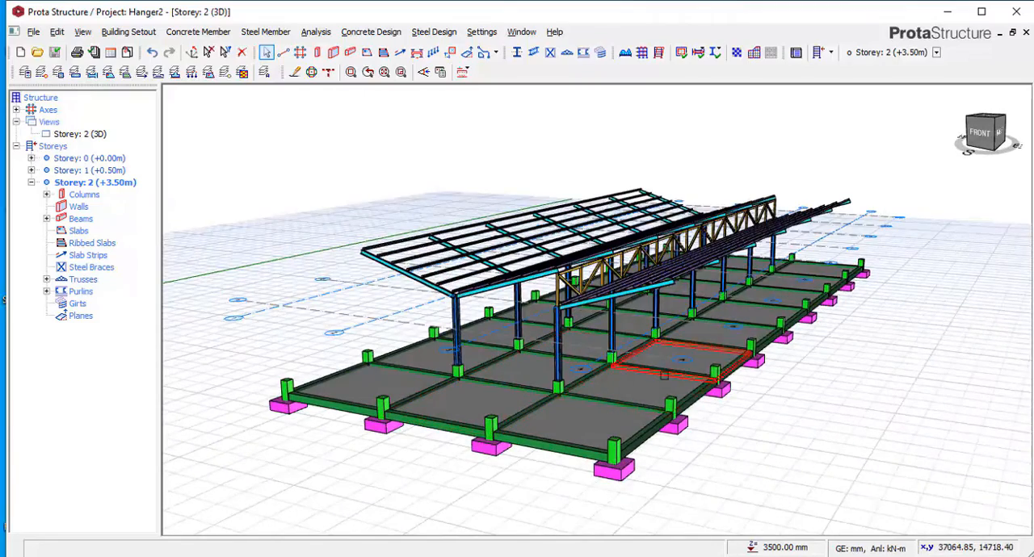
{"action": "middle_click_drag", "start_coordinate": [644, 401], "coordinate": [503, 380]}
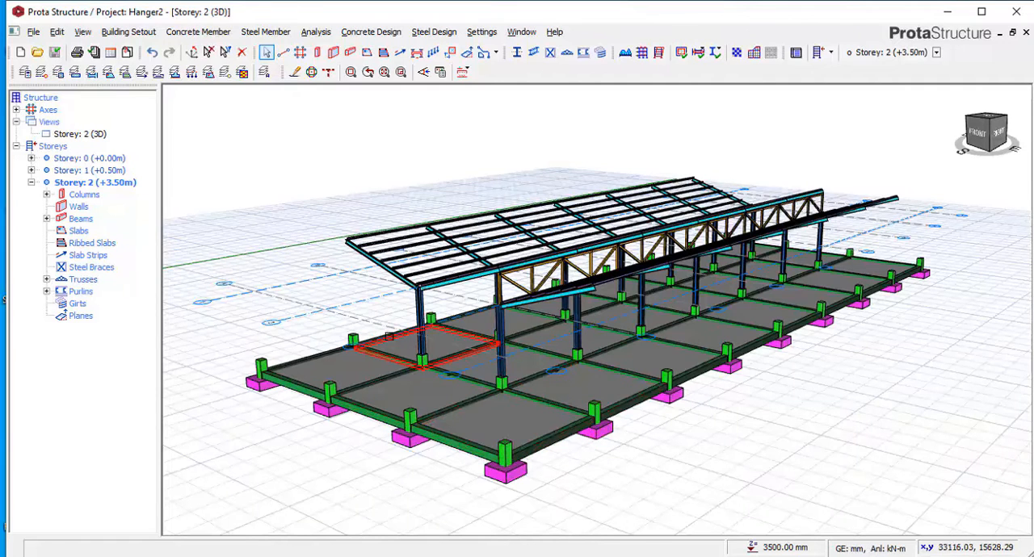
{"action": "scroll", "coordinate": [509, 471], "scroll_direction": "up", "scroll_amount": 1}
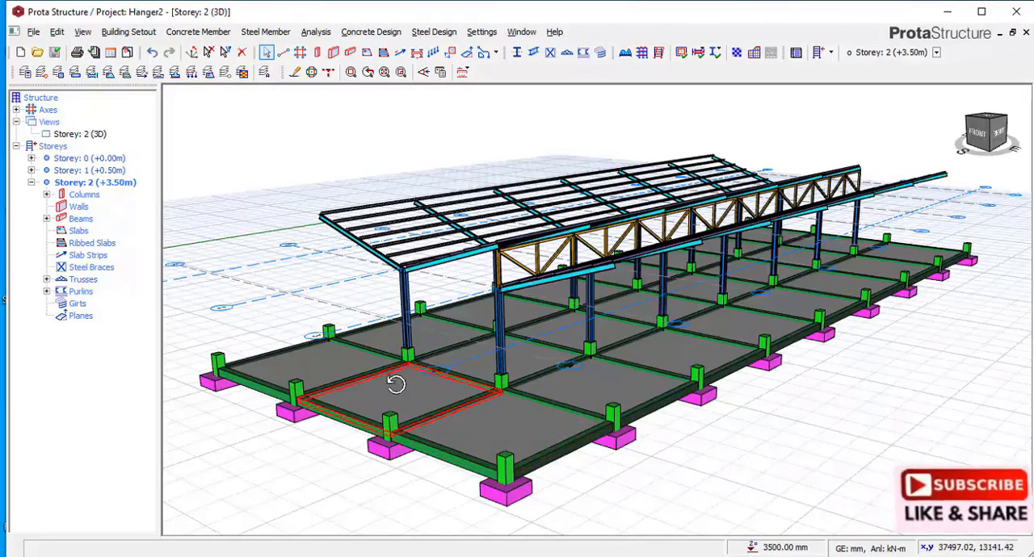
{"action": "middle_click_drag", "start_coordinate": [397, 383], "coordinate": [479, 380]}
{"action": "scroll", "coordinate": [648, 365], "scroll_direction": "down", "scroll_amount": 1}
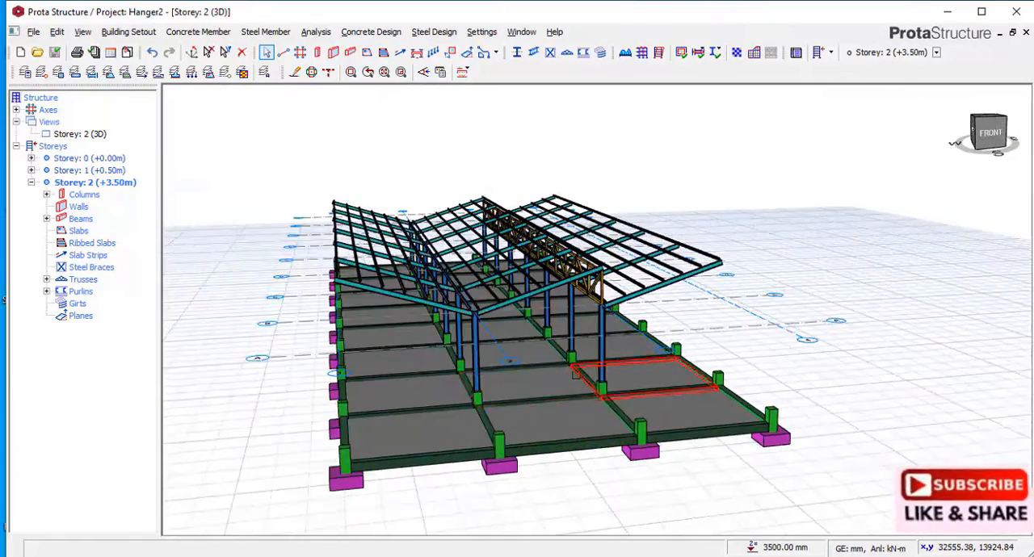
{"action": "scroll", "coordinate": [563, 360], "scroll_direction": "up", "scroll_amount": 1}
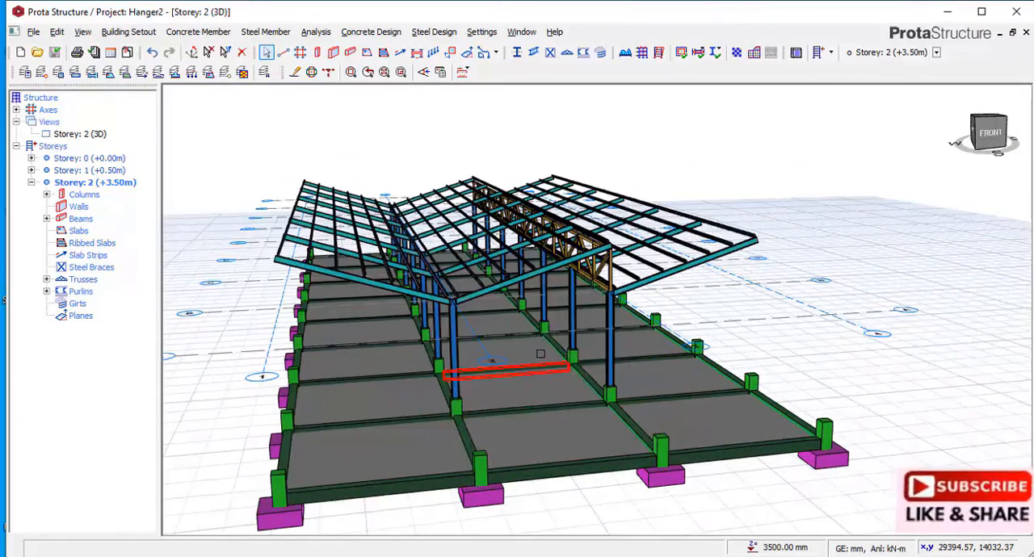
Create a new project with the code Hanger3 and import the UK (Eurocode) settings template.
{"action": "left_click", "coordinate": [20, 52]}
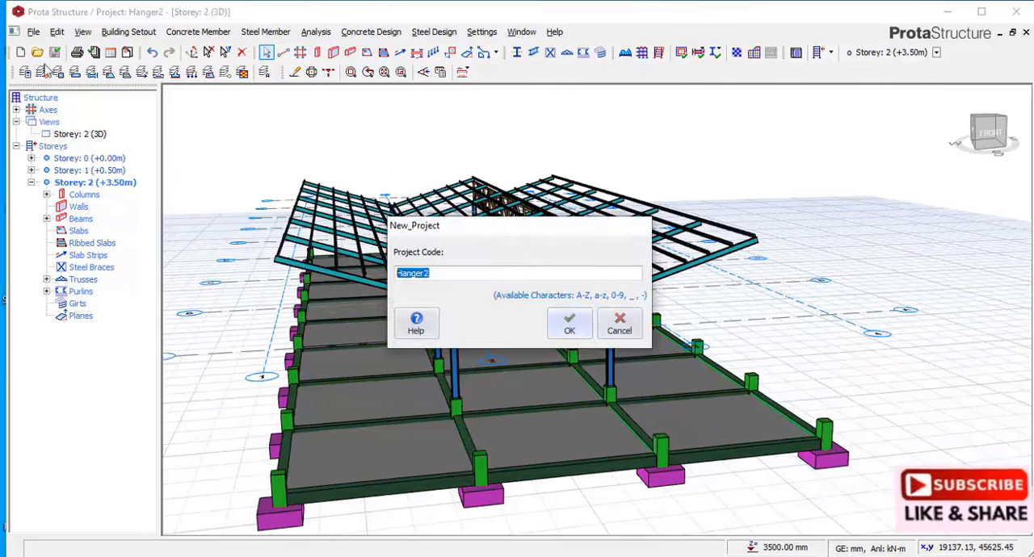
{"action": "left_click", "coordinate": [426, 275]}
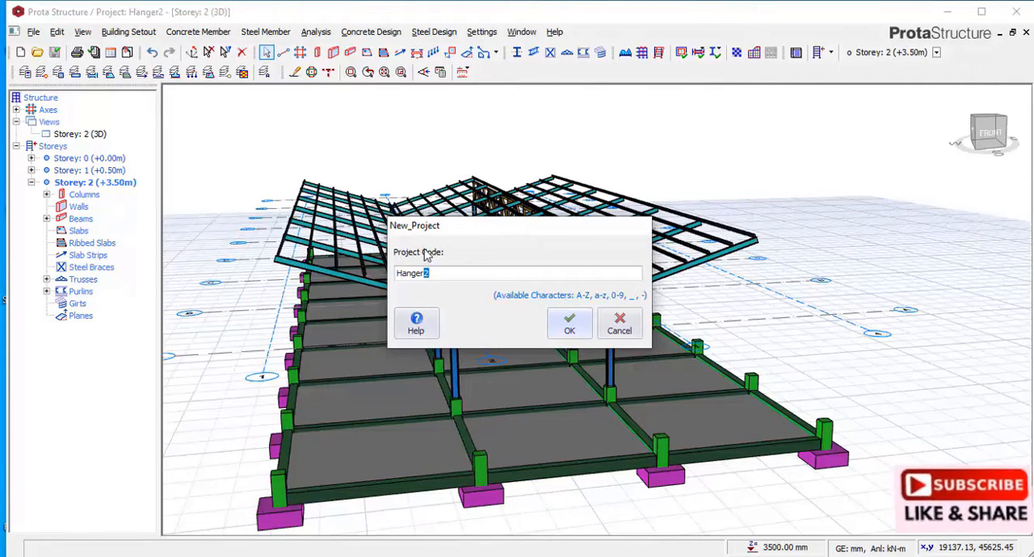
{"action": "left_click", "coordinate": [566, 321]}
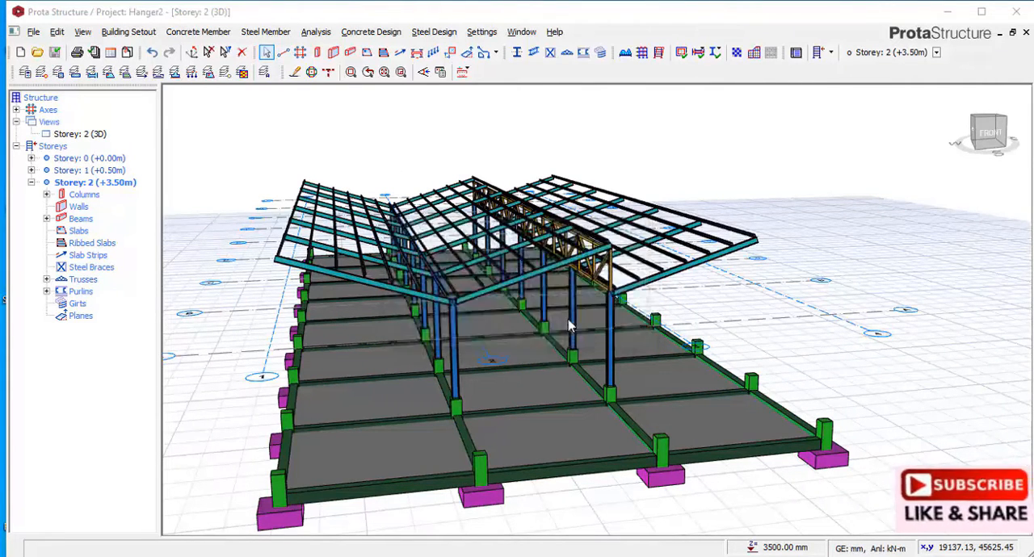
{"action": "left_click", "coordinate": [264, 264]}
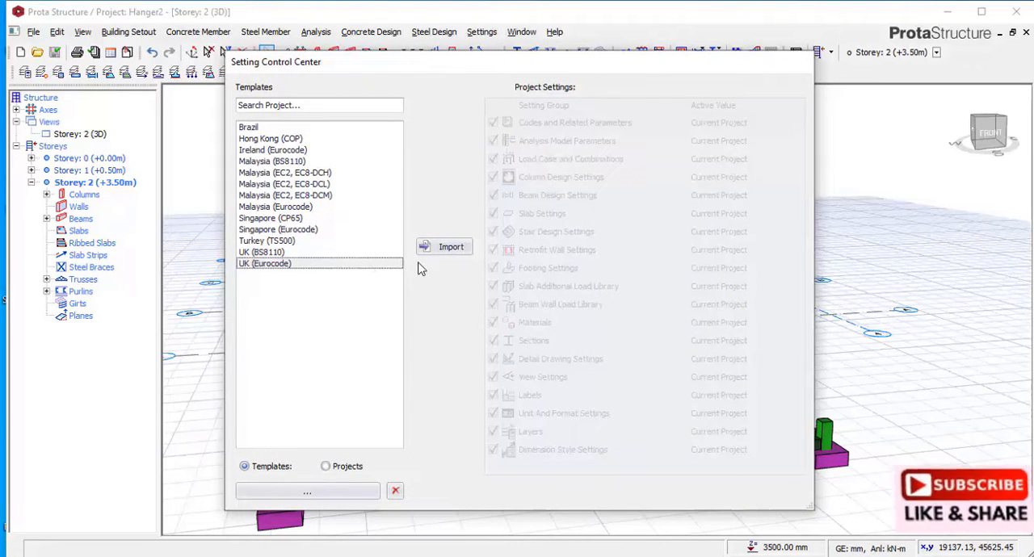
{"action": "left_click", "coordinate": [440, 249]}
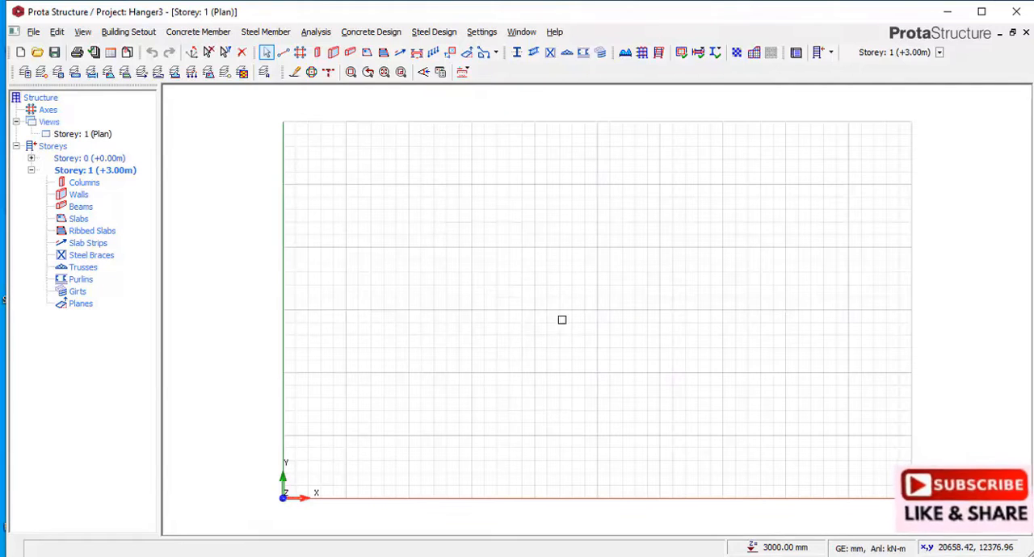
Generate an orthogonal axis grid at reference point 10000, 10000 with Dir-1 spacings of 4800*8 and Dir-2 spacings of 6000*3.
{"action": "left_click", "coordinate": [302, 54]}
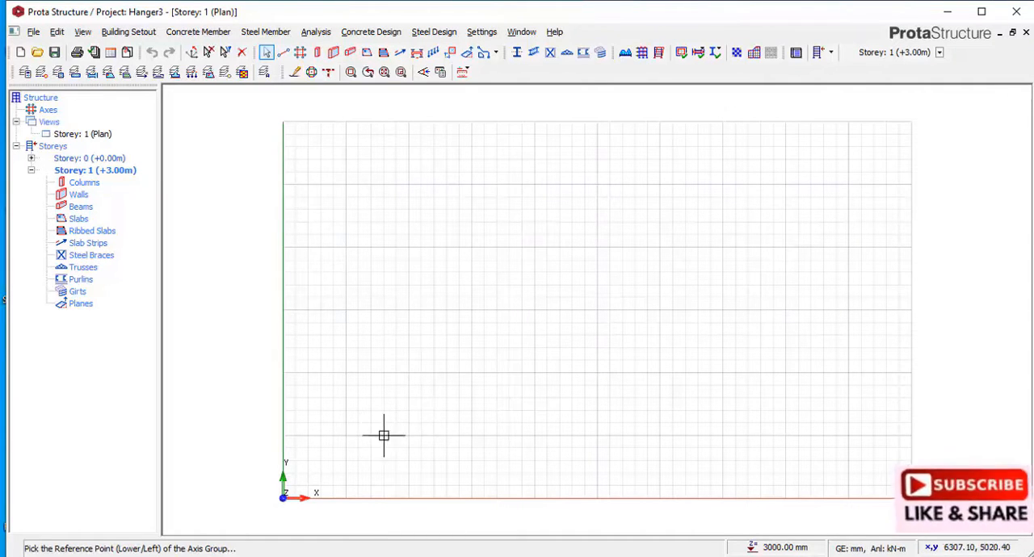
{"action": "left_click", "coordinate": [408, 371]}
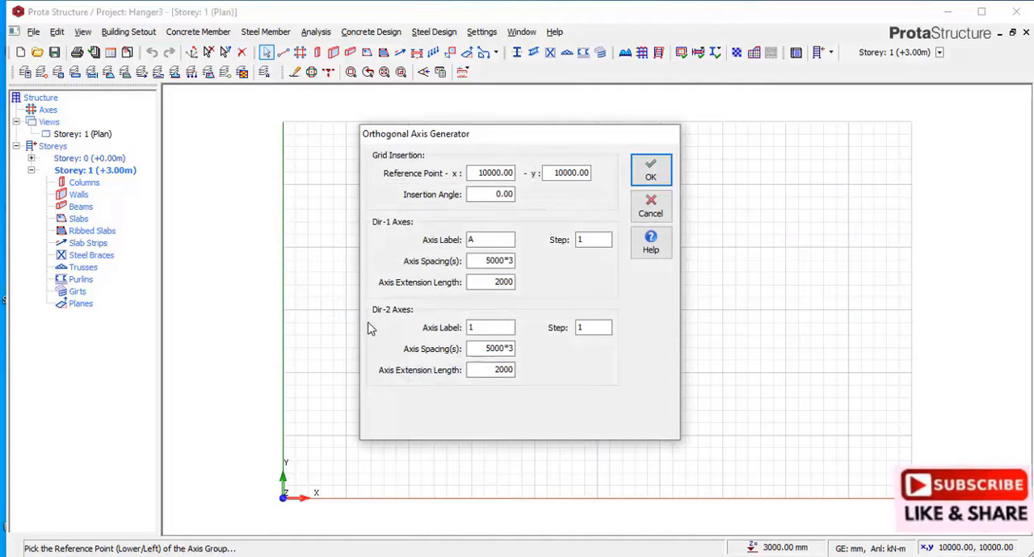
{"action": "left_click", "coordinate": [487, 349]}
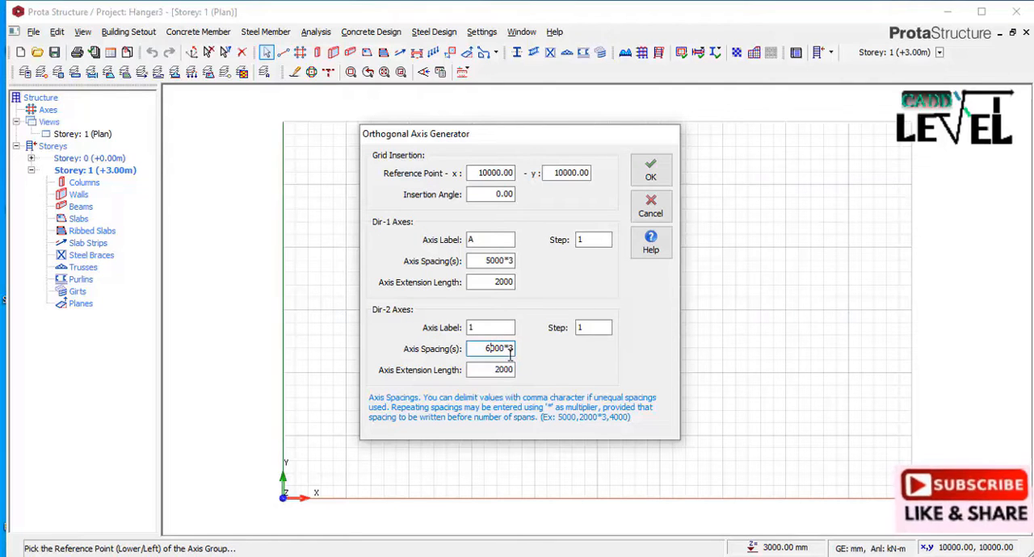
{"action": "double_click", "coordinate": [487, 260]}
{"action": "left_click", "coordinate": [487, 260]}
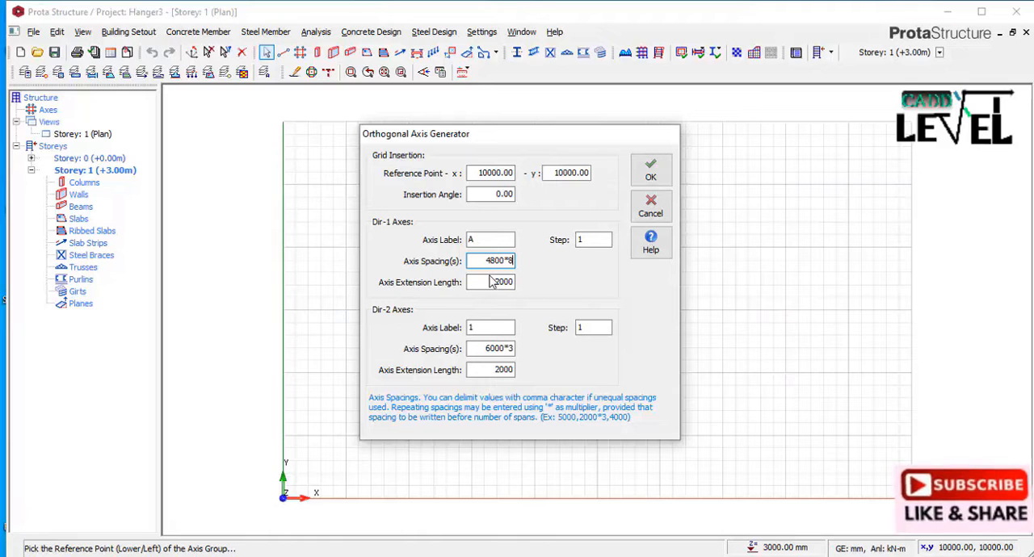
{"action": "left_click", "coordinate": [653, 176]}
{"action": "scroll", "coordinate": [563, 426], "scroll_direction": "down", "scroll_amount": 3}
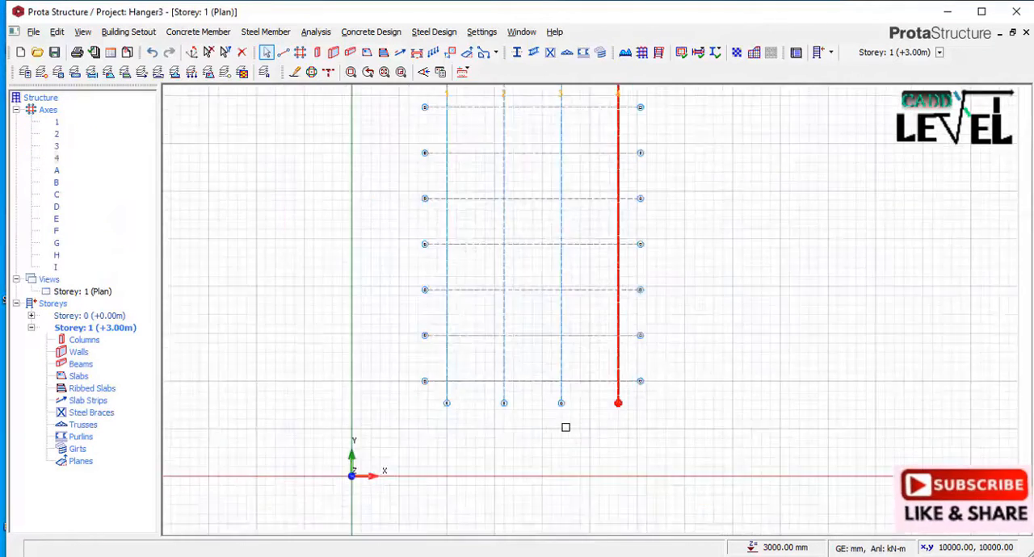
{"action": "scroll", "coordinate": [556, 272], "scroll_direction": "up", "scroll_amount": 2}
{"action": "scroll", "coordinate": [524, 243], "scroll_direction": "up", "scroll_amount": 1}
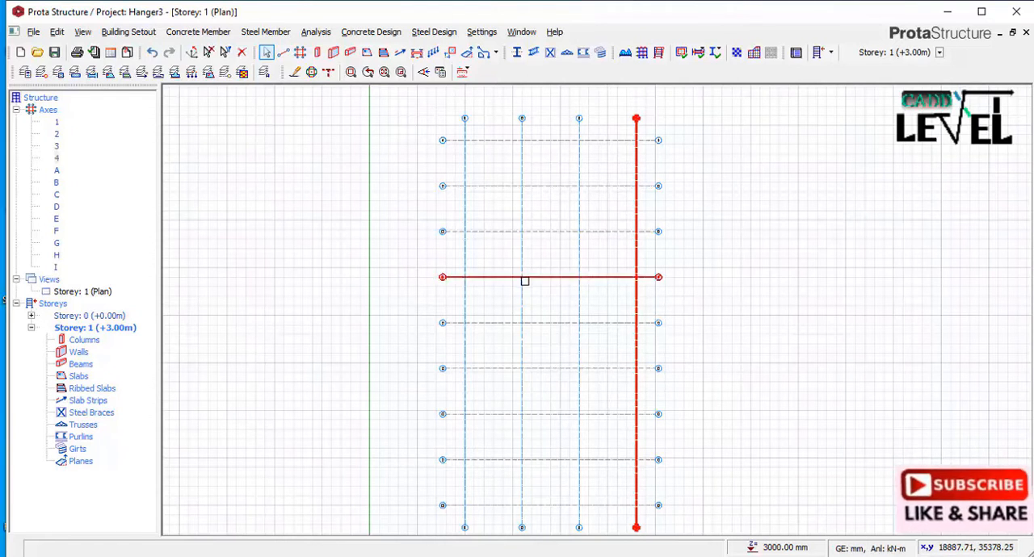
Insert a storey on top of the building by setting the total number of storeys to 2.
{"action": "left_click", "coordinate": [50, 306]}
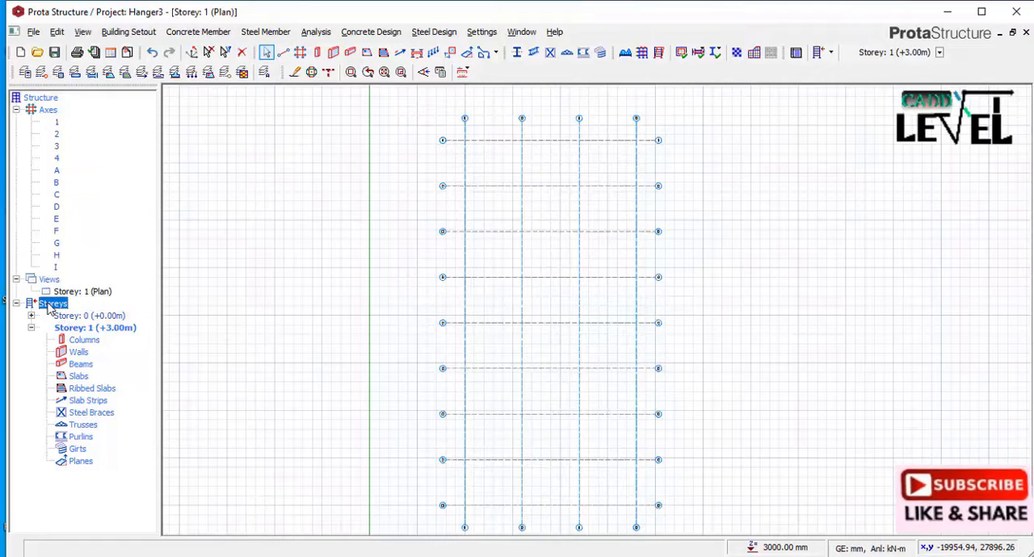
{"action": "right_click", "coordinate": [50, 307]}
{"action": "left_click", "coordinate": [92, 326]}
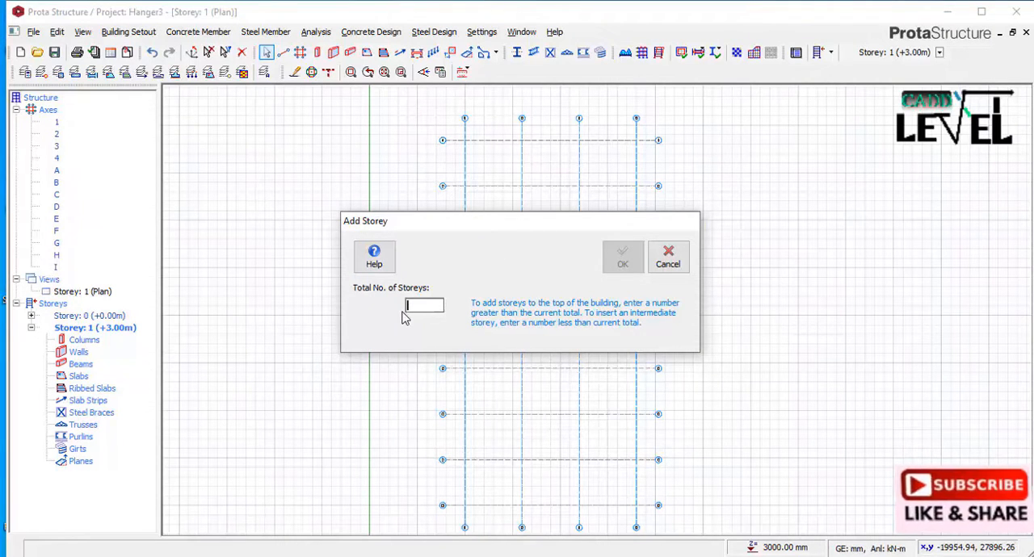
{"action": "type", "text": "2"}
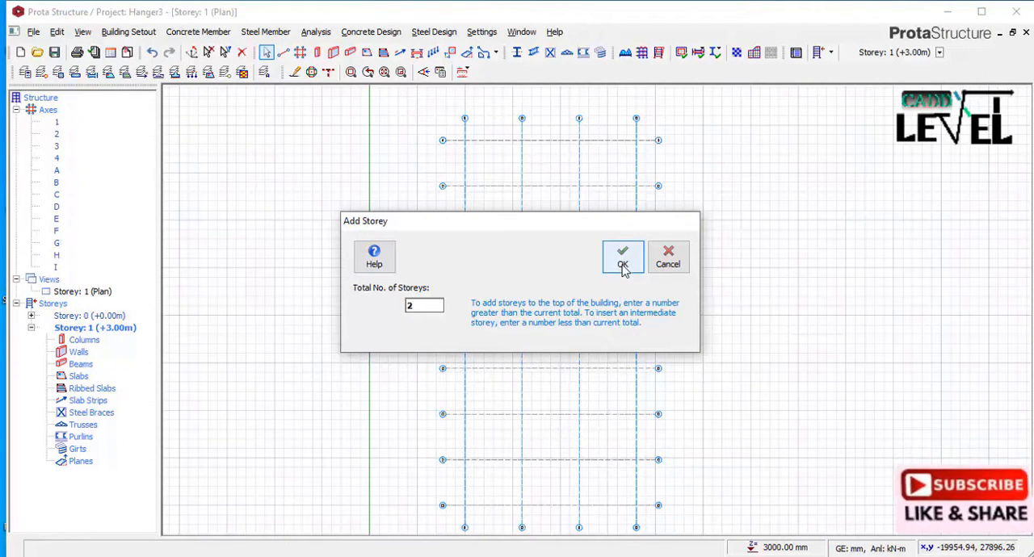
{"action": "left_click", "coordinate": [622, 267]}
{"action": "left_click", "coordinate": [568, 349]}
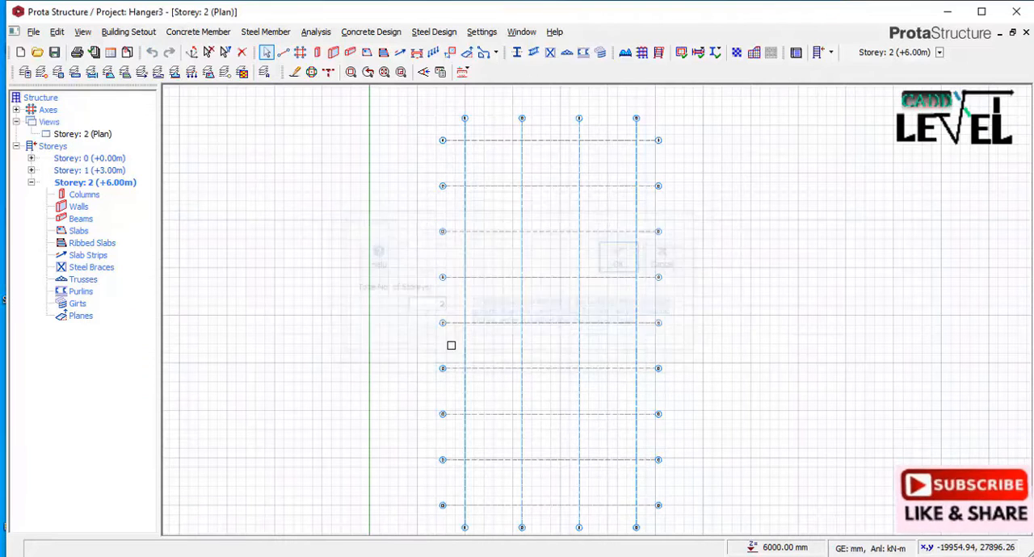
Edit the storey data, setting the height of storey 1 to 500 mm and the foundation depth to 900 mm.
{"action": "scroll", "coordinate": [452, 333], "scroll_direction": "down", "scroll_amount": 2}
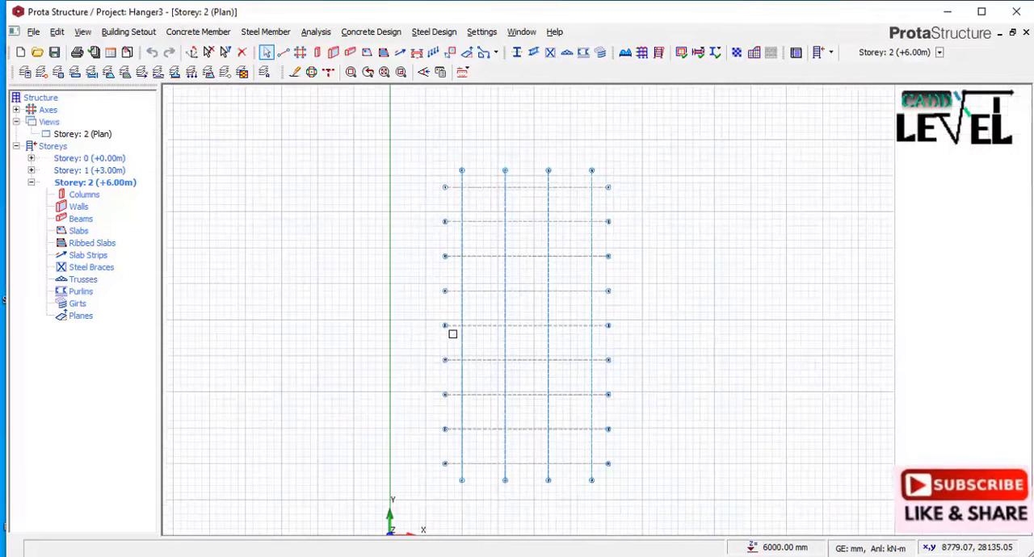
{"action": "left_click", "coordinate": [51, 147]}
{"action": "right_click", "coordinate": [50, 148]}
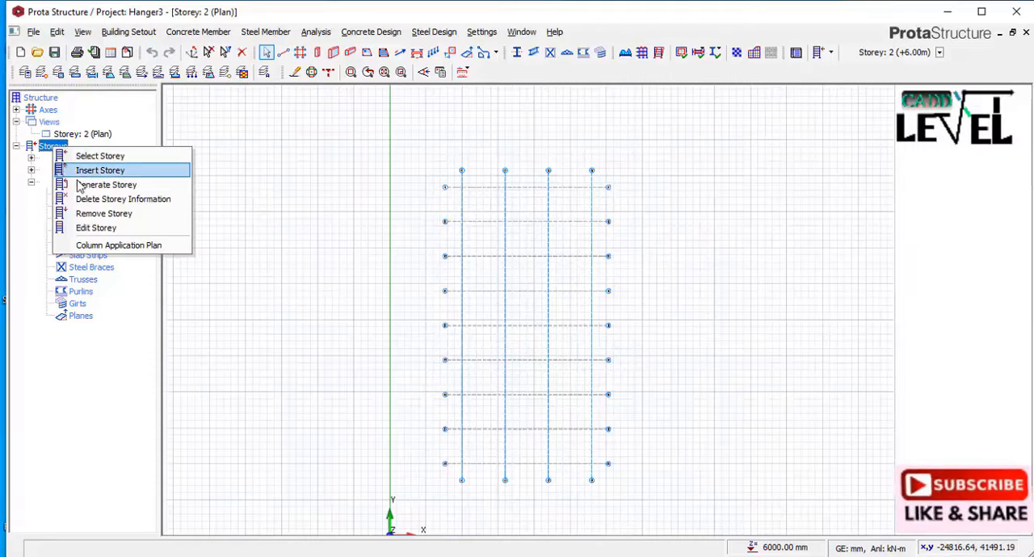
{"action": "left_click", "coordinate": [97, 229]}
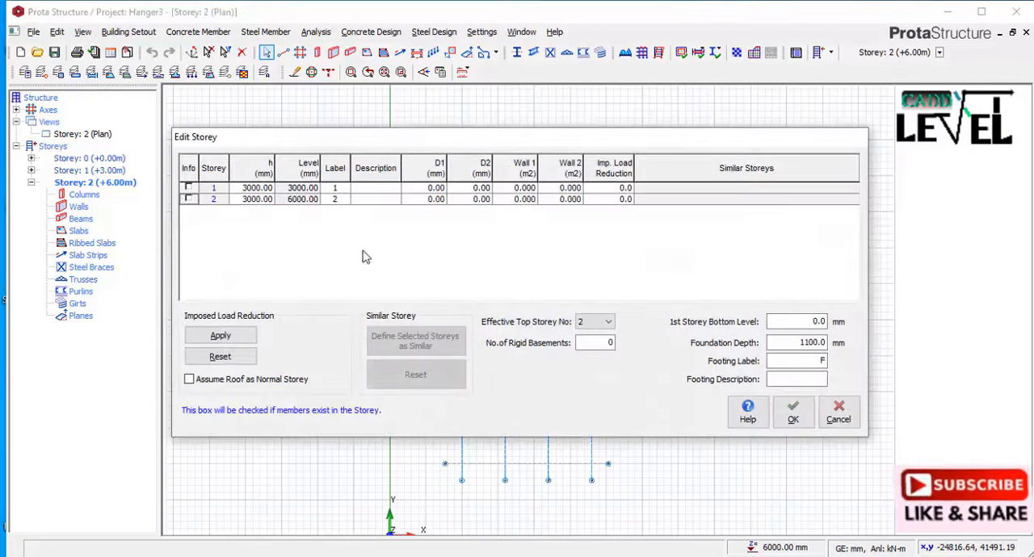
{"action": "left_click", "coordinate": [253, 188]}
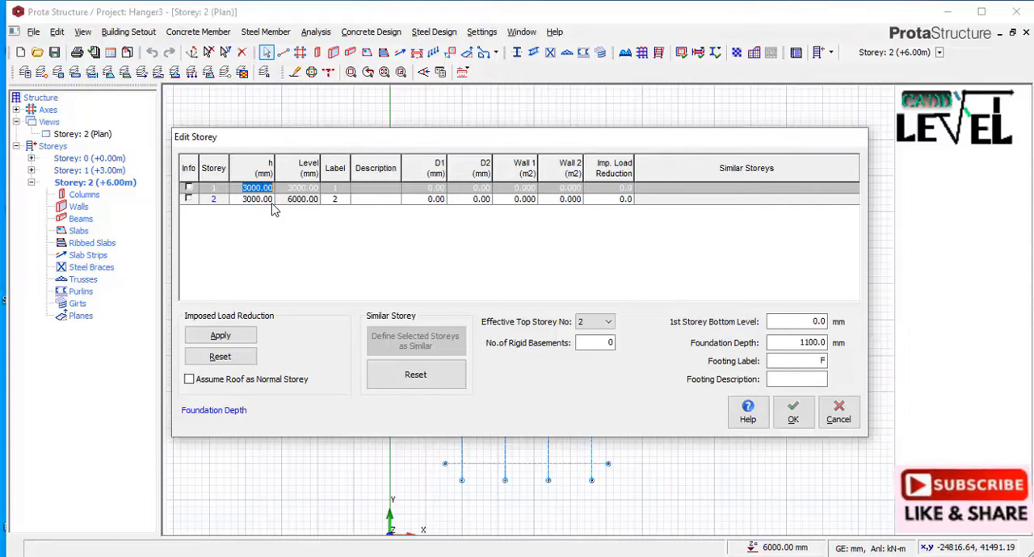
{"action": "type", "text": "500"}
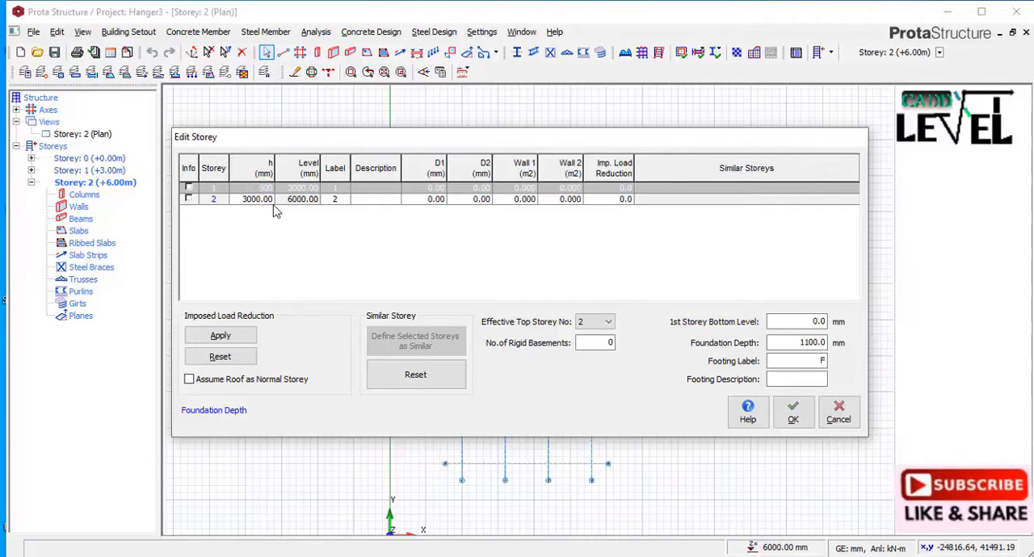
{"action": "left_click", "coordinate": [264, 203]}
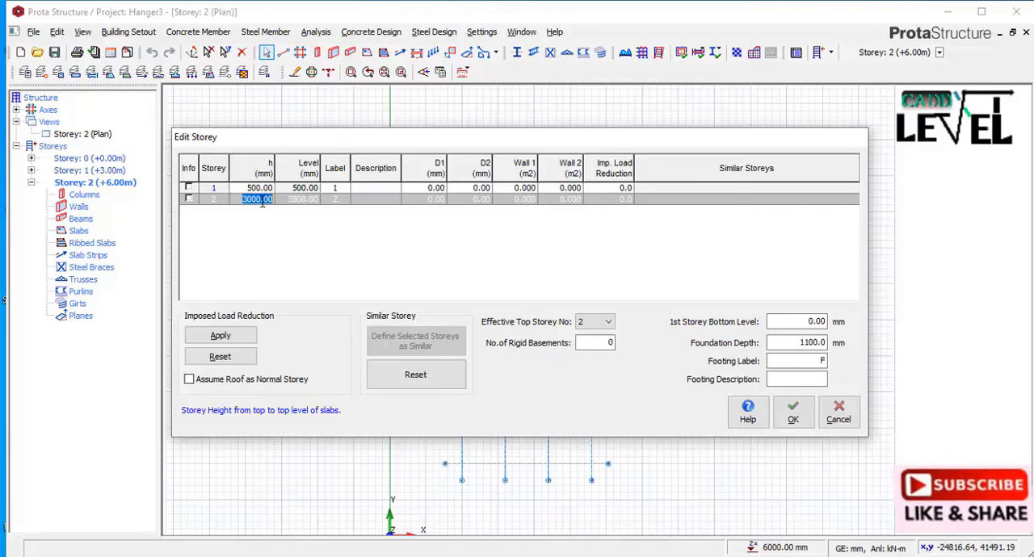
{"action": "double_click", "coordinate": [798, 344]}
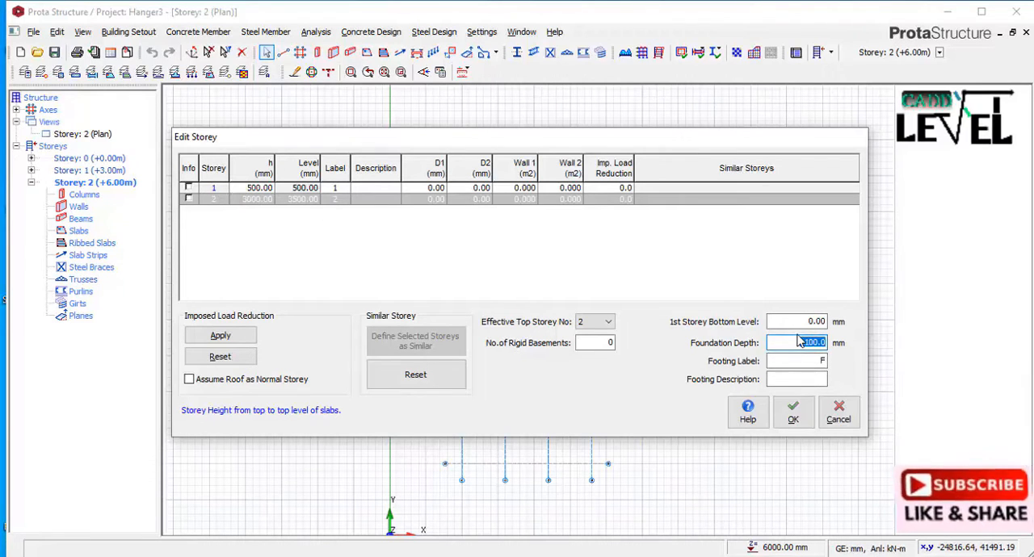
{"action": "type", "text": "900"}
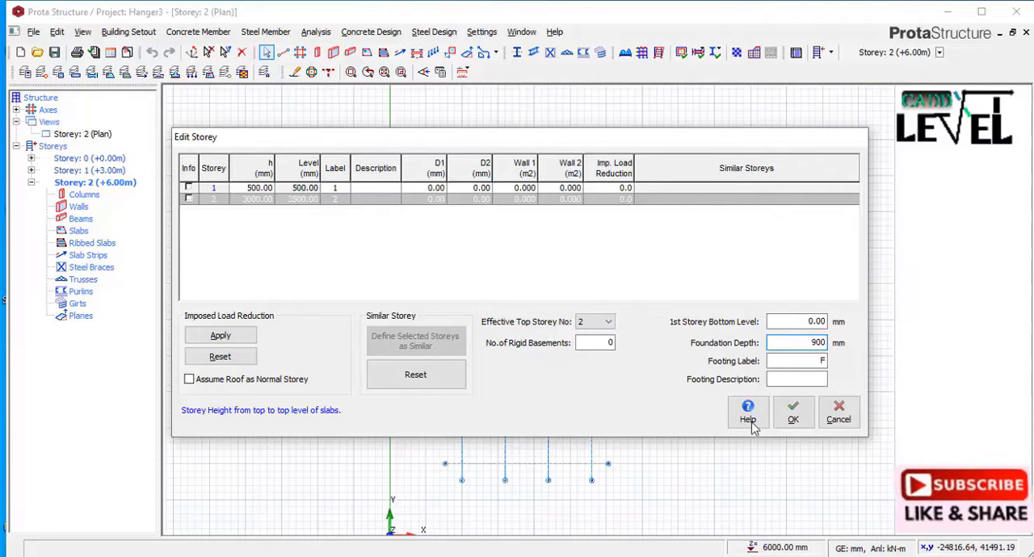
{"action": "left_click", "coordinate": [793, 414]}
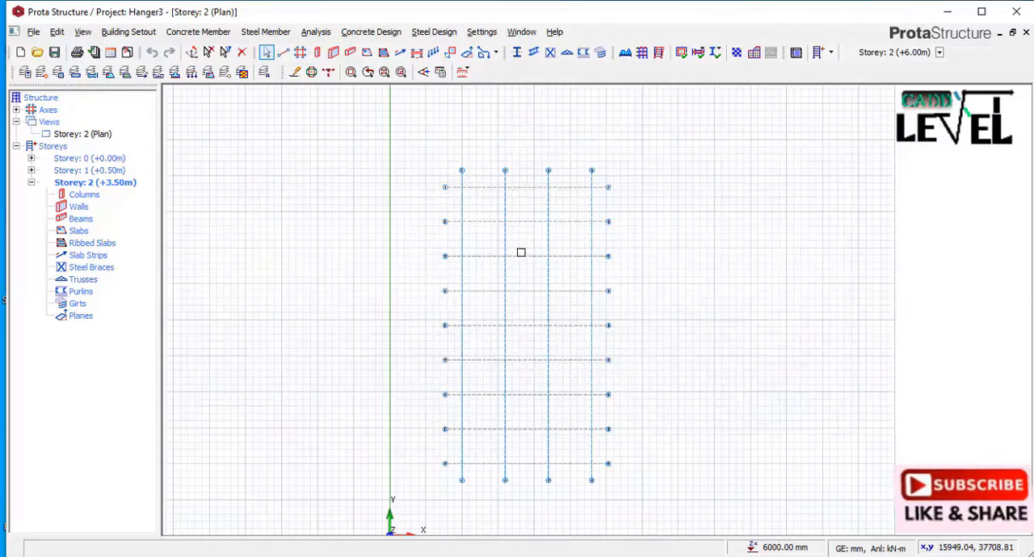
Switch to the storey 1 plan and set the concrete column section to b1 350 mm and b2 350 mm.
{"action": "scroll", "coordinate": [521, 249], "scroll_direction": "up", "scroll_amount": 2}
{"action": "double_click", "coordinate": [83, 171]}
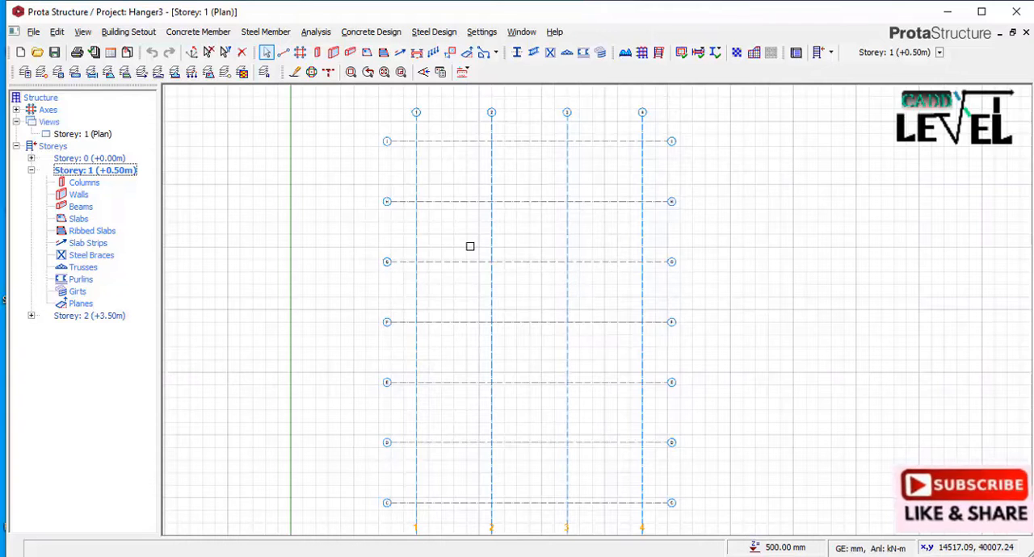
{"action": "left_click", "coordinate": [318, 55]}
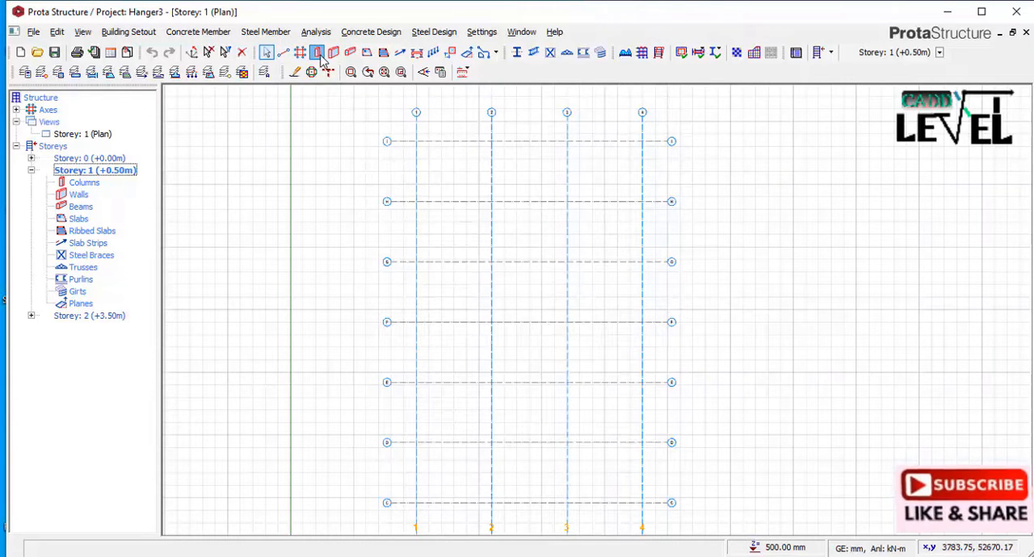
{"action": "double_click", "coordinate": [252, 177]}
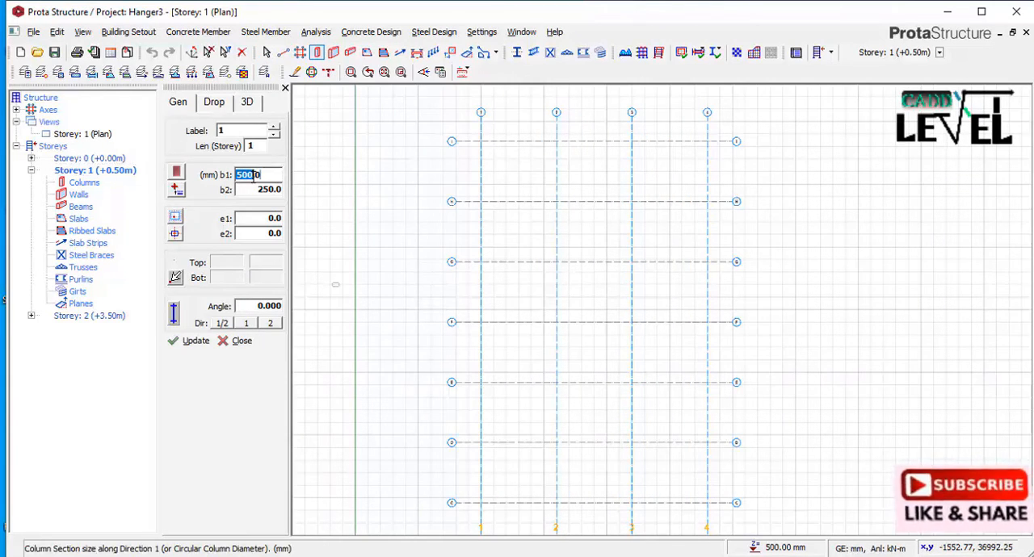
{"action": "left_click_drag", "start_coordinate": [272, 177], "coordinate": [237, 175]}
{"action": "type", "text": "350"}
{"action": "key", "text": "Tab"}
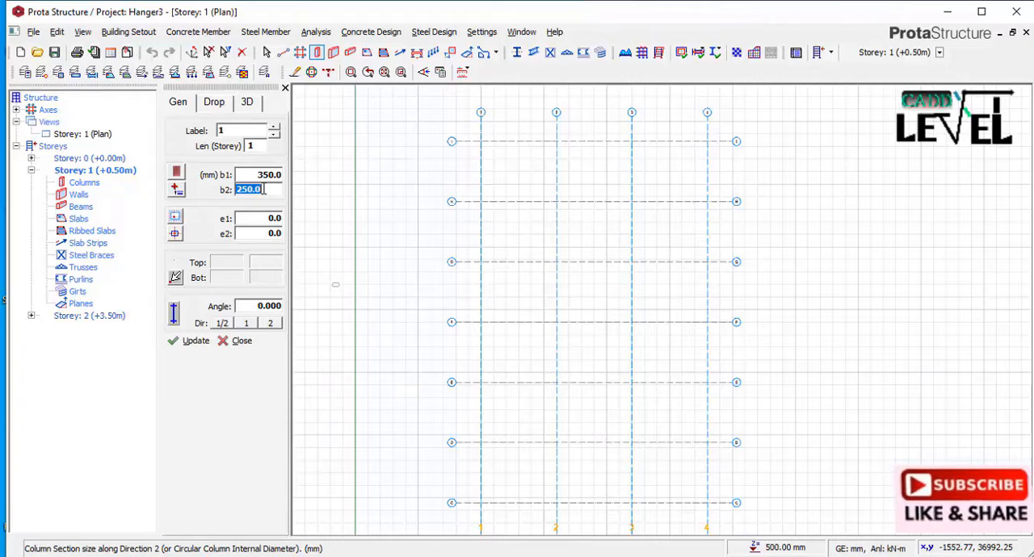
{"action": "type", "text": "350"}
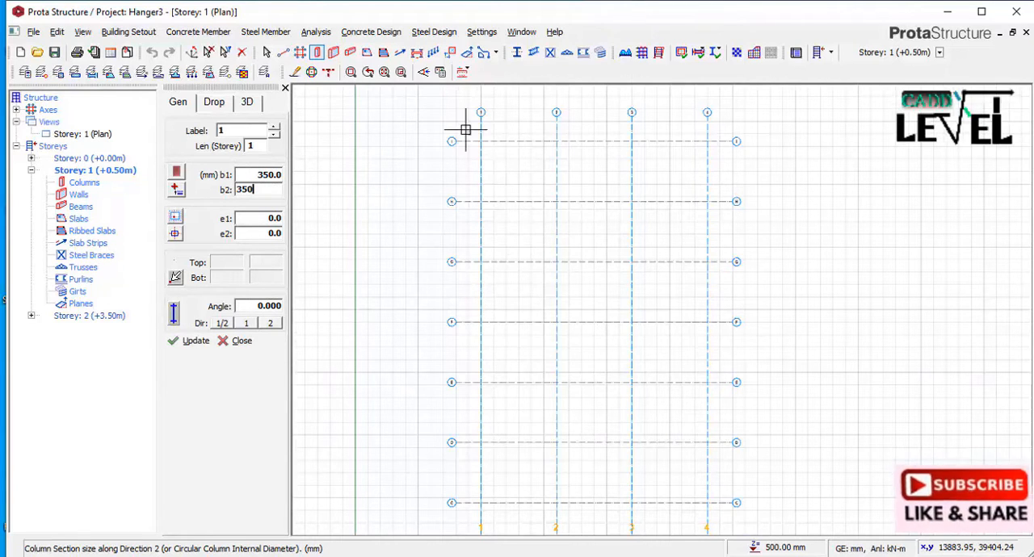
Place the columns at all grid intersections of axes A to I and 1 to 4 on storey 1.
{"action": "scroll", "coordinate": [466, 129], "scroll_direction": "down", "scroll_amount": 2}
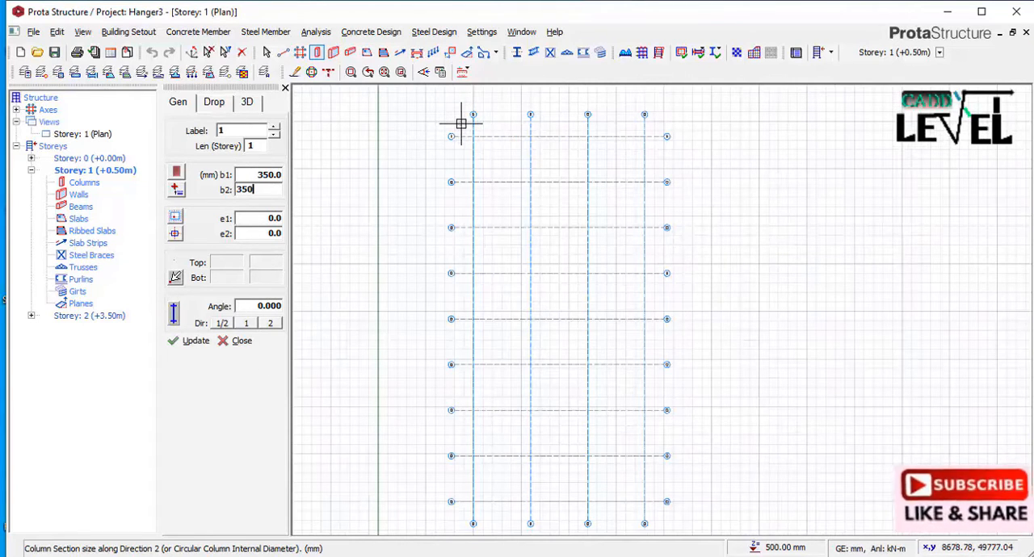
{"action": "left_click_drag", "start_coordinate": [461, 124], "coordinate": [656, 507]}
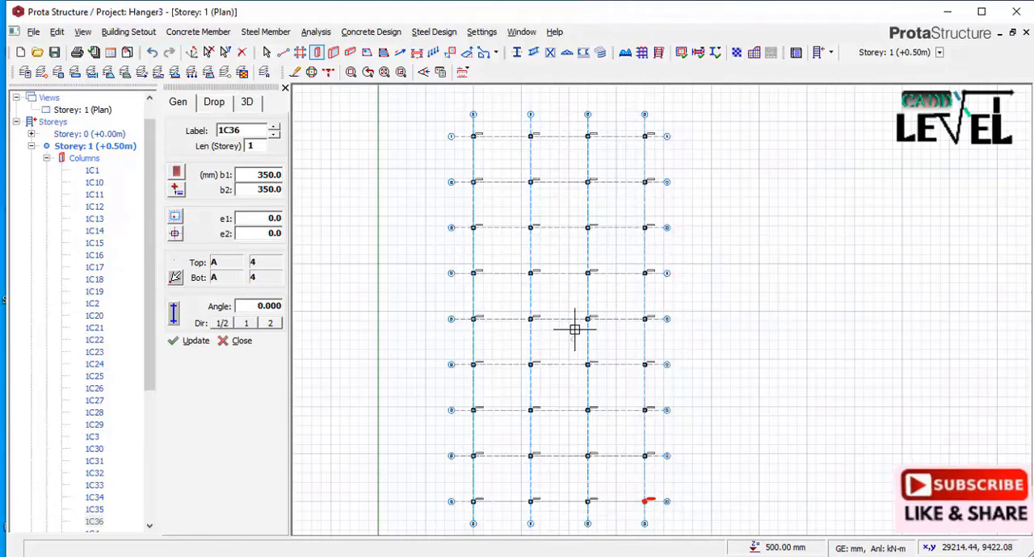
{"action": "scroll", "coordinate": [606, 285], "scroll_direction": "up", "scroll_amount": 3}
{"action": "scroll", "coordinate": [626, 278], "scroll_direction": "up", "scroll_amount": 3}
{"action": "scroll", "coordinate": [632, 276], "scroll_direction": "down", "scroll_amount": 6}
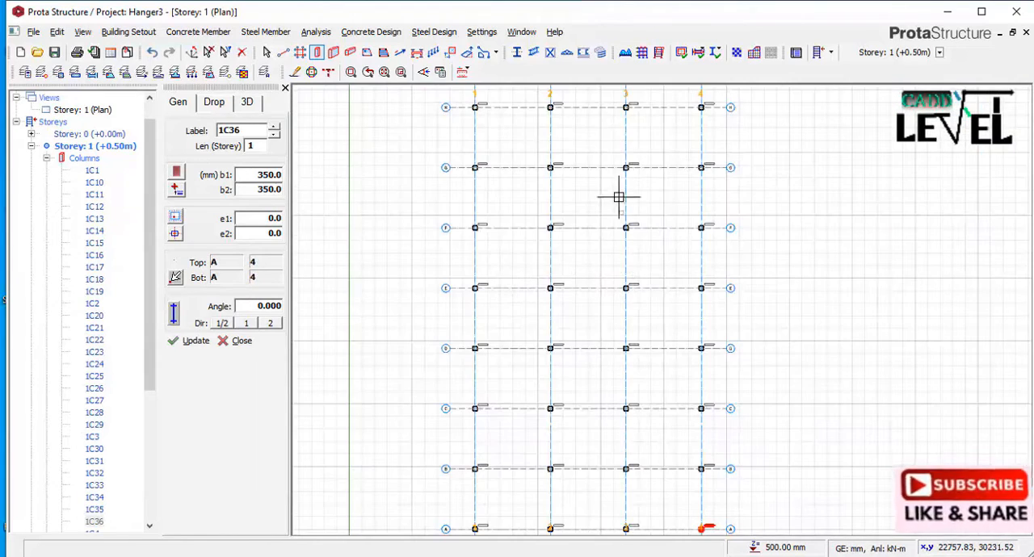
Examine the column layout on the storey 1 plan across axes A to I and 1 to 4.
{"action": "scroll", "coordinate": [525, 379], "scroll_direction": "down", "scroll_amount": 1}
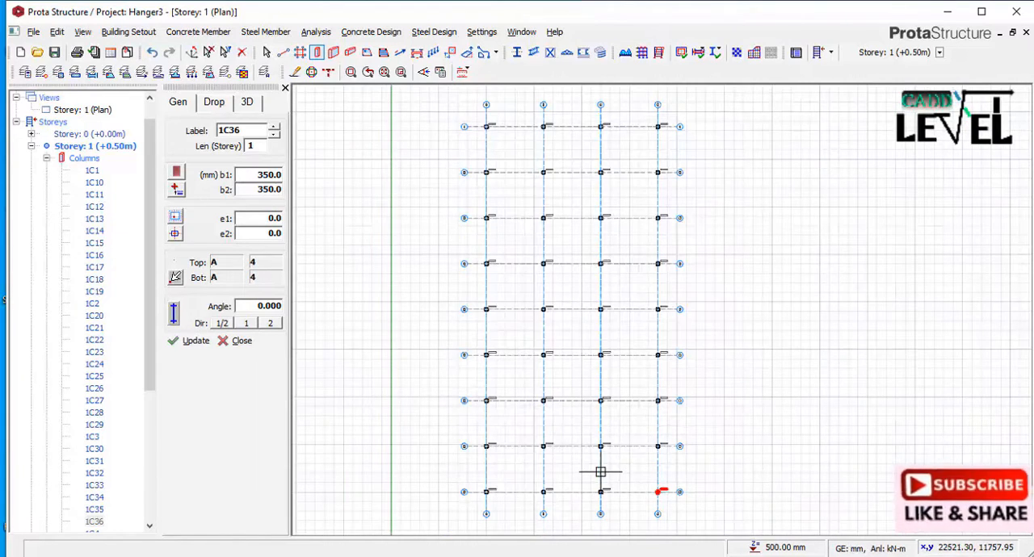
{"action": "scroll", "coordinate": [603, 471], "scroll_direction": "up", "scroll_amount": 1}
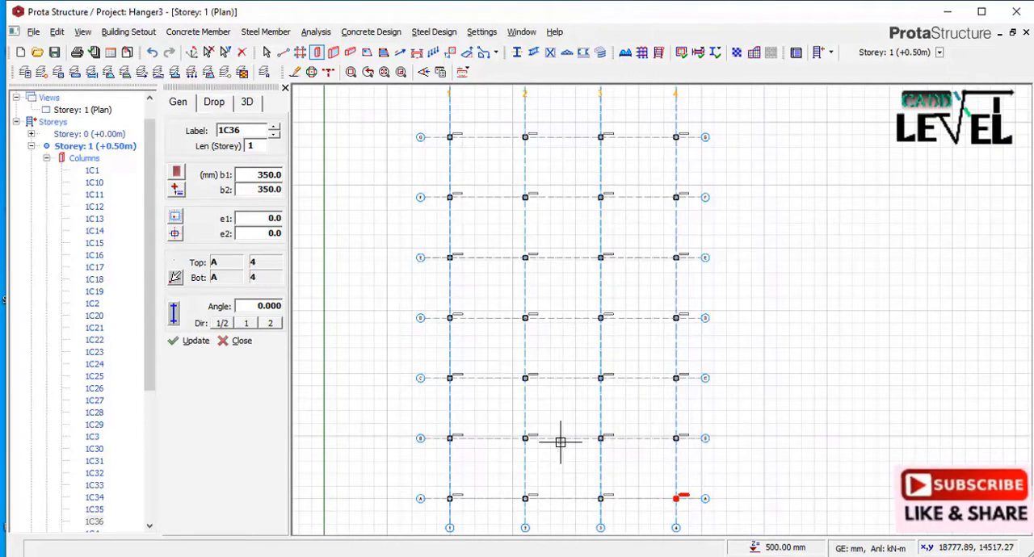
{"action": "scroll", "coordinate": [509, 323], "scroll_direction": "down", "scroll_amount": 2}
{"action": "scroll", "coordinate": [522, 193], "scroll_direction": "up", "scroll_amount": 1}
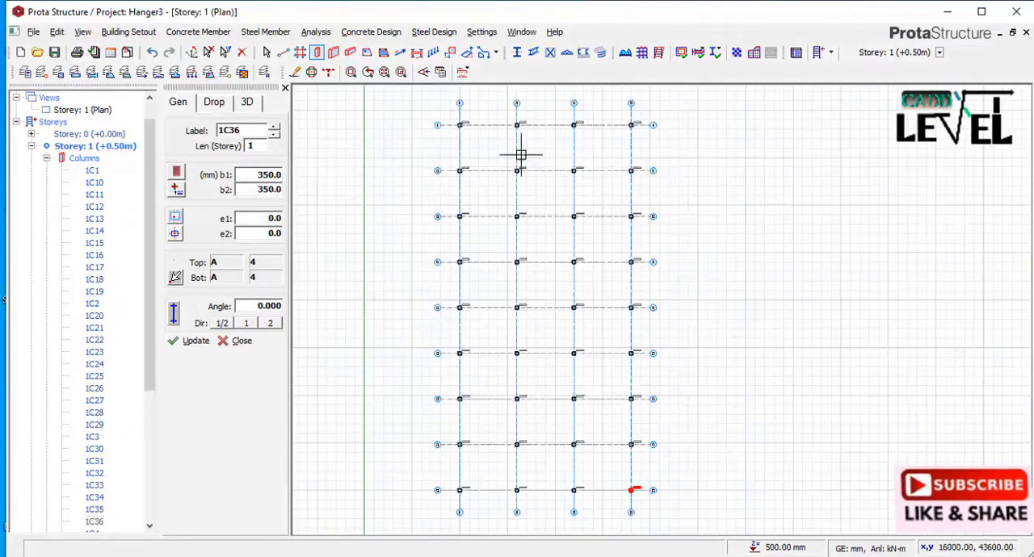
{"action": "scroll", "coordinate": [521, 113], "scroll_direction": "up", "scroll_amount": 4}
{"action": "scroll", "coordinate": [528, 152], "scroll_direction": "down", "scroll_amount": 4}
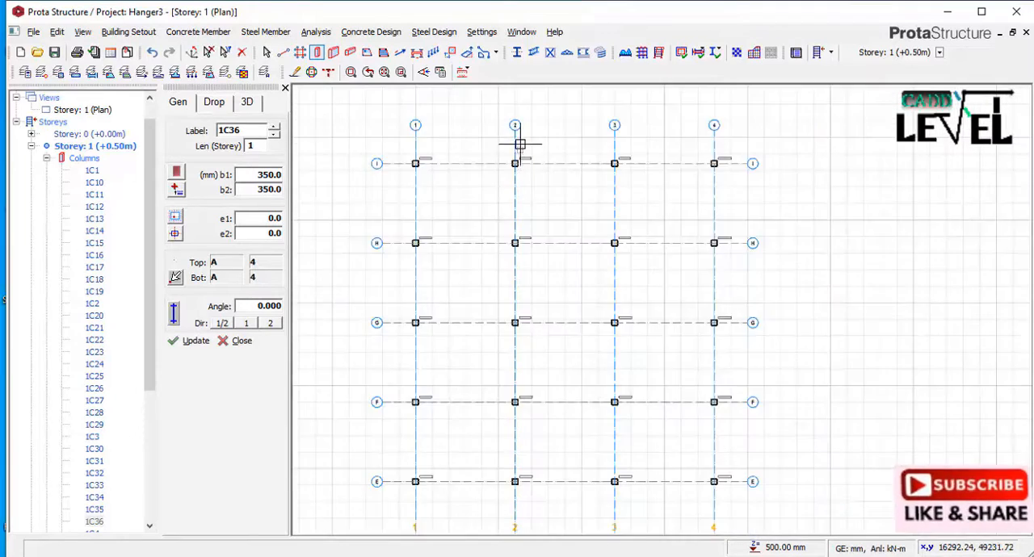
{"action": "scroll", "coordinate": [522, 143], "scroll_direction": "up", "scroll_amount": 3}
{"action": "scroll", "coordinate": [520, 137], "scroll_direction": "down", "scroll_amount": 8}
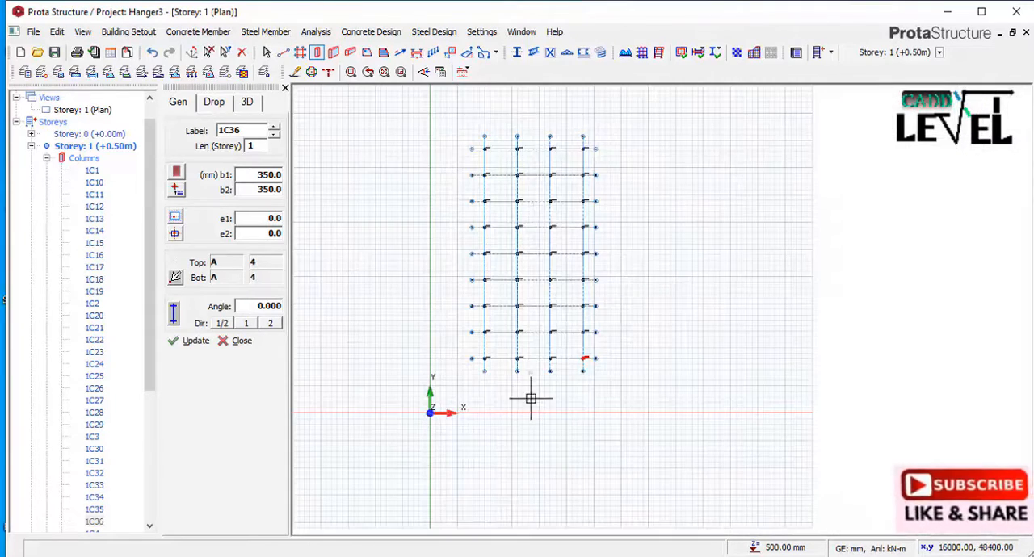
{"action": "scroll", "coordinate": [512, 268], "scroll_direction": "up", "scroll_amount": 1}
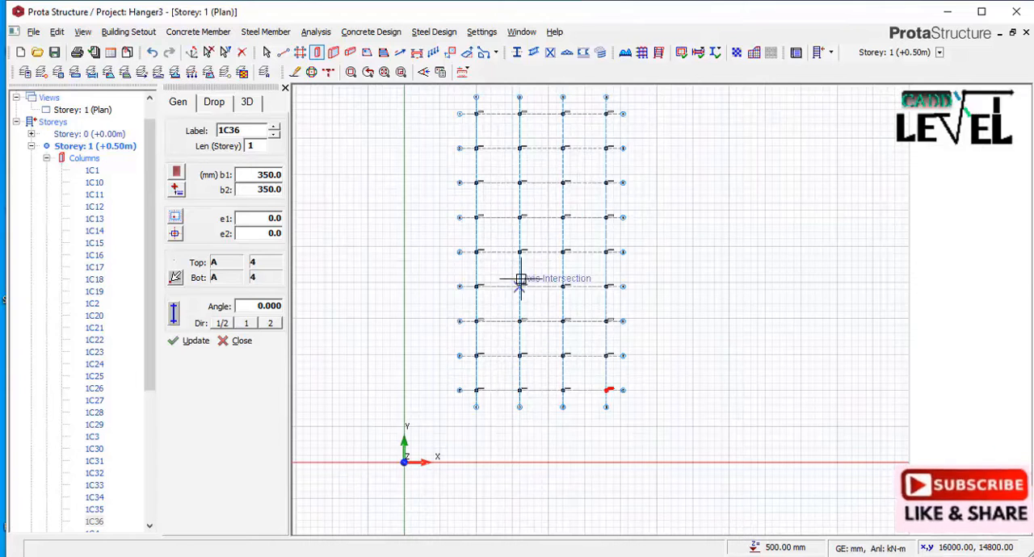
{"action": "scroll", "coordinate": [574, 89], "scroll_direction": "up", "scroll_amount": 5}
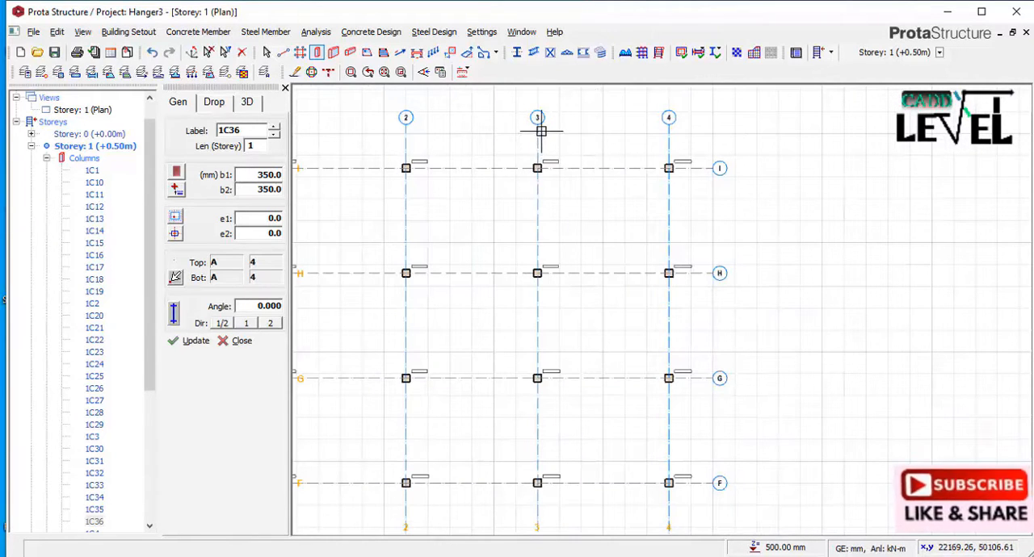
{"action": "scroll", "coordinate": [544, 125], "scroll_direction": "down", "scroll_amount": 2}
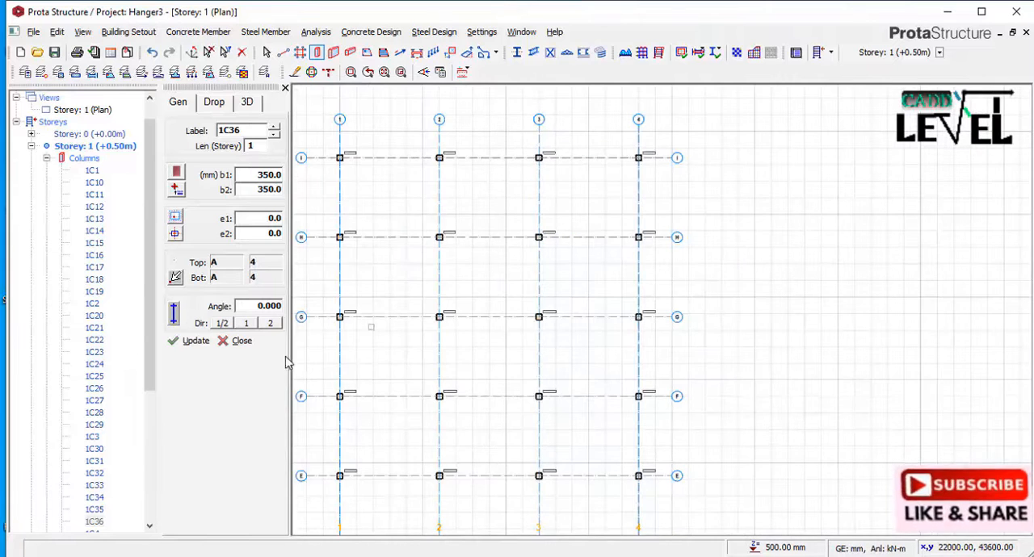
Finish the concrete column placement and switch to the storey 2 plan.
{"action": "left_click", "coordinate": [237, 343]}
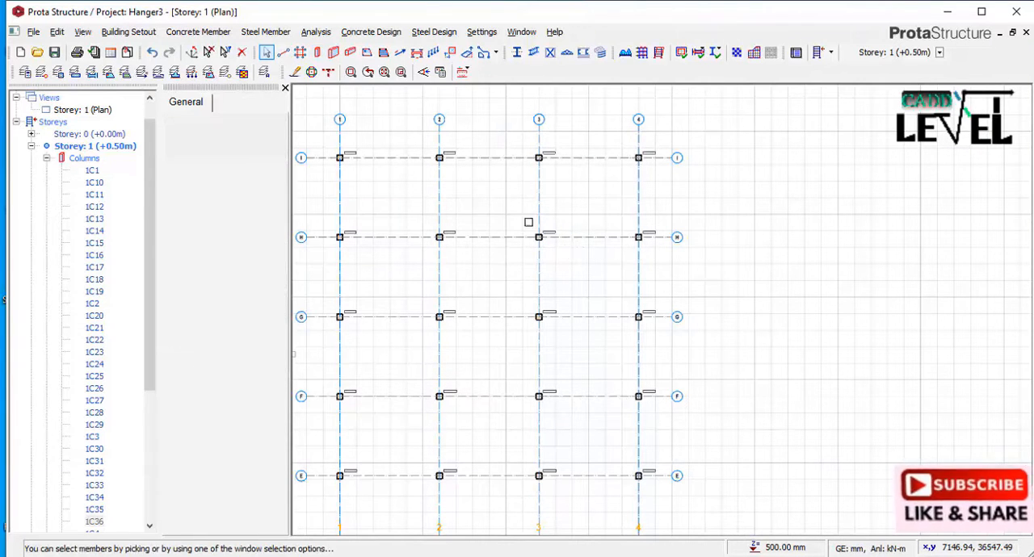
{"action": "left_click", "coordinate": [47, 158]}
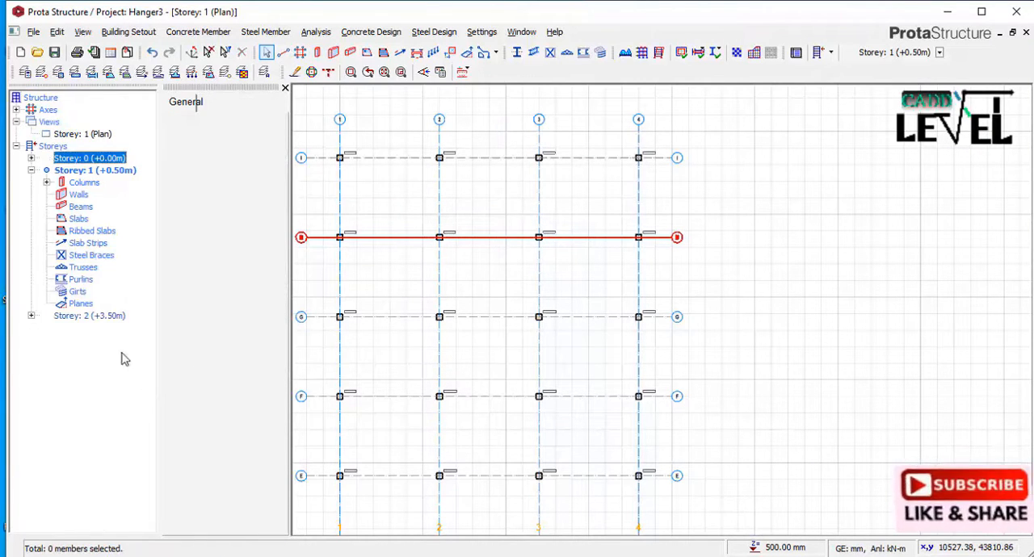
{"action": "double_click", "coordinate": [89, 316]}
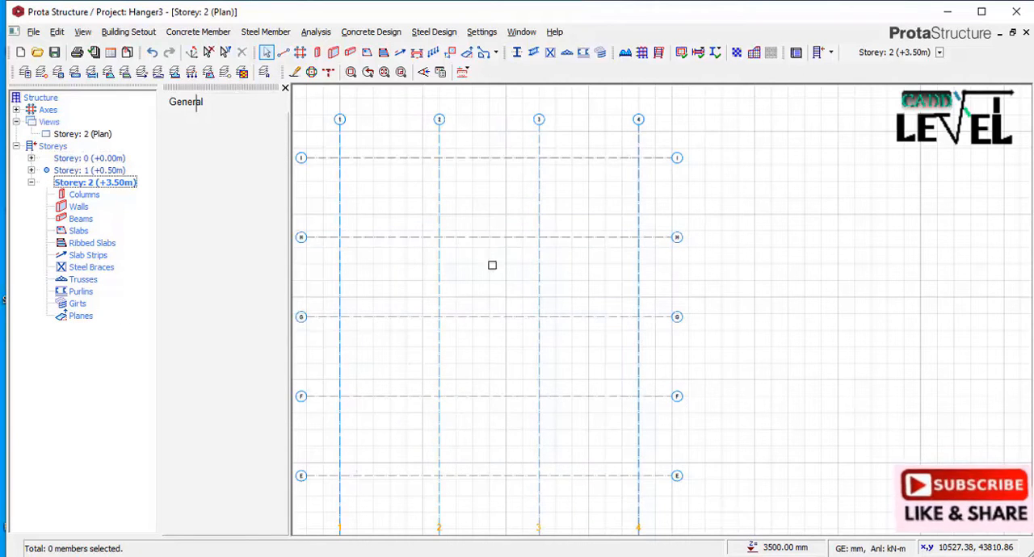
{"action": "scroll", "coordinate": [507, 289], "scroll_direction": "down", "scroll_amount": 2}
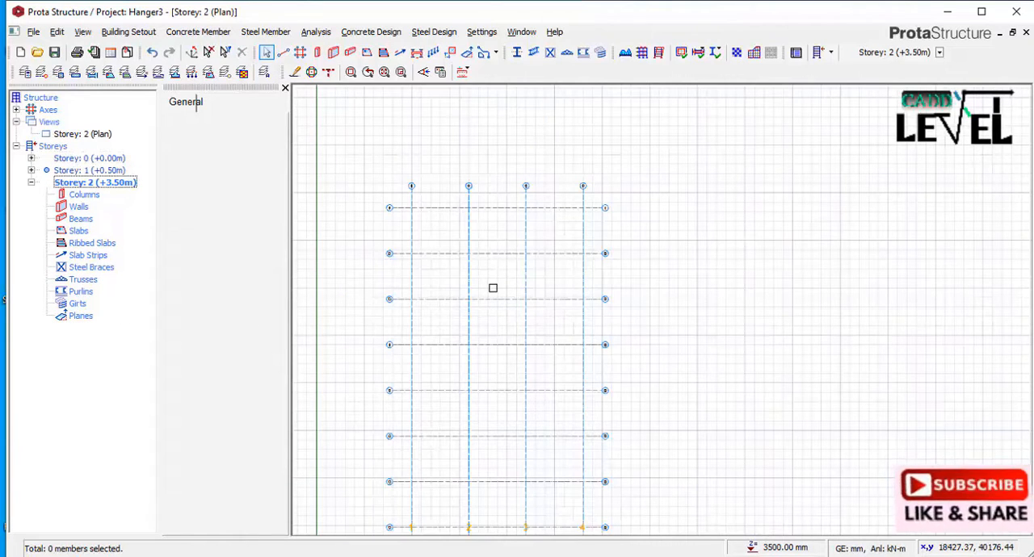
Start a steel column and assign it the UK universal column section UKC203X203X46.
{"action": "left_click", "coordinate": [517, 54]}
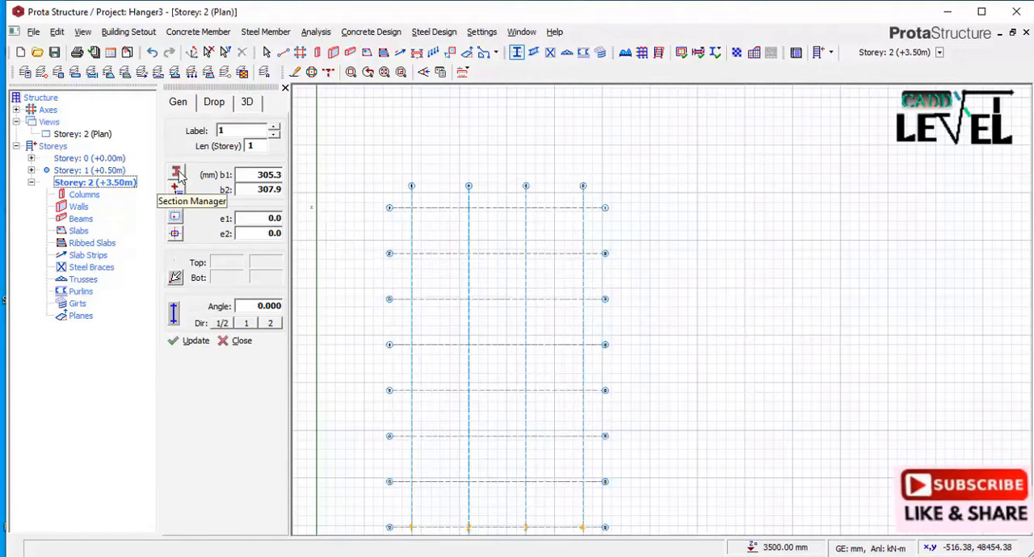
{"action": "left_click", "coordinate": [177, 174]}
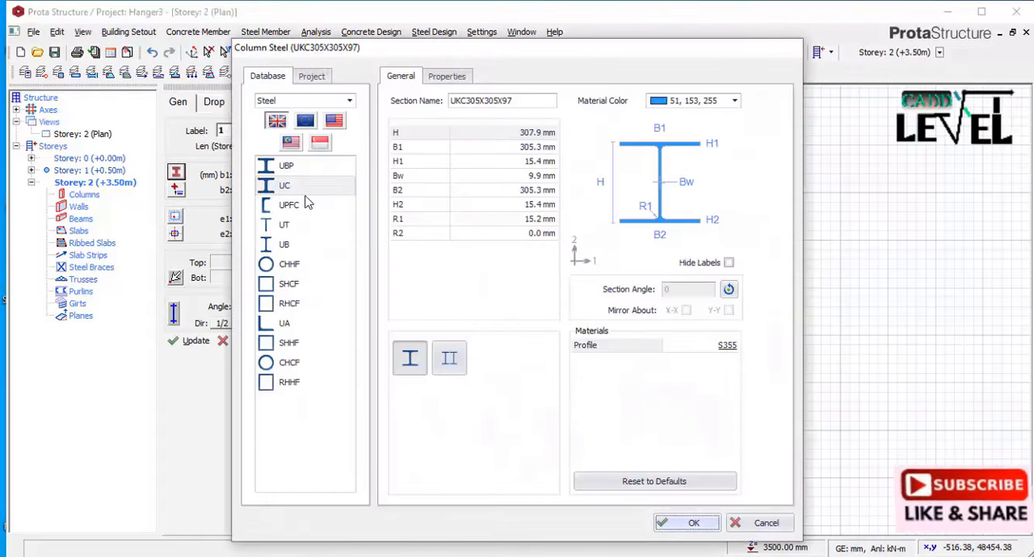
{"action": "left_click", "coordinate": [292, 192]}
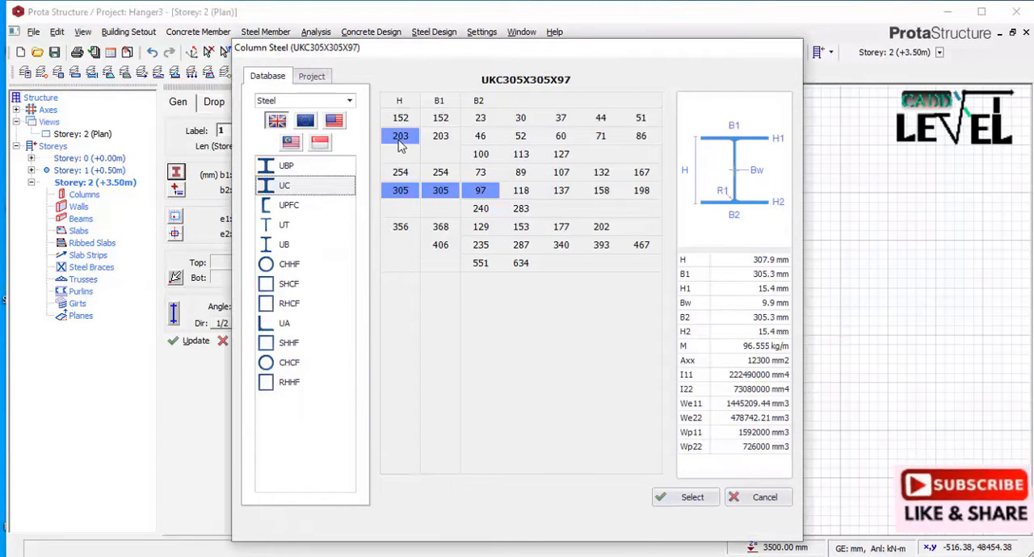
{"action": "left_click", "coordinate": [400, 138]}
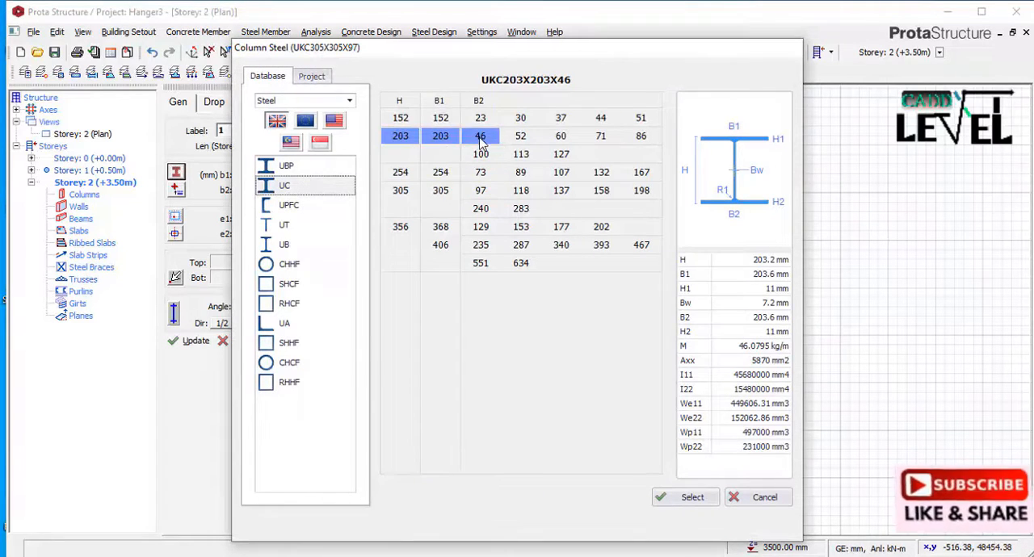
{"action": "left_click", "coordinate": [692, 498]}
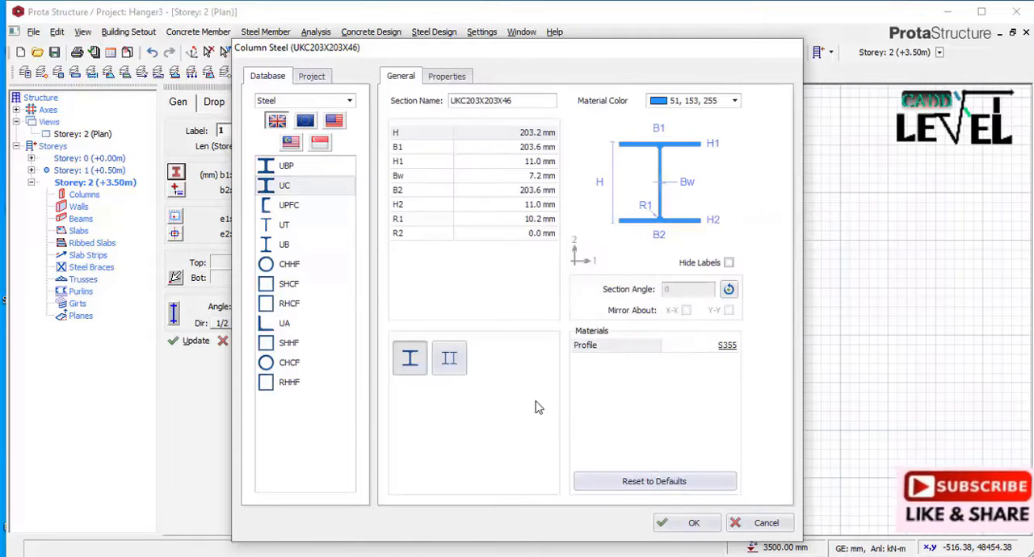
{"action": "left_click", "coordinate": [683, 523]}
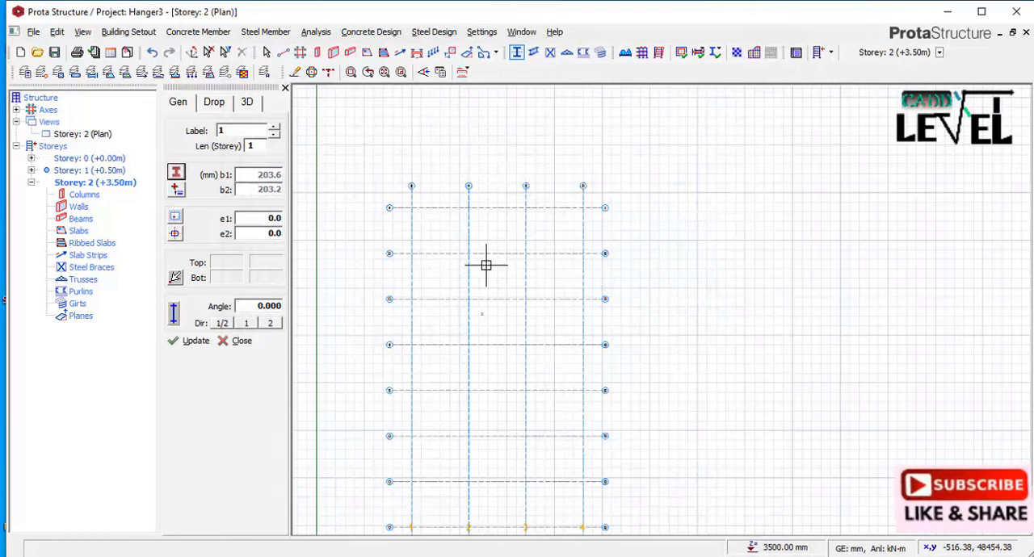
Rotate the steel column section to a section angle of 90 degrees.
{"action": "scroll", "coordinate": [468, 254], "scroll_direction": "up", "scroll_amount": 4}
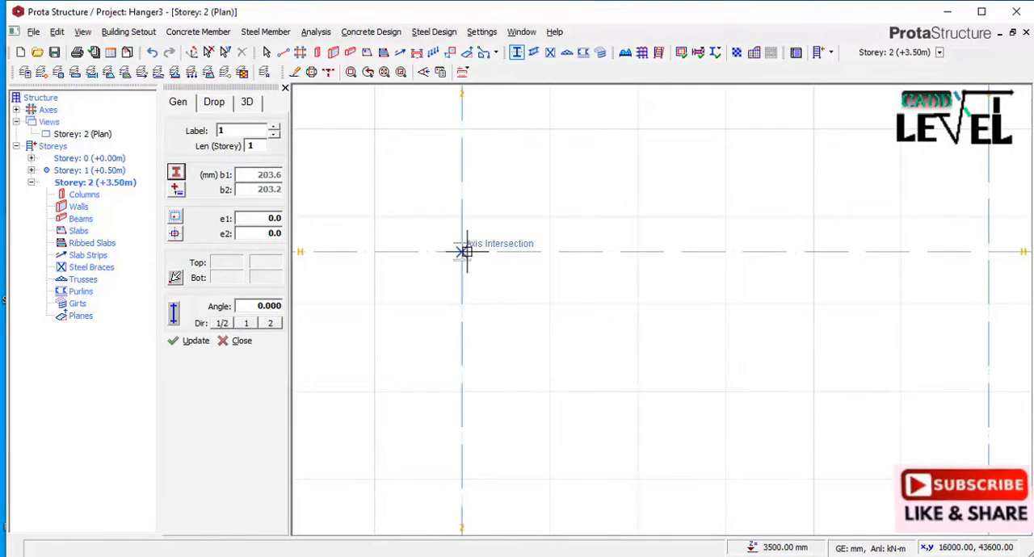
{"action": "scroll", "coordinate": [464, 251], "scroll_direction": "down", "scroll_amount": 3}
{"action": "scroll", "coordinate": [480, 258], "scroll_direction": "up", "scroll_amount": 1}
{"action": "scroll", "coordinate": [480, 257], "scroll_direction": "up", "scroll_amount": 2}
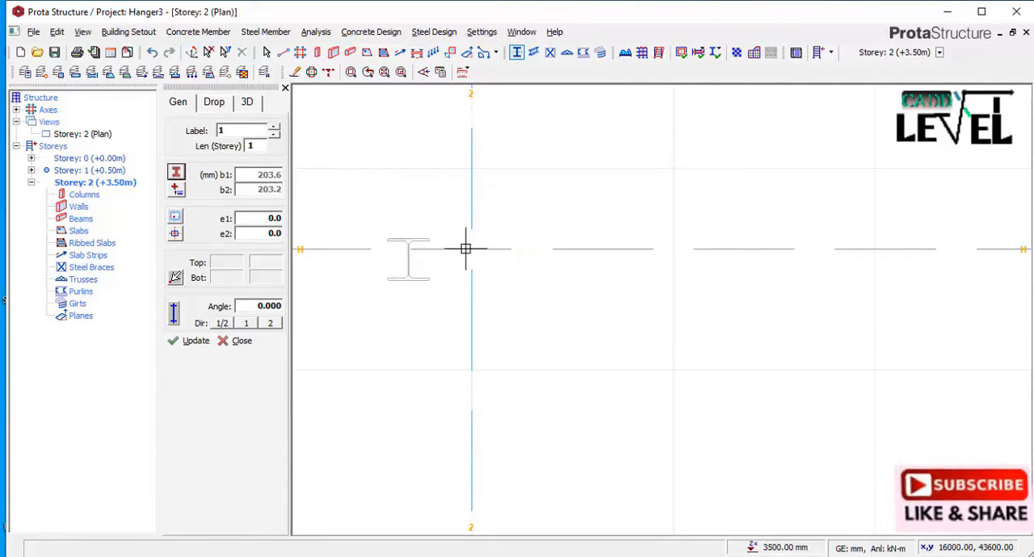
{"action": "left_click", "coordinate": [177, 174]}
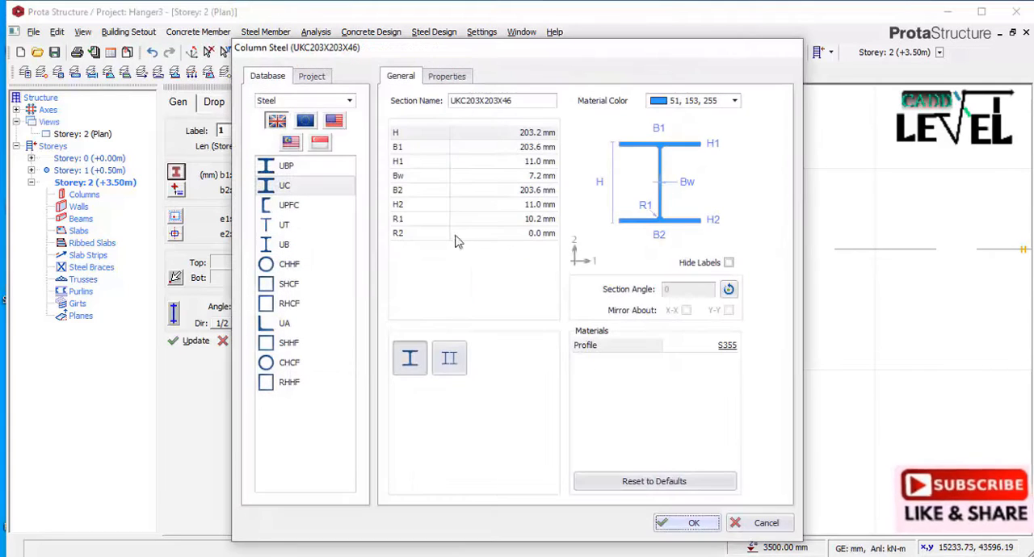
{"action": "left_click", "coordinate": [729, 290]}
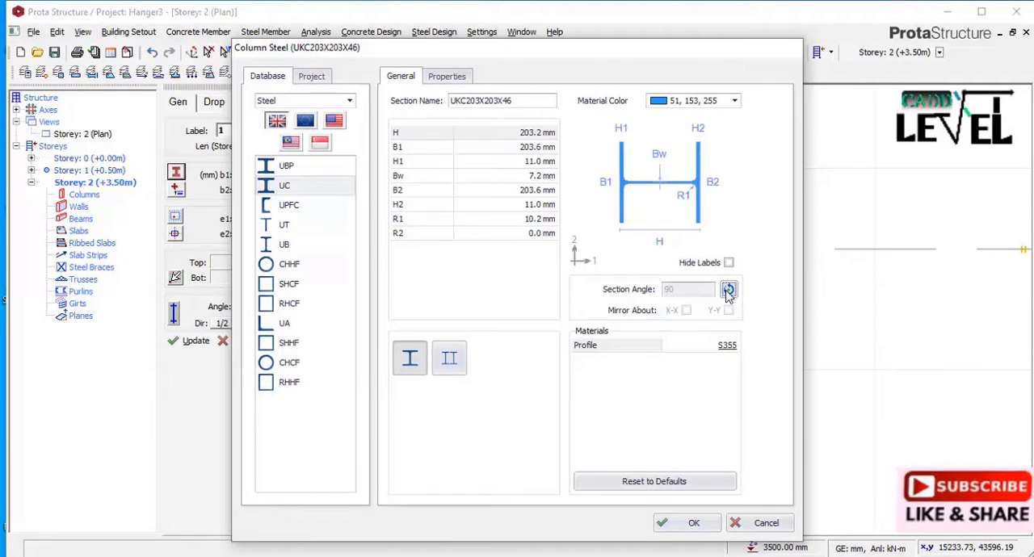
{"action": "left_click", "coordinate": [688, 524]}
Place the steel columns at the intersections of axes B to H with axes 2 and 3 on storey 2.
{"action": "scroll", "coordinate": [475, 232], "scroll_direction": "down", "scroll_amount": 5}
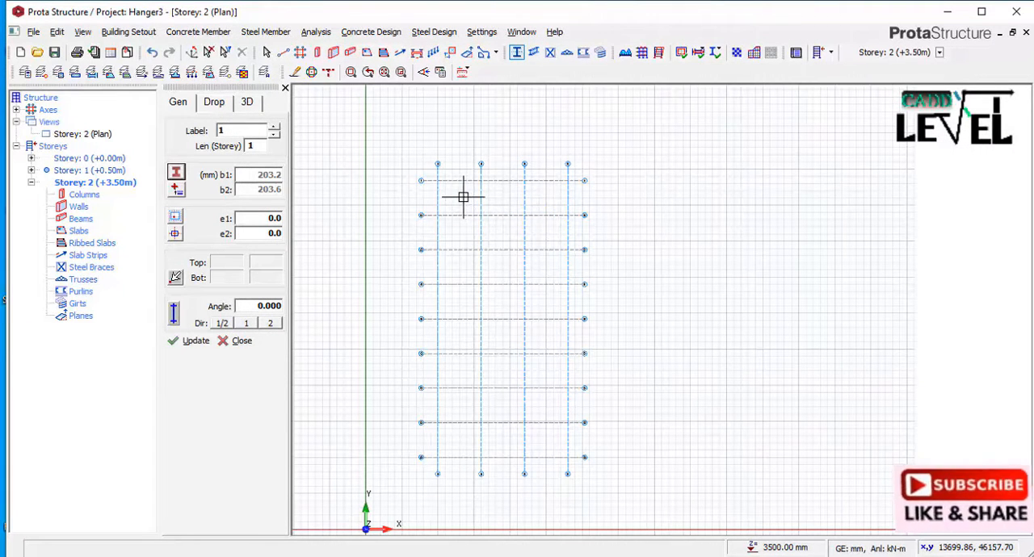
{"action": "left_click_drag", "start_coordinate": [463, 197], "coordinate": [540, 444]}
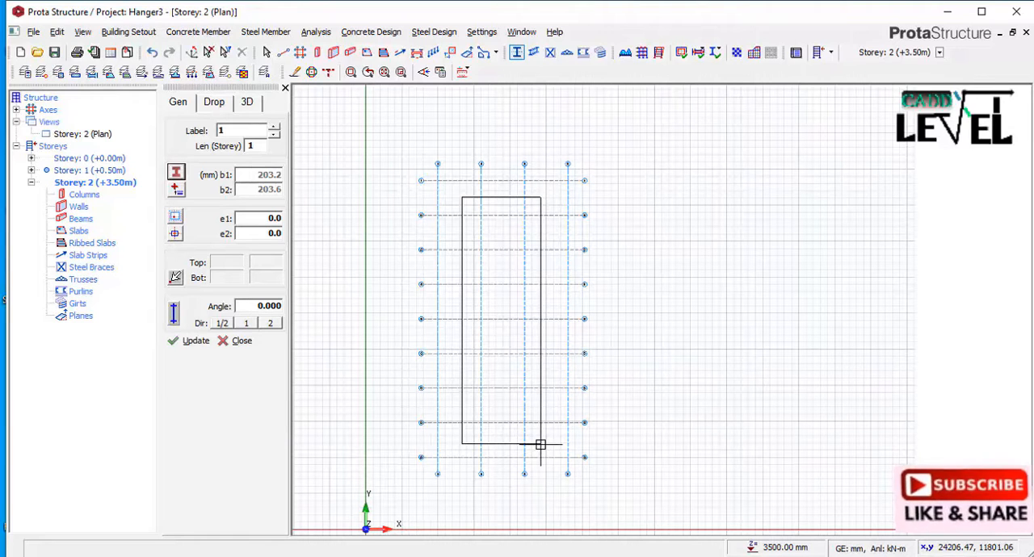
{"action": "left_click_drag", "start_coordinate": [541, 444], "coordinate": [540, 442]}
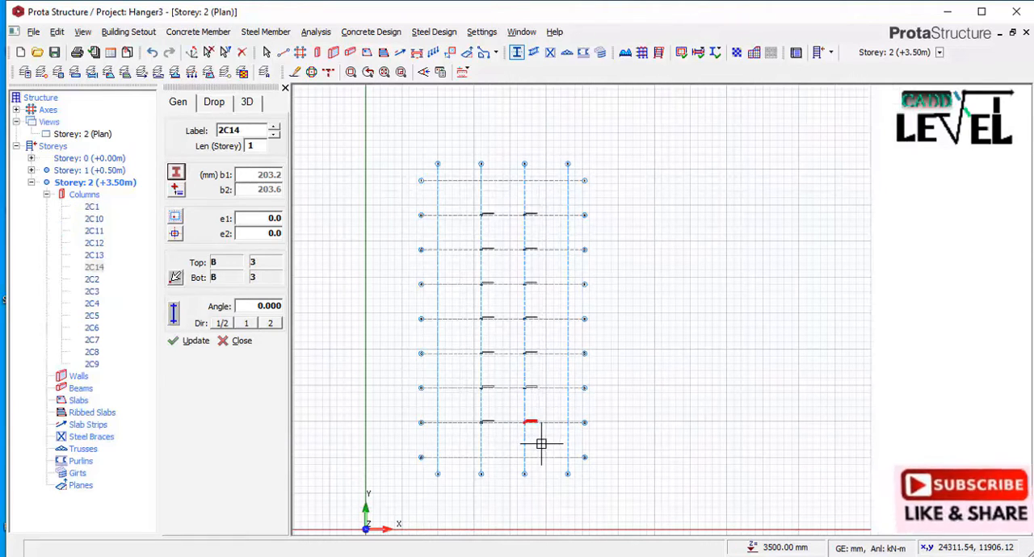
{"action": "scroll", "coordinate": [484, 212], "scroll_direction": "up", "scroll_amount": 3}
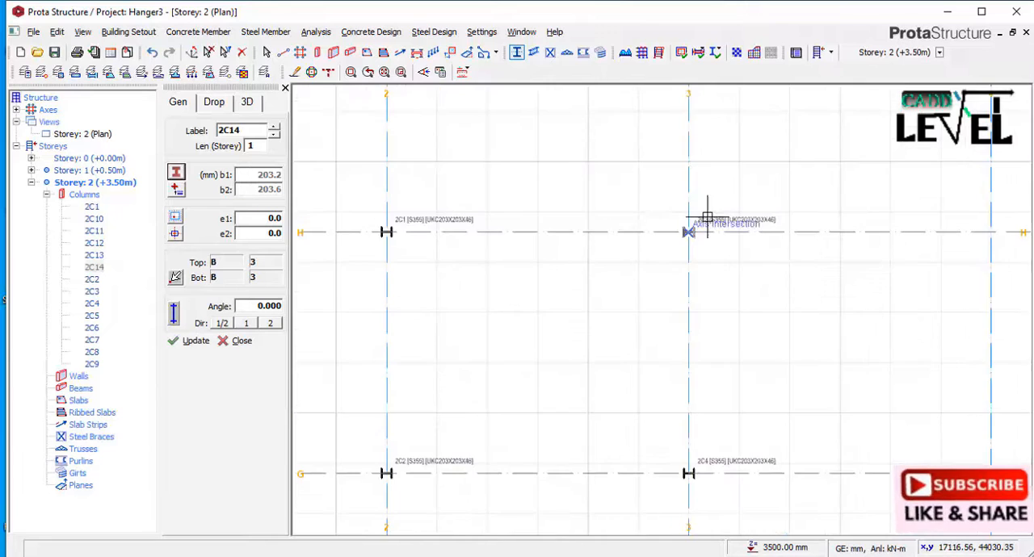
{"action": "scroll", "coordinate": [707, 218], "scroll_direction": "down", "scroll_amount": 5}
{"action": "scroll", "coordinate": [566, 236], "scroll_direction": "up", "scroll_amount": 2}
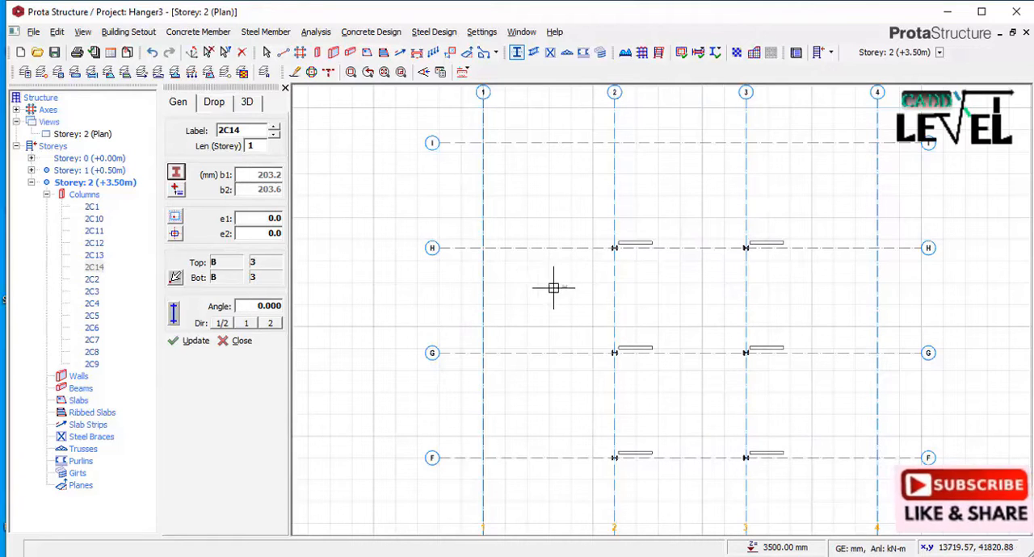
{"action": "left_click", "coordinate": [238, 347]}
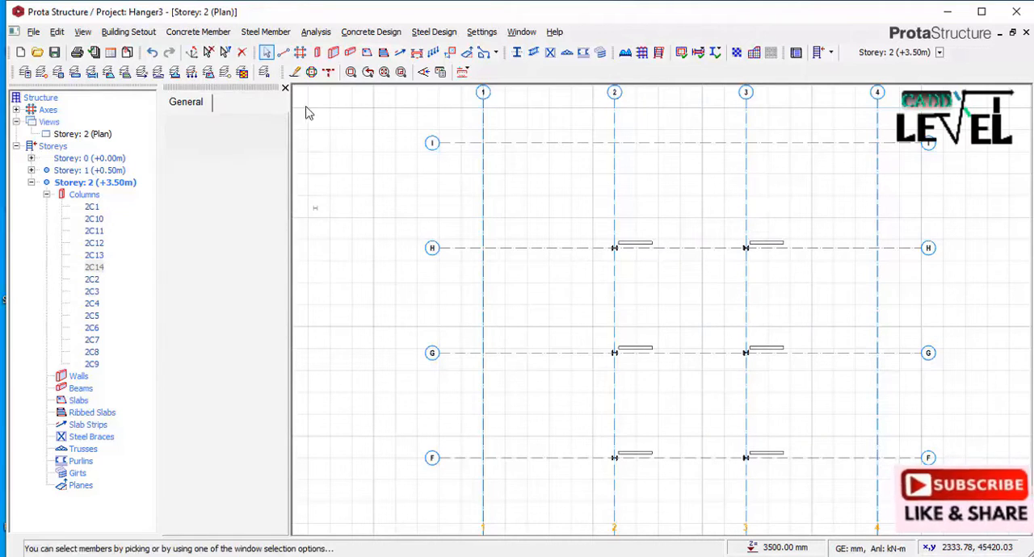
Change the storey 2 plan view to a 3D view of the model.
{"action": "scroll", "coordinate": [539, 282], "scroll_direction": "down", "scroll_amount": 2}
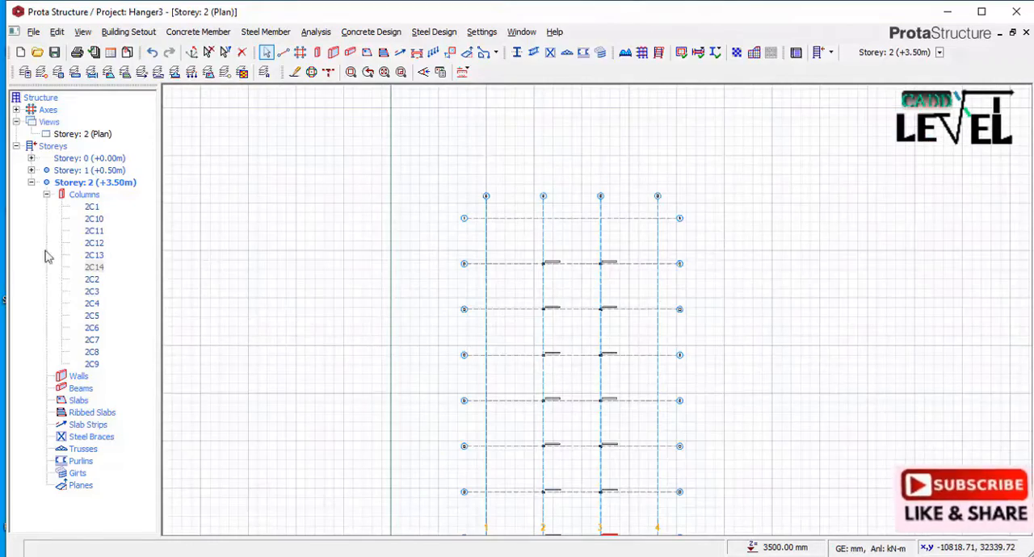
{"action": "right_click", "coordinate": [100, 137]}
{"action": "left_click", "coordinate": [122, 156]}
{"action": "scroll", "coordinate": [579, 380], "scroll_direction": "down", "scroll_amount": 2}
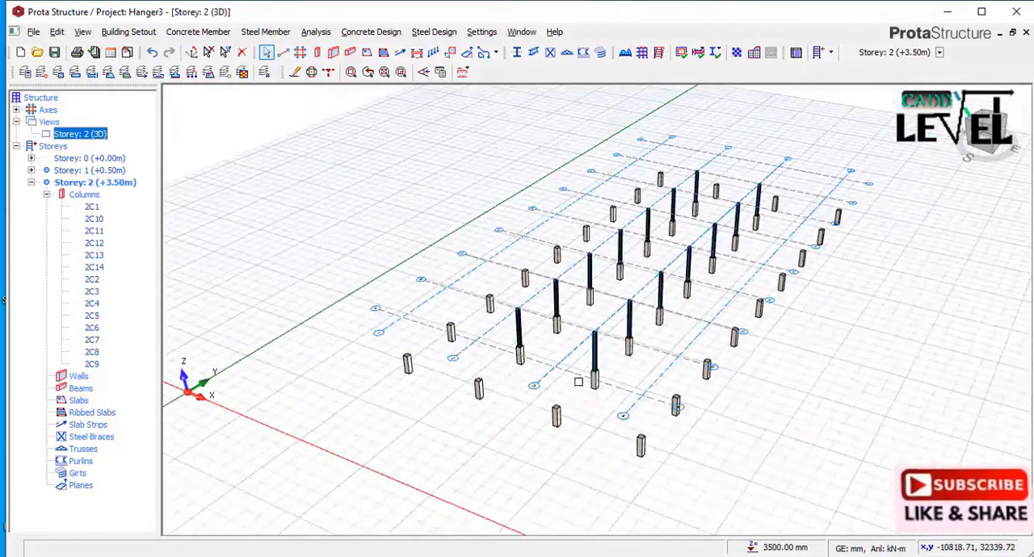
Examine in 3D how the steel columns sit on the concrete columns and which perimeter bases lack steel columns.
{"action": "middle_click_drag", "start_coordinate": [531, 402], "coordinate": [605, 353]}
{"action": "scroll", "coordinate": [605, 353], "scroll_direction": "up", "scroll_amount": 2}
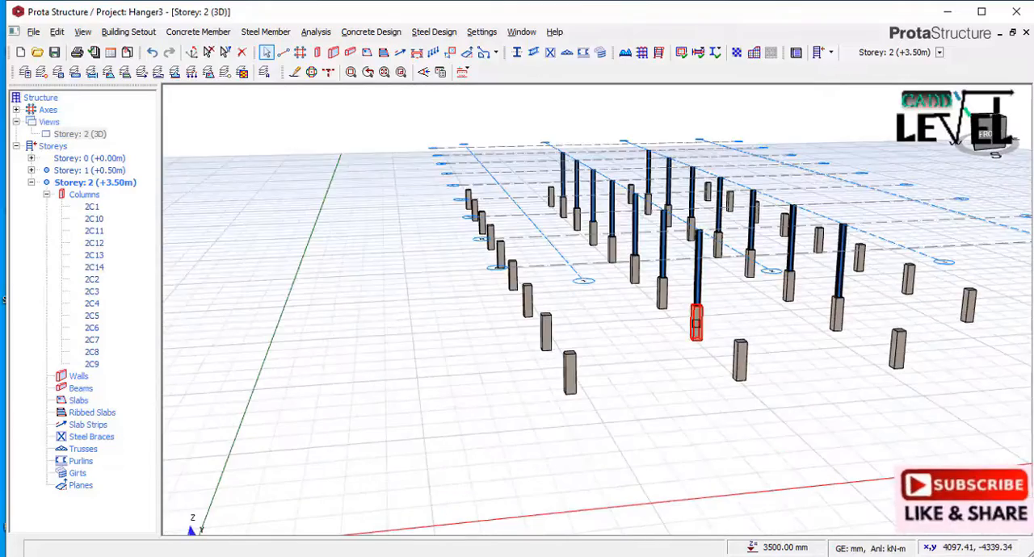
{"action": "scroll", "coordinate": [629, 319], "scroll_direction": "down", "scroll_amount": 2}
{"action": "scroll", "coordinate": [570, 348], "scroll_direction": "up", "scroll_amount": 3}
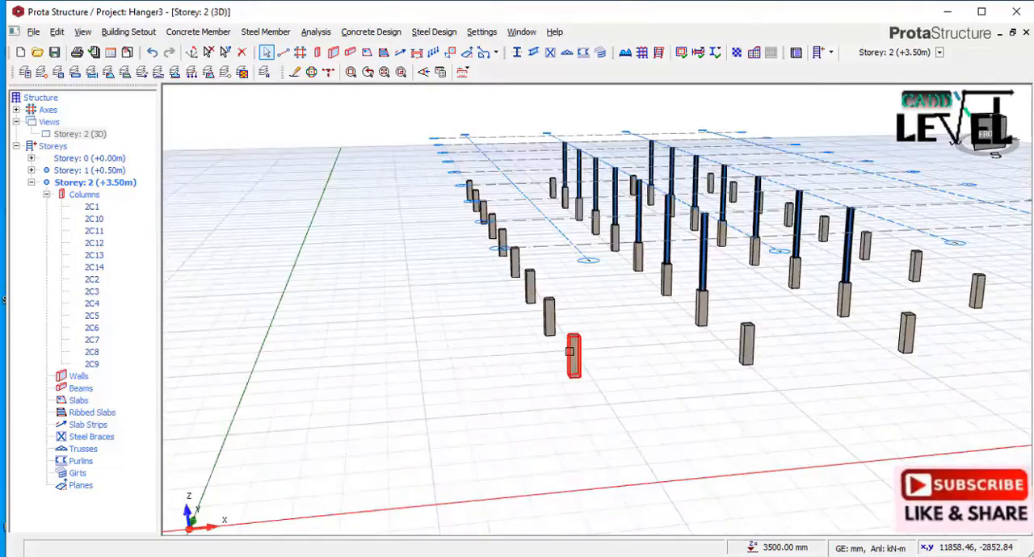
{"action": "scroll", "coordinate": [566, 348], "scroll_direction": "down", "scroll_amount": 2}
{"action": "scroll", "coordinate": [563, 349], "scroll_direction": "up", "scroll_amount": 2}
{"action": "scroll", "coordinate": [563, 349], "scroll_direction": "up", "scroll_amount": 2}
{"action": "scroll", "coordinate": [557, 351], "scroll_direction": "down", "scroll_amount": 4}
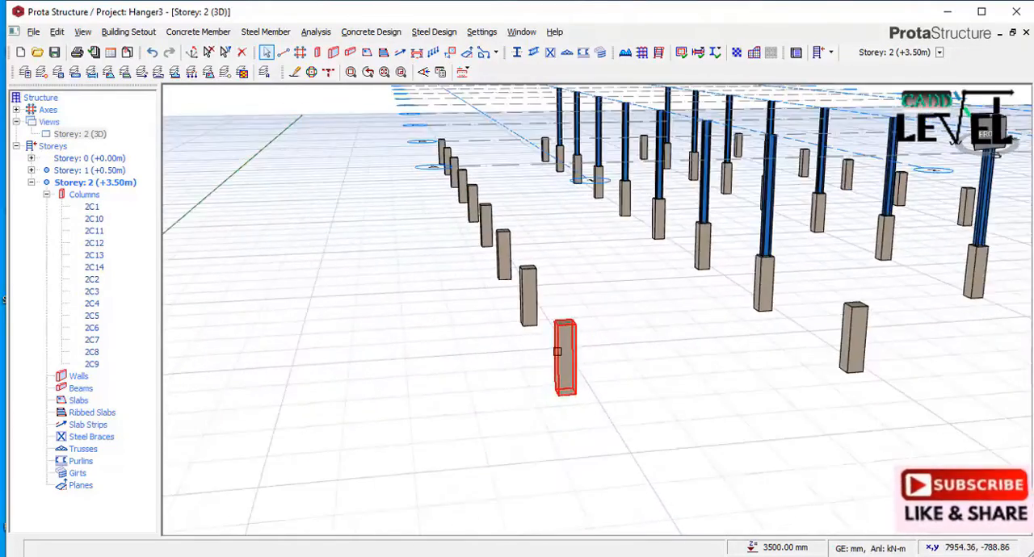
{"action": "mouse_move", "coordinate": [630, 361]}
{"action": "middle_mouse_down"}
{"action": "mouse_move", "coordinate": [542, 367]}
{"action": "mouse_move", "coordinate": [537, 357]}
{"action": "mouse_move", "coordinate": [630, 374]}
{"action": "mouse_move", "coordinate": [581, 355]}
{"action": "middle_mouse_up"}
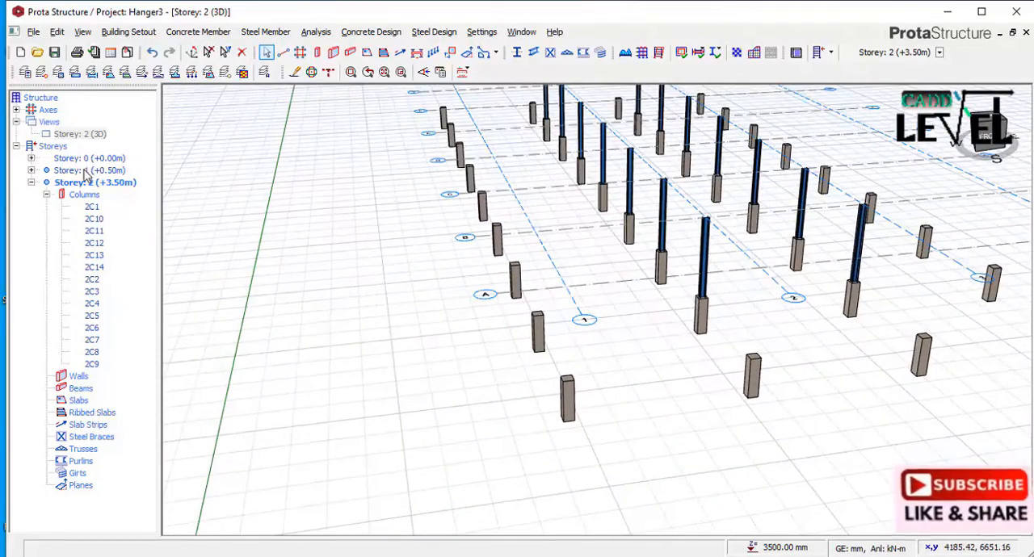
Make storey 1 the active storey in the 3D view and focus on the axis 1 columns.
{"action": "double_click", "coordinate": [88, 170]}
{"action": "scroll", "coordinate": [563, 319], "scroll_direction": "up", "scroll_amount": 2}
{"action": "scroll", "coordinate": [560, 295], "scroll_direction": "up", "scroll_amount": 2}
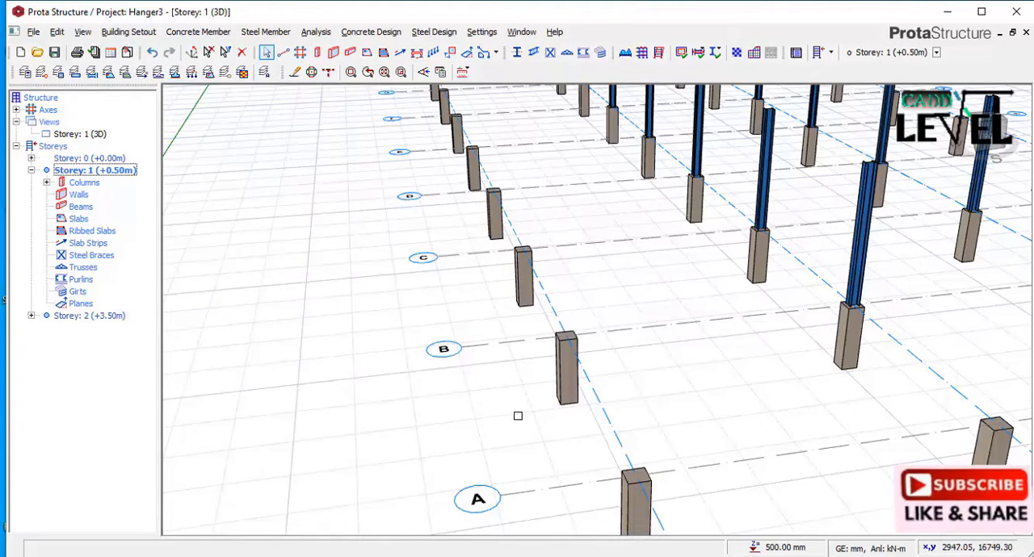
Make storey 0 the active storey in the 3D view of the model.
{"action": "double_click", "coordinate": [93, 159]}
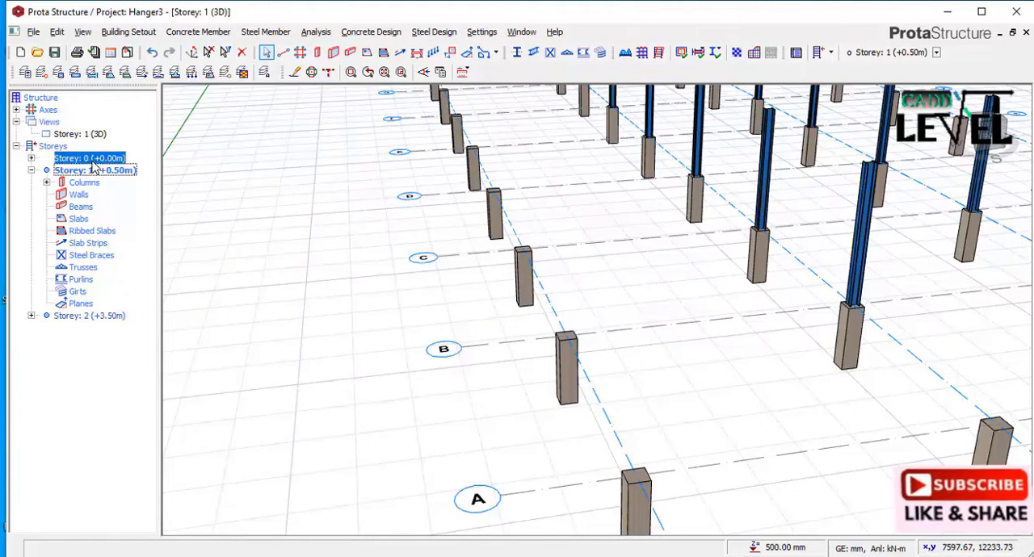
{"action": "scroll", "coordinate": [457, 344], "scroll_direction": "down", "scroll_amount": 3}
{"action": "mouse_move", "coordinate": [494, 425]}
{"action": "middle_mouse_down"}
{"action": "mouse_move", "coordinate": [571, 408]}
{"action": "mouse_move", "coordinate": [528, 420]}
{"action": "mouse_move", "coordinate": [541, 409]}
{"action": "middle_mouse_up"}
{"action": "scroll", "coordinate": [504, 299], "scroll_direction": "up", "scroll_amount": 1}
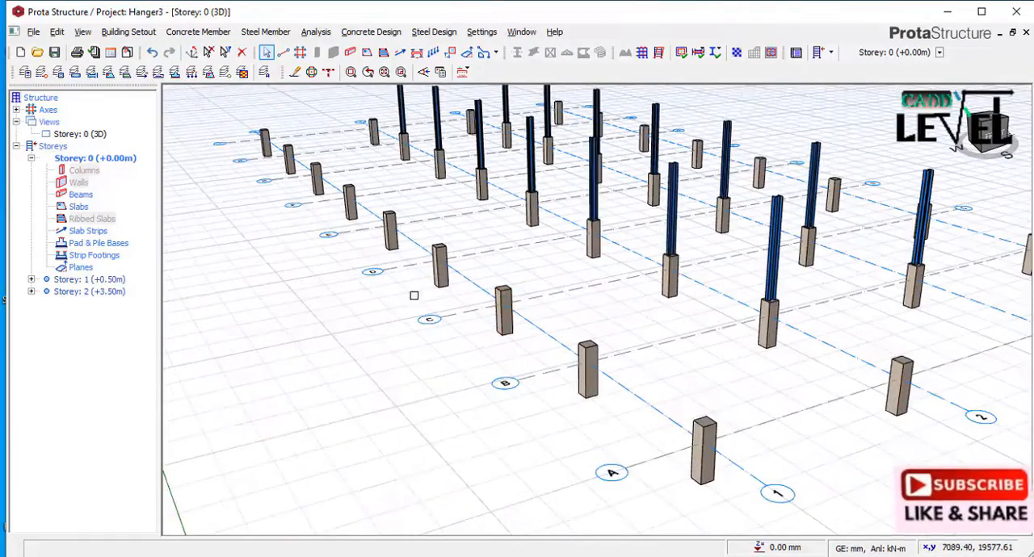
{"action": "scroll", "coordinate": [428, 281], "scroll_direction": "up", "scroll_amount": 1}
{"action": "scroll", "coordinate": [427, 278], "scroll_direction": "down", "scroll_amount": 3}
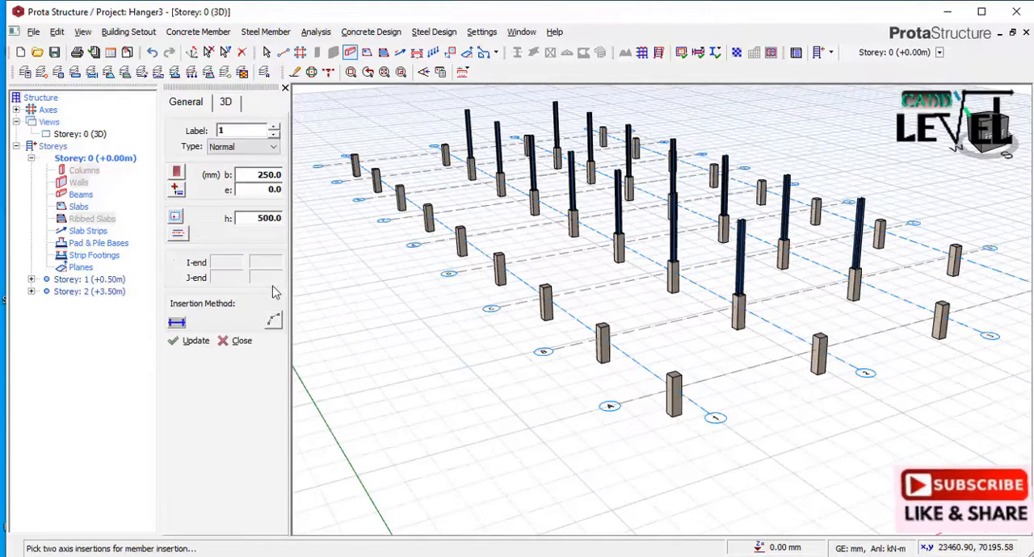
Start a concrete beam on storey 0 with a section 250 mm wide and 450 mm deep.
{"action": "double_click", "coordinate": [257, 176]}
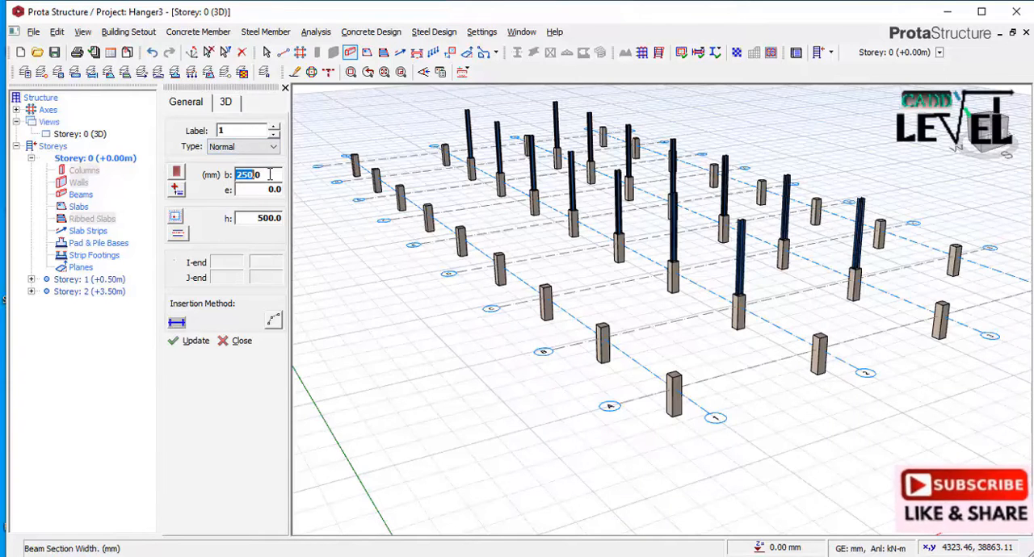
{"action": "double_click", "coordinate": [258, 218]}
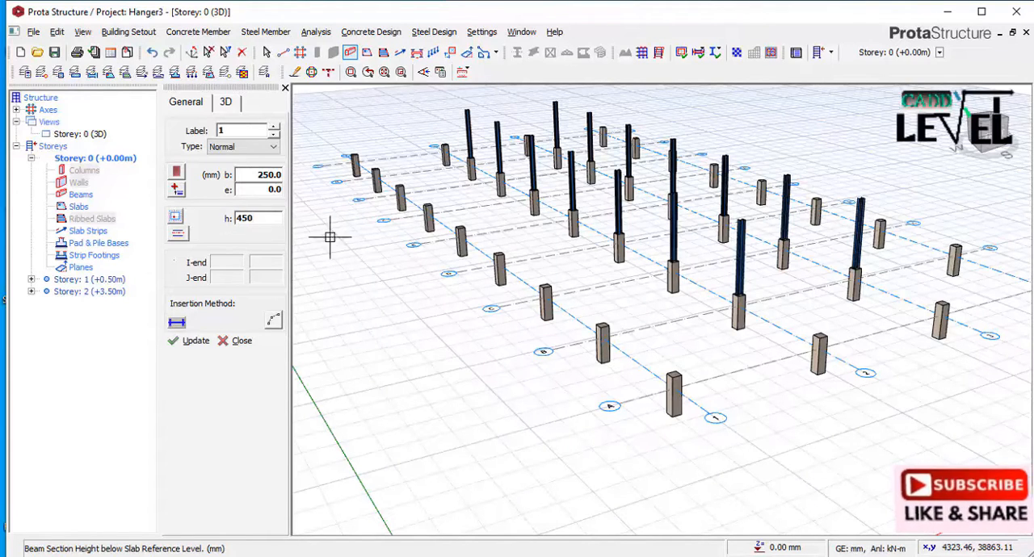
{"action": "scroll", "coordinate": [657, 461], "scroll_direction": "down", "scroll_amount": 2}
{"action": "scroll", "coordinate": [738, 372], "scroll_direction": "up", "scroll_amount": 1}
{"action": "scroll", "coordinate": [723, 370], "scroll_direction": "down", "scroll_amount": 2}
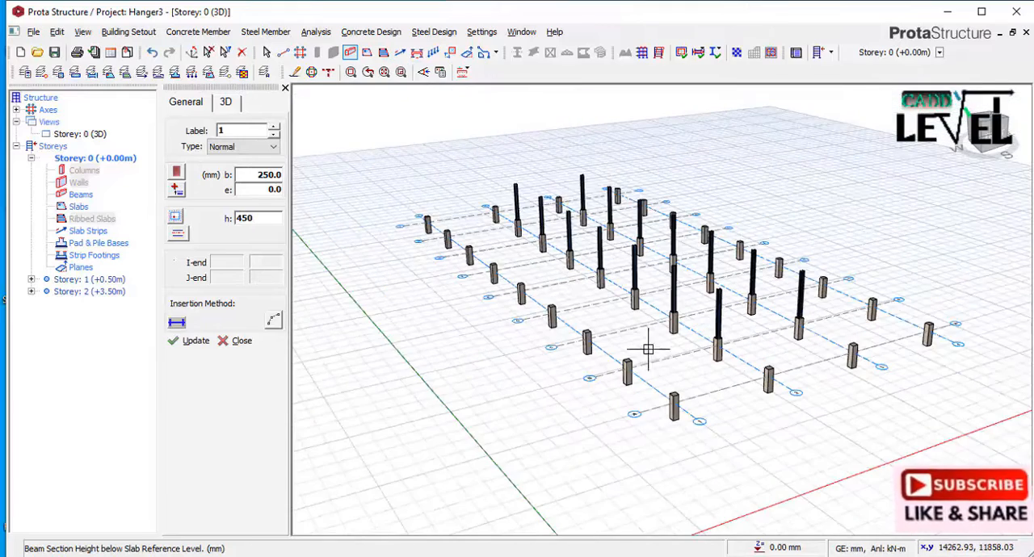
{"action": "scroll", "coordinate": [648, 349], "scroll_direction": "up", "scroll_amount": 2}
Set the beam's delZ to 350 mm and place it on axis 1 between the columns at A and B.
{"action": "left_click", "coordinate": [226, 103]}
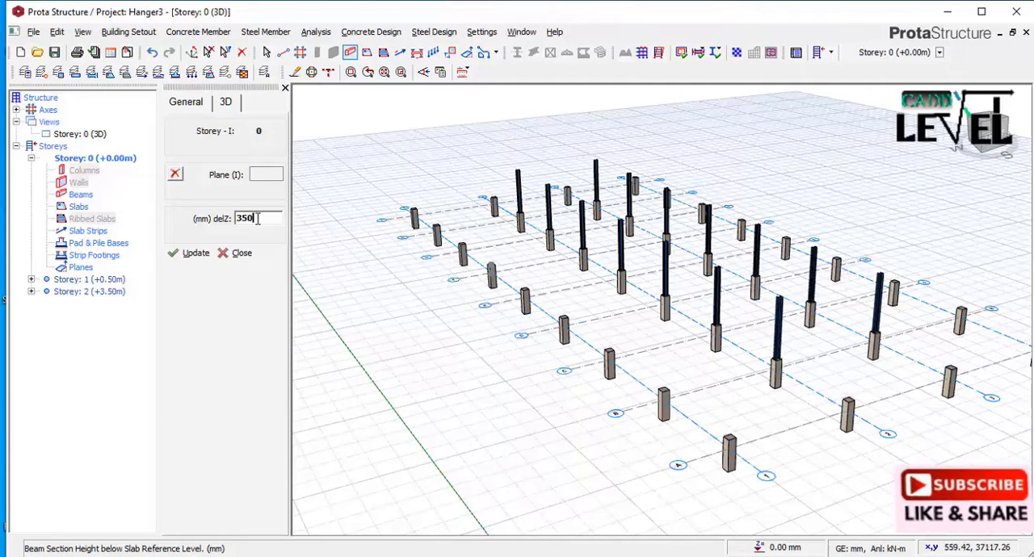
{"action": "left_click", "coordinate": [731, 450]}
{"action": "left_click", "coordinate": [664, 397]}
{"action": "scroll", "coordinate": [694, 457], "scroll_direction": "up", "scroll_amount": 3}
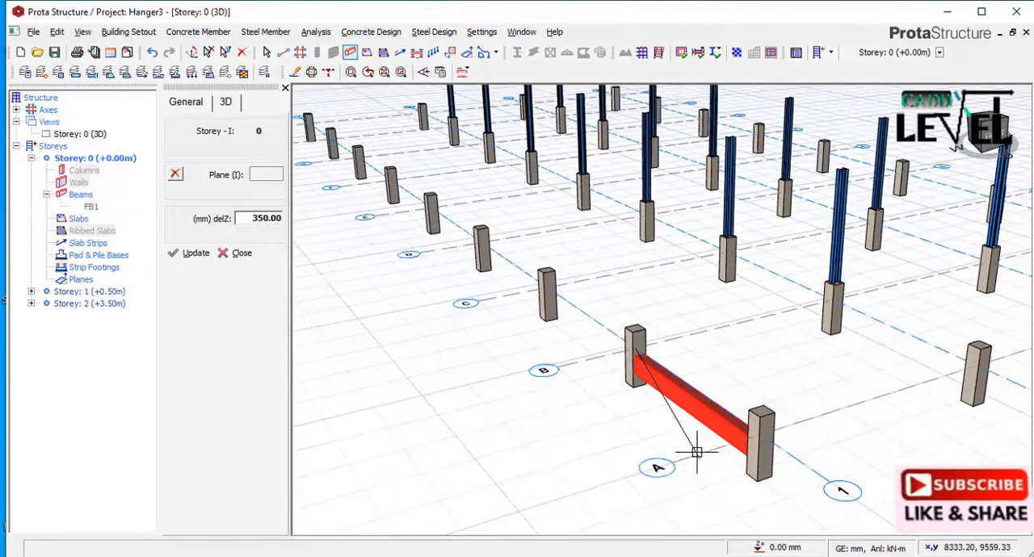
Examine the beam's end at column B and set the beam's delZ to 400 mm.
{"action": "scroll", "coordinate": [696, 452], "scroll_direction": "up", "scroll_amount": 6}
{"action": "mouse_move", "coordinate": [628, 364]}
{"action": "middle_mouse_down"}
{"action": "mouse_move", "coordinate": [680, 346]}
{"action": "mouse_move", "coordinate": [626, 348]}
{"action": "middle_mouse_up"}
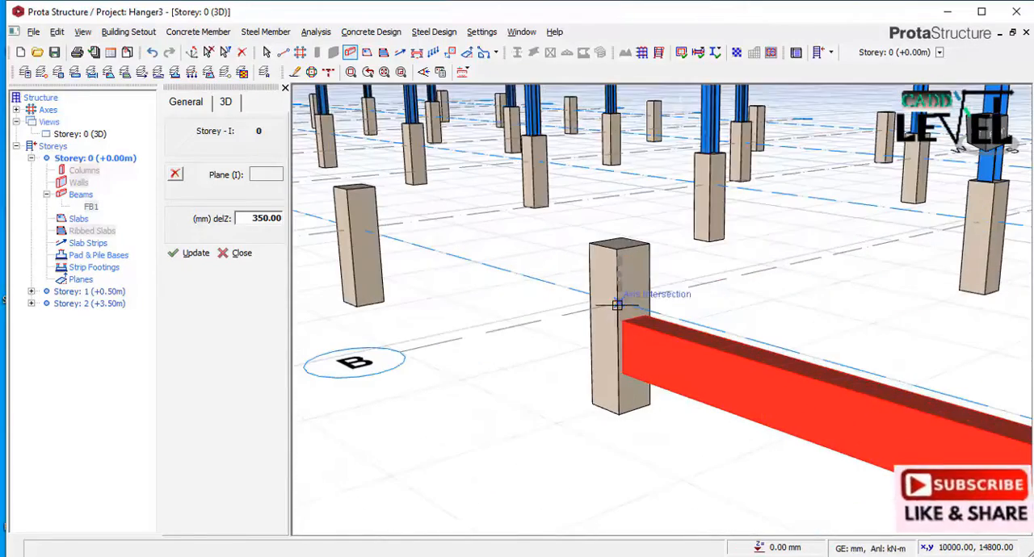
{"action": "scroll", "coordinate": [622, 307], "scroll_direction": "up", "scroll_amount": 2}
{"action": "scroll", "coordinate": [622, 296], "scroll_direction": "down", "scroll_amount": 2}
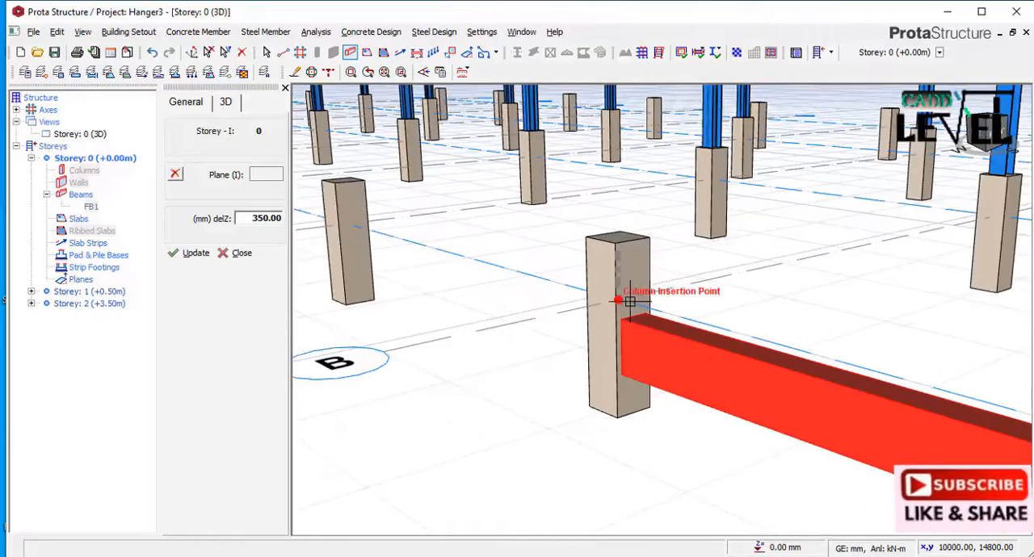
{"action": "scroll", "coordinate": [623, 297], "scroll_direction": "up", "scroll_amount": 1}
{"action": "scroll", "coordinate": [624, 299], "scroll_direction": "down", "scroll_amount": 1}
{"action": "mouse_move", "coordinate": [623, 298]}
{"action": "middle_mouse_down"}
{"action": "mouse_move", "coordinate": [670, 362]}
{"action": "mouse_move", "coordinate": [686, 350]}
{"action": "mouse_move", "coordinate": [665, 373]}
{"action": "middle_mouse_up"}
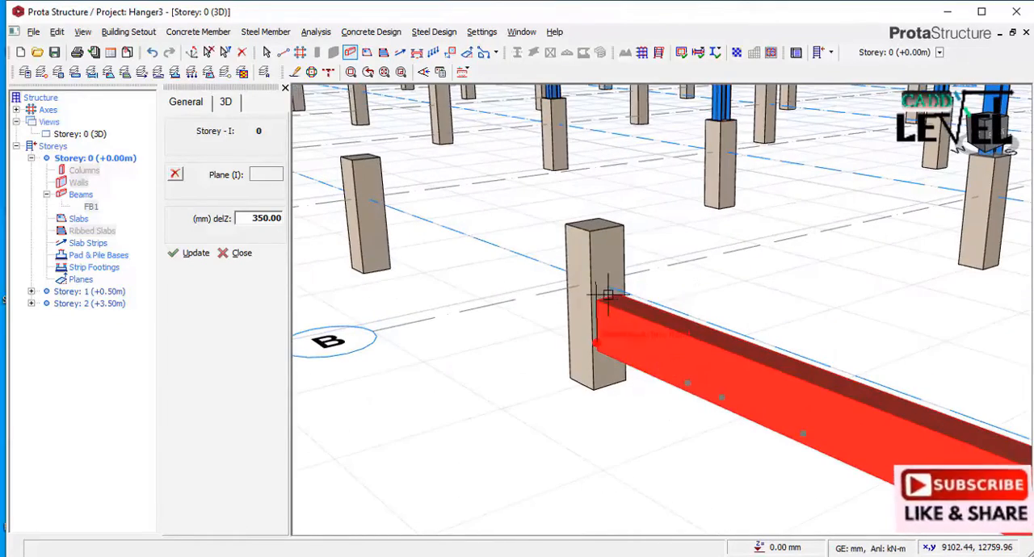
{"action": "left_click_drag", "start_coordinate": [247, 218], "coordinate": [280, 219]}
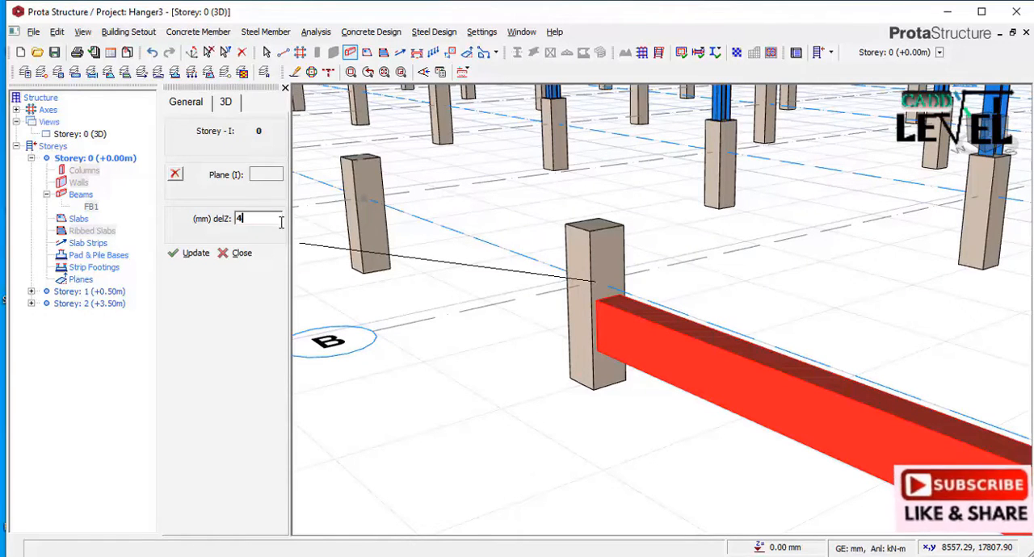
{"action": "type", "text": "400"}
{"action": "left_click", "coordinate": [197, 254]}
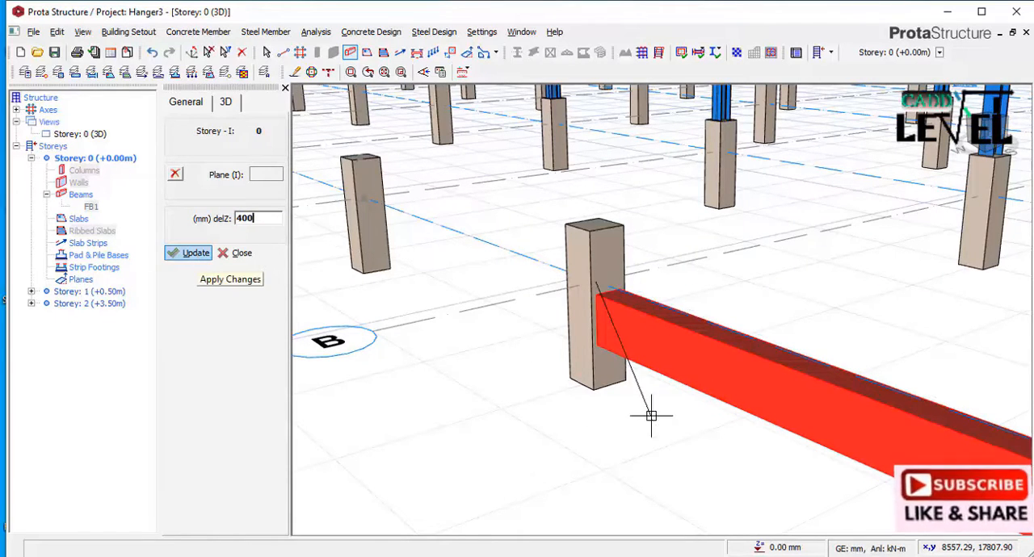
Raise the axis 1 beam between A and B by setting its delZ to 500 mm.
{"action": "mouse_move", "coordinate": [652, 415]}
{"action": "middle_mouse_down"}
{"action": "mouse_move", "coordinate": [662, 391]}
{"action": "mouse_move", "coordinate": [524, 362]}
{"action": "middle_mouse_up"}
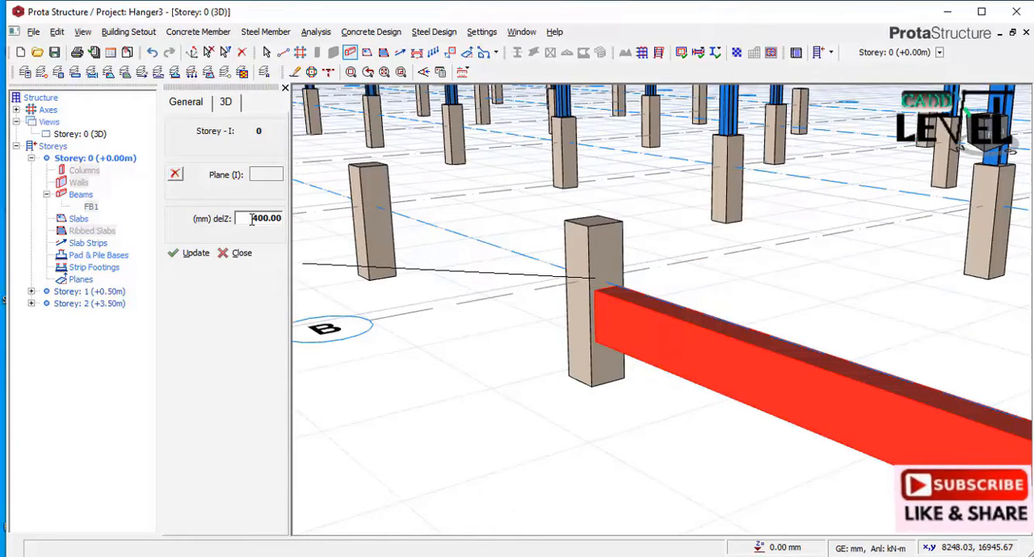
{"action": "left_click_drag", "start_coordinate": [252, 220], "coordinate": [281, 234]}
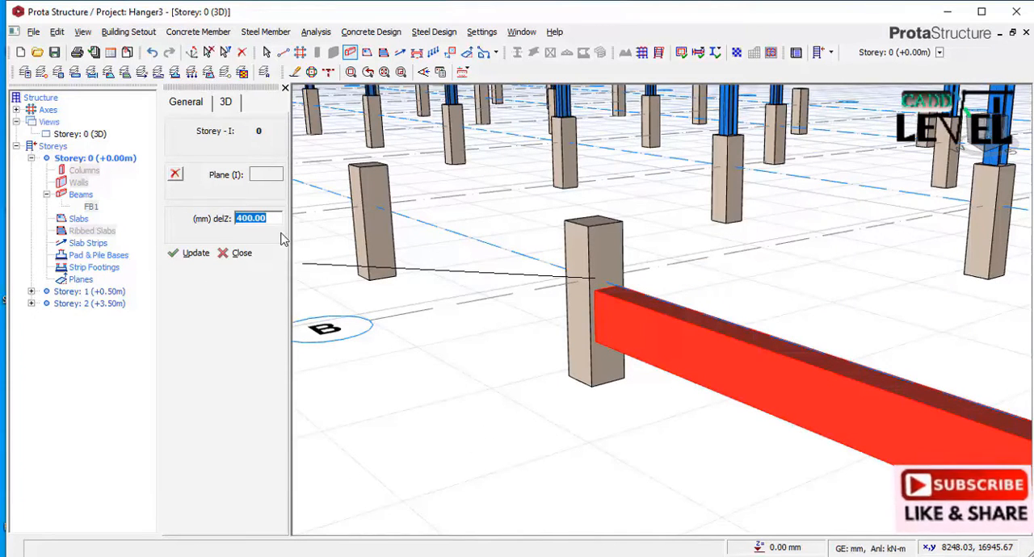
{"action": "type", "text": "500"}
{"action": "left_click", "coordinate": [196, 252]}
{"action": "mouse_move", "coordinate": [431, 295]}
{"action": "middle_mouse_down"}
{"action": "mouse_move", "coordinate": [702, 350]}
{"action": "mouse_move", "coordinate": [684, 358]}
{"action": "mouse_move", "coordinate": [709, 353]}
{"action": "mouse_move", "coordinate": [631, 360]}
{"action": "middle_mouse_up"}
Continue the storey 0 beams along axis 1 from column B to C and from C to D.
{"action": "scroll", "coordinate": [637, 360], "scroll_direction": "down", "scroll_amount": 6}
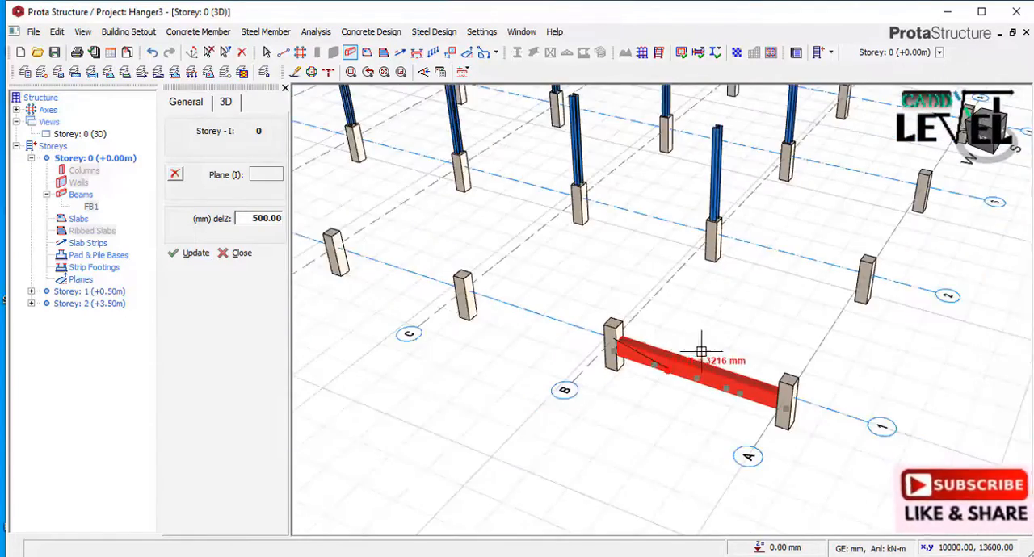
{"action": "scroll", "coordinate": [701, 353], "scroll_direction": "down", "scroll_amount": 4}
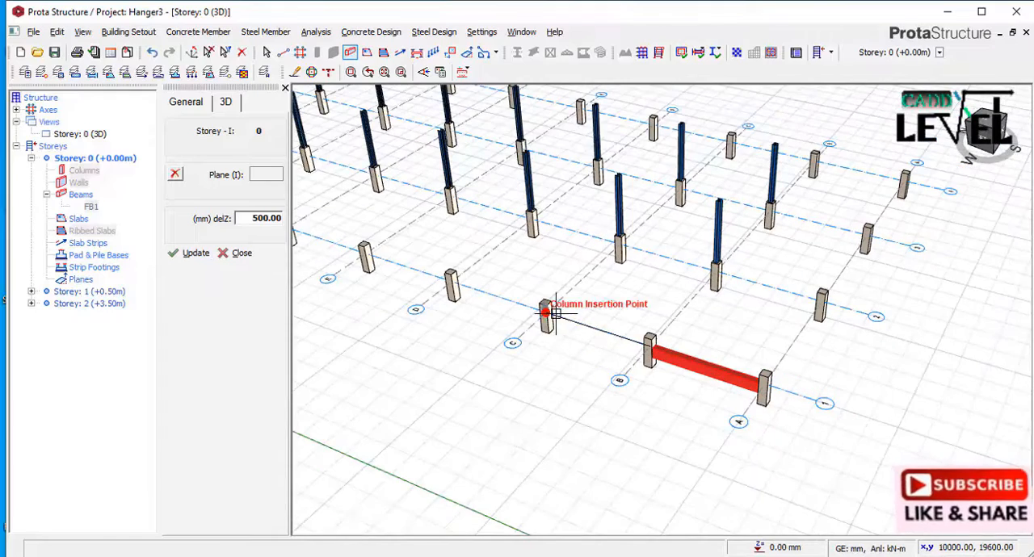
{"action": "left_click", "coordinate": [556, 313]}
{"action": "left_click", "coordinate": [450, 278]}
{"action": "scroll", "coordinate": [601, 303], "scroll_direction": "down", "scroll_amount": 3}
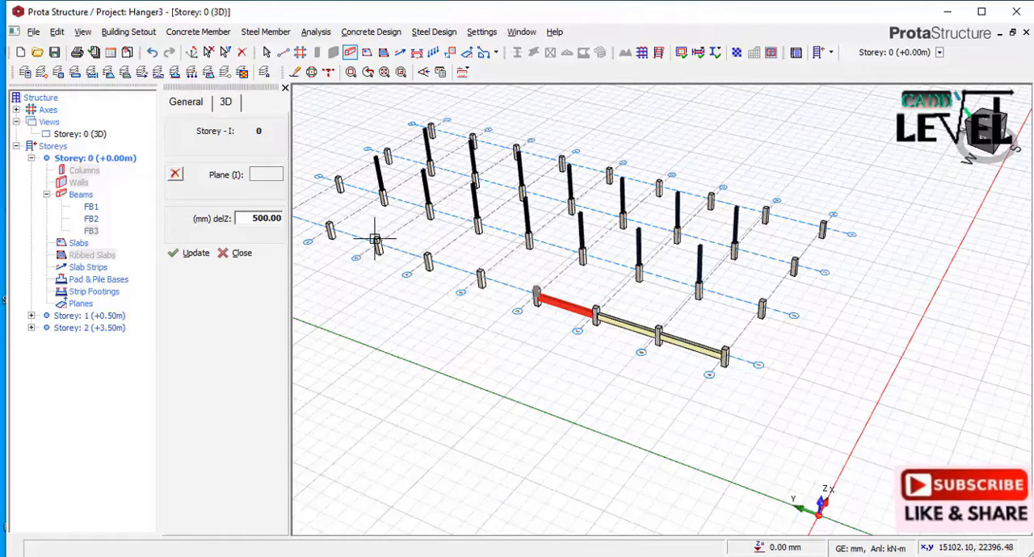
Switch storey 0 to plan view and window the whole axis grid to insert beams between all the columns.
{"action": "left_click", "coordinate": [80, 134]}
{"action": "right_click", "coordinate": [81, 131]}
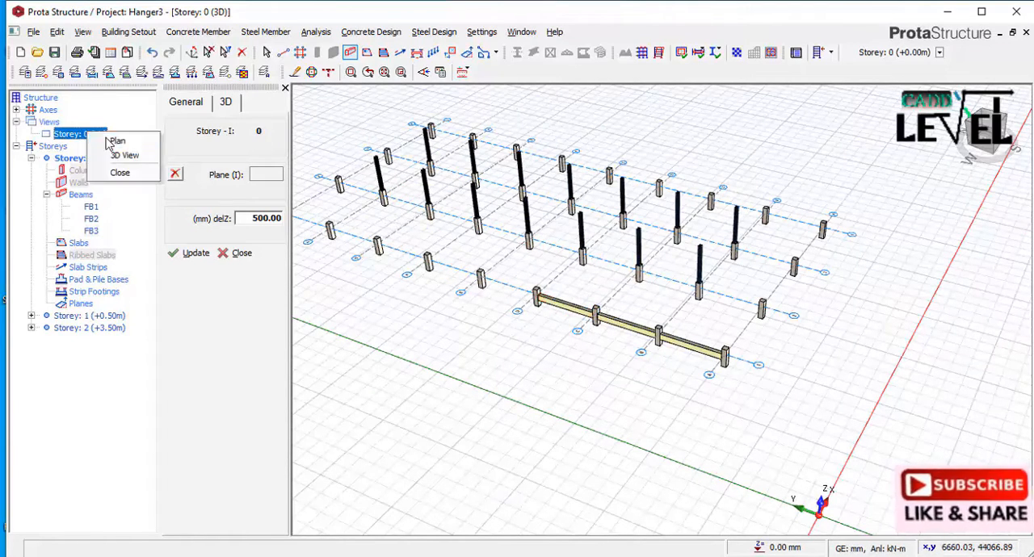
{"action": "left_click", "coordinate": [104, 144]}
{"action": "scroll", "coordinate": [655, 295], "scroll_direction": "down", "scroll_amount": 2}
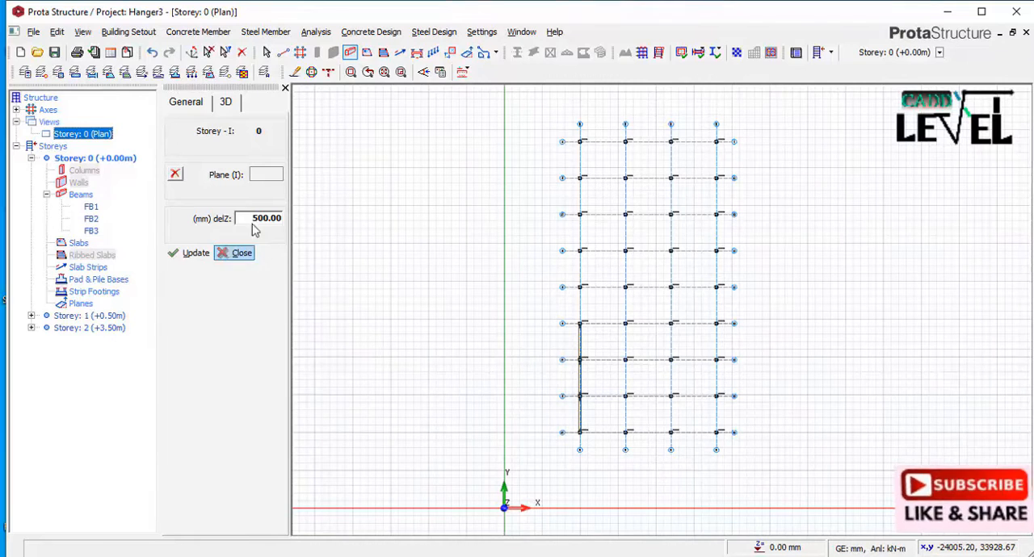
{"action": "left_click", "coordinate": [569, 128]}
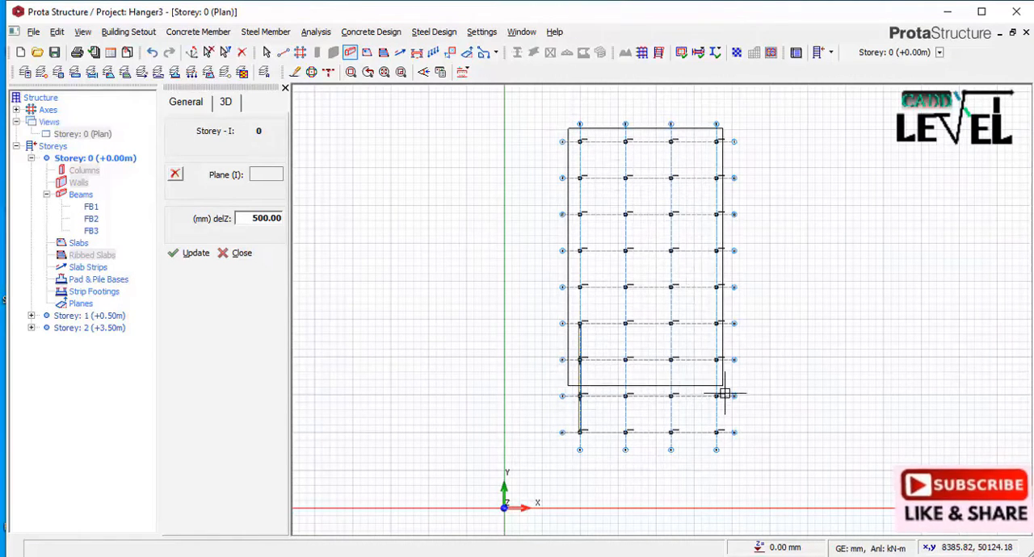
{"action": "left_click", "coordinate": [728, 437]}
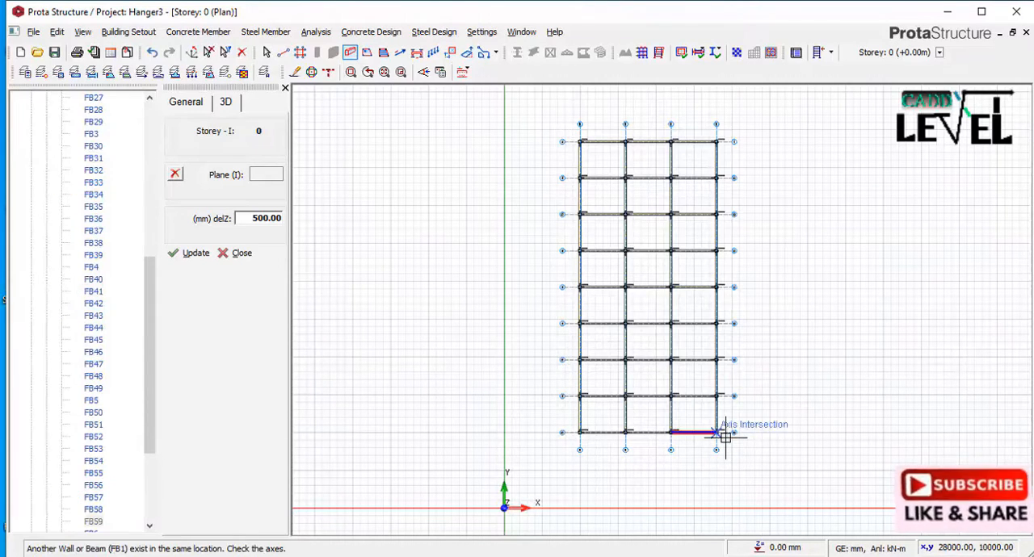
{"action": "scroll", "coordinate": [636, 282], "scroll_direction": "up", "scroll_amount": 4}
{"action": "scroll", "coordinate": [601, 185], "scroll_direction": "down", "scroll_amount": 1}
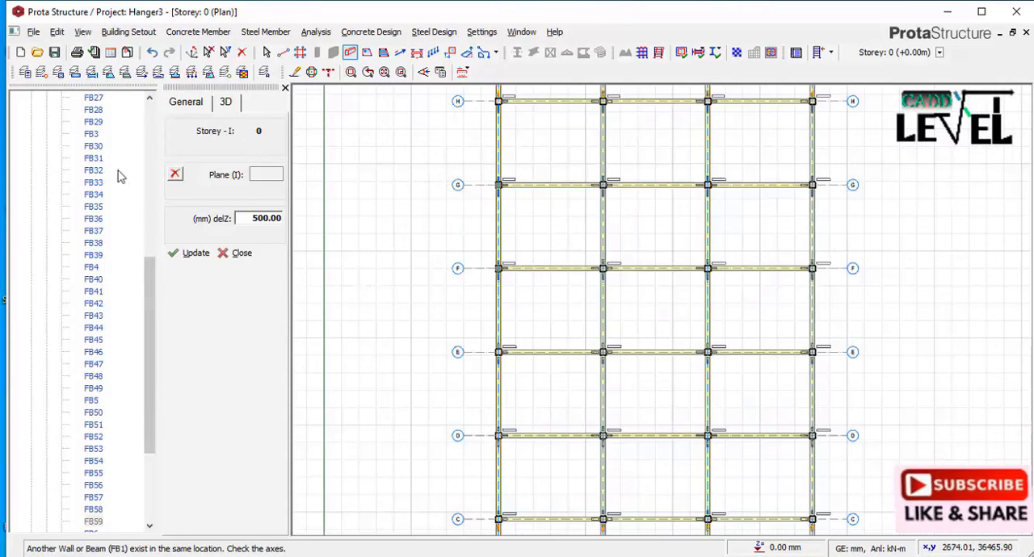
Collapse the beam list, return storey 0 to a 3D view and inspect the foundation beam grid.
{"action": "left_click_drag", "start_coordinate": [147, 307], "coordinate": [147, 145]}
{"action": "left_click", "coordinate": [46, 194]}
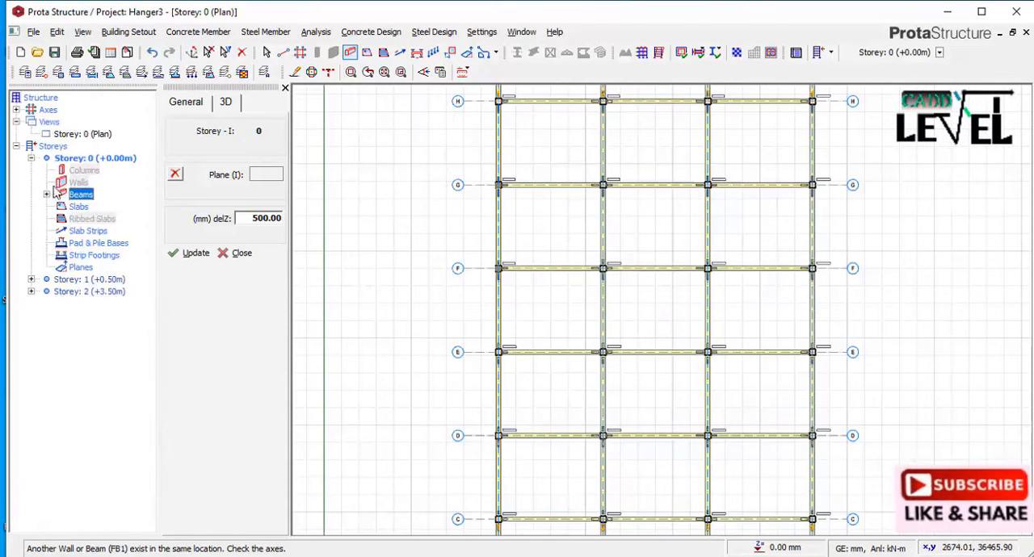
{"action": "left_click", "coordinate": [89, 134]}
{"action": "right_click", "coordinate": [92, 136]}
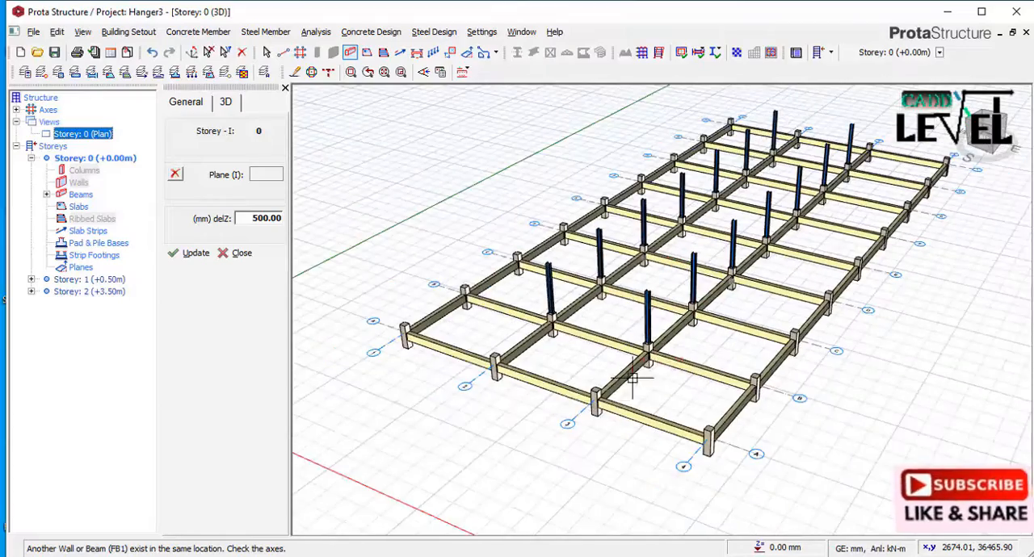
{"action": "middle_click_drag", "start_coordinate": [572, 398], "coordinate": [657, 394]}
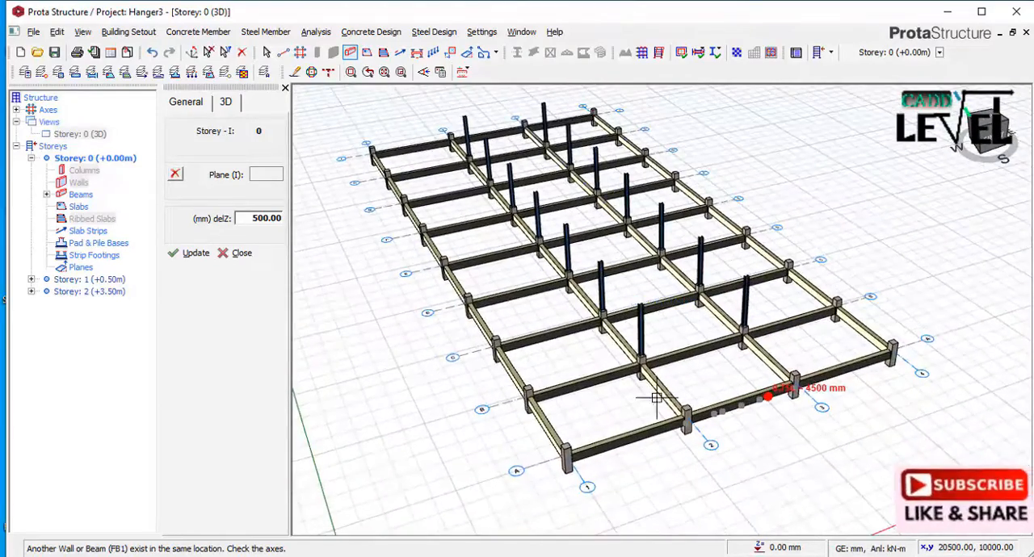
{"action": "scroll", "coordinate": [657, 393], "scroll_direction": "down", "scroll_amount": 1}
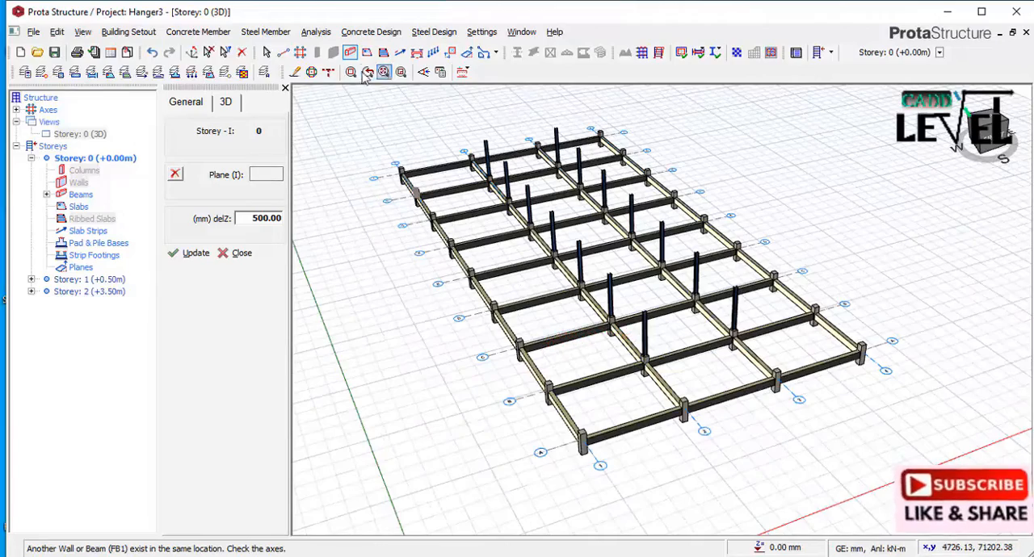
{"action": "scroll", "coordinate": [557, 407], "scroll_direction": "up", "scroll_amount": 3}
{"action": "mouse_move", "coordinate": [515, 420]}
{"action": "middle_mouse_down"}
{"action": "mouse_move", "coordinate": [540, 406]}
{"action": "mouse_move", "coordinate": [521, 413]}
{"action": "middle_mouse_up"}
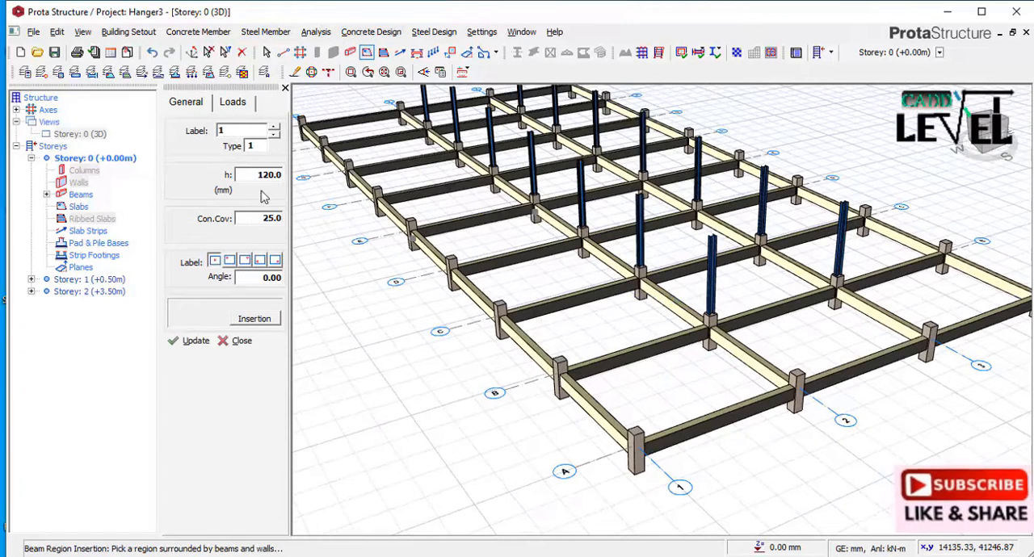
Configure the storey 0 slab with a 200 mm depth, a dead load of 3 and the 2.5 imposed load for parking cars and light vans.
{"action": "double_click", "coordinate": [260, 175]}
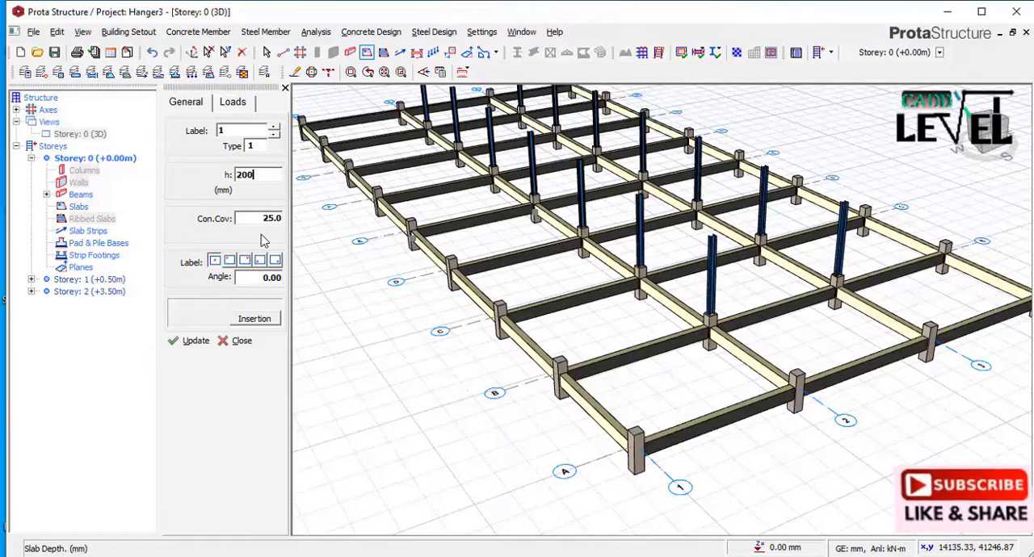
{"action": "left_click", "coordinate": [234, 104]}
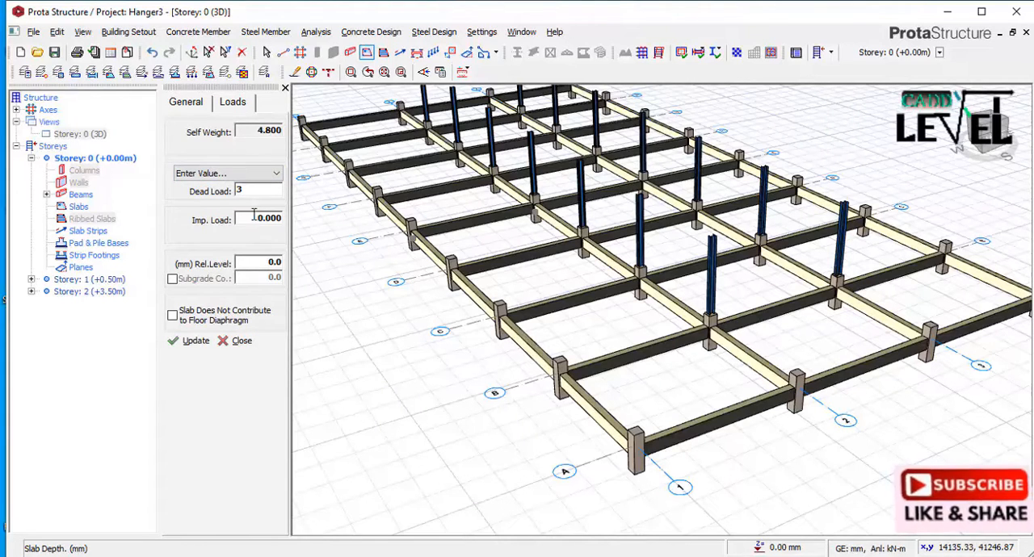
{"action": "left_click", "coordinate": [251, 215]}
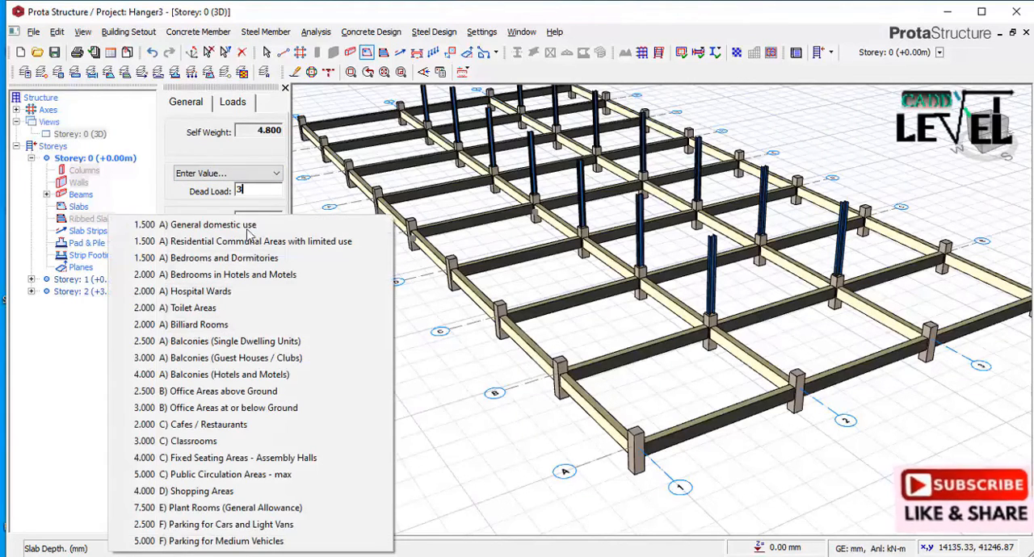
{"action": "left_click", "coordinate": [219, 526]}
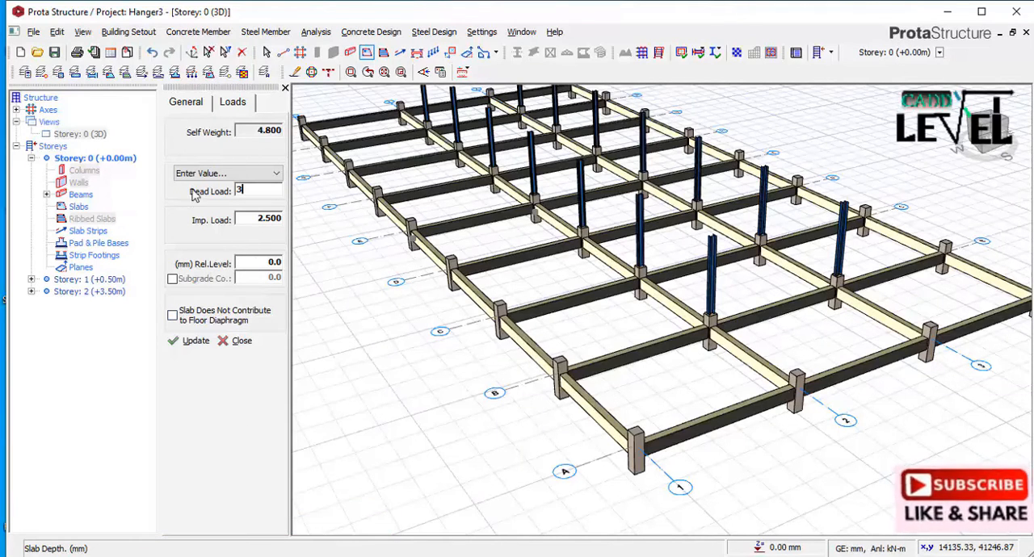
{"action": "scroll", "coordinate": [589, 502], "scroll_direction": "down", "scroll_amount": 2}
{"action": "left_click", "coordinate": [691, 420]}
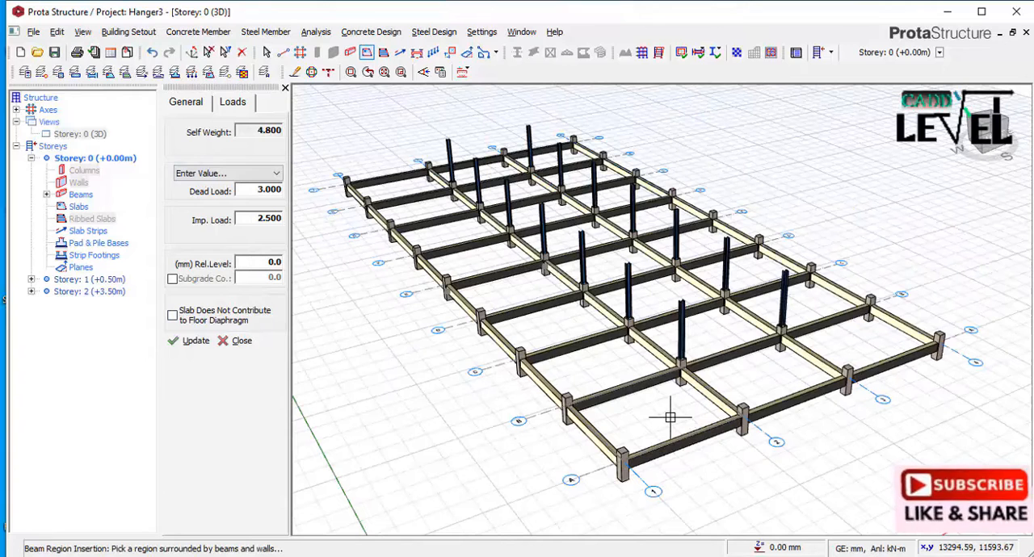
{"action": "scroll", "coordinate": [661, 473], "scroll_direction": "up", "scroll_amount": 1}
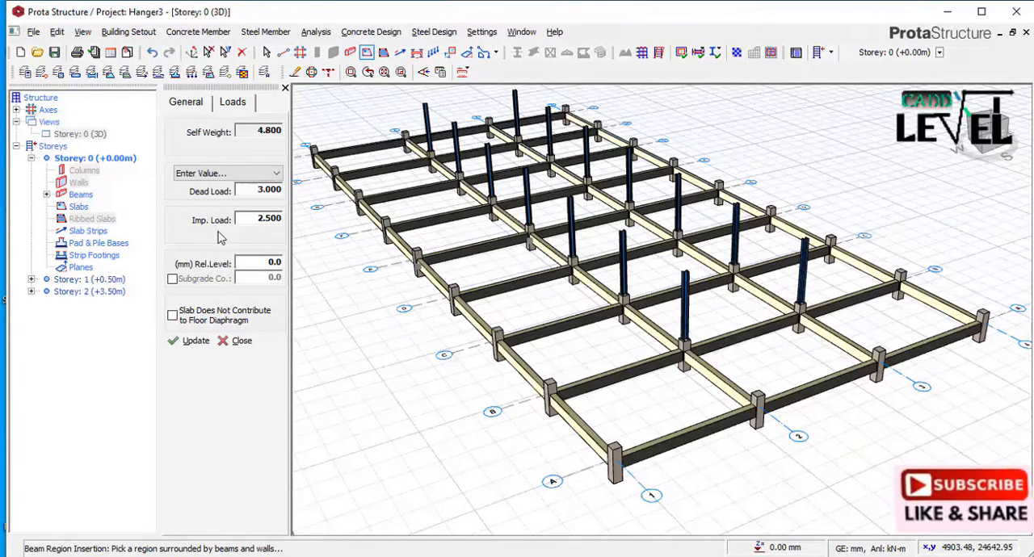
{"action": "left_click", "coordinate": [193, 108]}
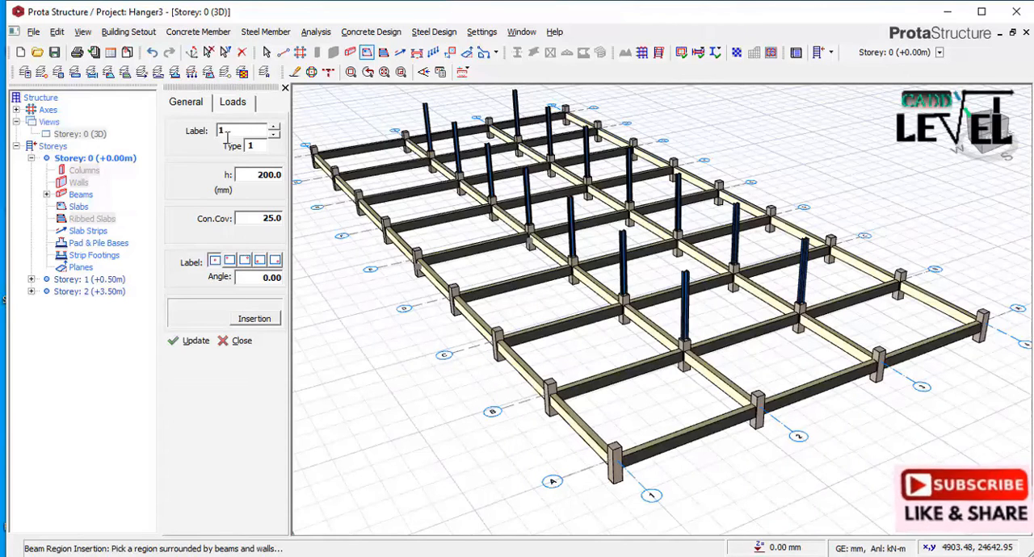
Set the slab's relative level to 700 mm and insert the first slab in bay A–B between axes 1 and 2.
{"action": "left_click", "coordinate": [235, 104]}
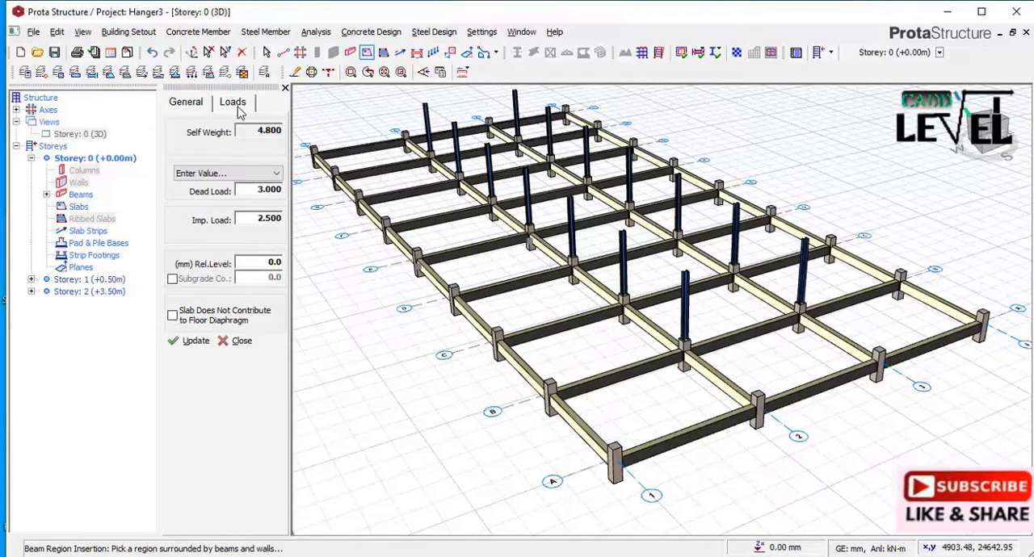
{"action": "left_click", "coordinate": [257, 263]}
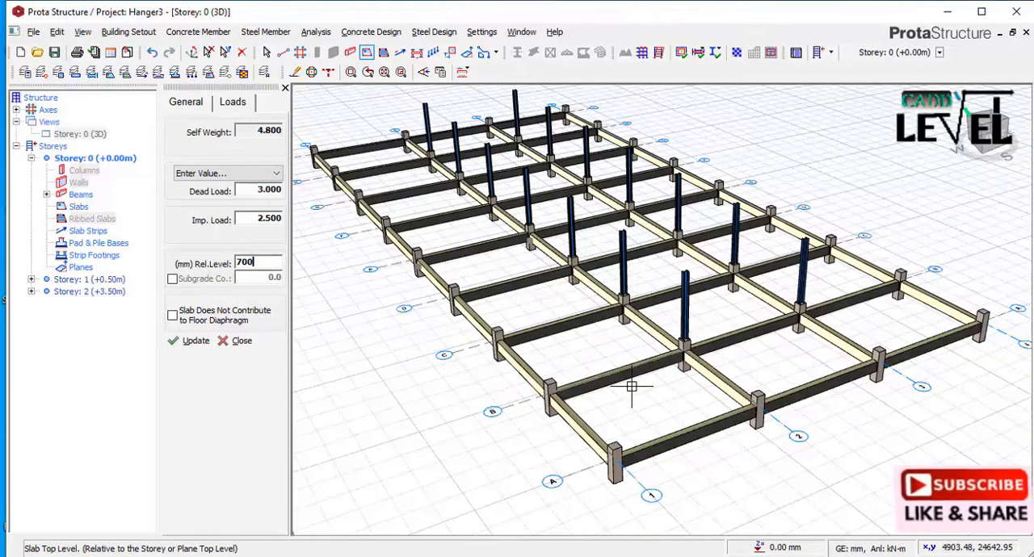
{"action": "left_click", "coordinate": [638, 428]}
{"action": "scroll", "coordinate": [679, 404], "scroll_direction": "up", "scroll_amount": 5}
{"action": "scroll", "coordinate": [771, 345], "scroll_direction": "up", "scroll_amount": 2}
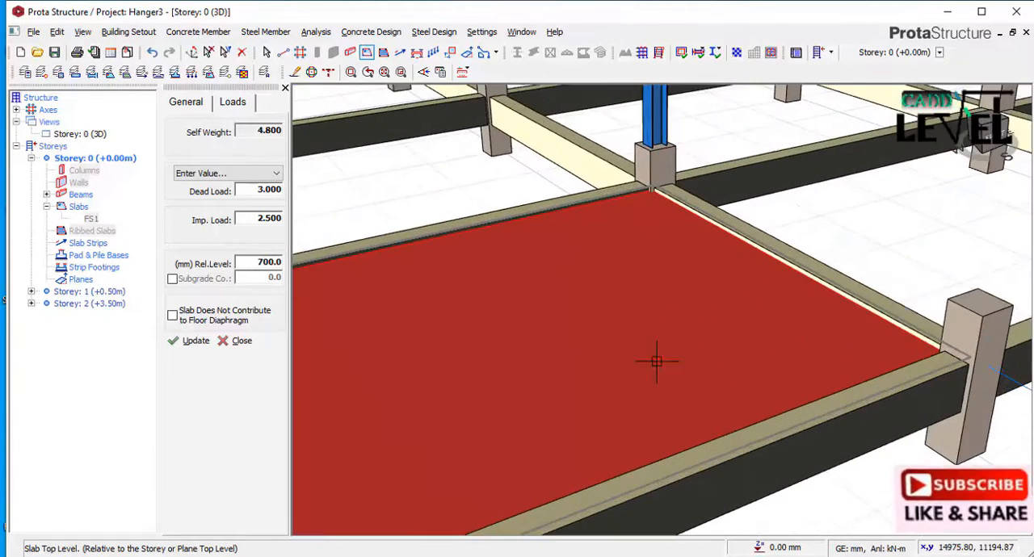
Insert slabs in all the remaining bays of the strip between axes 1 and 2, from axis B onward.
{"action": "mouse_move", "coordinate": [647, 370]}
{"action": "middle_mouse_down"}
{"action": "mouse_move", "coordinate": [641, 346]}
{"action": "mouse_move", "coordinate": [664, 353]}
{"action": "mouse_move", "coordinate": [660, 392]}
{"action": "mouse_move", "coordinate": [644, 381]}
{"action": "middle_mouse_up"}
{"action": "scroll", "coordinate": [702, 445], "scroll_direction": "down", "scroll_amount": 5}
{"action": "left_click", "coordinate": [604, 340]}
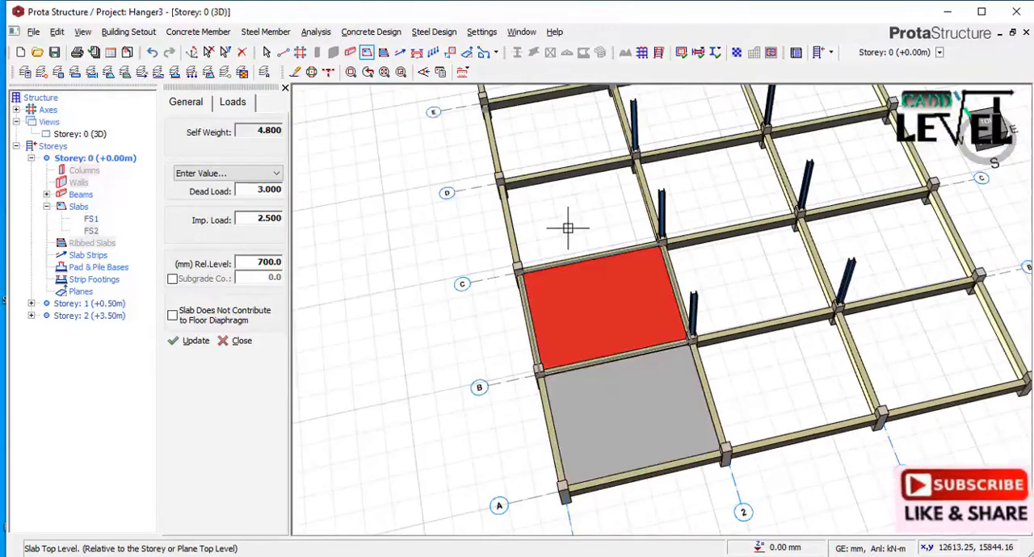
{"action": "left_click", "coordinate": [566, 224]}
{"action": "middle_click_drag", "start_coordinate": [530, 397], "coordinate": [652, 363]}
{"action": "scroll", "coordinate": [605, 358], "scroll_direction": "up", "scroll_amount": 2}
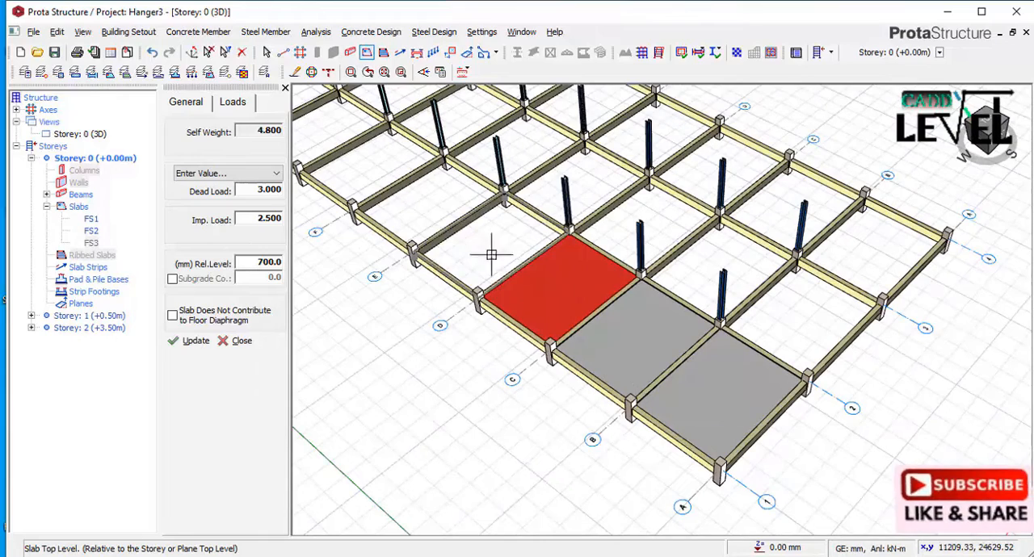
{"action": "left_click", "coordinate": [473, 222]}
{"action": "left_click", "coordinate": [427, 208]}
{"action": "scroll", "coordinate": [426, 212], "scroll_direction": "down", "scroll_amount": 2}
{"action": "left_click", "coordinate": [436, 233]}
{"action": "left_click", "coordinate": [412, 209]}
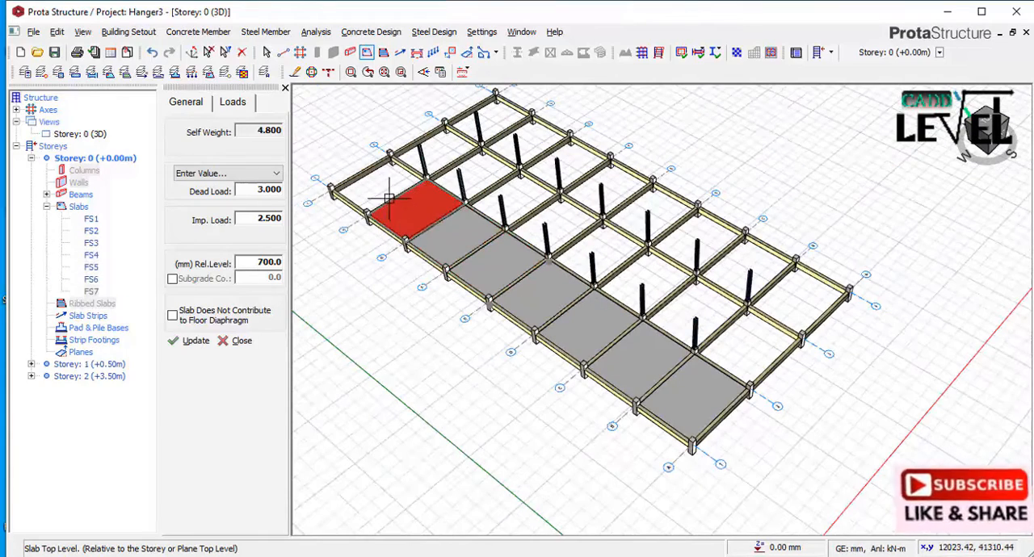
{"action": "left_click", "coordinate": [375, 184]}
Insert slabs in every bay of the middle strip between axes 2 and 3, starting at the far end.
{"action": "left_click", "coordinate": [440, 153]}
{"action": "left_click", "coordinate": [482, 182]}
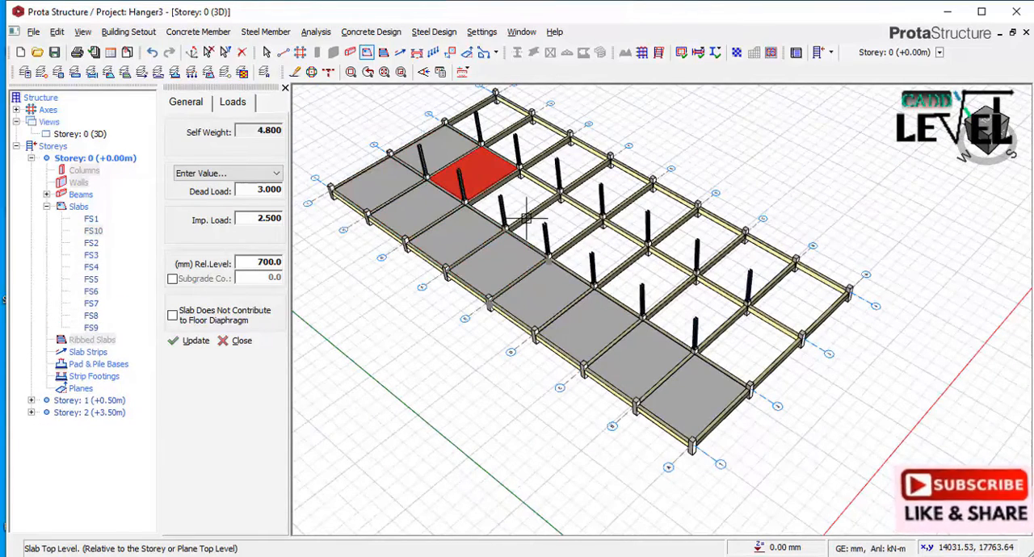
{"action": "left_click", "coordinate": [525, 205]}
{"action": "left_click", "coordinate": [568, 231]}
{"action": "left_click", "coordinate": [614, 255]}
{"action": "left_click", "coordinate": [654, 275]}
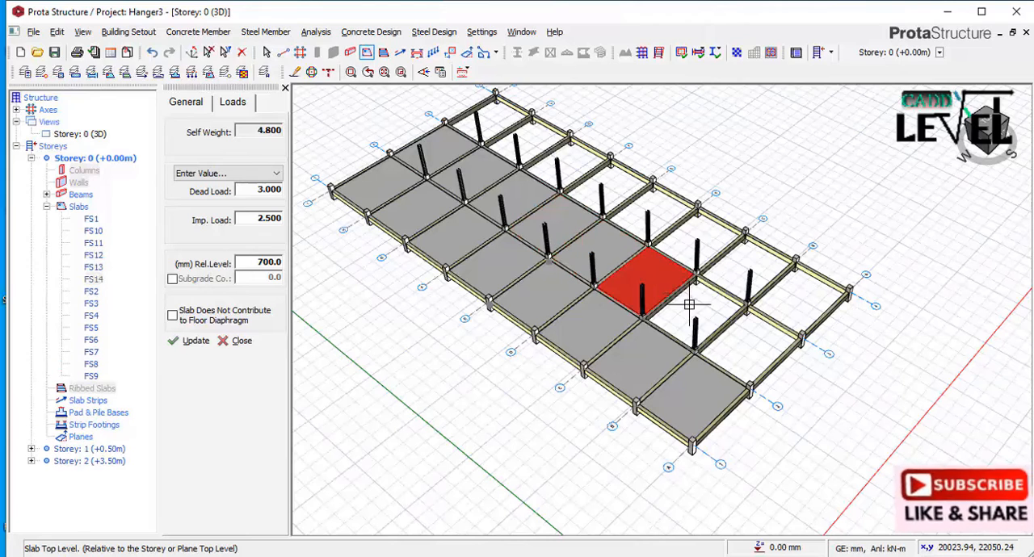
{"action": "left_click", "coordinate": [697, 305]}
{"action": "left_click", "coordinate": [744, 343]}
Insert slabs in every bay of the outer strip between axes 3 and 4 and end slab insertion.
{"action": "left_click", "coordinate": [787, 297]}
{"action": "left_click", "coordinate": [743, 265]}
{"action": "left_click", "coordinate": [697, 239]}
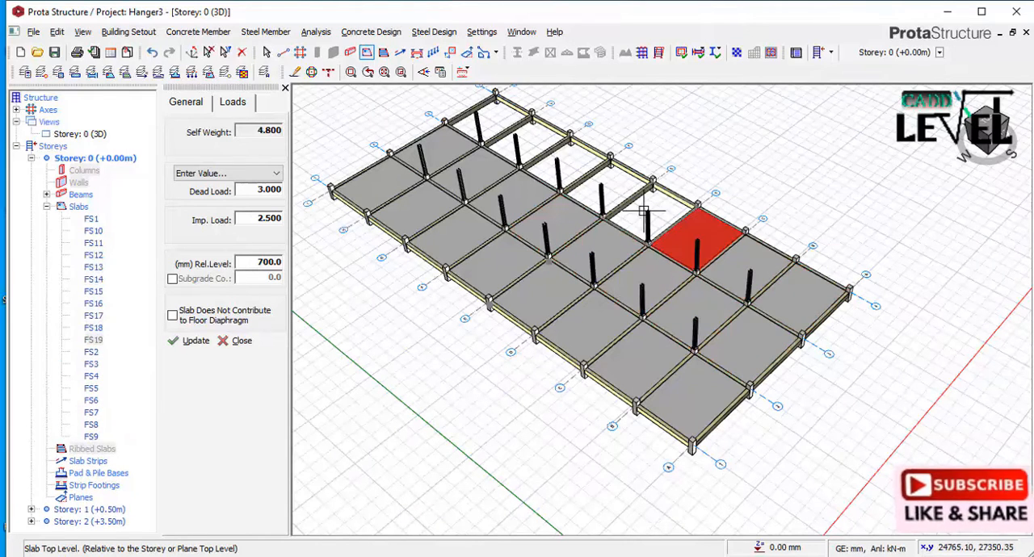
{"action": "left_click", "coordinate": [651, 211]}
{"action": "left_click", "coordinate": [607, 187]}
{"action": "left_click", "coordinate": [565, 163]}
{"action": "left_click", "coordinate": [523, 139]}
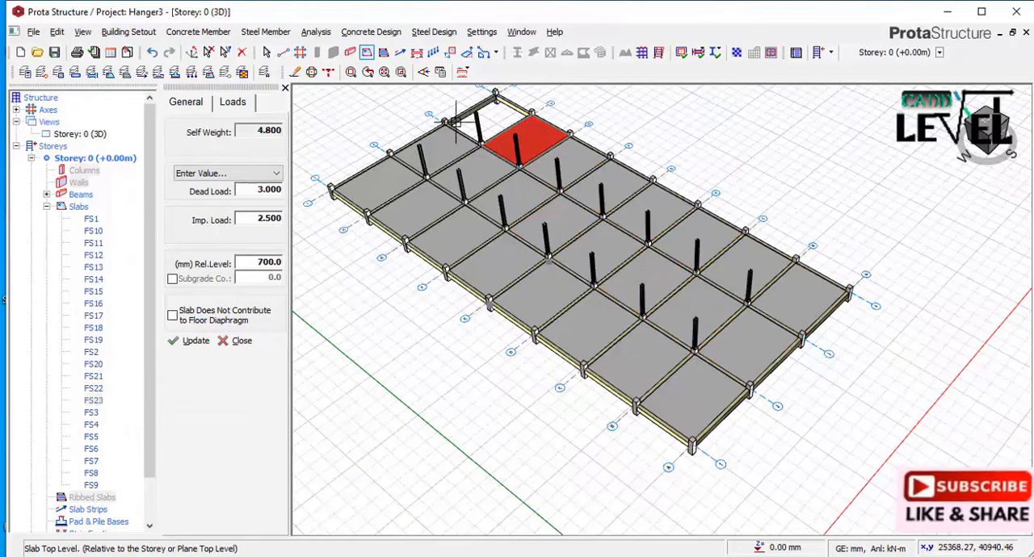
{"action": "left_click", "coordinate": [500, 121]}
{"action": "scroll", "coordinate": [554, 342], "scroll_direction": "down", "scroll_amount": 3}
{"action": "middle_click_drag", "start_coordinate": [662, 420], "coordinate": [401, 373]}
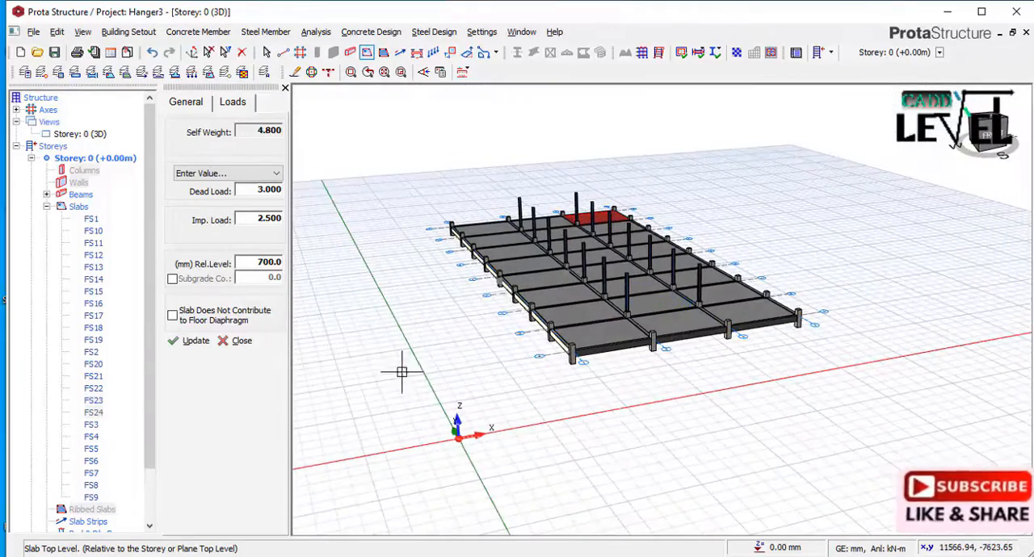
{"action": "left_click", "coordinate": [241, 340]}
{"action": "left_click", "coordinate": [284, 87]}
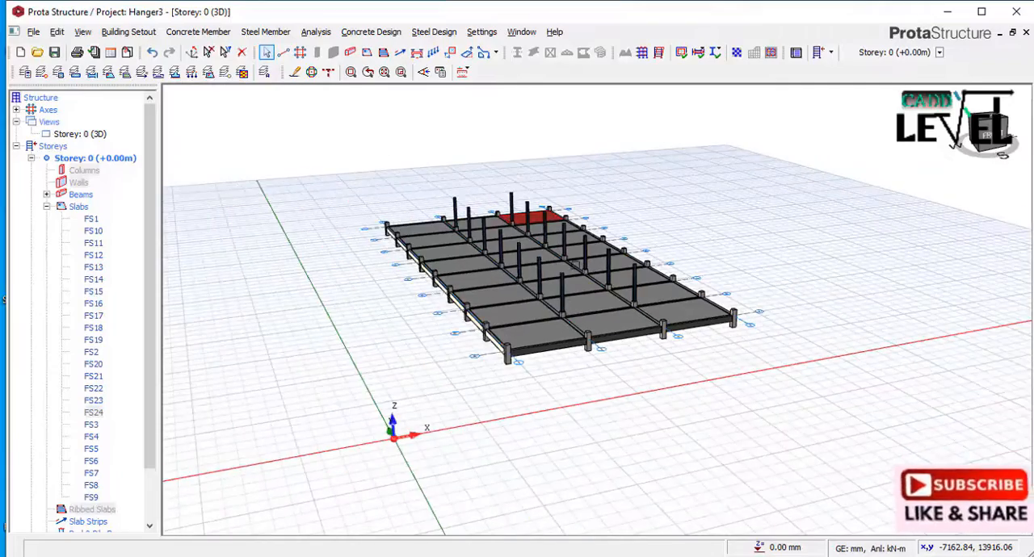
Collapse the storey 0 slab list and make storey 2 (+3.50m) the active storey in 3D.
{"action": "scroll", "coordinate": [704, 379], "scroll_direction": "down", "scroll_amount": 2}
{"action": "middle_click_drag", "start_coordinate": [605, 381], "coordinate": [515, 383]}
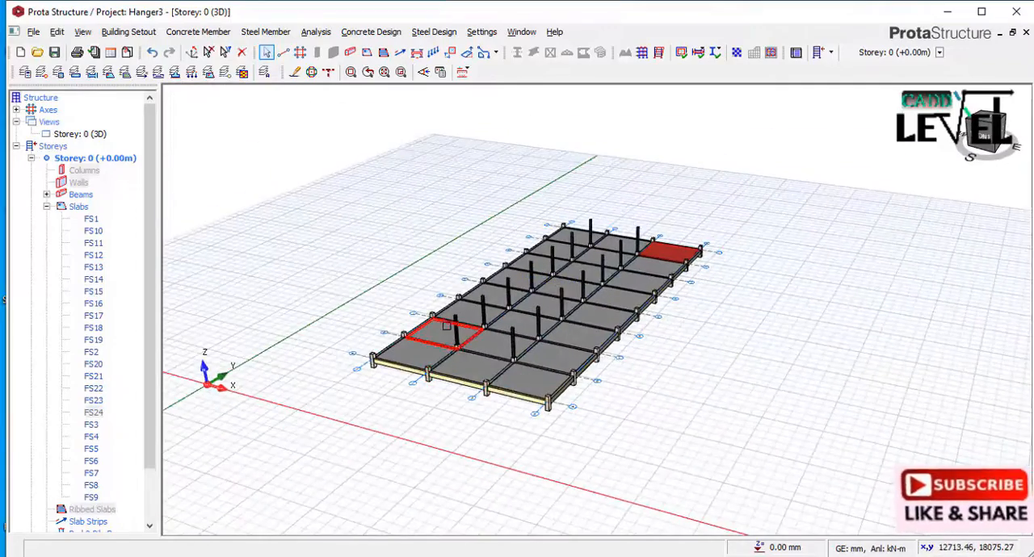
{"action": "scroll", "coordinate": [466, 343], "scroll_direction": "up", "scroll_amount": 3}
{"action": "scroll", "coordinate": [402, 358], "scroll_direction": "up", "scroll_amount": 3}
{"action": "scroll", "coordinate": [380, 331], "scroll_direction": "down", "scroll_amount": 3}
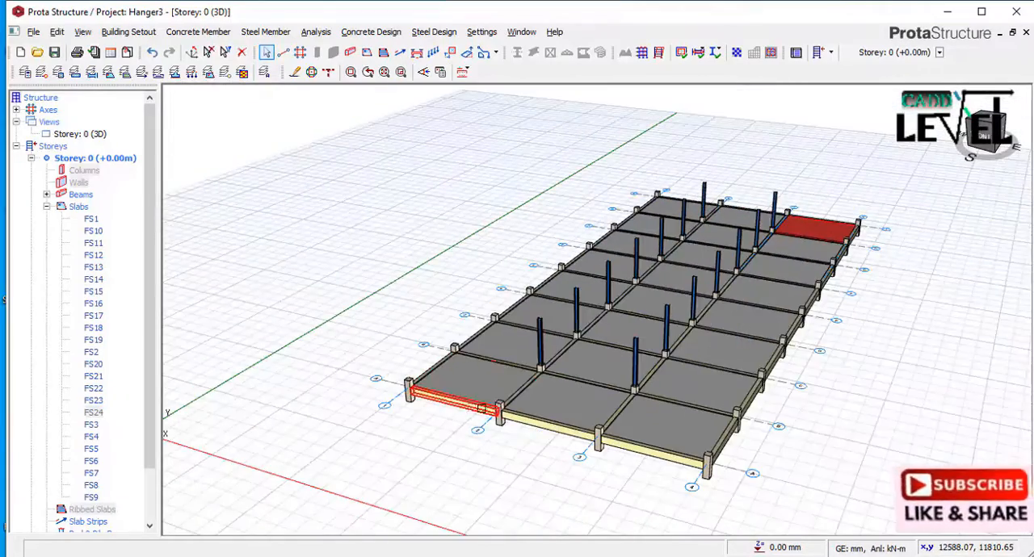
{"action": "middle_click_drag", "start_coordinate": [525, 429], "coordinate": [517, 404]}
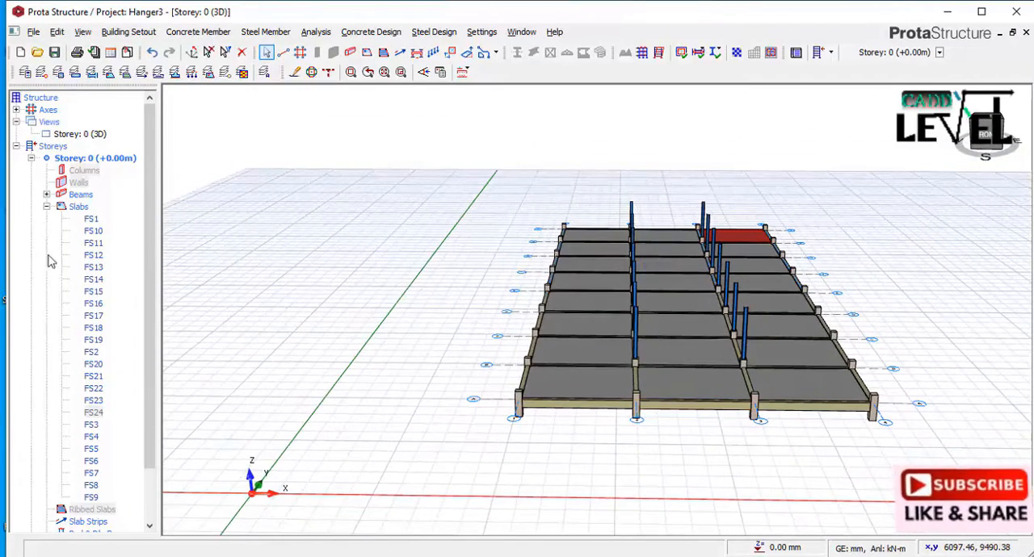
{"action": "left_click", "coordinate": [47, 208]}
{"action": "double_click", "coordinate": [83, 291]}
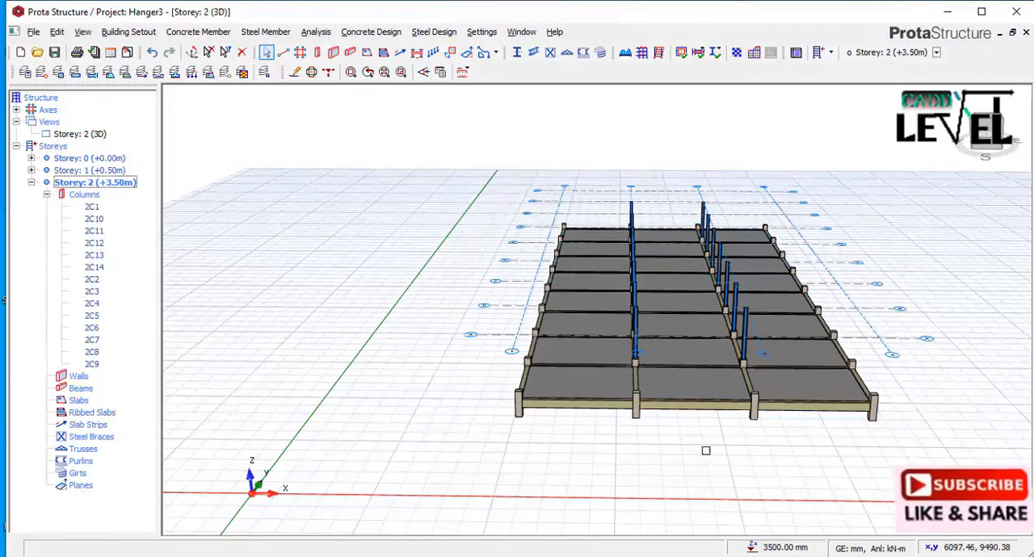
Start a storey 2 steel beam and assign it the UB section UKB127X76X13.
{"action": "scroll", "coordinate": [704, 450], "scroll_direction": "up", "scroll_amount": 2}
{"action": "middle_click_drag", "start_coordinate": [596, 411], "coordinate": [617, 428]}
{"action": "scroll", "coordinate": [482, 337], "scroll_direction": "up", "scroll_amount": 3}
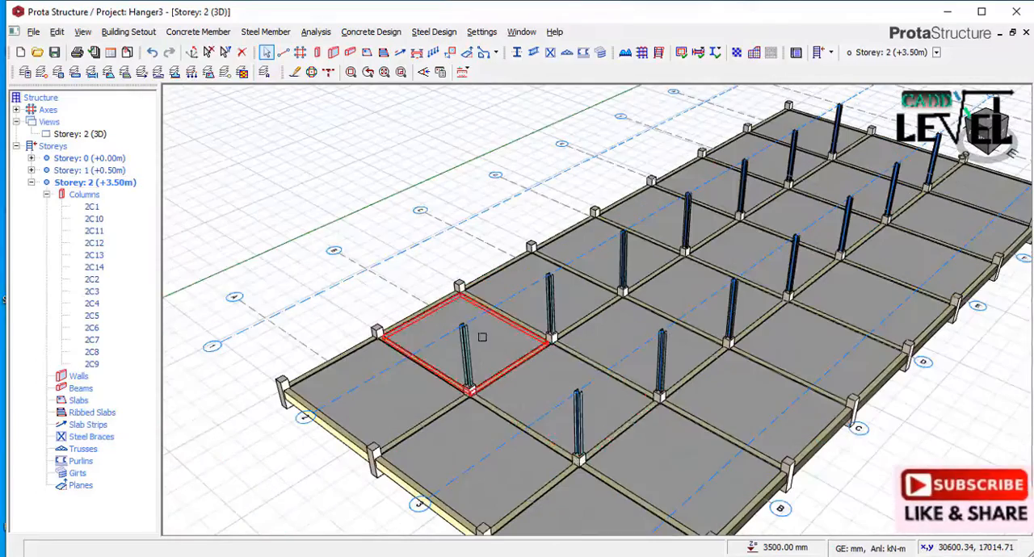
{"action": "scroll", "coordinate": [520, 403], "scroll_direction": "up", "scroll_amount": 1}
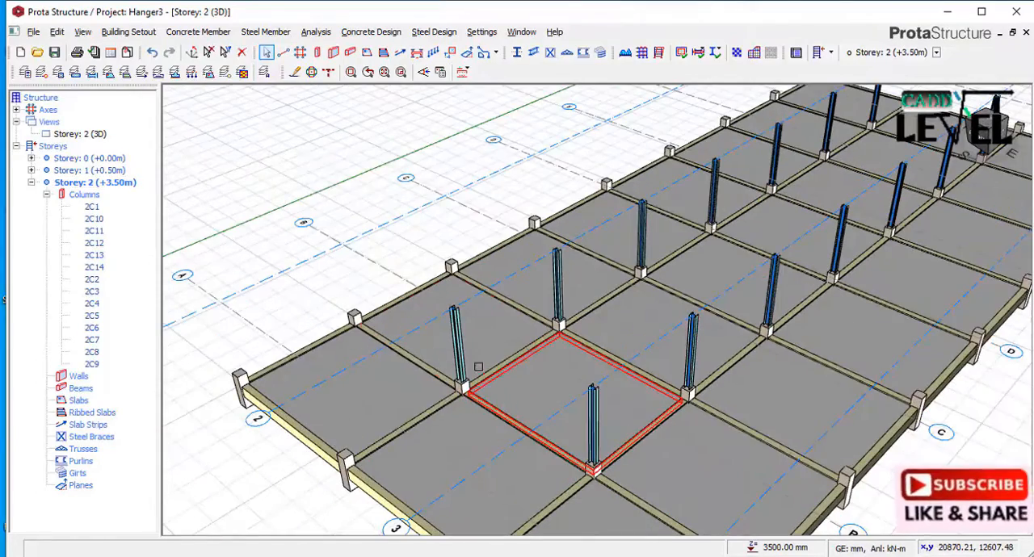
{"action": "left_click", "coordinate": [533, 52]}
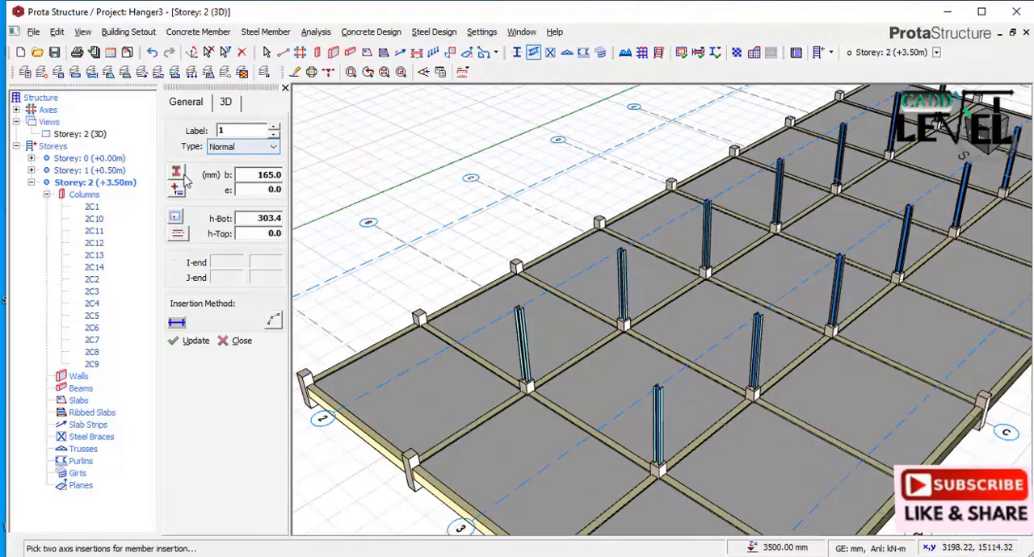
{"action": "left_click", "coordinate": [176, 174]}
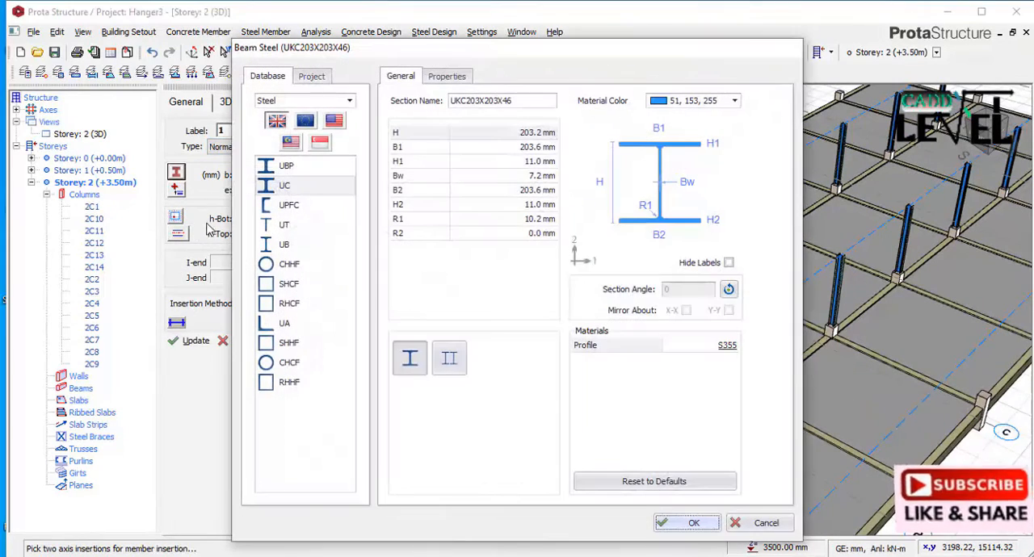
{"action": "left_click", "coordinate": [285, 246]}
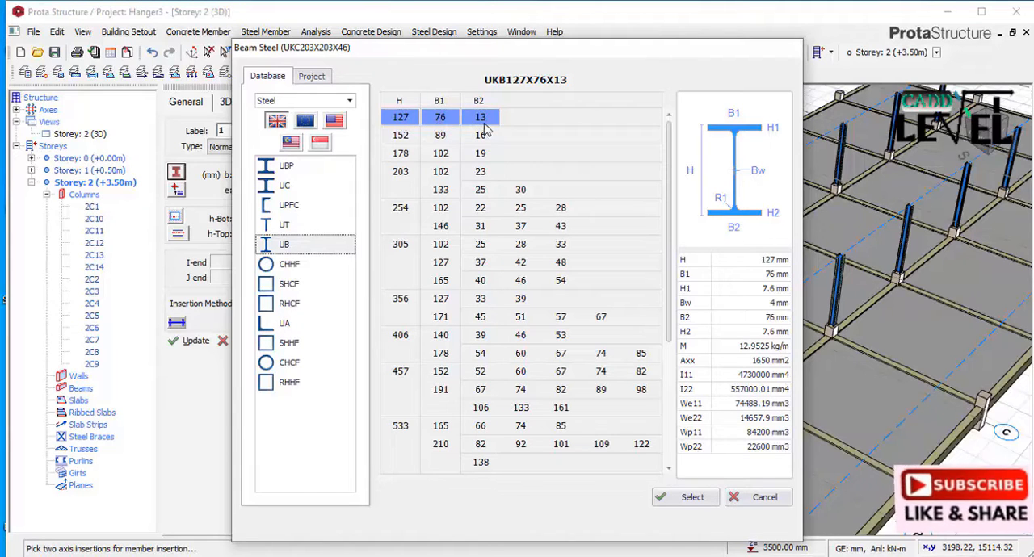
{"action": "left_click", "coordinate": [690, 498]}
{"action": "left_click", "coordinate": [670, 524]}
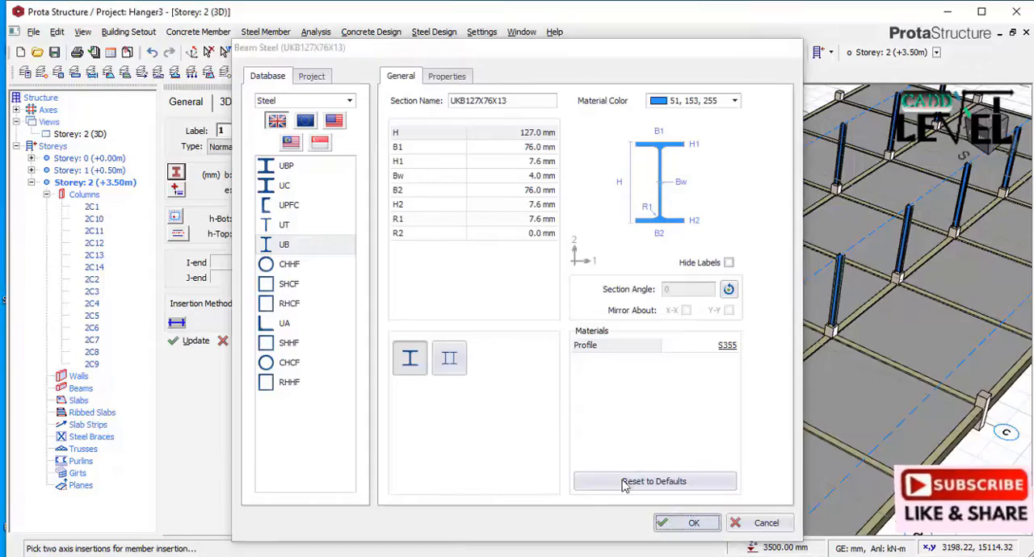
Insert the steel beam along axis B from the axis 2 column top out to axis 1.
{"action": "middle_click_drag", "start_coordinate": [521, 347], "coordinate": [471, 394]}
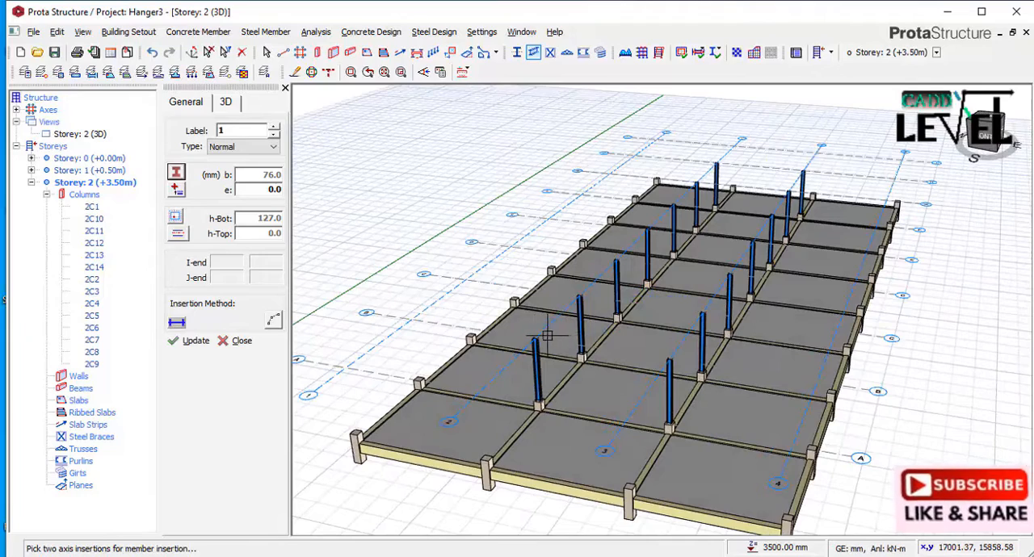
{"action": "left_click", "coordinate": [413, 316]}
{"action": "scroll", "coordinate": [420, 335], "scroll_direction": "up", "scroll_amount": 5}
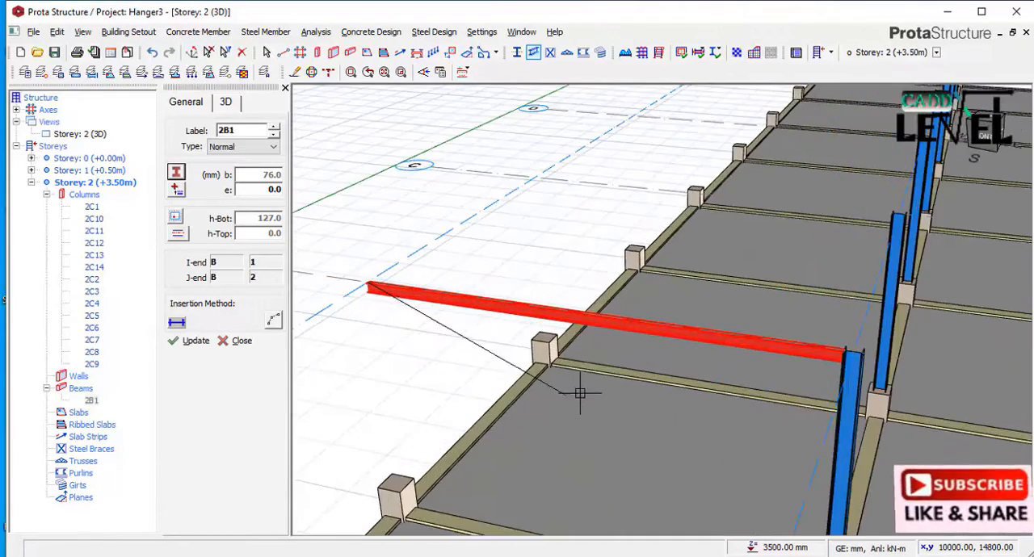
{"action": "mouse_move", "coordinate": [580, 394]}
{"action": "middle_mouse_down"}
{"action": "mouse_move", "coordinate": [612, 377]}
{"action": "mouse_move", "coordinate": [655, 396]}
{"action": "mouse_move", "coordinate": [654, 423]}
{"action": "mouse_move", "coordinate": [703, 397]}
{"action": "mouse_move", "coordinate": [750, 350]}
{"action": "mouse_move", "coordinate": [746, 381]}
{"action": "mouse_move", "coordinate": [697, 411]}
{"action": "mouse_move", "coordinate": [601, 400]}
{"action": "mouse_move", "coordinate": [573, 289]}
{"action": "mouse_move", "coordinate": [684, 369]}
{"action": "mouse_move", "coordinate": [651, 370]}
{"action": "middle_mouse_up"}
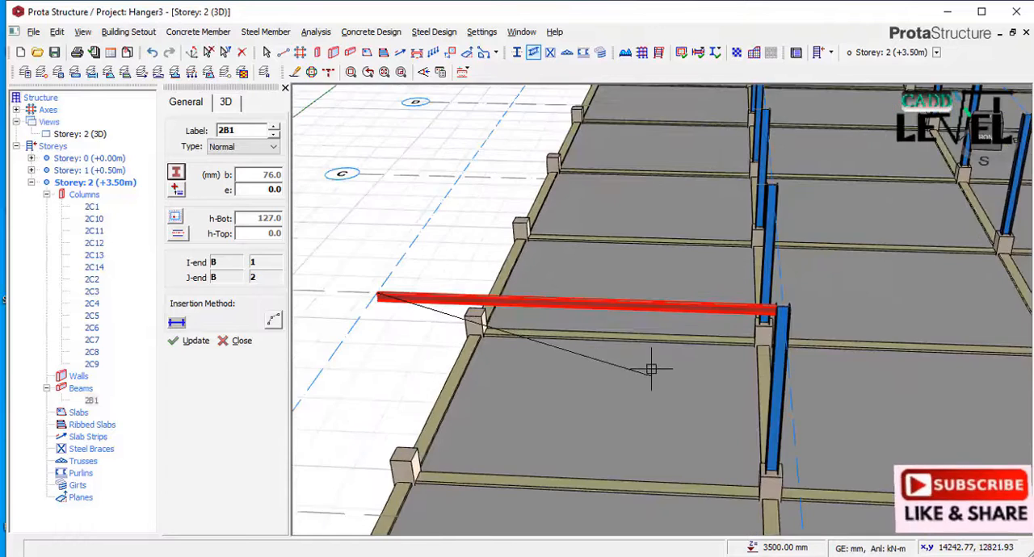
{"action": "scroll", "coordinate": [651, 369], "scroll_direction": "down", "scroll_amount": 2}
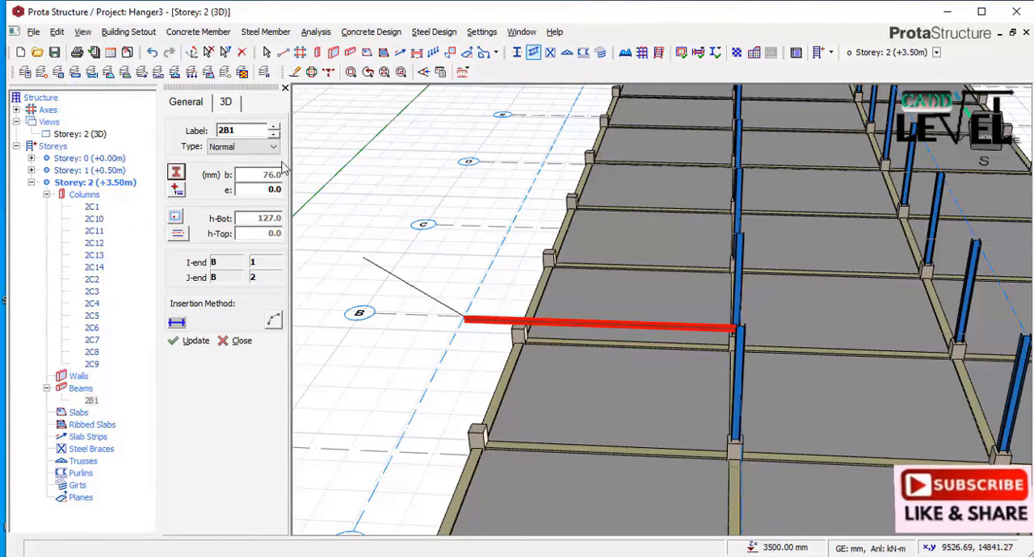
Raise the axis 1 end of the axis B beam by setting delZ-I to 2500 mm and update it.
{"action": "left_click", "coordinate": [224, 105]}
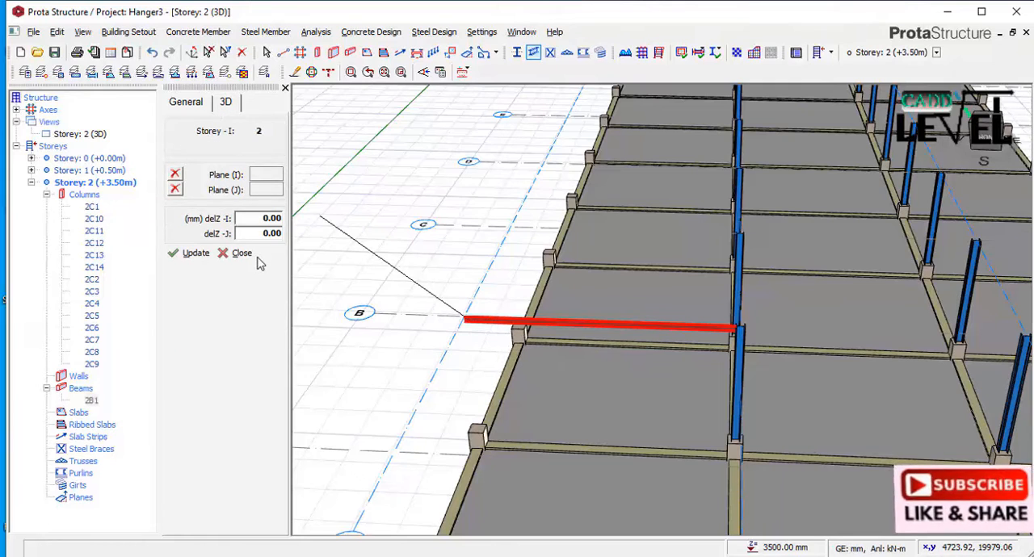
{"action": "left_click", "coordinate": [260, 223]}
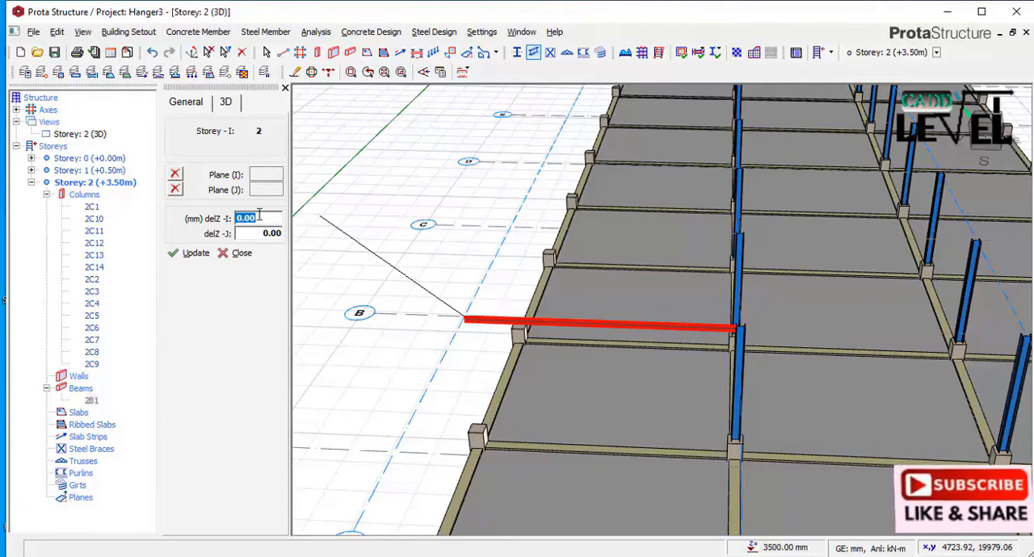
{"action": "left_click", "coordinate": [185, 255]}
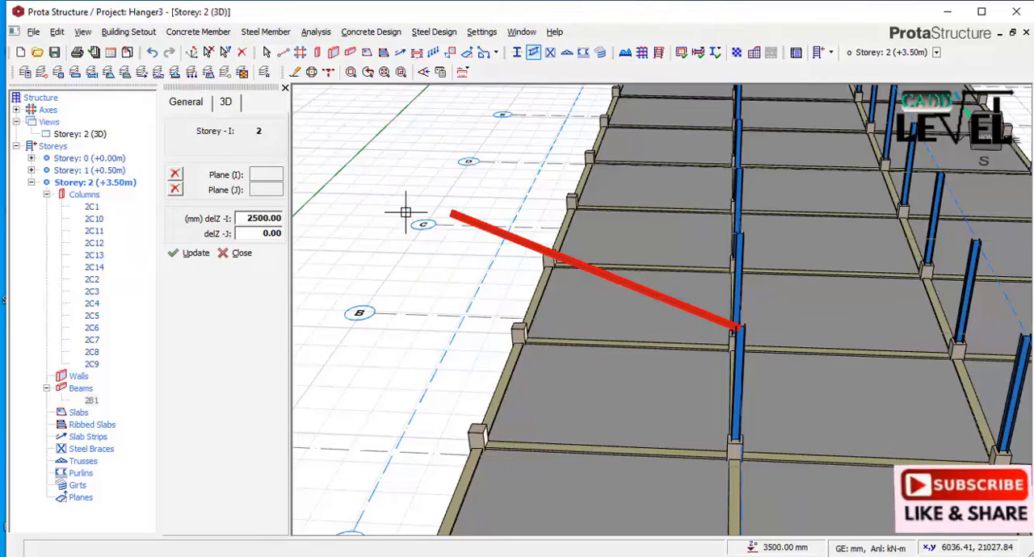
Insert a matching sloped steel beam along axis C from the axis 2 column top to axis 1.
{"action": "scroll", "coordinate": [657, 361], "scroll_direction": "up", "scroll_amount": 1}
{"action": "middle_click_drag", "start_coordinate": [659, 362], "coordinate": [685, 417]}
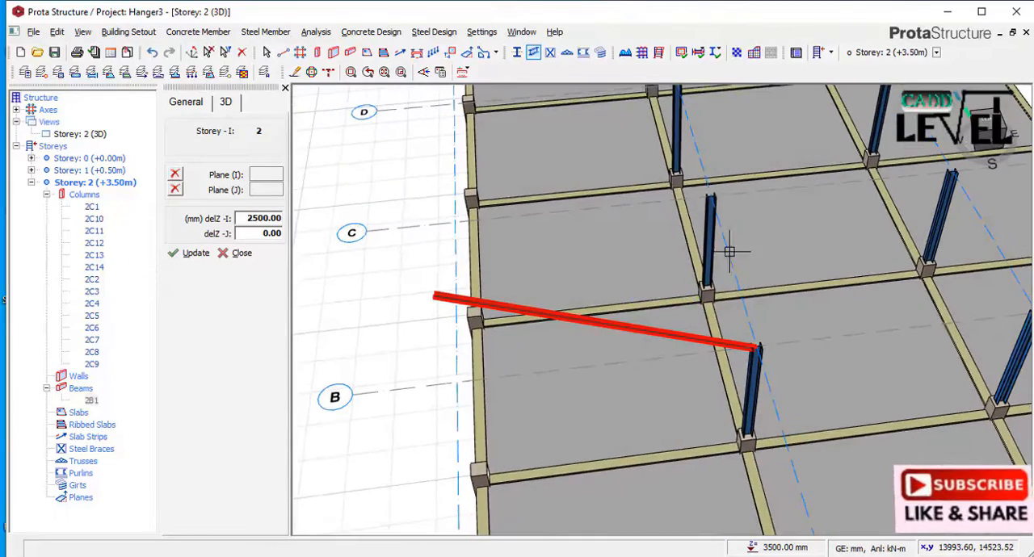
{"action": "left_click", "coordinate": [710, 192]}
{"action": "left_click", "coordinate": [457, 220]}
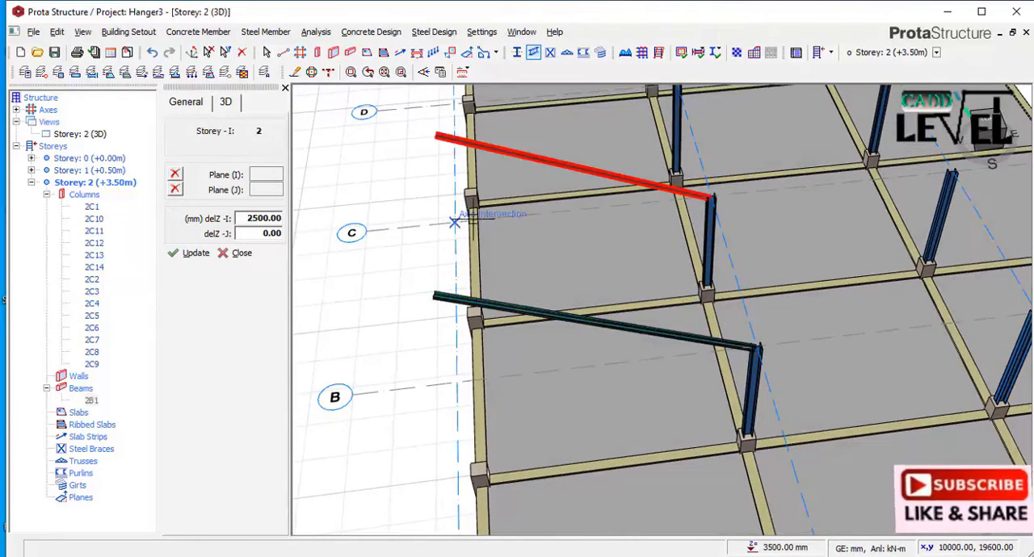
Insert another sloped steel beam along axis D from the axis 2 column top to axis 1.
{"action": "scroll", "coordinate": [626, 322], "scroll_direction": "down", "scroll_amount": 1}
{"action": "middle_click_drag", "start_coordinate": [626, 322], "coordinate": [639, 201]}
{"action": "scroll", "coordinate": [639, 201], "scroll_direction": "up", "scroll_amount": 3}
{"action": "scroll", "coordinate": [641, 330], "scroll_direction": "up", "scroll_amount": 2}
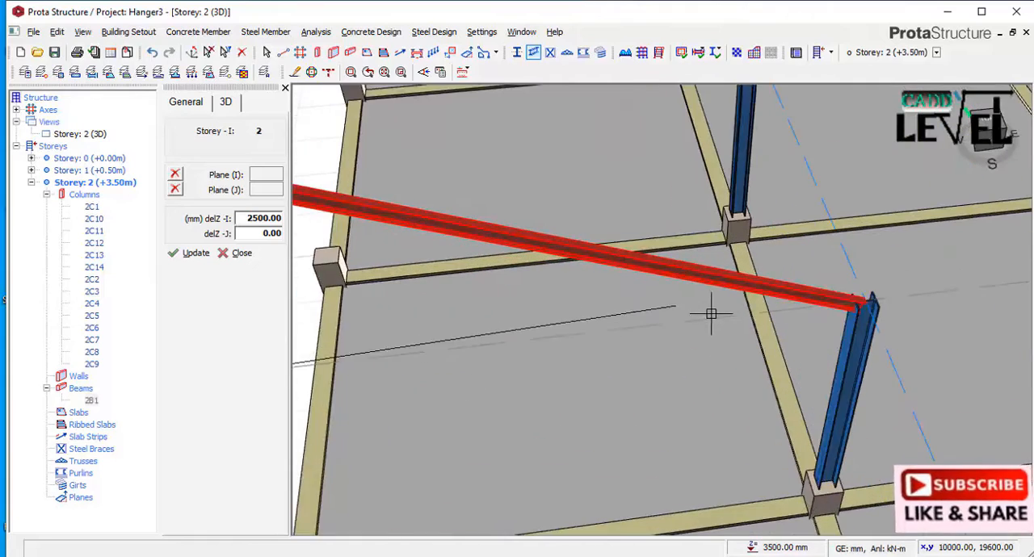
{"action": "scroll", "coordinate": [711, 307], "scroll_direction": "up", "scroll_amount": 1}
{"action": "scroll", "coordinate": [720, 315], "scroll_direction": "down", "scroll_amount": 4}
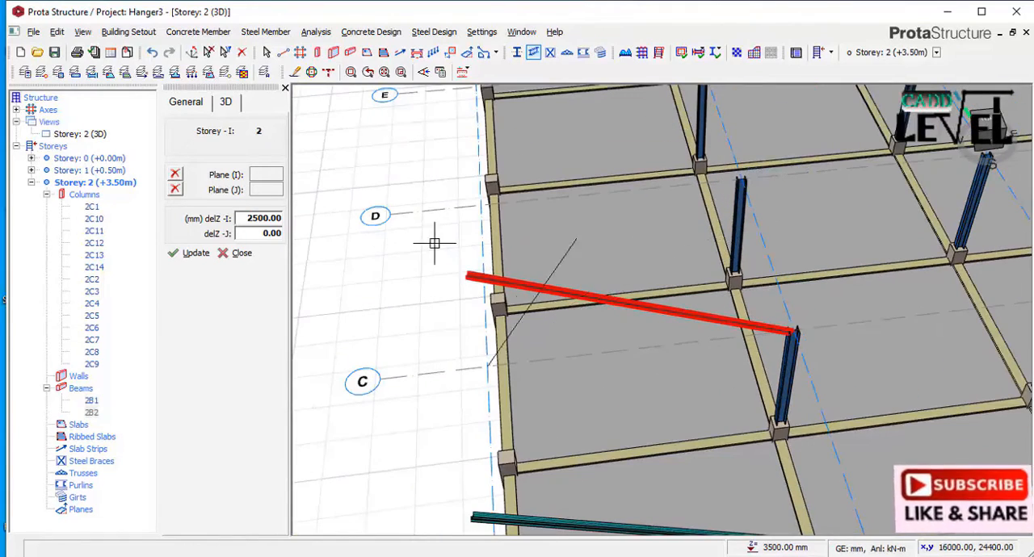
{"action": "left_click", "coordinate": [740, 179]}
{"action": "left_click", "coordinate": [477, 202]}
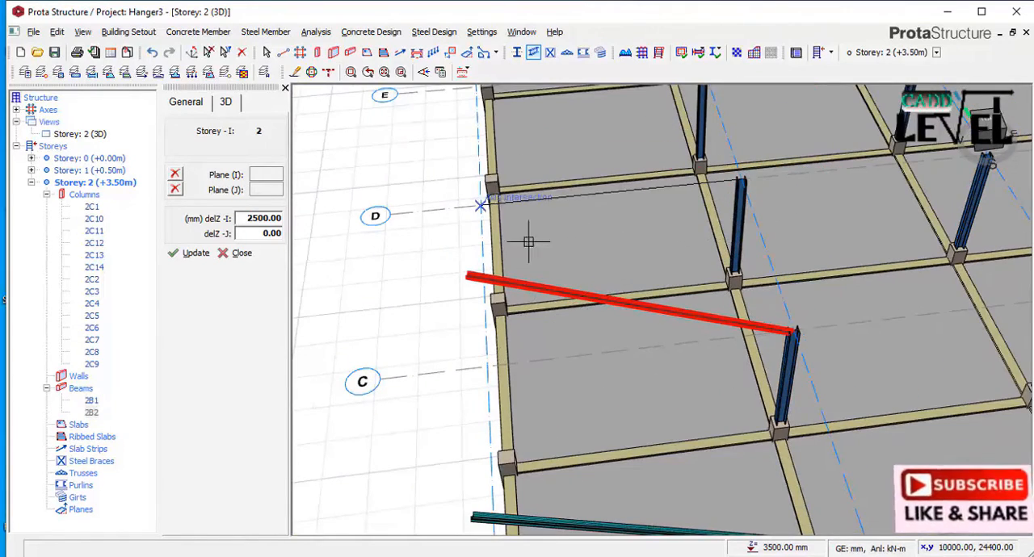
{"action": "scroll", "coordinate": [599, 396], "scroll_direction": "down", "scroll_amount": 2}
{"action": "scroll", "coordinate": [599, 396], "scroll_direction": "down", "scroll_amount": 1}
{"action": "scroll", "coordinate": [538, 218], "scroll_direction": "up", "scroll_amount": 1}
{"action": "right_click", "coordinate": [372, 233]}
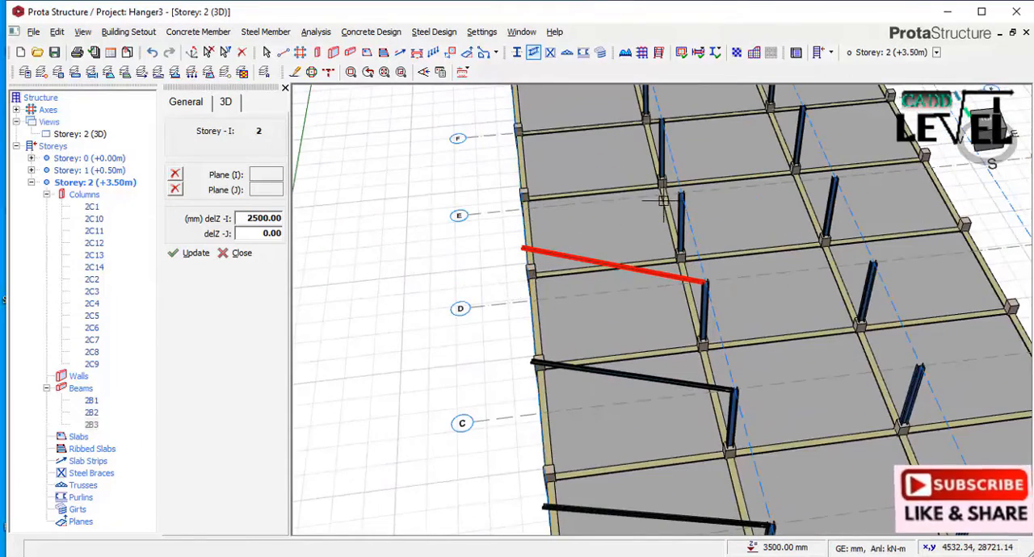
Insert matching sloped steel beams along axes E and F from the axis 2 column tops out to axis 1.
{"action": "left_click", "coordinate": [683, 187]}
{"action": "scroll", "coordinate": [533, 202], "scroll_direction": "up", "scroll_amount": 2}
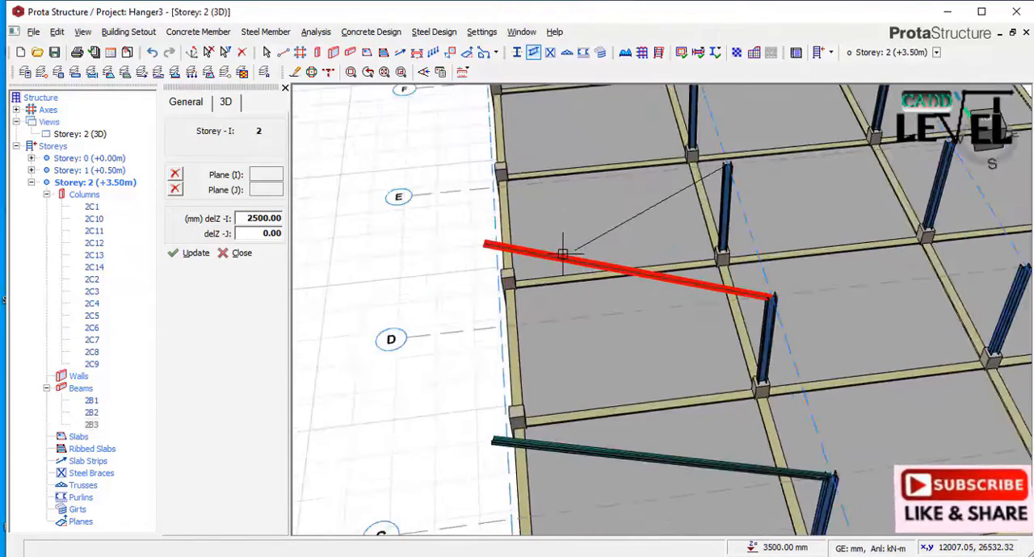
{"action": "left_click", "coordinate": [591, 139]}
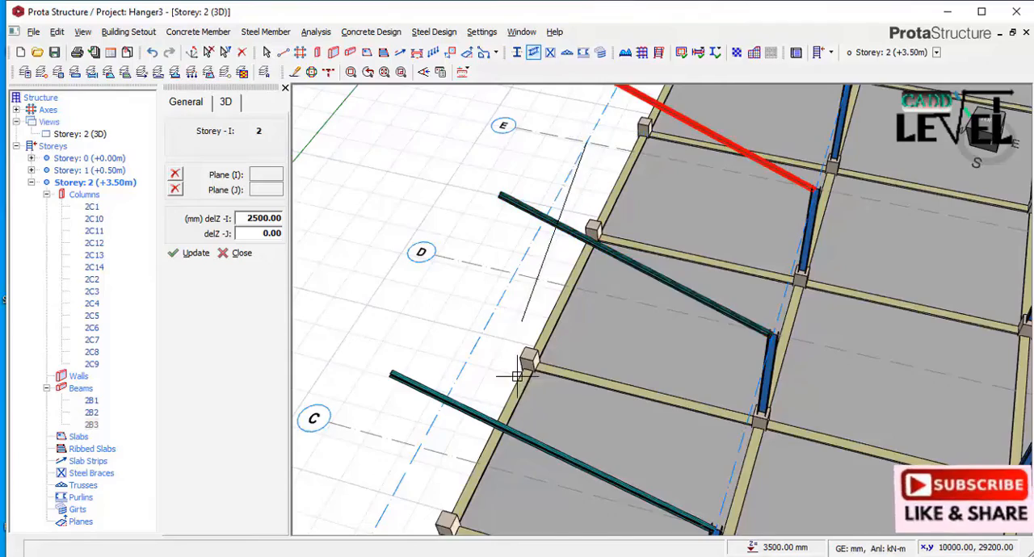
{"action": "scroll", "coordinate": [525, 398], "scroll_direction": "down", "scroll_amount": 2}
{"action": "scroll", "coordinate": [542, 202], "scroll_direction": "up", "scroll_amount": 1}
{"action": "scroll", "coordinate": [713, 260], "scroll_direction": "up", "scroll_amount": 1}
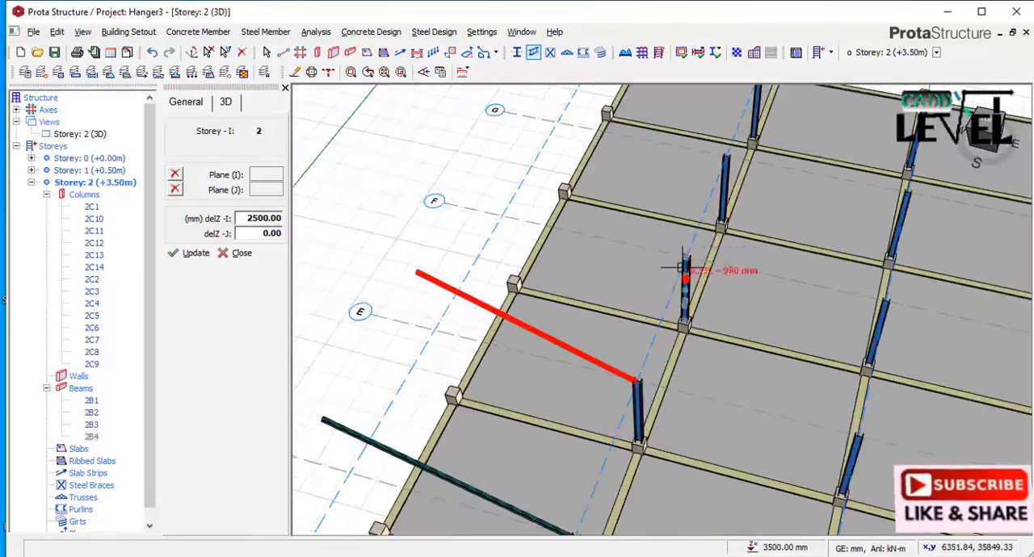
{"action": "left_click", "coordinate": [685, 257]}
{"action": "left_click", "coordinate": [502, 213]}
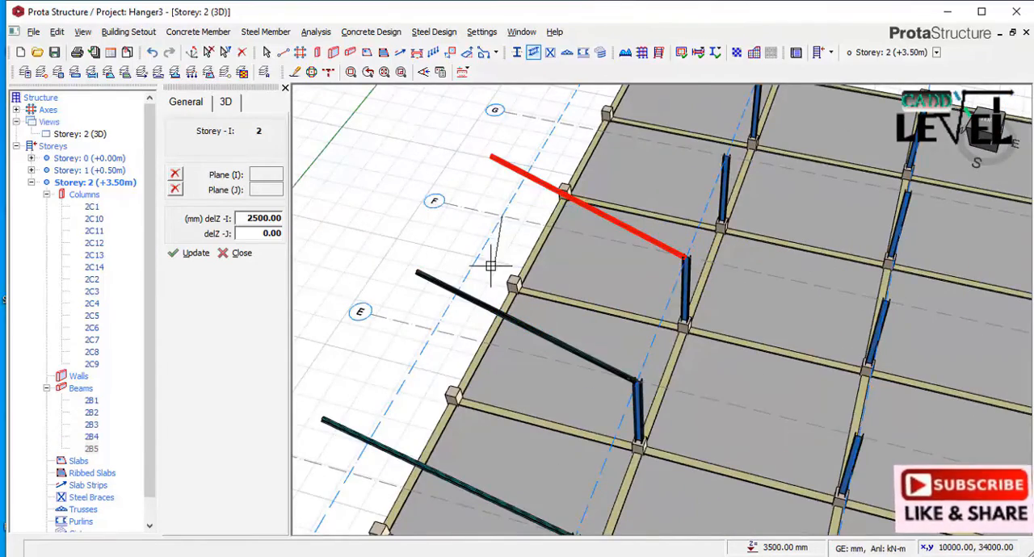
Insert the remaining sloped steel beams along axes G and H from axis 2 to axis 1 and finish the beam command.
{"action": "scroll", "coordinate": [522, 164], "scroll_direction": "down", "scroll_amount": 1}
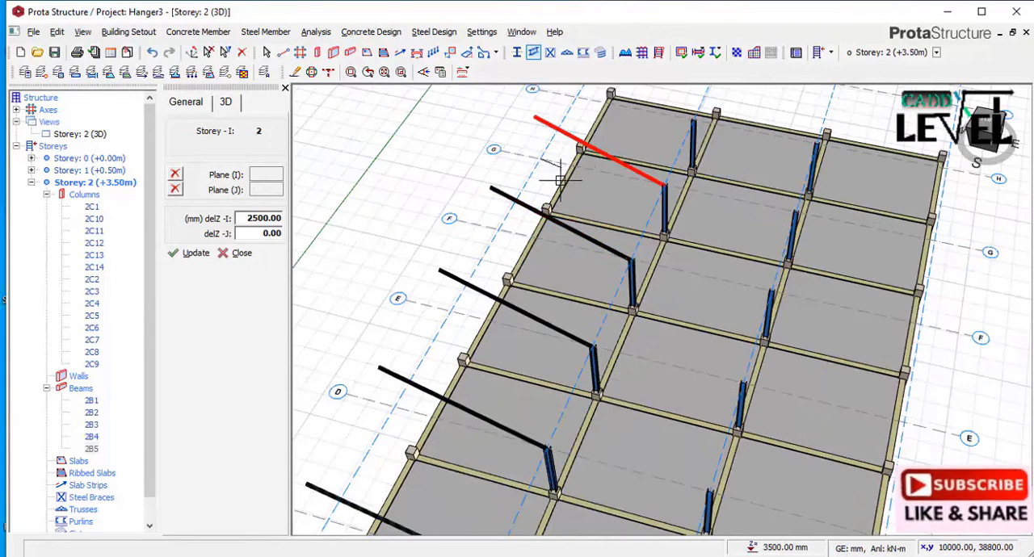
{"action": "scroll", "coordinate": [558, 177], "scroll_direction": "down", "scroll_amount": 2}
{"action": "scroll", "coordinate": [557, 173], "scroll_direction": "up", "scroll_amount": 3}
{"action": "scroll", "coordinate": [537, 194], "scroll_direction": "down", "scroll_amount": 3}
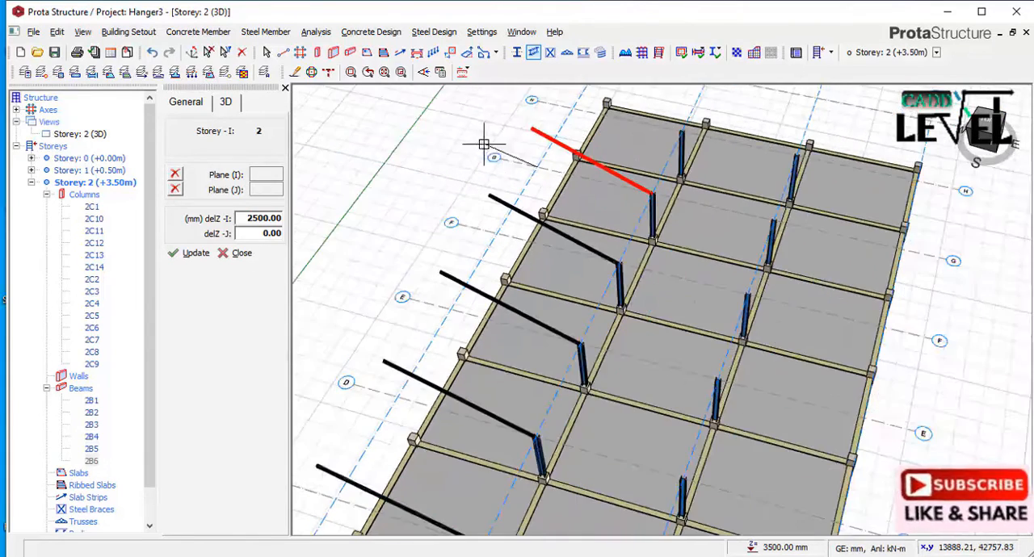
{"action": "scroll", "coordinate": [687, 137], "scroll_direction": "up", "scroll_amount": 2}
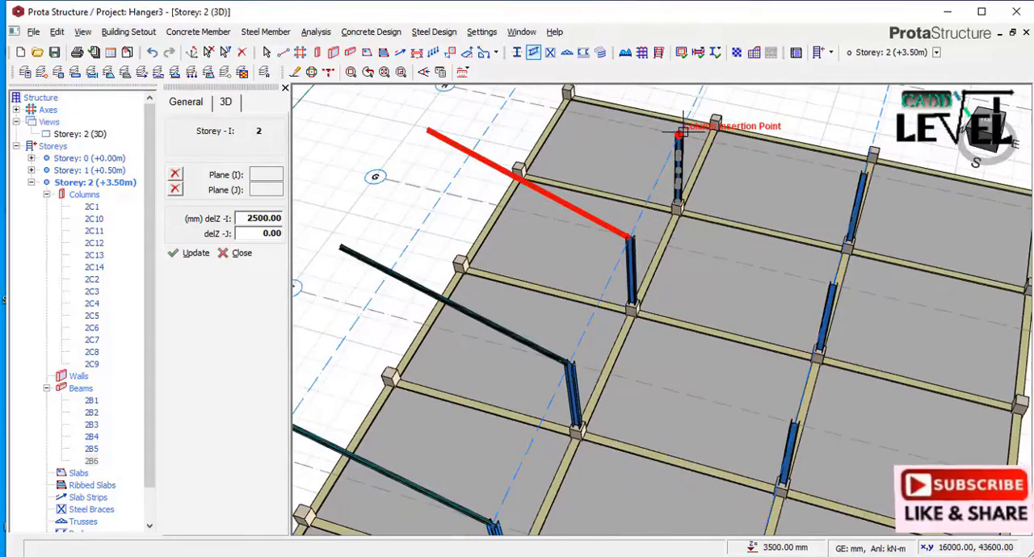
{"action": "left_click", "coordinate": [675, 136]}
{"action": "scroll", "coordinate": [678, 143], "scroll_direction": "down", "scroll_amount": 1}
{"action": "left_click", "coordinate": [536, 110]}
{"action": "scroll", "coordinate": [647, 174], "scroll_direction": "down", "scroll_amount": 1}
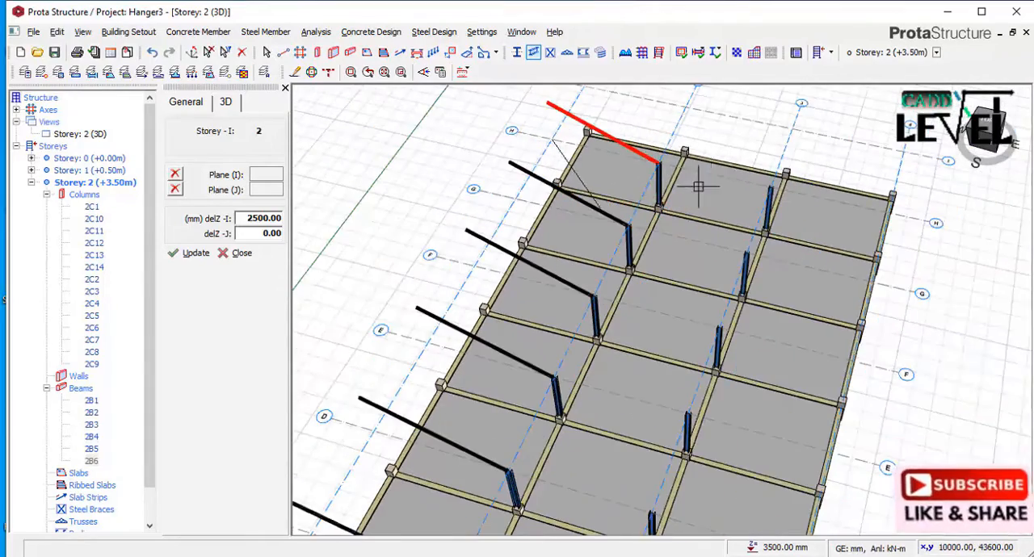
{"action": "scroll", "coordinate": [555, 346], "scroll_direction": "down", "scroll_amount": 3}
{"action": "middle_click_drag", "start_coordinate": [554, 346], "coordinate": [568, 394]}
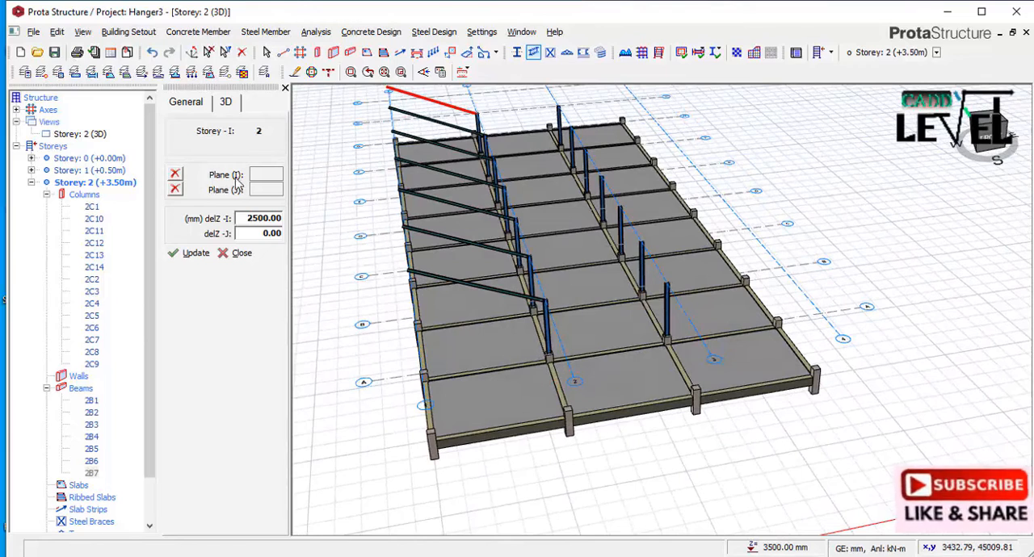
{"action": "scroll", "coordinate": [456, 128], "scroll_direction": "up", "scroll_amount": 2}
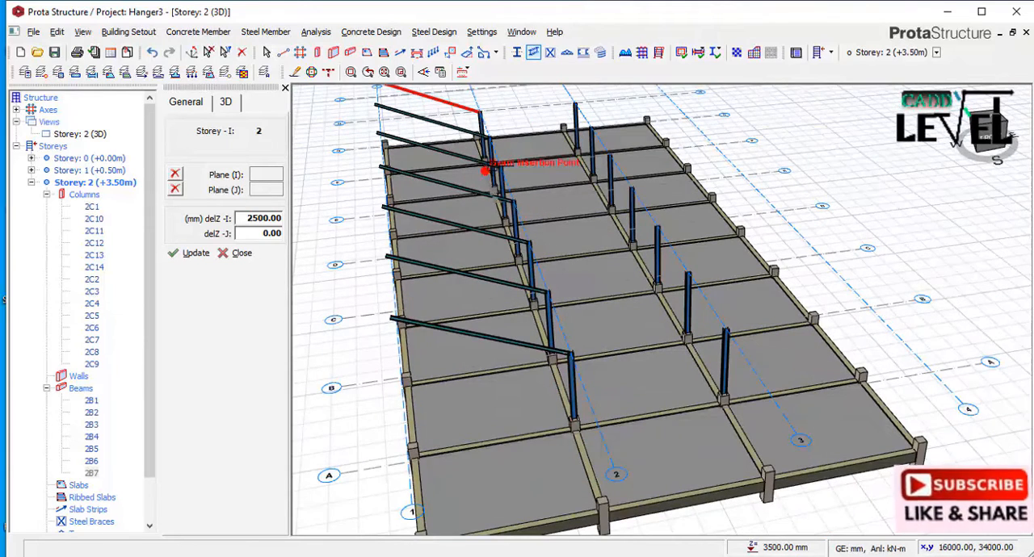
{"action": "scroll", "coordinate": [465, 208], "scroll_direction": "down", "scroll_amount": 1}
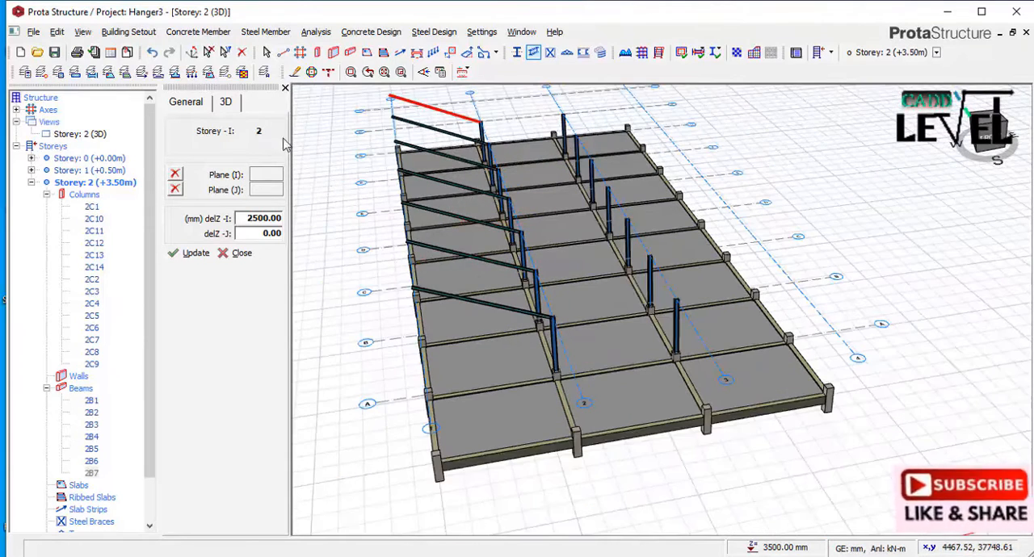
{"action": "left_click", "coordinate": [240, 253]}
Try to mirror the sloped axis B steel beam about axis 2, using S as the beam label's mirror character.
{"action": "scroll", "coordinate": [428, 380], "scroll_direction": "up", "scroll_amount": 4}
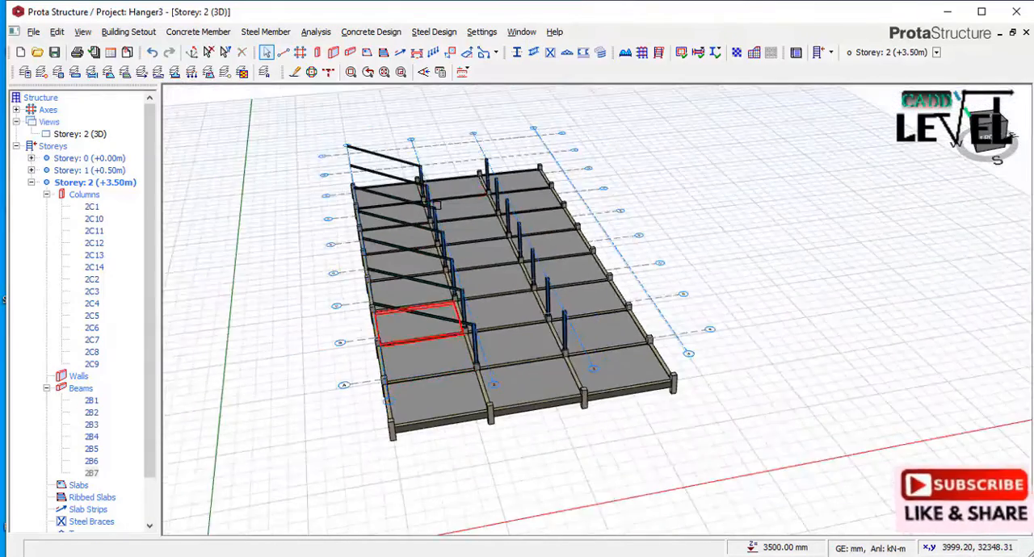
{"action": "scroll", "coordinate": [325, 323], "scroll_direction": "down", "scroll_amount": 3}
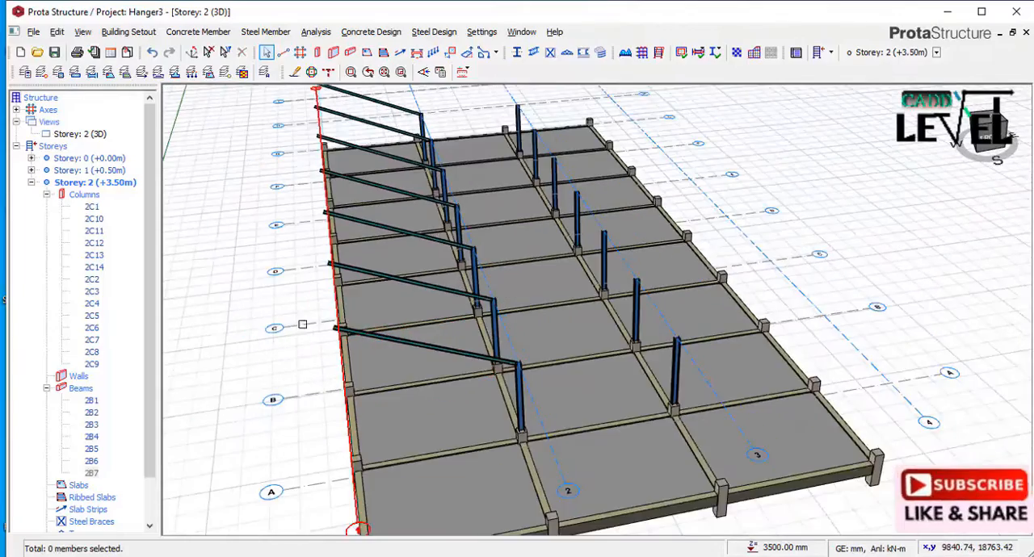
{"action": "middle_click_drag", "start_coordinate": [689, 364], "coordinate": [609, 346]}
{"action": "left_click", "coordinate": [365, 233]}
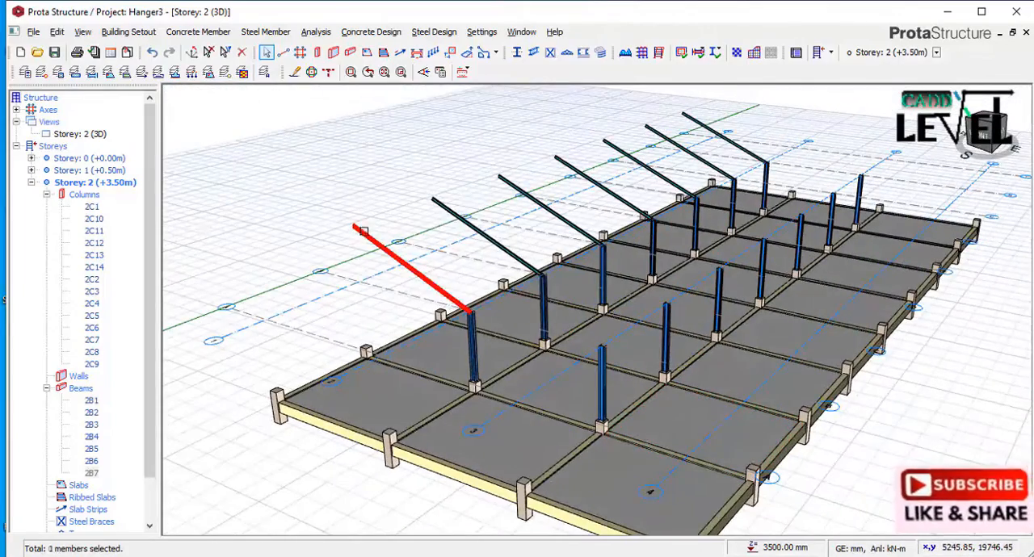
{"action": "right_click", "coordinate": [324, 153]}
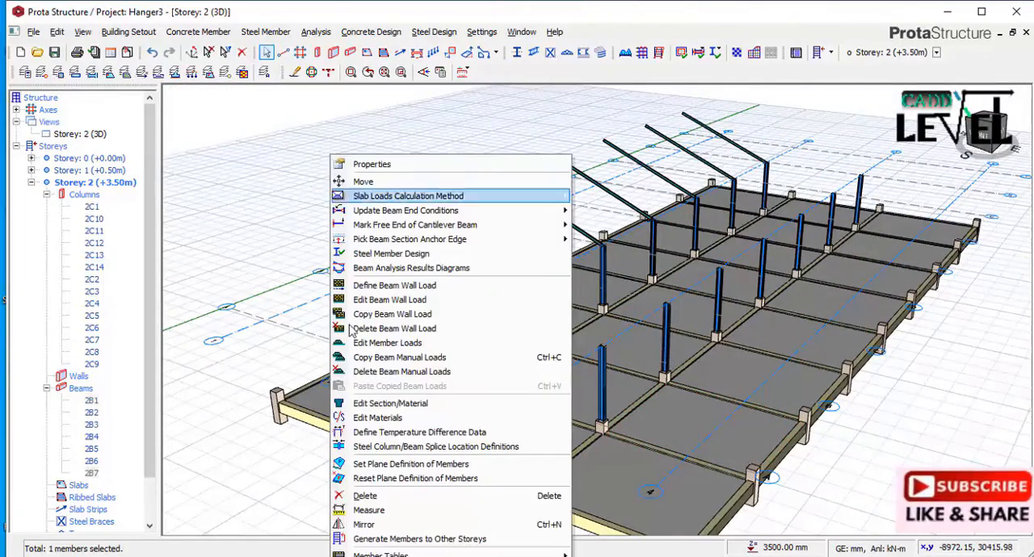
{"action": "left_click", "coordinate": [366, 527]}
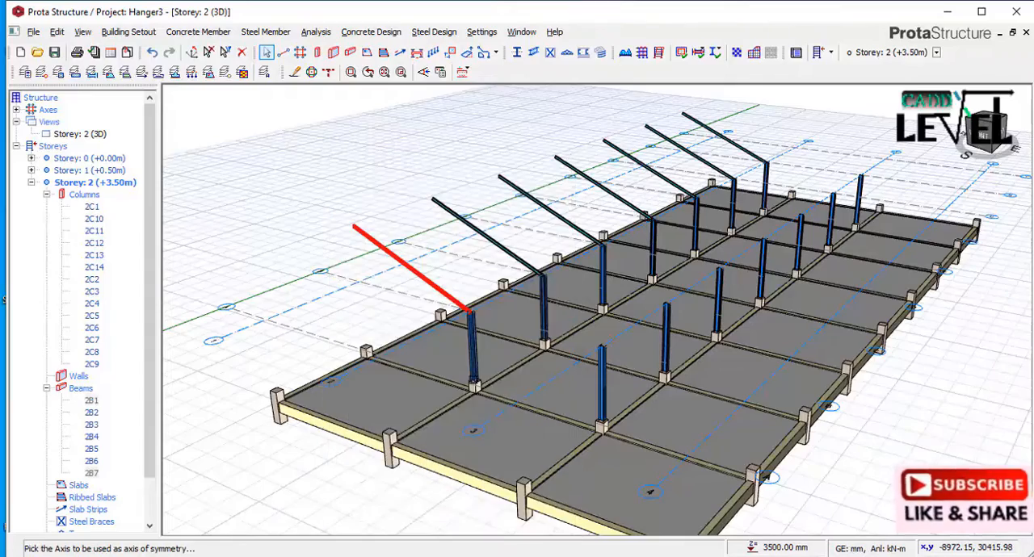
{"action": "scroll", "coordinate": [473, 360], "scroll_direction": "up", "scroll_amount": 2}
{"action": "middle_click_drag", "start_coordinate": [410, 418], "coordinate": [444, 417]}
{"action": "middle_click_drag", "start_coordinate": [512, 410], "coordinate": [527, 424]}
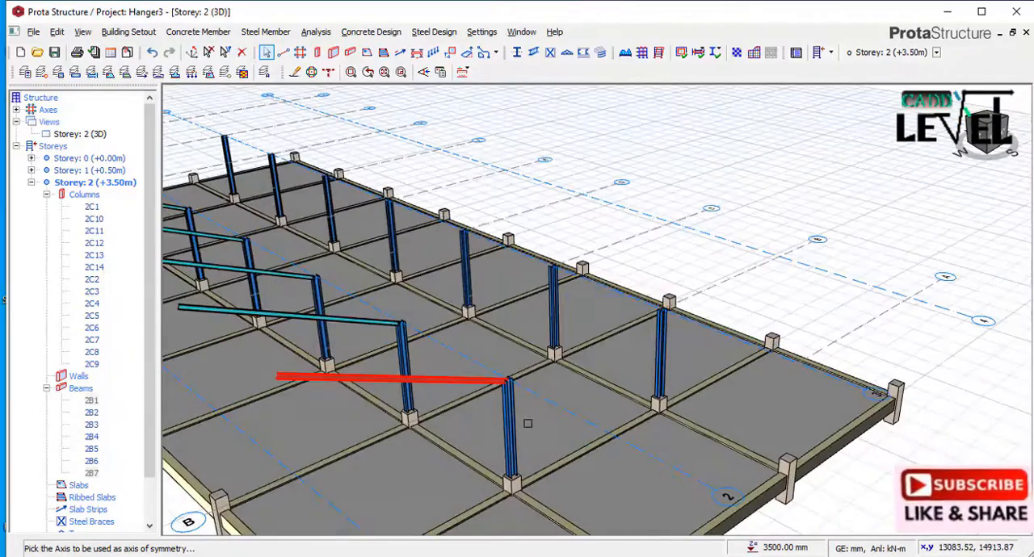
{"action": "middle_click_drag", "start_coordinate": [562, 464], "coordinate": [639, 445]}
{"action": "left_click", "coordinate": [866, 377]}
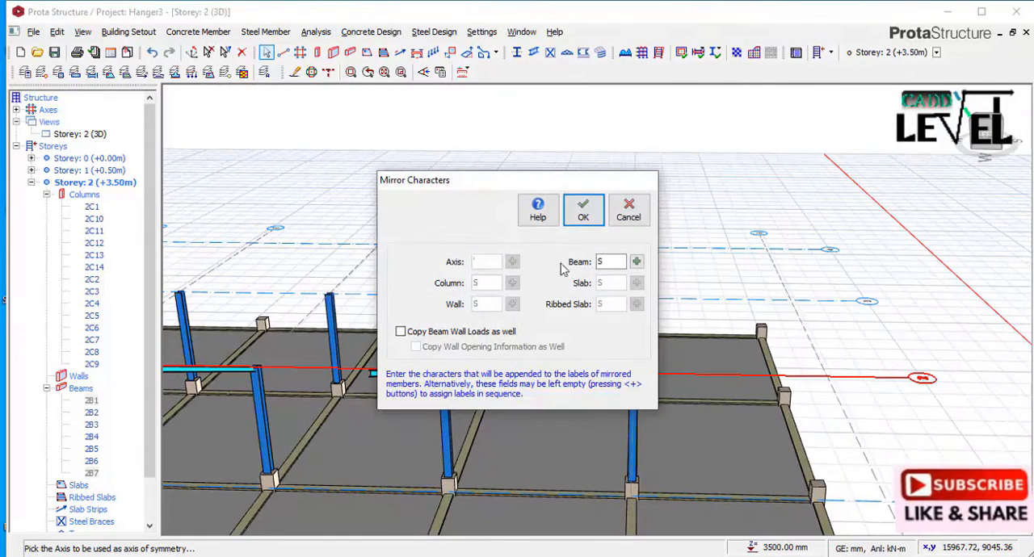
{"action": "left_click", "coordinate": [581, 216]}
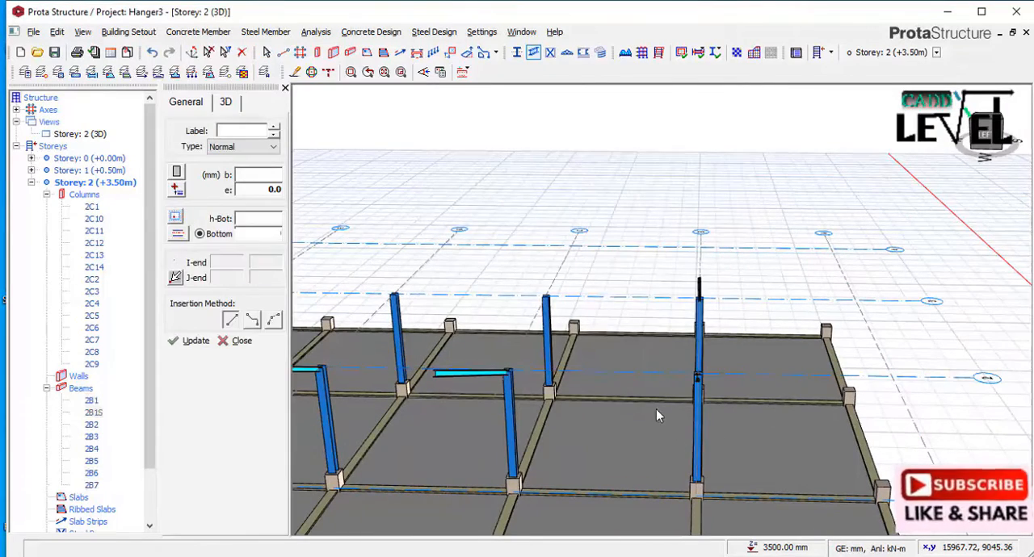
Delete the mirrored steel beam on axis B between axes 2 and 3.
{"action": "middle_click_drag", "start_coordinate": [759, 376], "coordinate": [618, 369]}
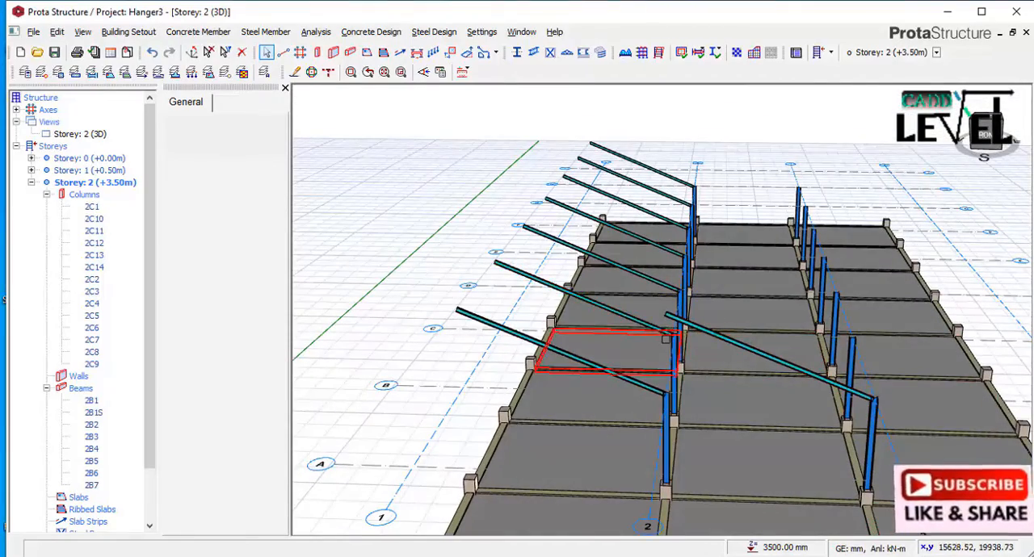
{"action": "scroll", "coordinate": [659, 344], "scroll_direction": "down", "scroll_amount": 5}
{"action": "scroll", "coordinate": [739, 385], "scroll_direction": "up", "scroll_amount": 5}
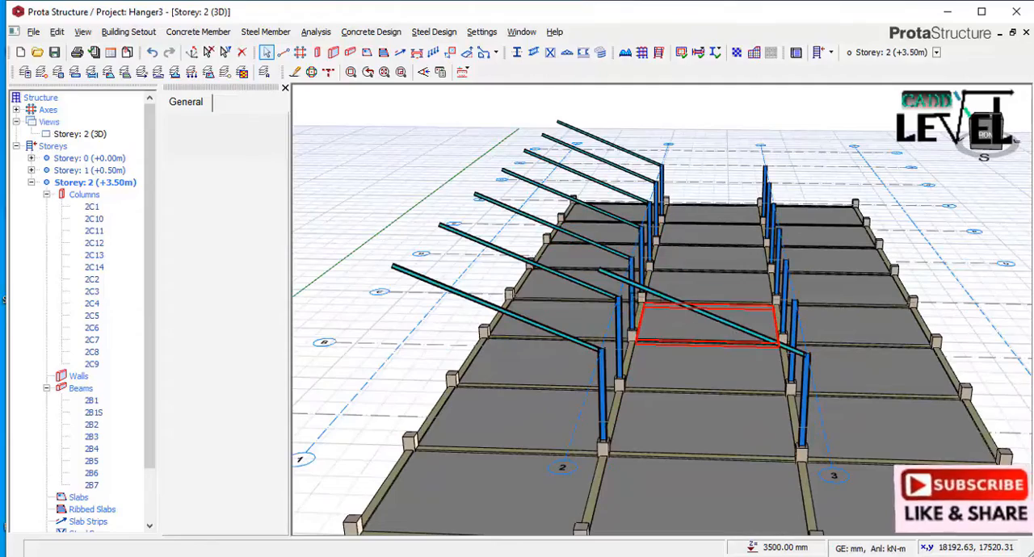
{"action": "mouse_move", "coordinate": [735, 437]}
{"action": "middle_mouse_down"}
{"action": "mouse_move", "coordinate": [755, 430]}
{"action": "mouse_move", "coordinate": [746, 396]}
{"action": "mouse_move", "coordinate": [727, 440]}
{"action": "middle_mouse_up"}
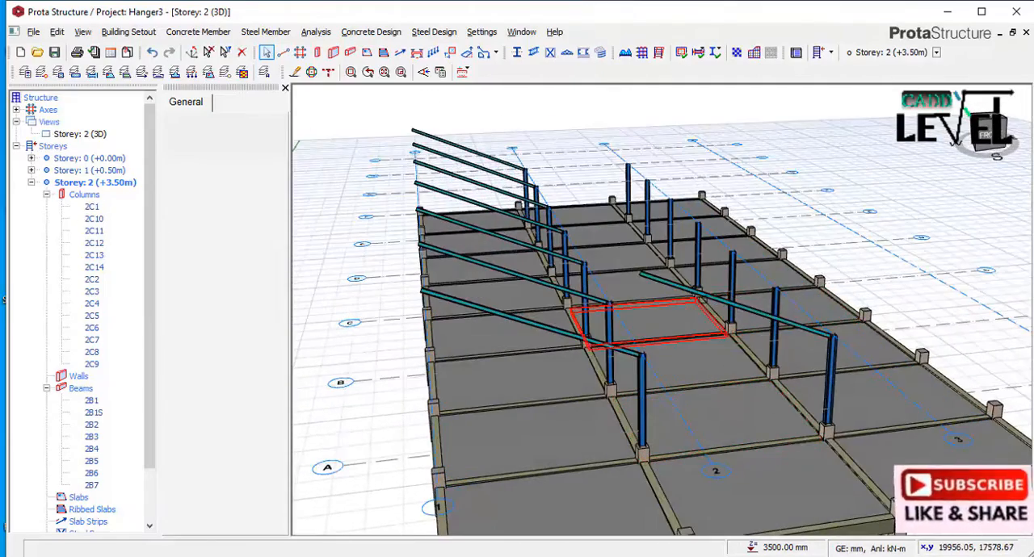
{"action": "middle_click_drag", "start_coordinate": [727, 492], "coordinate": [779, 485]}
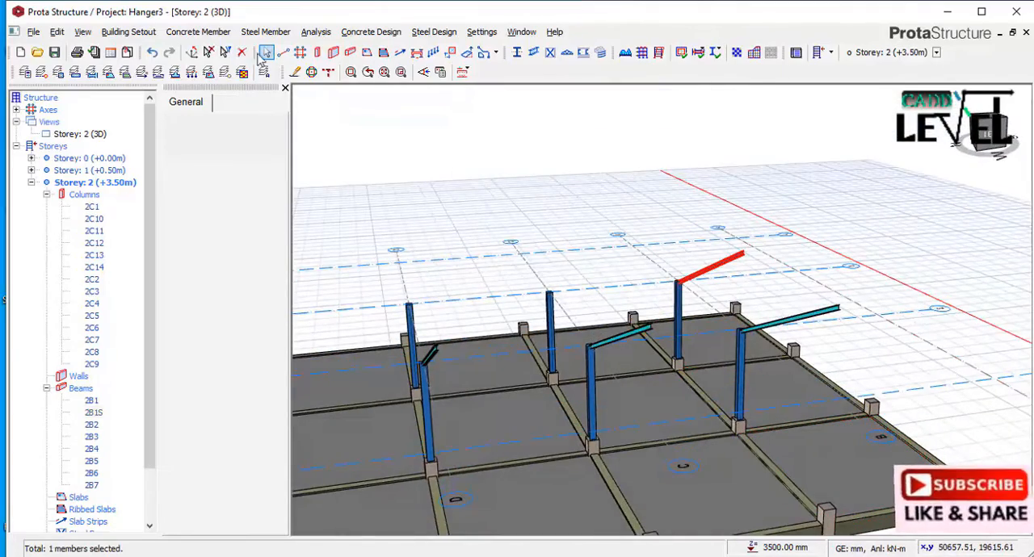
{"action": "middle_click_drag", "start_coordinate": [804, 460], "coordinate": [689, 418]}
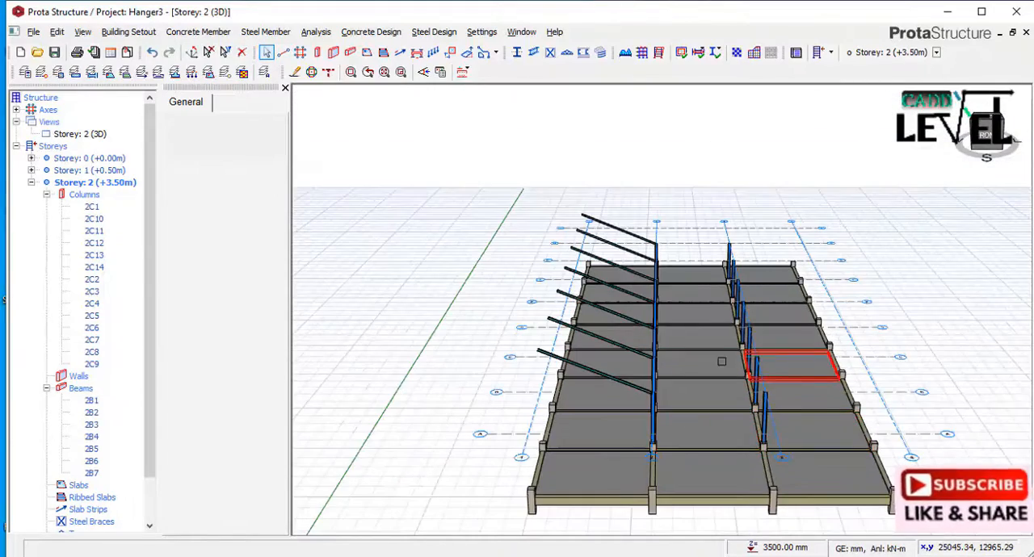
Insert a steel beam along axis B from the axis 2 column top to the axis 3 column top.
{"action": "scroll", "coordinate": [715, 361], "scroll_direction": "up", "scroll_amount": 3}
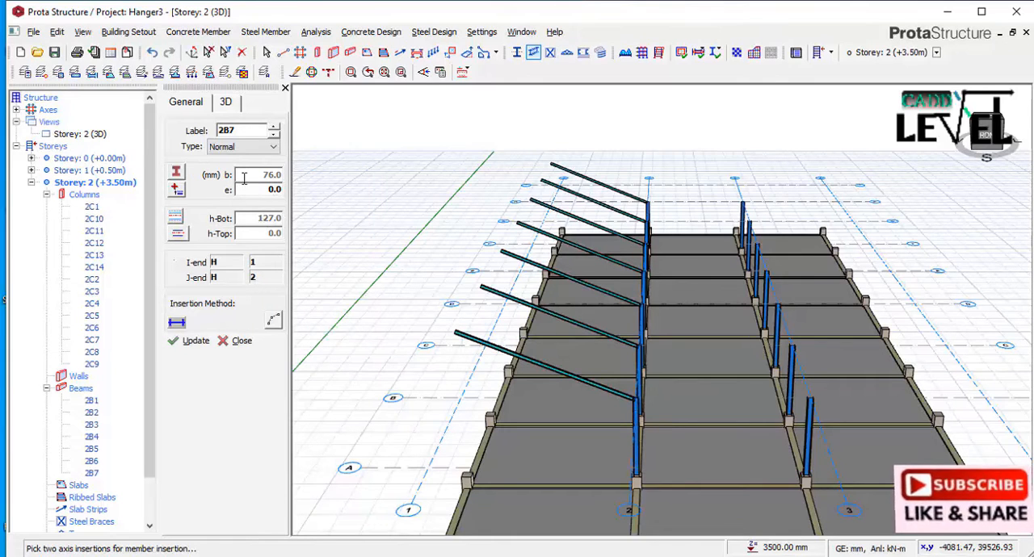
{"action": "left_click", "coordinate": [227, 102]}
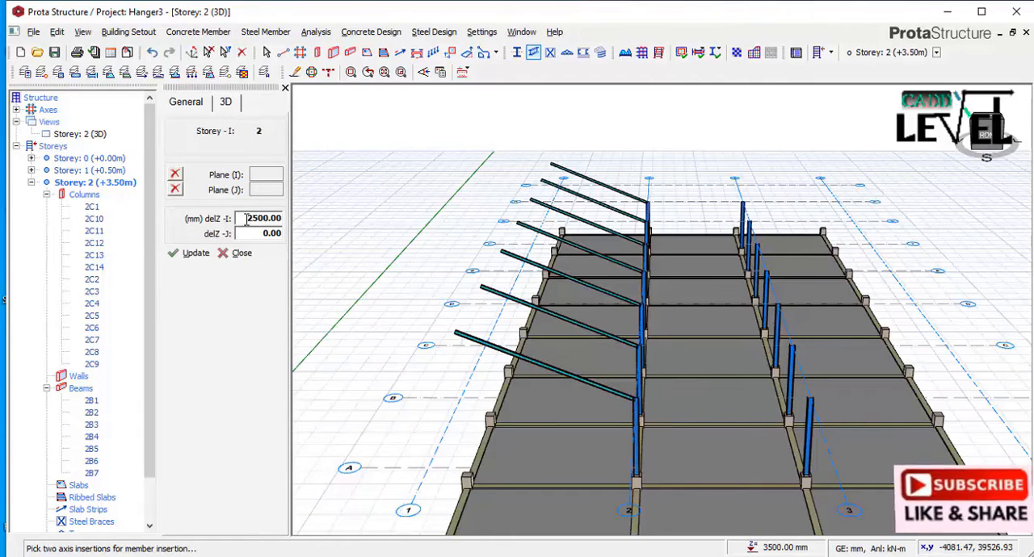
{"action": "left_click", "coordinate": [246, 219]}
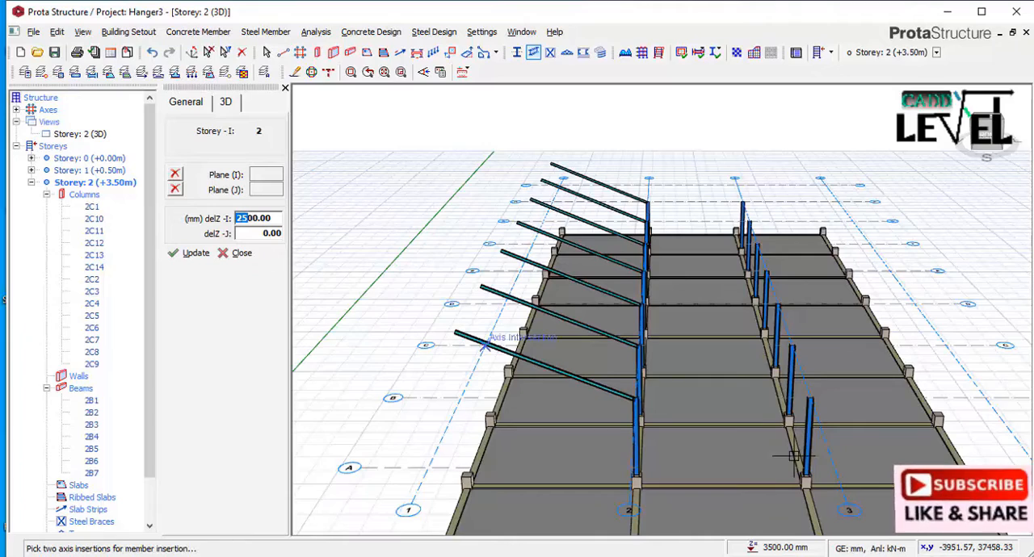
{"action": "scroll", "coordinate": [627, 300], "scroll_direction": "up", "scroll_amount": 5}
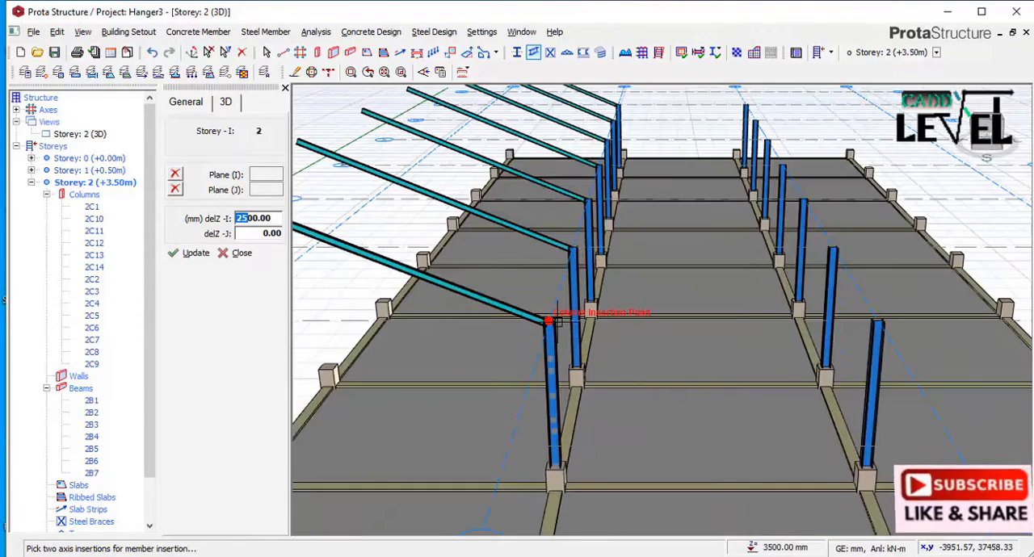
{"action": "left_click", "coordinate": [548, 321]}
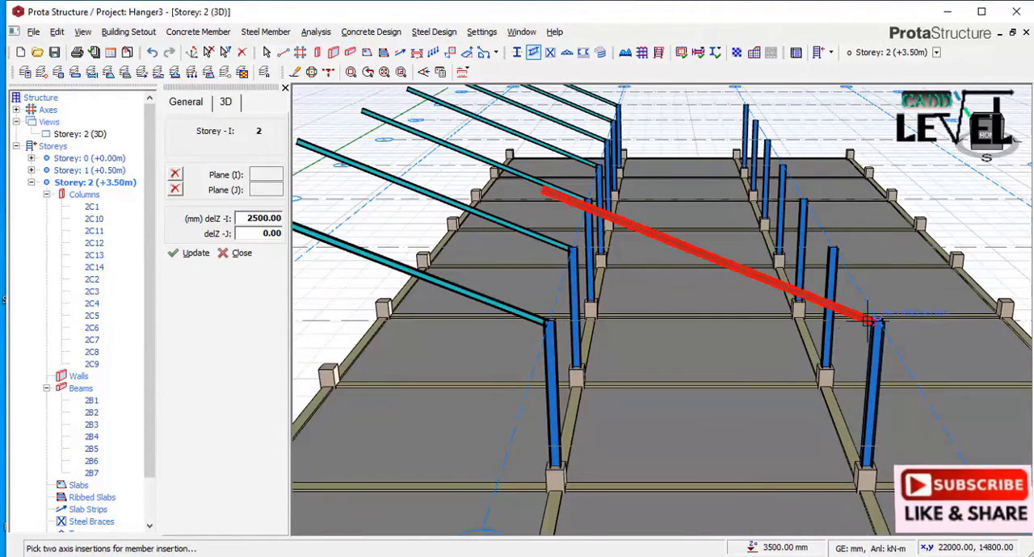
{"action": "left_click", "coordinate": [717, 292]}
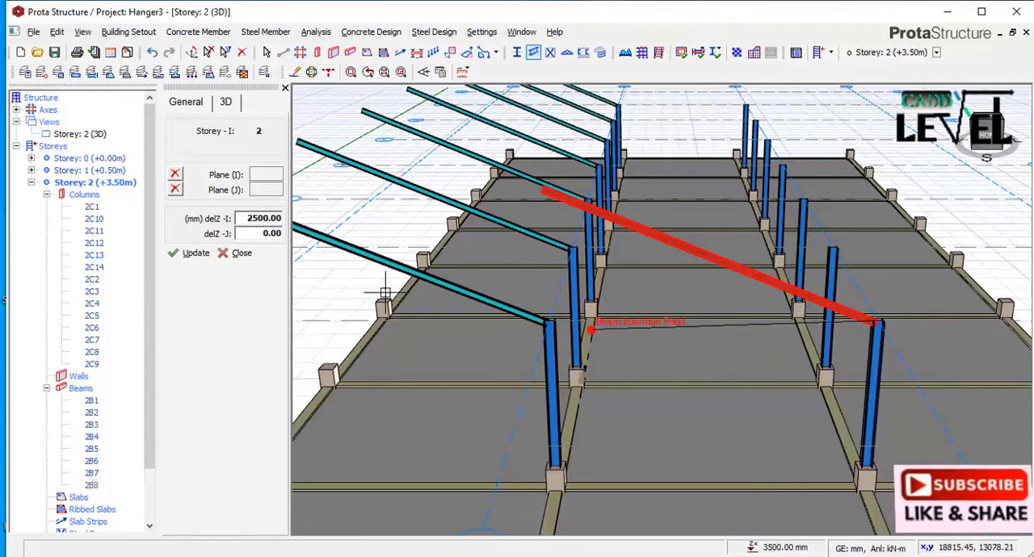
Reverse the new axis B beam's slope by setting delZ-I to 0 and delZ-J to 2500 mm, and update it.
{"action": "left_click_drag", "start_coordinate": [246, 222], "coordinate": [289, 224]}
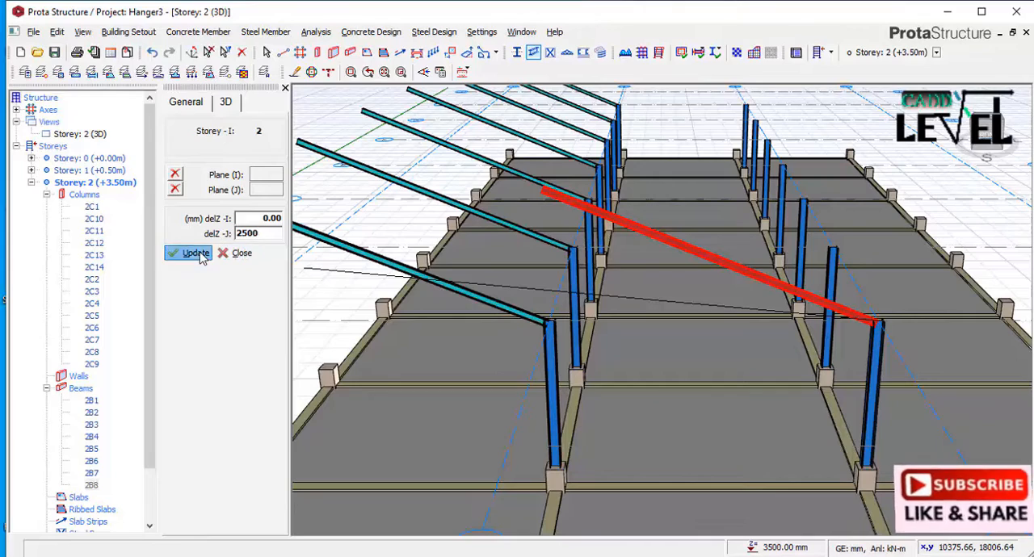
{"action": "left_click", "coordinate": [196, 253]}
{"action": "scroll", "coordinate": [577, 224], "scroll_direction": "up", "scroll_amount": 2}
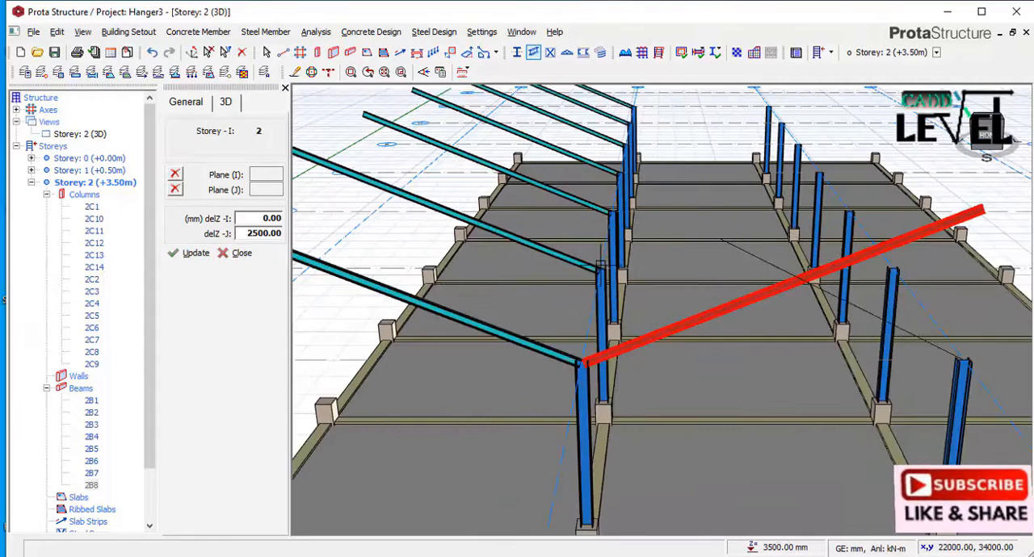
Insert a matching sloped steel beam along axis C from the axis 2 column top to axis 3.
{"action": "scroll", "coordinate": [956, 233], "scroll_direction": "down", "scroll_amount": 3}
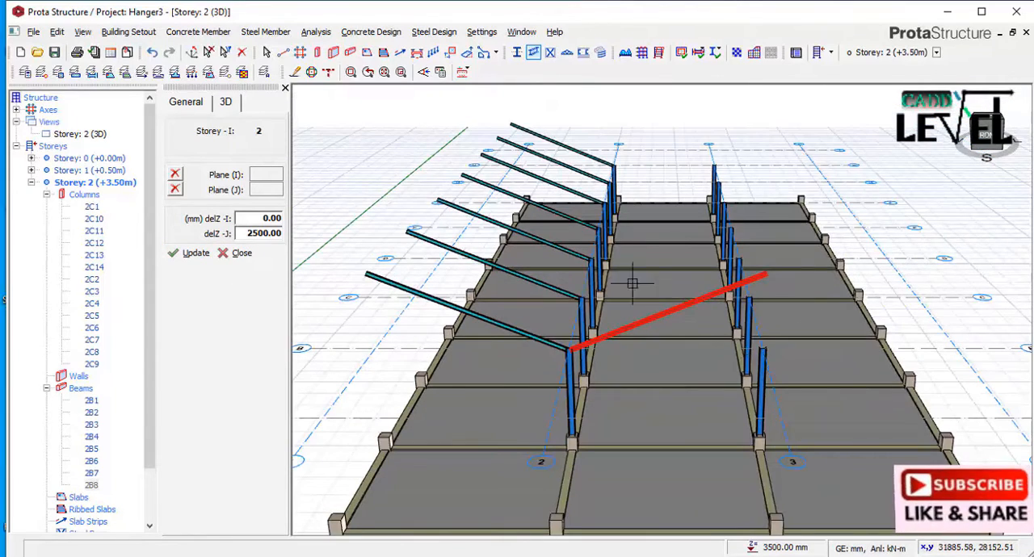
{"action": "scroll", "coordinate": [555, 349], "scroll_direction": "up", "scroll_amount": 2}
{"action": "middle_click_drag", "start_coordinate": [536, 393], "coordinate": [582, 342]}
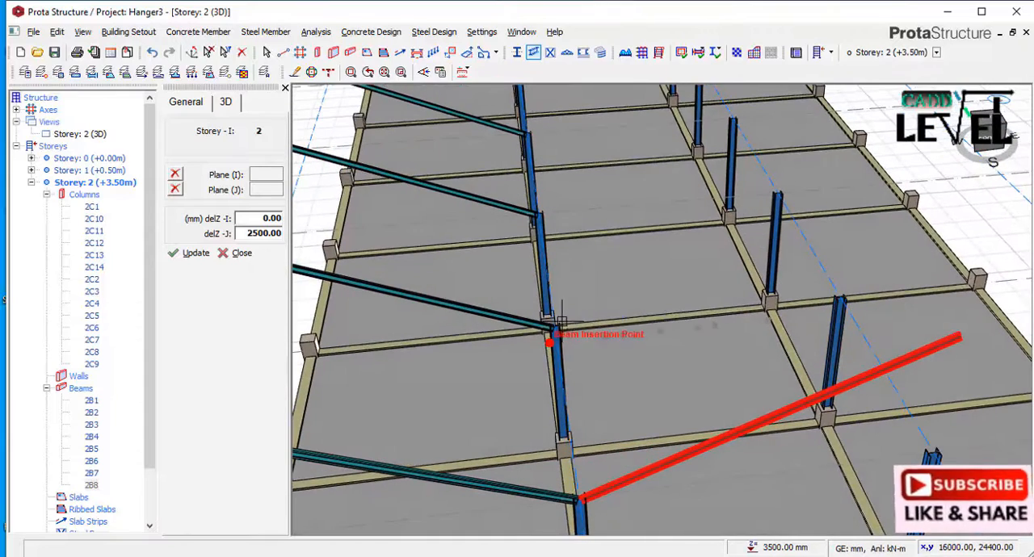
{"action": "left_click", "coordinate": [558, 324]}
{"action": "left_click", "coordinate": [840, 298]}
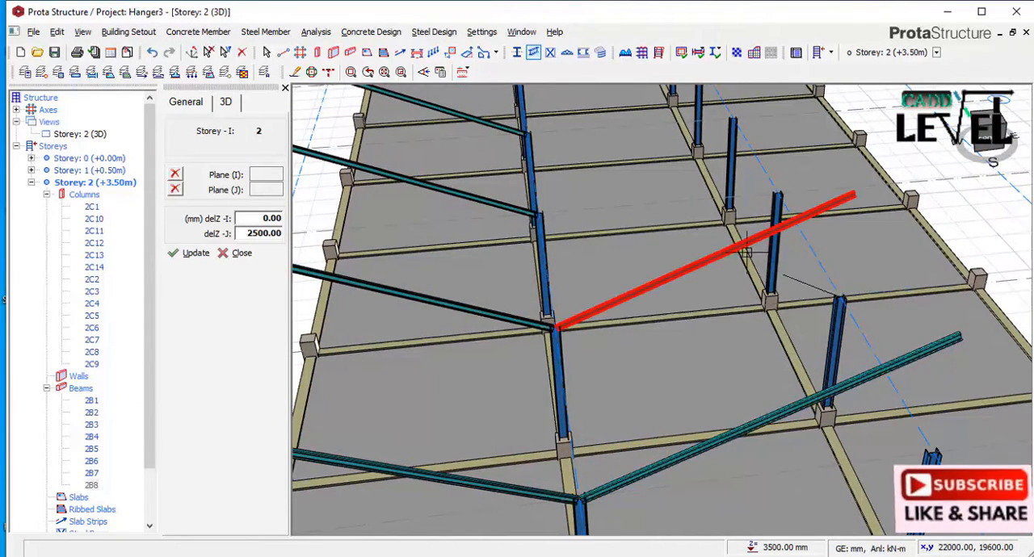
Insert sloped steel beams along axes D and E from the axis 2 column tops to axis 3.
{"action": "left_click", "coordinate": [540, 212]}
{"action": "left_click", "coordinate": [780, 191]}
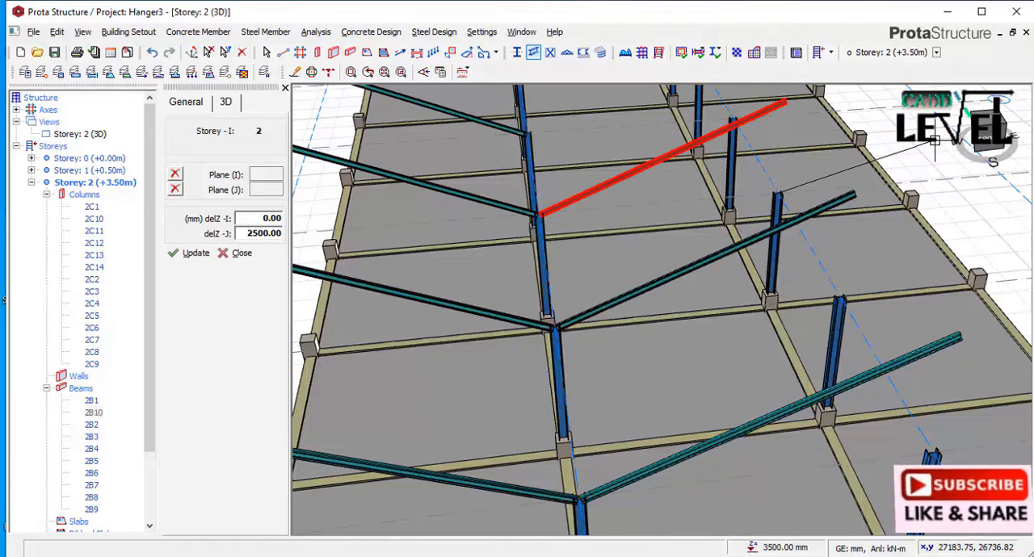
{"action": "key", "text": "Escape"}
{"action": "scroll", "coordinate": [733, 331], "scroll_direction": "down", "scroll_amount": 2}
{"action": "scroll", "coordinate": [622, 168], "scroll_direction": "up", "scroll_amount": 3}
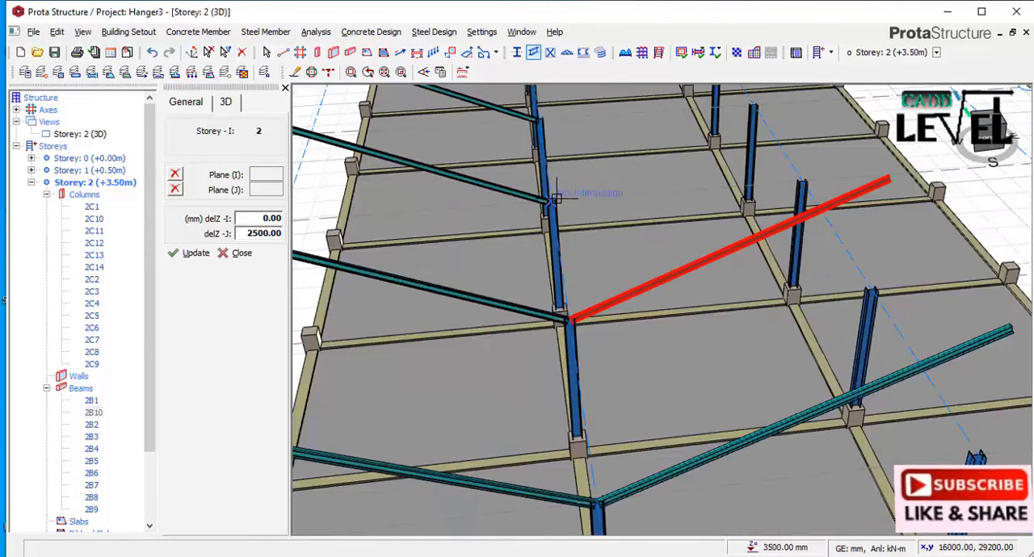
{"action": "left_click", "coordinate": [556, 199]}
{"action": "left_click", "coordinate": [800, 179]}
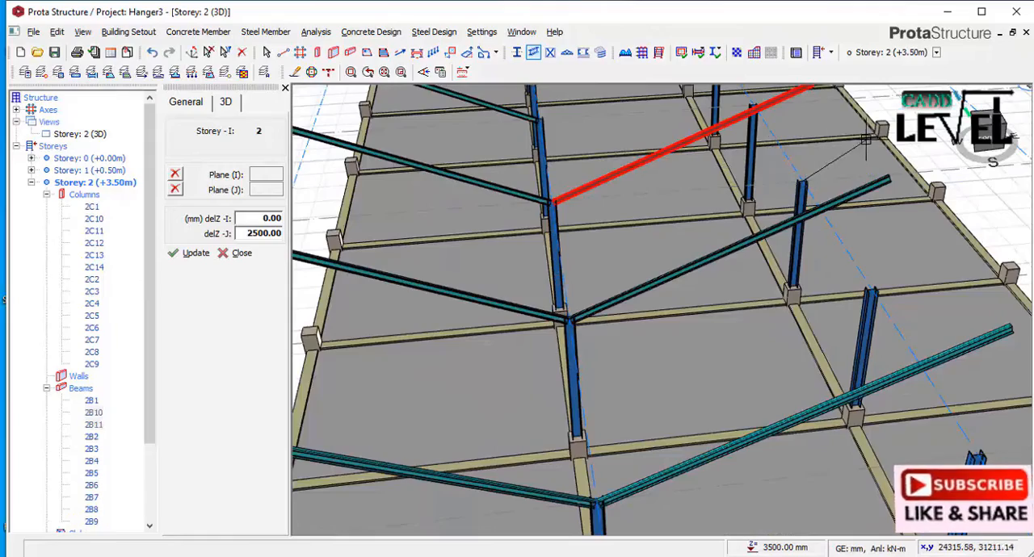
Insert sloped steel beams along axes F, G and H from the axis 2 column tops to axis 3.
{"action": "middle_click_drag", "start_coordinate": [865, 139], "coordinate": [565, 441]}
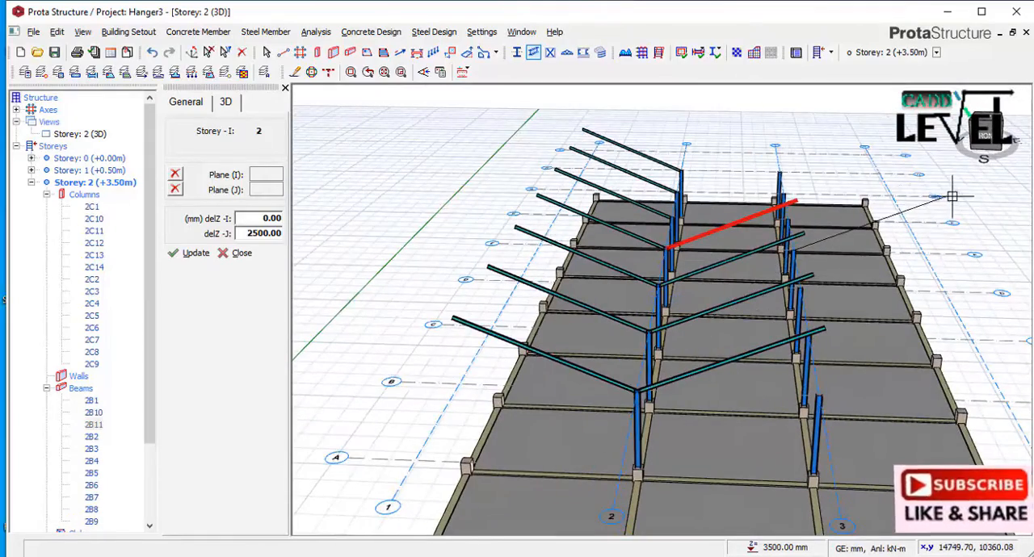
{"action": "mouse_move", "coordinate": [659, 307]}
{"action": "middle_mouse_down"}
{"action": "mouse_move", "coordinate": [638, 319]}
{"action": "mouse_move", "coordinate": [654, 311]}
{"action": "mouse_move", "coordinate": [646, 314]}
{"action": "middle_mouse_up"}
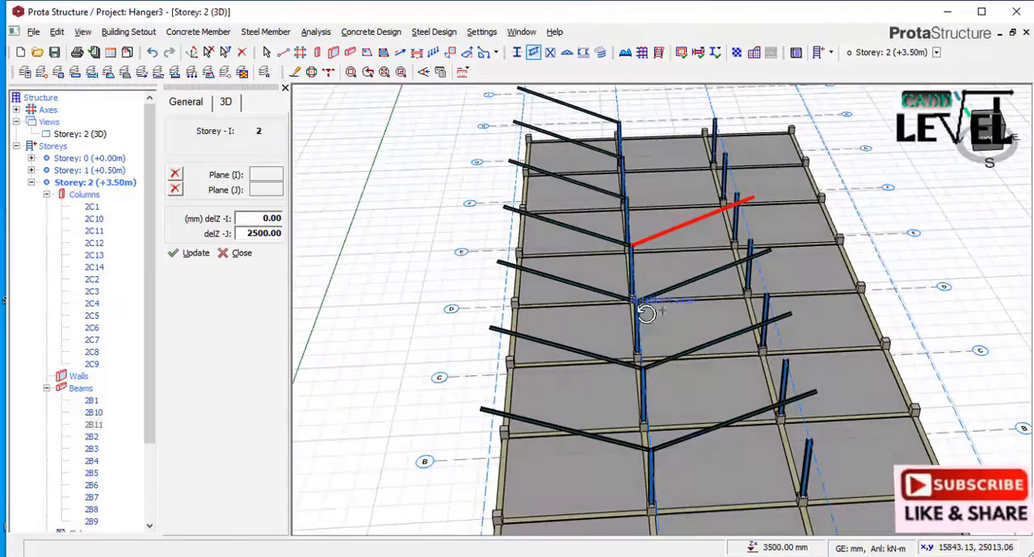
{"action": "scroll", "coordinate": [646, 216], "scroll_direction": "up", "scroll_amount": 5}
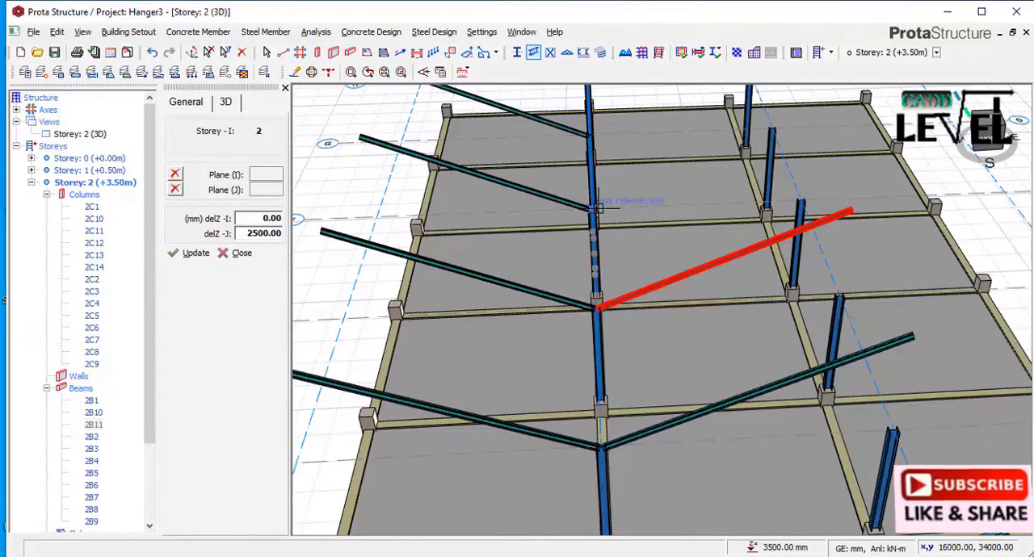
{"action": "left_click", "coordinate": [796, 197]}
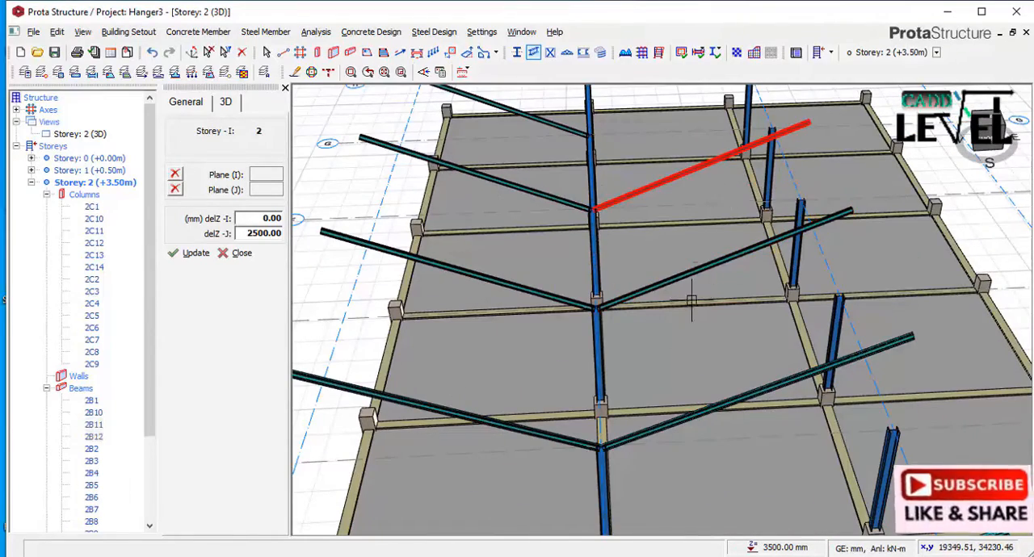
{"action": "scroll", "coordinate": [692, 301], "scroll_direction": "down", "scroll_amount": 5}
{"action": "scroll", "coordinate": [633, 198], "scroll_direction": "up", "scroll_amount": 3}
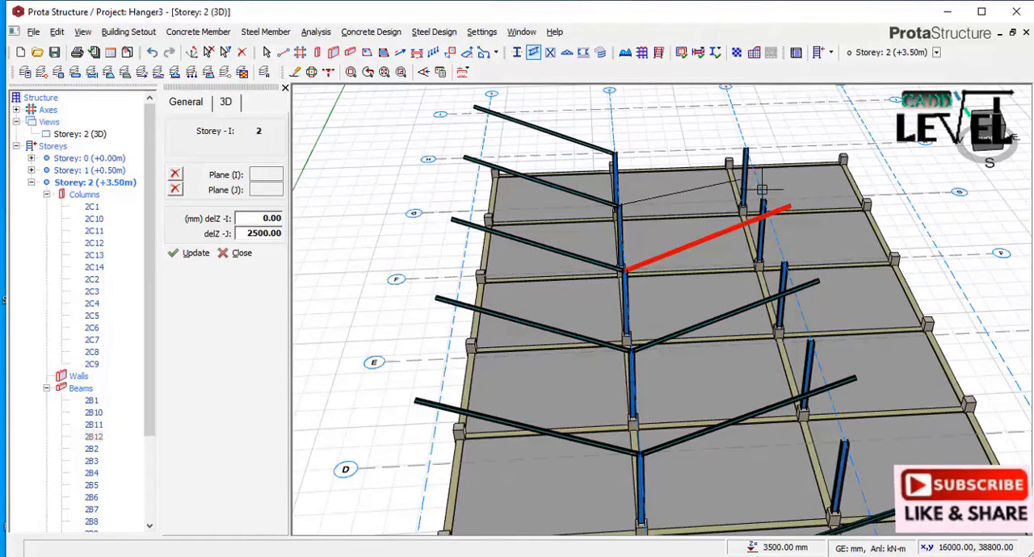
{"action": "left_click", "coordinate": [790, 206]}
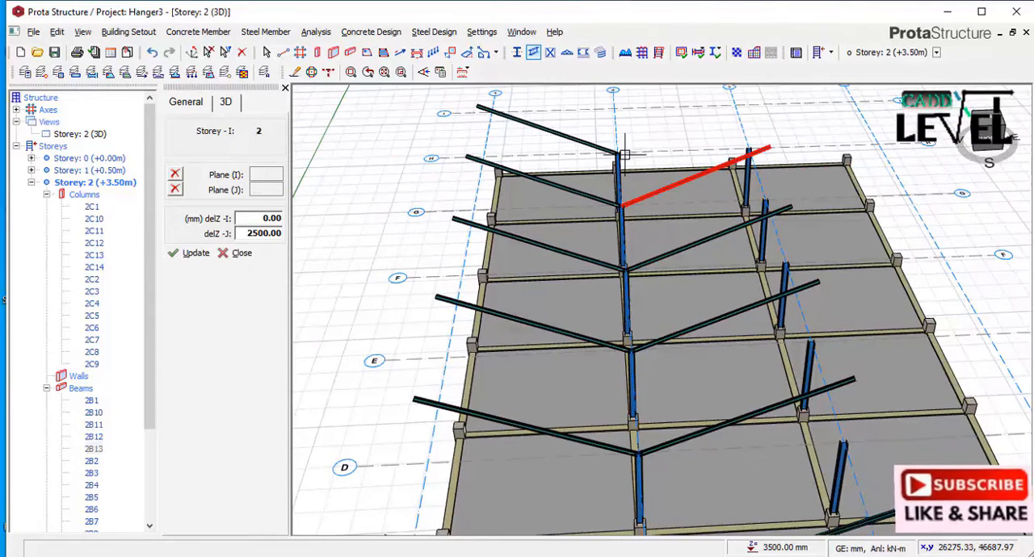
{"action": "left_click", "coordinate": [758, 147]}
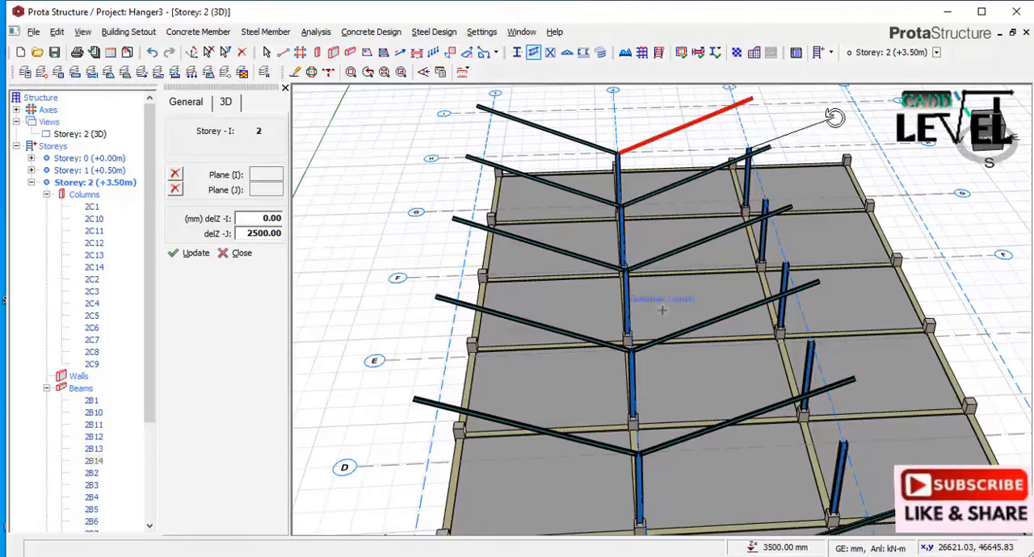
Set delZ-J to 0 mm and insert level steel beams along axis 2 between the column tops from axis B to axis H.
{"action": "scroll", "coordinate": [593, 174], "scroll_direction": "down", "scroll_amount": 3}
{"action": "scroll", "coordinate": [759, 244], "scroll_direction": "down", "scroll_amount": 1}
{"action": "middle_click_drag", "start_coordinate": [730, 414], "coordinate": [659, 382]}
{"action": "scroll", "coordinate": [633, 234], "scroll_direction": "up", "scroll_amount": 4}
{"action": "scroll", "coordinate": [596, 295], "scroll_direction": "down", "scroll_amount": 2}
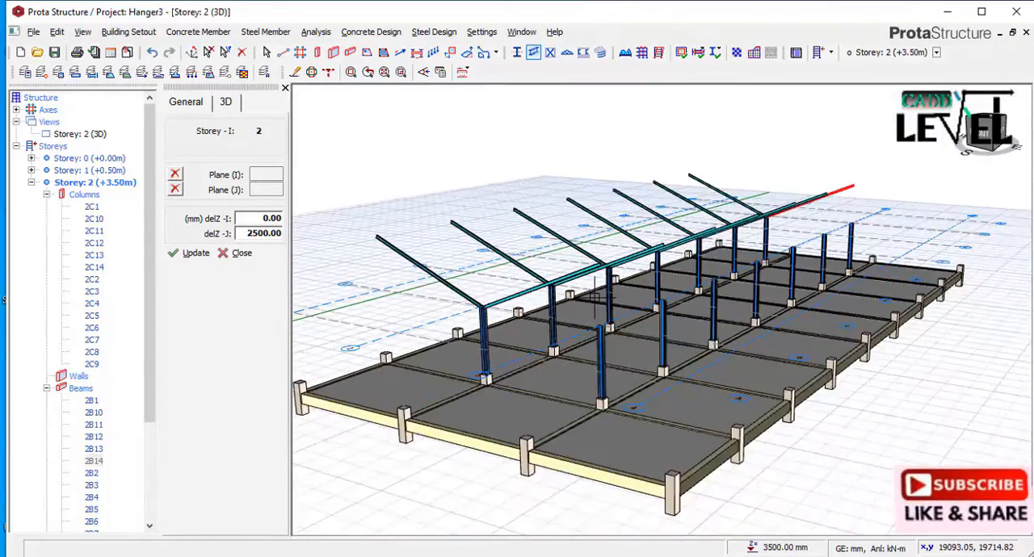
{"action": "middle_click_drag", "start_coordinate": [597, 298], "coordinate": [492, 265]}
{"action": "scroll", "coordinate": [492, 328], "scroll_direction": "up", "scroll_amount": 3}
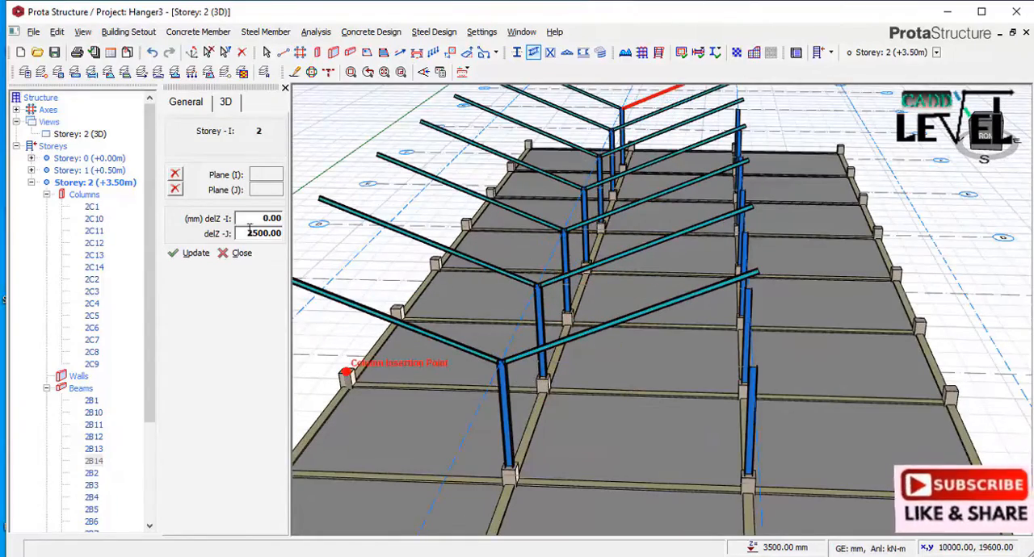
{"action": "left_click_drag", "start_coordinate": [250, 233], "coordinate": [292, 236]}
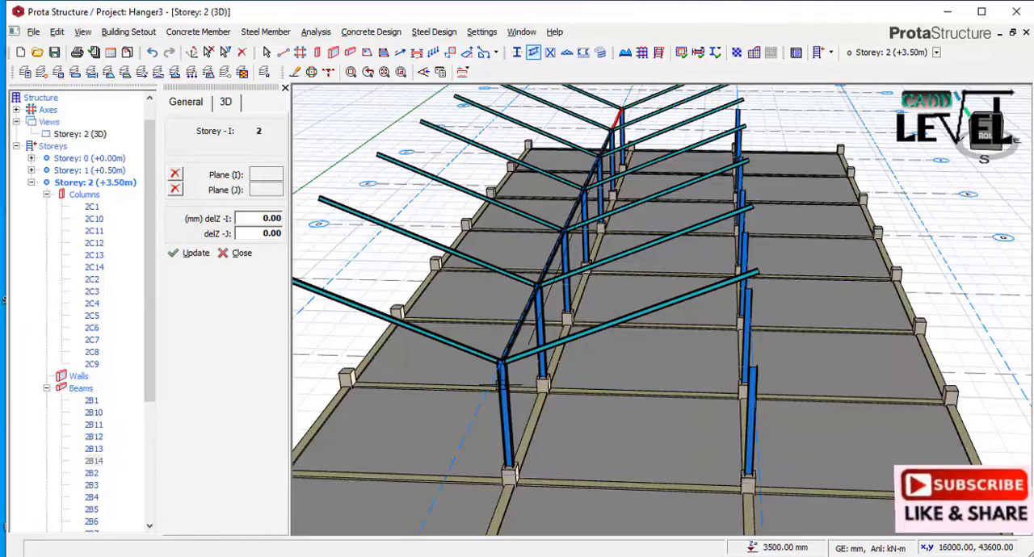
{"action": "scroll", "coordinate": [564, 256], "scroll_direction": "up", "scroll_amount": 2}
{"action": "scroll", "coordinate": [564, 257], "scroll_direction": "up", "scroll_amount": 5}
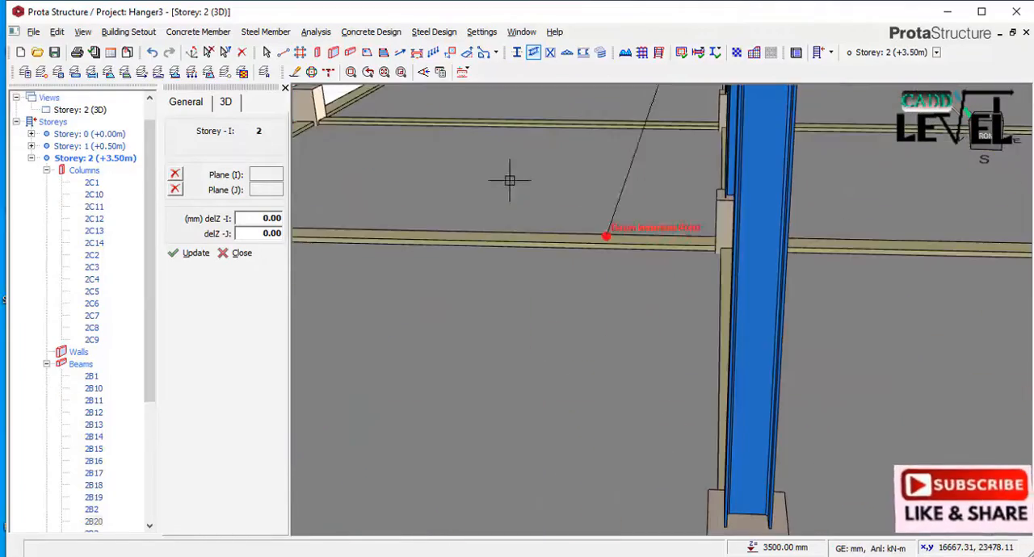
{"action": "scroll", "coordinate": [570, 299], "scroll_direction": "down", "scroll_amount": 6}
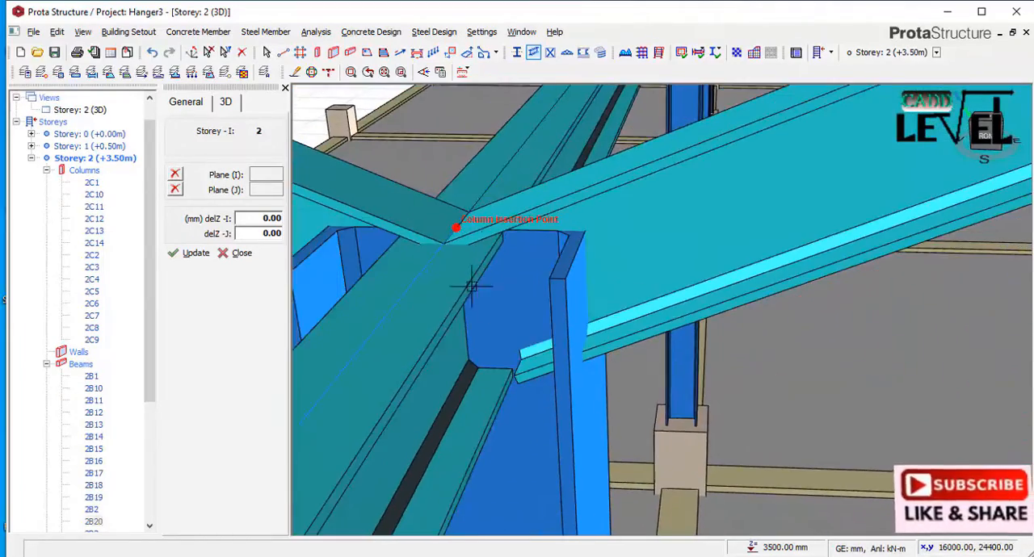
{"action": "scroll", "coordinate": [570, 200], "scroll_direction": "down", "scroll_amount": 5}
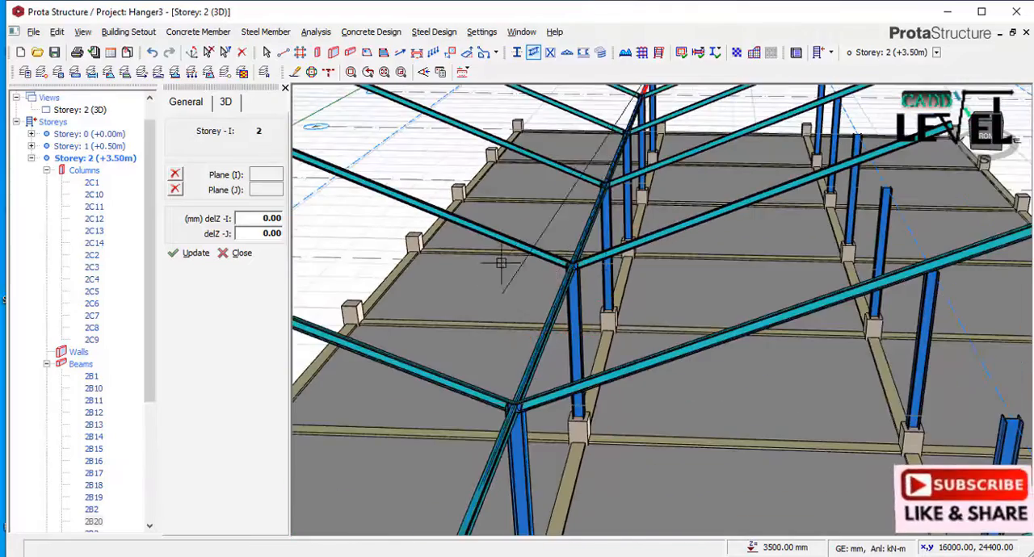
{"action": "scroll", "coordinate": [590, 299], "scroll_direction": "down", "scroll_amount": 5}
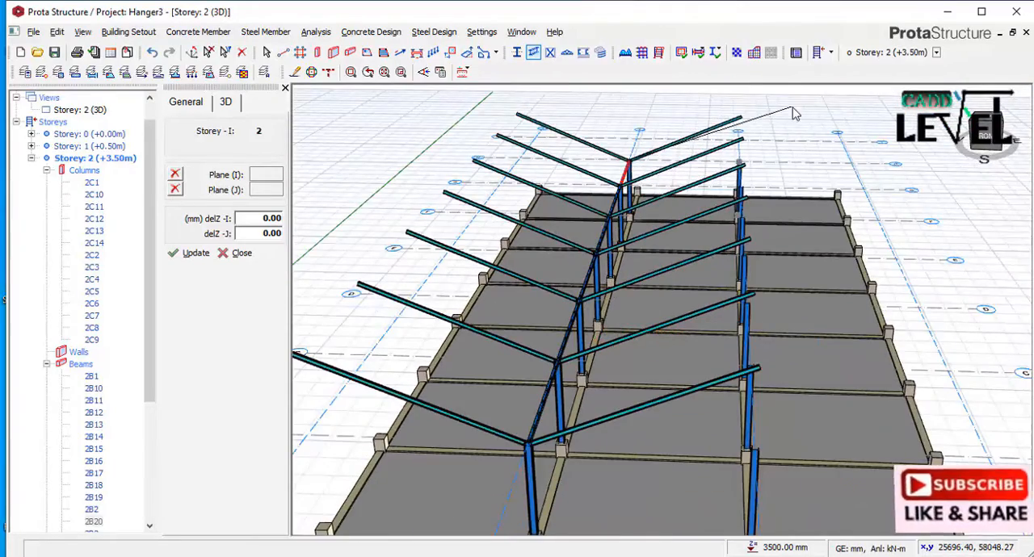
Set delZ-J to 2500 mm and insert a sloped steel beam along axis B from the axis 3 column top to axis 4.
{"action": "middle_click_drag", "start_coordinate": [540, 258], "coordinate": [651, 396]}
{"action": "scroll", "coordinate": [706, 297], "scroll_direction": "up", "scroll_amount": 4}
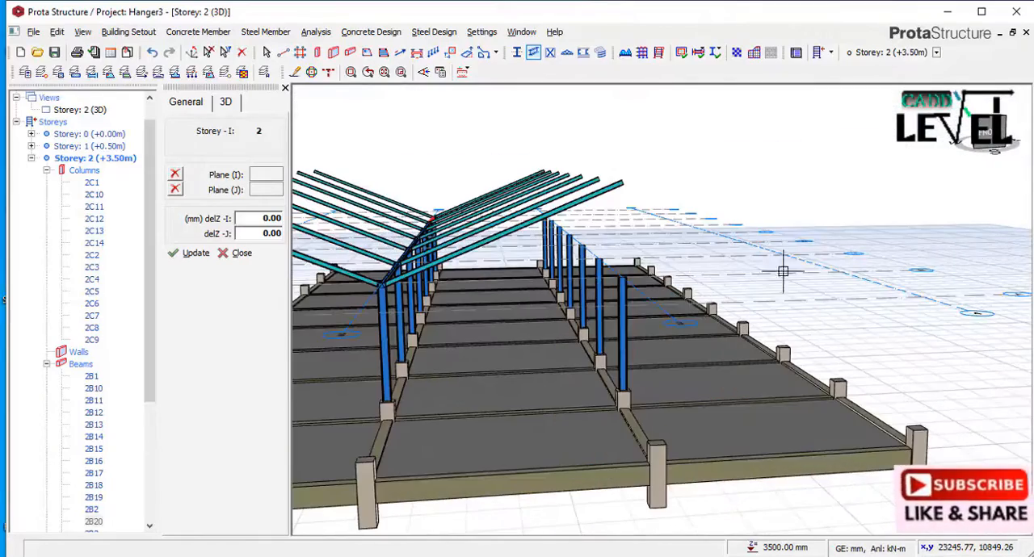
{"action": "middle_click_drag", "start_coordinate": [700, 314], "coordinate": [671, 424]}
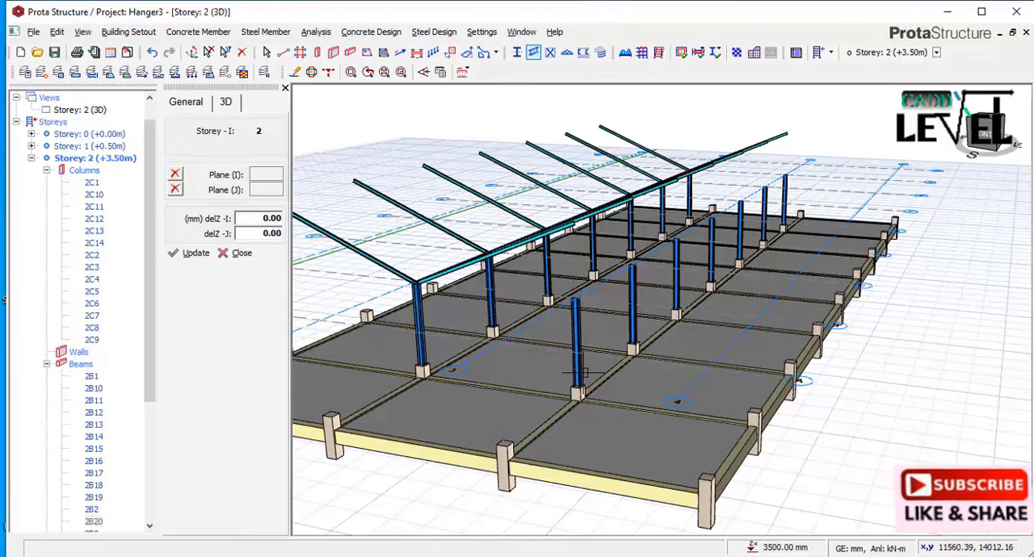
{"action": "double_click", "coordinate": [250, 219]}
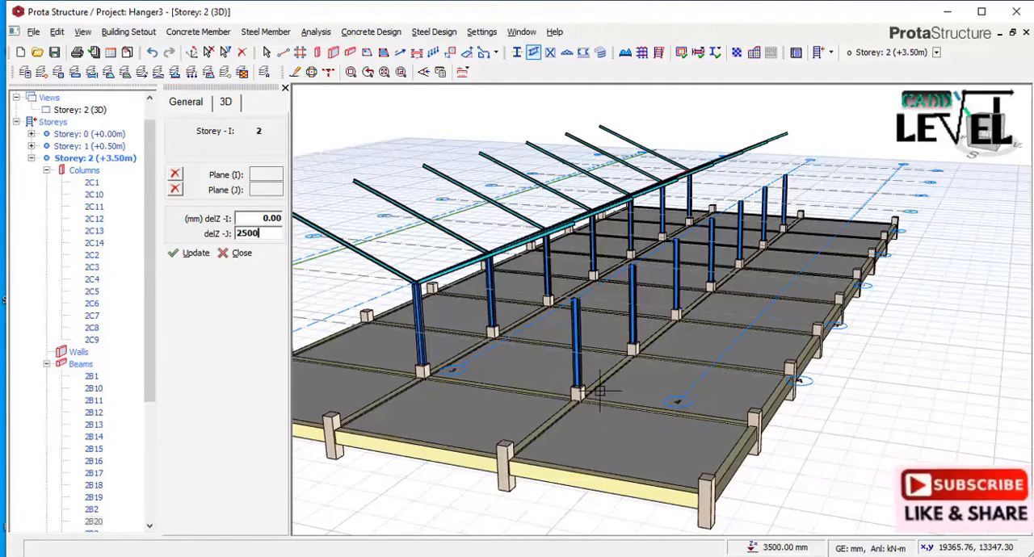
{"action": "mouse_move", "coordinate": [562, 461]}
{"action": "middle_mouse_down"}
{"action": "mouse_move", "coordinate": [574, 471]}
{"action": "mouse_move", "coordinate": [609, 463]}
{"action": "middle_mouse_up"}
{"action": "middle_click_drag", "start_coordinate": [669, 394], "coordinate": [586, 304]}
{"action": "middle_click_drag", "start_coordinate": [804, 315], "coordinate": [847, 284]}
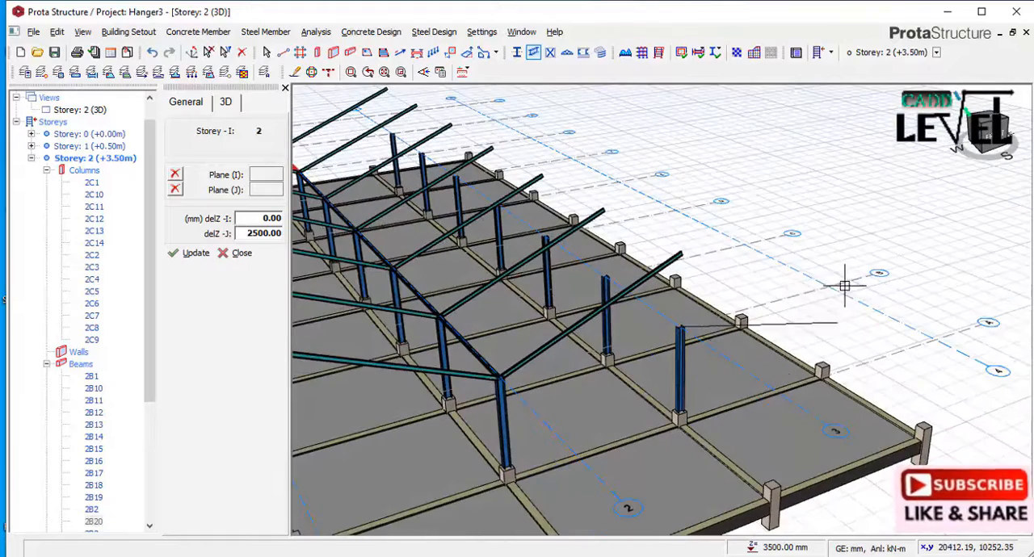
{"action": "left_click", "coordinate": [830, 289]}
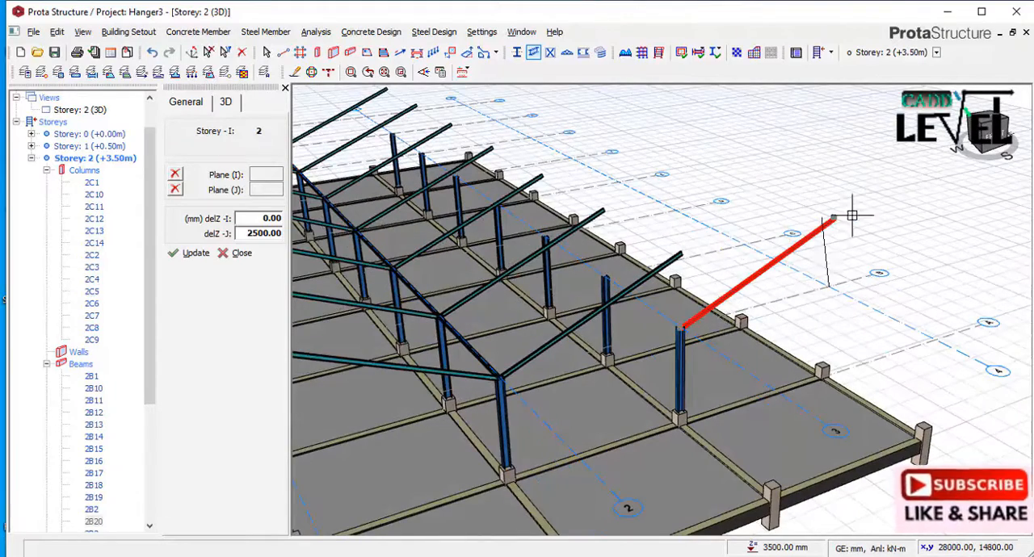
Insert sloped steel beams along axes C and D from the axis 3 column tops to axis 4.
{"action": "left_click", "coordinate": [605, 276]}
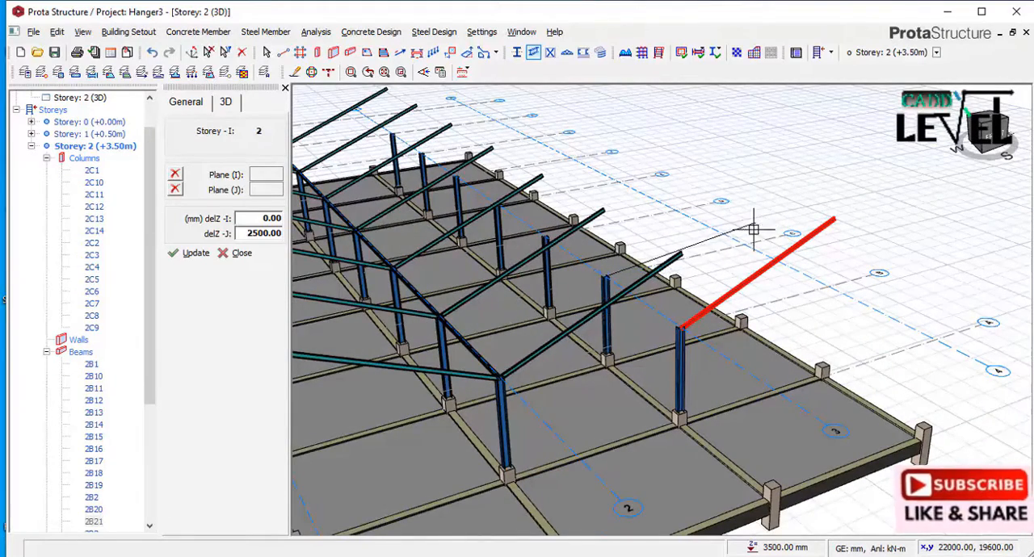
{"action": "left_click", "coordinate": [745, 238]}
{"action": "left_click", "coordinate": [547, 236]}
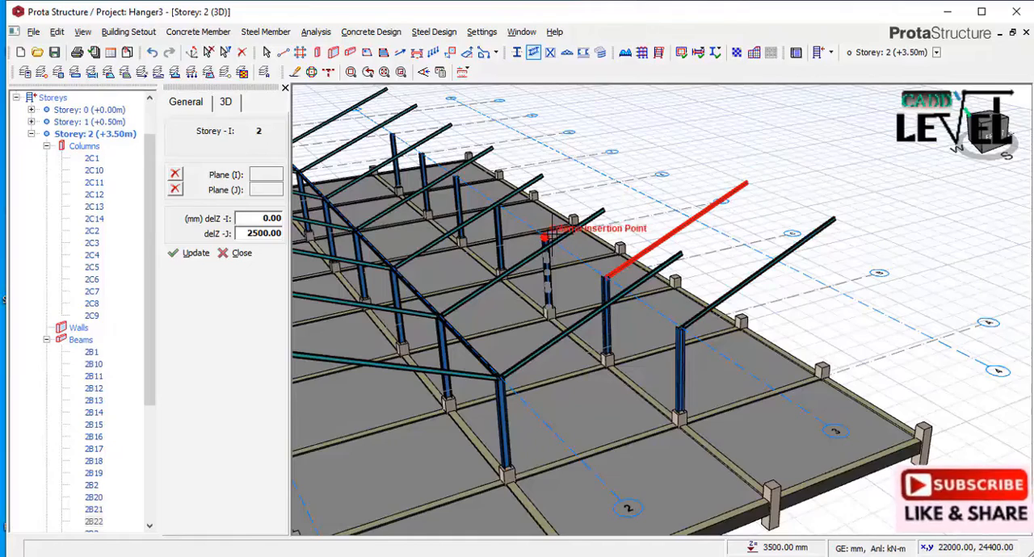
{"action": "left_click", "coordinate": [640, 172]}
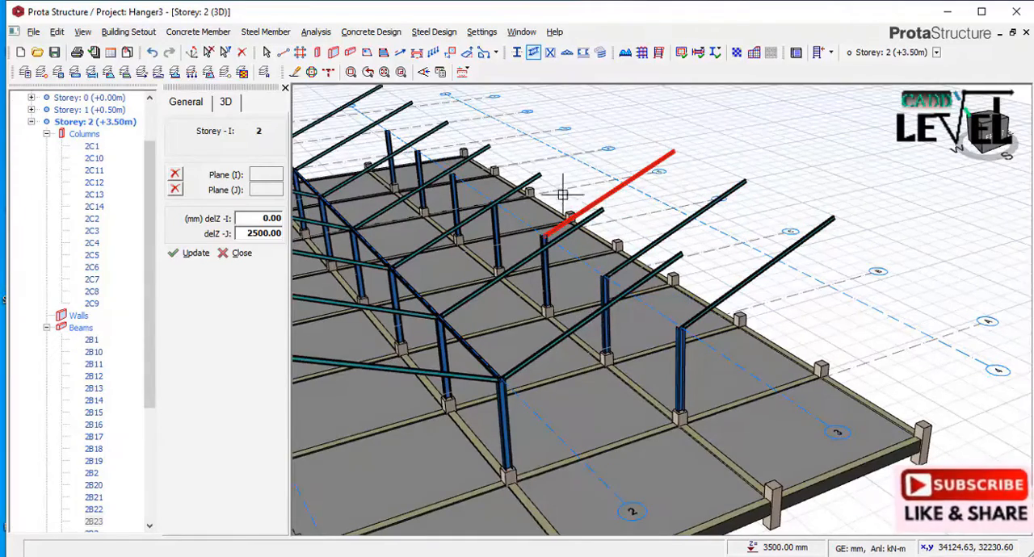
Insert sloped steel beams along axes E and F from the axis 3 column tops to axis 4.
{"action": "middle_click_drag", "start_coordinate": [661, 233], "coordinate": [589, 288]}
{"action": "scroll", "coordinate": [525, 366], "scroll_direction": "down", "scroll_amount": 3}
{"action": "scroll", "coordinate": [651, 324], "scroll_direction": "up", "scroll_amount": 4}
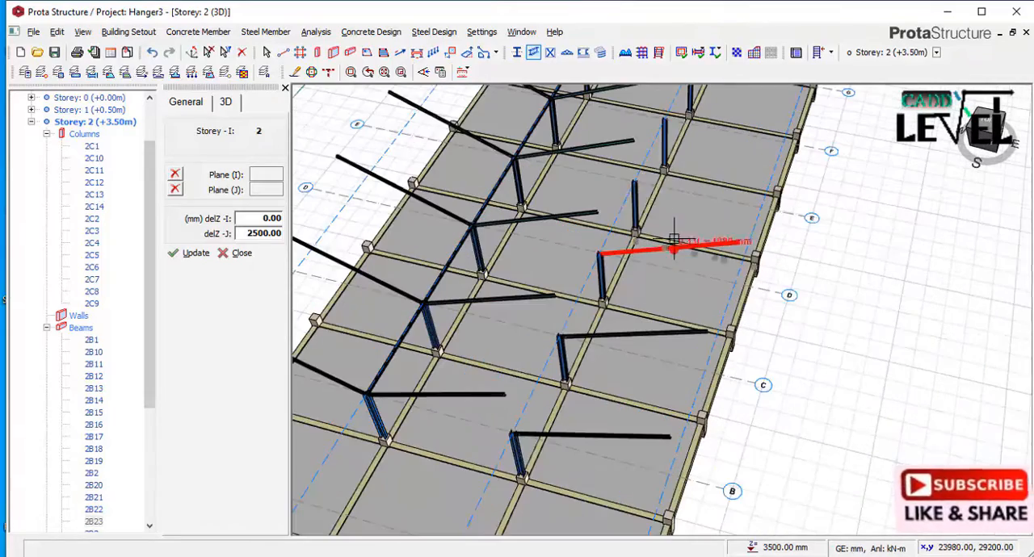
{"action": "left_click", "coordinate": [767, 204]}
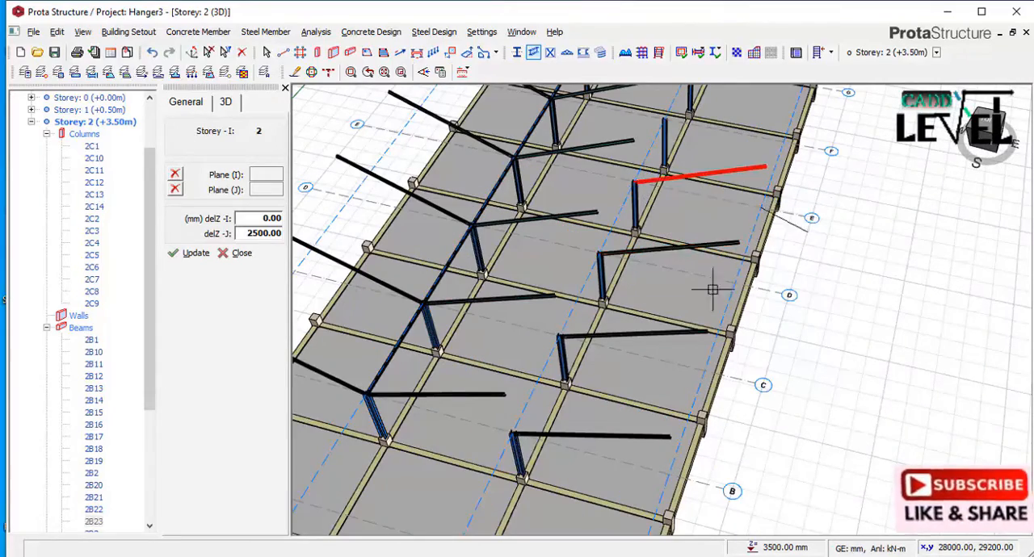
{"action": "scroll", "coordinate": [670, 314], "scroll_direction": "down", "scroll_amount": 1}
{"action": "middle_click_drag", "start_coordinate": [796, 227], "coordinate": [711, 167]}
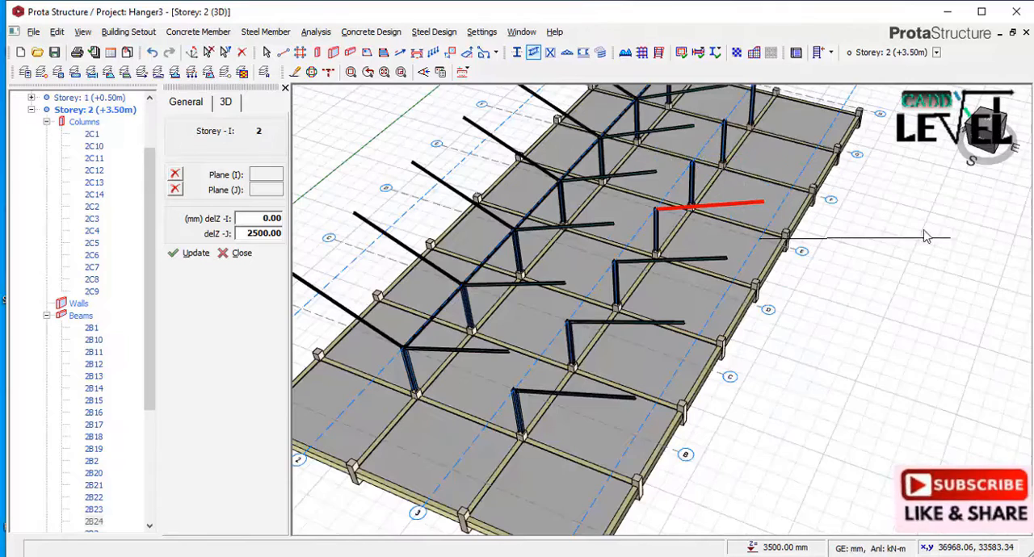
{"action": "middle_click_drag", "start_coordinate": [926, 232], "coordinate": [734, 190]}
{"action": "middle_click_drag", "start_coordinate": [856, 248], "coordinate": [864, 252]}
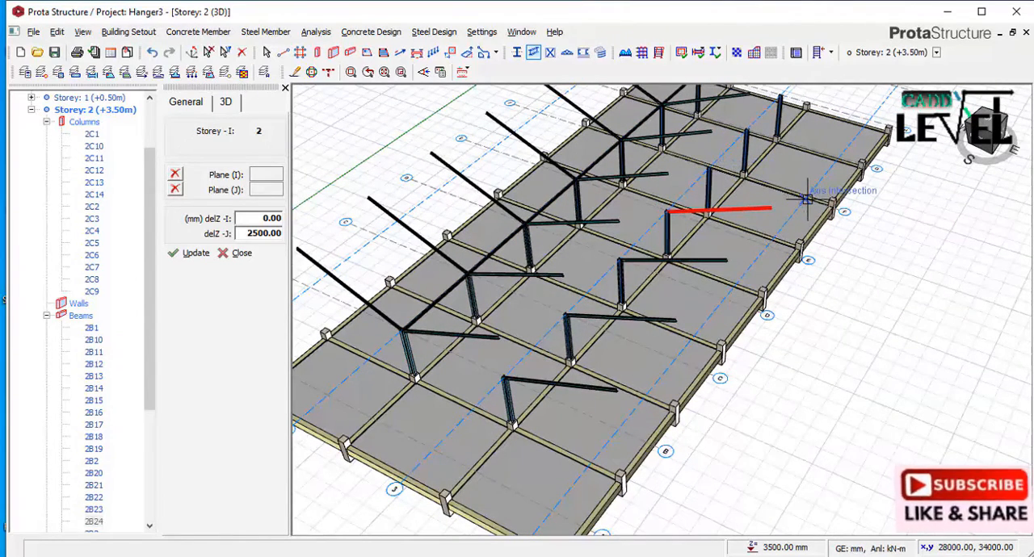
{"action": "scroll", "coordinate": [835, 253], "scroll_direction": "down", "scroll_amount": 2}
{"action": "scroll", "coordinate": [914, 249], "scroll_direction": "up", "scroll_amount": 2}
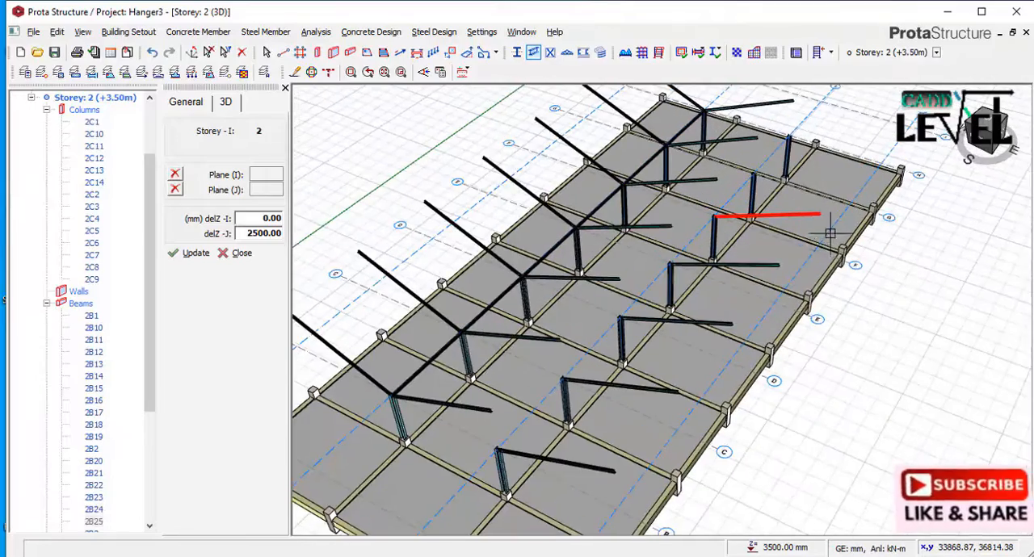
Insert sloped steel beams along axes G and H from the axis 3 column tops to axis 4, and end the beam chain.
{"action": "scroll", "coordinate": [683, 411], "scroll_direction": "down", "scroll_amount": 3}
{"action": "mouse_move", "coordinate": [714, 408]}
{"action": "middle_mouse_down"}
{"action": "mouse_move", "coordinate": [564, 365]}
{"action": "mouse_move", "coordinate": [537, 377]}
{"action": "middle_mouse_up"}
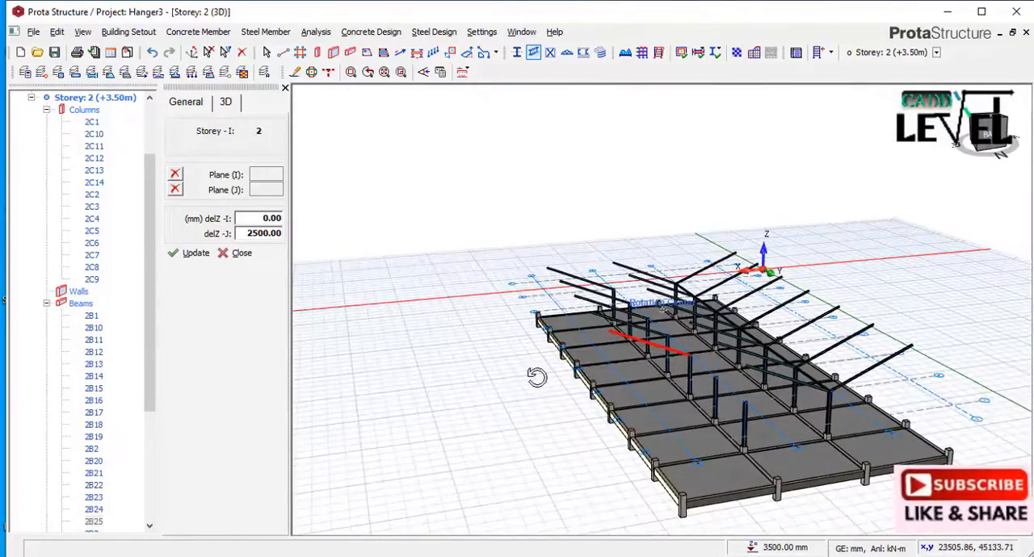
{"action": "middle_click_drag", "start_coordinate": [705, 453], "coordinate": [655, 449]}
{"action": "scroll", "coordinate": [682, 360], "scroll_direction": "up", "scroll_amount": 2}
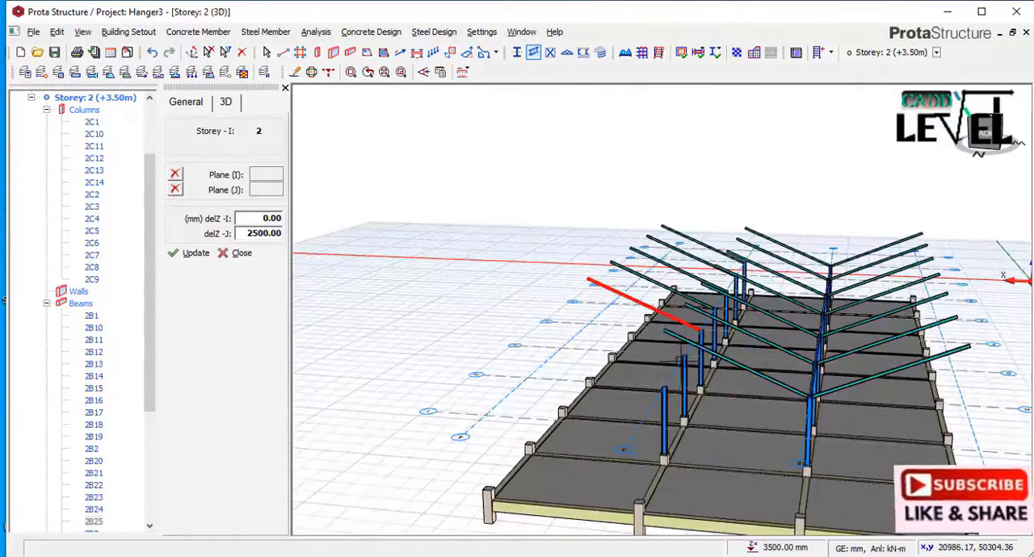
{"action": "left_click", "coordinate": [565, 347]}
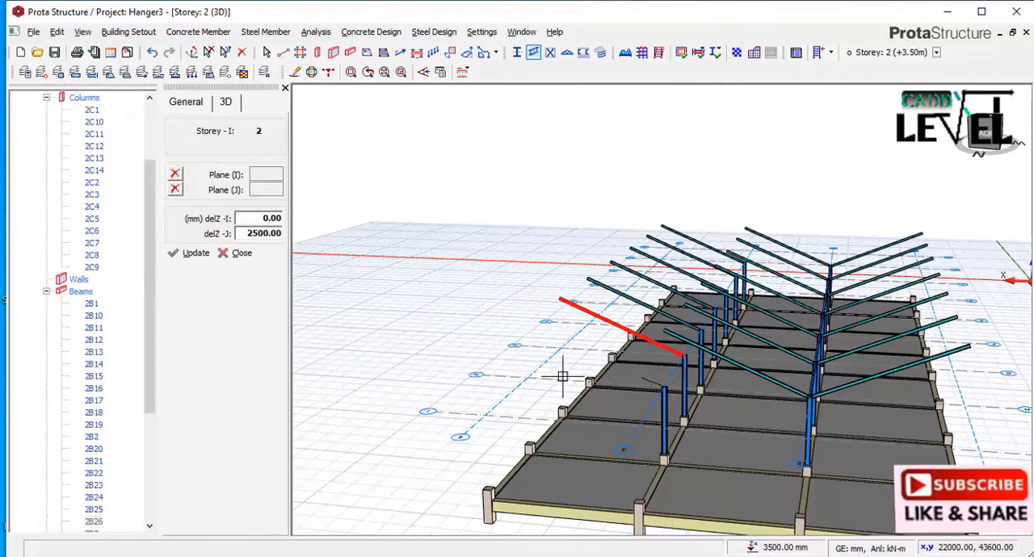
{"action": "left_click", "coordinate": [533, 356]}
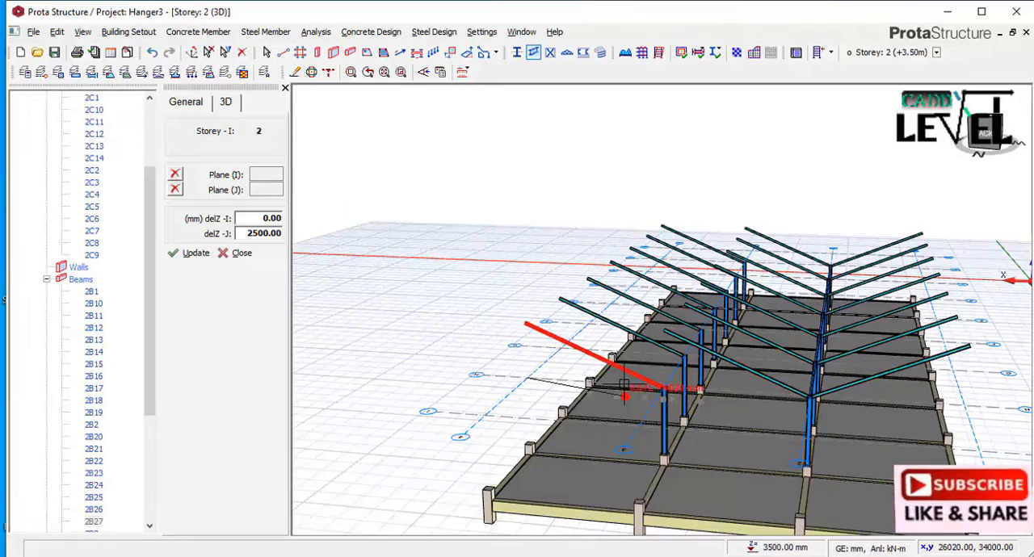
{"action": "key", "text": "Escape"}
Set delZ-J to 0 and insert level steel beams linking the axis 3 column tops from axis B to H.
{"action": "scroll", "coordinate": [524, 361], "scroll_direction": "down", "scroll_amount": 3}
{"action": "middle_click_drag", "start_coordinate": [526, 362], "coordinate": [593, 420]}
{"action": "double_click", "coordinate": [260, 233]}
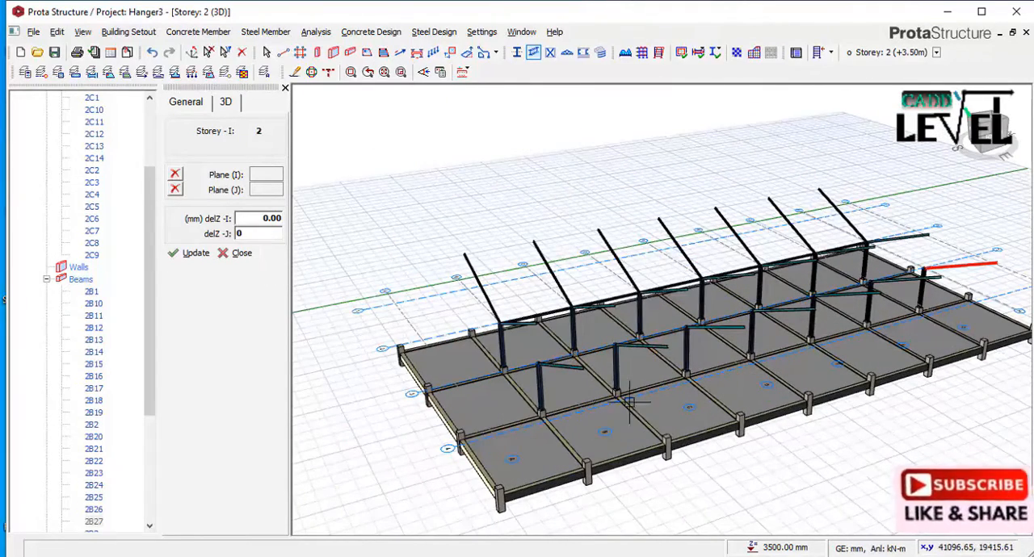
{"action": "key", "text": "BackSpace"}
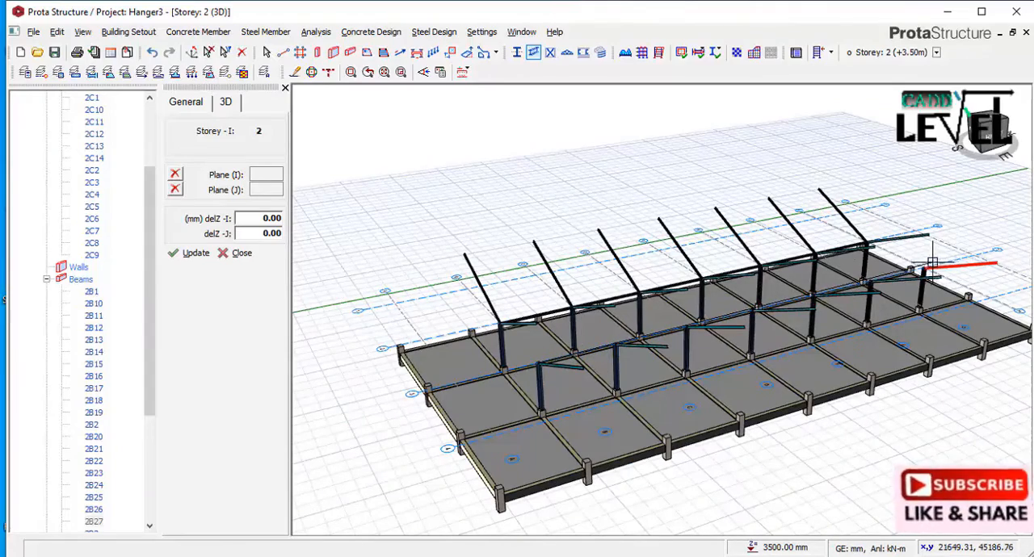
{"action": "left_click", "coordinate": [925, 268]}
{"action": "scroll", "coordinate": [747, 395], "scroll_direction": "up", "scroll_amount": 3}
{"action": "scroll", "coordinate": [747, 395], "scroll_direction": "down", "scroll_amount": 1}
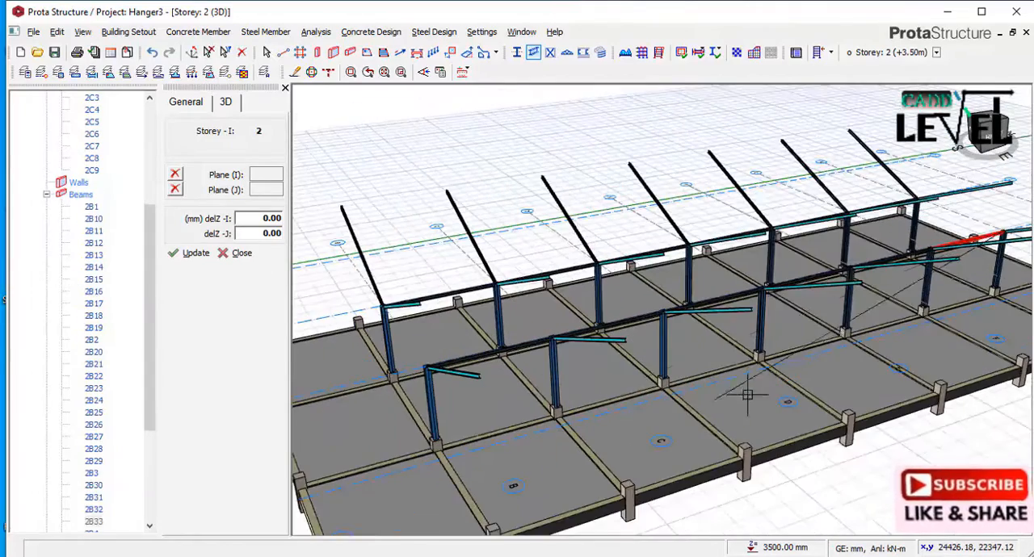
Examine the roof framing and the axis 3 link beams from both ends of the hangar, and end beam insertion.
{"action": "scroll", "coordinate": [634, 359], "scroll_direction": "down", "scroll_amount": 3}
{"action": "middle_click_drag", "start_coordinate": [536, 445], "coordinate": [419, 437]}
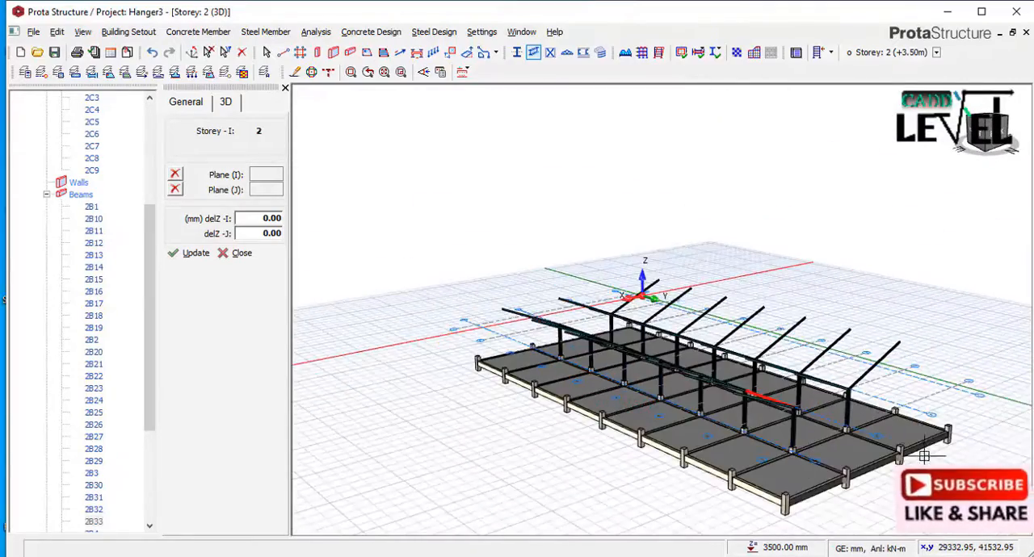
{"action": "scroll", "coordinate": [717, 327], "scroll_direction": "up", "scroll_amount": 2}
{"action": "scroll", "coordinate": [584, 277], "scroll_direction": "down", "scroll_amount": 4}
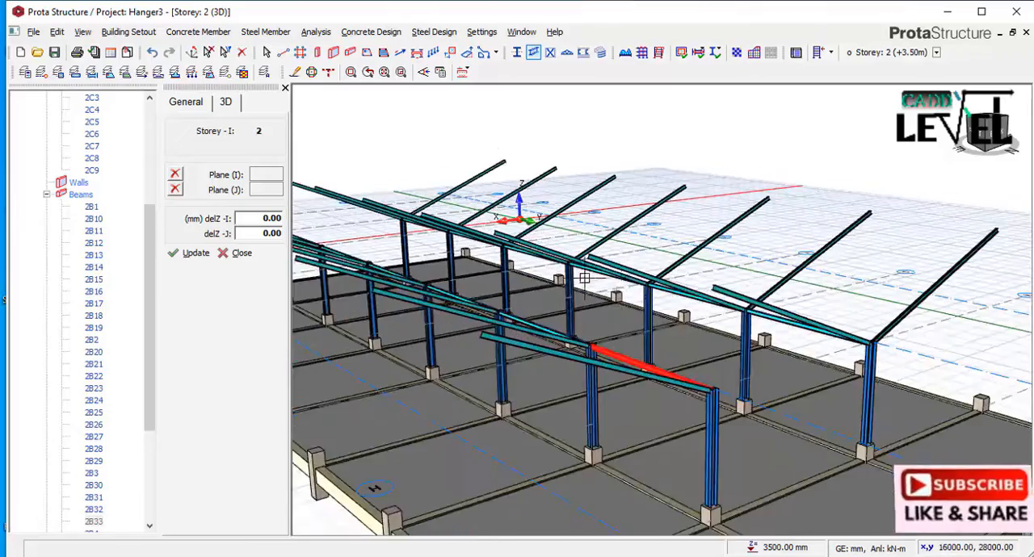
{"action": "middle_click_drag", "start_coordinate": [686, 387], "coordinate": [787, 379]}
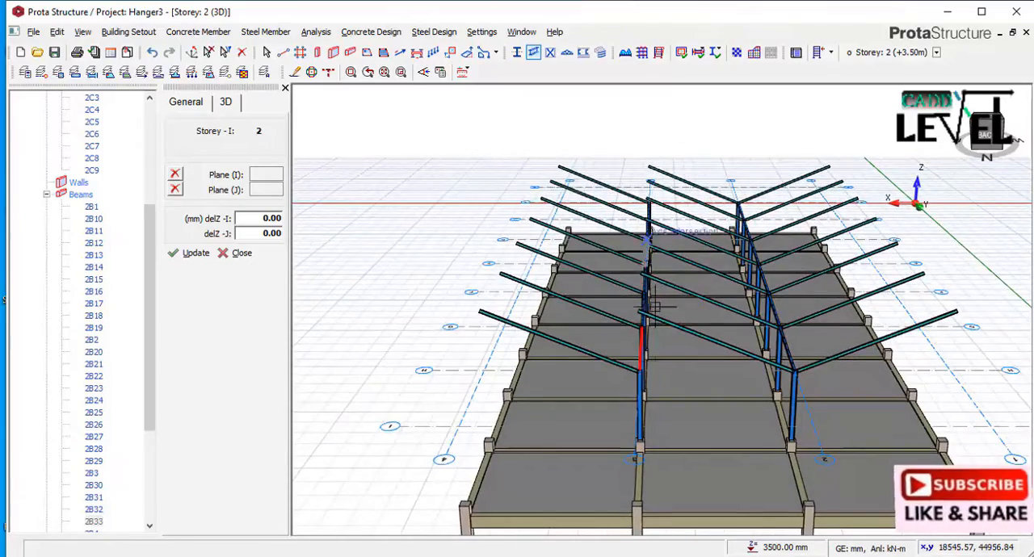
{"action": "middle_click_drag", "start_coordinate": [637, 423], "coordinate": [369, 407]}
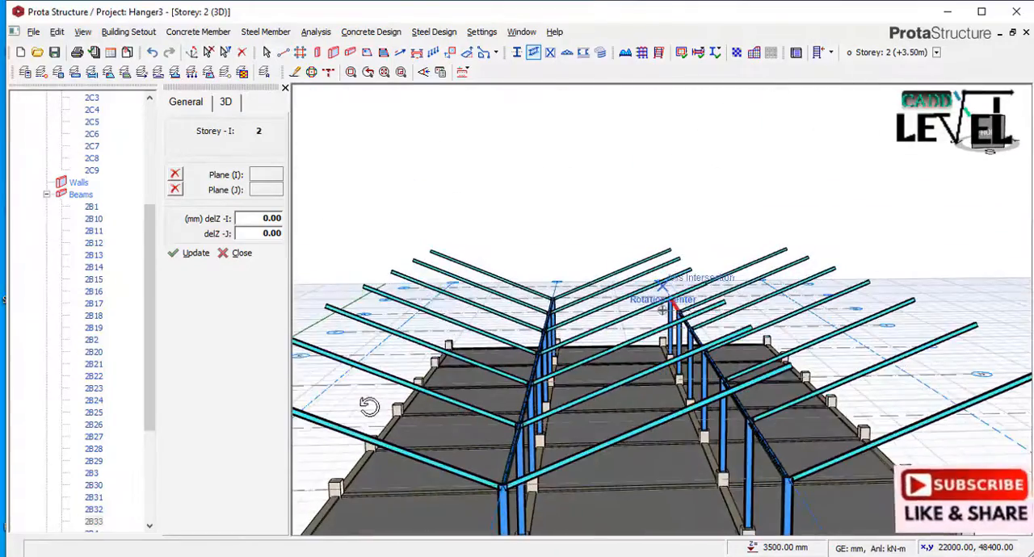
{"action": "left_click", "coordinate": [285, 89]}
Start a steel truss along axis 3, spanning the column tops from axis B to axis H.
{"action": "middle_click_drag", "start_coordinate": [796, 425], "coordinate": [743, 413]}
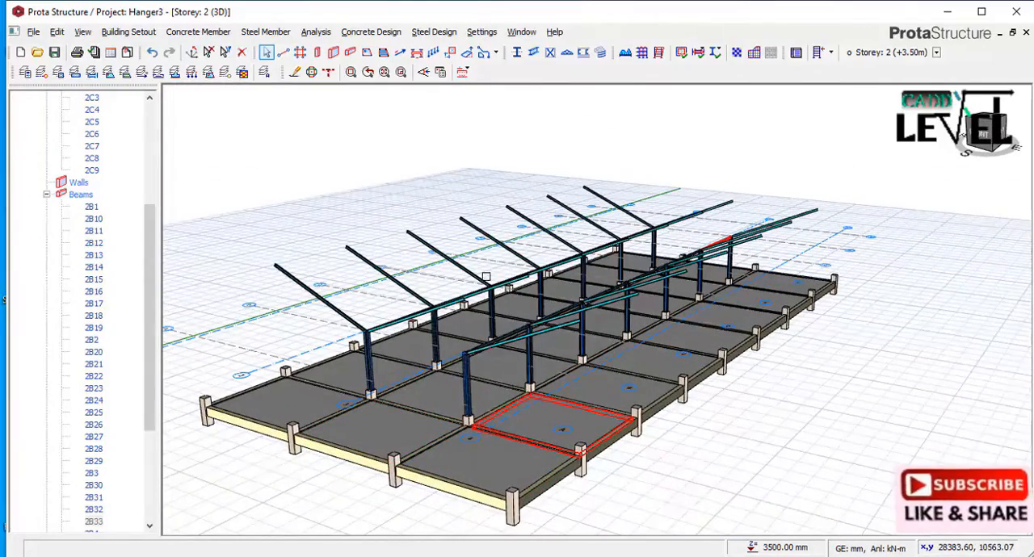
{"action": "left_click", "coordinate": [566, 53]}
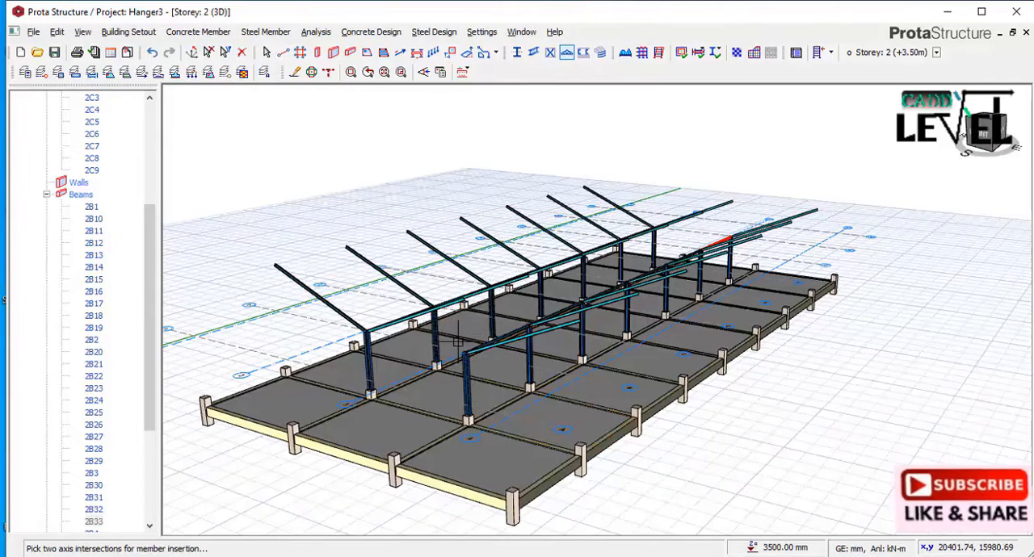
{"action": "scroll", "coordinate": [471, 361], "scroll_direction": "up", "scroll_amount": 2}
{"action": "scroll", "coordinate": [471, 361], "scroll_direction": "up", "scroll_amount": 2}
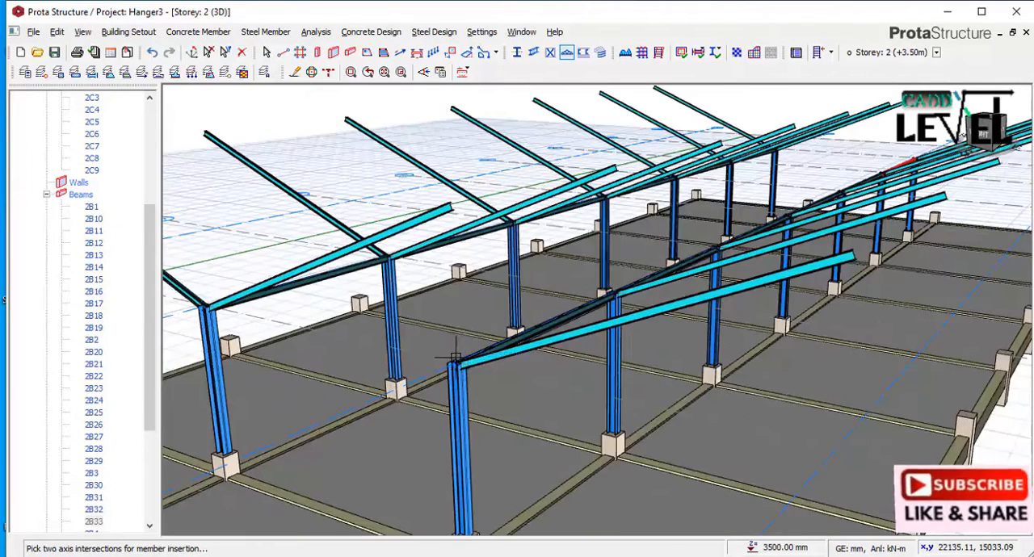
{"action": "scroll", "coordinate": [457, 357], "scroll_direction": "down", "scroll_amount": 5}
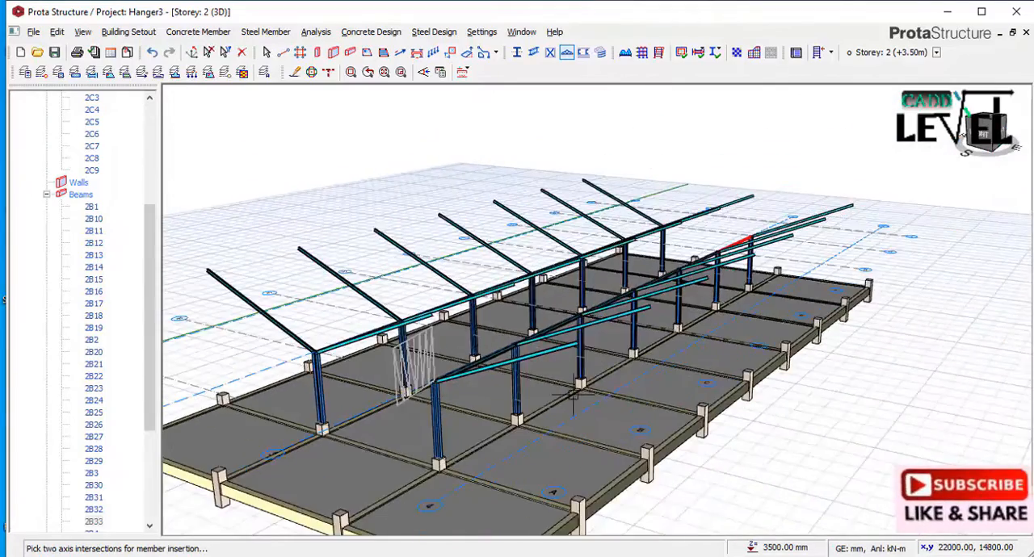
{"action": "scroll", "coordinate": [781, 179], "scroll_direction": "up", "scroll_amount": 3}
{"action": "scroll", "coordinate": [781, 179], "scroll_direction": "up", "scroll_amount": 2}
{"action": "scroll", "coordinate": [745, 195], "scroll_direction": "up", "scroll_amount": 2}
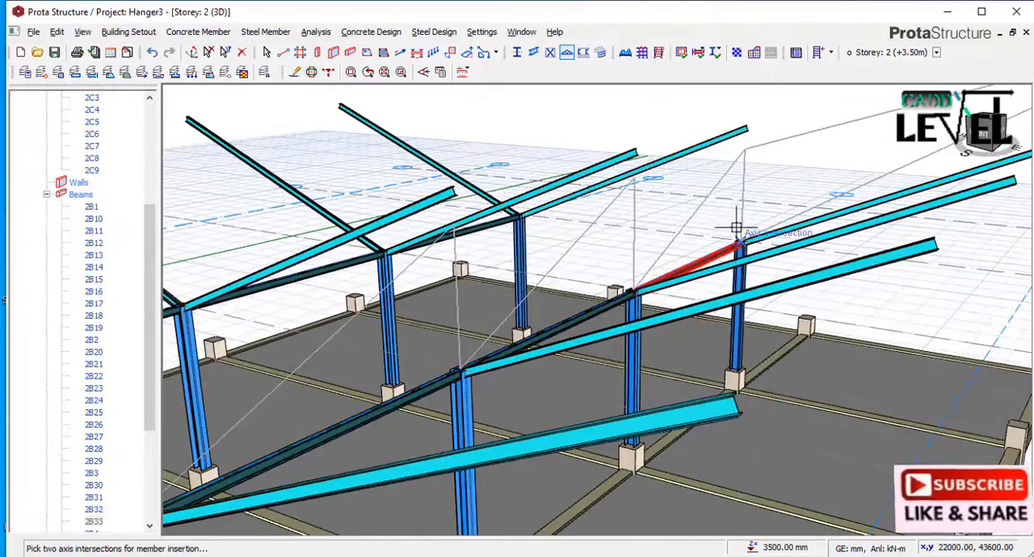
{"action": "scroll", "coordinate": [717, 206], "scroll_direction": "down", "scroll_amount": 3}
{"action": "middle_click_drag", "start_coordinate": [718, 206], "coordinate": [531, 341]}
{"action": "scroll", "coordinate": [639, 291], "scroll_direction": "down", "scroll_amount": 3}
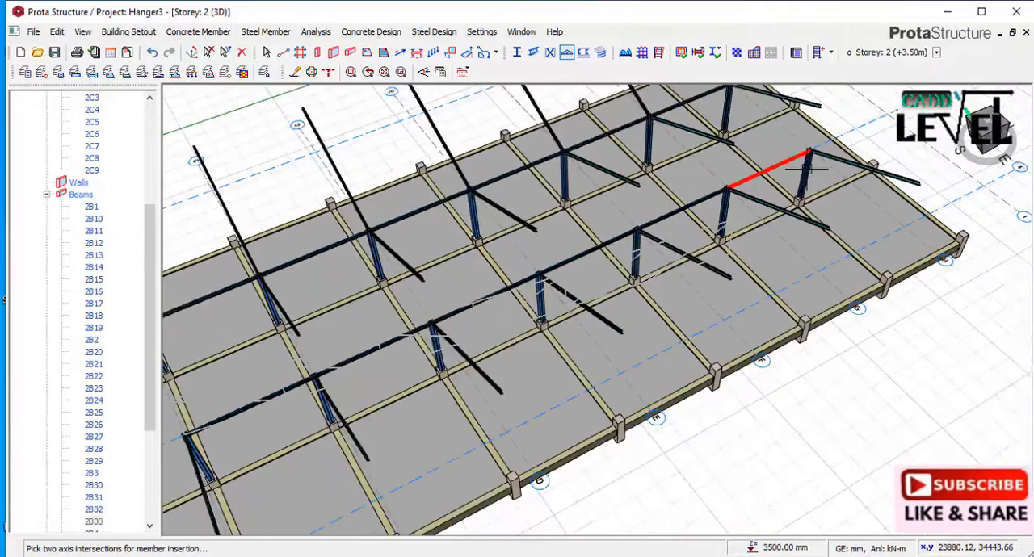
{"action": "scroll", "coordinate": [814, 149], "scroll_direction": "up", "scroll_amount": 2}
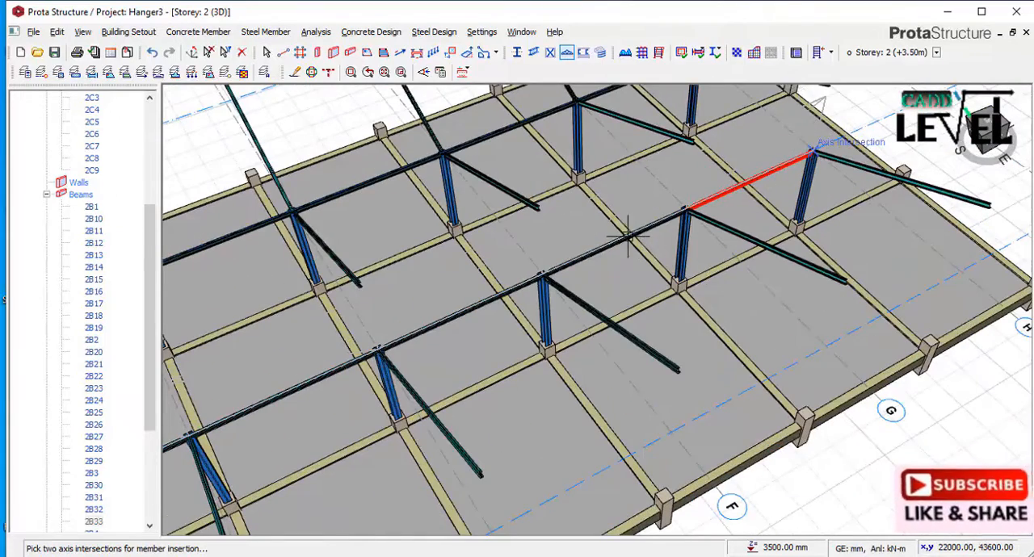
{"action": "left_click", "coordinate": [657, 236]}
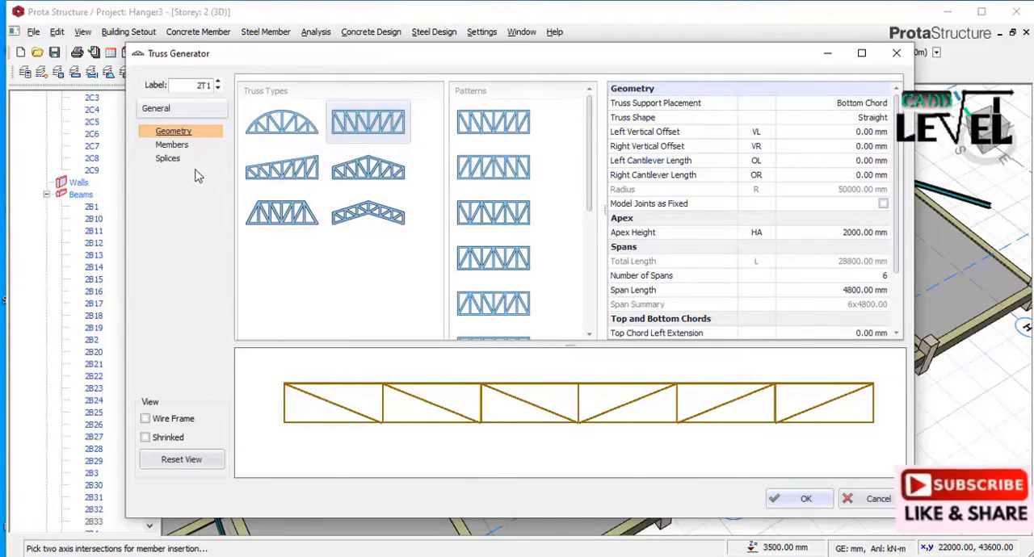
Assign the square hollow section SHHF120X120X8 to the truss's top chord.
{"action": "left_click", "coordinate": [171, 146]}
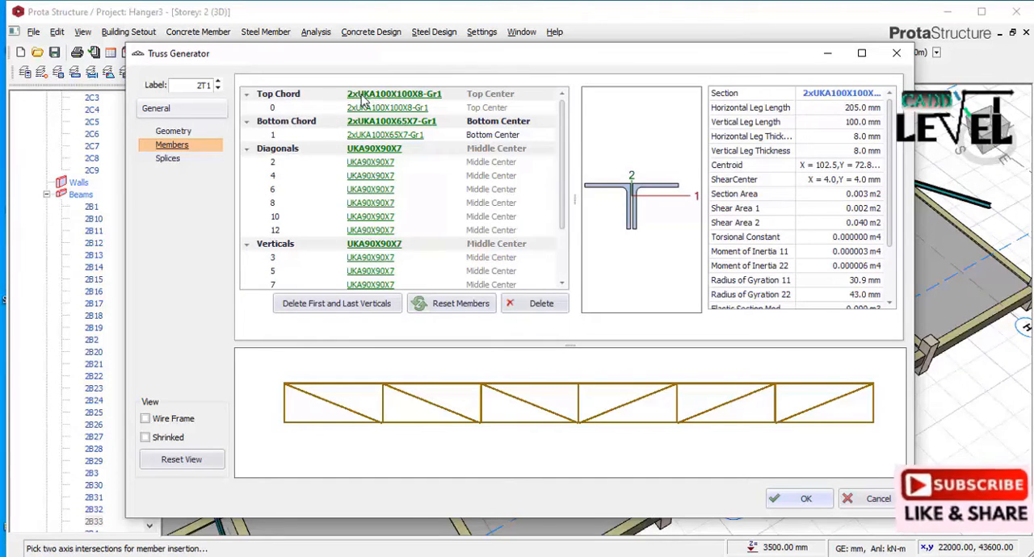
{"action": "left_click", "coordinate": [405, 96]}
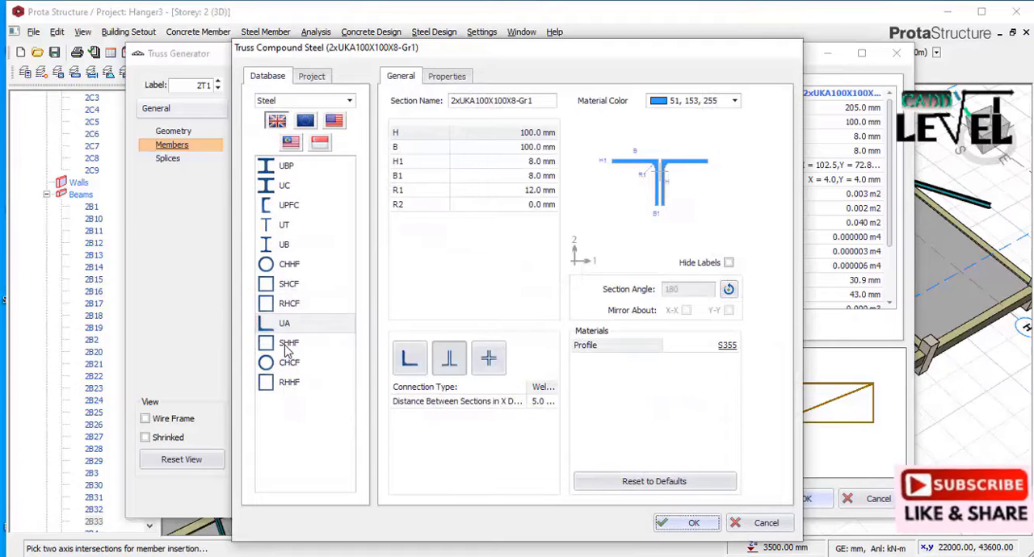
{"action": "left_click", "coordinate": [284, 346]}
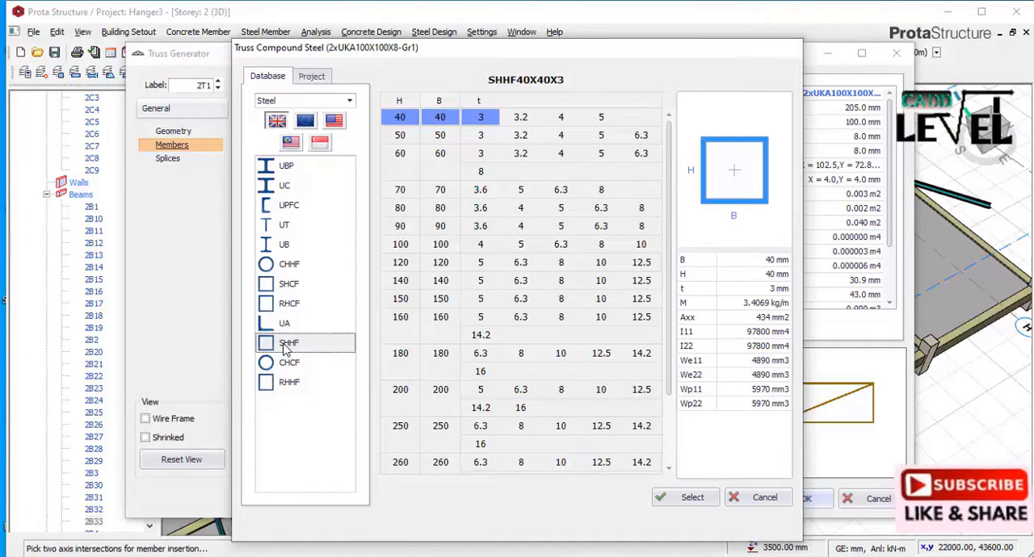
{"action": "left_click", "coordinate": [401, 264]}
{"action": "left_click", "coordinate": [561, 263]}
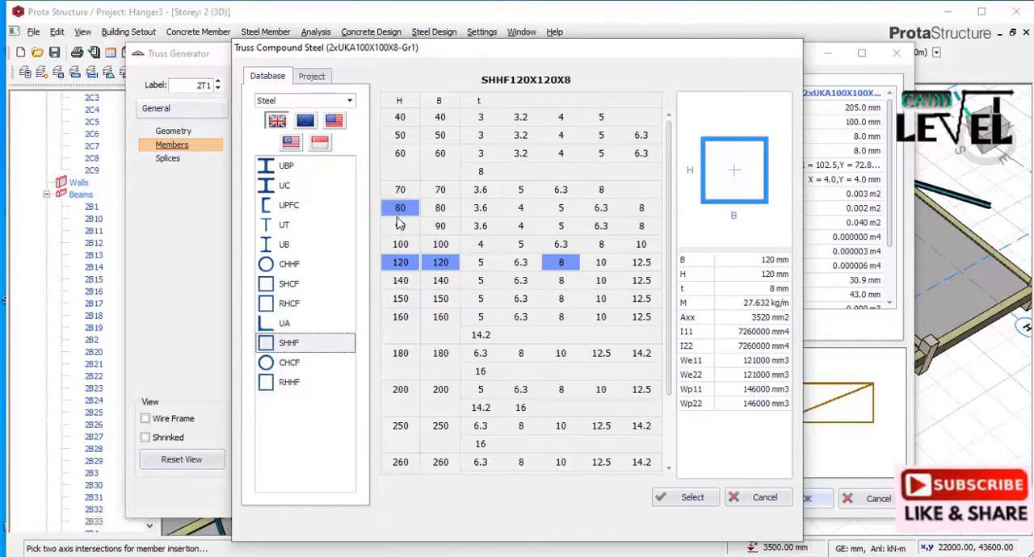
{"action": "left_click", "coordinate": [691, 499]}
{"action": "left_click", "coordinate": [679, 527]}
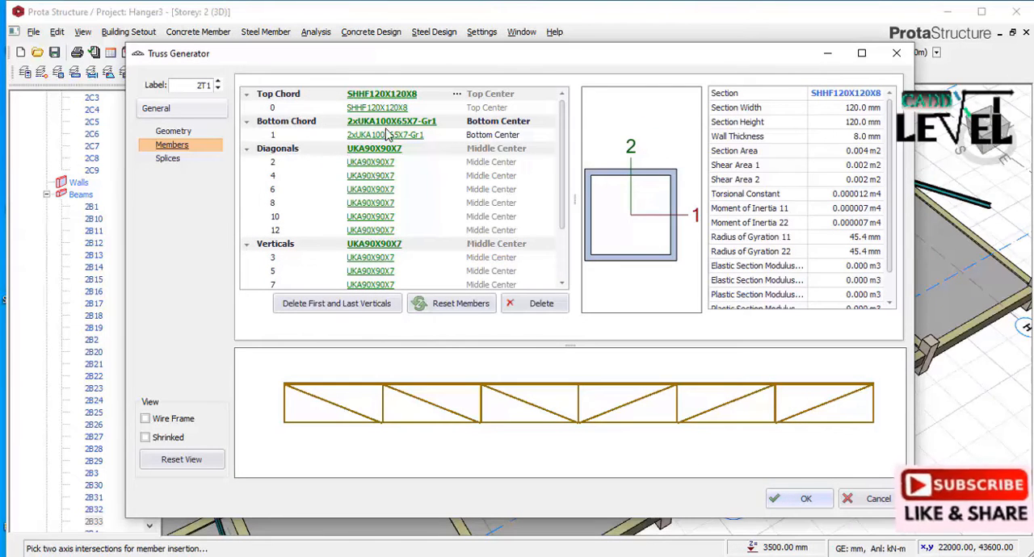
Assign the square hollow section SHHF120X120X8 to the truss's bottom chord.
{"action": "double_click", "coordinate": [386, 134]}
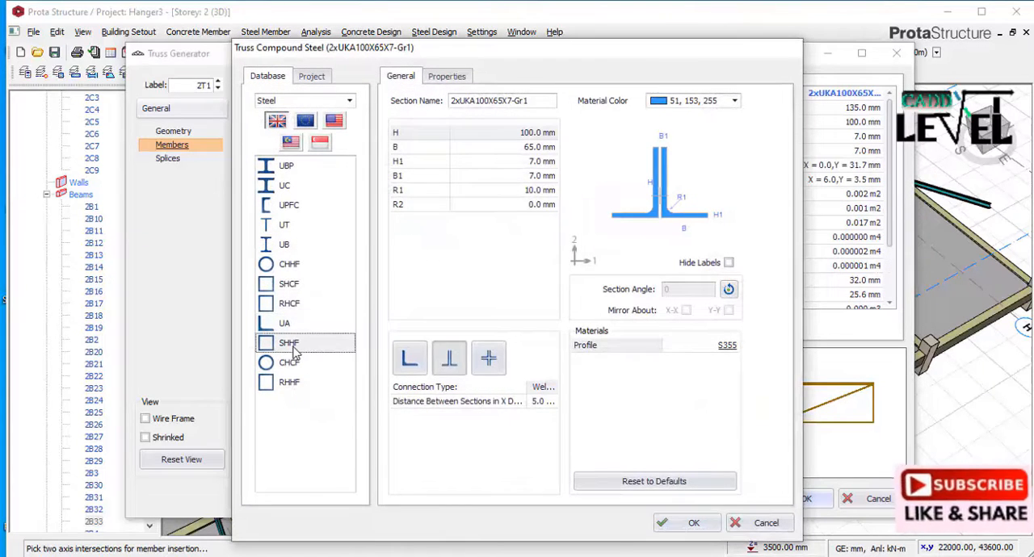
{"action": "left_click", "coordinate": [292, 345]}
{"action": "left_click", "coordinate": [489, 265]}
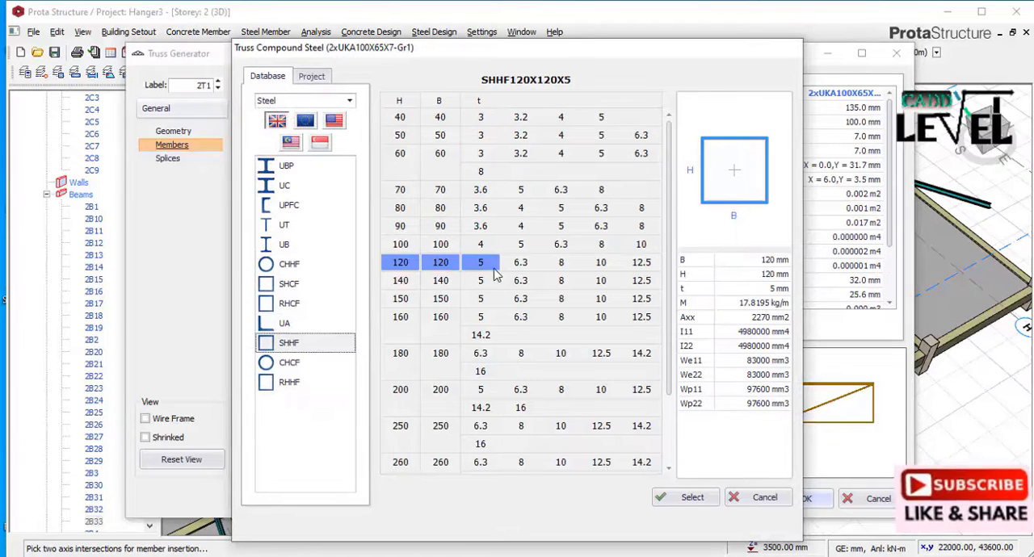
{"action": "left_click", "coordinate": [563, 265]}
{"action": "left_click", "coordinate": [693, 499]}
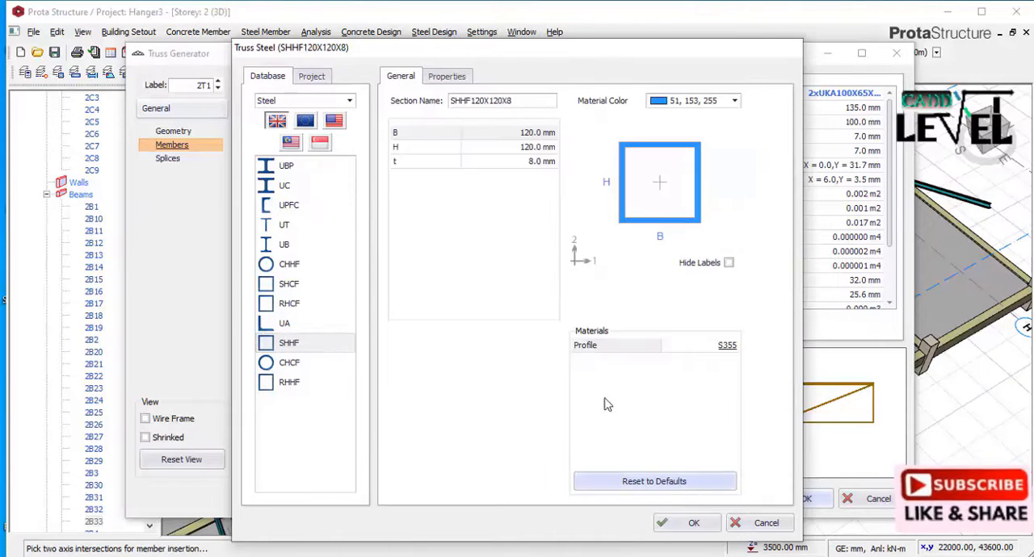
{"action": "left_click", "coordinate": [683, 524]}
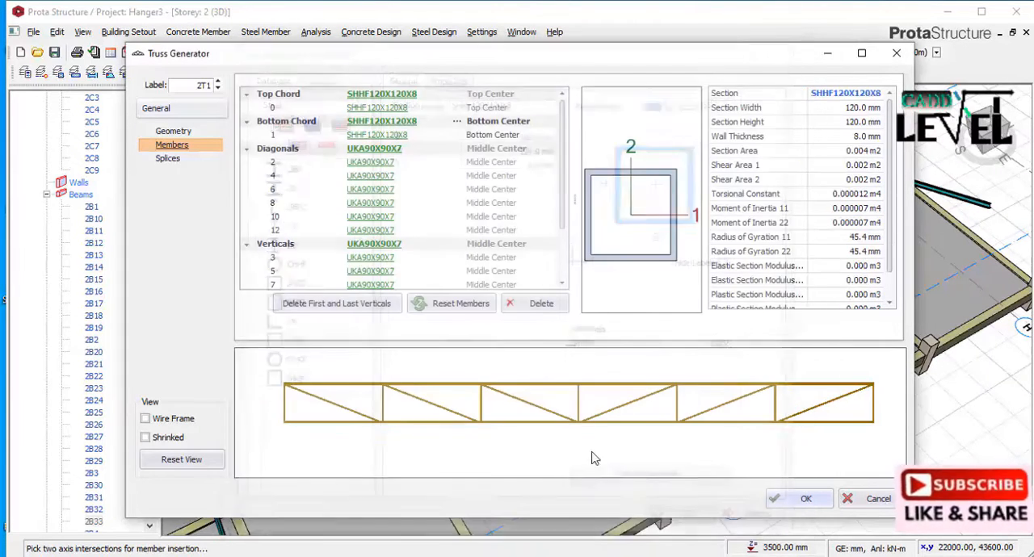
Assign the square hollow section SHHF70X70X5 to all the truss diagonals.
{"action": "left_click", "coordinate": [374, 150]}
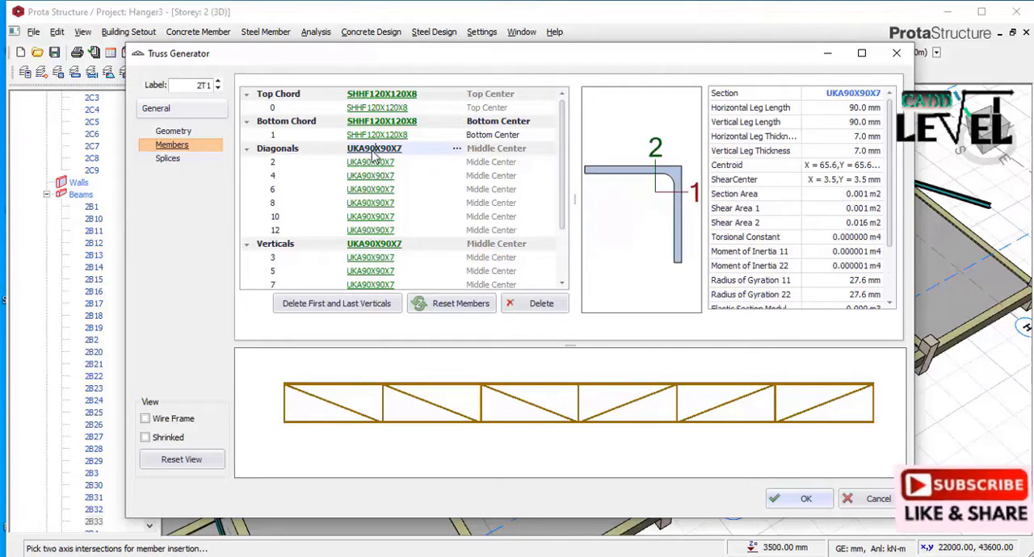
{"action": "left_click", "coordinate": [290, 347]}
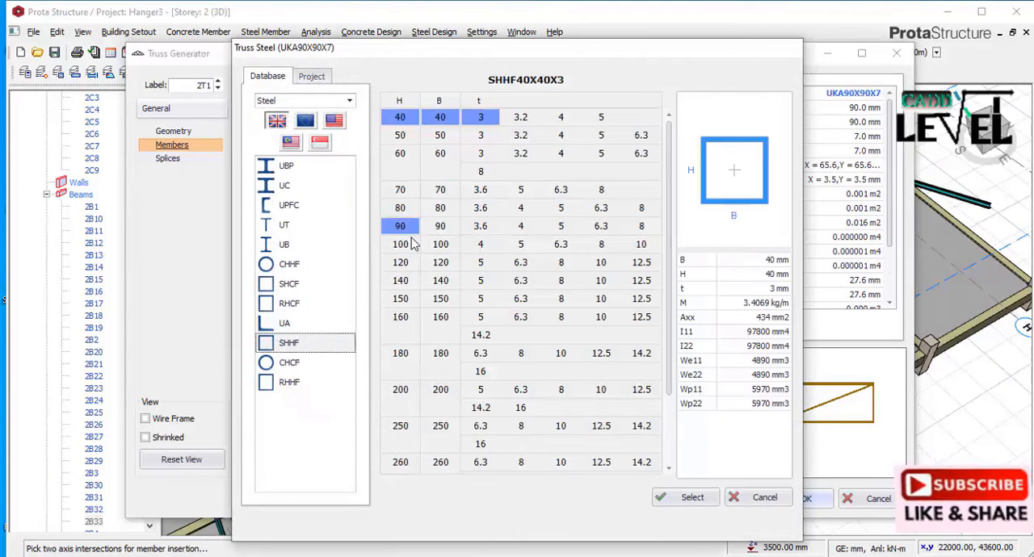
{"action": "left_click", "coordinate": [402, 191]}
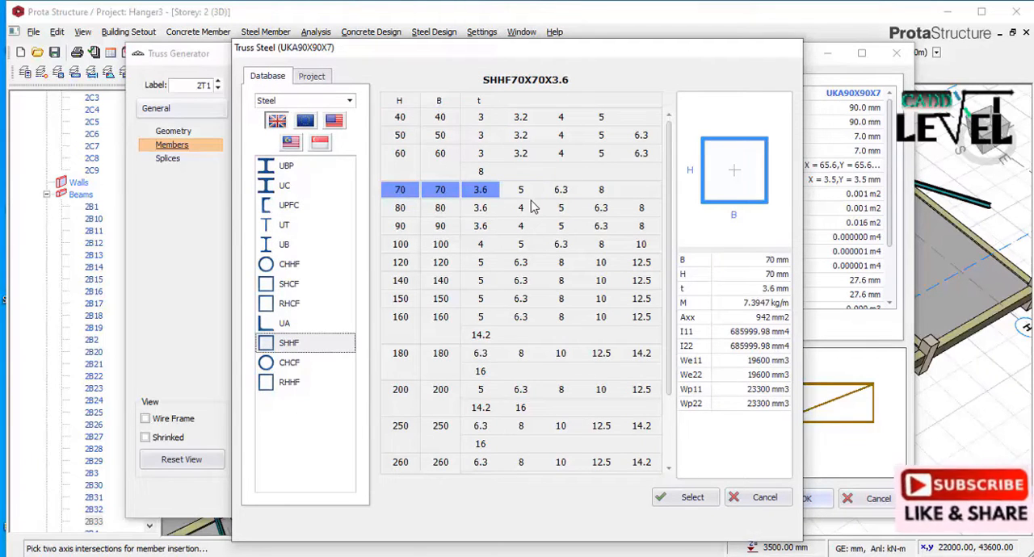
{"action": "left_click", "coordinate": [523, 191]}
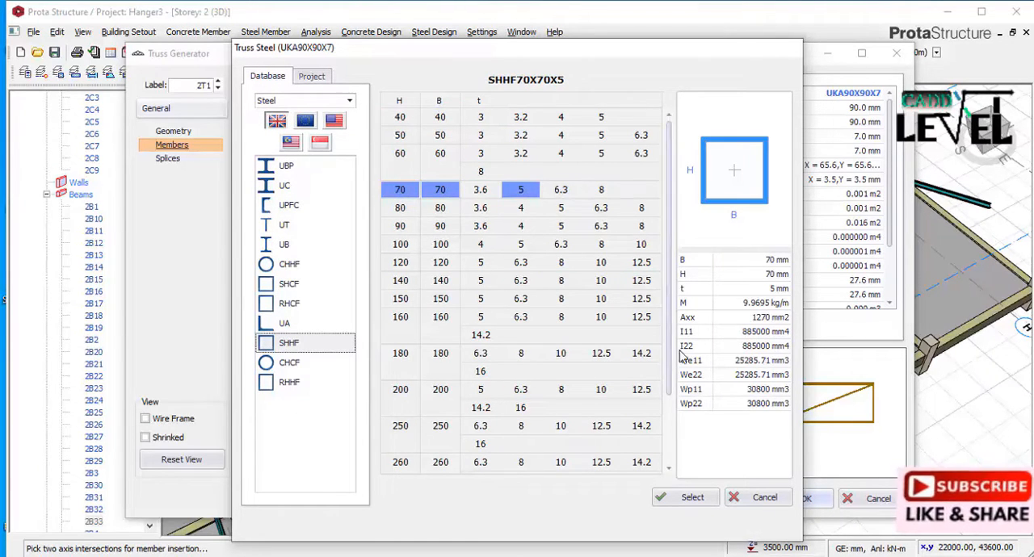
{"action": "left_click", "coordinate": [700, 501]}
{"action": "left_click", "coordinate": [686, 521]}
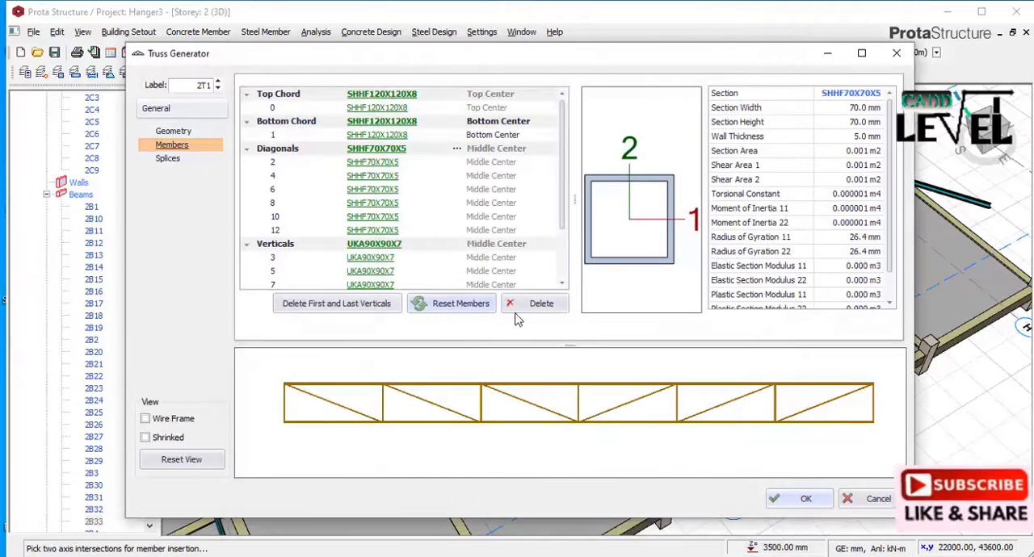
Assign the square hollow section SHHF70X70X5 to all the truss verticals.
{"action": "left_click", "coordinate": [370, 245]}
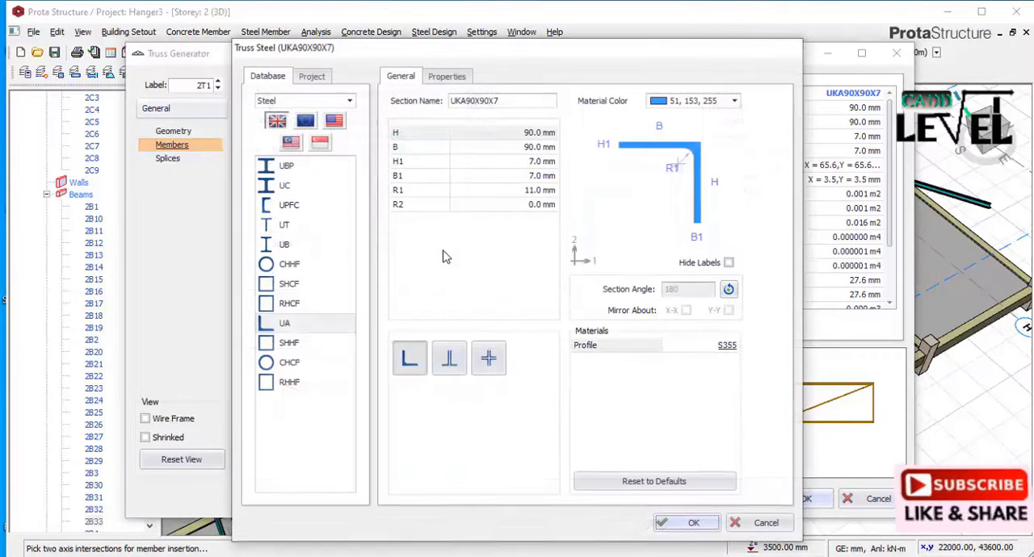
{"action": "left_click", "coordinate": [289, 346]}
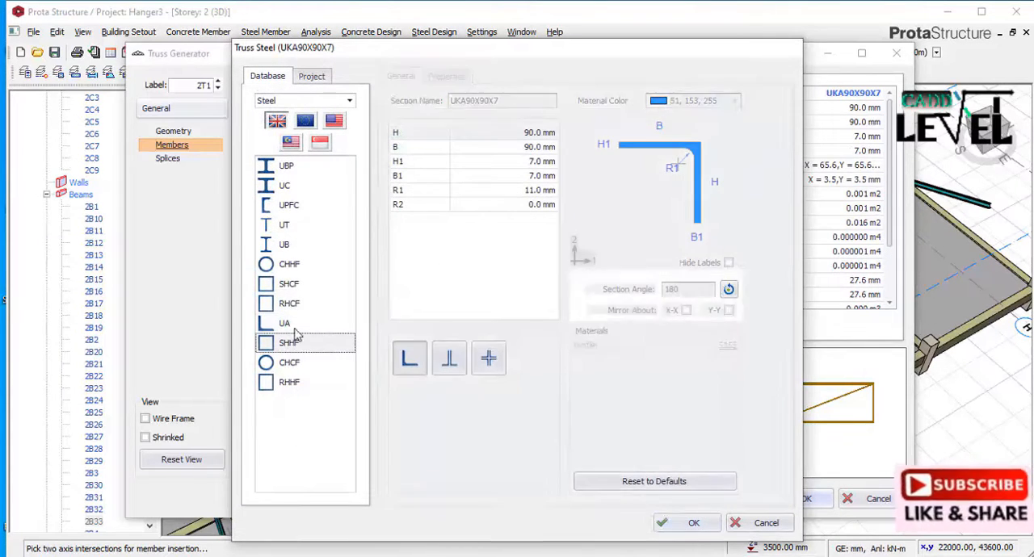
{"action": "left_click", "coordinate": [408, 194]}
{"action": "left_click", "coordinate": [520, 191]}
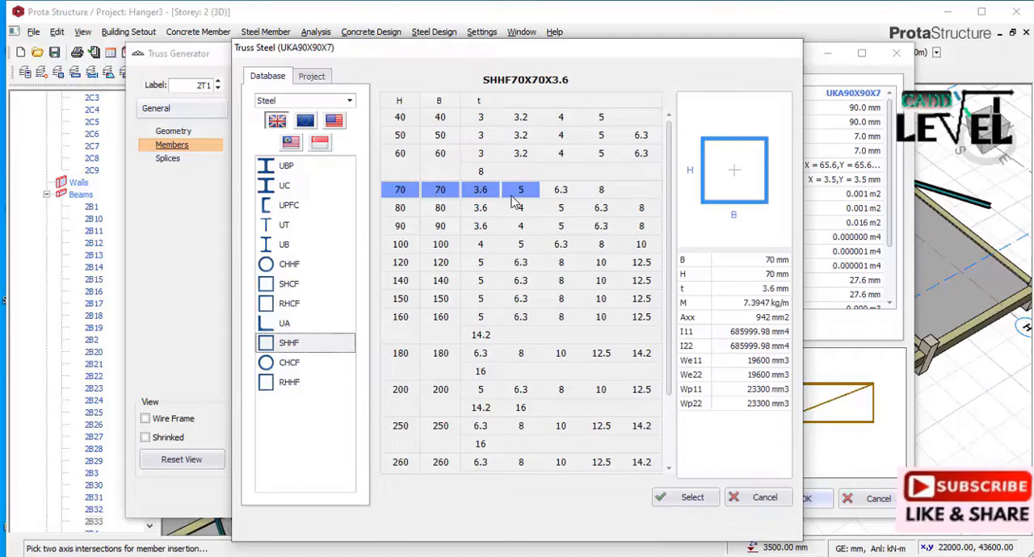
{"action": "left_click", "coordinate": [679, 505]}
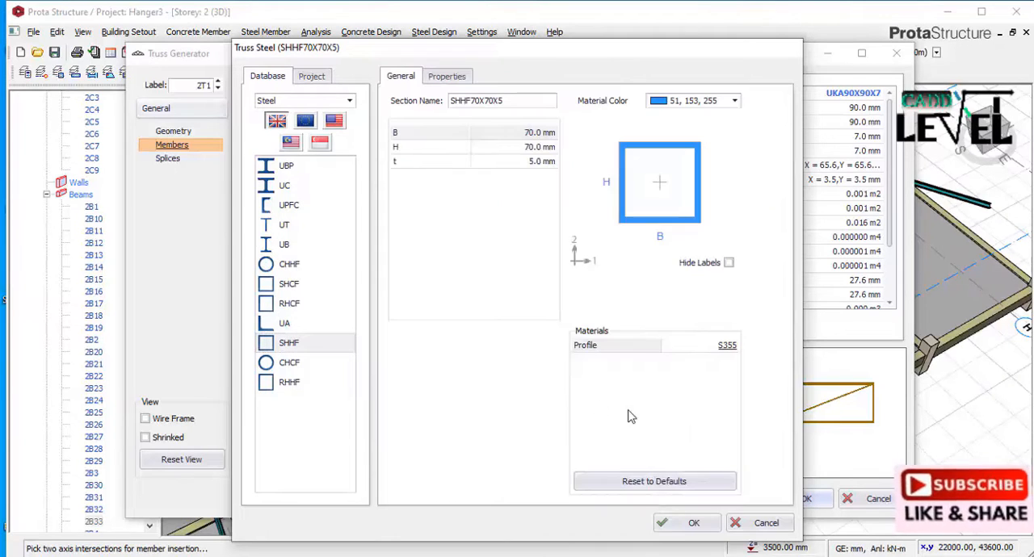
{"action": "left_click", "coordinate": [685, 525]}
{"action": "scroll", "coordinate": [408, 243], "scroll_direction": "down", "scroll_amount": 2}
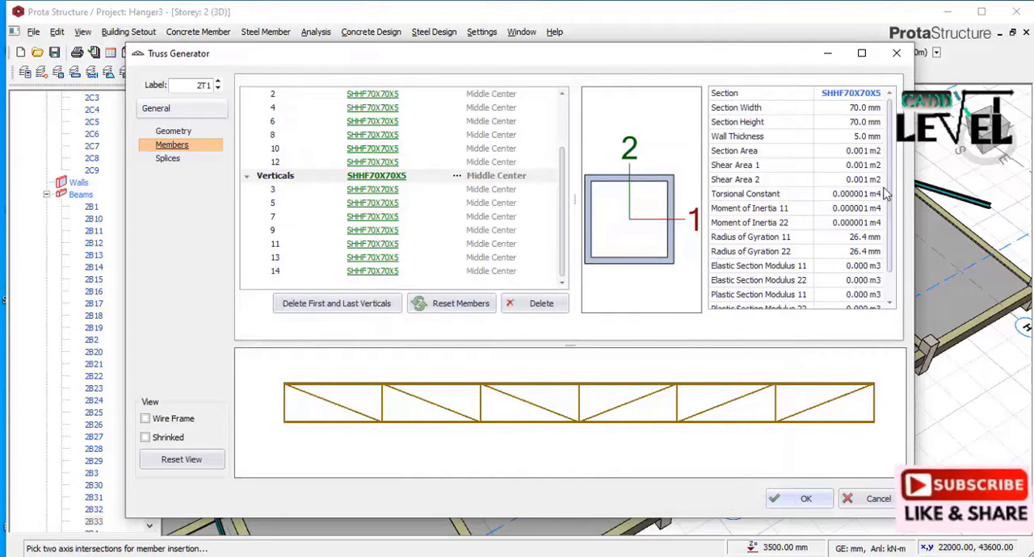
Return to the truss's geometry settings and set the number of spans to 15.
{"action": "left_click", "coordinate": [178, 132]}
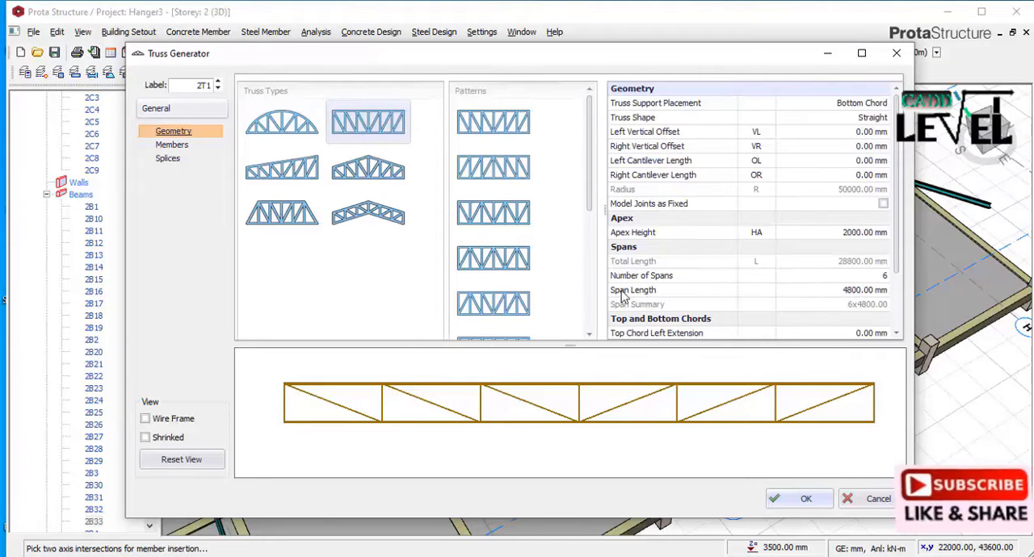
{"action": "left_click", "coordinate": [872, 280]}
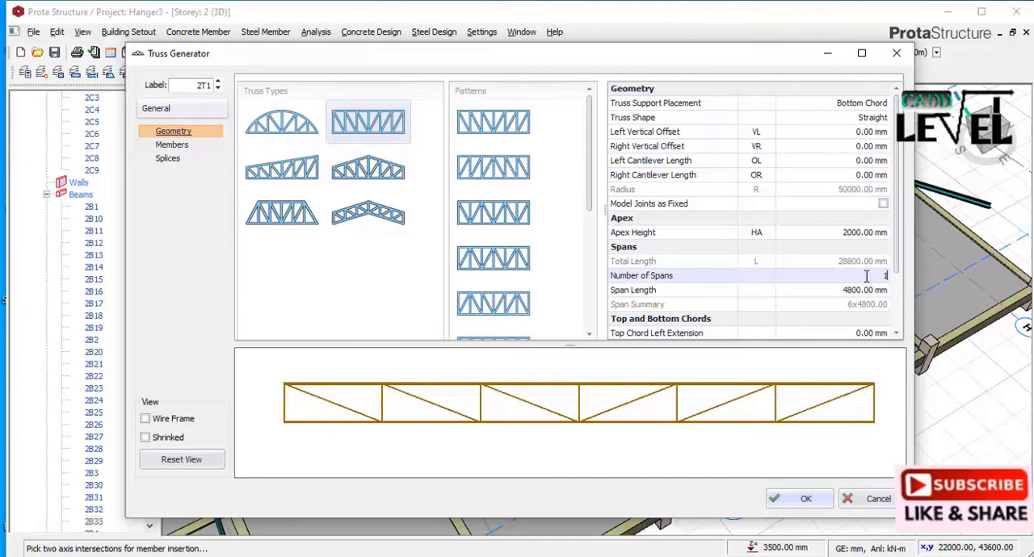
{"action": "type", "text": "15"}
{"action": "left_click", "coordinate": [864, 292]}
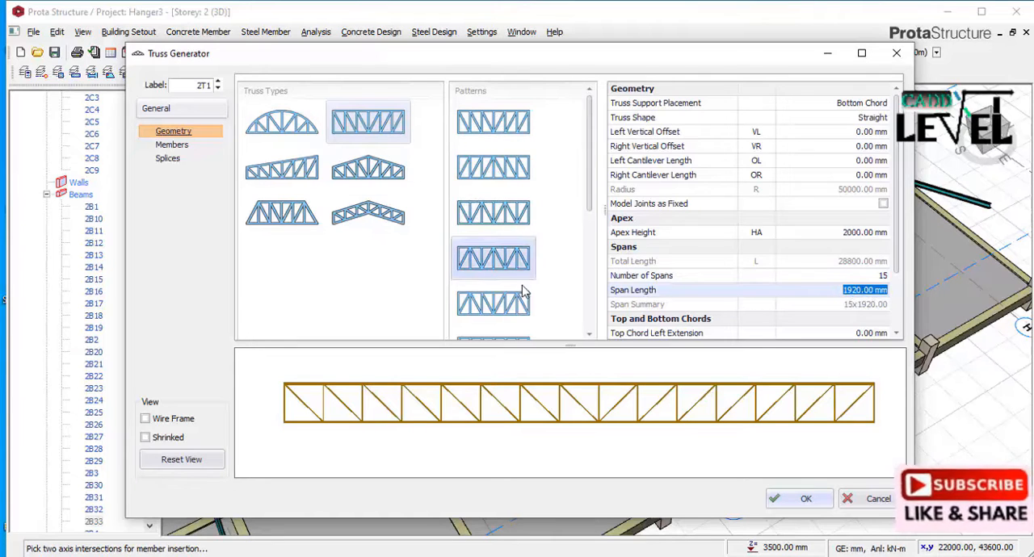
Apply the fourth truss pattern, with alternating diagonals and verticals, and divide the truss into 15 spans.
{"action": "left_click", "coordinate": [512, 260]}
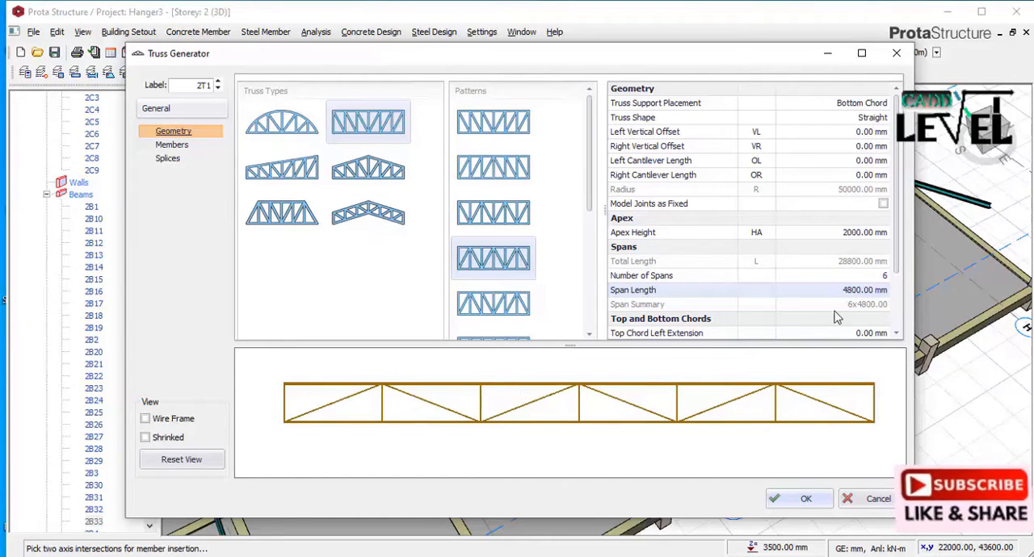
{"action": "left_click", "coordinate": [873, 276]}
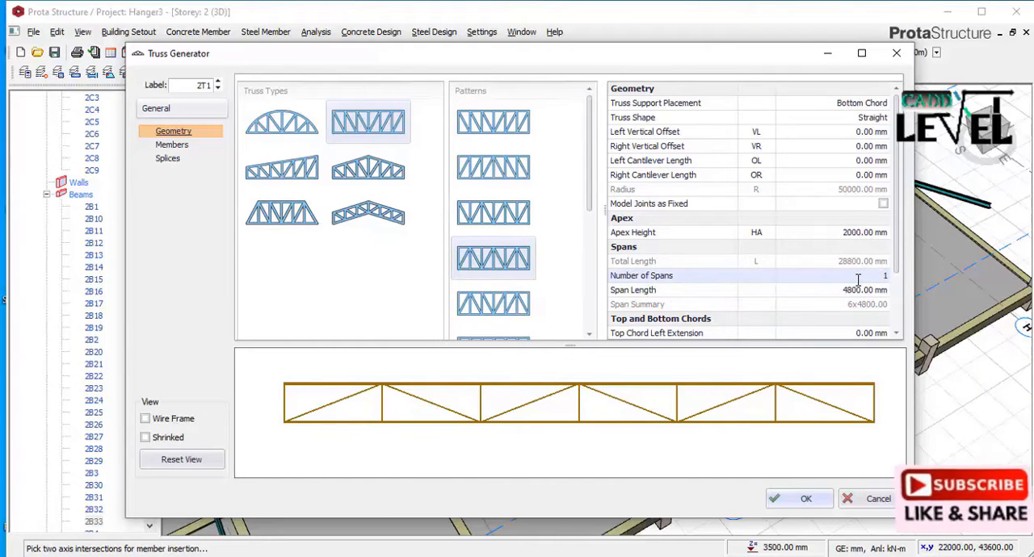
{"action": "left_click", "coordinate": [865, 292]}
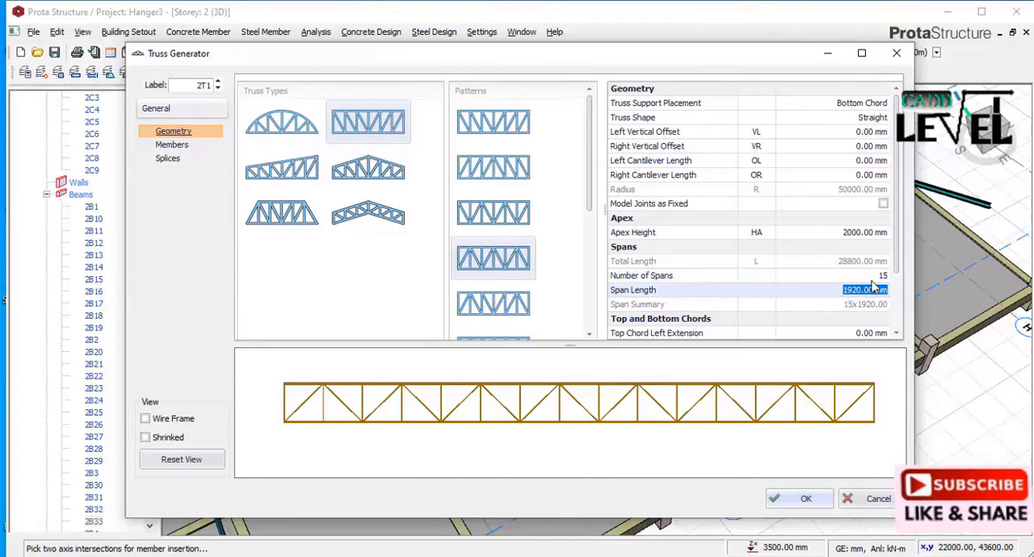
Increase the truss's number of spans to 19.
{"action": "left_click", "coordinate": [870, 278]}
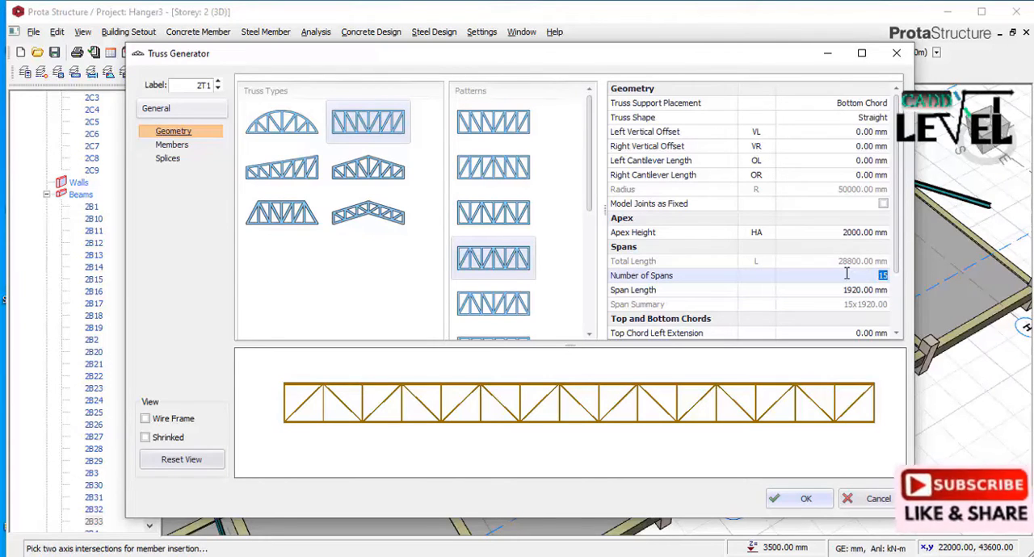
{"action": "type", "text": "19"}
{"action": "left_click", "coordinate": [867, 293]}
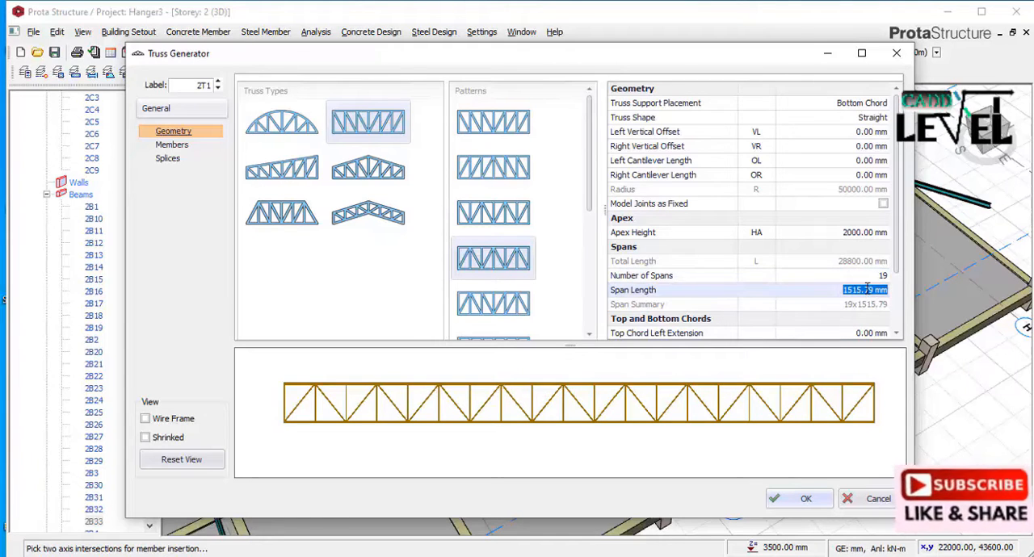
Set the truss's number of spans to 20.
{"action": "left_click", "coordinate": [878, 277]}
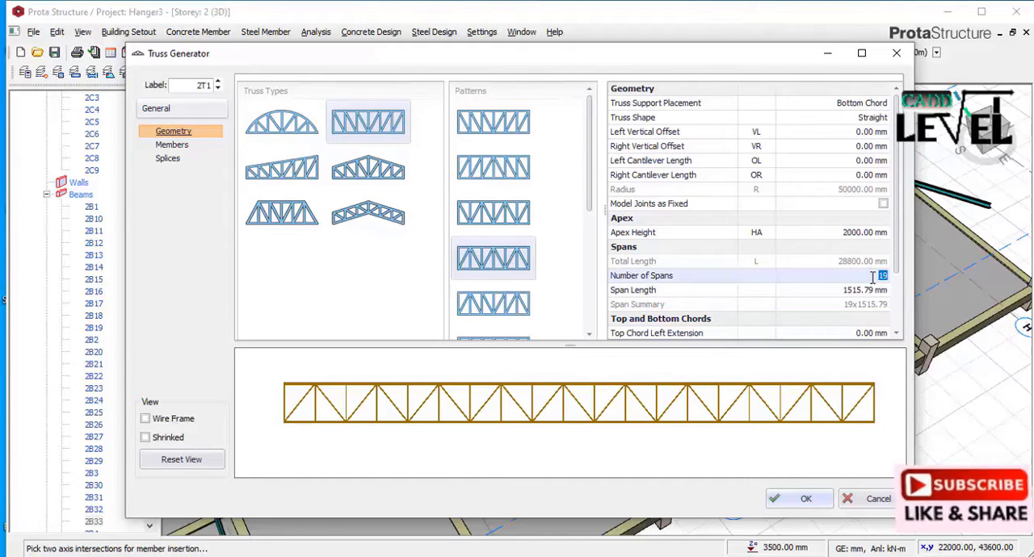
{"action": "type", "text": "20"}
{"action": "left_click", "coordinate": [871, 292]}
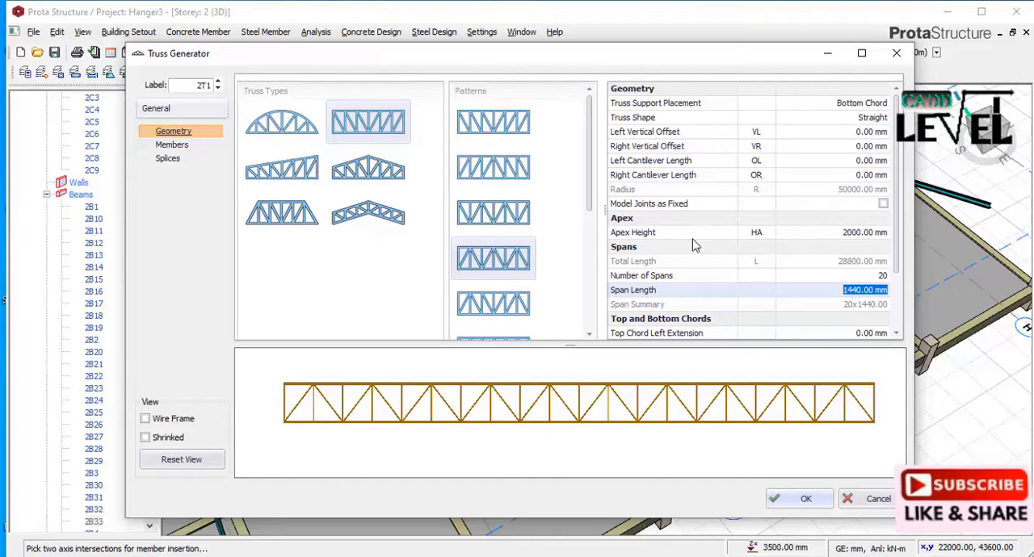
Set the truss's apex height to 2300 mm and apply the truss settings to the model.
{"action": "left_click", "coordinate": [841, 234]}
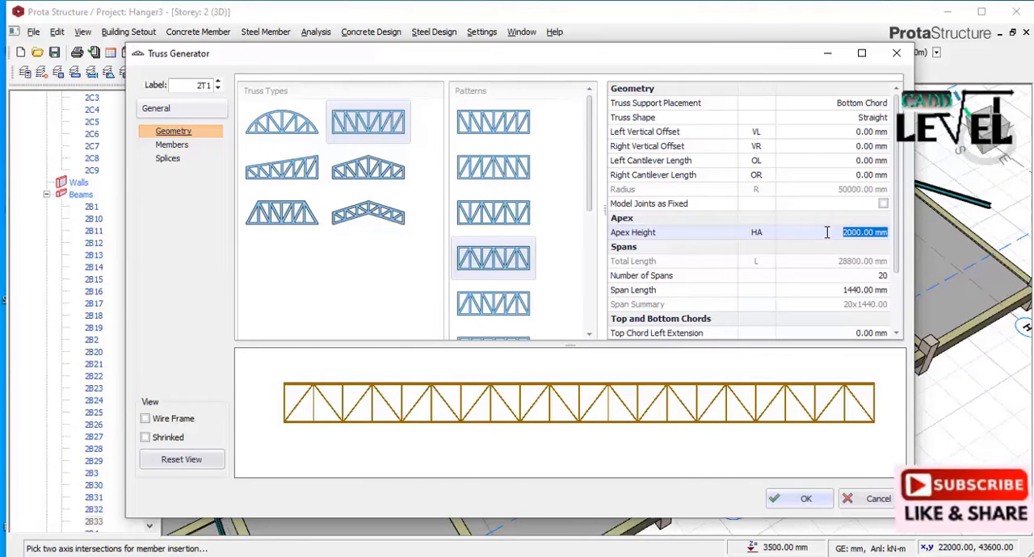
{"action": "type", "text": "2"}
{"action": "left_click", "coordinate": [835, 260]}
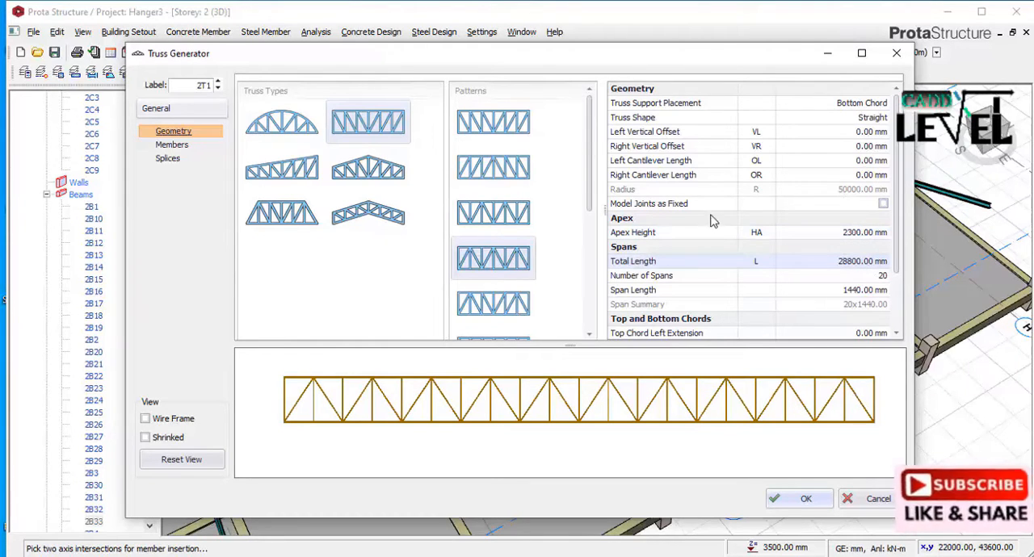
{"action": "scroll", "coordinate": [859, 252], "scroll_direction": "down", "scroll_amount": 2}
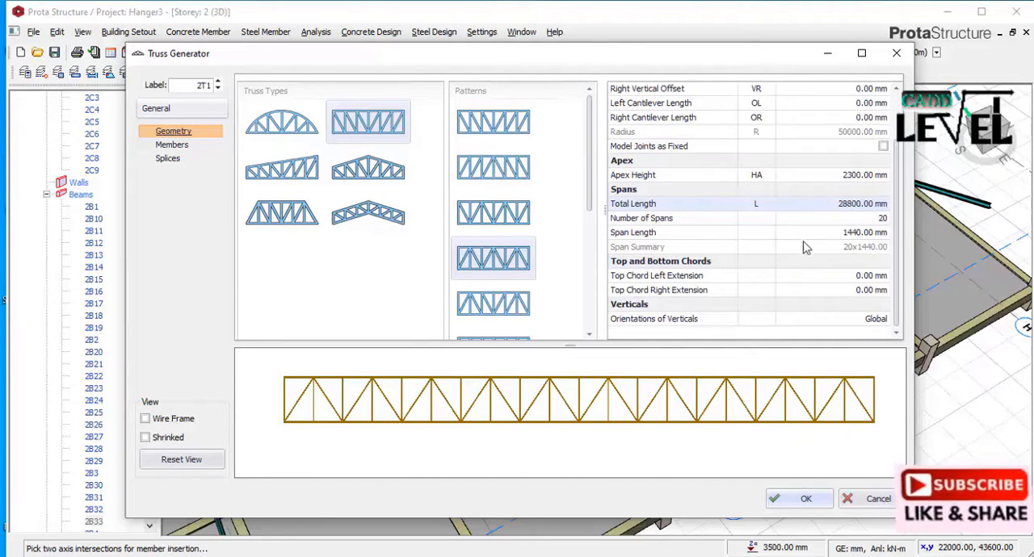
{"action": "scroll", "coordinate": [804, 248], "scroll_direction": "up", "scroll_amount": 2}
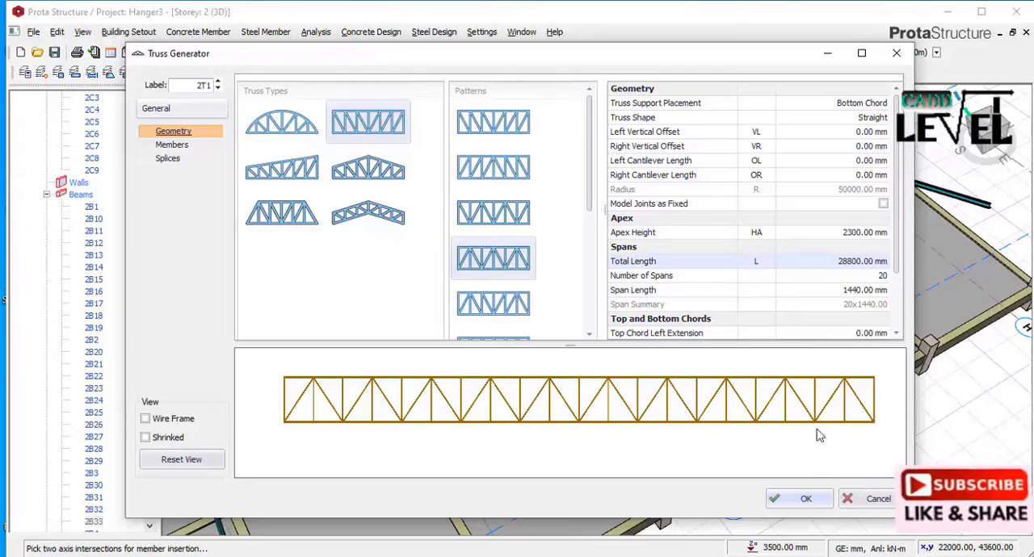
{"action": "left_click", "coordinate": [798, 497]}
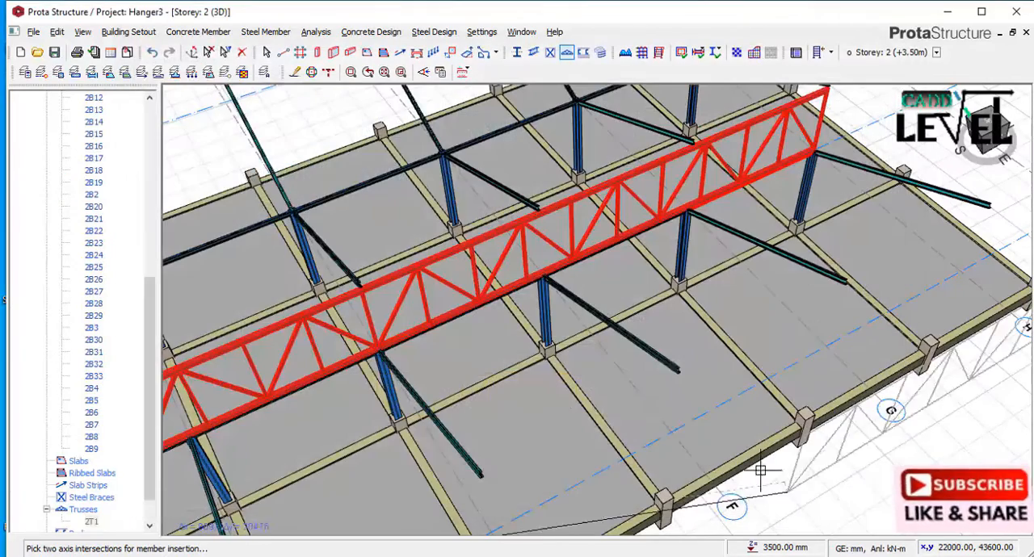
Examine the truss along axis 3 and how it meets the columns and sloped roof beams from several angles.
{"action": "scroll", "coordinate": [732, 334], "scroll_direction": "down", "scroll_amount": 4}
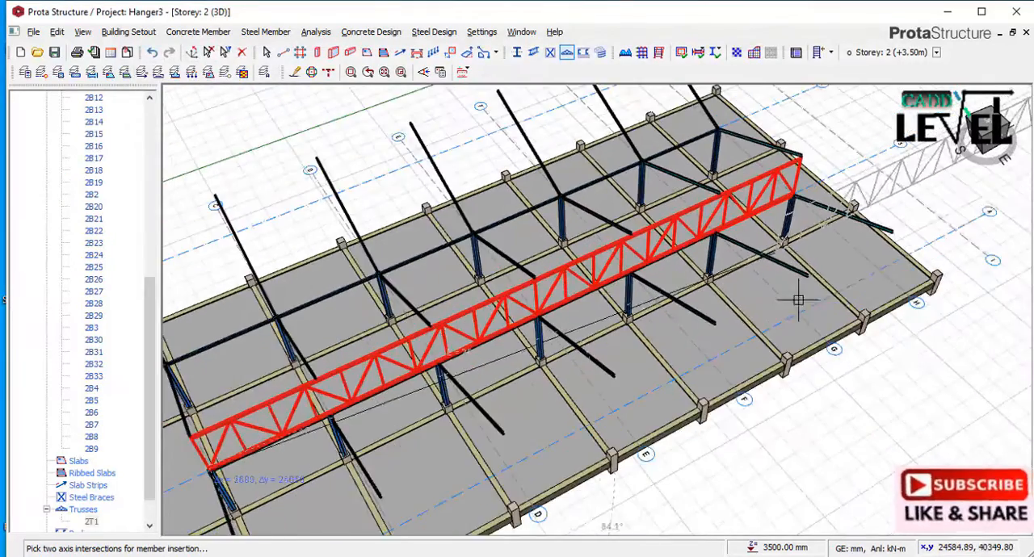
{"action": "scroll", "coordinate": [900, 343], "scroll_direction": "down", "scroll_amount": 5}
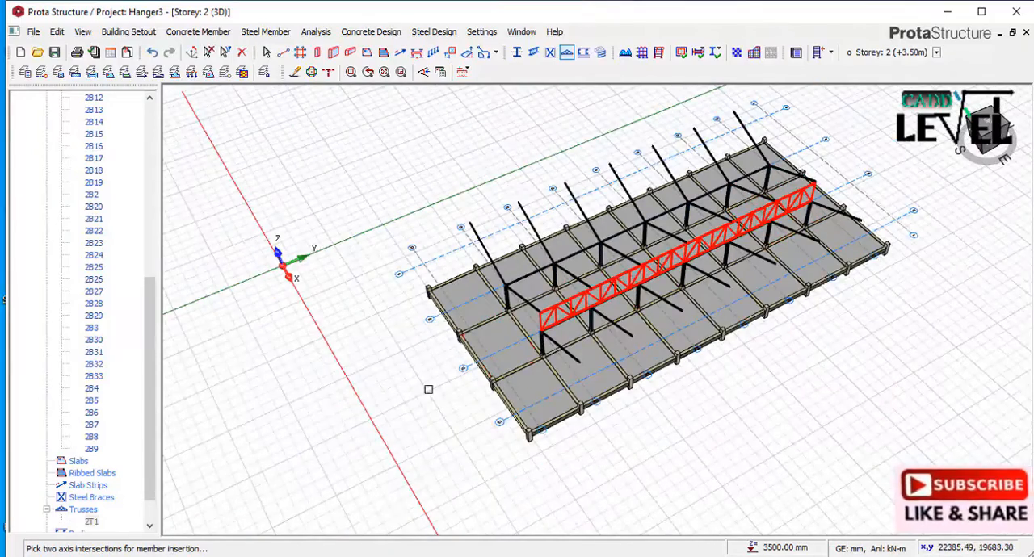
{"action": "scroll", "coordinate": [557, 350], "scroll_direction": "up", "scroll_amount": 5}
{"action": "middle_click_drag", "start_coordinate": [558, 351], "coordinate": [601, 232], "text": "ctrl"}
{"action": "scroll", "coordinate": [601, 231], "scroll_direction": "up", "scroll_amount": 5}
{"action": "scroll", "coordinate": [628, 238], "scroll_direction": "down", "scroll_amount": 2}
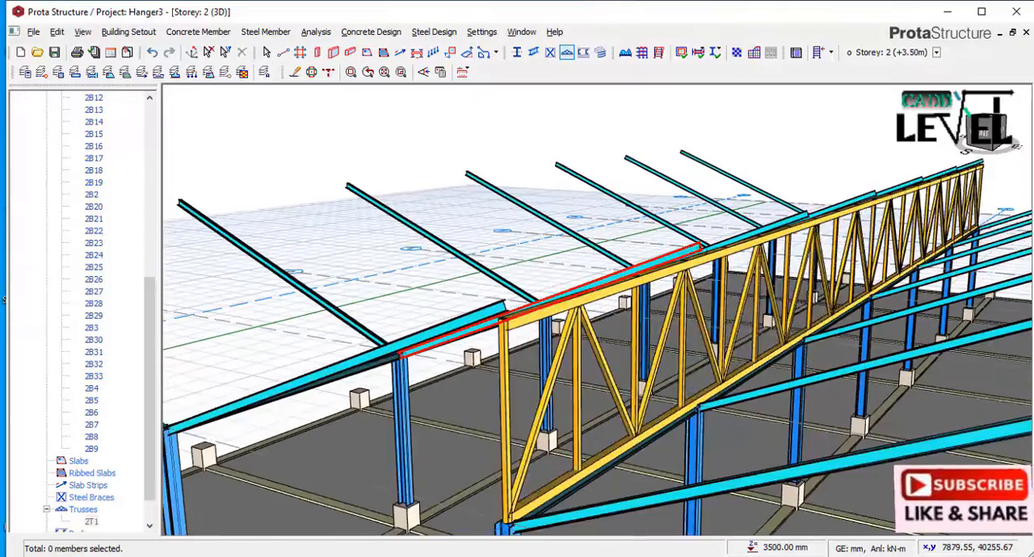
{"action": "scroll", "coordinate": [840, 224], "scroll_direction": "down", "scroll_amount": 3}
{"action": "middle_click_drag", "start_coordinate": [465, 420], "coordinate": [654, 437], "text": "ctrl"}
{"action": "scroll", "coordinate": [490, 466], "scroll_direction": "down", "scroll_amount": 4}
Start inserting purlins across the outer row of sloped roof beams on the side away from the truss.
{"action": "left_click", "coordinate": [583, 51]}
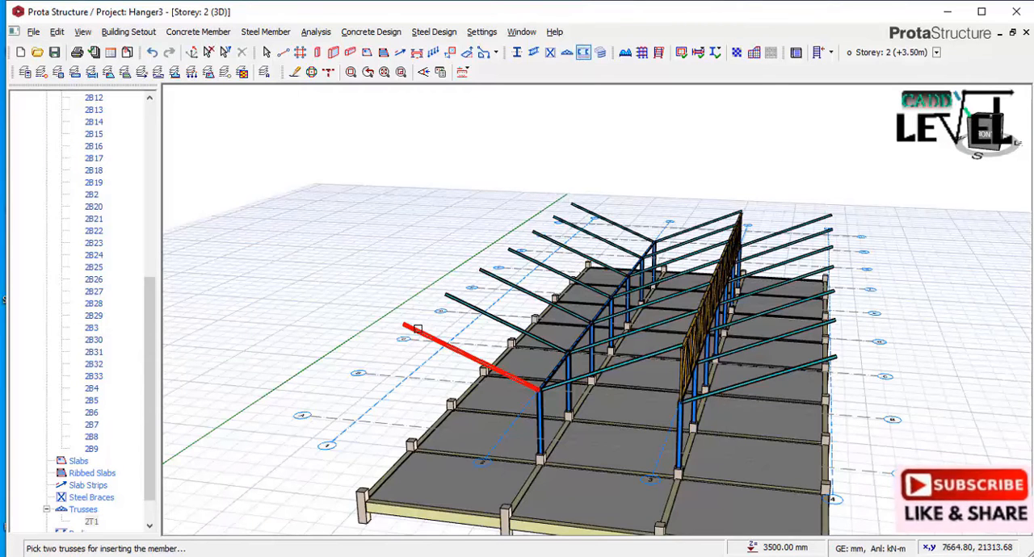
{"action": "left_click", "coordinate": [460, 289]}
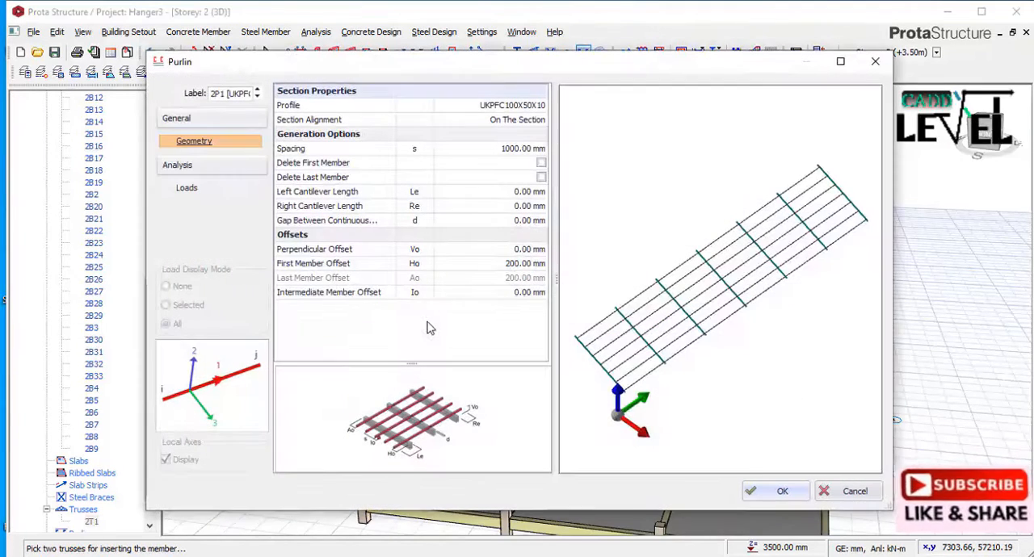
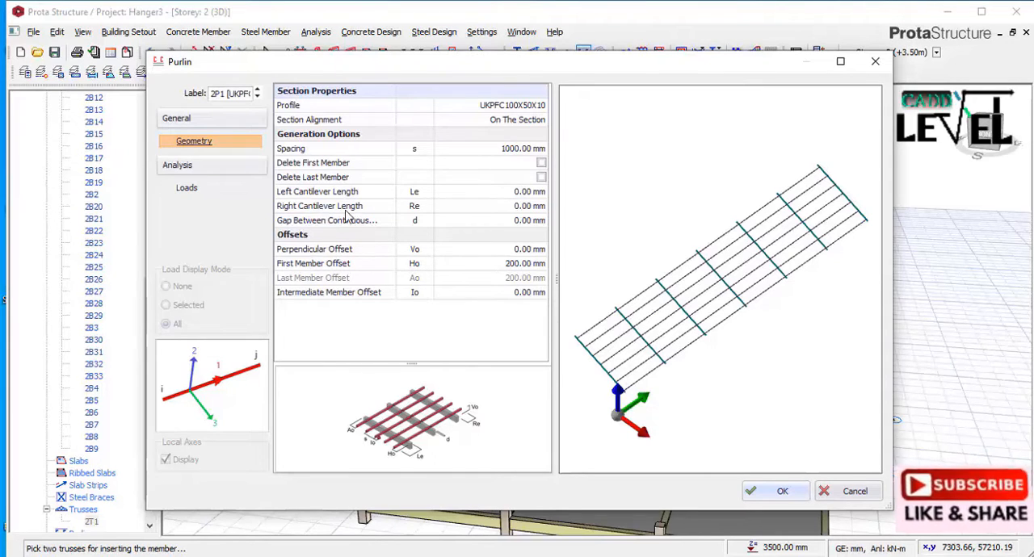
Set the purlins' right and left cantilever lengths to 1000 mm each and generate them across the outer beam row.
{"action": "left_click", "coordinate": [511, 208]}
{"action": "type", "text": "1"}
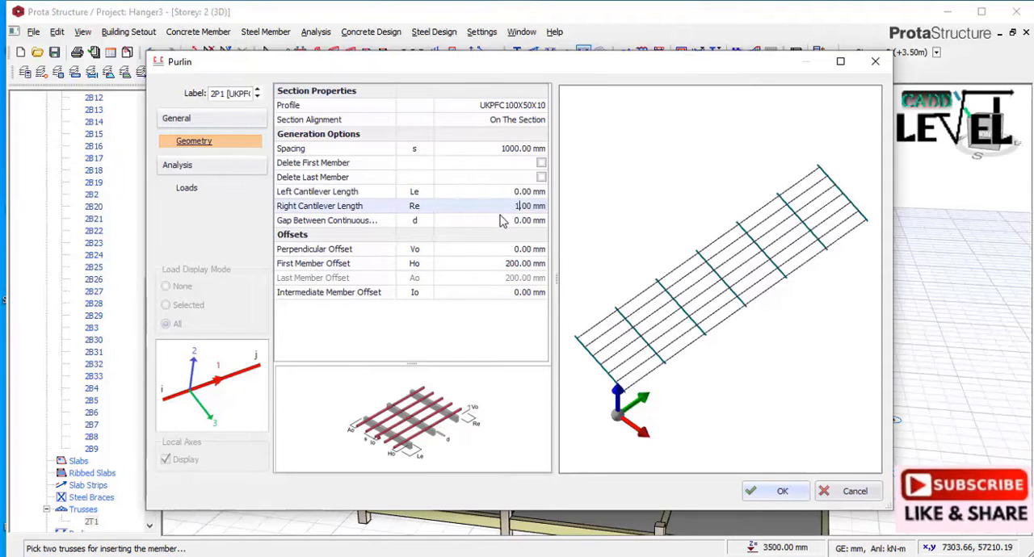
{"action": "type", "text": "00"}
{"action": "key", "text": "Return"}
{"action": "left_click", "coordinate": [514, 195]}
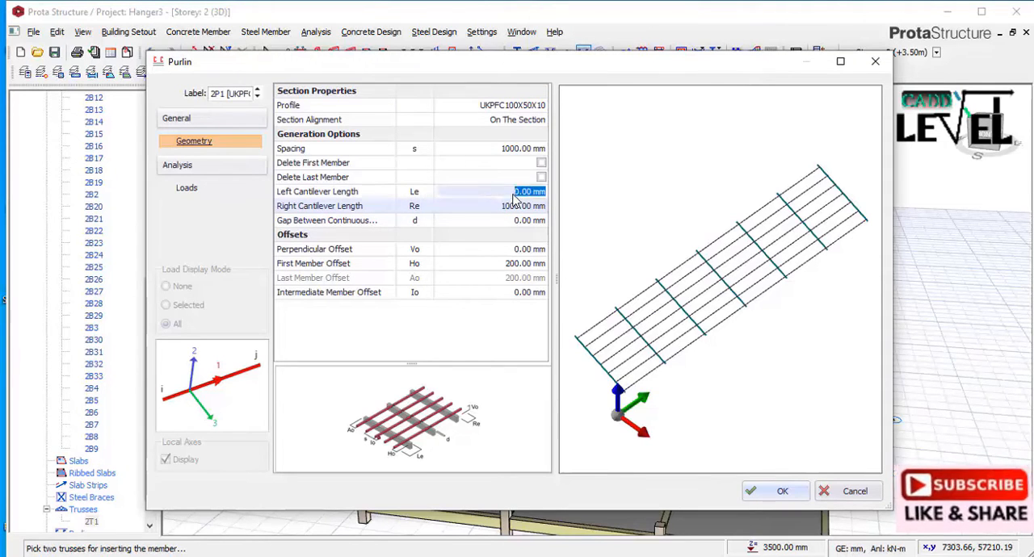
{"action": "type", "text": "100"}
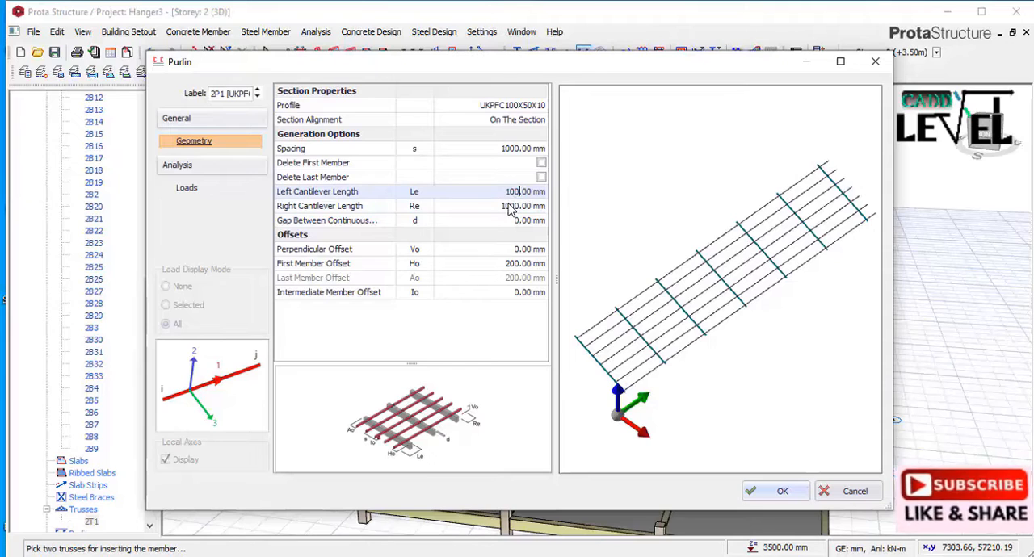
{"action": "type", "text": "0"}
{"action": "key", "text": "Return"}
{"action": "left_click", "coordinate": [509, 221]}
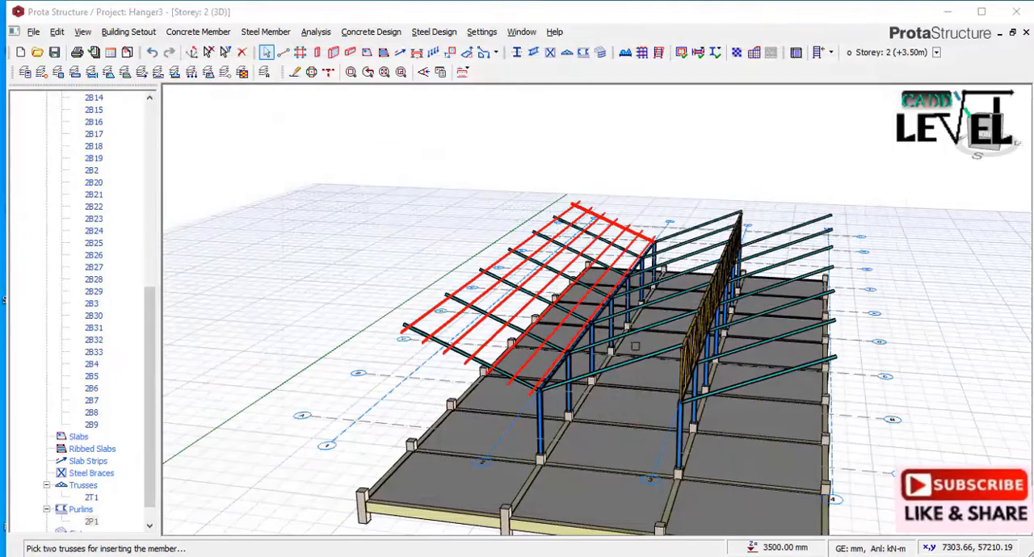
Insert purlins with the same settings across the middle row of sloped beams, from the first to the last beam beside the truss.
{"action": "middle_click_drag", "start_coordinate": [570, 331], "coordinate": [596, 345]}
{"action": "middle_click_drag", "start_coordinate": [463, 420], "coordinate": [566, 448]}
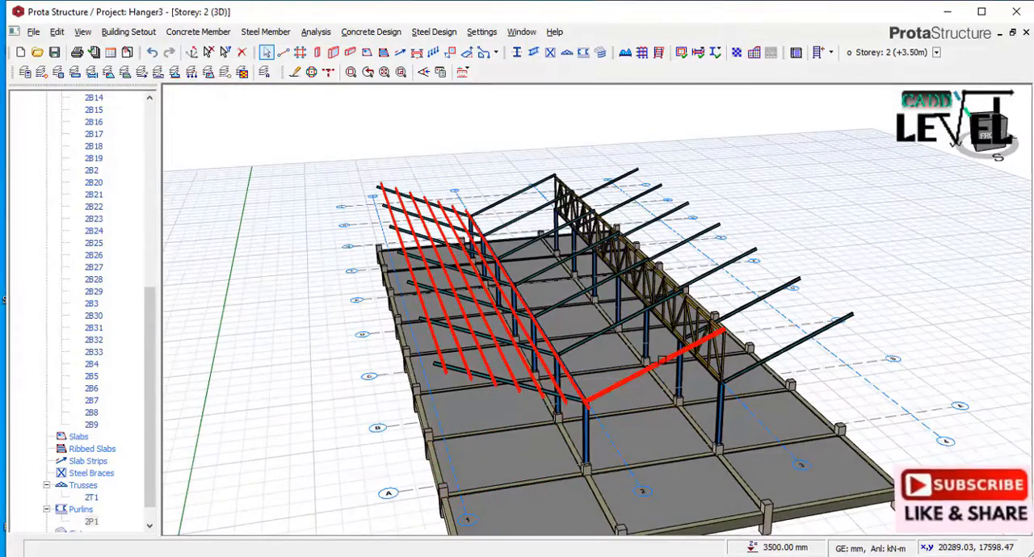
{"action": "left_click", "coordinate": [662, 361]}
{"action": "middle_click_drag", "start_coordinate": [631, 387], "coordinate": [669, 363]}
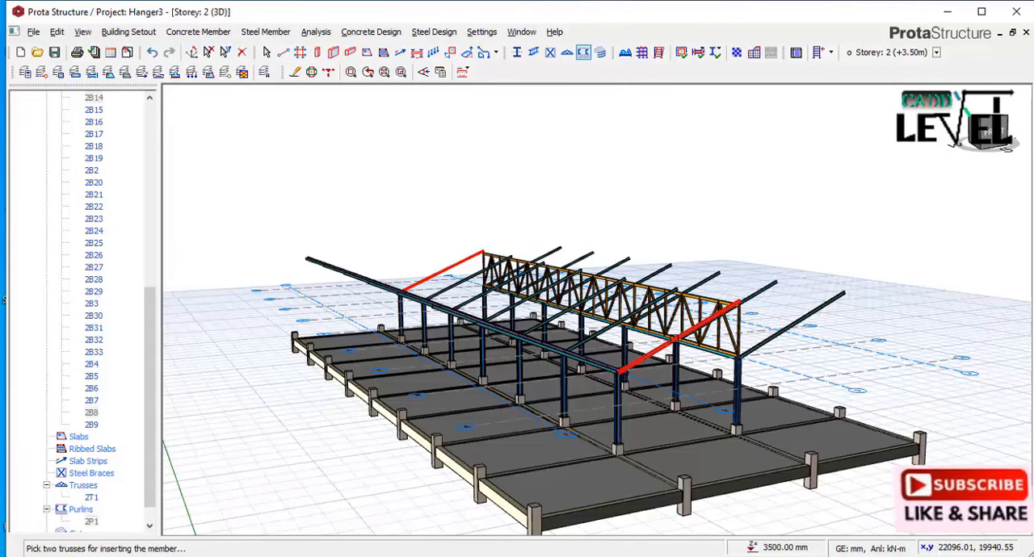
{"action": "left_click", "coordinate": [678, 335]}
{"action": "left_click", "coordinate": [780, 491]}
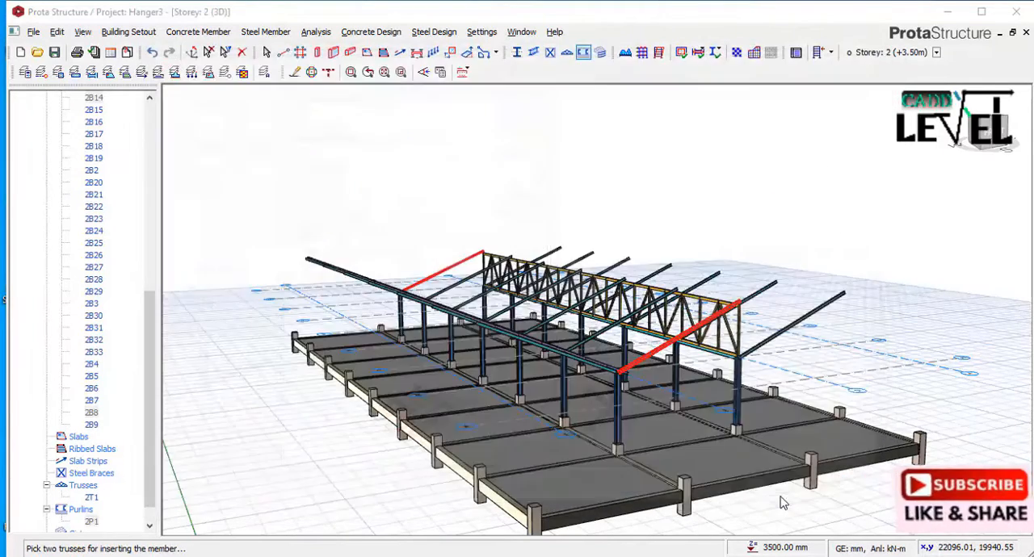
Insert purlins with the same settings across the outer row of sloped beams on the other side of the truss.
{"action": "scroll", "coordinate": [679, 436], "scroll_direction": "down", "scroll_amount": 3}
{"action": "middle_click_drag", "start_coordinate": [678, 436], "coordinate": [657, 225]}
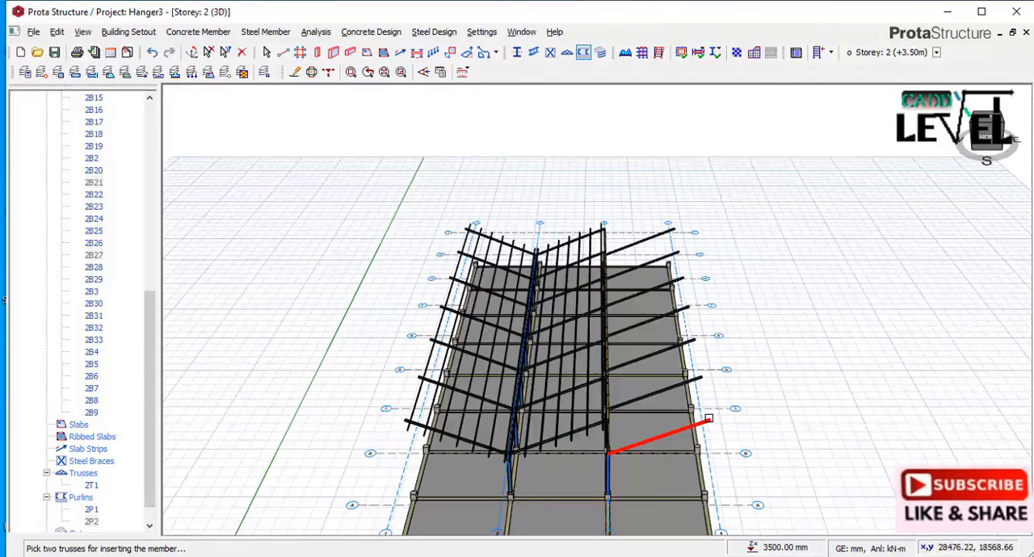
{"action": "left_click", "coordinate": [708, 419]}
{"action": "left_click", "coordinate": [771, 491]}
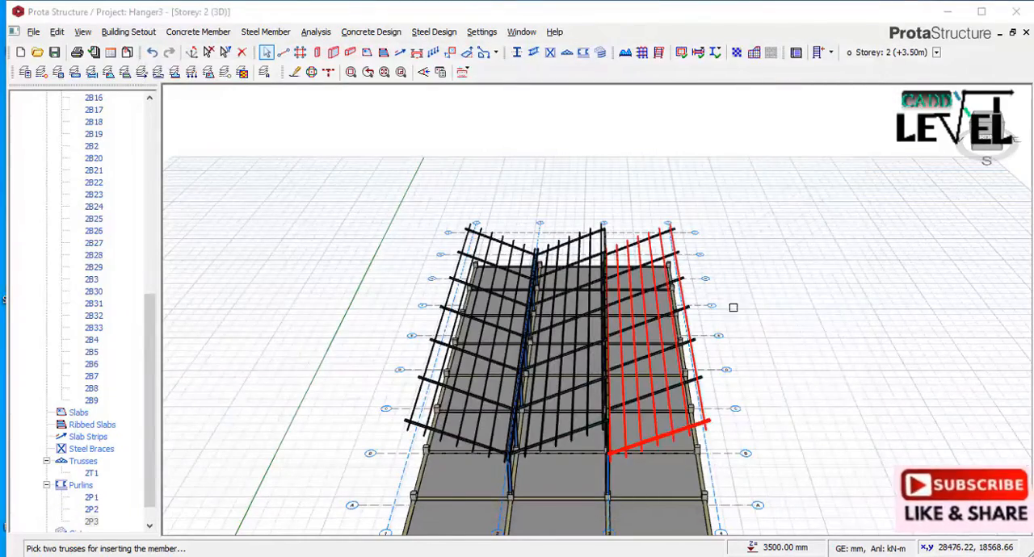
Examine the hangar from several angles, checking the purlins over all three beam rows, the truss, the columns and the base.
{"action": "middle_click_drag", "start_coordinate": [733, 307], "coordinate": [780, 374]}
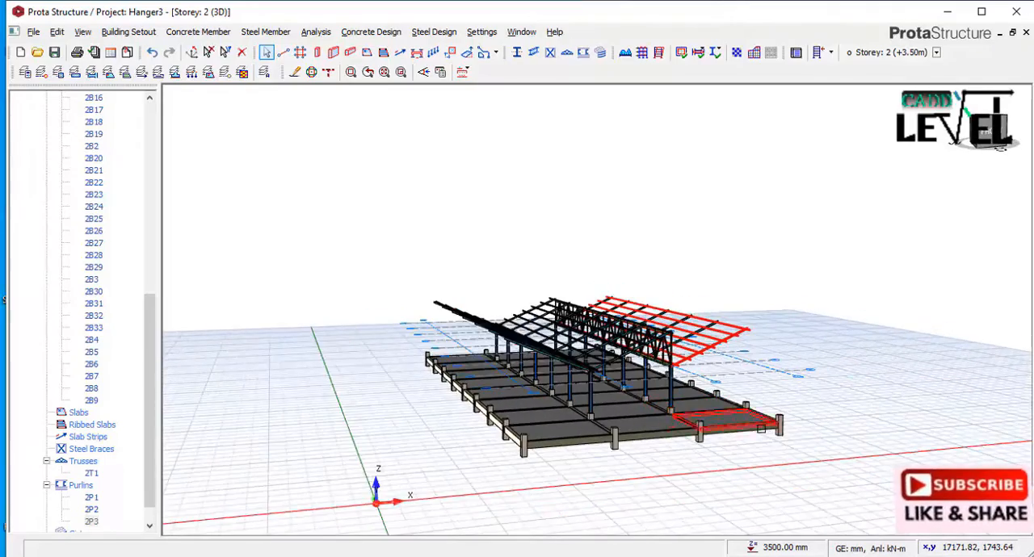
{"action": "middle_click_drag", "start_coordinate": [648, 419], "coordinate": [493, 419]}
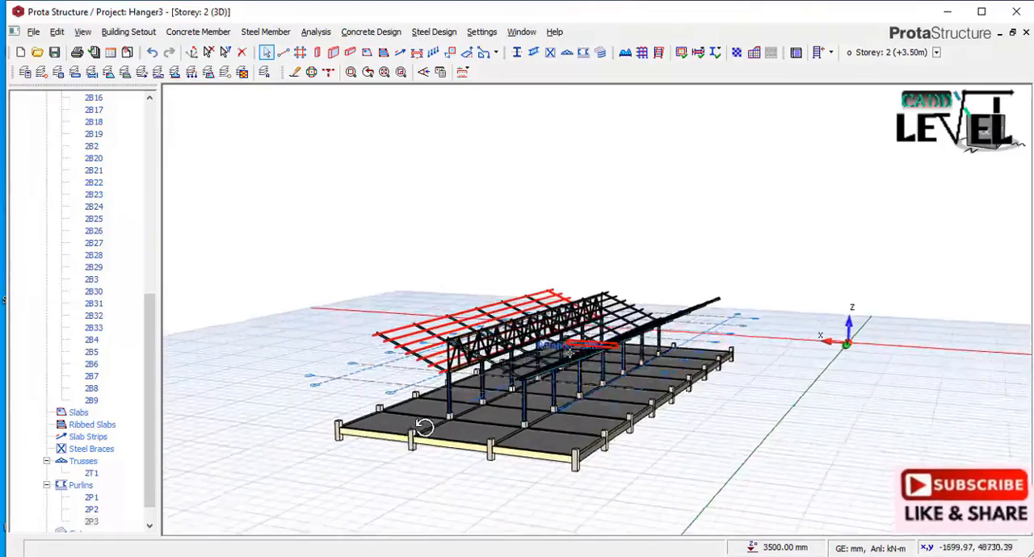
{"action": "middle_click_drag", "start_coordinate": [375, 431], "coordinate": [708, 355]}
{"action": "scroll", "coordinate": [766, 256], "scroll_direction": "up", "scroll_amount": 1}
{"action": "scroll", "coordinate": [766, 256], "scroll_direction": "down", "scroll_amount": 3}
{"action": "scroll", "coordinate": [566, 408], "scroll_direction": "up", "scroll_amount": 2}
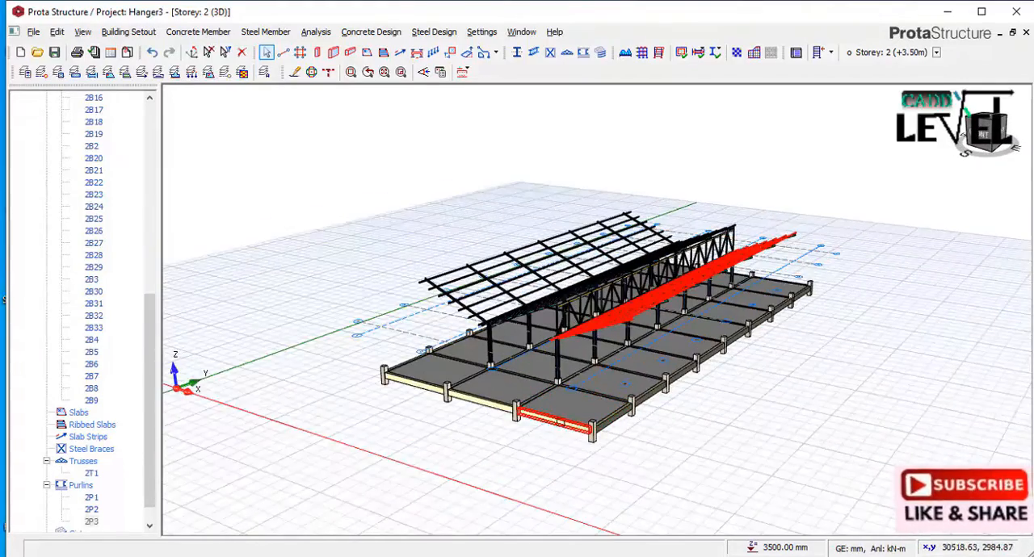
{"action": "scroll", "coordinate": [541, 479], "scroll_direction": "down", "scroll_amount": 1}
{"action": "scroll", "coordinate": [539, 440], "scroll_direction": "up", "scroll_amount": 4}
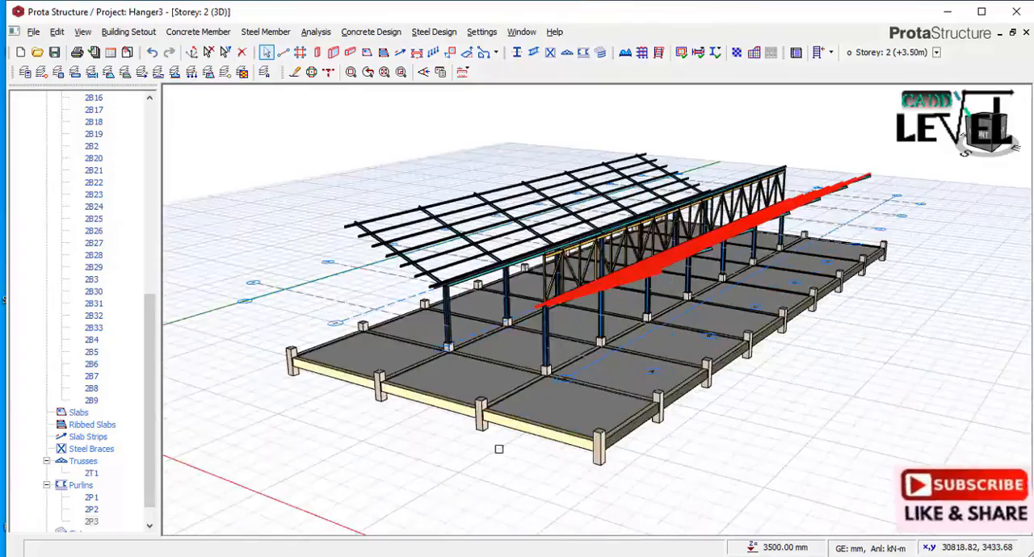
{"action": "middle_click_drag", "start_coordinate": [445, 466], "coordinate": [433, 447]}
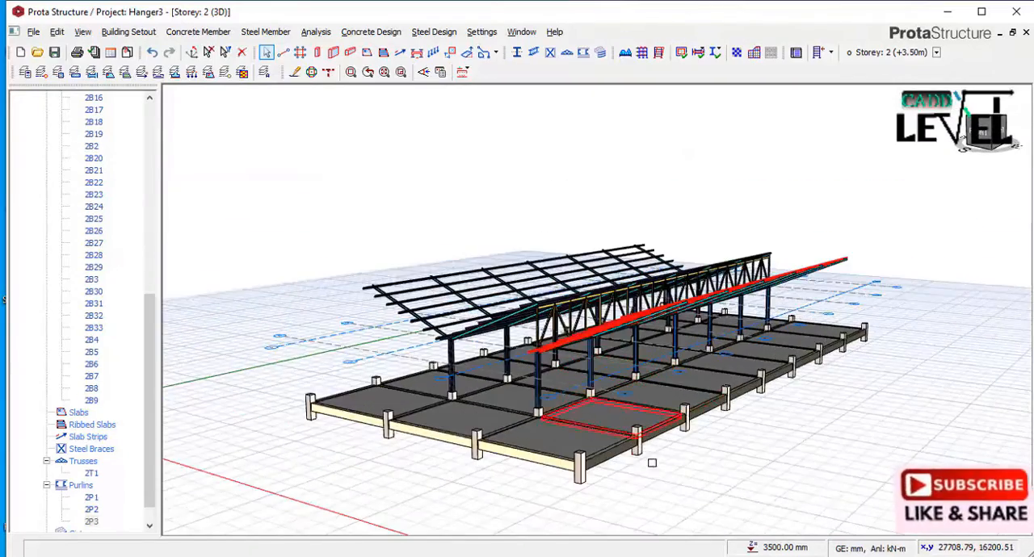
{"action": "scroll", "coordinate": [611, 498], "scroll_direction": "up", "scroll_amount": 5}
{"action": "scroll", "coordinate": [641, 498], "scroll_direction": "down", "scroll_amount": 3}
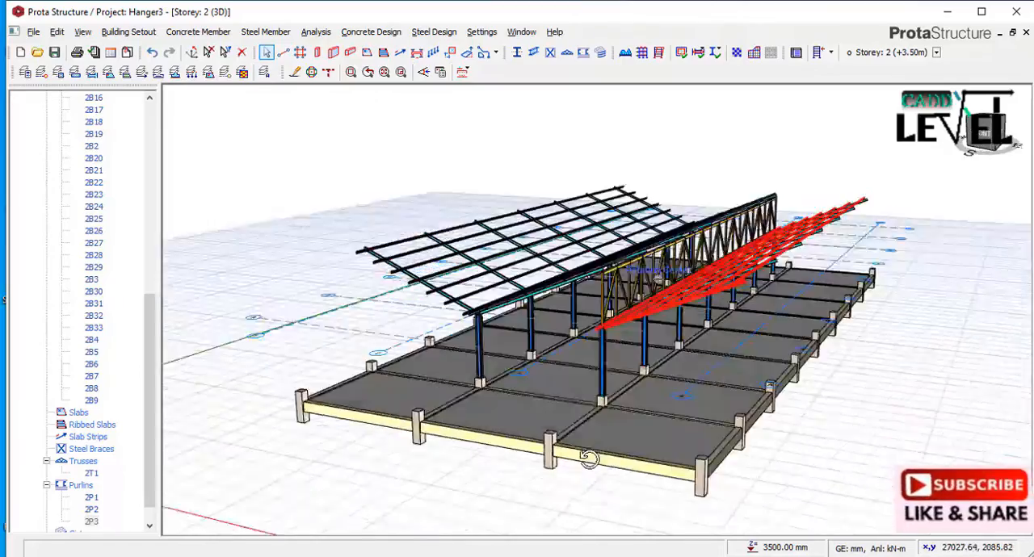
{"action": "middle_click_drag", "start_coordinate": [588, 458], "coordinate": [639, 453]}
{"action": "middle_click_drag", "start_coordinate": [529, 454], "coordinate": [581, 386]}
{"action": "middle_click_drag", "start_coordinate": [307, 453], "coordinate": [400, 452]}
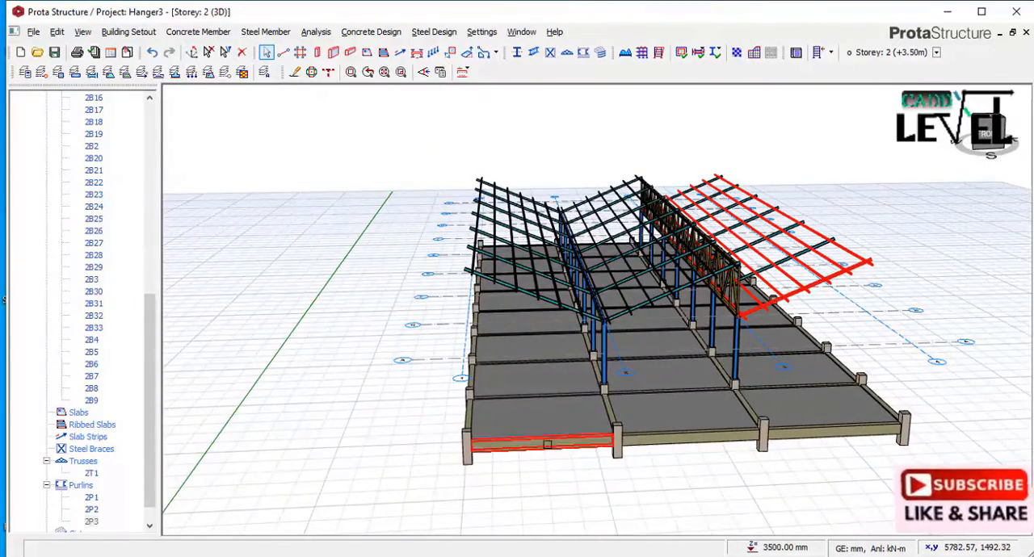
{"action": "middle_click_drag", "start_coordinate": [448, 398], "coordinate": [476, 404]}
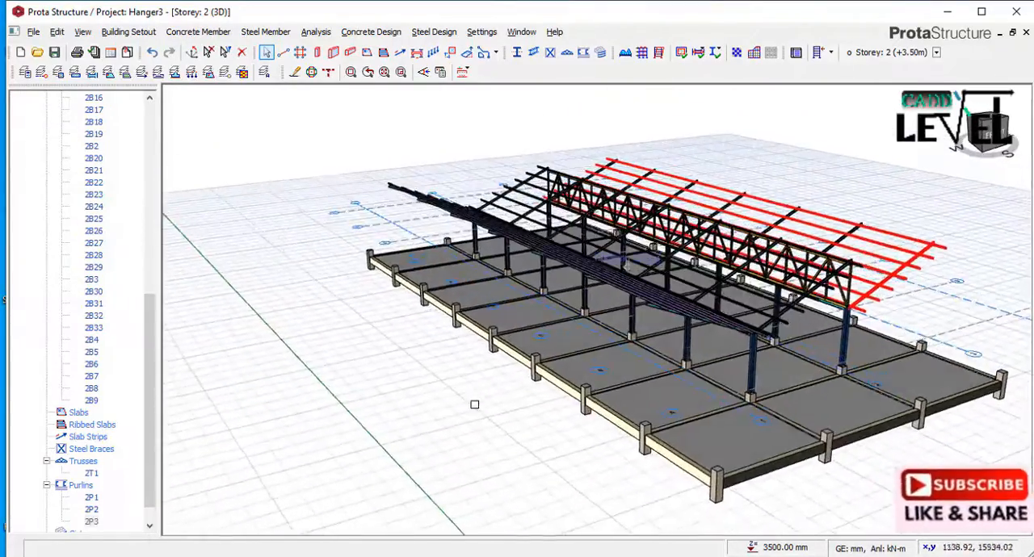
{"action": "scroll", "coordinate": [476, 404], "scroll_direction": "down", "scroll_amount": 4}
{"action": "scroll", "coordinate": [635, 409], "scroll_direction": "up", "scroll_amount": 3}
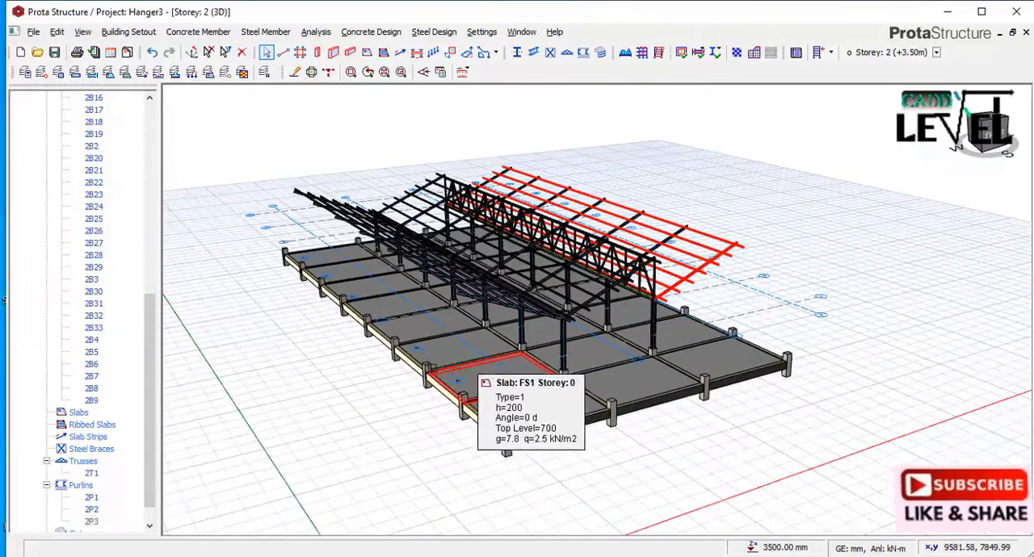
{"action": "scroll", "coordinate": [396, 360], "scroll_direction": "up", "scroll_amount": 1}
{"action": "mouse_move", "coordinate": [557, 393]}
{"action": "middle_mouse_down"}
{"action": "mouse_move", "coordinate": [579, 385]}
{"action": "mouse_move", "coordinate": [568, 396]}
{"action": "middle_mouse_up"}
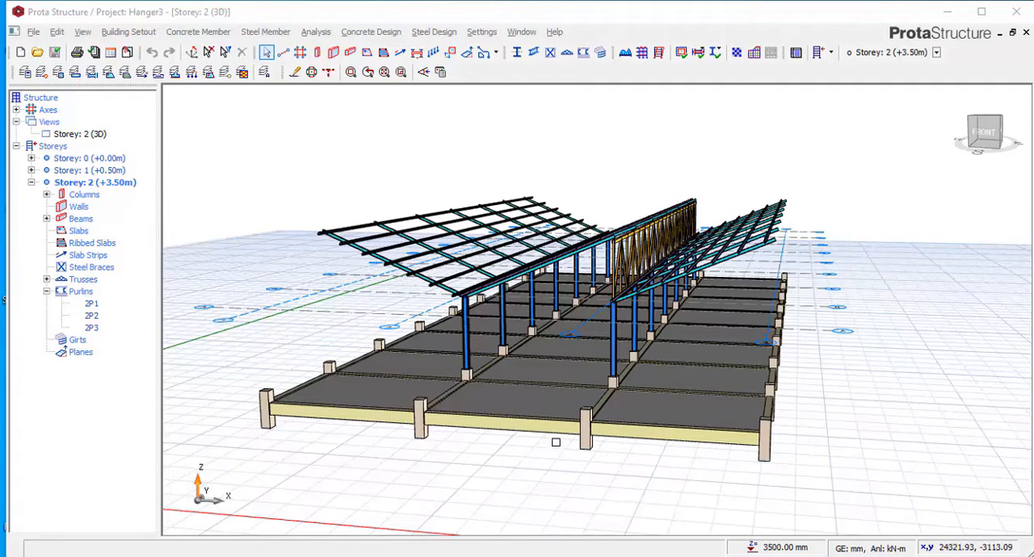
{"action": "middle_click_drag", "start_coordinate": [555, 442], "coordinate": [606, 444]}
{"action": "middle_click_drag", "start_coordinate": [529, 434], "coordinate": [450, 441]}
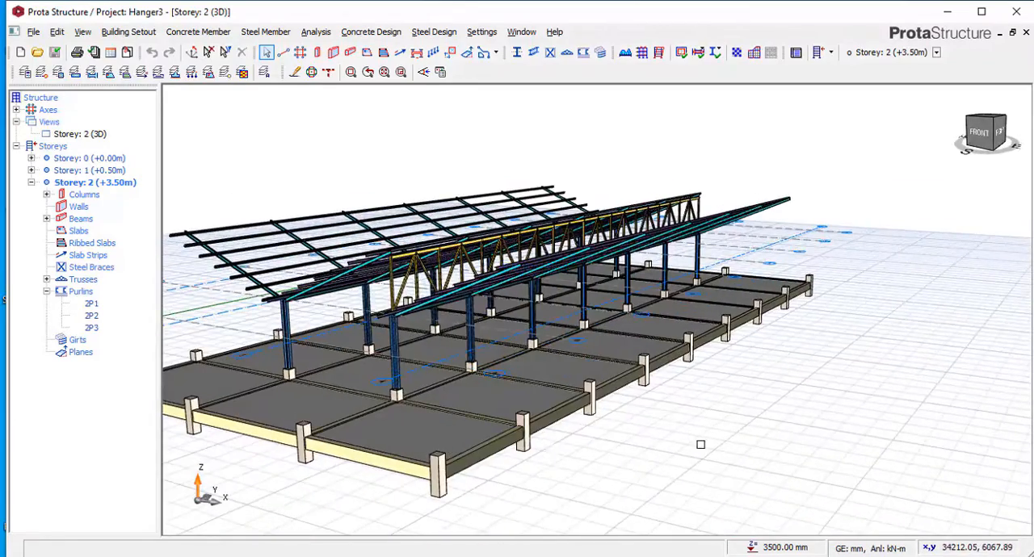
{"action": "scroll", "coordinate": [700, 444], "scroll_direction": "down", "scroll_amount": 3}
{"action": "scroll", "coordinate": [517, 471], "scroll_direction": "up", "scroll_amount": 2}
{"action": "scroll", "coordinate": [517, 471], "scroll_direction": "up", "scroll_amount": 1}
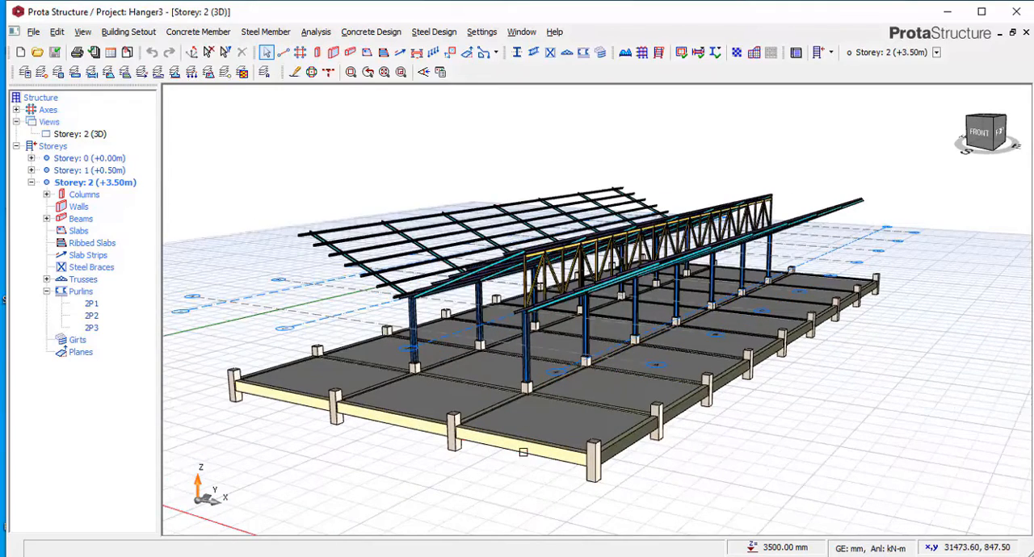
{"action": "scroll", "coordinate": [524, 453], "scroll_direction": "up", "scroll_amount": 1}
{"action": "middle_click_drag", "start_coordinate": [400, 400], "coordinate": [439, 390]}
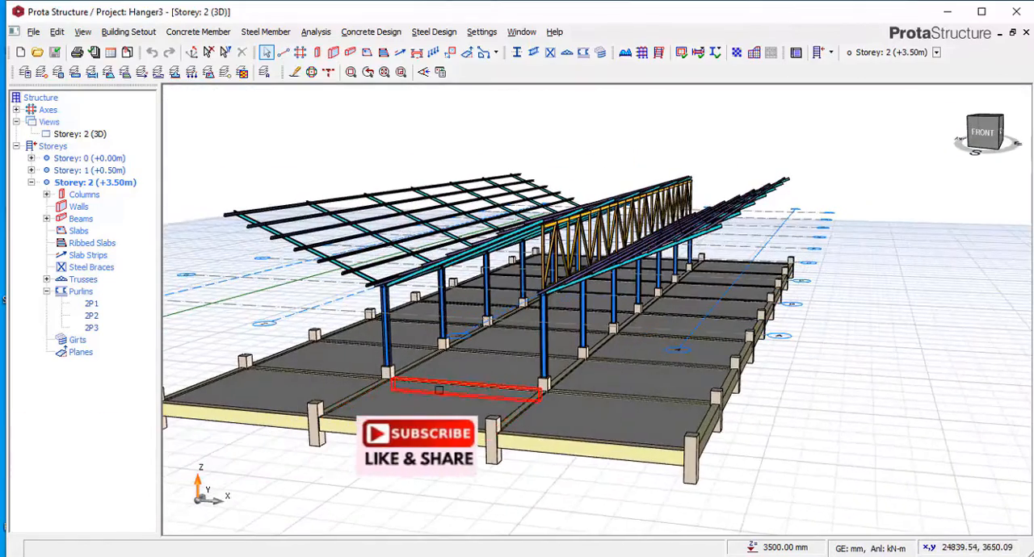
Set the allowable soil stress to 100 kN/m2 in the building analysis foundation parameters.
{"action": "left_click", "coordinate": [321, 33]}
{"action": "left_click", "coordinate": [339, 63]}
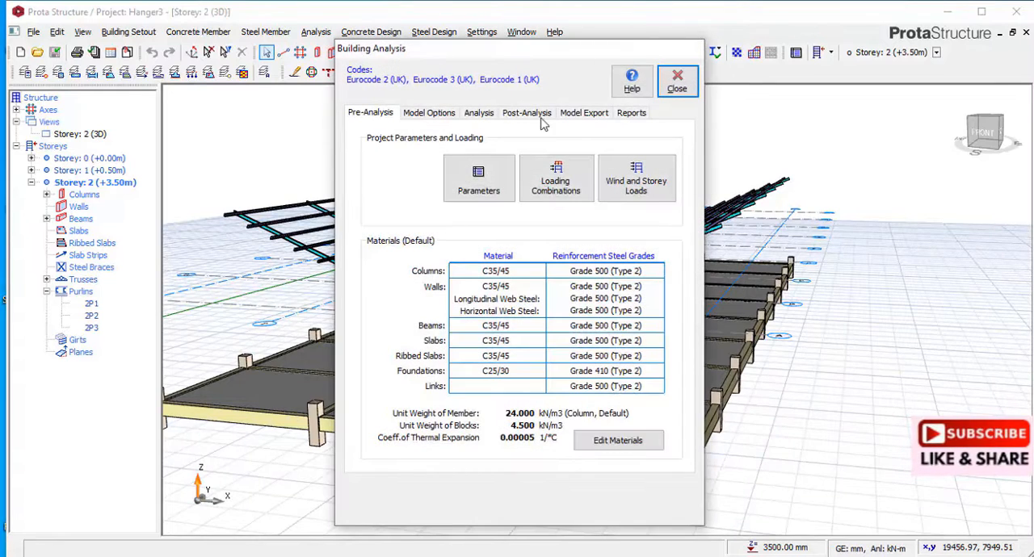
{"action": "left_click", "coordinate": [479, 180]}
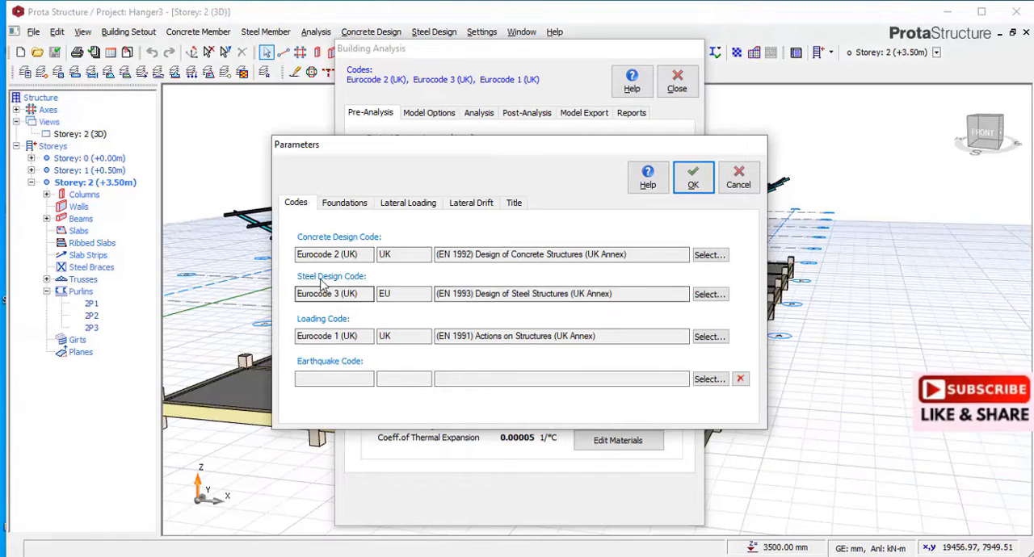
{"action": "left_click", "coordinate": [349, 207]}
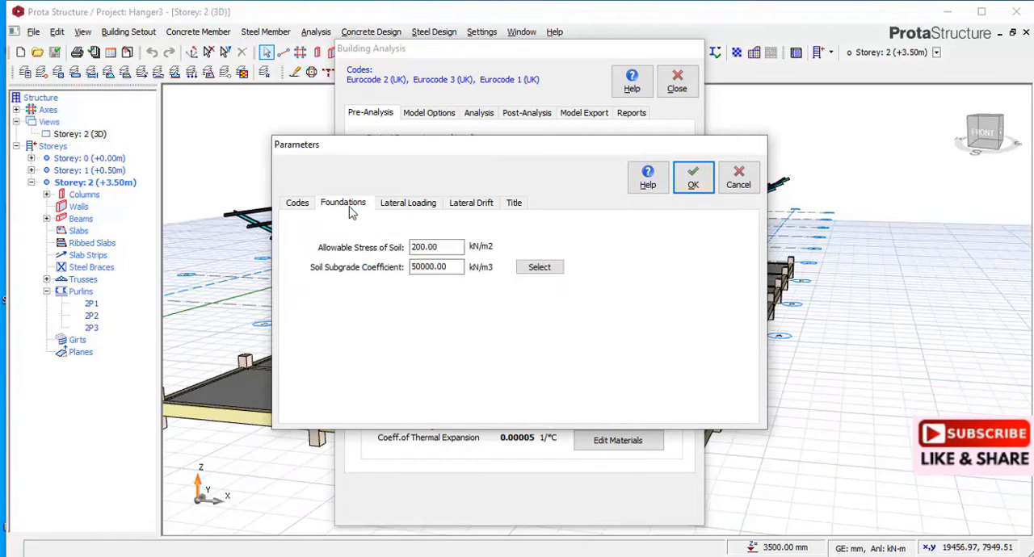
{"action": "double_click", "coordinate": [451, 248]}
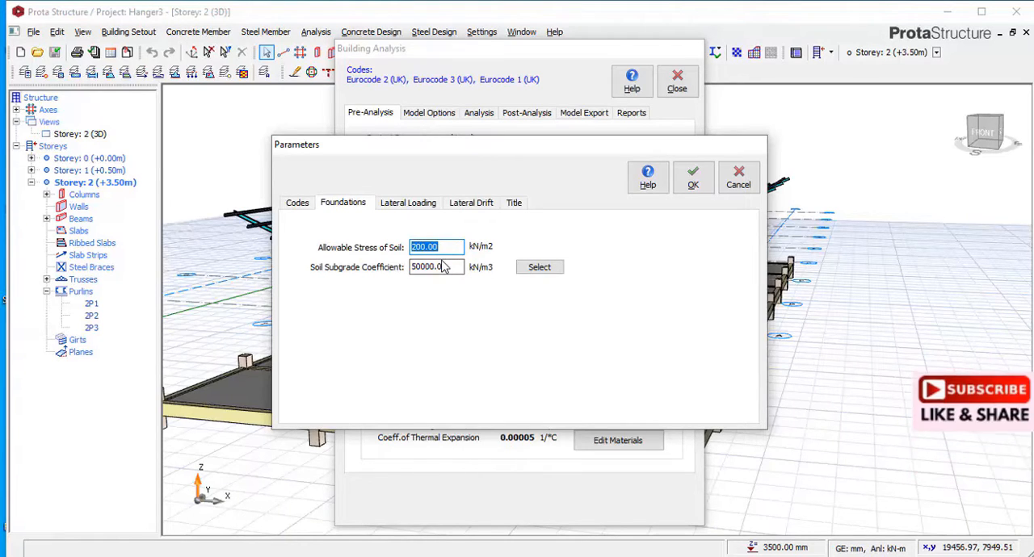
{"action": "type", "text": "1"}
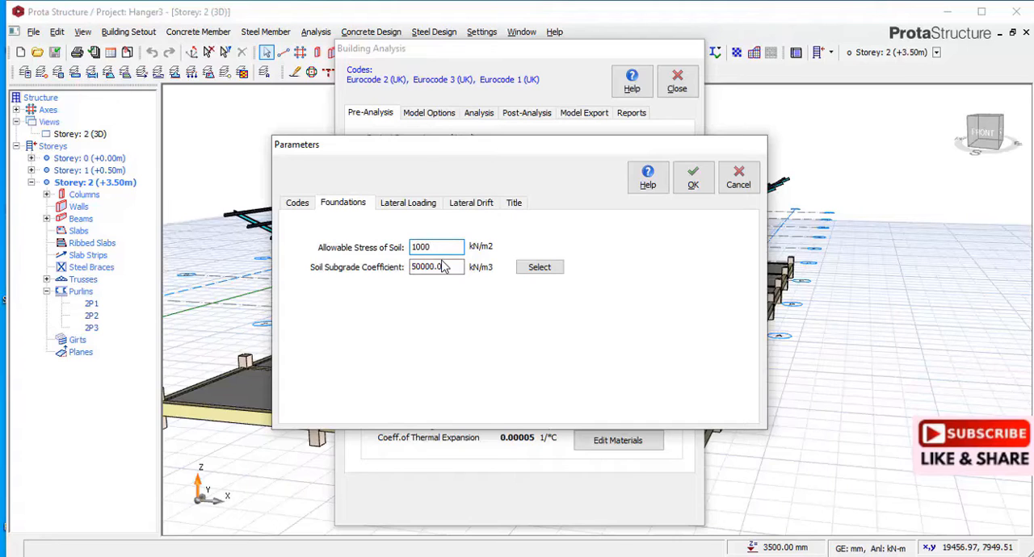
{"action": "type", "text": "000"}
{"action": "key", "text": "BackSpace"}
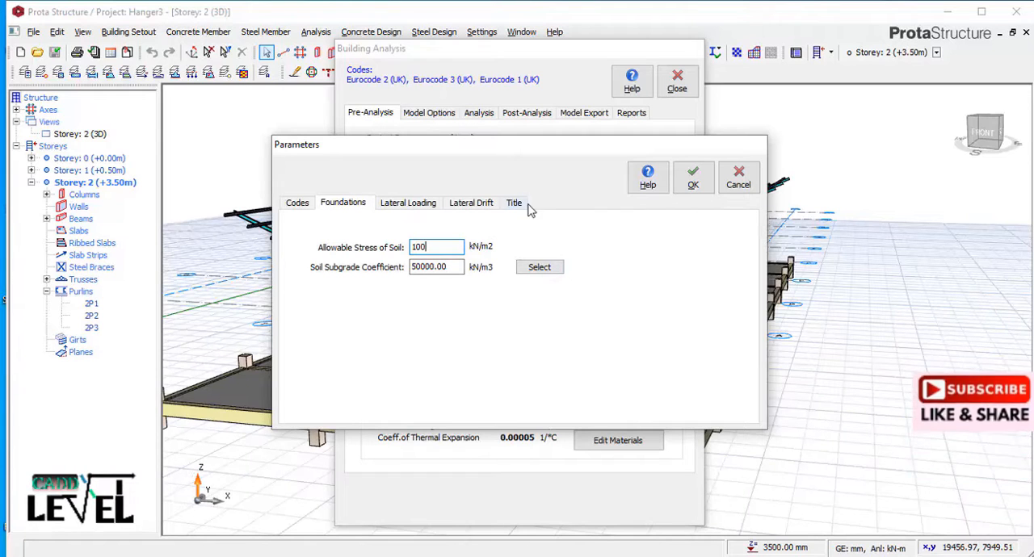
{"action": "left_click", "coordinate": [693, 179]}
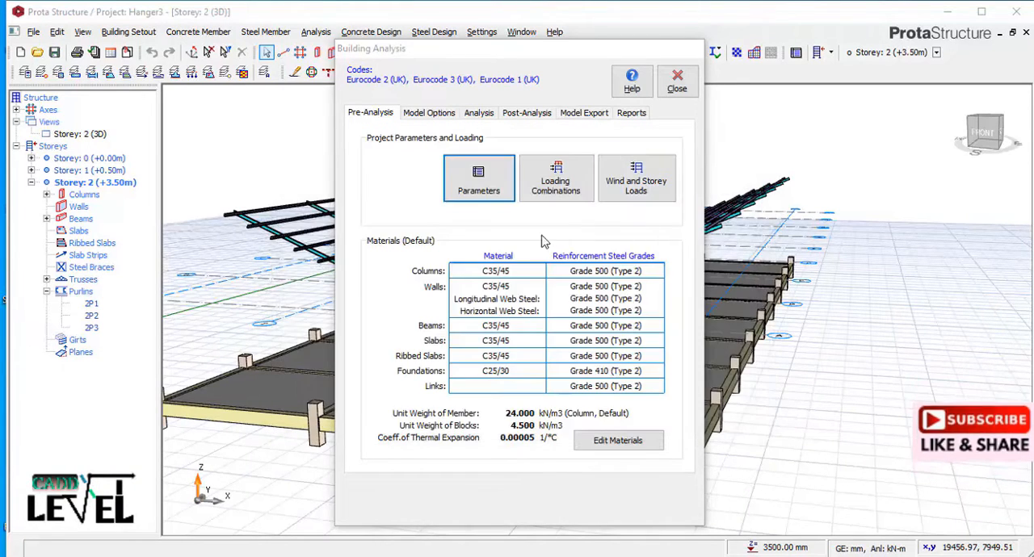
Generate load combinations automatically for dead, live, pattern and notional loads, with different combinations for steel member design, and accept them.
{"action": "left_click", "coordinate": [565, 193]}
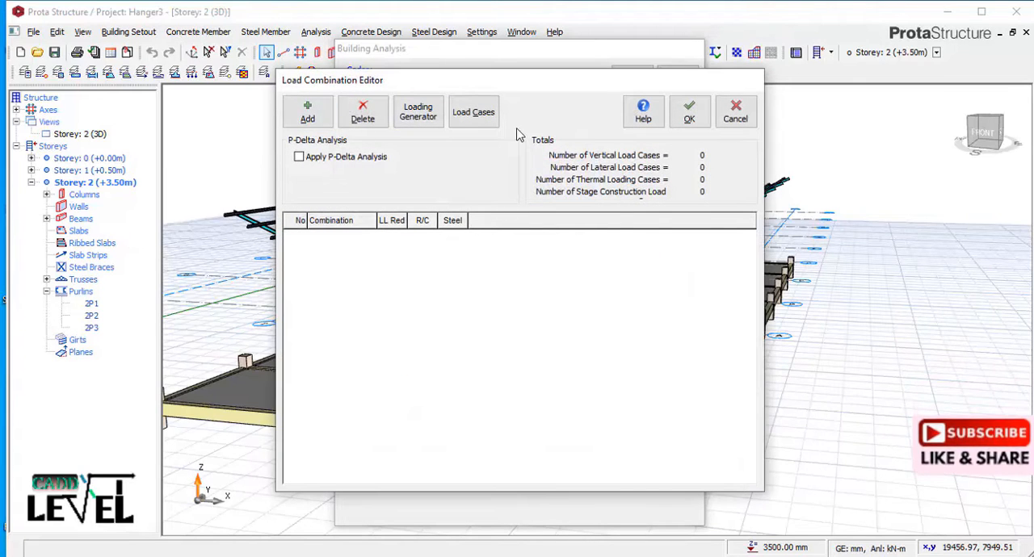
{"action": "left_click", "coordinate": [418, 113]}
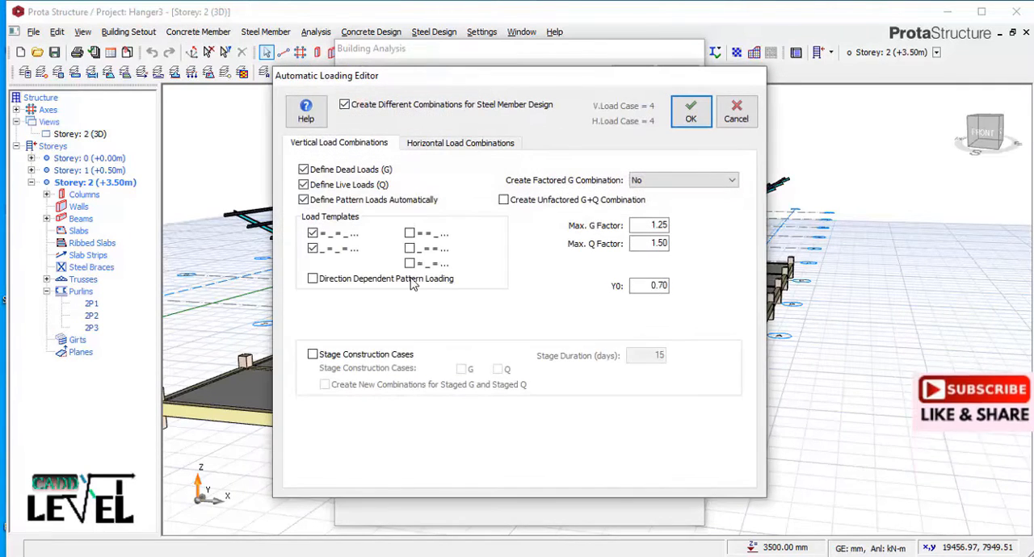
{"action": "left_click", "coordinate": [460, 143]}
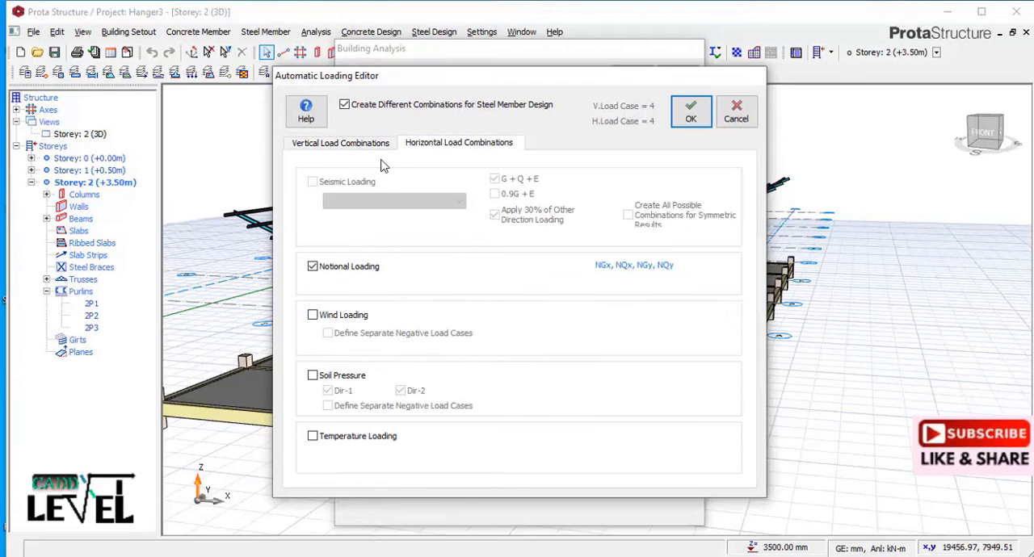
{"action": "left_click", "coordinate": [351, 142]}
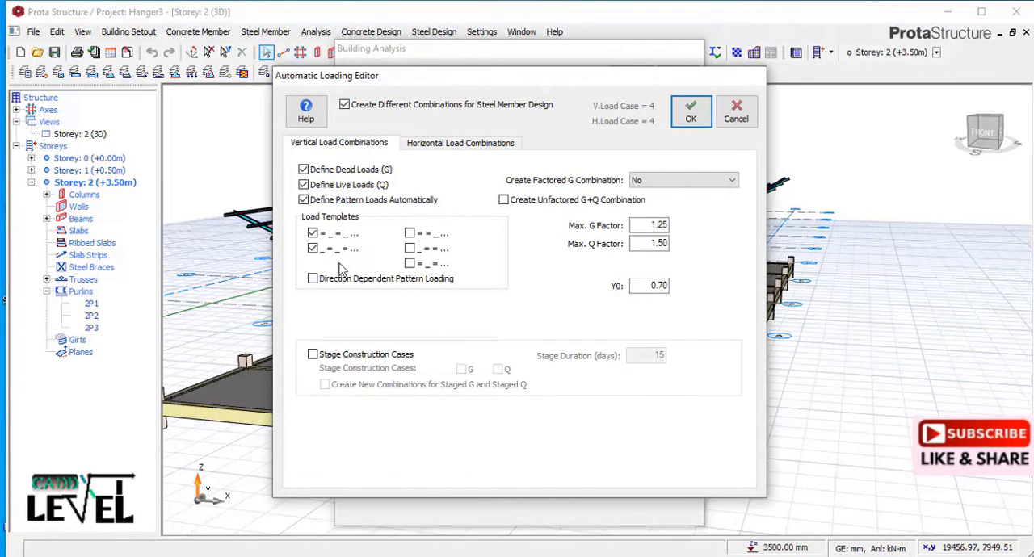
{"action": "left_click", "coordinate": [691, 113]}
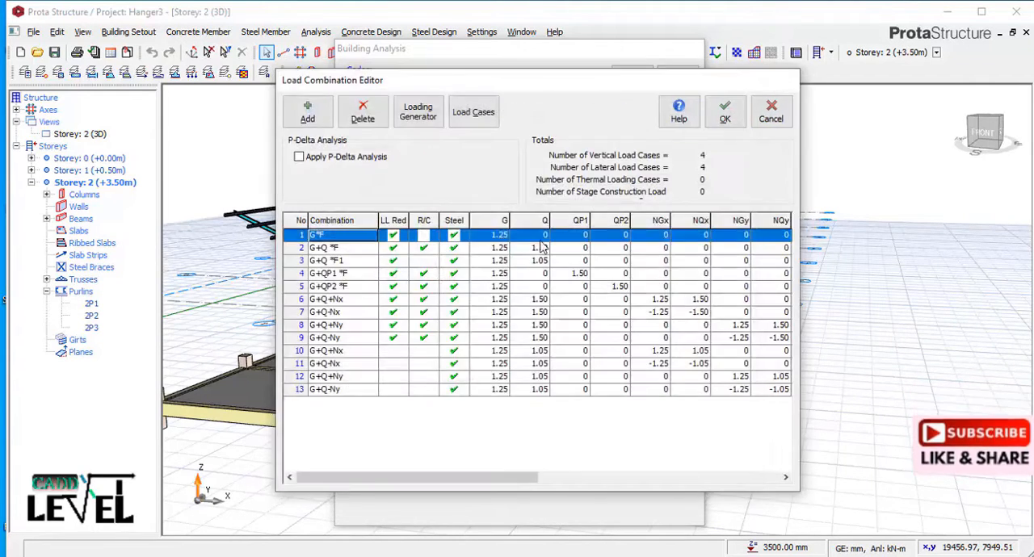
{"action": "left_click", "coordinate": [723, 113]}
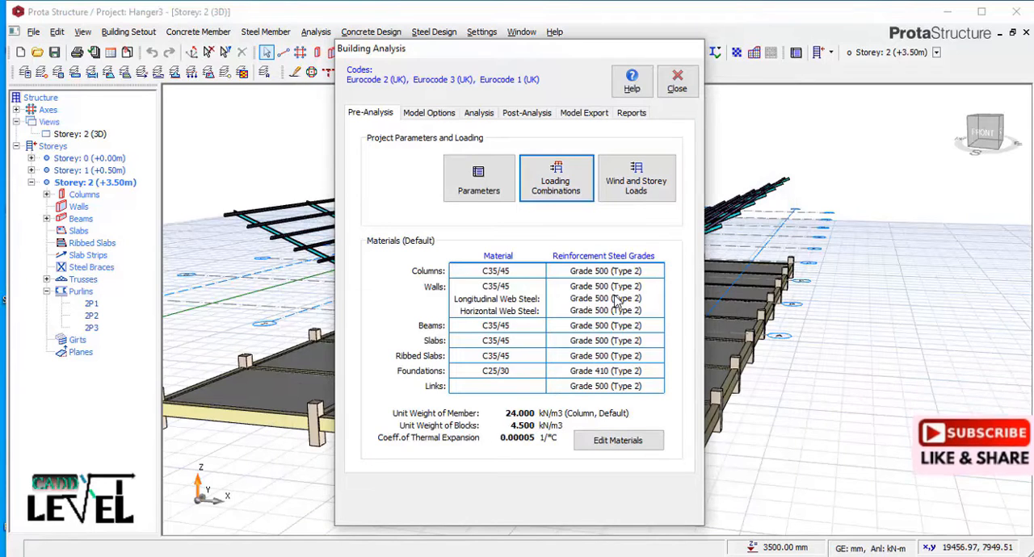
Set the foundation floor's concrete grade to C20/25 in the building analysis materials.
{"action": "left_click", "coordinate": [618, 442]}
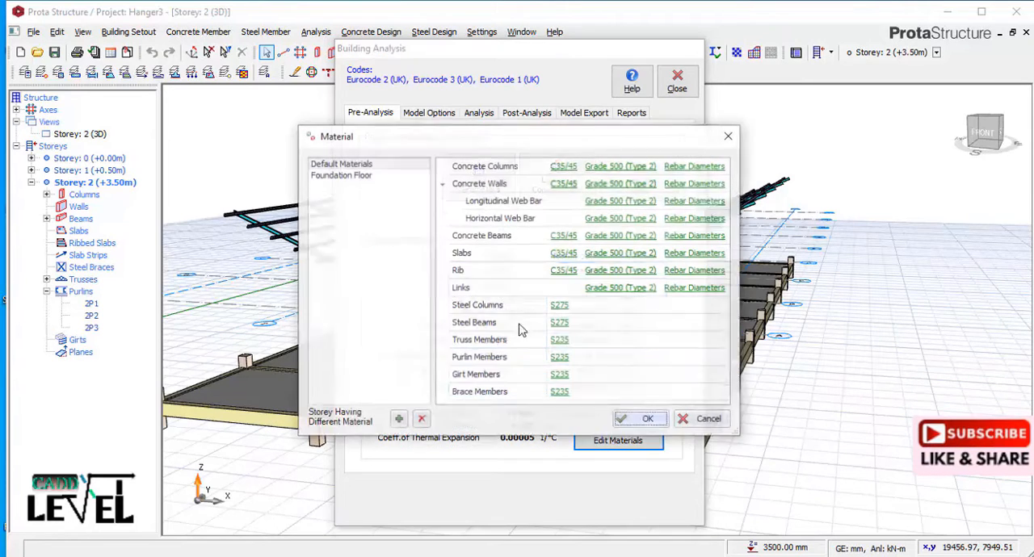
{"action": "left_click", "coordinate": [337, 176]}
{"action": "left_click", "coordinate": [527, 174]}
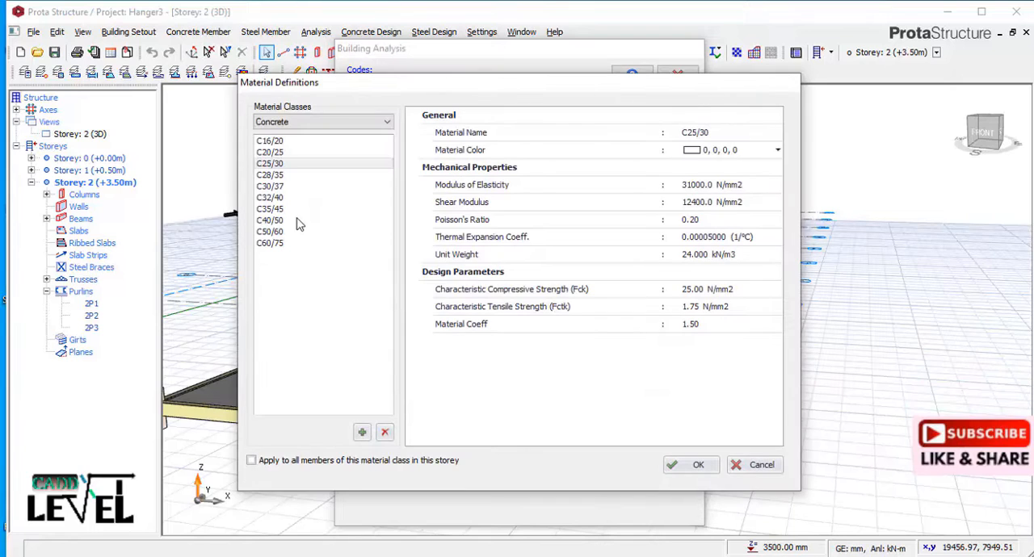
{"action": "left_click", "coordinate": [271, 152]}
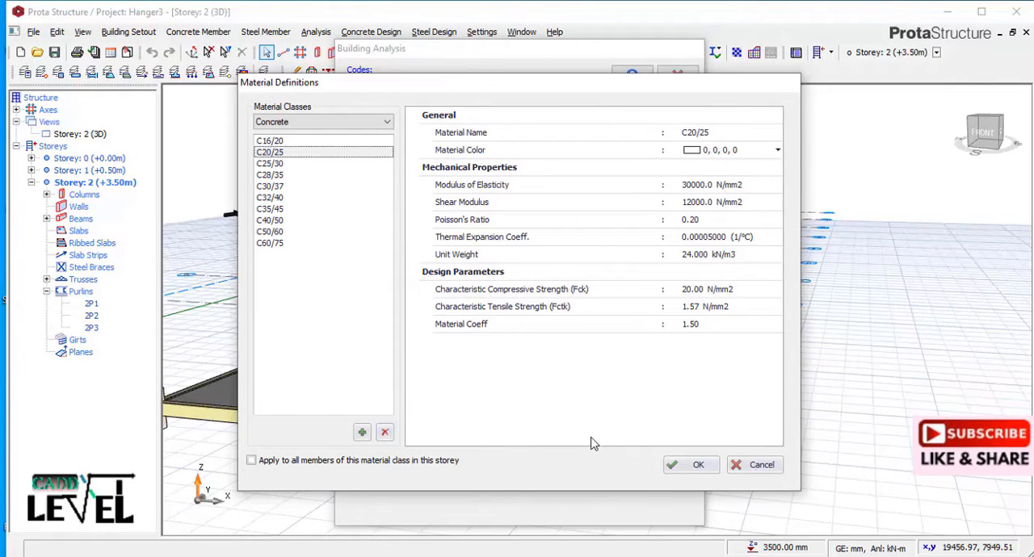
{"action": "left_click", "coordinate": [692, 465]}
Limit the foundation rebar diameters to Y12 and Y16 only, and accept the rebar table.
{"action": "left_click", "coordinate": [711, 172]}
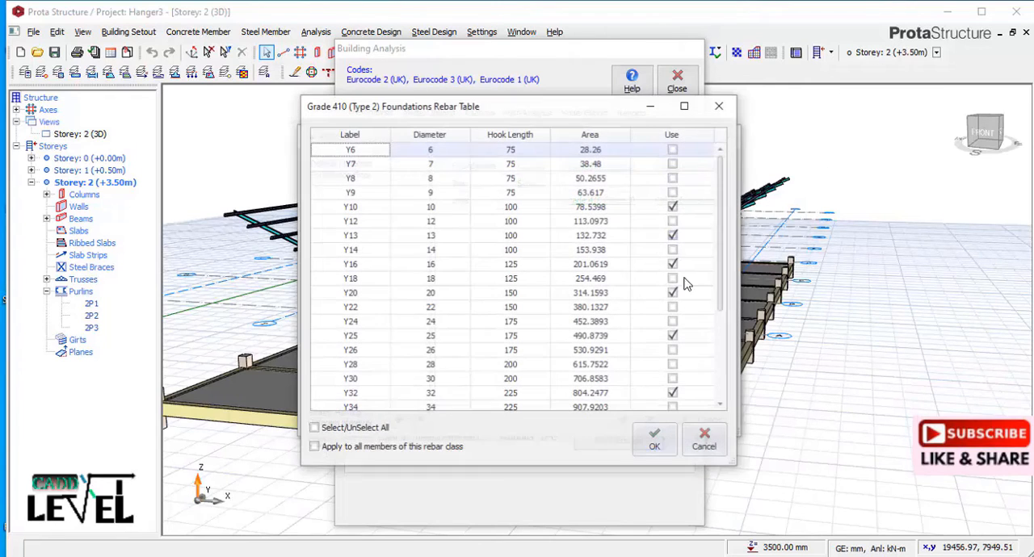
{"action": "left_click", "coordinate": [673, 207]}
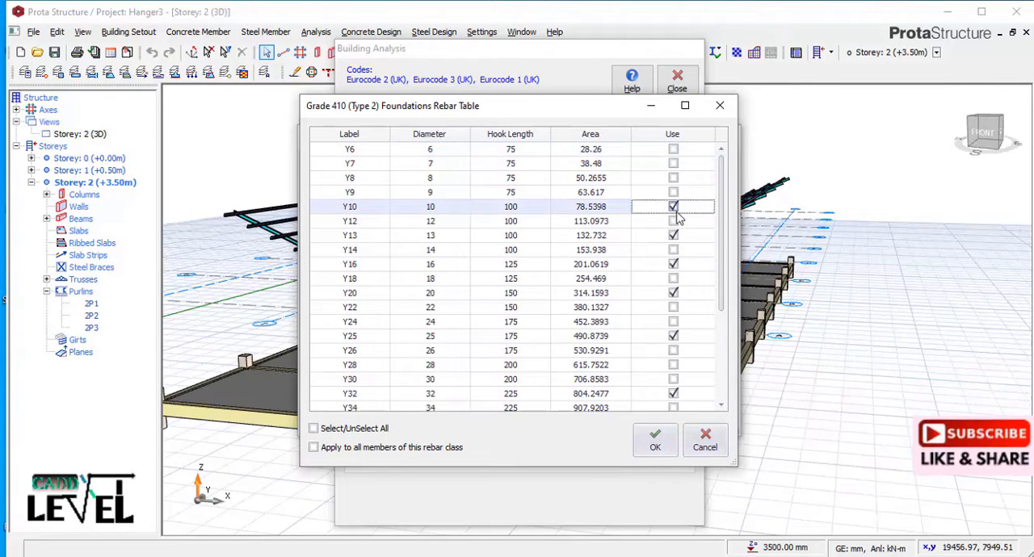
{"action": "left_click", "coordinate": [675, 210]}
{"action": "left_click", "coordinate": [675, 221]}
{"action": "left_click", "coordinate": [677, 235]}
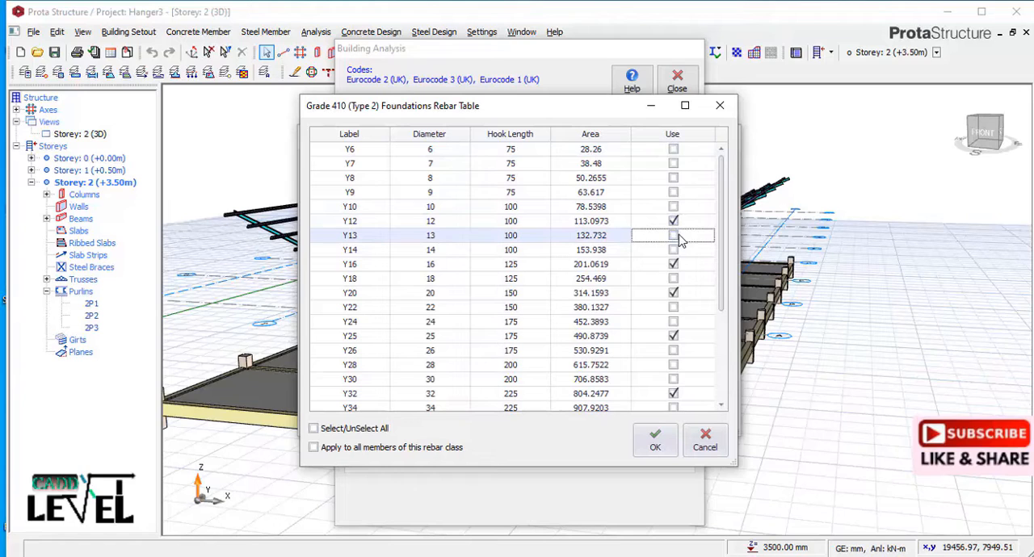
{"action": "left_click", "coordinate": [674, 293]}
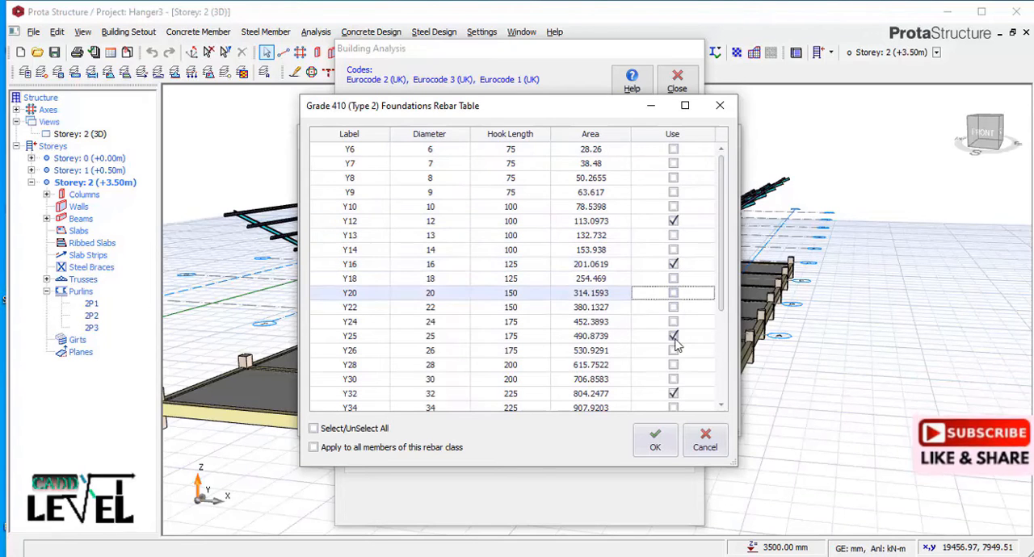
{"action": "left_click", "coordinate": [674, 336]}
{"action": "left_click", "coordinate": [674, 394]}
{"action": "left_click", "coordinate": [674, 394]}
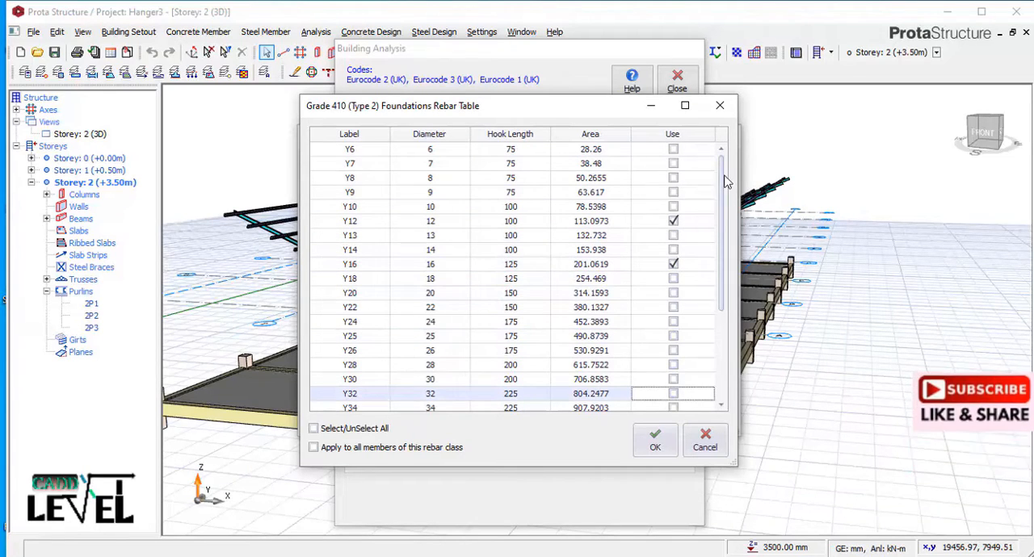
{"action": "mouse_move", "coordinate": [723, 173]}
{"action": "left_mouse_down"}
{"action": "mouse_move", "coordinate": [723, 258]}
{"action": "mouse_move", "coordinate": [723, 184]}
{"action": "left_mouse_up"}
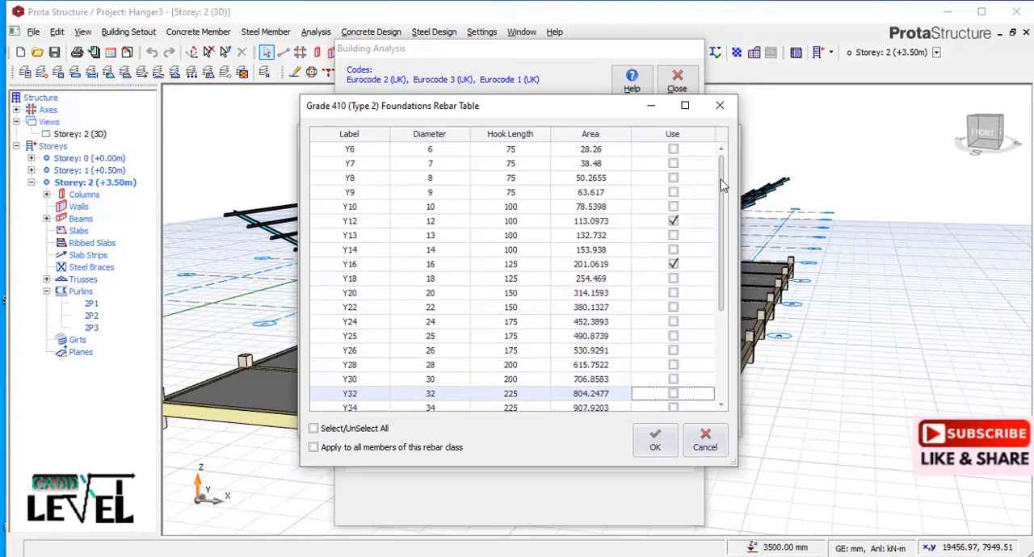
{"action": "left_click", "coordinate": [655, 444]}
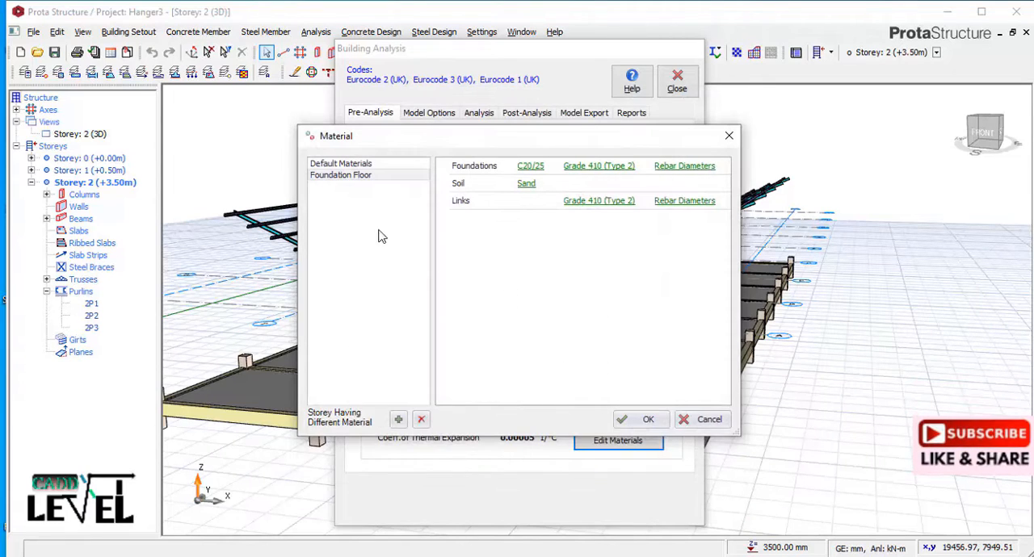
Set the default concrete grade to C20/25, starting from the concrete columns and applying it to all members of this material class.
{"action": "left_click", "coordinate": [353, 165]}
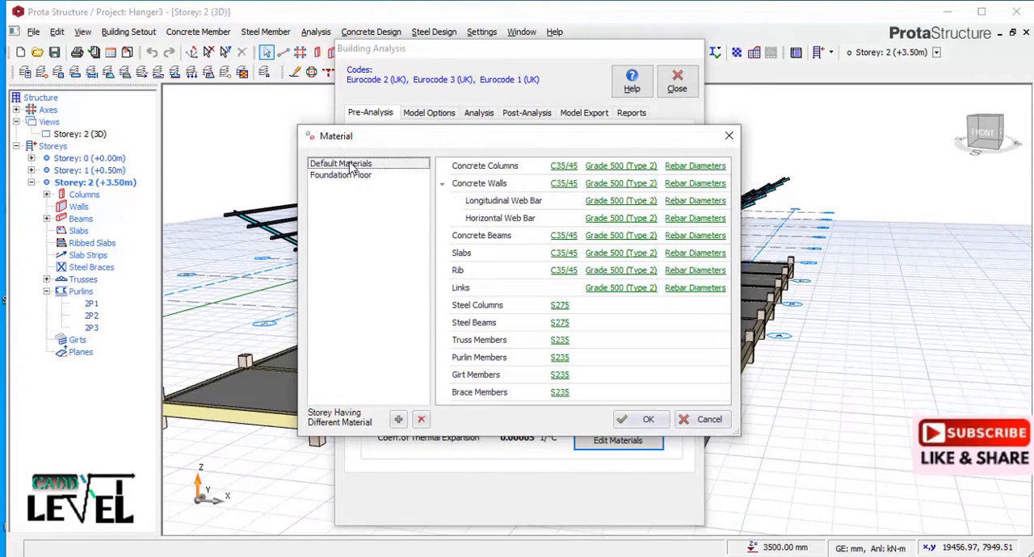
{"action": "left_click", "coordinate": [563, 167]}
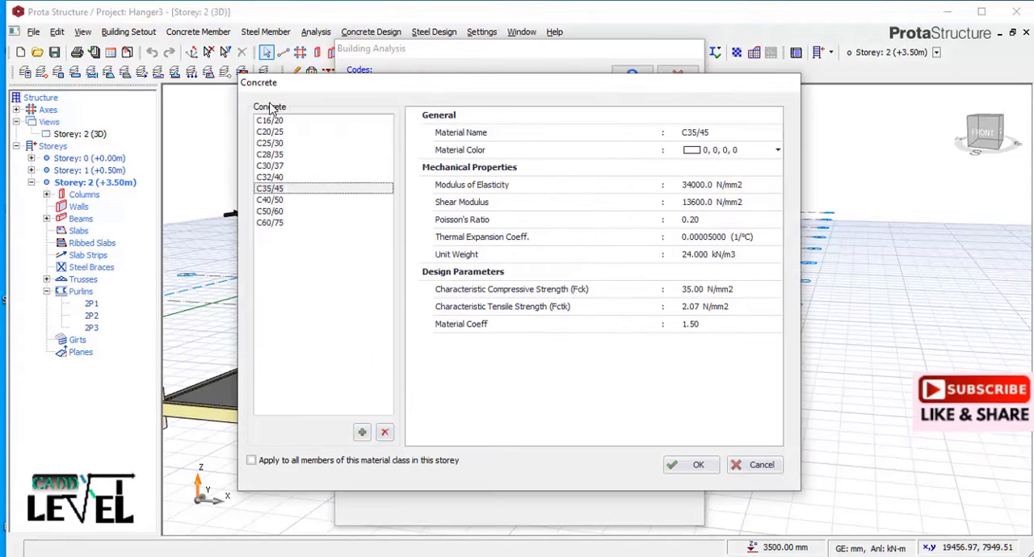
{"action": "left_click", "coordinate": [266, 133]}
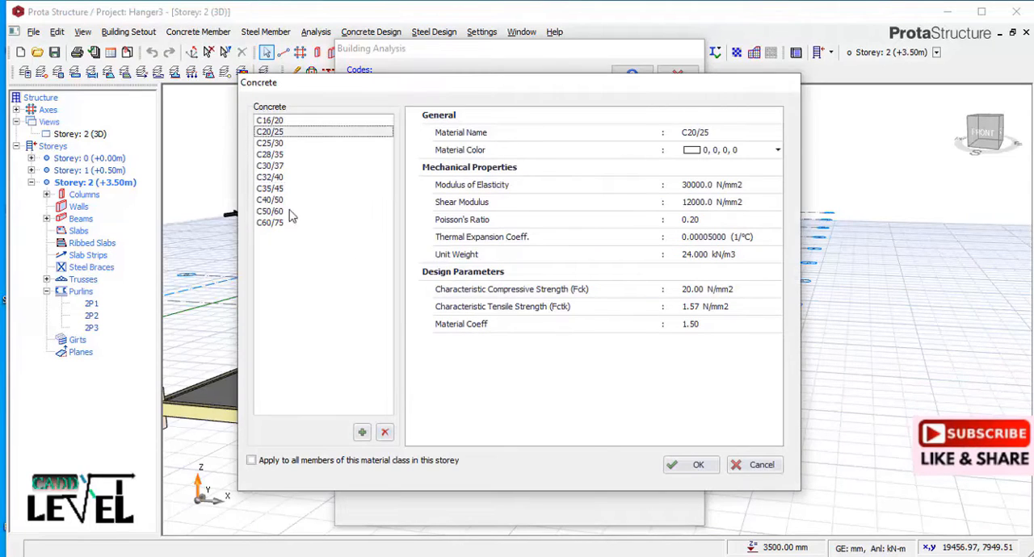
{"action": "left_click", "coordinate": [343, 462]}
{"action": "left_click", "coordinate": [687, 466]}
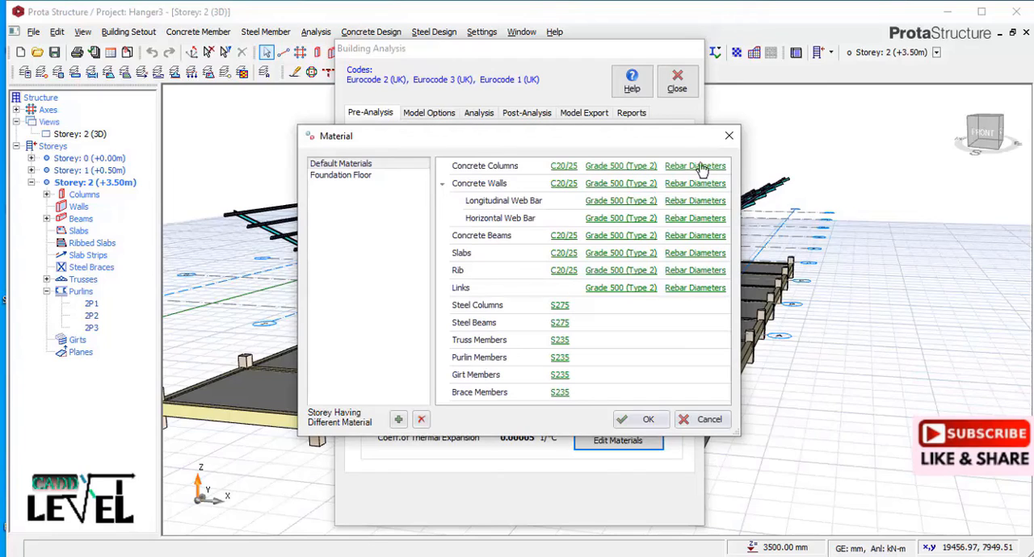
Set the default reinforcement to Grade 460 (Type 2) and apply it to all members of this material class.
{"action": "left_click", "coordinate": [621, 167]}
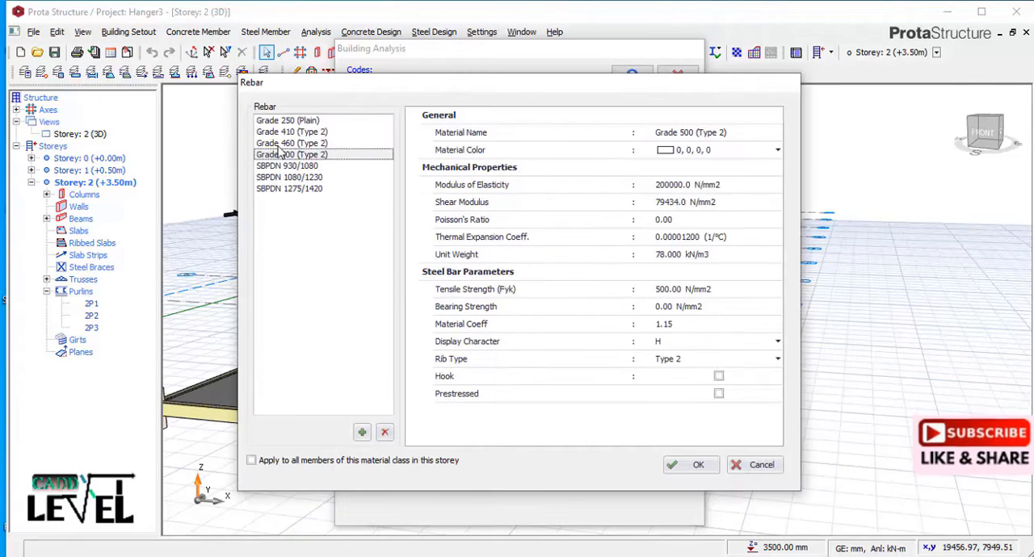
{"action": "left_click", "coordinate": [279, 144]}
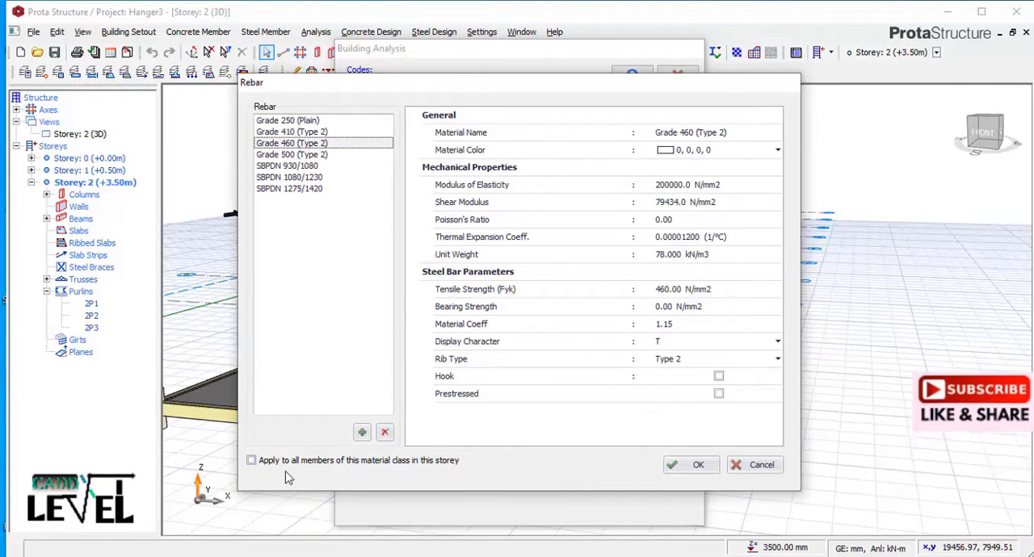
{"action": "left_click", "coordinate": [255, 460]}
{"action": "left_click", "coordinate": [695, 465]}
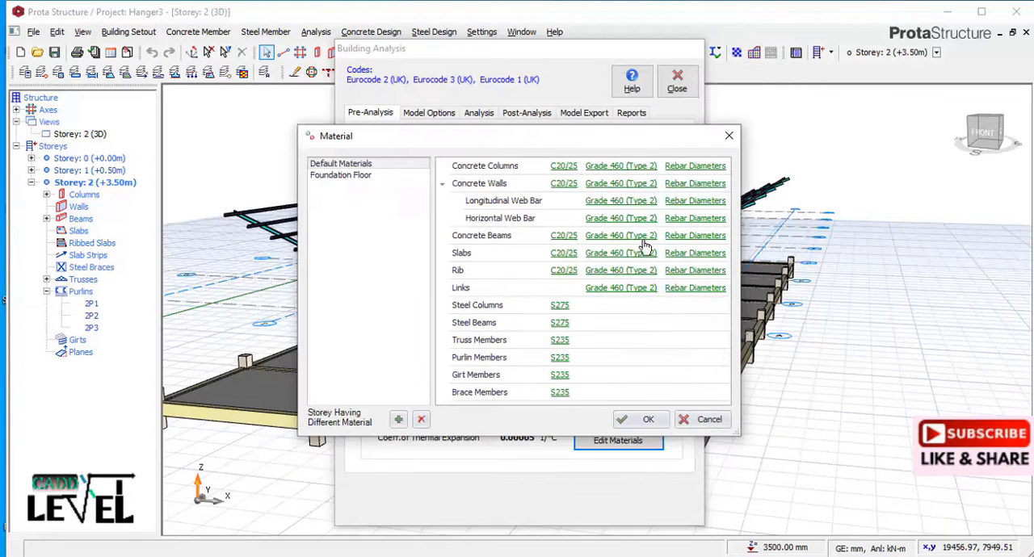
Limit the concrete column rebar diameters to T16, T20 and T25, and accept the rebar table.
{"action": "left_click", "coordinate": [693, 161]}
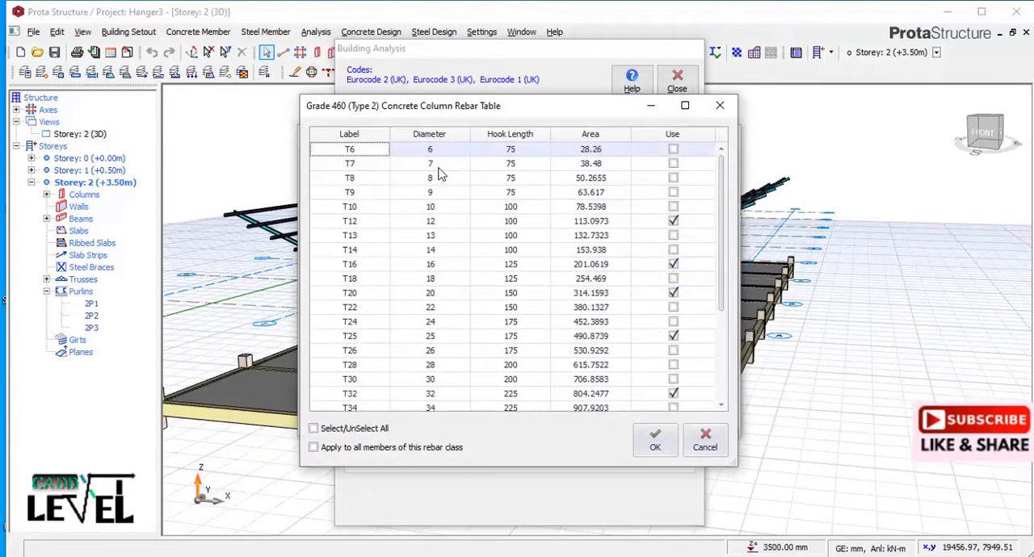
{"action": "left_click", "coordinate": [672, 221]}
{"action": "left_click", "coordinate": [674, 265]}
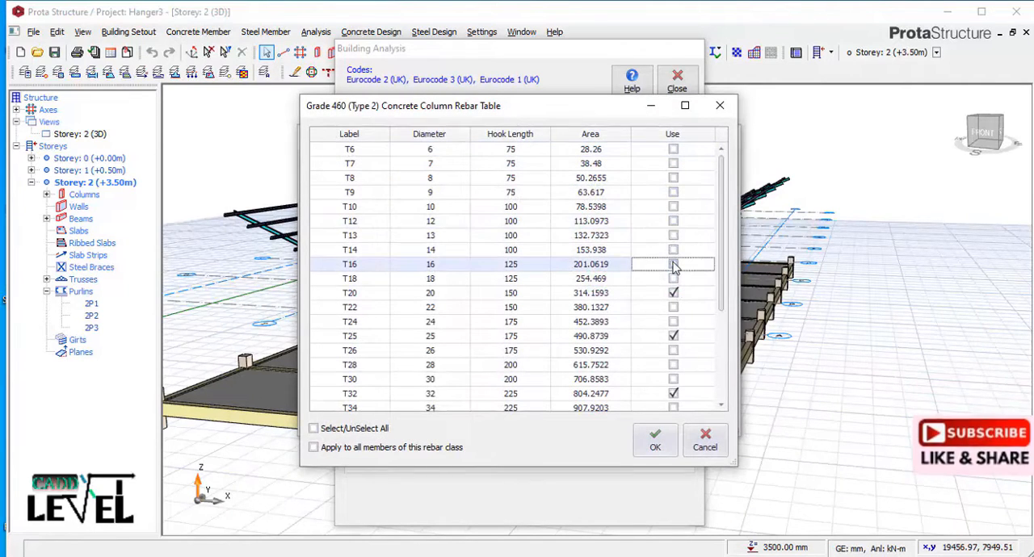
{"action": "left_click", "coordinate": [673, 293]}
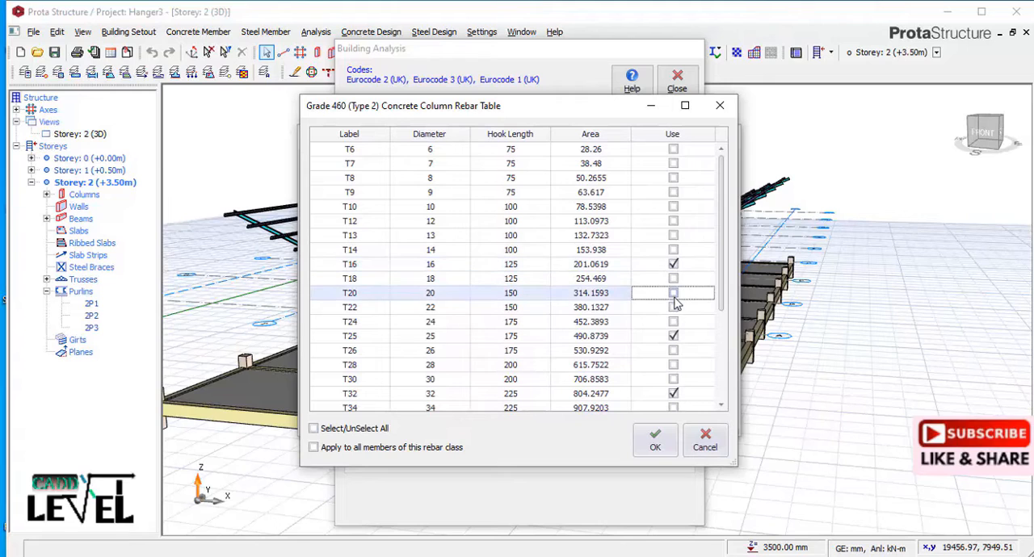
{"action": "left_click", "coordinate": [673, 394]}
{"action": "left_click_drag", "start_coordinate": [718, 194], "coordinate": [699, 159]}
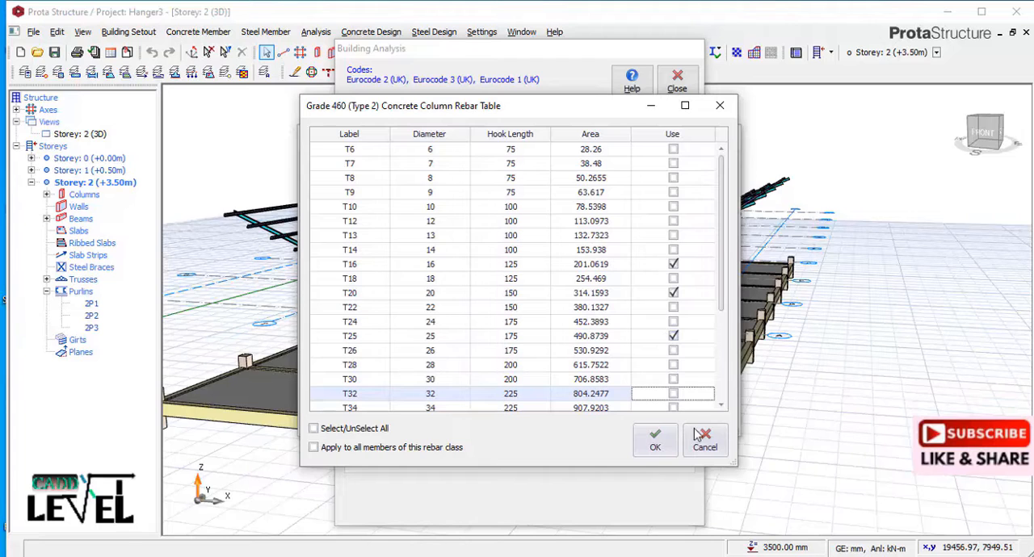
{"action": "left_click", "coordinate": [654, 440]}
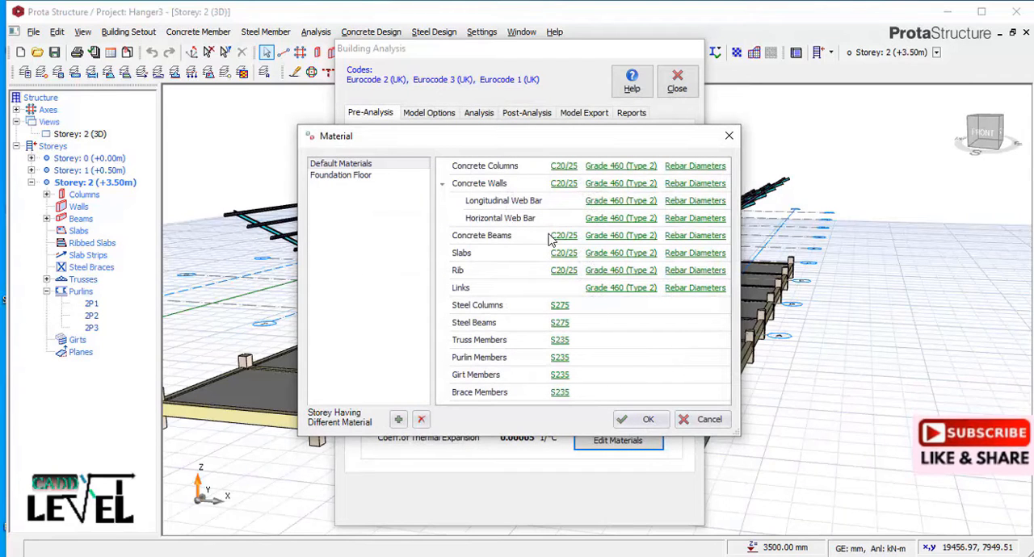
Restrict the concrete beam rebar table to diameters T16, T20 and T25, and accept it.
{"action": "left_click", "coordinate": [718, 244]}
{"action": "left_click", "coordinate": [674, 179]}
{"action": "left_click", "coordinate": [675, 207]}
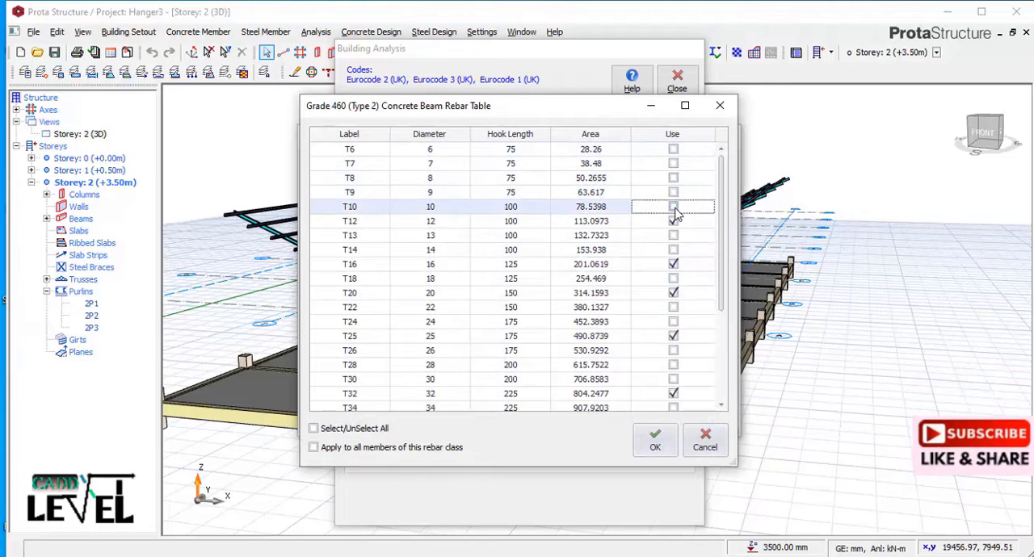
{"action": "left_click", "coordinate": [674, 221]}
{"action": "left_click", "coordinate": [674, 265]}
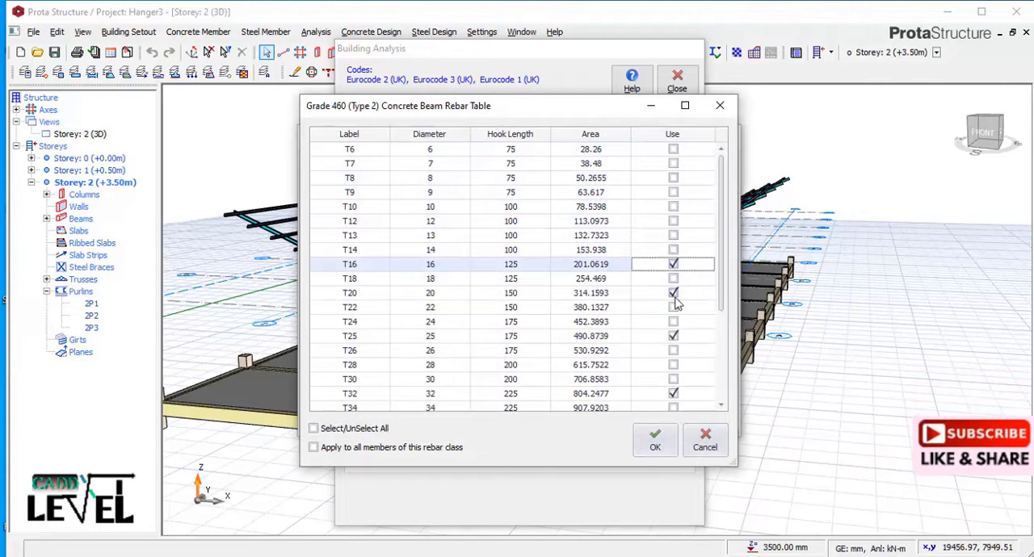
{"action": "left_click", "coordinate": [673, 295]}
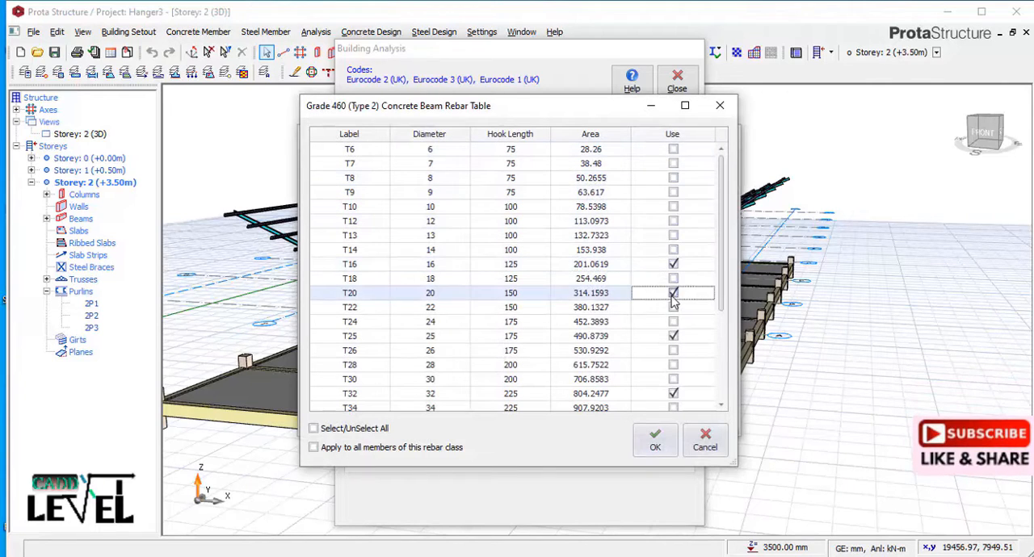
{"action": "left_click", "coordinate": [673, 394]}
{"action": "left_click_drag", "start_coordinate": [723, 254], "coordinate": [727, 376]}
{"action": "left_click", "coordinate": [655, 440]}
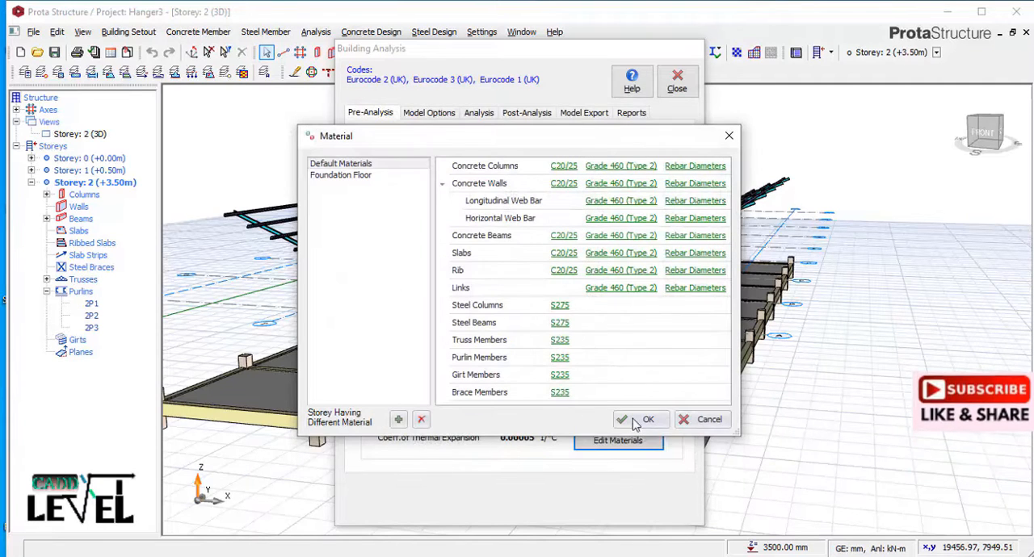
Allow only T8 and T10 bars for the links, and accept the link rebar table.
{"action": "left_click", "coordinate": [691, 289]}
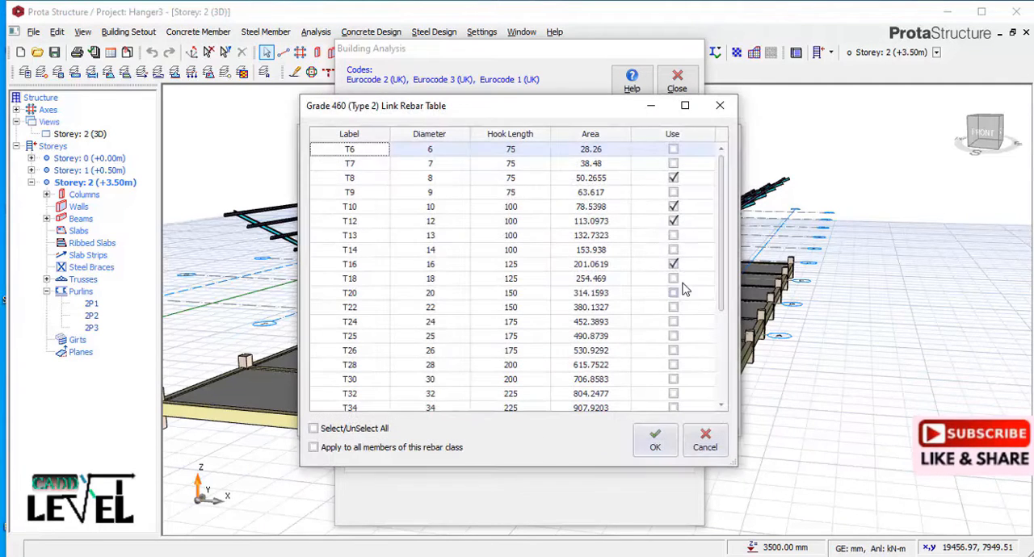
{"action": "left_click", "coordinate": [673, 179]}
{"action": "left_click", "coordinate": [674, 179]}
{"action": "left_click", "coordinate": [674, 207]}
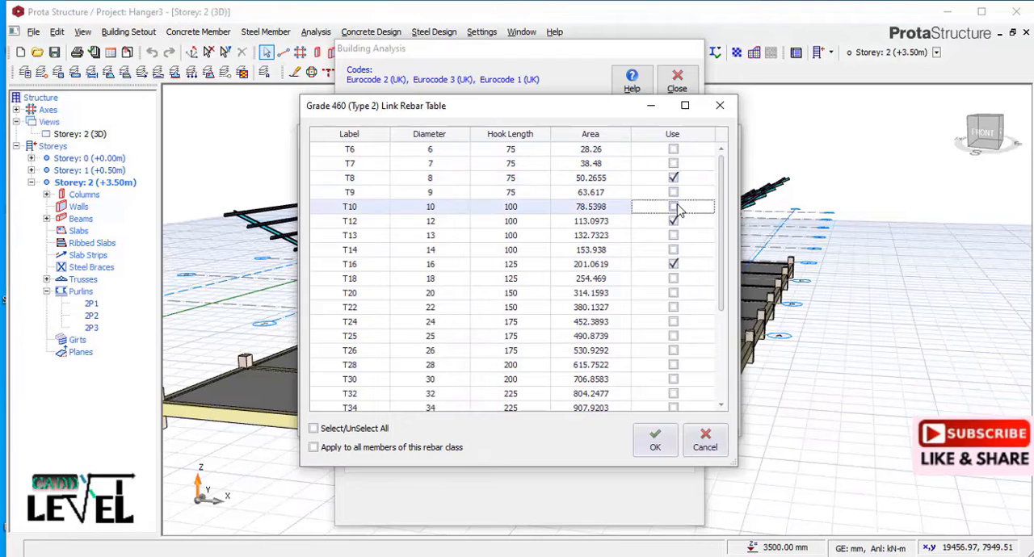
{"action": "left_click", "coordinate": [674, 222]}
{"action": "left_click", "coordinate": [673, 264]}
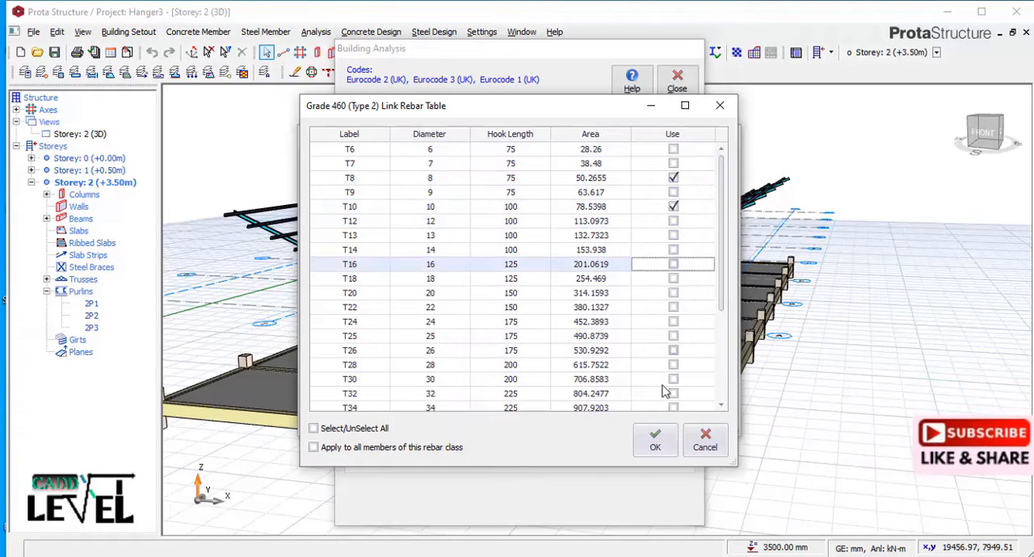
{"action": "scroll", "coordinate": [725, 220], "scroll_direction": "down", "scroll_amount": 3}
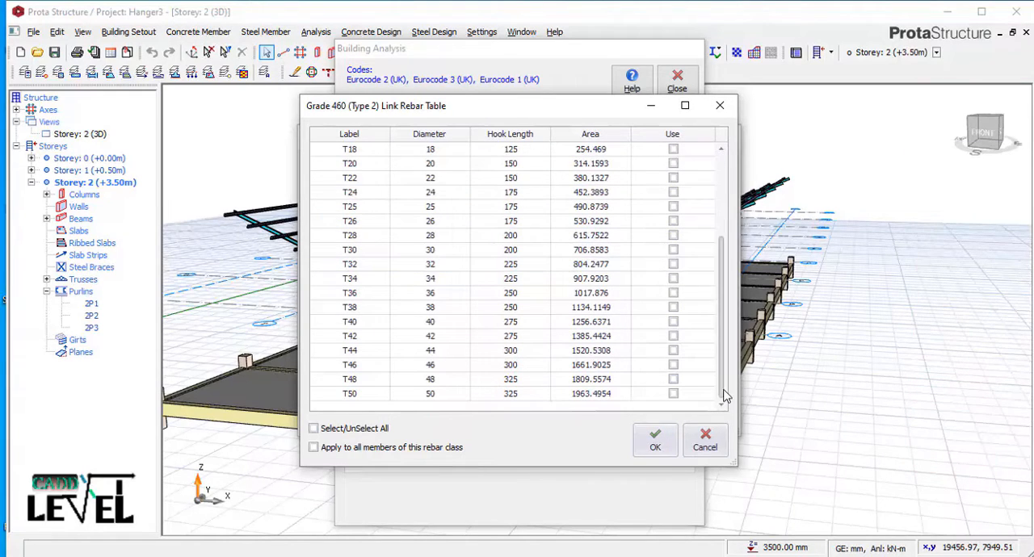
{"action": "left_click", "coordinate": [654, 442]}
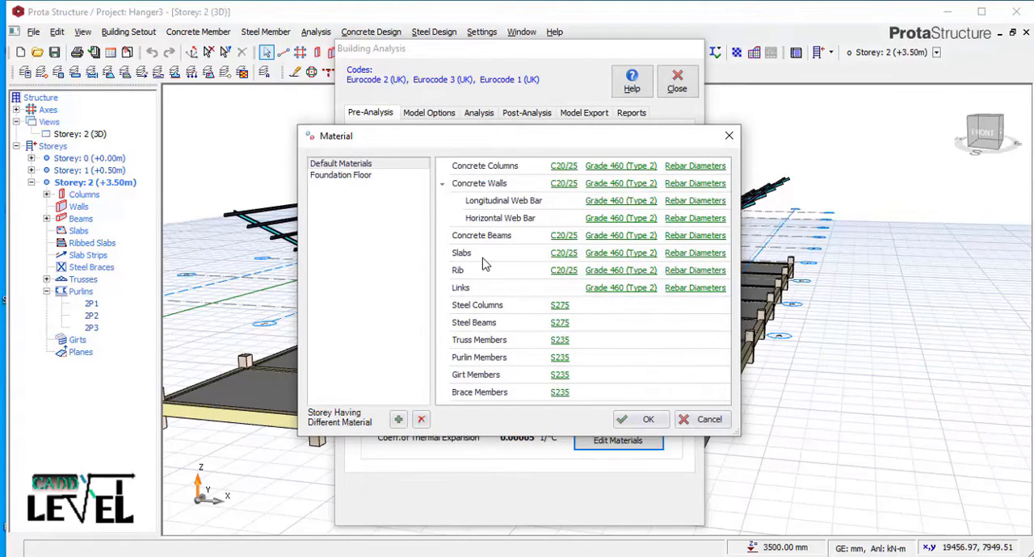
Restrict the concrete slab rebar table to diameters T10 and T12, and accept it.
{"action": "left_click", "coordinate": [716, 258]}
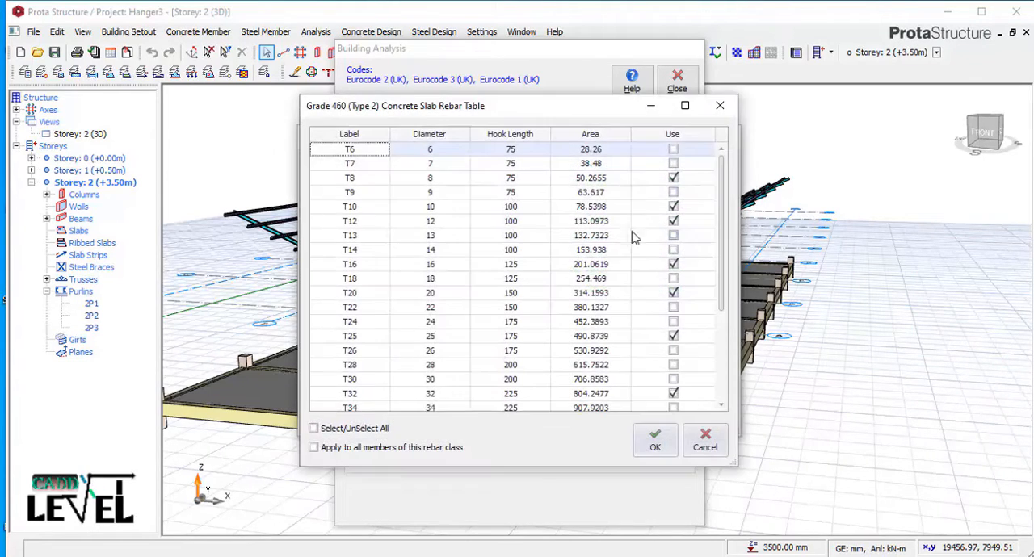
{"action": "left_click", "coordinate": [672, 177]}
{"action": "left_click", "coordinate": [673, 208]}
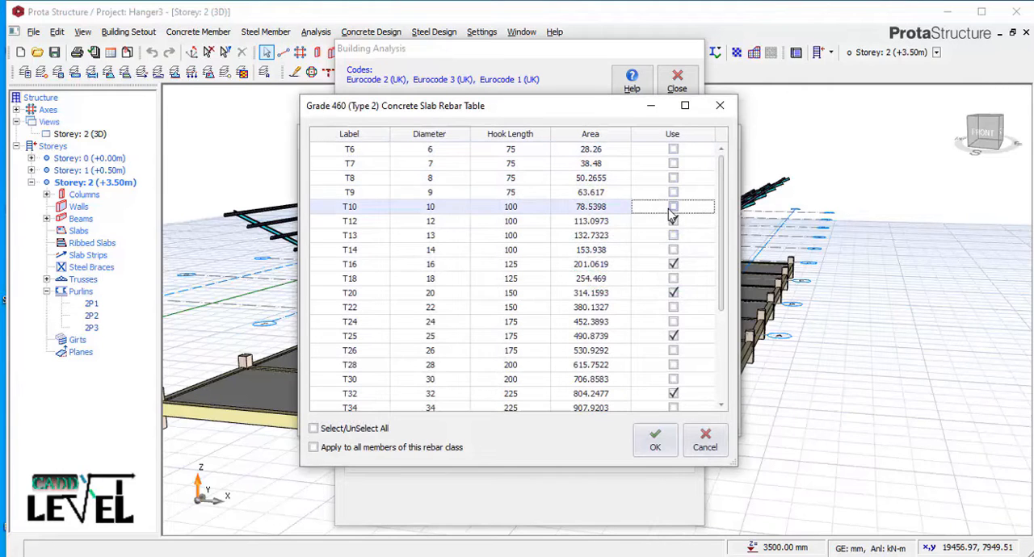
{"action": "left_click", "coordinate": [675, 207]}
{"action": "left_click", "coordinate": [673, 264]}
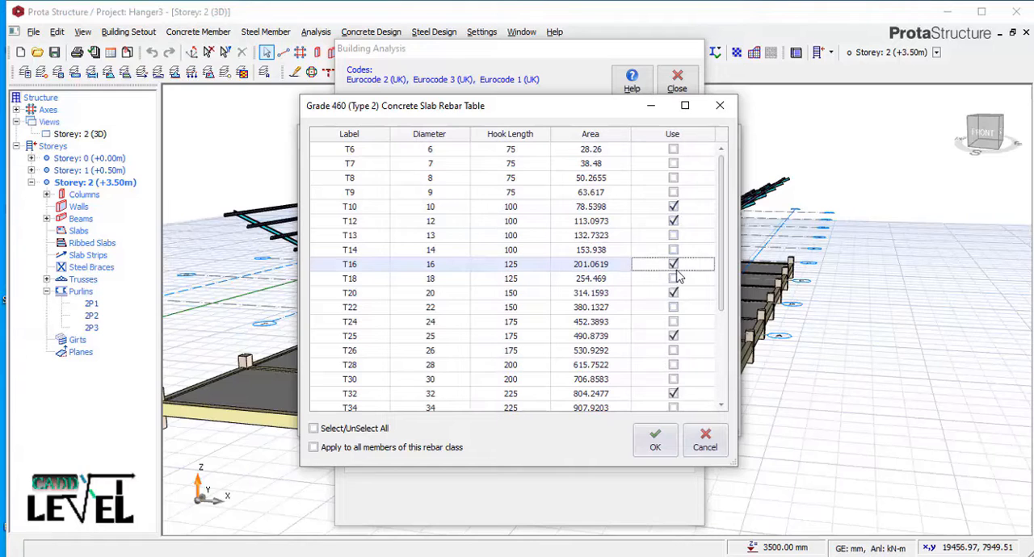
{"action": "left_click", "coordinate": [674, 265]}
{"action": "left_click", "coordinate": [674, 293]}
{"action": "left_click", "coordinate": [673, 336]}
{"action": "left_click", "coordinate": [674, 393]}
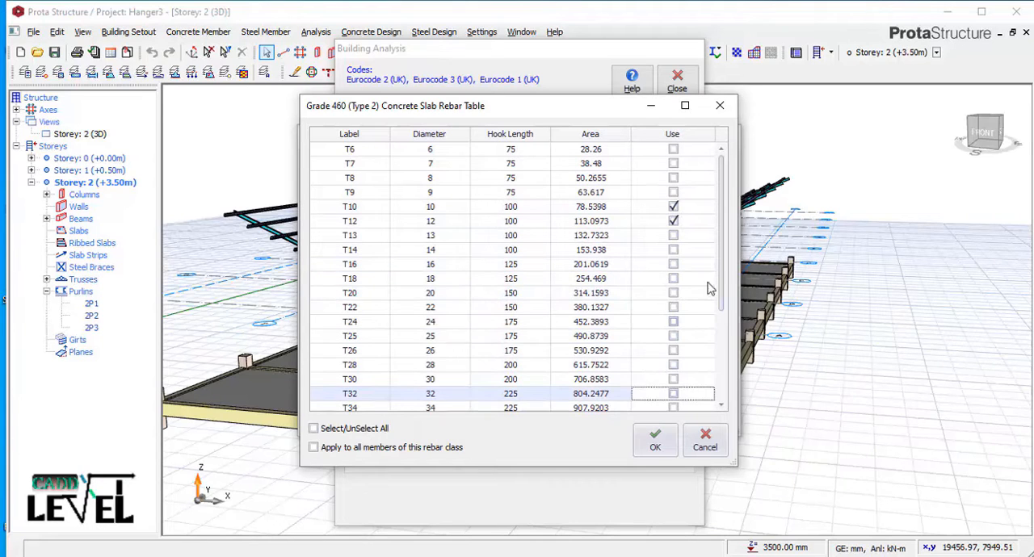
{"action": "scroll", "coordinate": [727, 260], "scroll_direction": "down", "scroll_amount": 4}
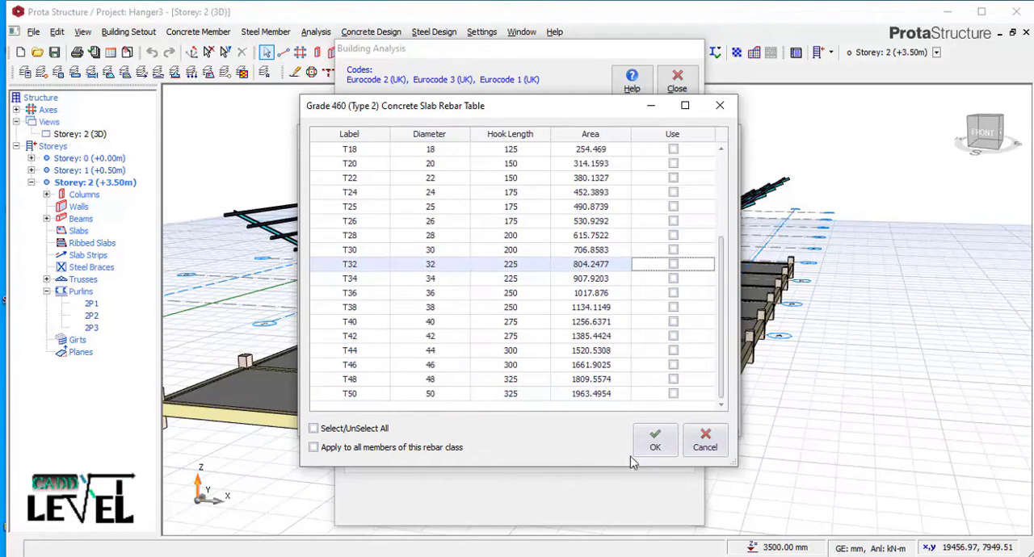
{"action": "left_click", "coordinate": [655, 443]}
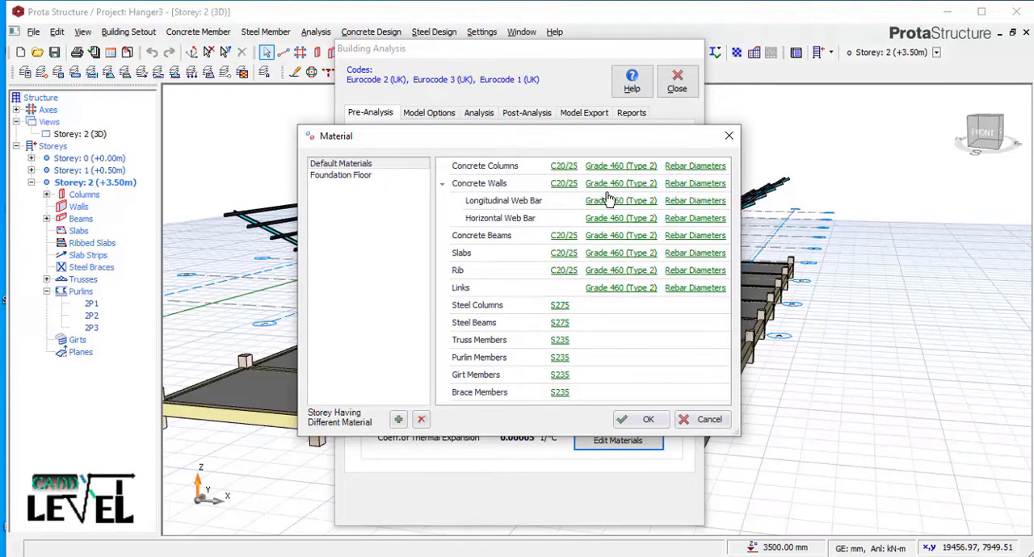
Accept the material settings, close the building analysis window and save the project.
{"action": "left_click", "coordinate": [647, 419]}
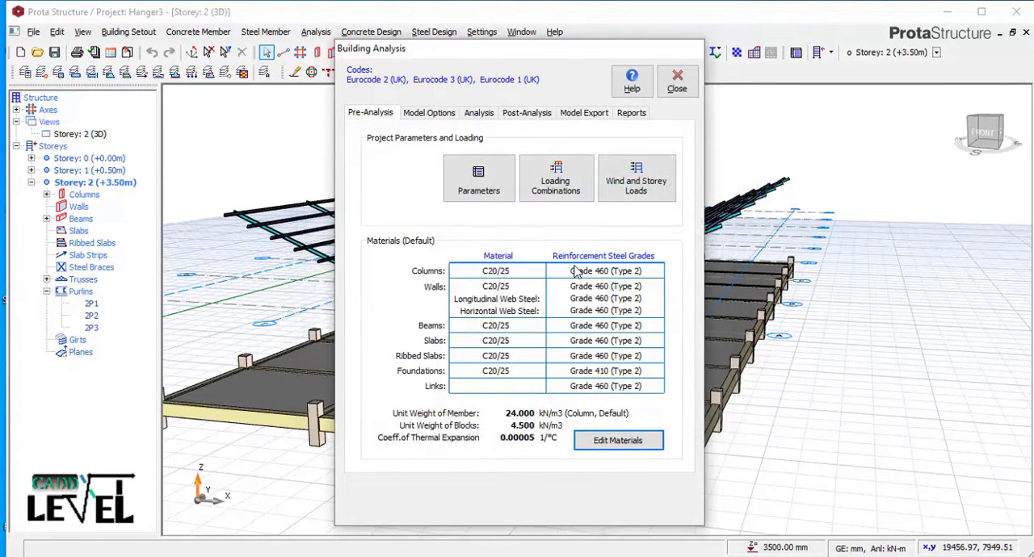
{"action": "left_click", "coordinate": [677, 81]}
{"action": "left_click", "coordinate": [57, 52]}
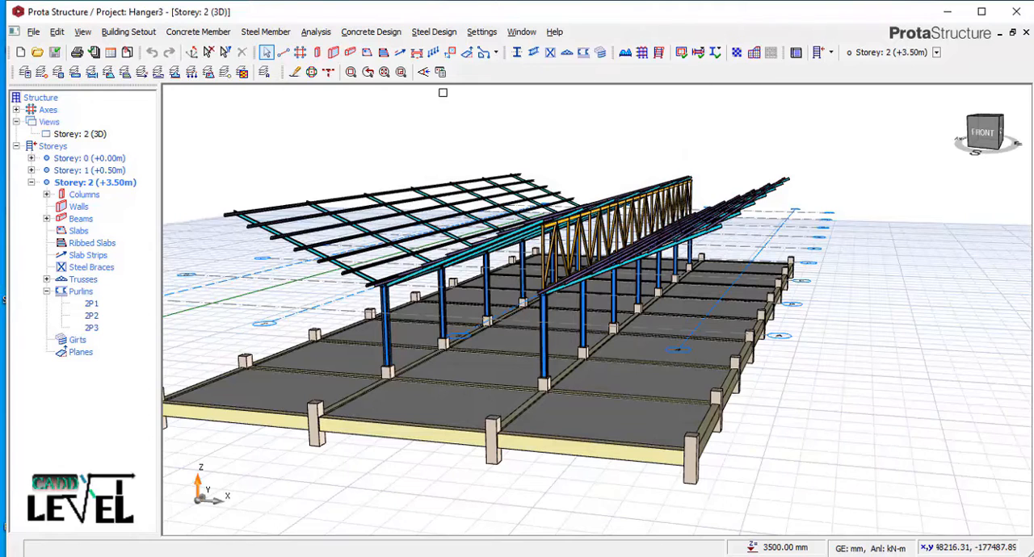
Set the maximum longitudinal column bar size to T25 in the column design settings, check the link settings, and accept.
{"action": "left_click", "coordinate": [481, 31]}
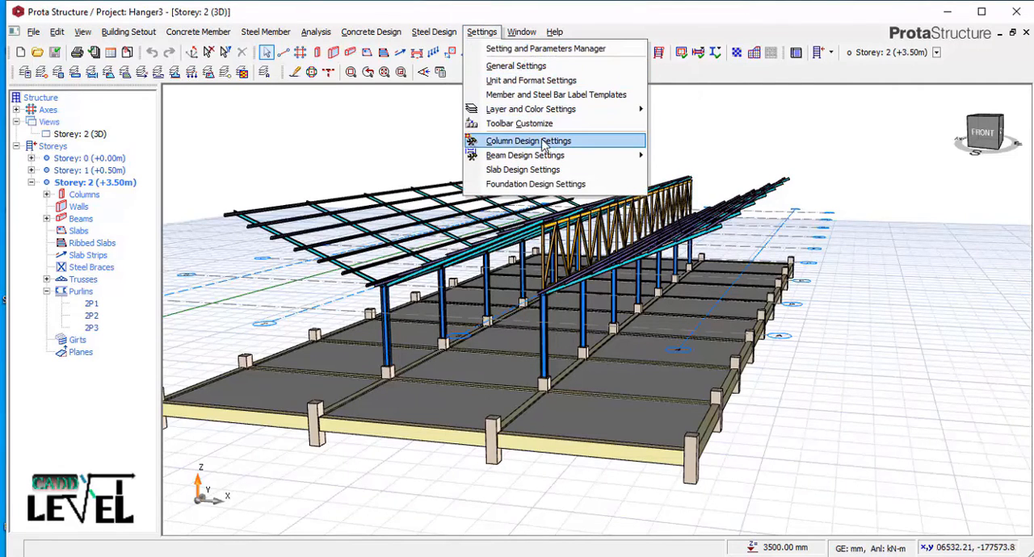
{"action": "left_click", "coordinate": [853, 224]}
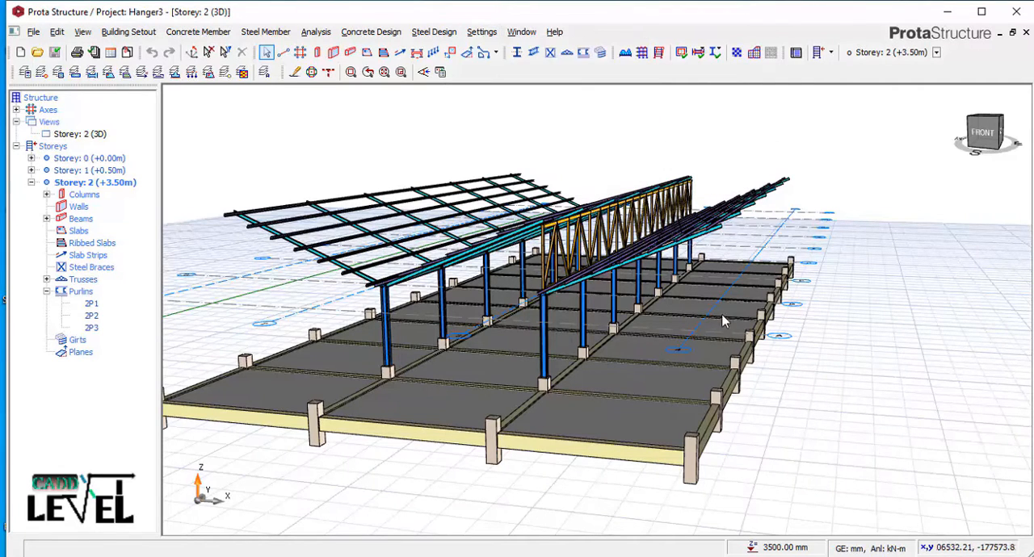
{"action": "left_click", "coordinate": [345, 205]}
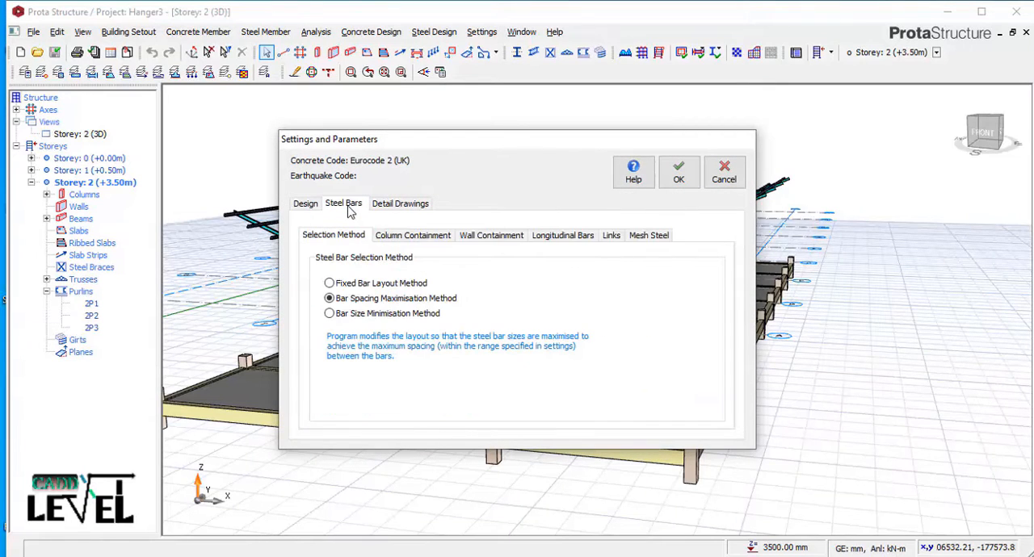
{"action": "left_click", "coordinate": [563, 235]}
{"action": "left_click", "coordinate": [514, 281]}
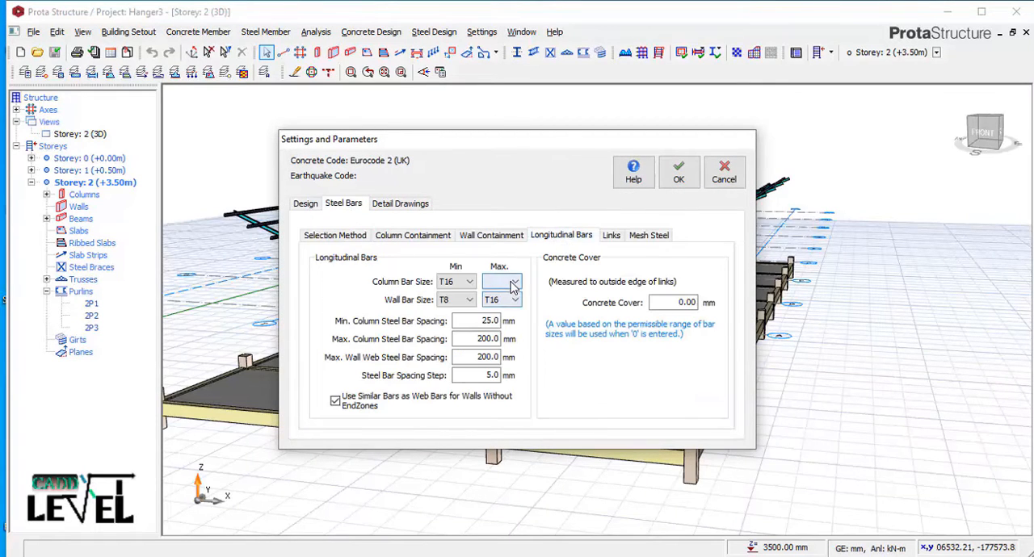
{"action": "left_click", "coordinate": [505, 315]}
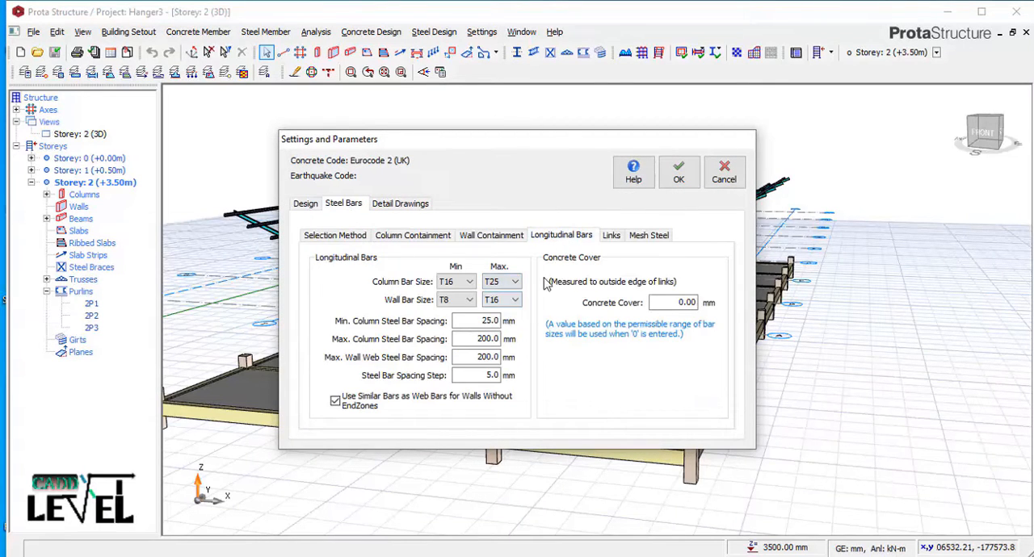
{"action": "left_click", "coordinate": [617, 236]}
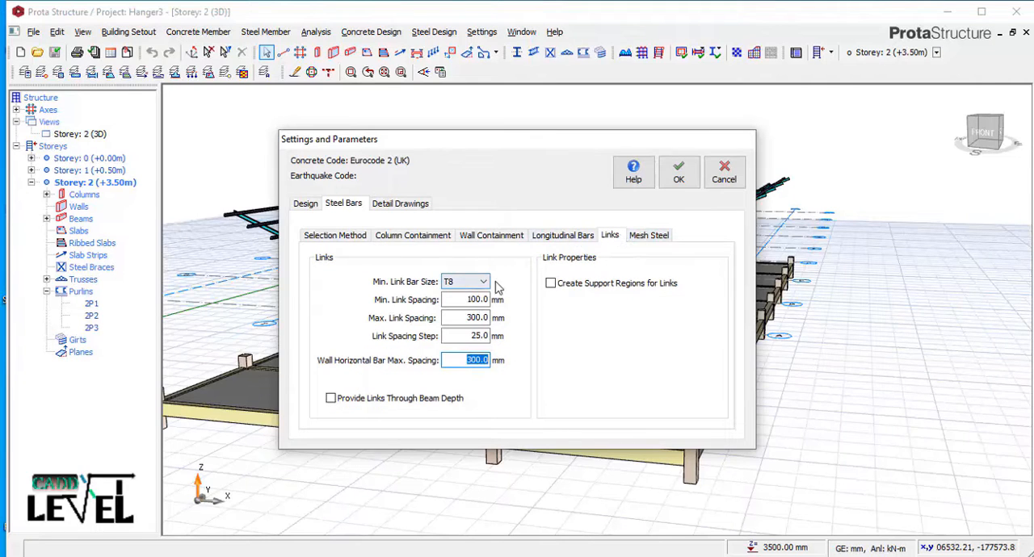
{"action": "left_click", "coordinate": [559, 239]}
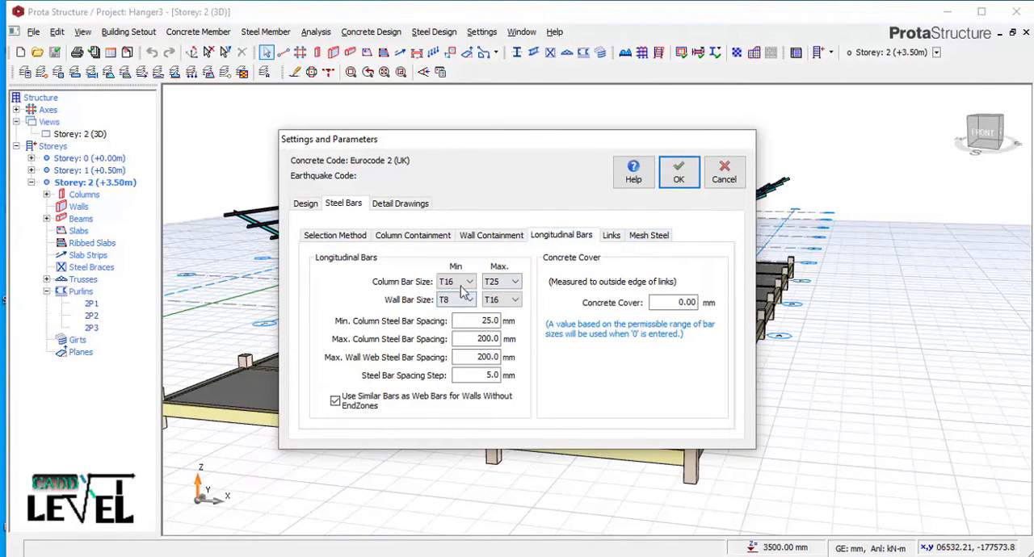
{"action": "left_click", "coordinate": [678, 175]}
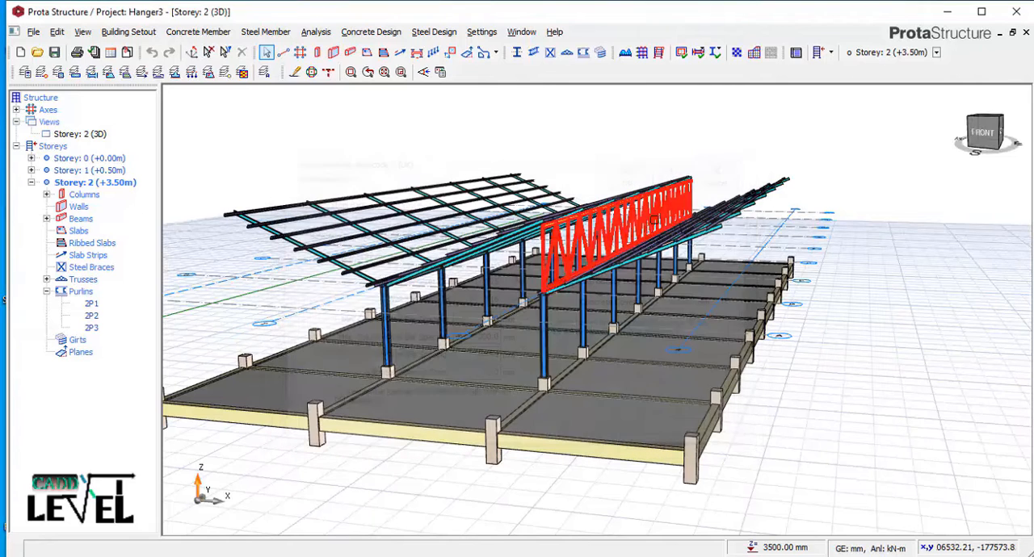
Set the maximum foundation steel diameter to T32 in the foundation beam settings and save them.
{"action": "left_click", "coordinate": [481, 32]}
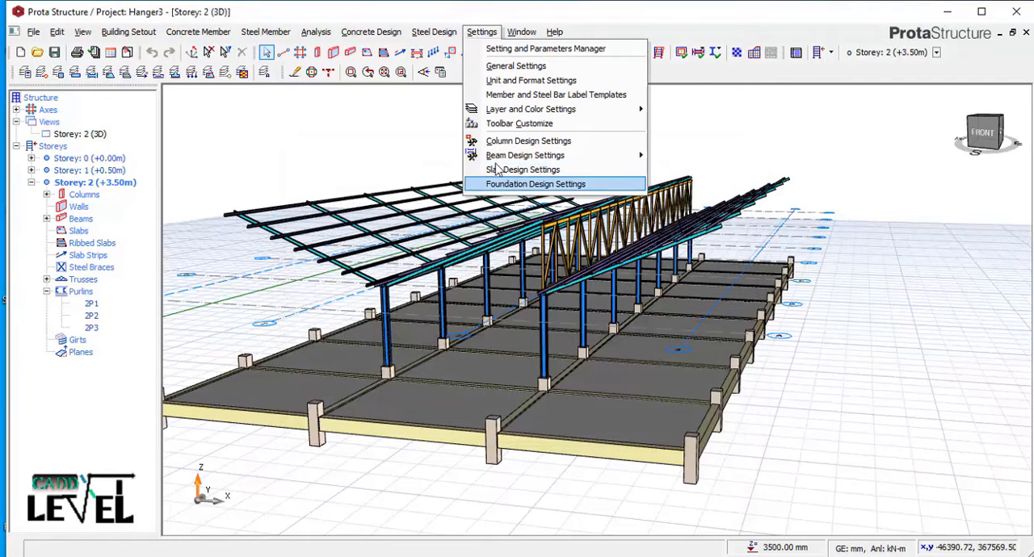
{"action": "mouse_move", "coordinate": [501, 157]}
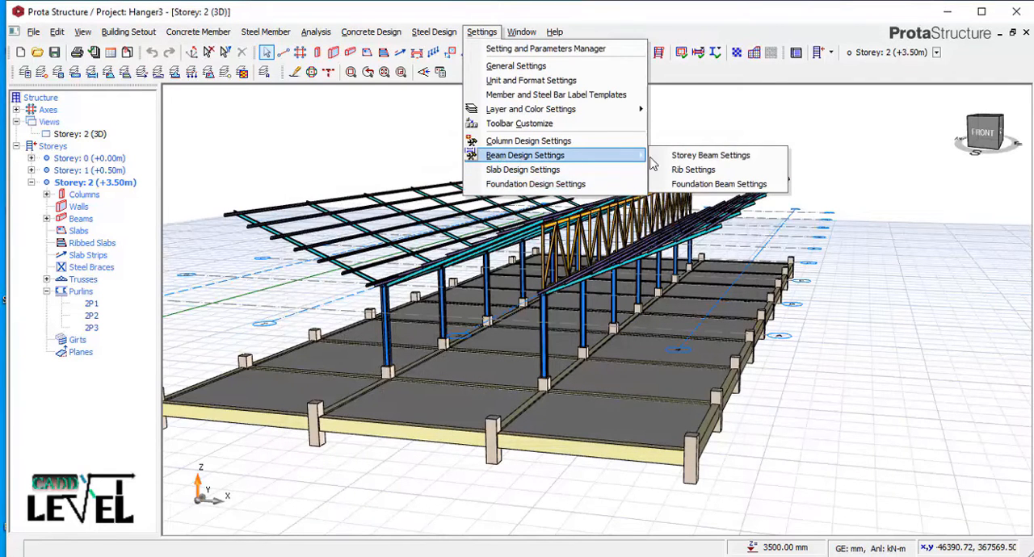
{"action": "left_click", "coordinate": [714, 186]}
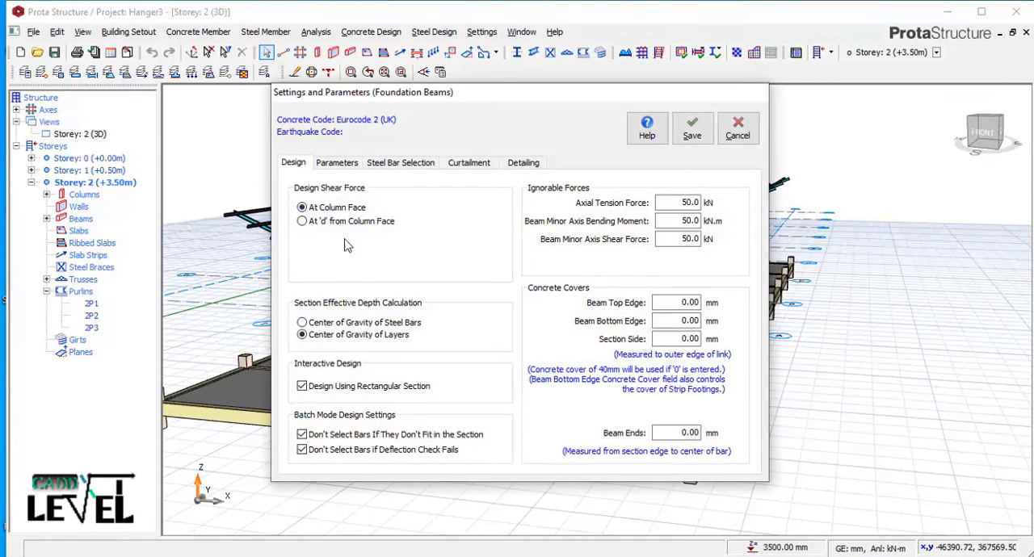
{"action": "left_click", "coordinate": [336, 162]}
{"action": "left_click", "coordinate": [477, 224]}
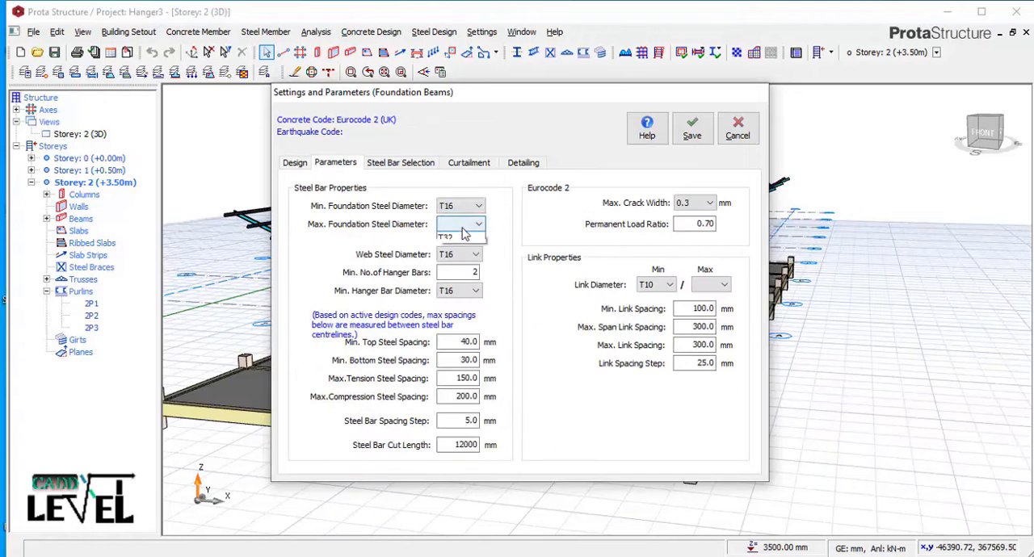
{"action": "left_click", "coordinate": [455, 258]}
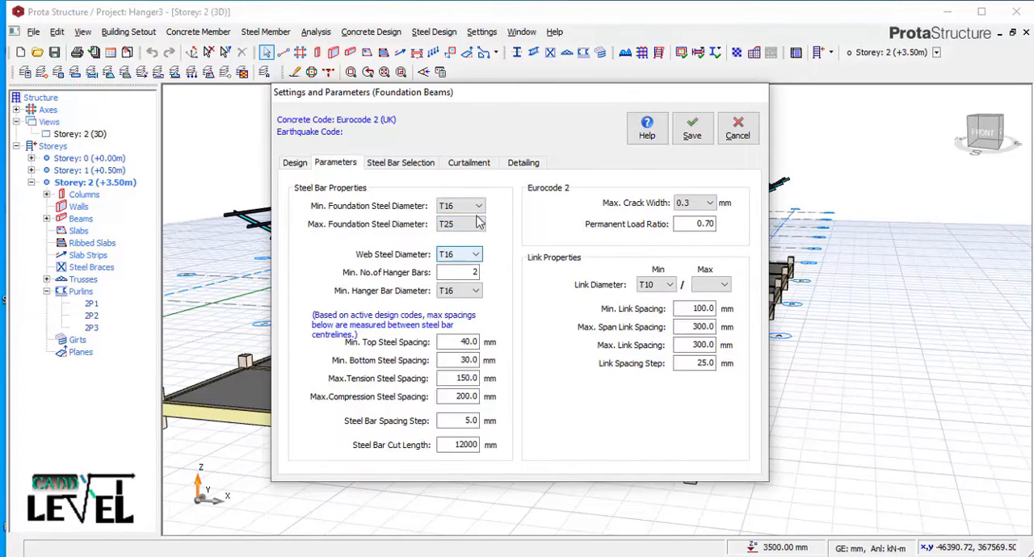
{"action": "left_click", "coordinate": [475, 231]}
{"action": "left_click", "coordinate": [468, 271]}
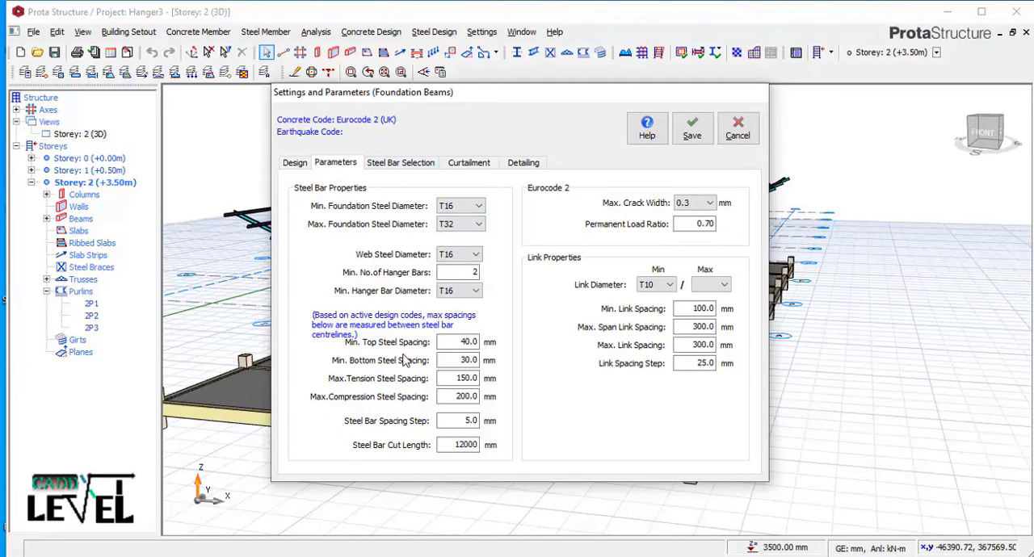
{"action": "left_click", "coordinate": [430, 164]}
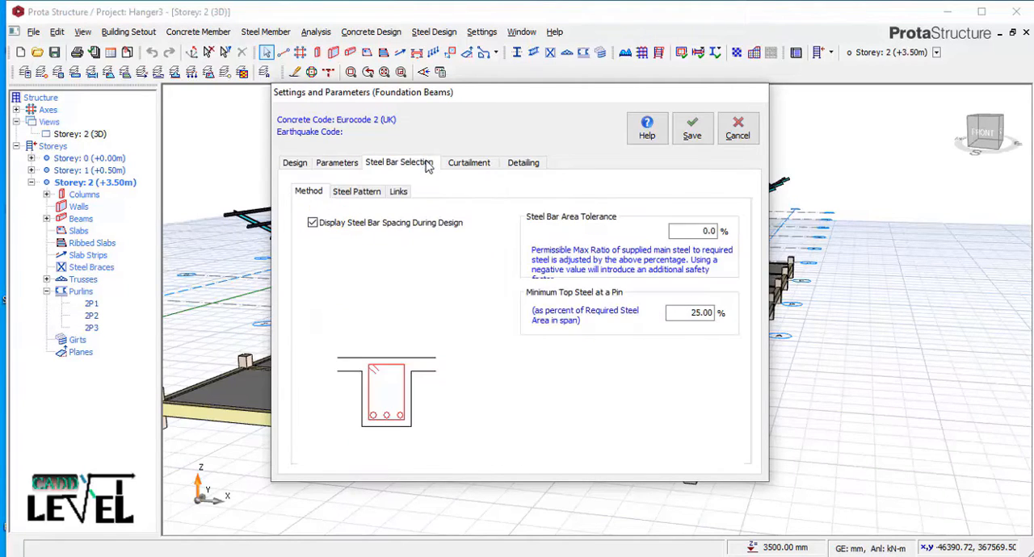
{"action": "left_click", "coordinate": [691, 133]}
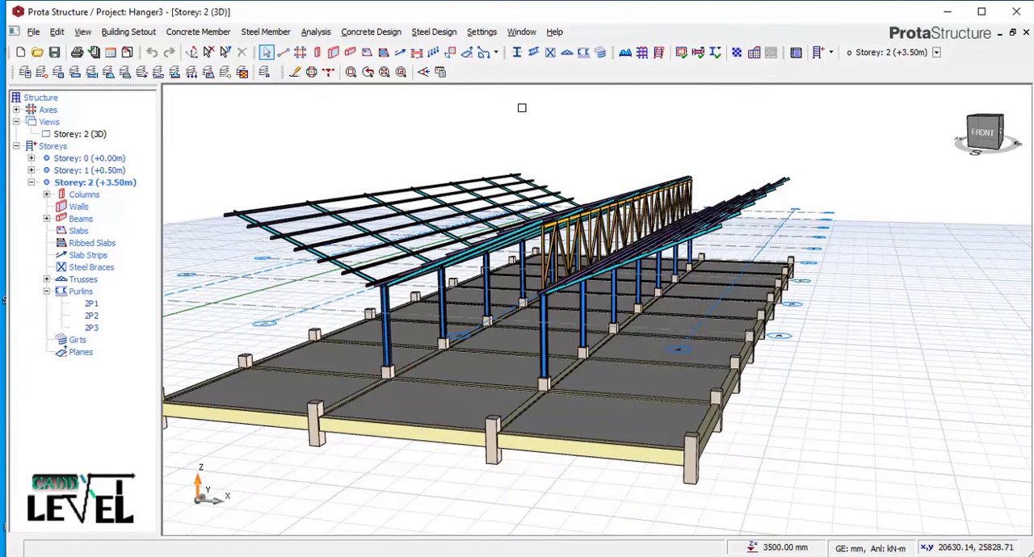
Choose the maximum beam steel diameter in the storey beam settings, review the link selection options, and save the settings.
{"action": "left_click", "coordinate": [490, 33]}
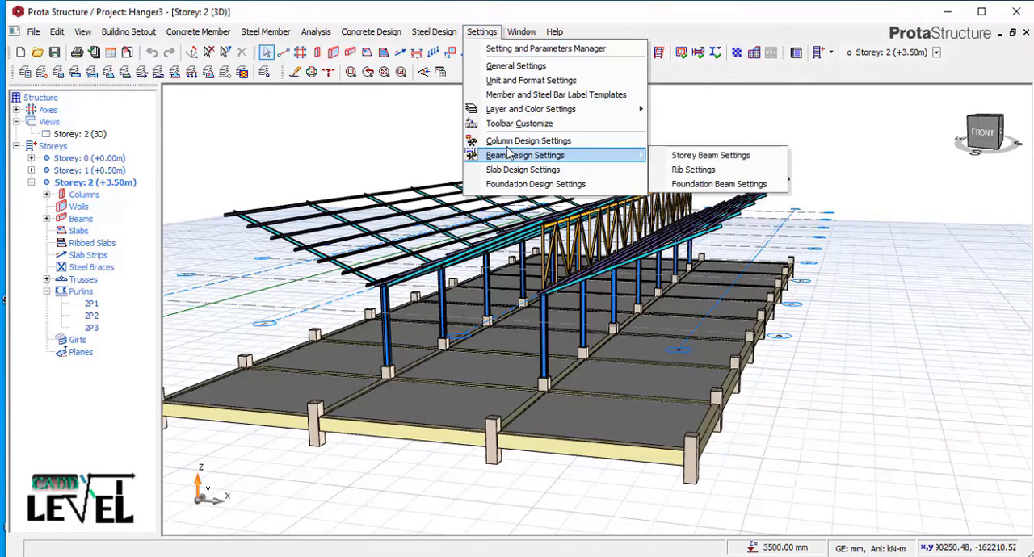
{"action": "left_click", "coordinate": [726, 160]}
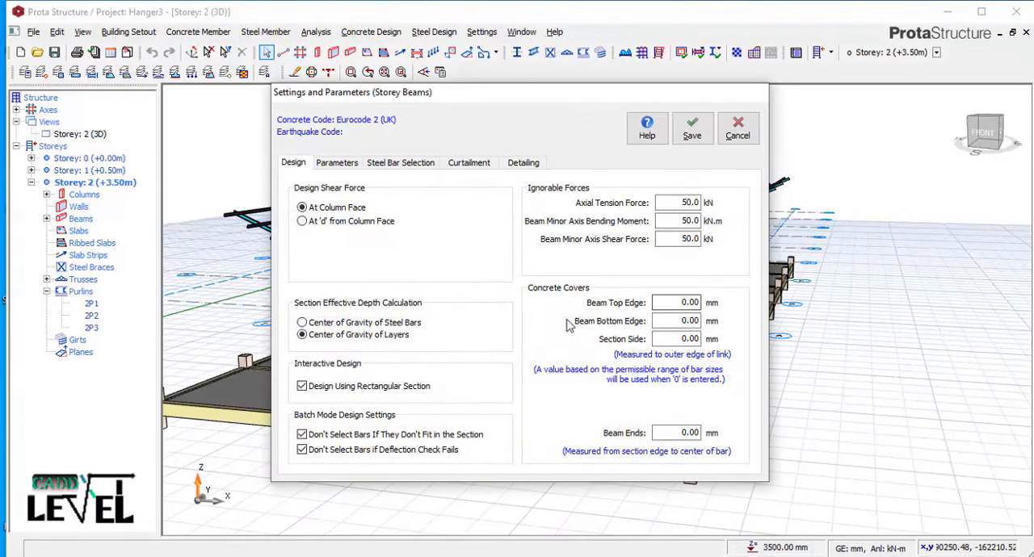
{"action": "left_click", "coordinate": [347, 168]}
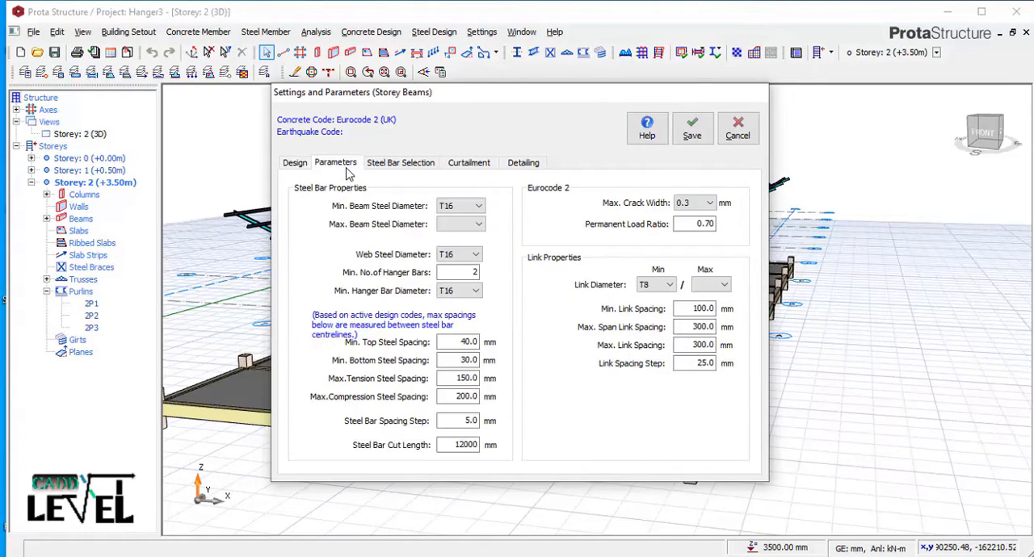
{"action": "left_click", "coordinate": [476, 224]}
{"action": "left_click", "coordinate": [451, 268]}
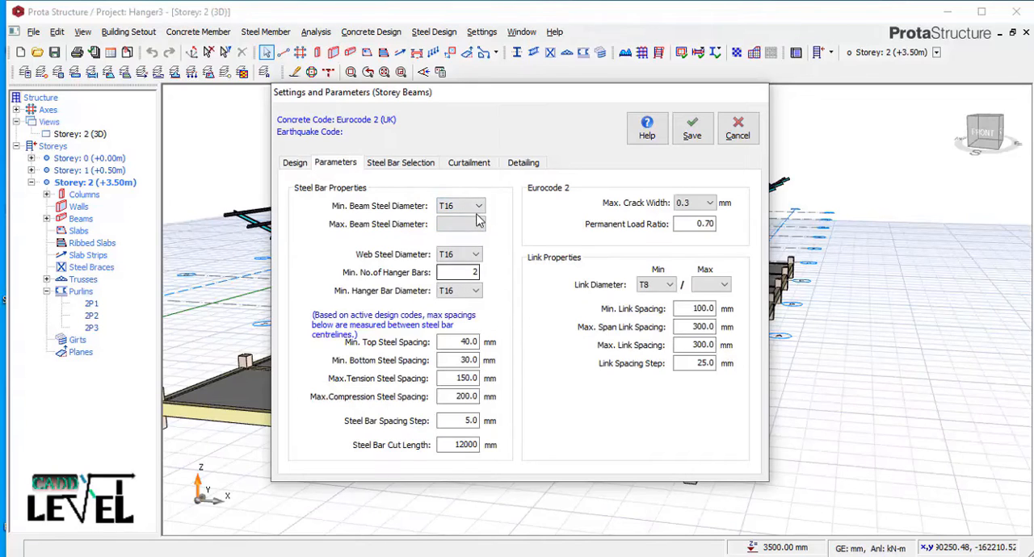
{"action": "left_click", "coordinate": [403, 167]}
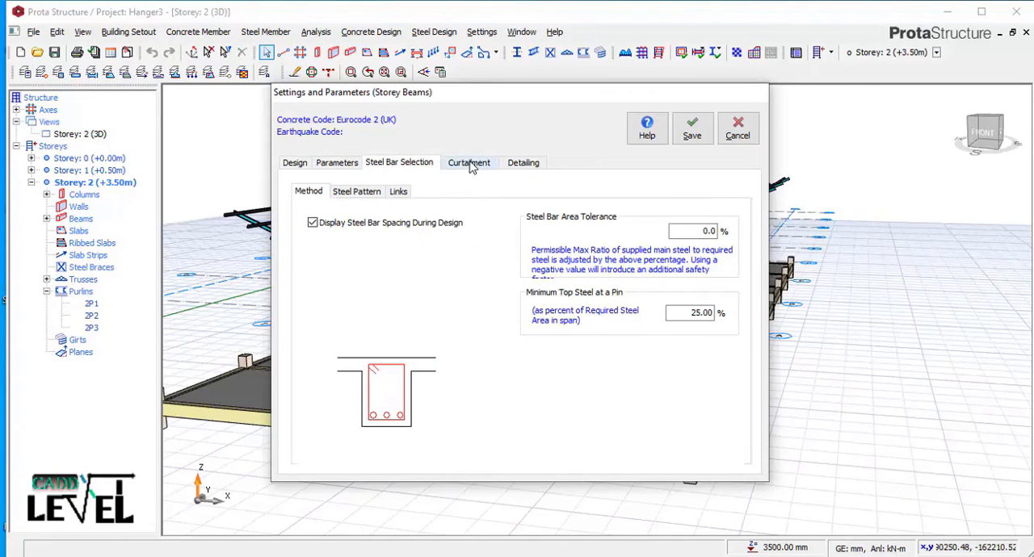
{"action": "left_click", "coordinate": [396, 192]}
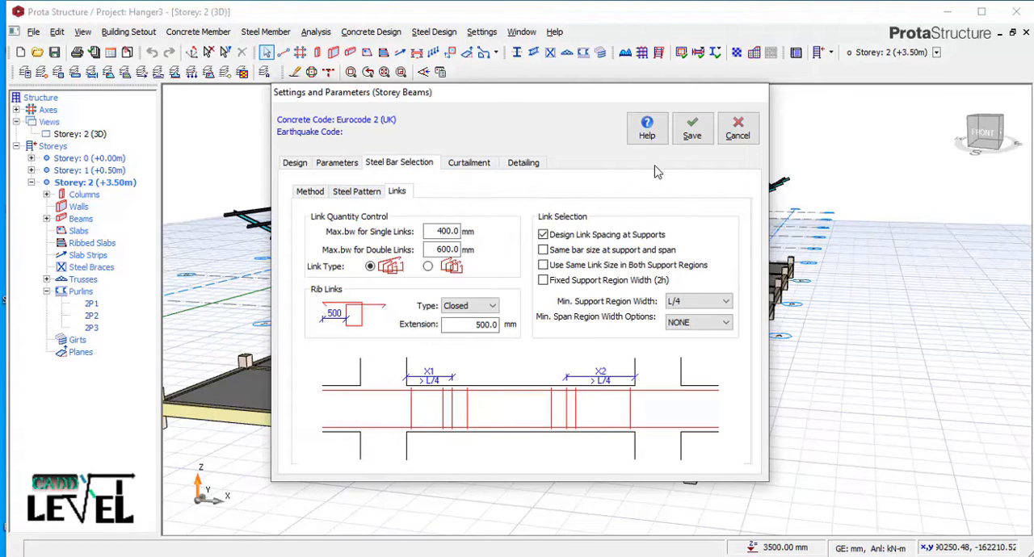
{"action": "left_click", "coordinate": [691, 130]}
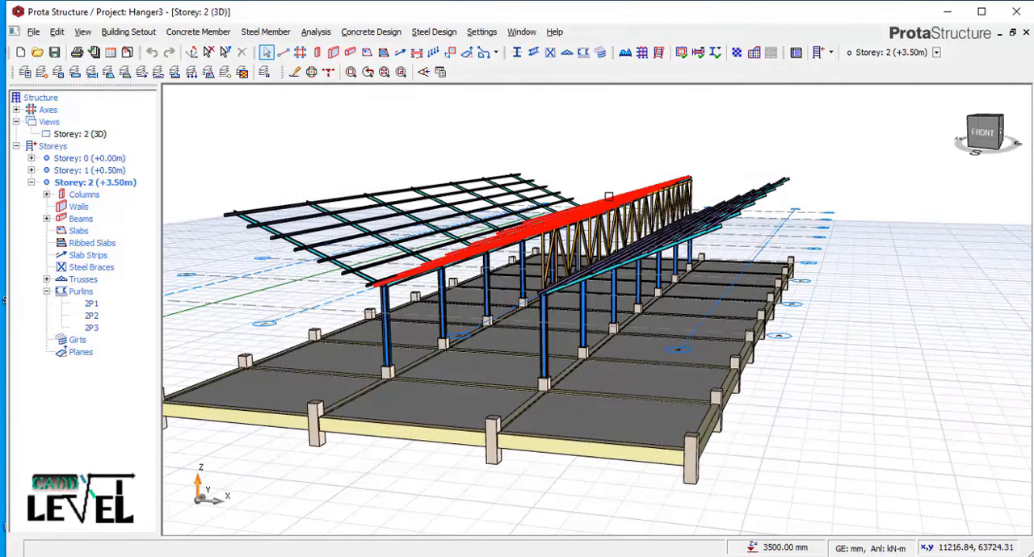
In the foundation settings, keep the footing reinforcement With Bobs and set the minimum steel bar size to 12 mm.
{"action": "left_click", "coordinate": [490, 32]}
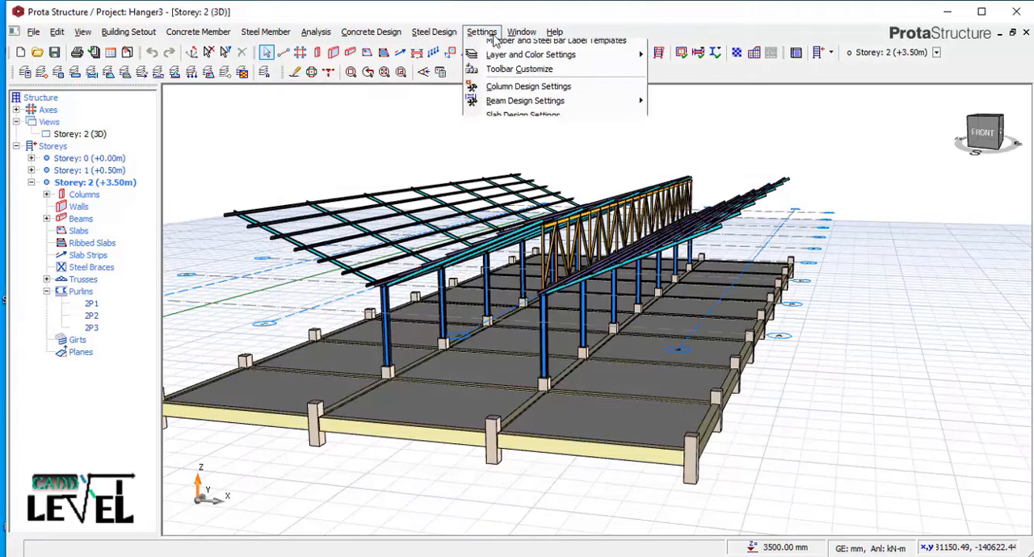
{"action": "left_click", "coordinate": [543, 198]}
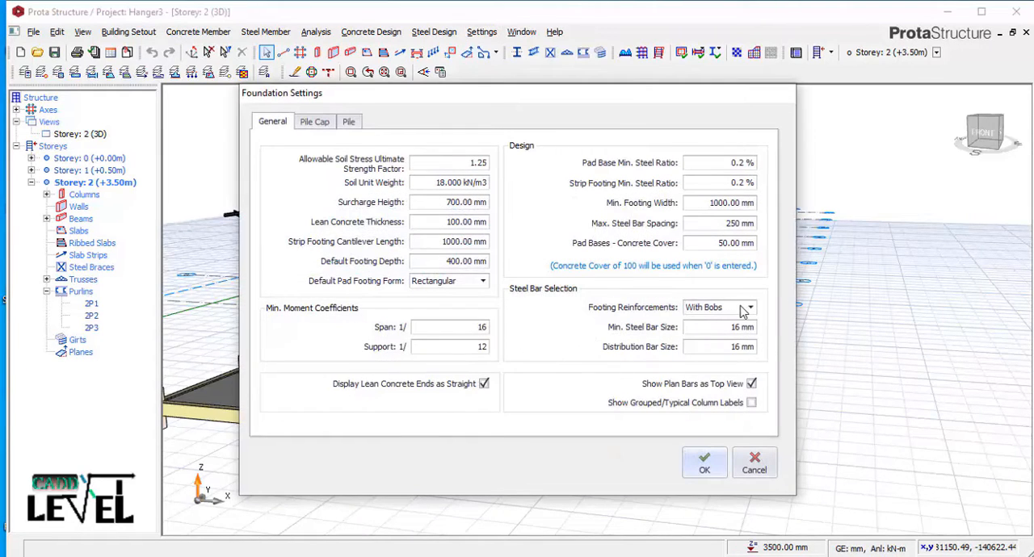
{"action": "left_click", "coordinate": [743, 308]}
{"action": "left_click", "coordinate": [711, 317]}
{"action": "left_click", "coordinate": [740, 326]}
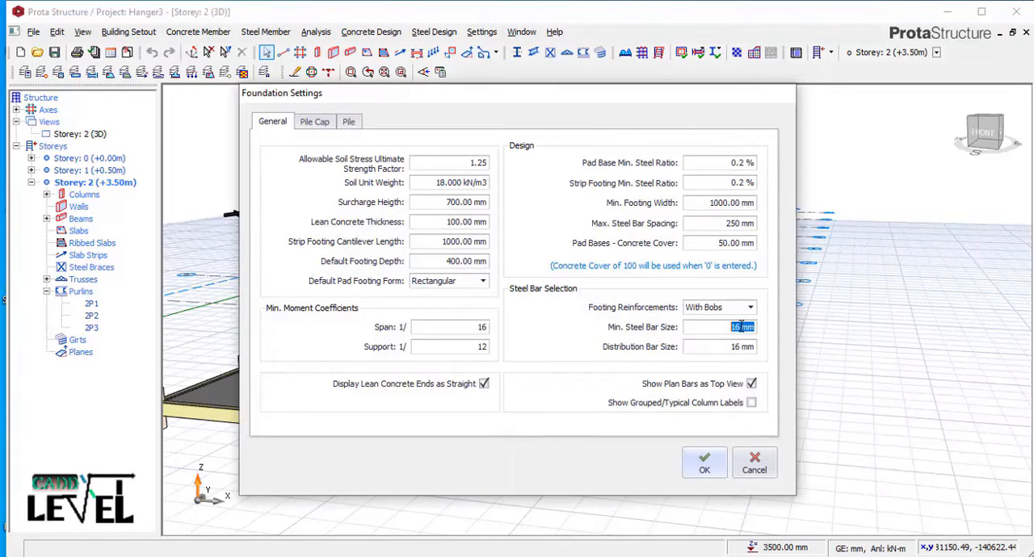
{"action": "type", "text": "12"}
{"action": "left_click", "coordinate": [746, 344]}
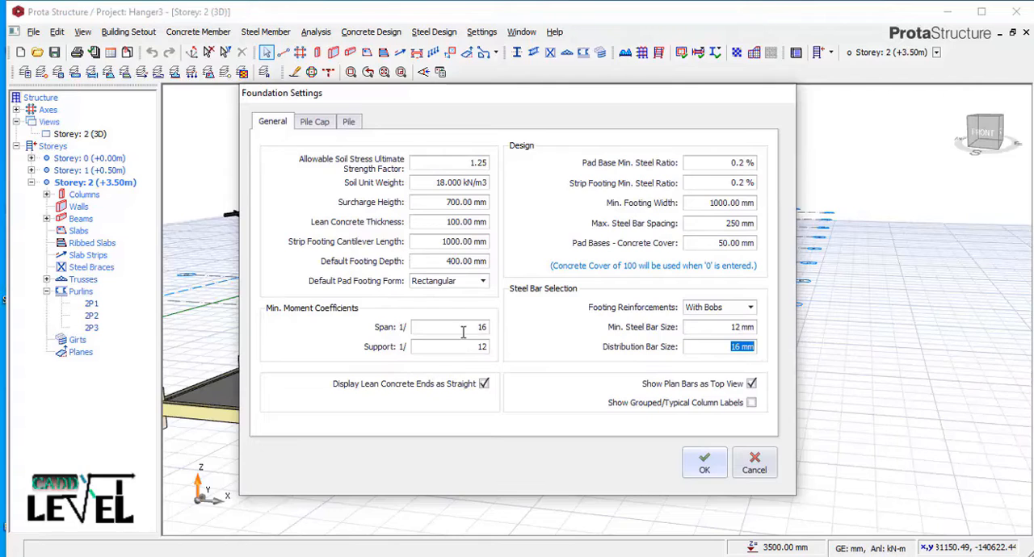
Set the default footing depth to 350 mm, accept the foundation settings and save the project.
{"action": "left_click", "coordinate": [436, 263]}
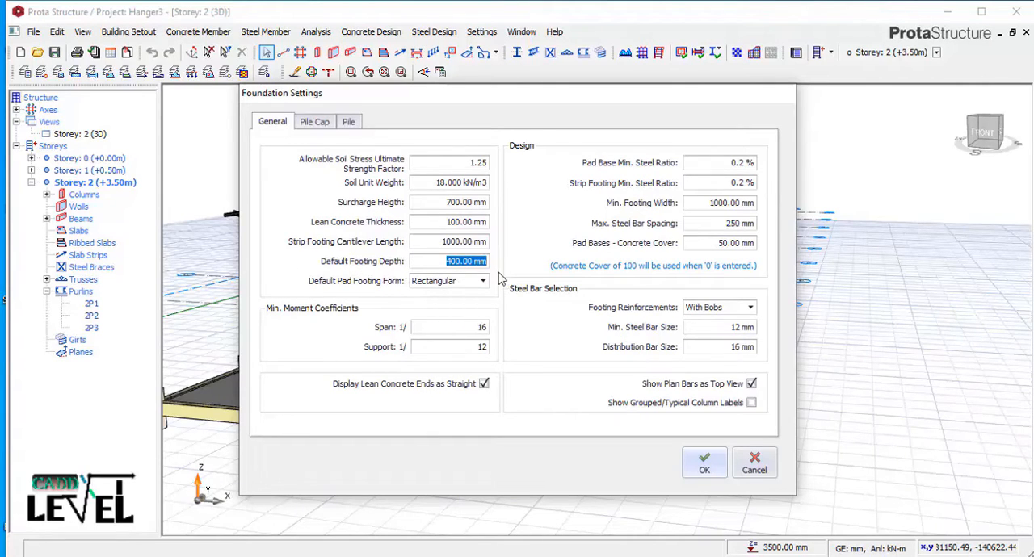
{"action": "type", "text": "32"}
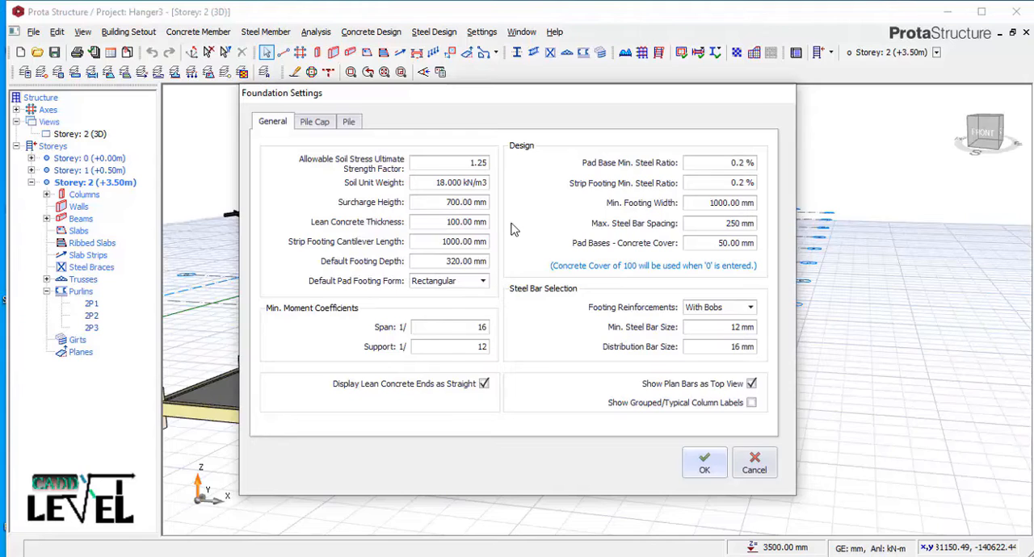
{"action": "left_click", "coordinate": [469, 226]}
{"action": "left_click", "coordinate": [467, 262]}
{"action": "left_click", "coordinate": [462, 202]}
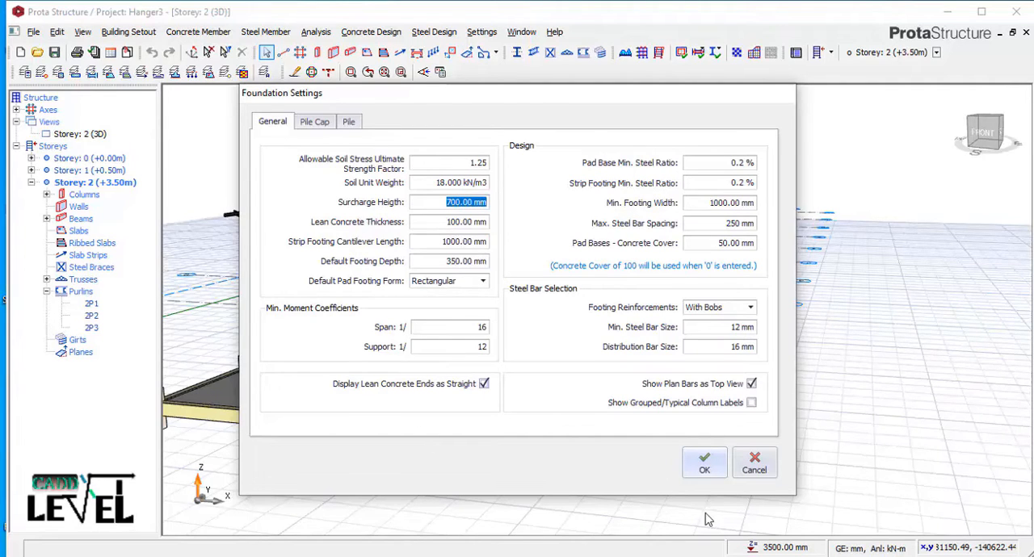
{"action": "left_click", "coordinate": [706, 464]}
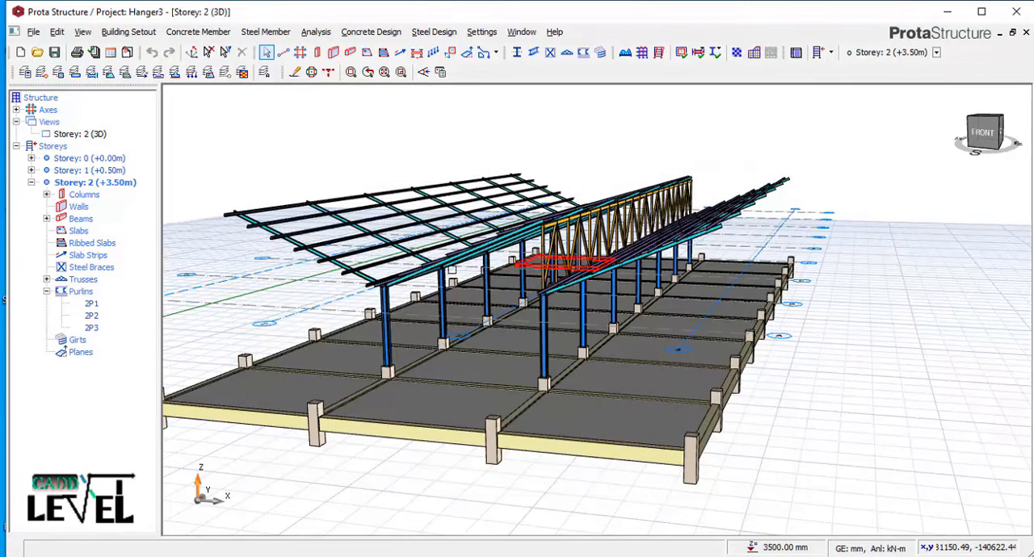
{"action": "left_click", "coordinate": [54, 51]}
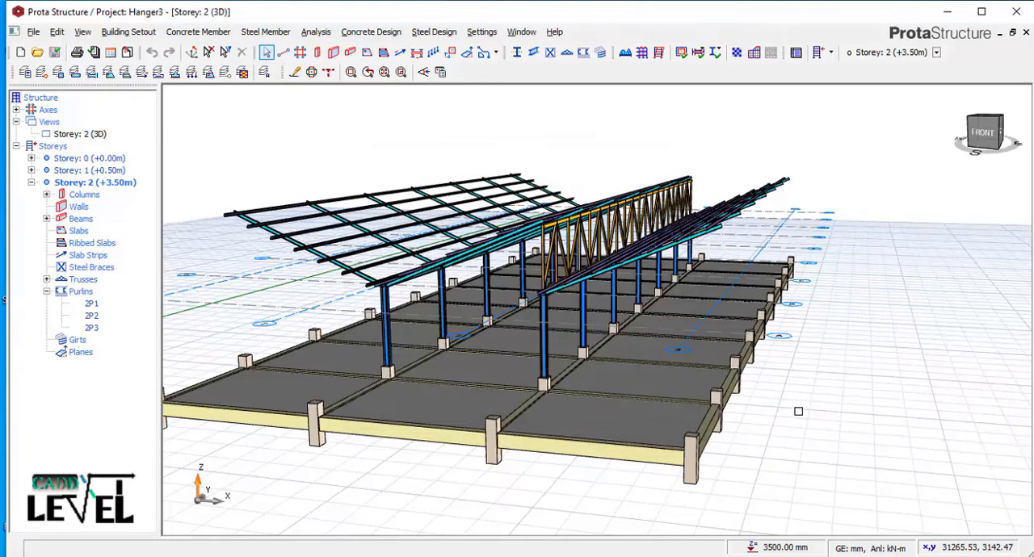
Open the load properties of roof purlin group 2P1 and add a 0.10 kN/m load in load case G.
{"action": "scroll", "coordinate": [789, 360], "scroll_direction": "down", "scroll_amount": 1}
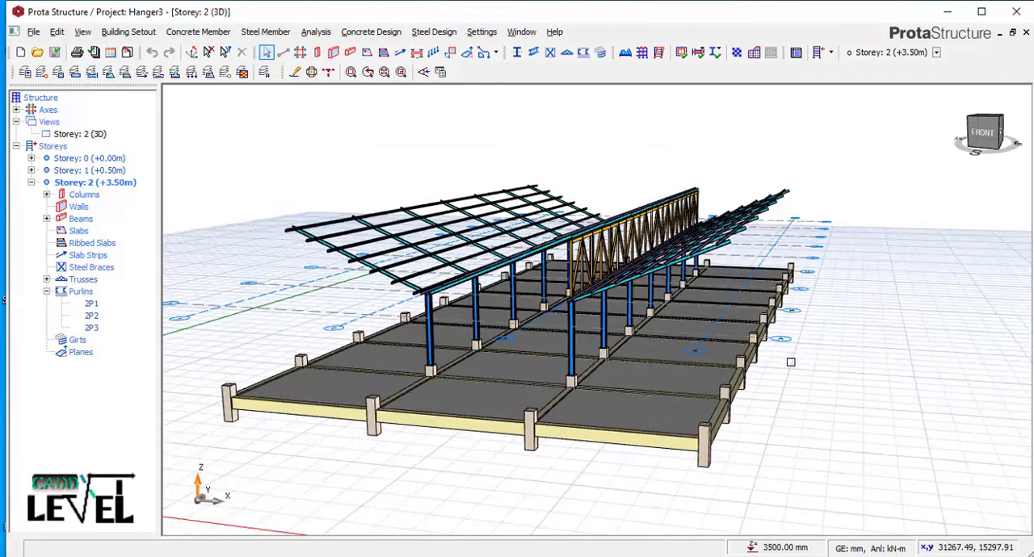
{"action": "scroll", "coordinate": [514, 412], "scroll_direction": "up", "scroll_amount": 1}
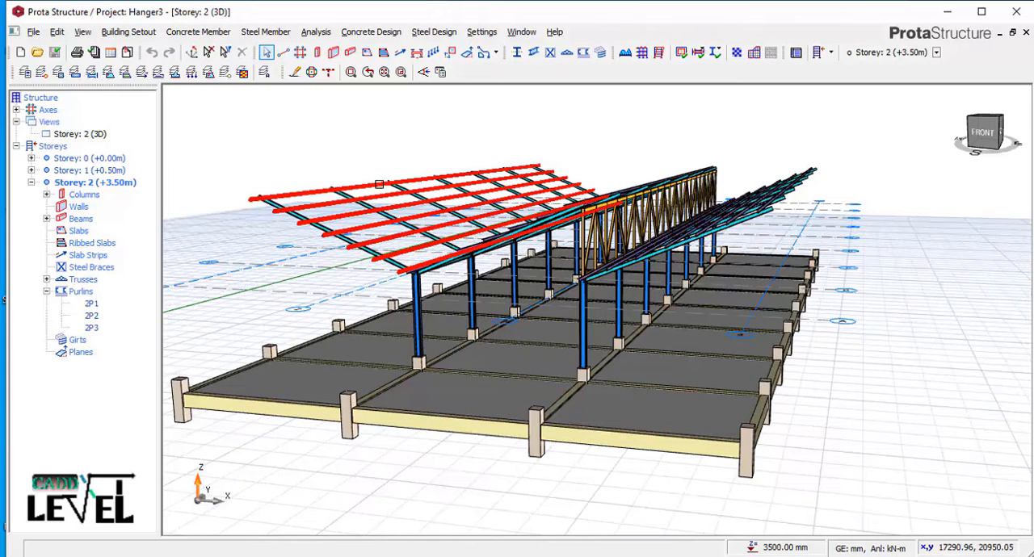
{"action": "left_click", "coordinate": [326, 201]}
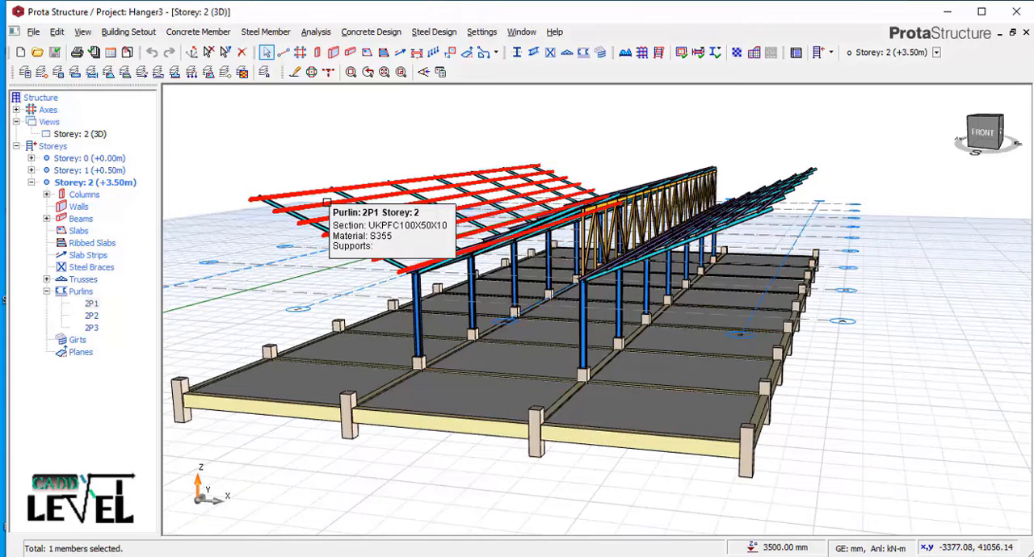
{"action": "right_click", "coordinate": [326, 201]}
{"action": "left_click", "coordinate": [386, 228]}
{"action": "left_click", "coordinate": [188, 193]}
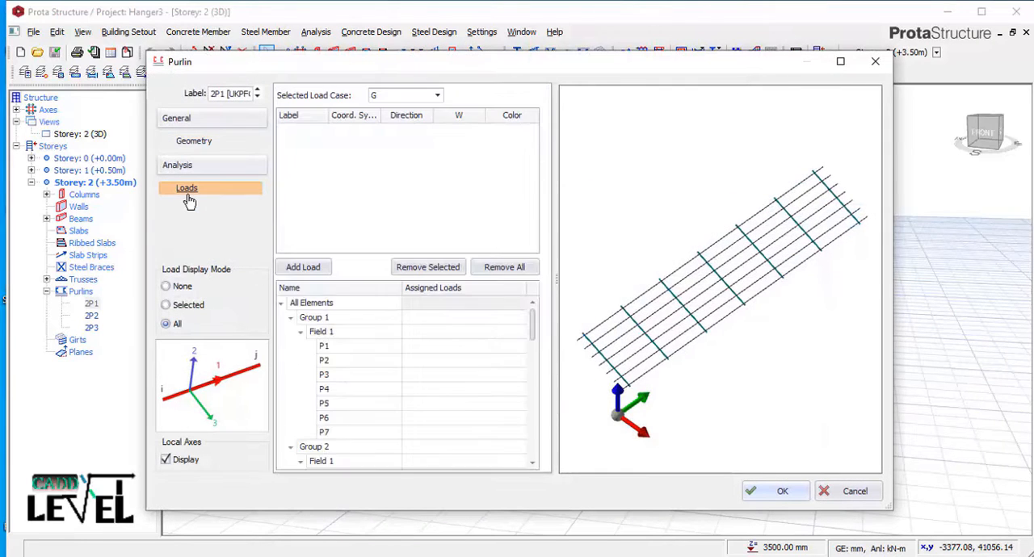
{"action": "left_click", "coordinate": [306, 267]}
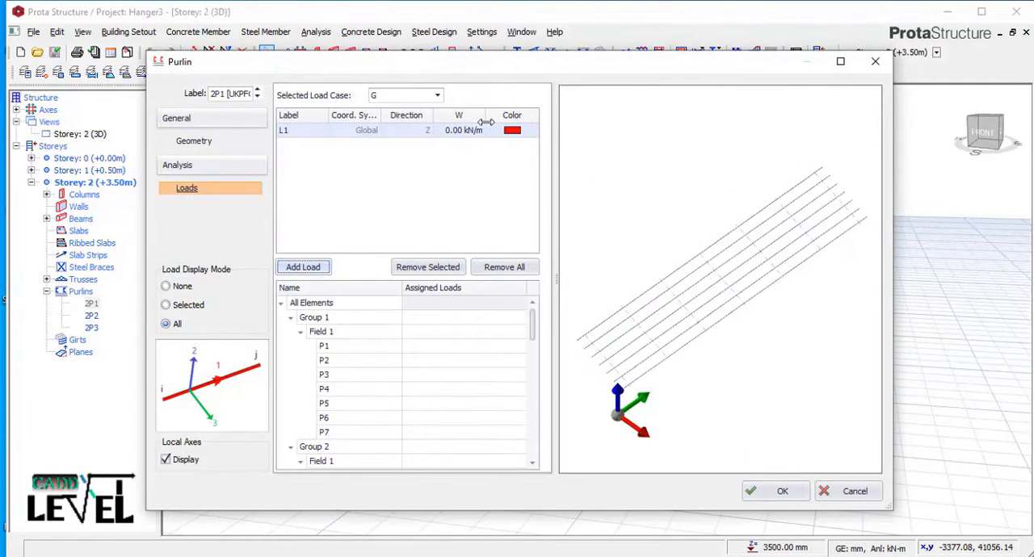
{"action": "left_click", "coordinate": [453, 134]}
{"action": "left_click", "coordinate": [459, 131]}
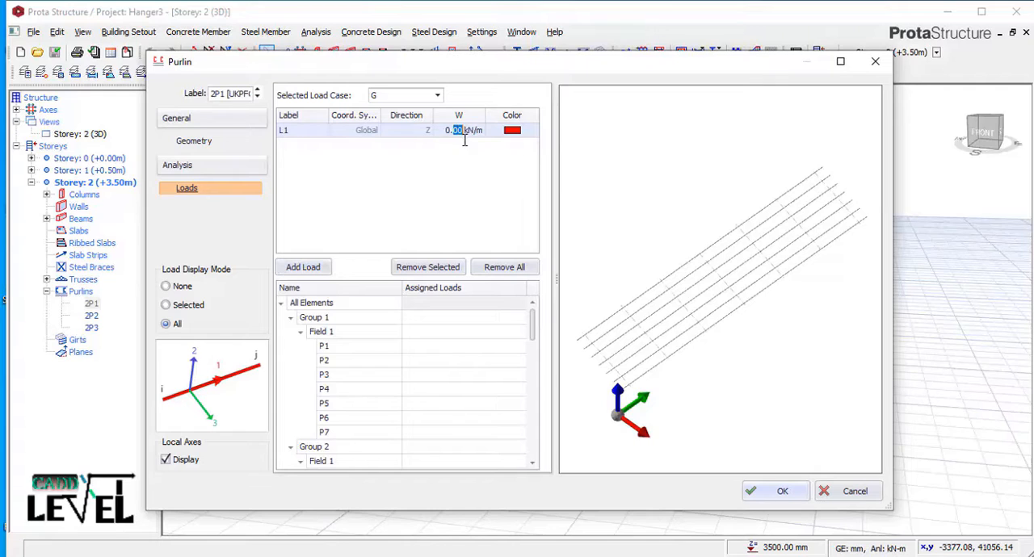
{"action": "type", "text": "1"}
Assign load L1 to all elements of the purlin group and check the assignments.
{"action": "left_click", "coordinate": [446, 305]}
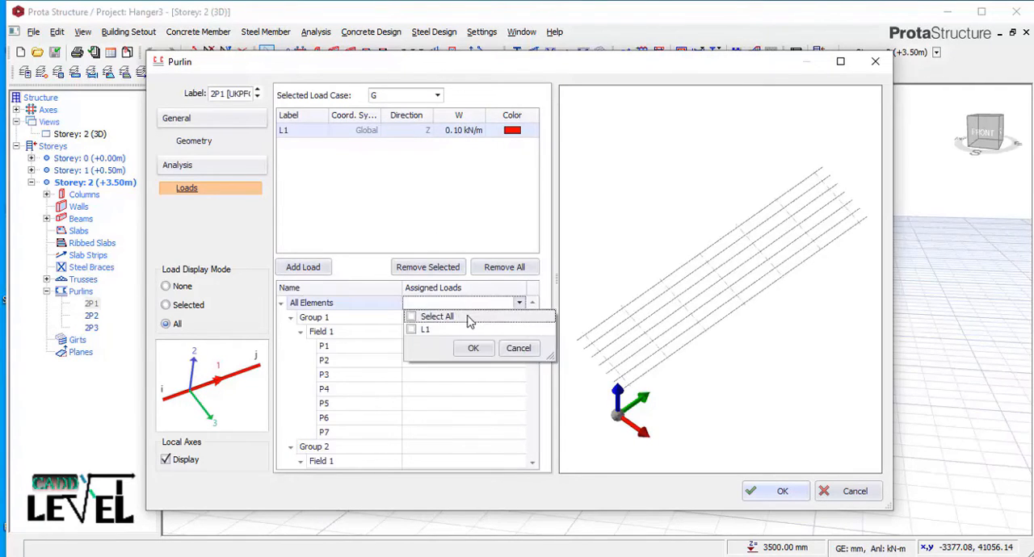
{"action": "left_click", "coordinate": [473, 349]}
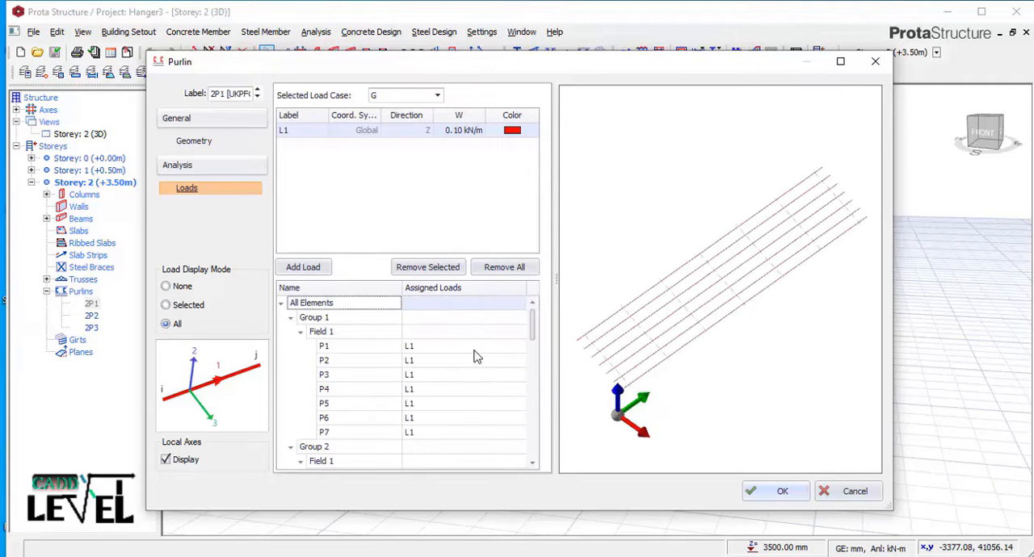
{"action": "scroll", "coordinate": [509, 377], "scroll_direction": "down", "scroll_amount": 8}
{"action": "scroll", "coordinate": [487, 399], "scroll_direction": "up", "scroll_amount": 5}
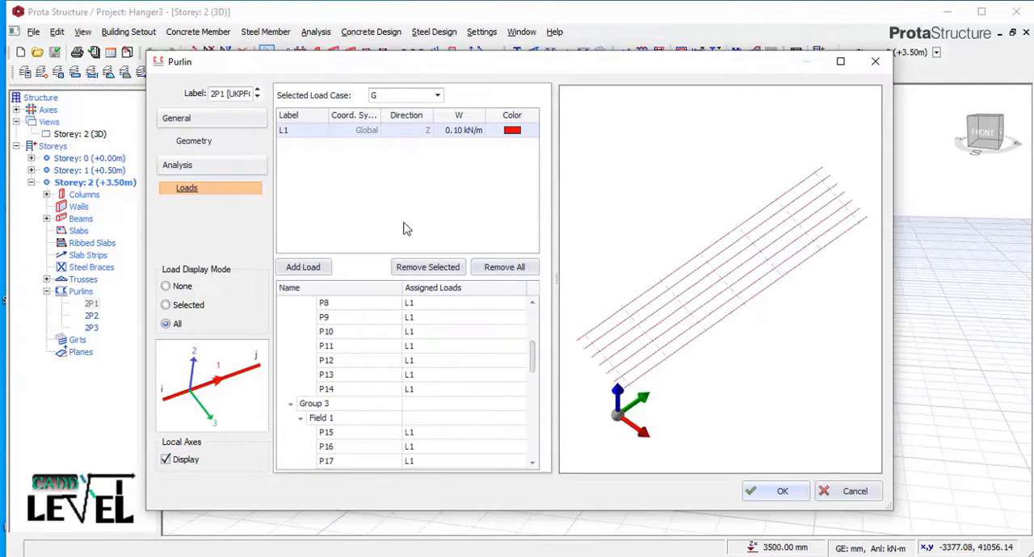
Switch the purlin group to load case Q and add a 0.20 kN/m load.
{"action": "left_click", "coordinate": [436, 95]}
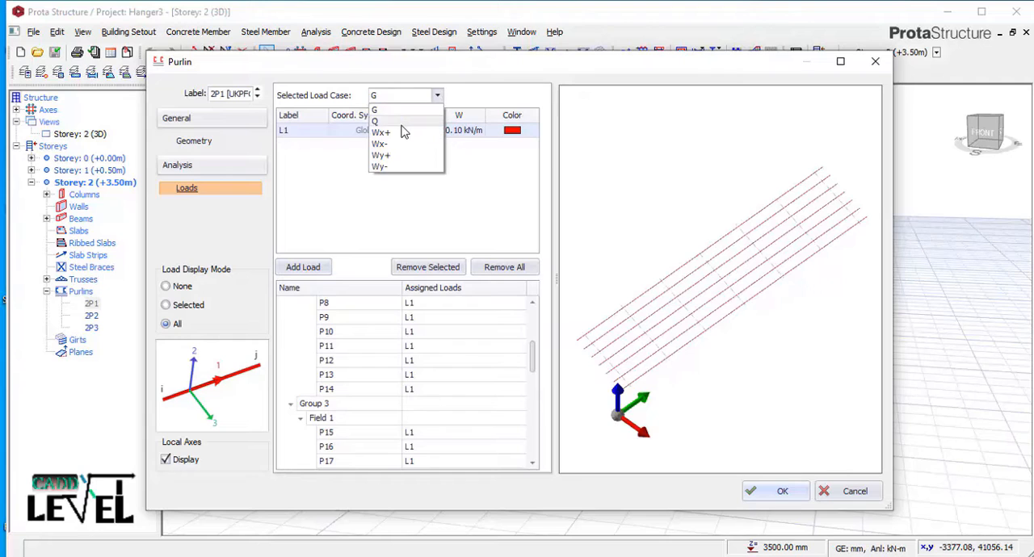
{"action": "left_click", "coordinate": [401, 131]}
{"action": "left_click", "coordinate": [301, 269]}
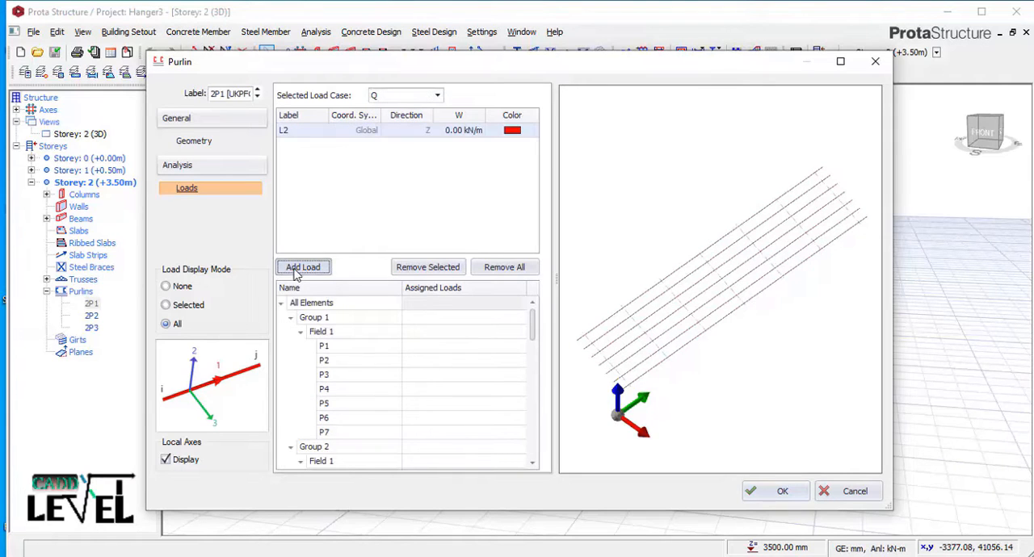
{"action": "left_click", "coordinate": [457, 135]}
{"action": "left_click", "coordinate": [453, 131]}
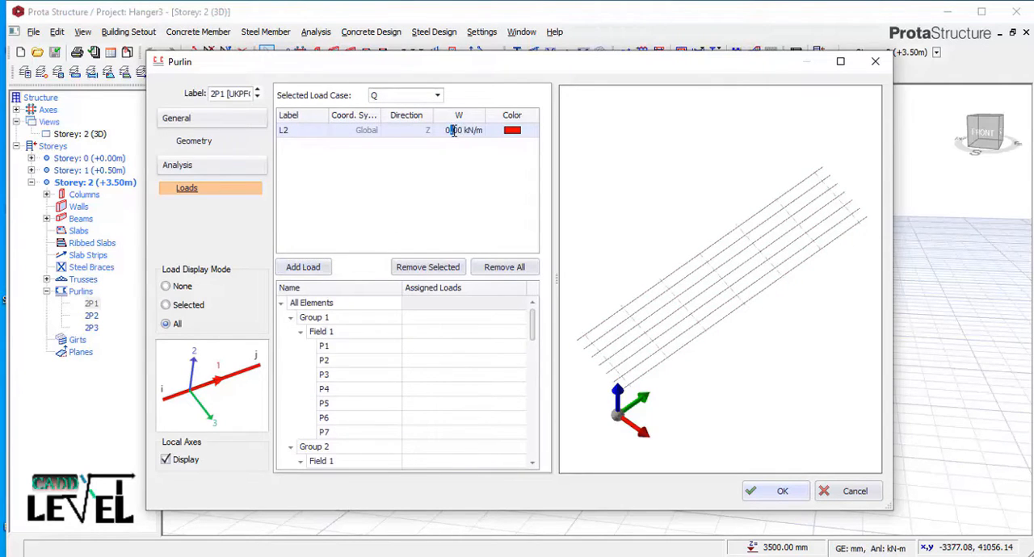
{"action": "left_click_drag", "start_coordinate": [453, 135], "coordinate": [472, 146]}
{"action": "type", "text": "2"}
Assign load L2 to all elements of the purlin group, check the assignments and accept the purlin properties.
{"action": "left_click", "coordinate": [470, 307]}
{"action": "left_click", "coordinate": [443, 308]}
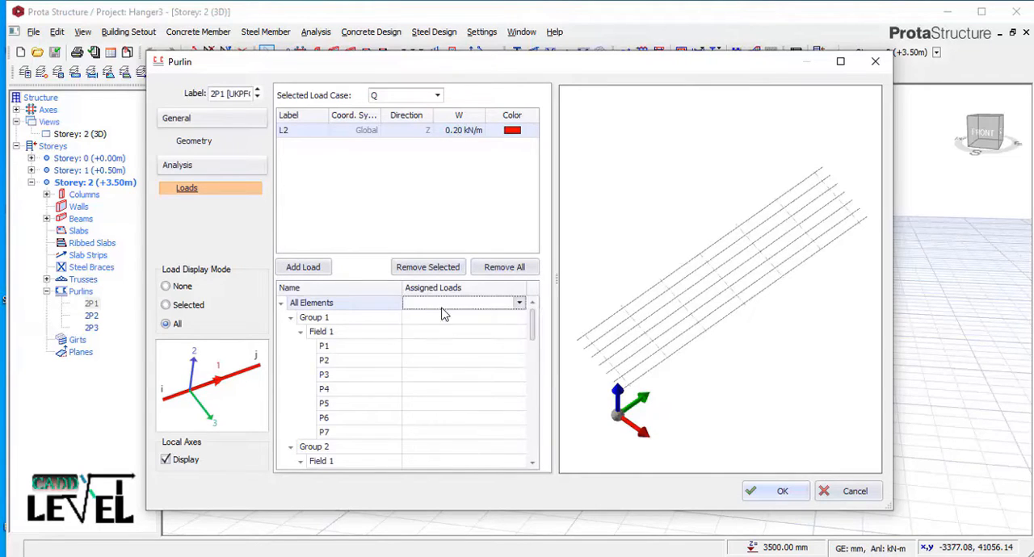
{"action": "left_click", "coordinate": [432, 306]}
{"action": "left_click", "coordinate": [470, 351]}
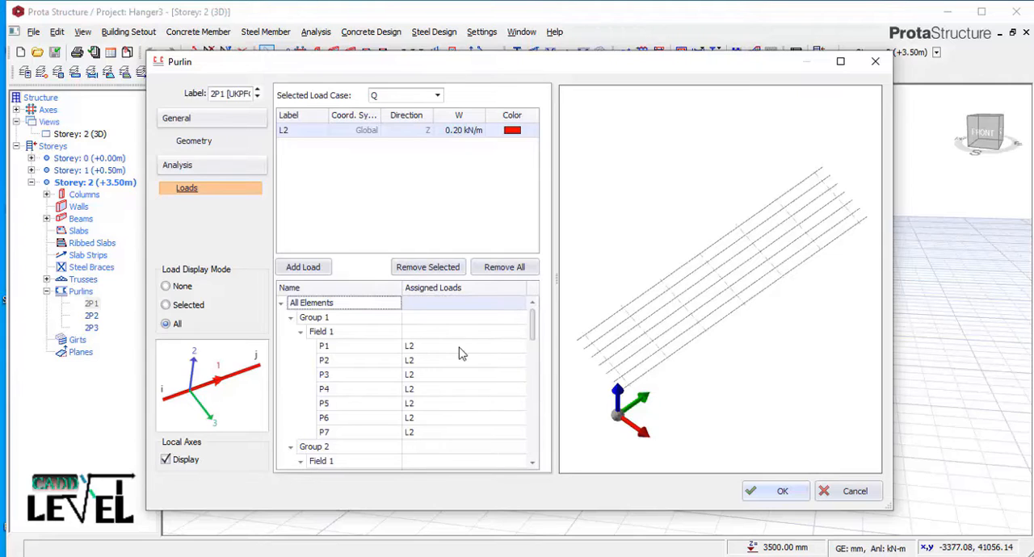
{"action": "scroll", "coordinate": [505, 437], "scroll_direction": "down", "scroll_amount": 12}
{"action": "scroll", "coordinate": [512, 424], "scroll_direction": "down", "scroll_amount": 2}
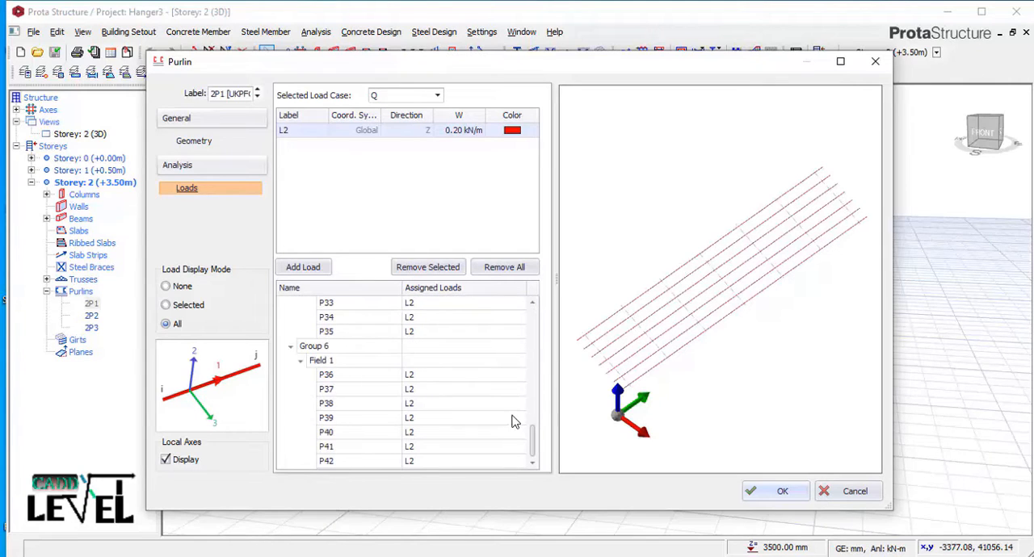
{"action": "left_click", "coordinate": [780, 491]}
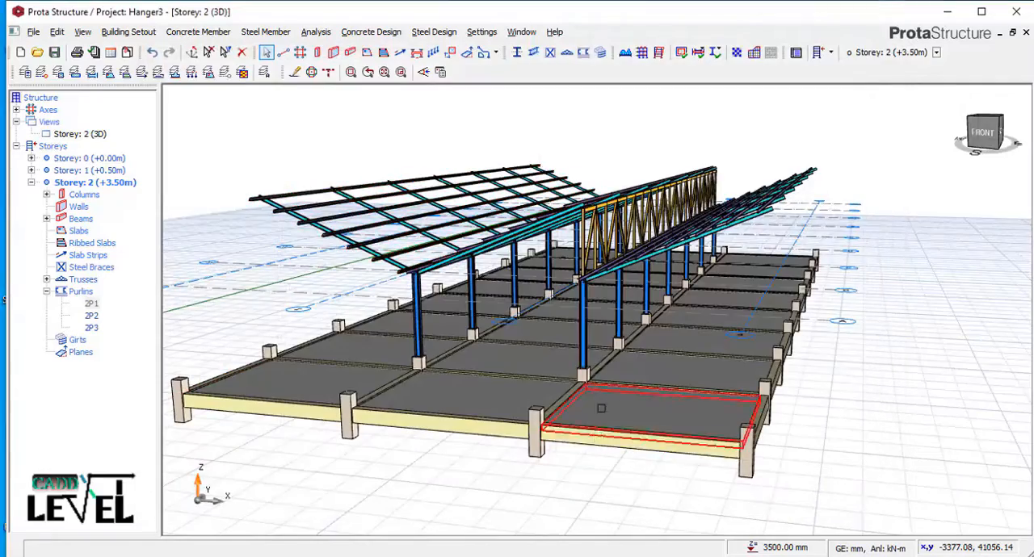
Examine the roof purlins from several angles in 3D and select the middle purlin group.
{"action": "scroll", "coordinate": [444, 283], "scroll_direction": "down", "scroll_amount": 3}
{"action": "scroll", "coordinate": [456, 299], "scroll_direction": "up", "scroll_amount": 3}
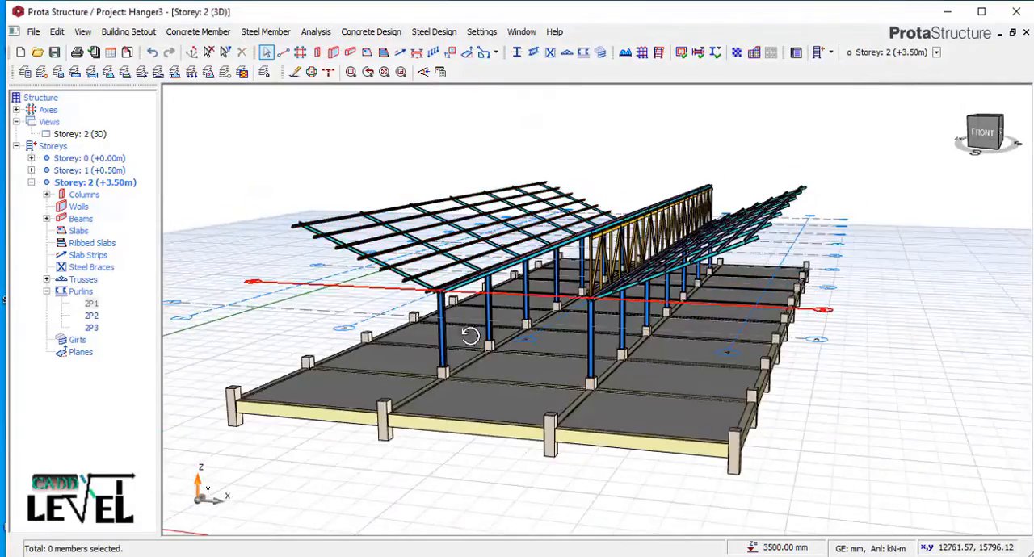
{"action": "middle_click_drag", "start_coordinate": [469, 337], "coordinate": [776, 222]}
{"action": "scroll", "coordinate": [782, 215], "scroll_direction": "down", "scroll_amount": 4}
{"action": "middle_click_drag", "start_coordinate": [634, 306], "coordinate": [420, 353]}
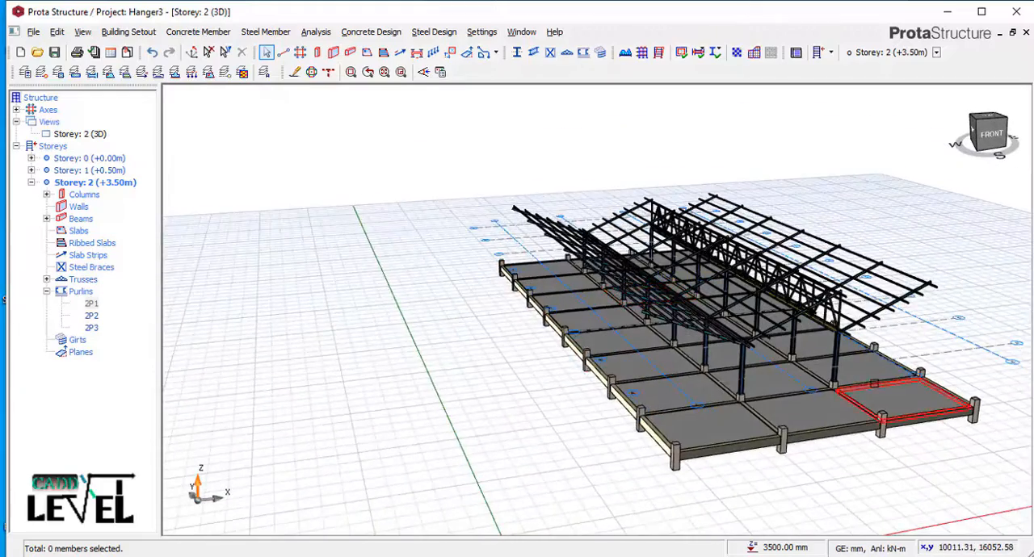
{"action": "middle_click_drag", "start_coordinate": [881, 398], "coordinate": [751, 356]}
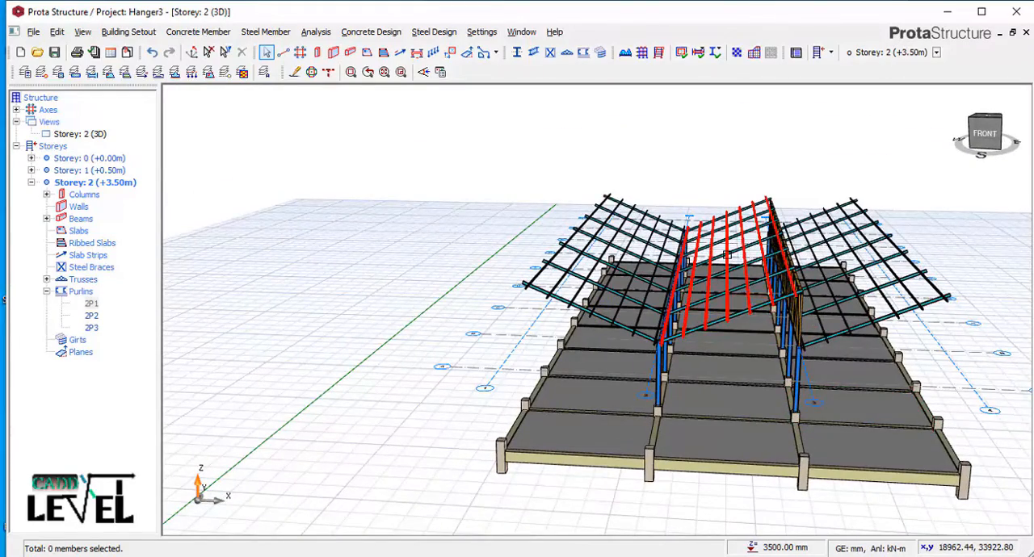
{"action": "left_click", "coordinate": [684, 259]}
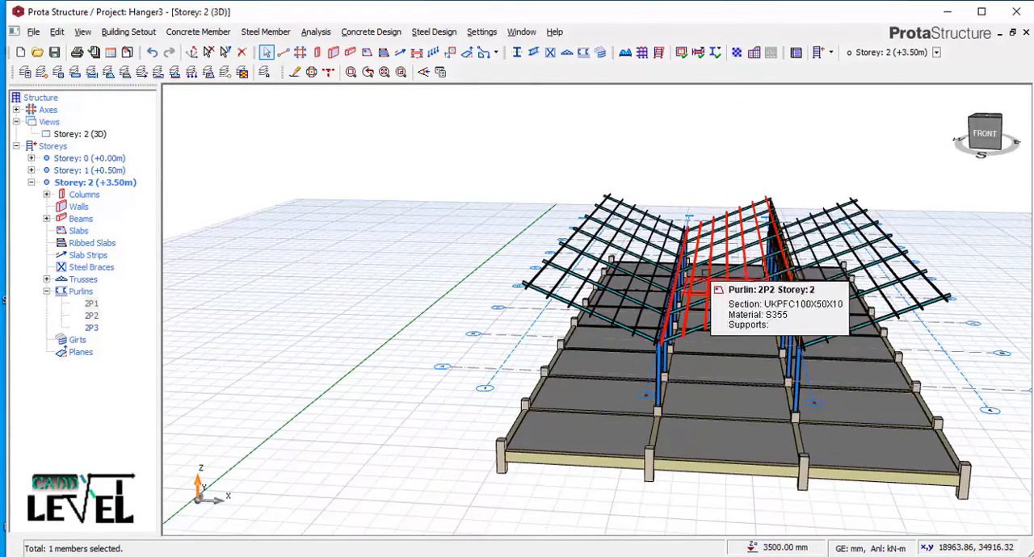
{"action": "scroll", "coordinate": [702, 275], "scroll_direction": "up", "scroll_amount": 1}
{"action": "scroll", "coordinate": [748, 163], "scroll_direction": "down", "scroll_amount": 2}
{"action": "scroll", "coordinate": [781, 287], "scroll_direction": "up", "scroll_amount": 1}
{"action": "scroll", "coordinate": [751, 198], "scroll_direction": "up", "scroll_amount": 2}
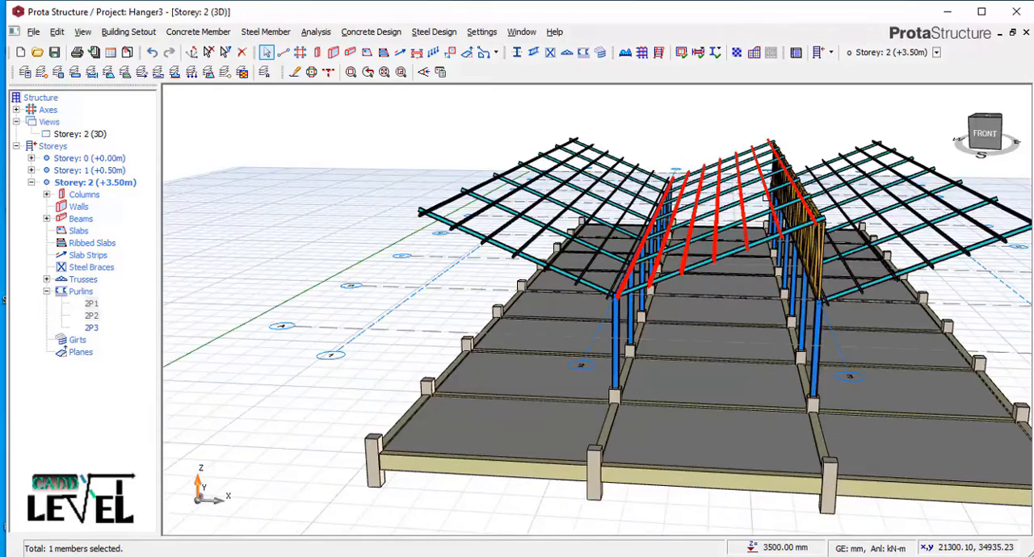
{"action": "scroll", "coordinate": [612, 354], "scroll_direction": "down", "scroll_amount": 2}
{"action": "middle_click_drag", "start_coordinate": [529, 402], "coordinate": [499, 395]}
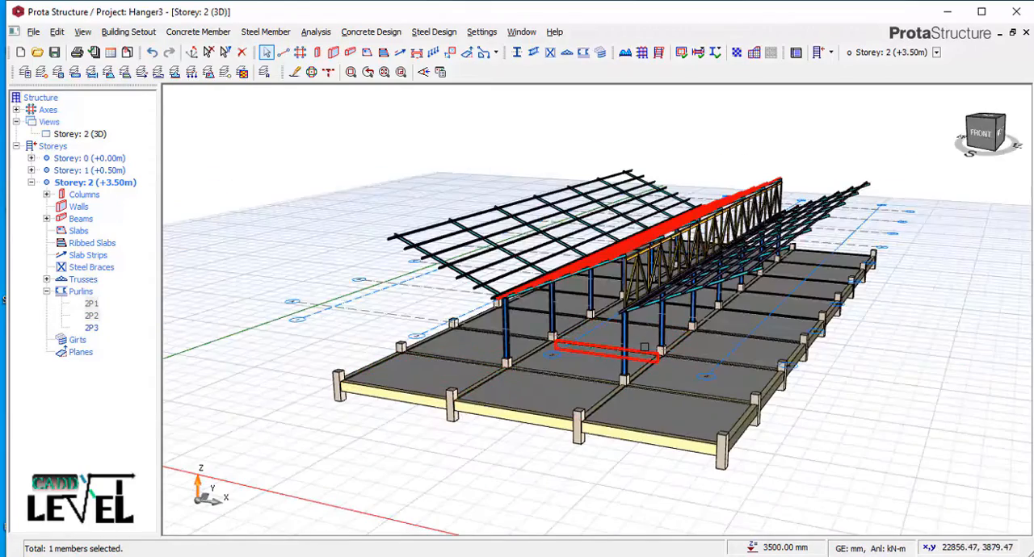
Save the project and open the Building Analysis window.
{"action": "left_click", "coordinate": [54, 52]}
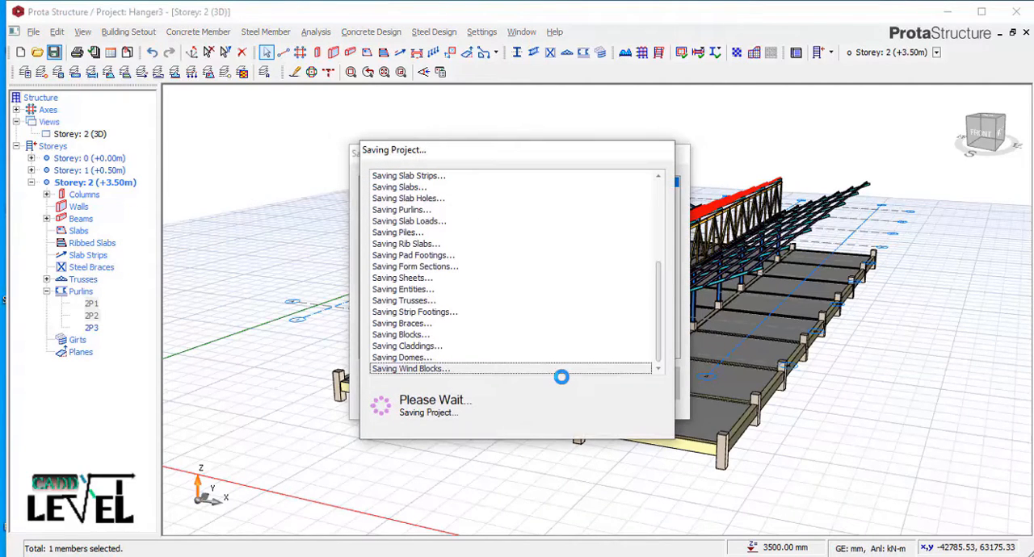
{"action": "scroll", "coordinate": [421, 438], "scroll_direction": "down", "scroll_amount": 1}
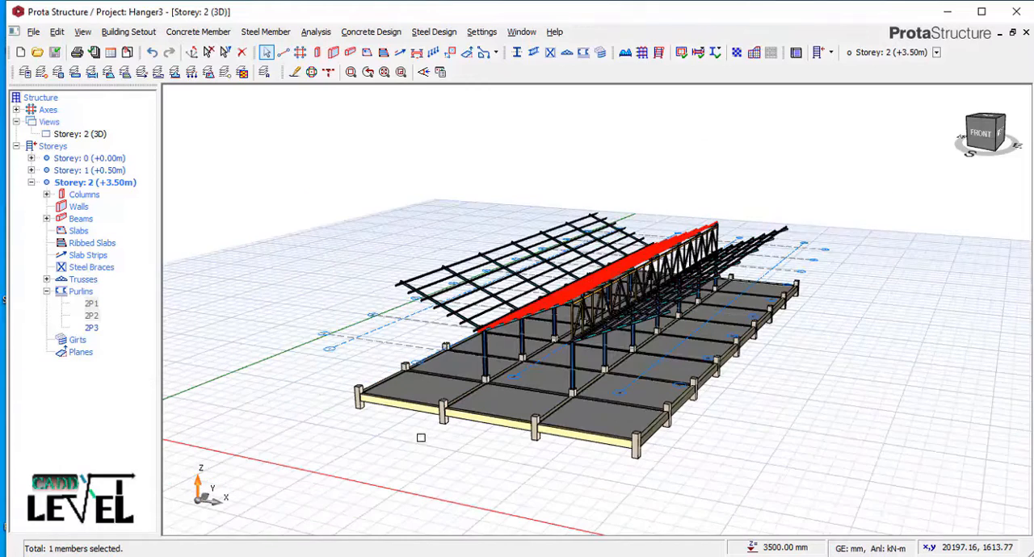
{"action": "middle_click_drag", "start_coordinate": [440, 435], "coordinate": [471, 390]}
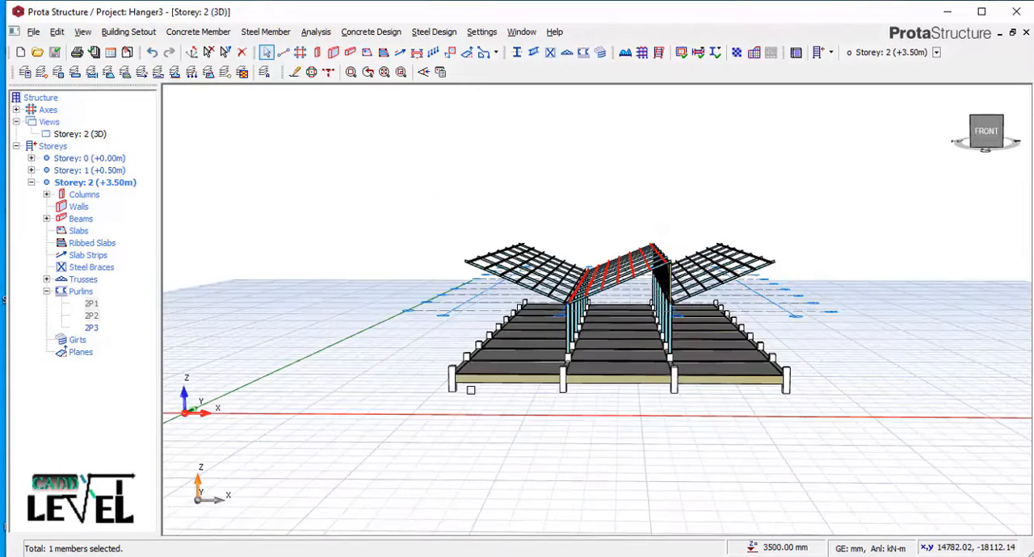
{"action": "left_click", "coordinate": [315, 31]}
{"action": "left_click", "coordinate": [349, 65]}
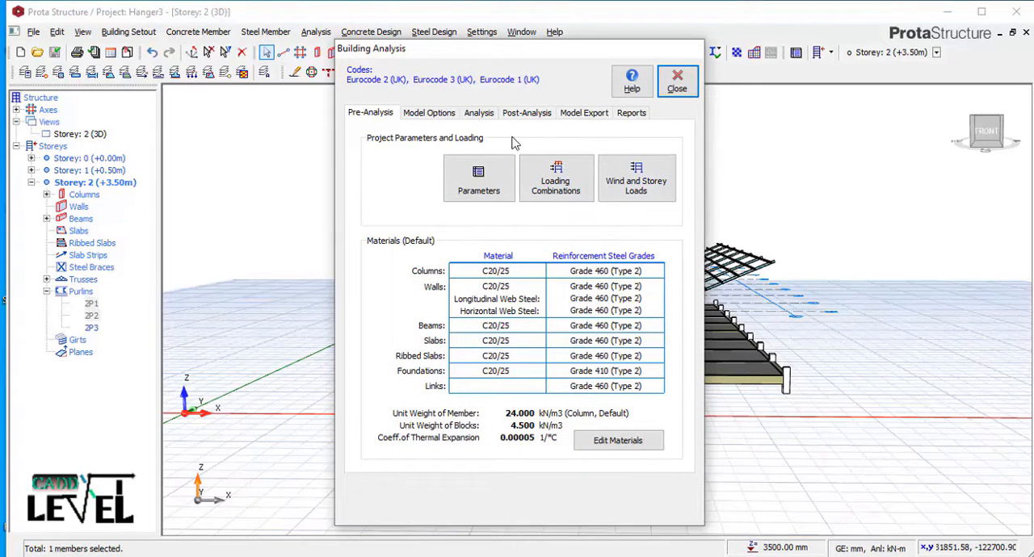
Run the Building Model Check with every check enabled for all storeys and close the check.
{"action": "left_click", "coordinate": [479, 113]}
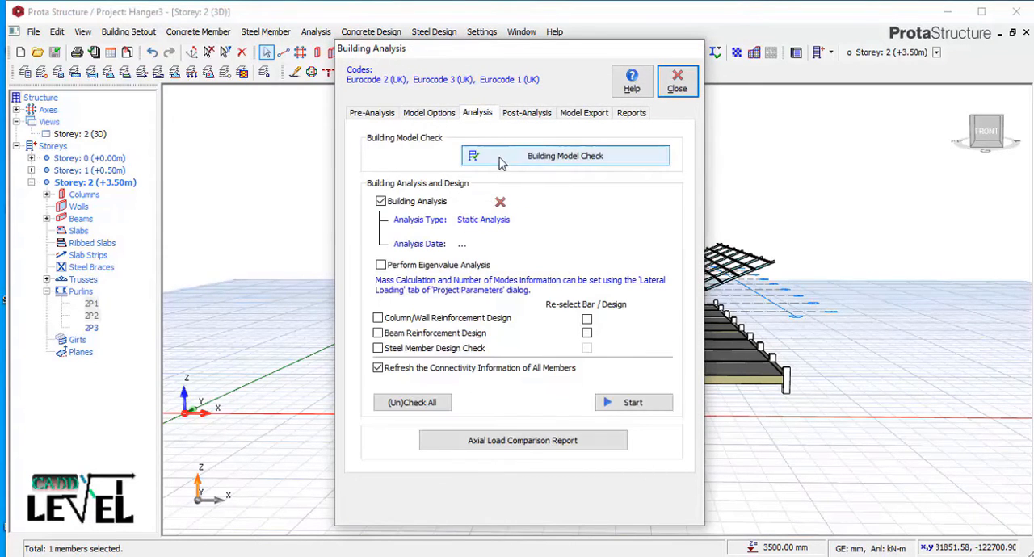
{"action": "left_click", "coordinate": [565, 156]}
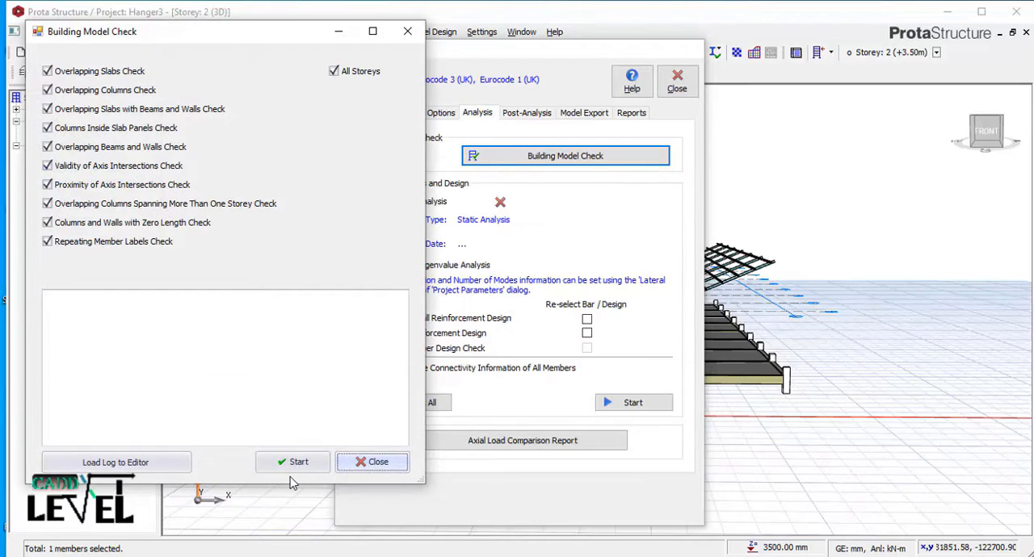
{"action": "left_click", "coordinate": [295, 462]}
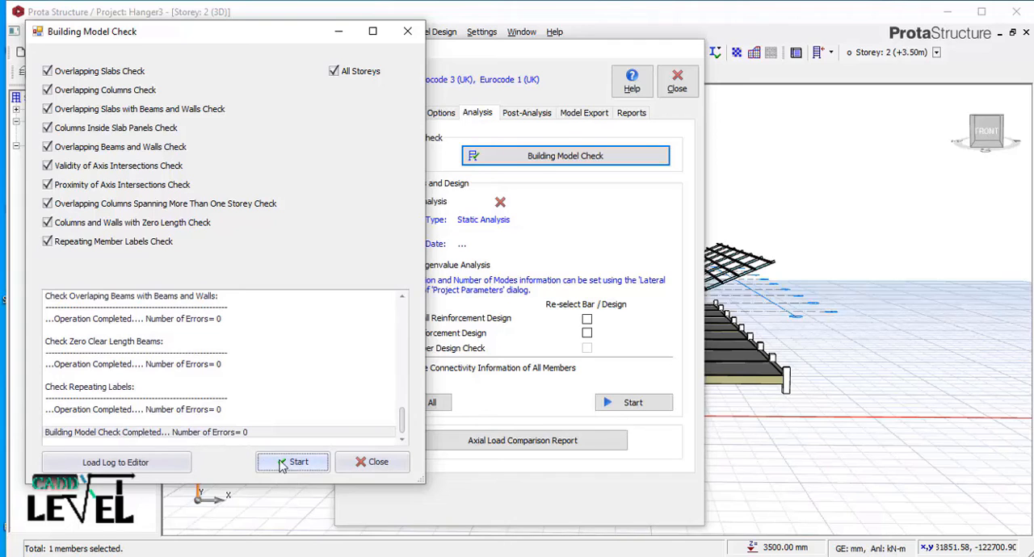
{"action": "left_click", "coordinate": [377, 464]}
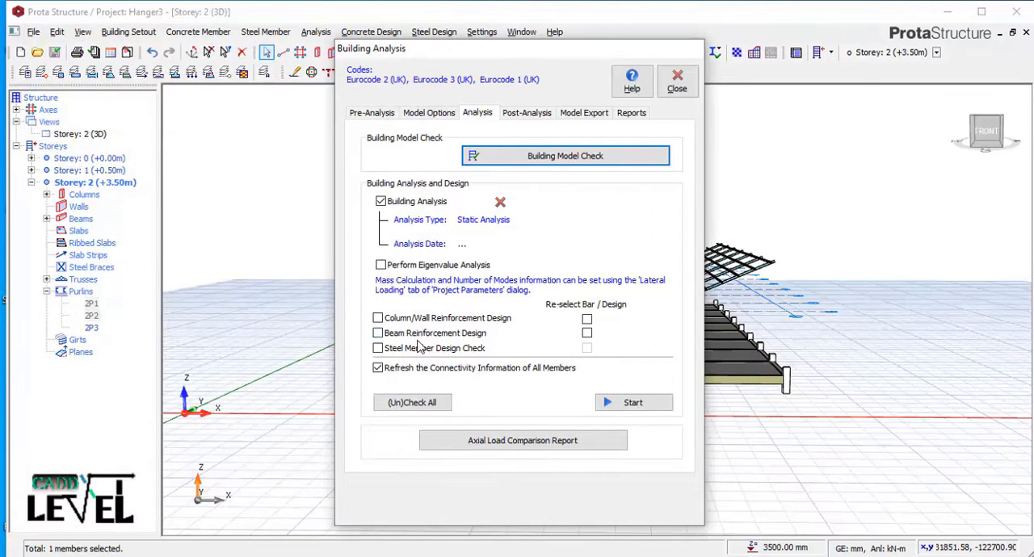
Run the building analysis with column/wall reinforcement design, beam reinforcement design and steel member design check included, and leave Building Analysis.
{"action": "left_click", "coordinate": [378, 319]}
{"action": "left_click", "coordinate": [378, 332]}
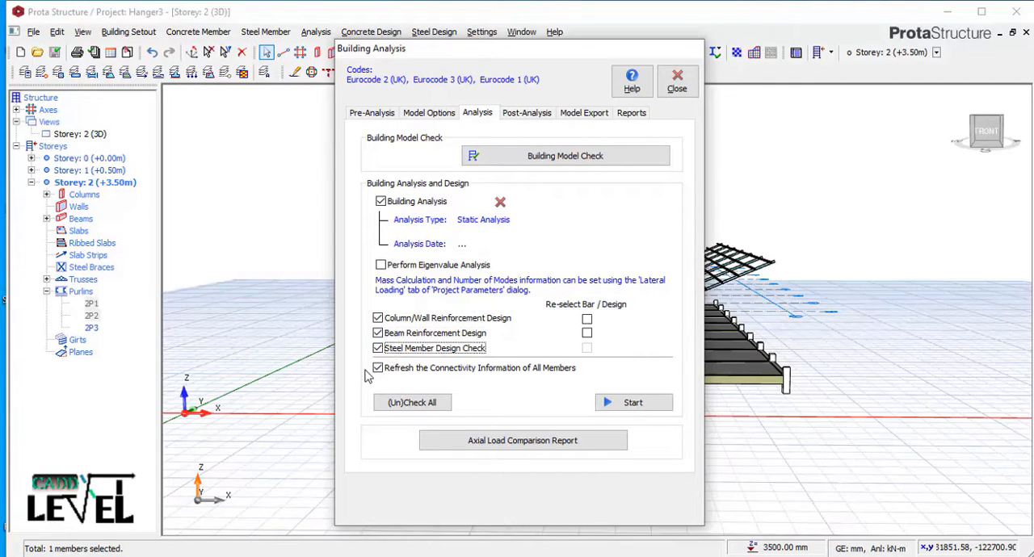
{"action": "left_click", "coordinate": [635, 402]}
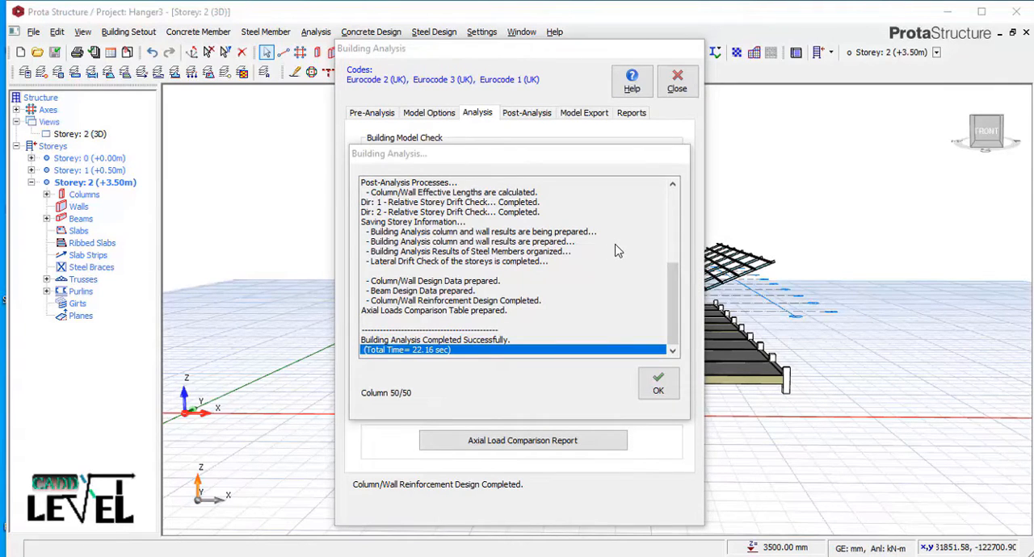
{"action": "left_click", "coordinate": [660, 389]}
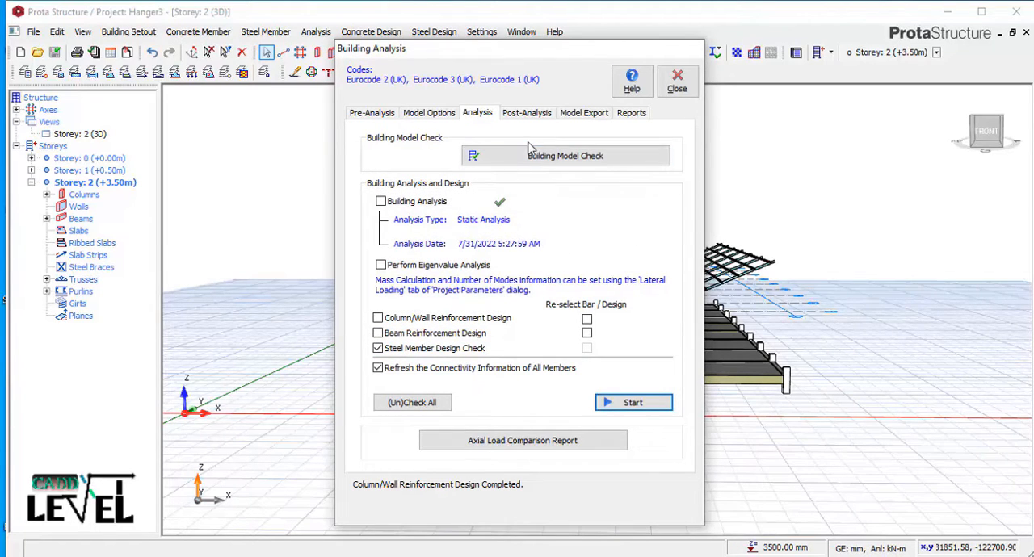
{"action": "left_click", "coordinate": [529, 115]}
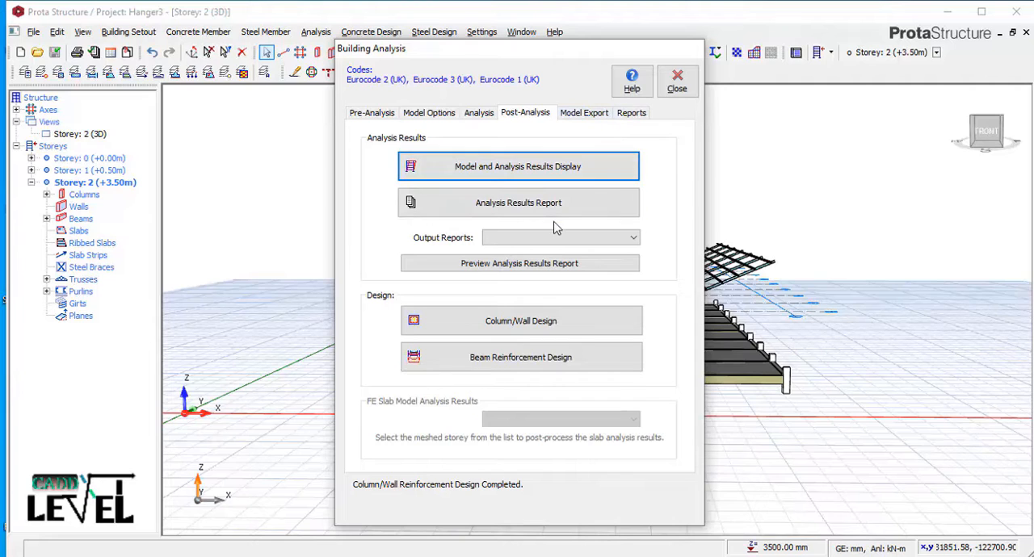
{"action": "left_click", "coordinate": [677, 87]}
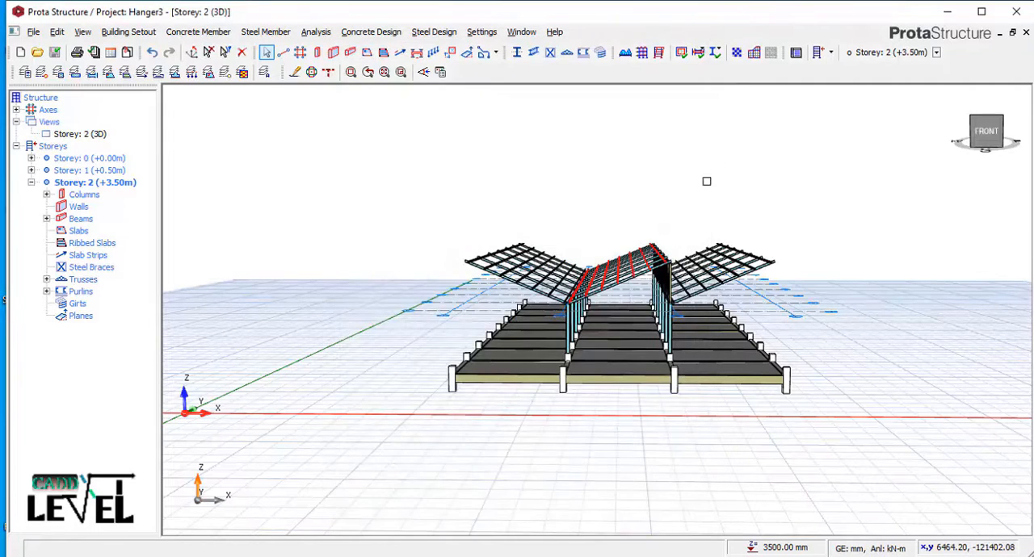
Review the Steel Member Design summary of the front steel column supporting the truss and the right-hand roof slope.
{"action": "scroll", "coordinate": [617, 298], "scroll_direction": "up", "scroll_amount": 4}
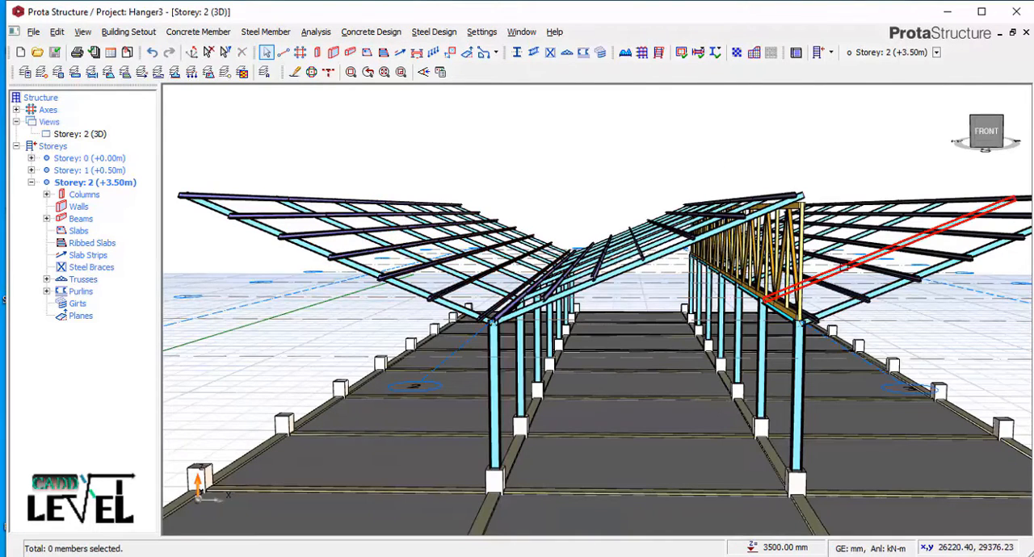
{"action": "right_click", "coordinate": [797, 372]}
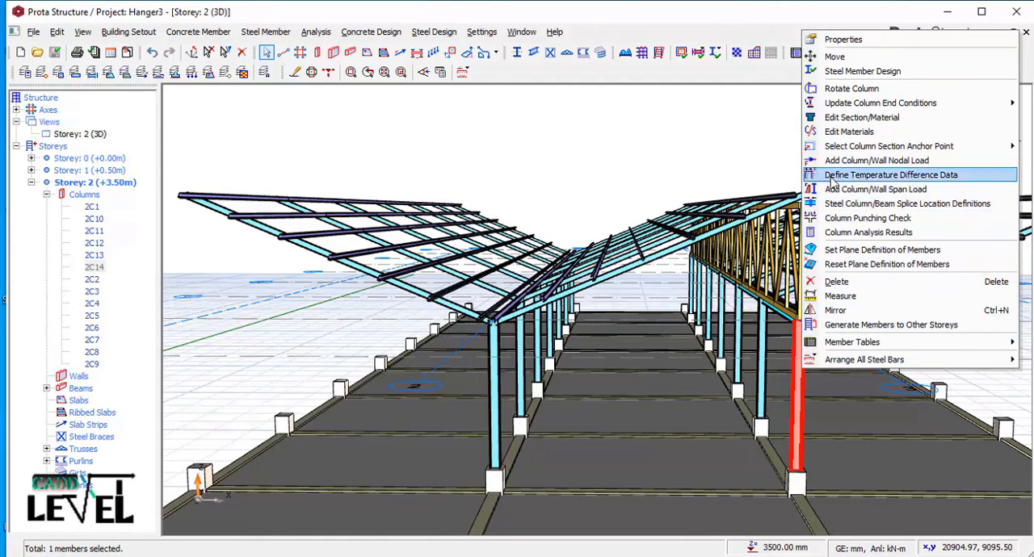
{"action": "mouse_move", "coordinate": [857, 102]}
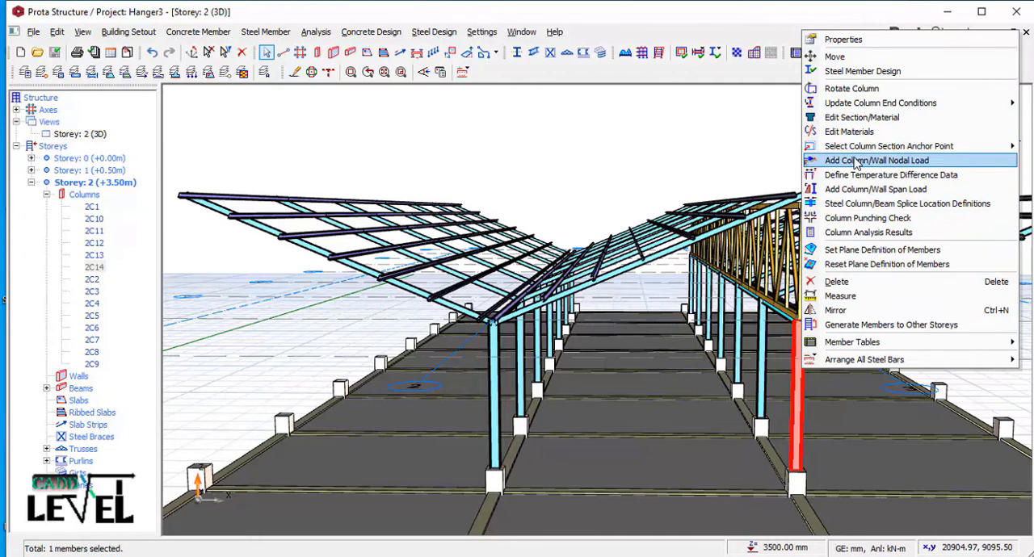
{"action": "left_click", "coordinate": [874, 77]}
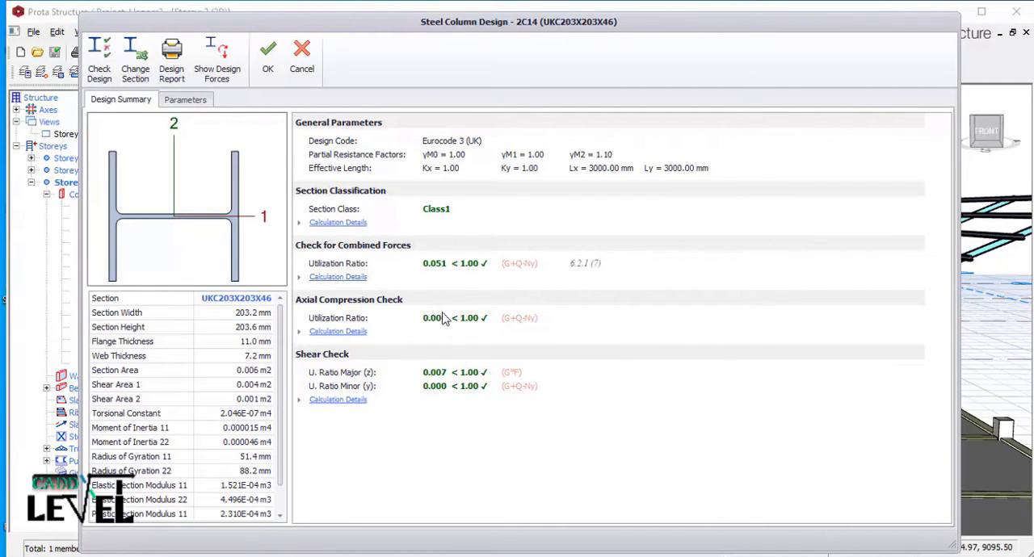
{"action": "left_click", "coordinate": [265, 58]}
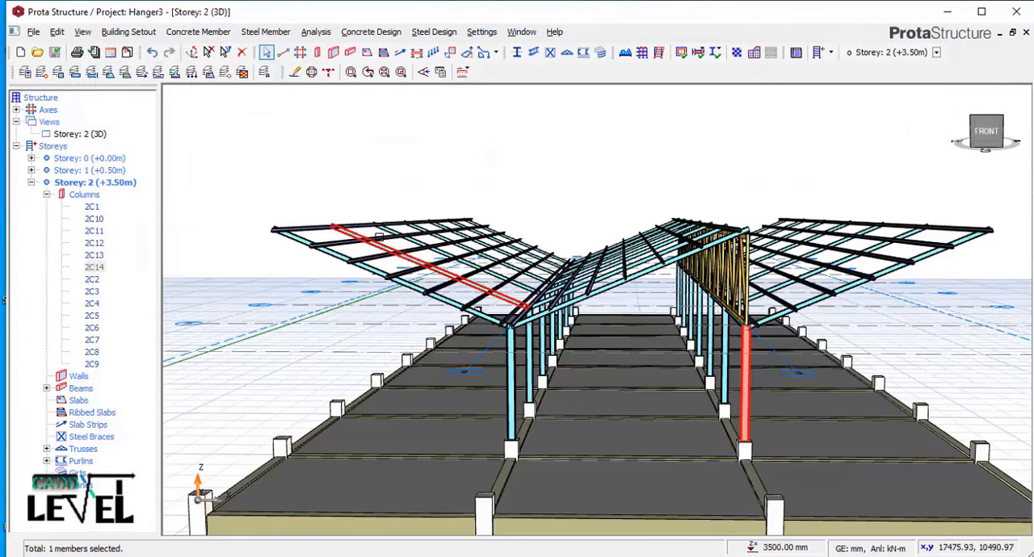
Review all Steel Member Design checks for the purlin group on the right-hand roof slope, including the torsion check.
{"action": "left_click", "coordinate": [379, 236]}
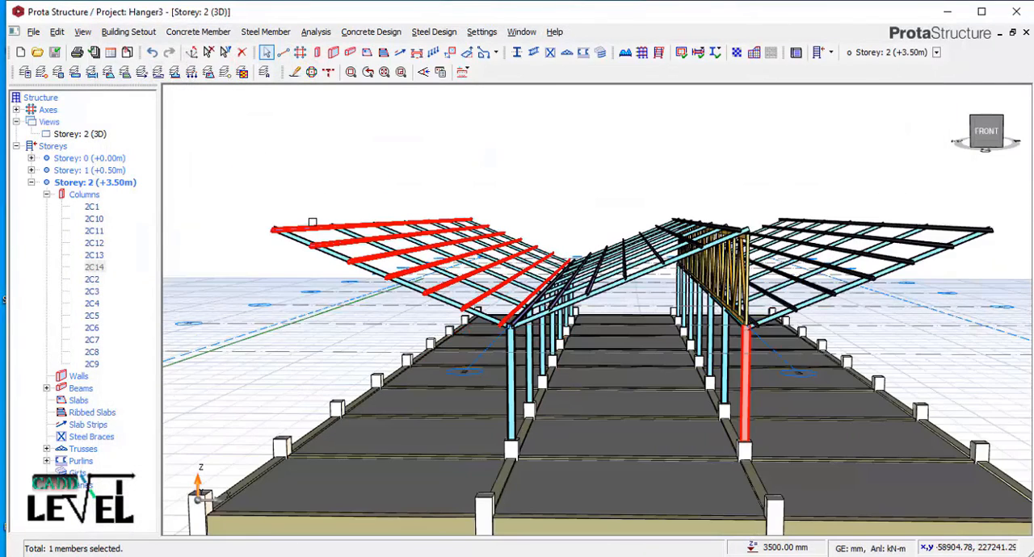
{"action": "right_click", "coordinate": [743, 241]}
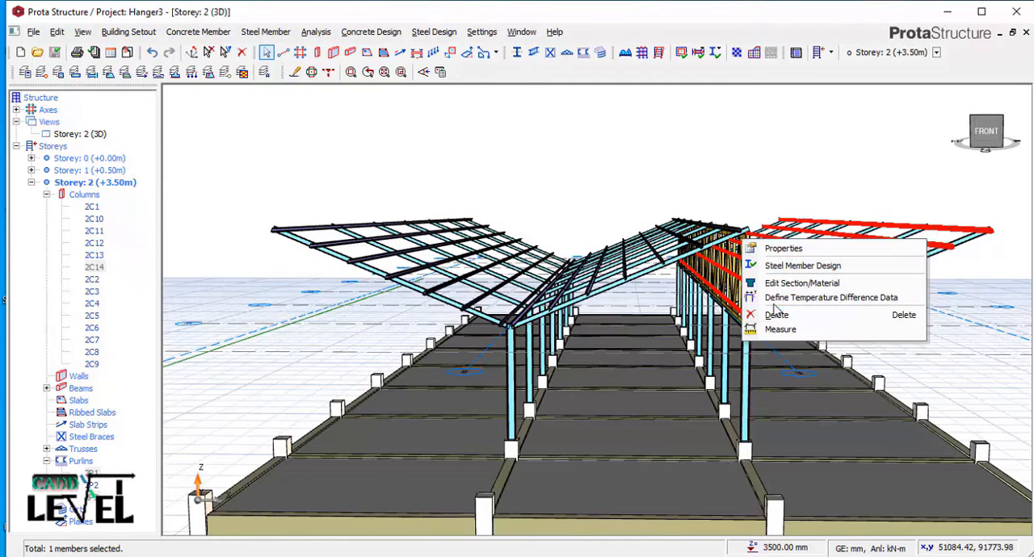
{"action": "left_click", "coordinate": [801, 266]}
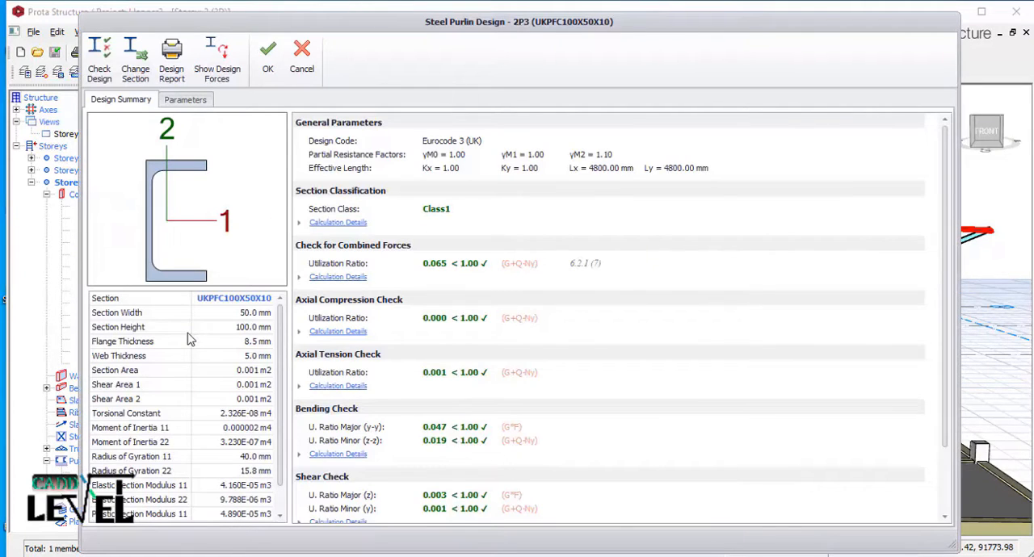
{"action": "scroll", "coordinate": [565, 423], "scroll_direction": "down", "scroll_amount": 2}
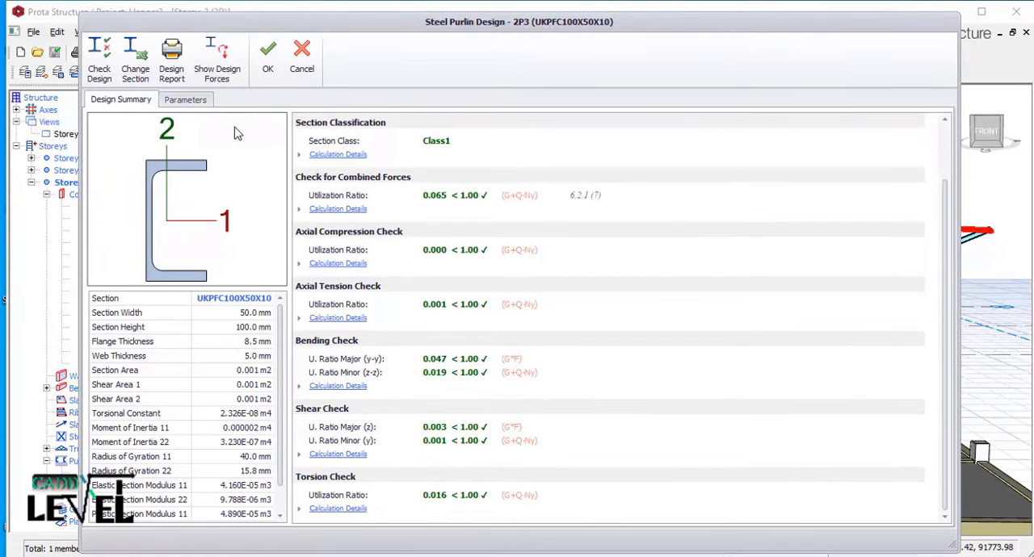
{"action": "left_click", "coordinate": [267, 56]}
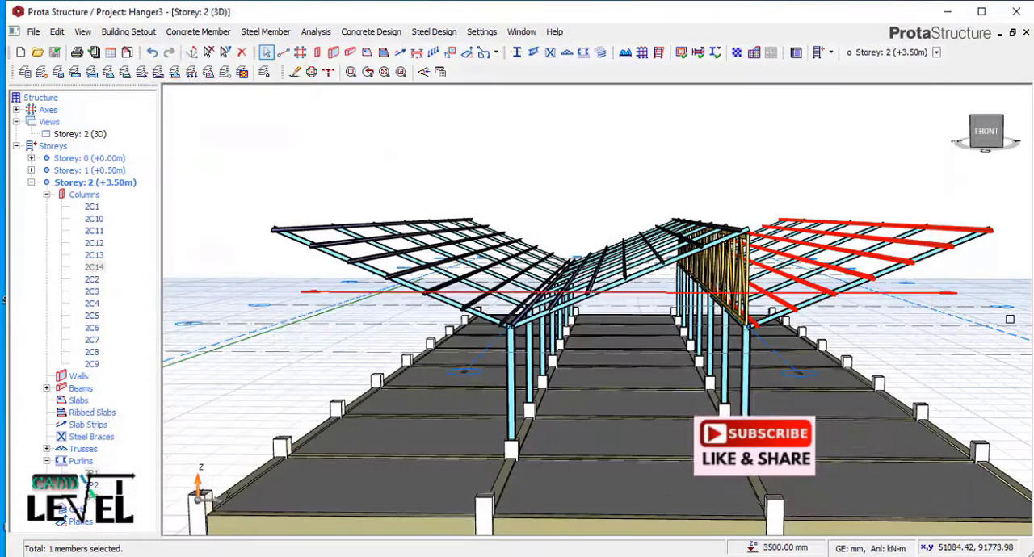
Review the Steel Member Design checks for the front sloping beam of the right-hand roof.
{"action": "left_click", "coordinate": [880, 273]}
{"action": "right_click", "coordinate": [881, 273]}
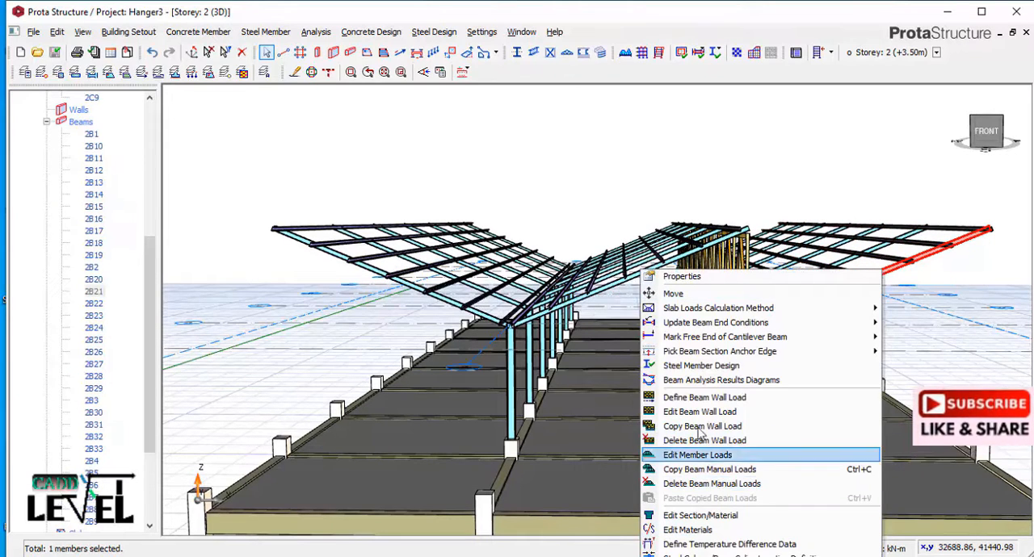
{"action": "left_click", "coordinate": [695, 365]}
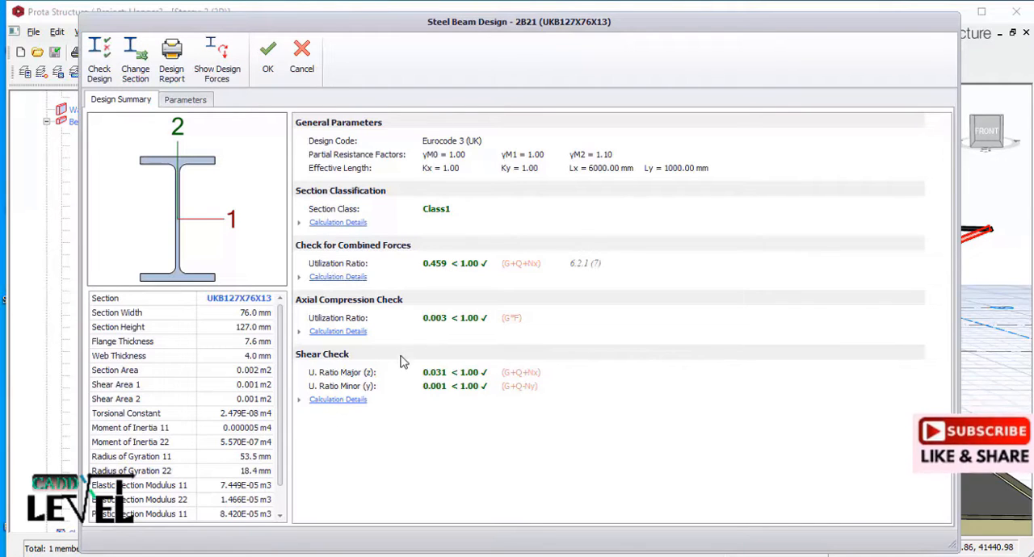
{"action": "left_click", "coordinate": [269, 73]}
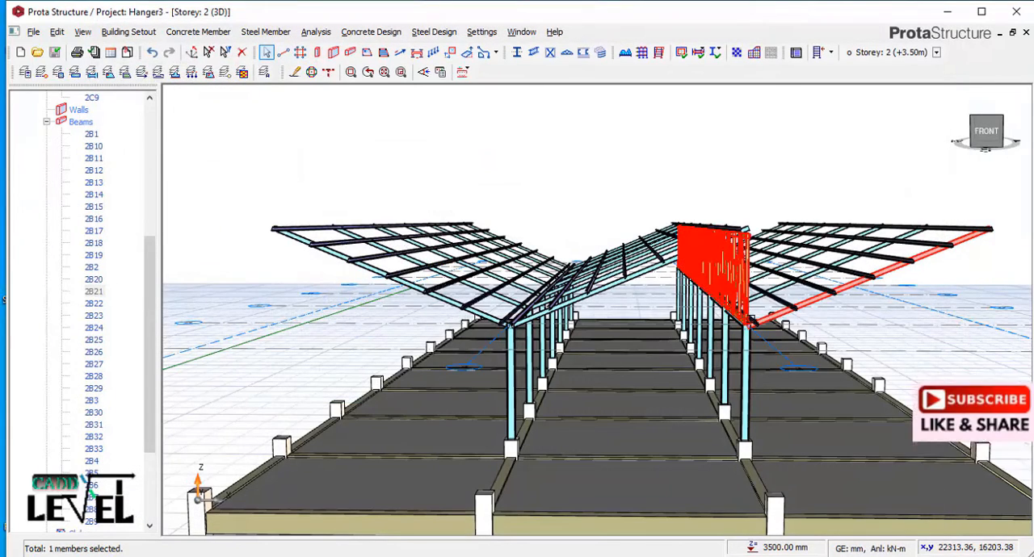
Run the interactive reinforcement design for the front-right corner concrete column of the base and accept the design.
{"action": "scroll", "coordinate": [852, 483], "scroll_direction": "down", "scroll_amount": 3}
{"action": "scroll", "coordinate": [851, 483], "scroll_direction": "up", "scroll_amount": 3}
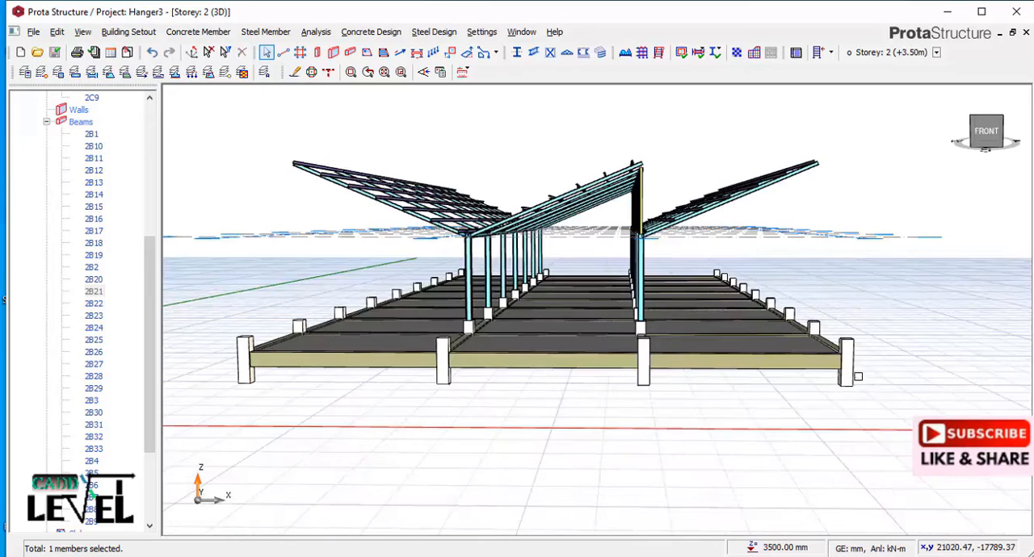
{"action": "left_click", "coordinate": [854, 352]}
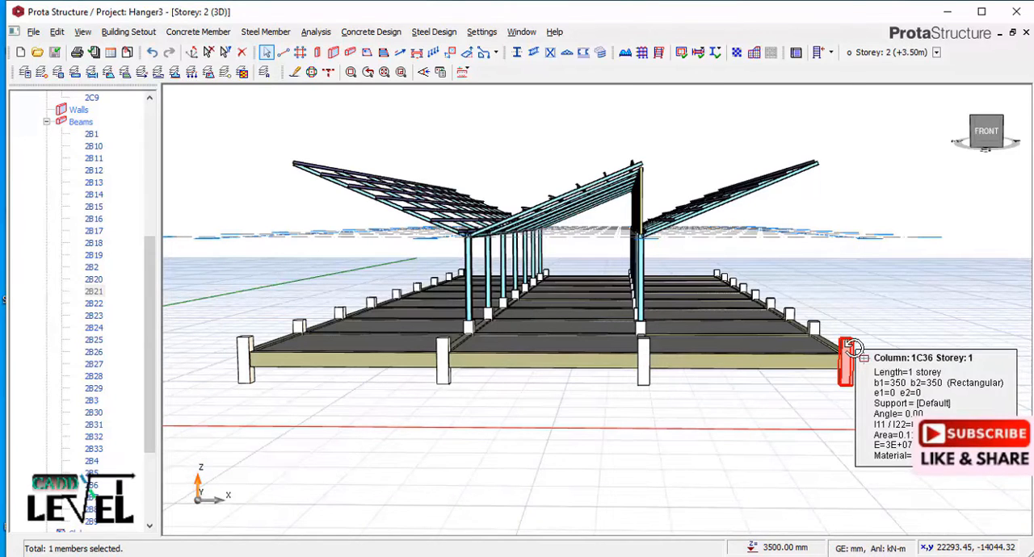
{"action": "right_click", "coordinate": [854, 352]}
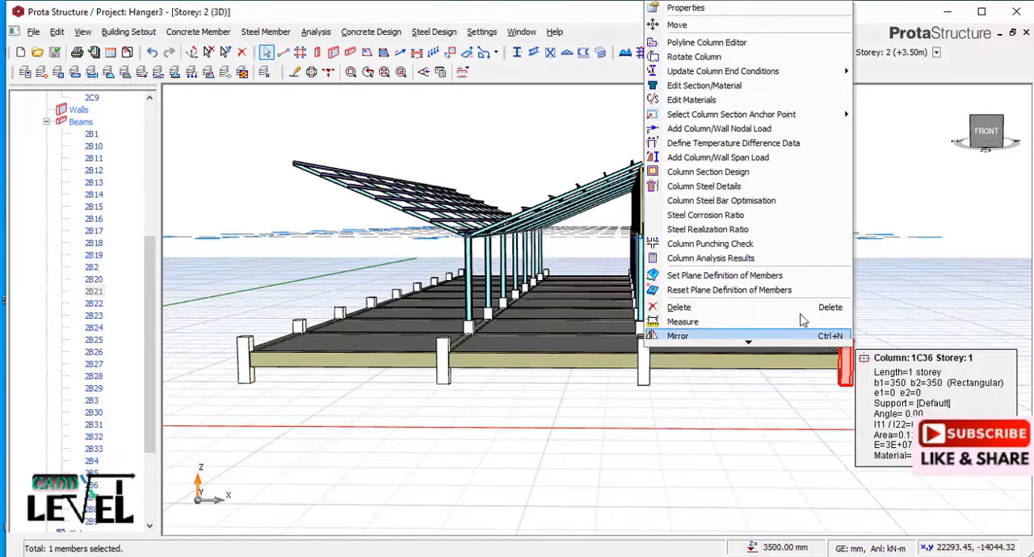
{"action": "left_click", "coordinate": [699, 175]}
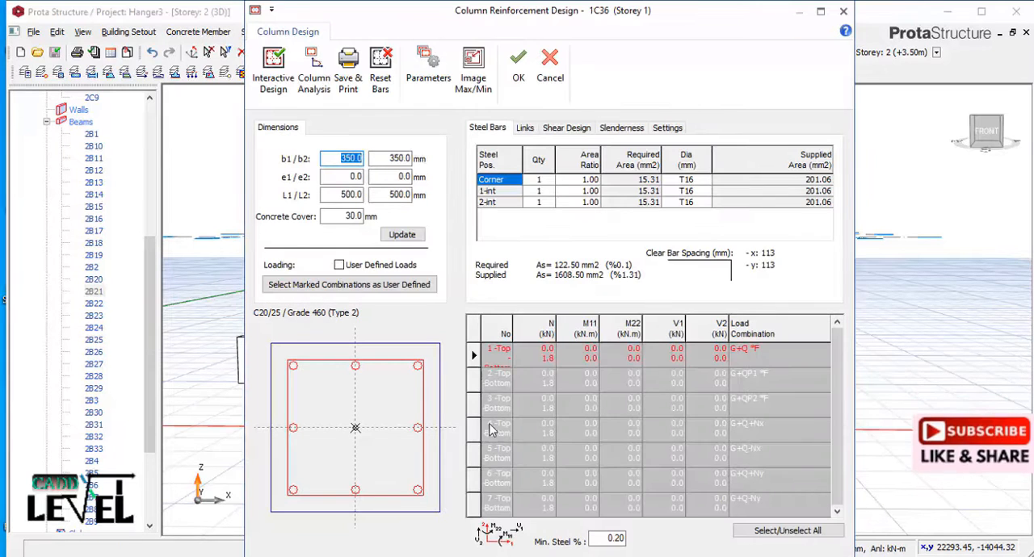
{"action": "left_click", "coordinate": [273, 69]}
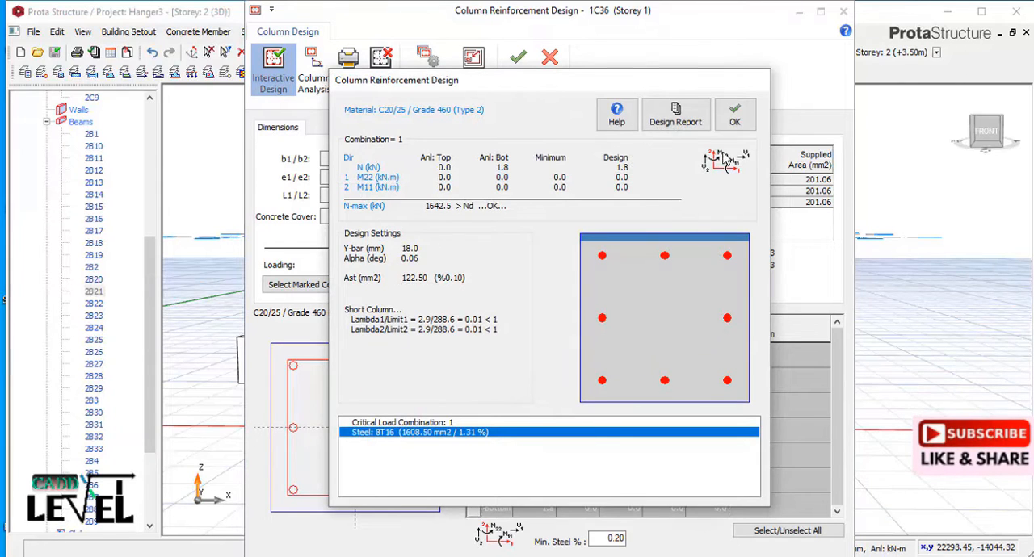
{"action": "left_click", "coordinate": [737, 116]}
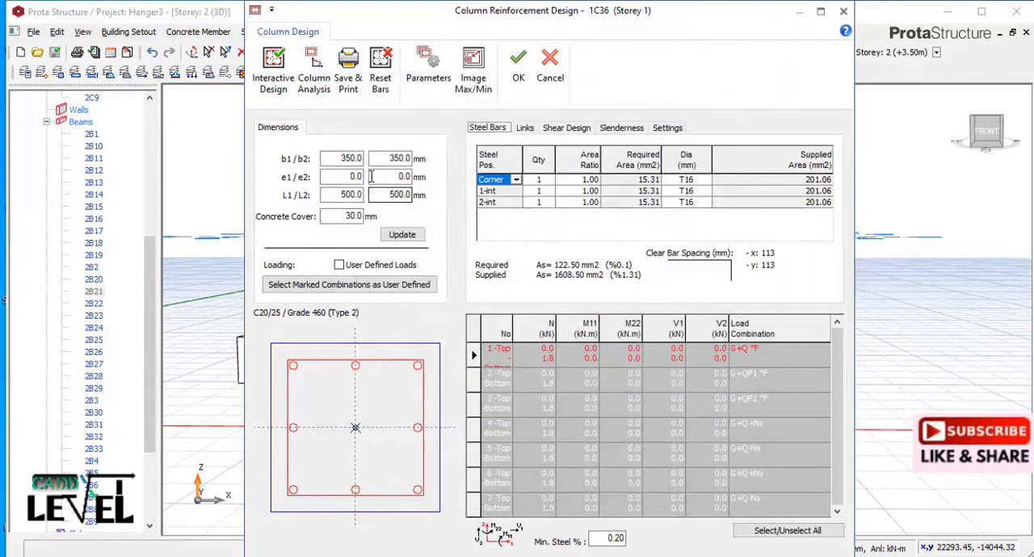
{"action": "left_click", "coordinate": [518, 66]}
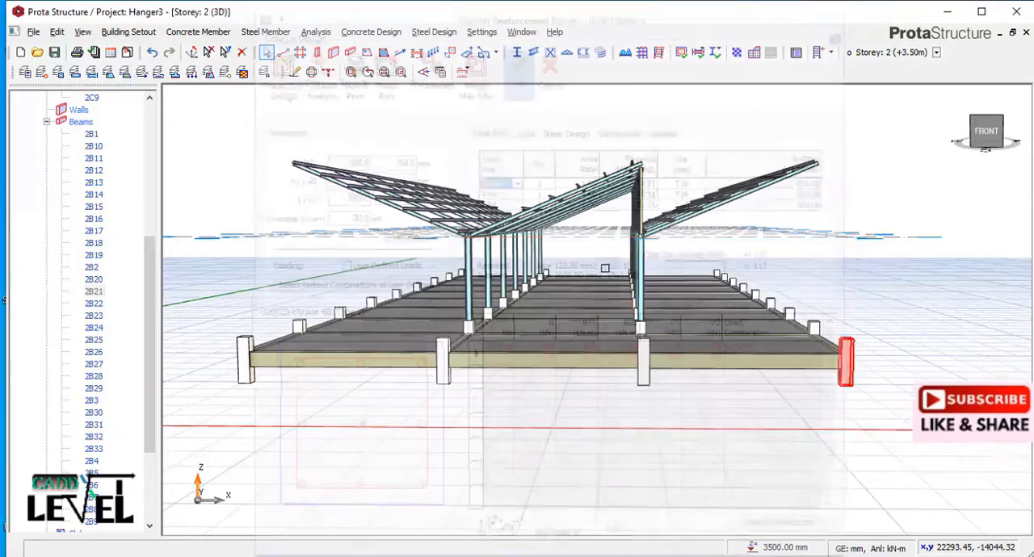
Select the middle front concrete beam of the base and check which design commands are available for it.
{"action": "middle_click_drag", "start_coordinate": [760, 363], "coordinate": [732, 378]}
{"action": "scroll", "coordinate": [434, 387], "scroll_direction": "down", "scroll_amount": 2}
{"action": "scroll", "coordinate": [465, 392], "scroll_direction": "up", "scroll_amount": 5}
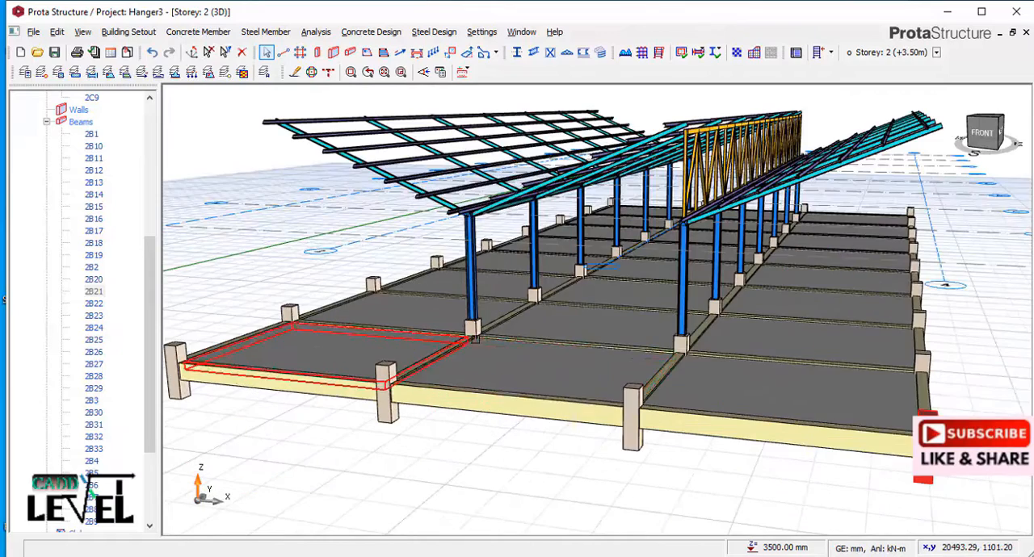
{"action": "scroll", "coordinate": [607, 328], "scroll_direction": "down", "scroll_amount": 3}
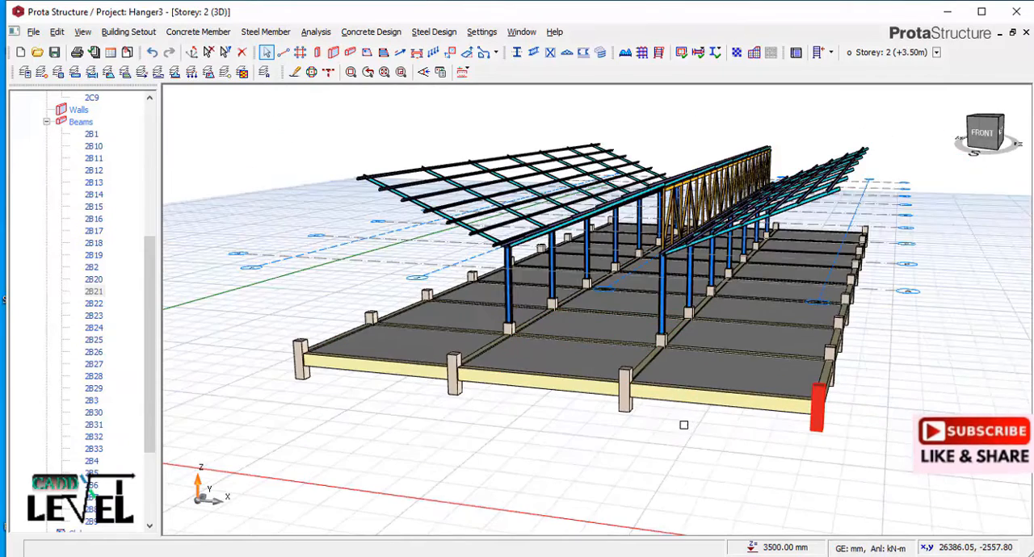
{"action": "scroll", "coordinate": [629, 398], "scroll_direction": "up", "scroll_amount": 2}
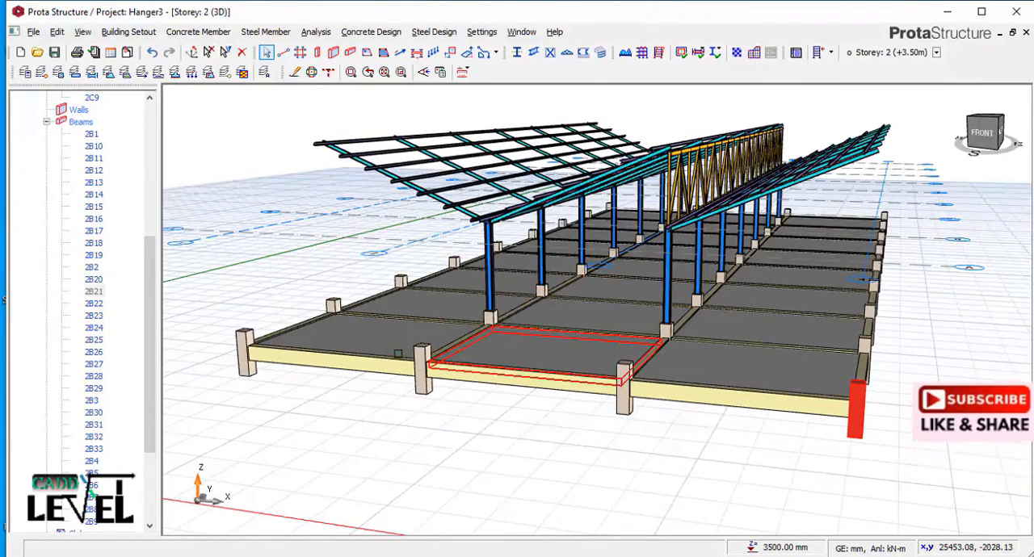
{"action": "scroll", "coordinate": [447, 361], "scroll_direction": "up", "scroll_amount": 2}
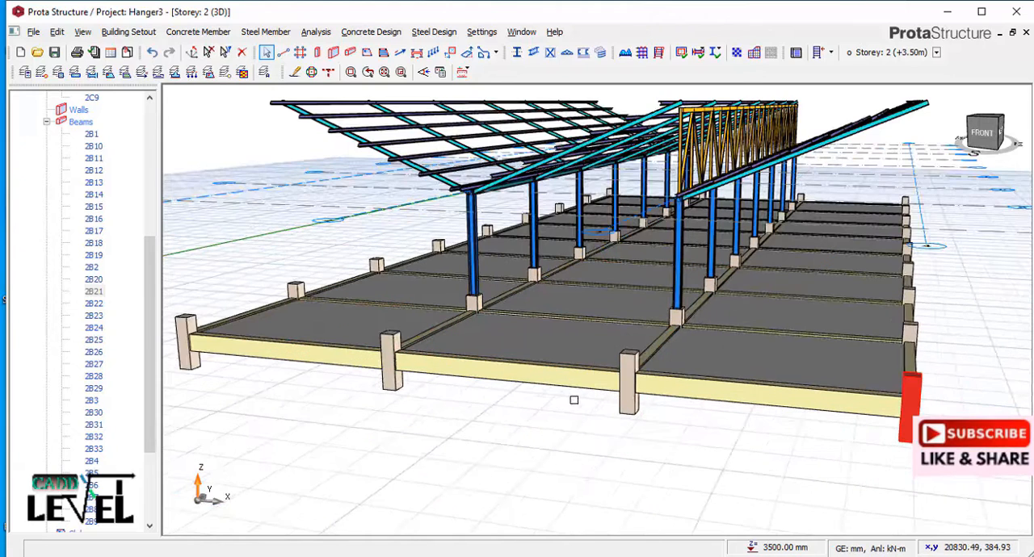
{"action": "left_click", "coordinate": [541, 378]}
{"action": "right_click", "coordinate": [542, 380]}
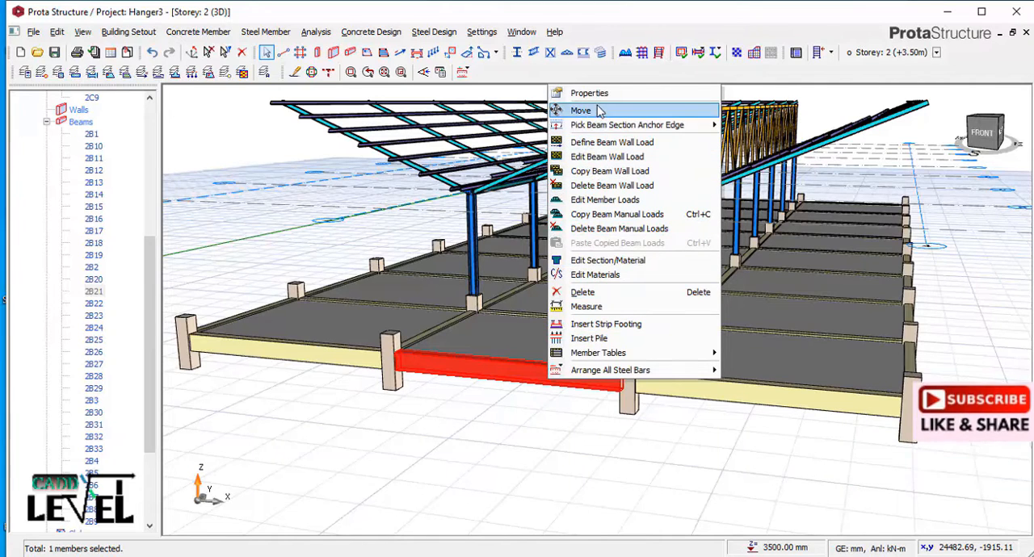
{"action": "mouse_move", "coordinate": [589, 361]}
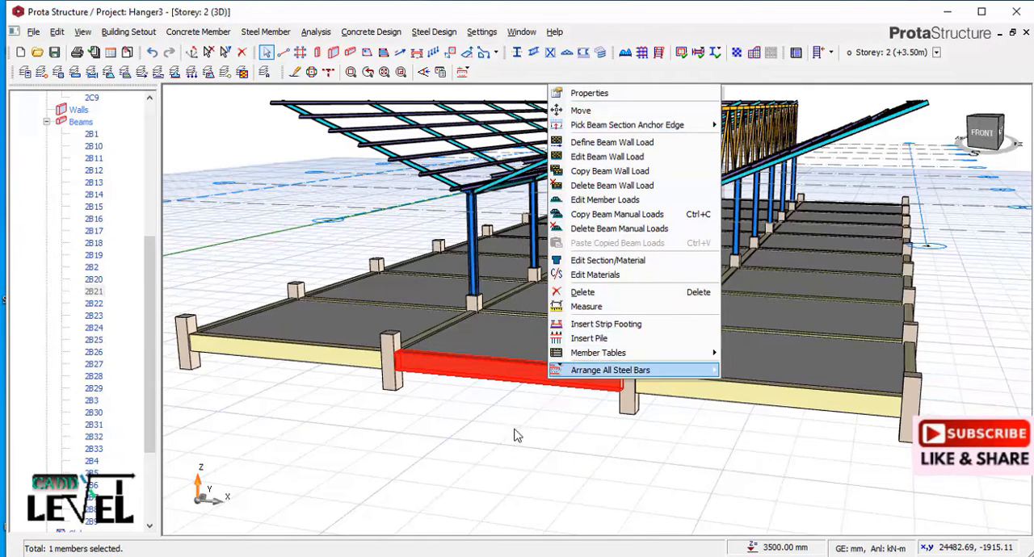
{"action": "left_click", "coordinate": [484, 440]}
Collapse the Storey 2 members in the structure tree and make Storey 0 (+0.00m) the active storey.
{"action": "left_click", "coordinate": [47, 122]}
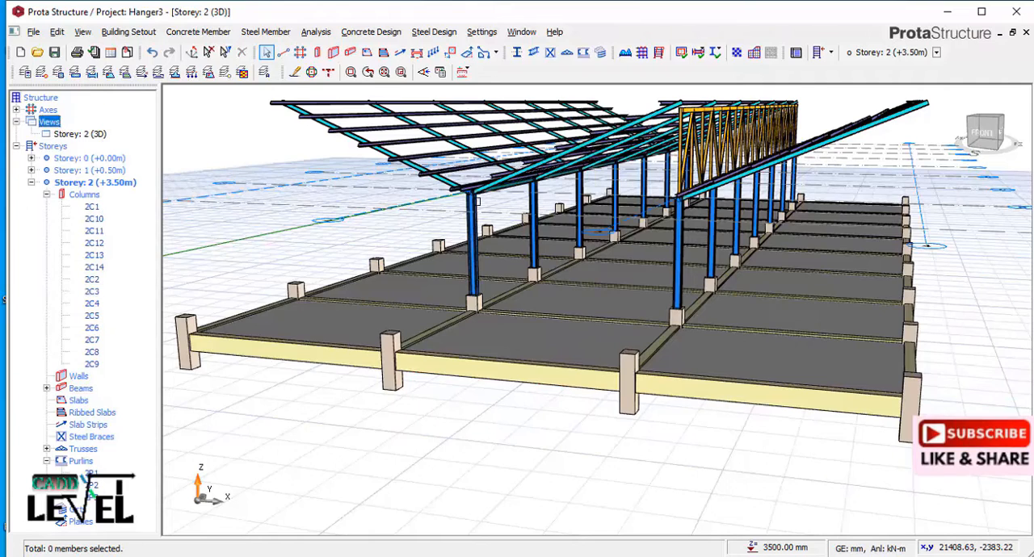
{"action": "scroll", "coordinate": [686, 255], "scroll_direction": "down", "scroll_amount": 3}
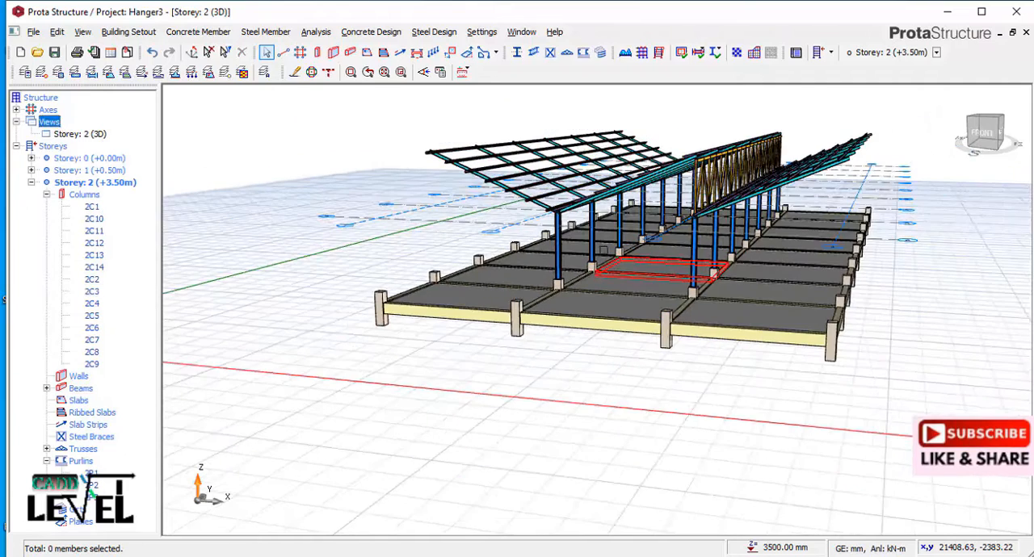
{"action": "left_click", "coordinate": [31, 183]}
{"action": "double_click", "coordinate": [79, 173]}
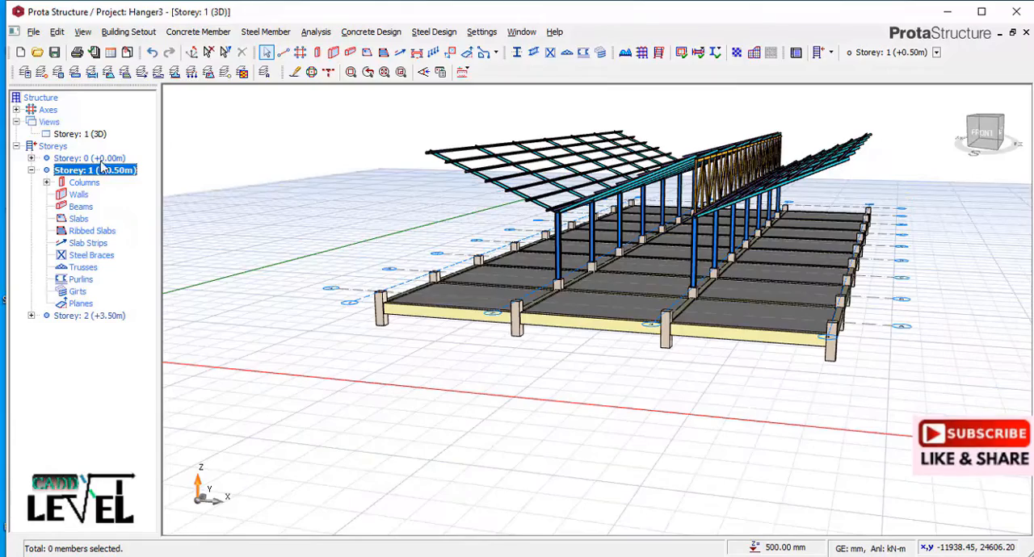
{"action": "double_click", "coordinate": [90, 158]}
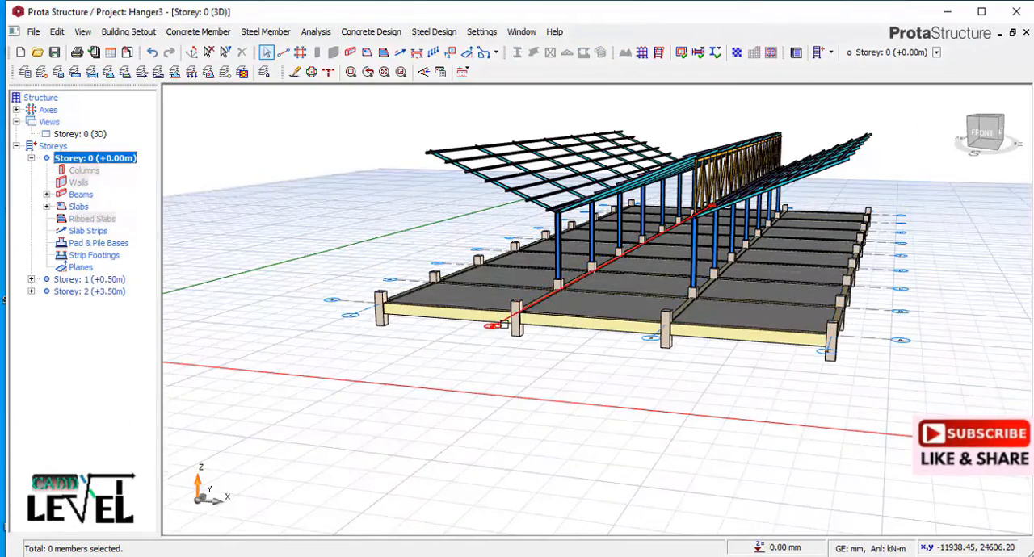
Review the list of foundation beam axes in the Beam Reinforcement Design for the active storey, then close it.
{"action": "scroll", "coordinate": [502, 325], "scroll_direction": "up", "scroll_amount": 1}
{"action": "middle_click_drag", "start_coordinate": [433, 363], "coordinate": [416, 317]}
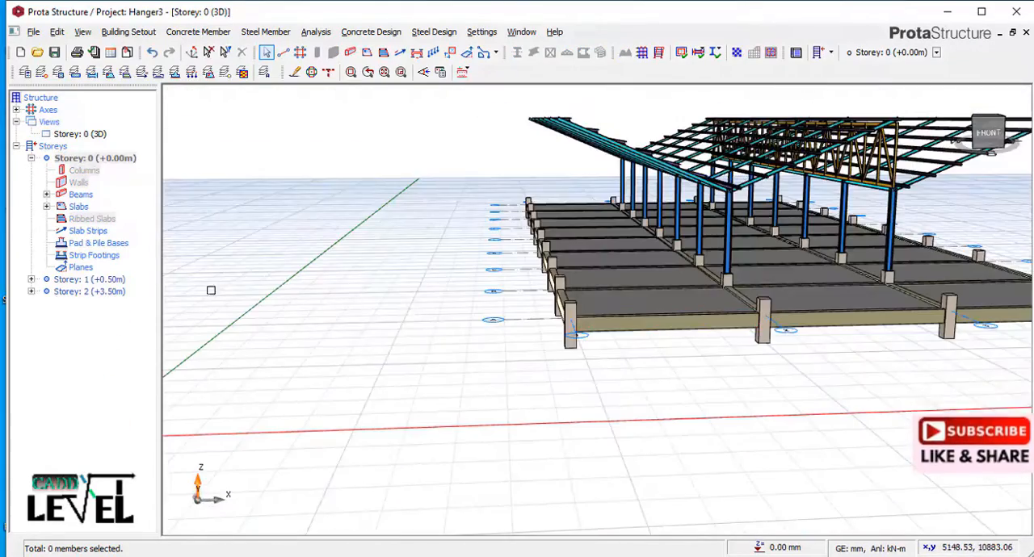
{"action": "left_click", "coordinate": [47, 196]}
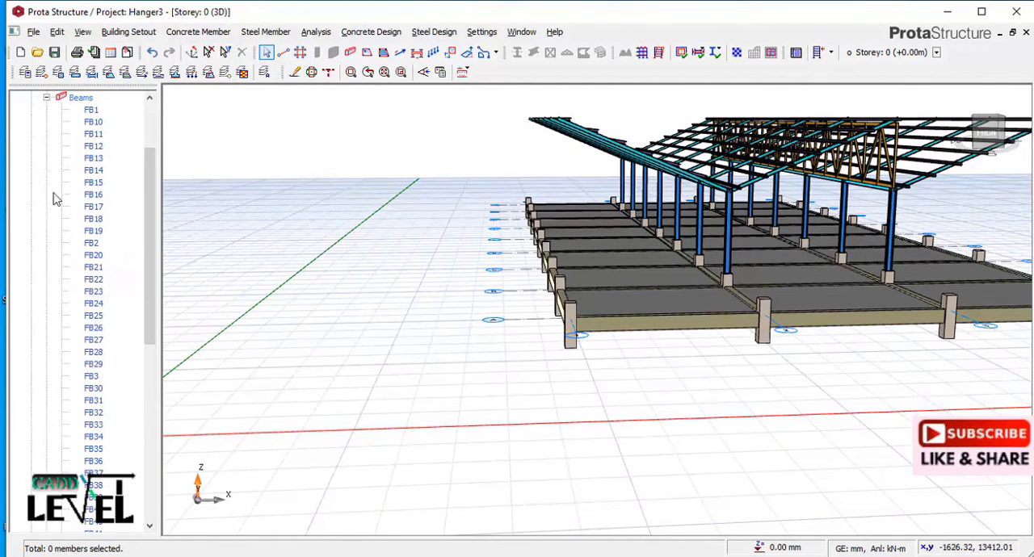
{"action": "right_click", "coordinate": [84, 100]}
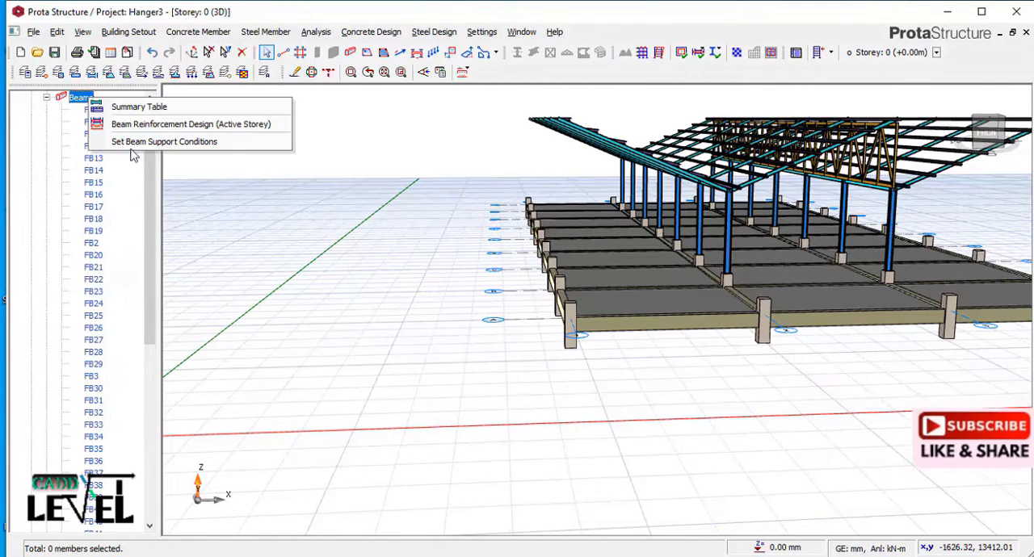
{"action": "left_click", "coordinate": [170, 133]}
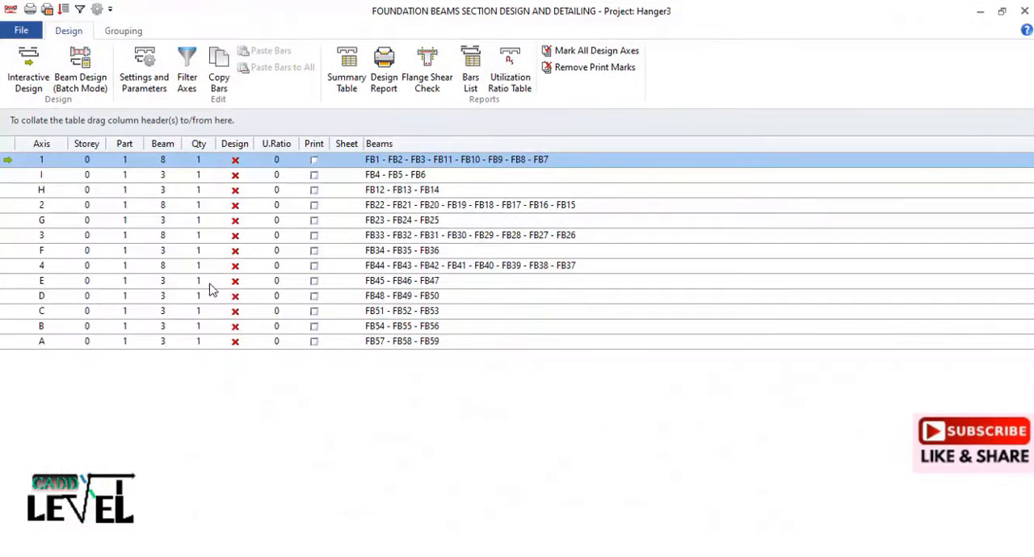
{"action": "left_click", "coordinate": [1024, 11]}
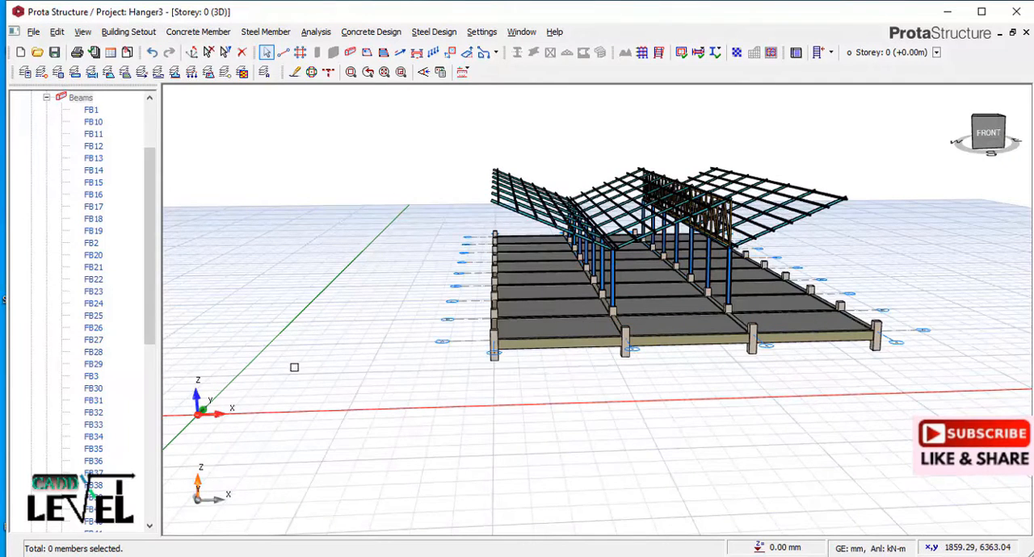
Switch the Storey 0 view from 3D to plan.
{"action": "scroll", "coordinate": [294, 367], "scroll_direction": "up", "scroll_amount": 2}
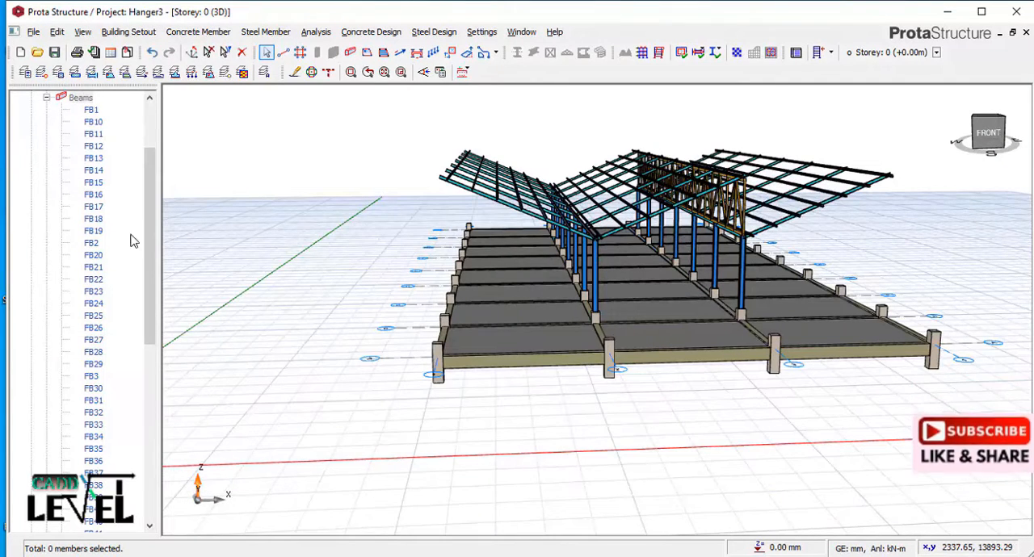
{"action": "scroll", "coordinate": [146, 242], "scroll_direction": "up", "scroll_amount": 3}
{"action": "right_click", "coordinate": [103, 138]}
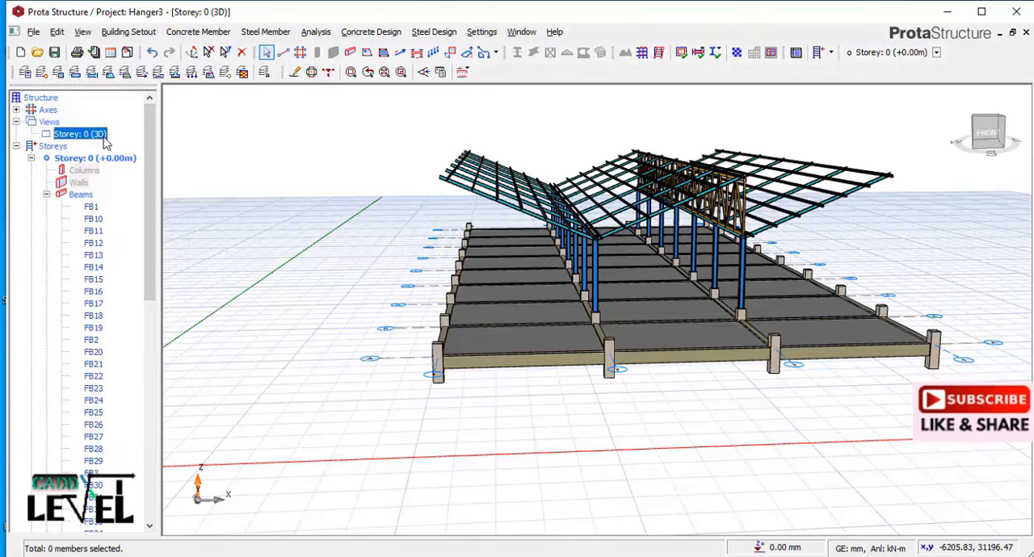
{"action": "left_click", "coordinate": [133, 146]}
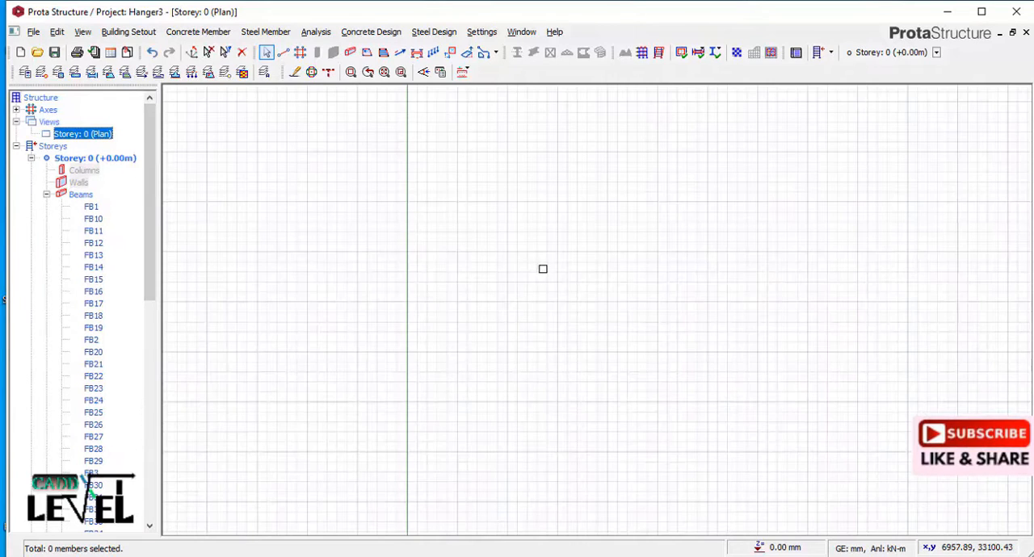
{"action": "scroll", "coordinate": [510, 127], "scroll_direction": "up", "scroll_amount": 1}
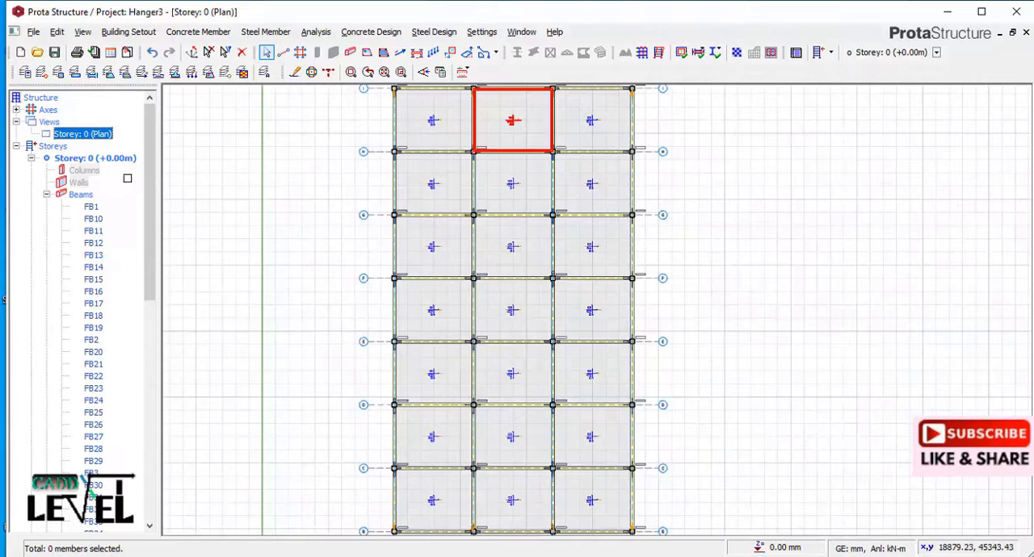
Insert an X-direction Analytical Strip X1 across the three slabs between axes H and I.
{"action": "left_click", "coordinate": [400, 55]}
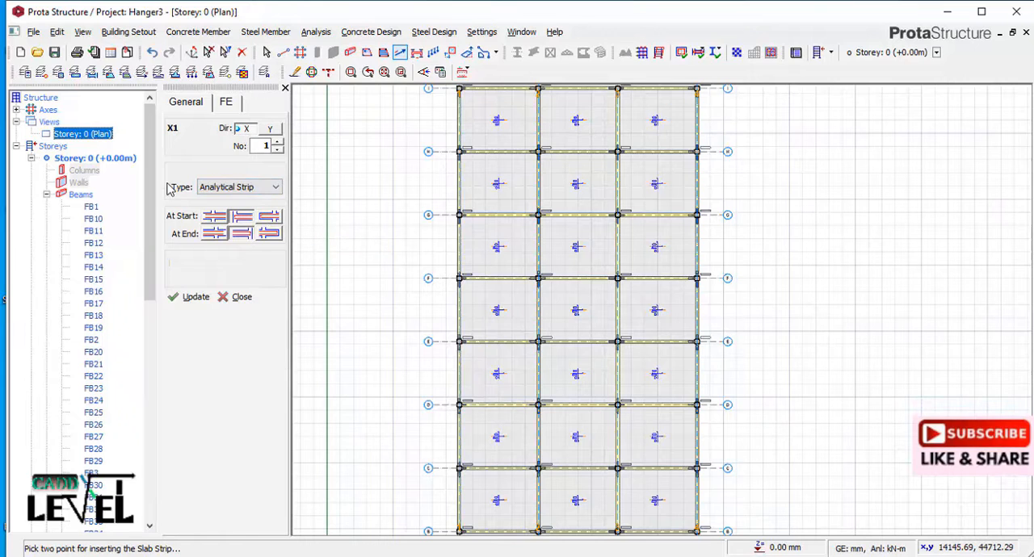
{"action": "left_click", "coordinate": [440, 104]}
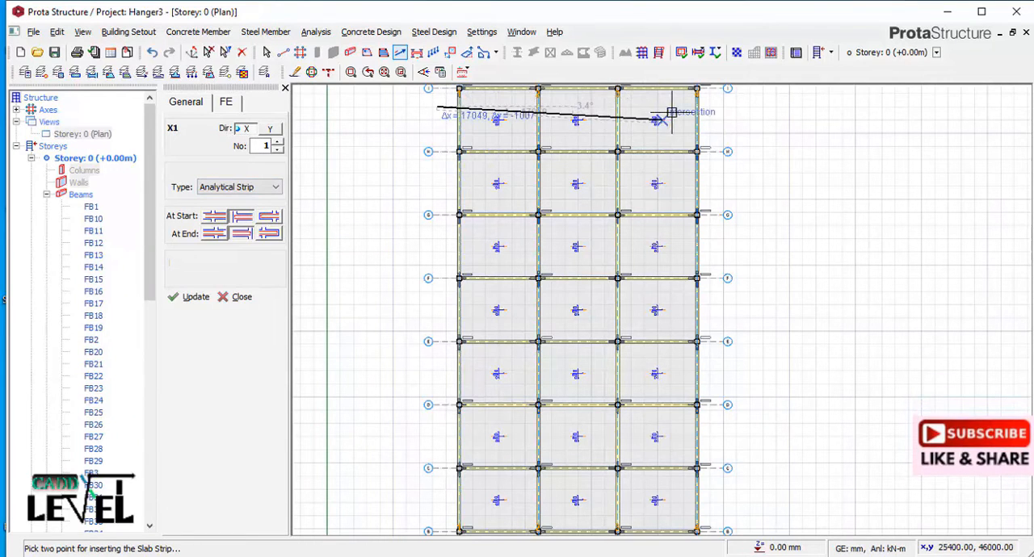
{"action": "left_click", "coordinate": [730, 107]}
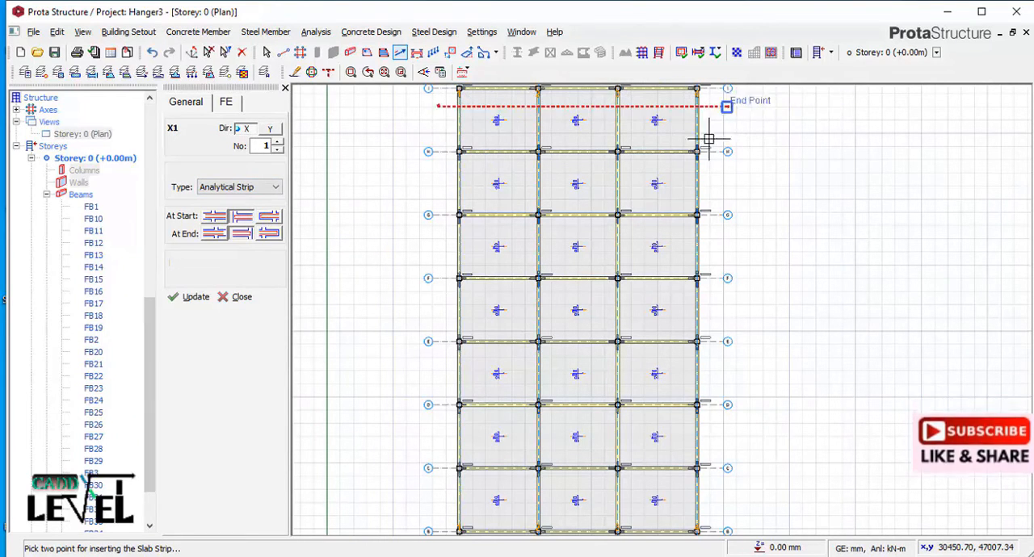
{"action": "scroll", "coordinate": [613, 227], "scroll_direction": "up", "scroll_amount": 3}
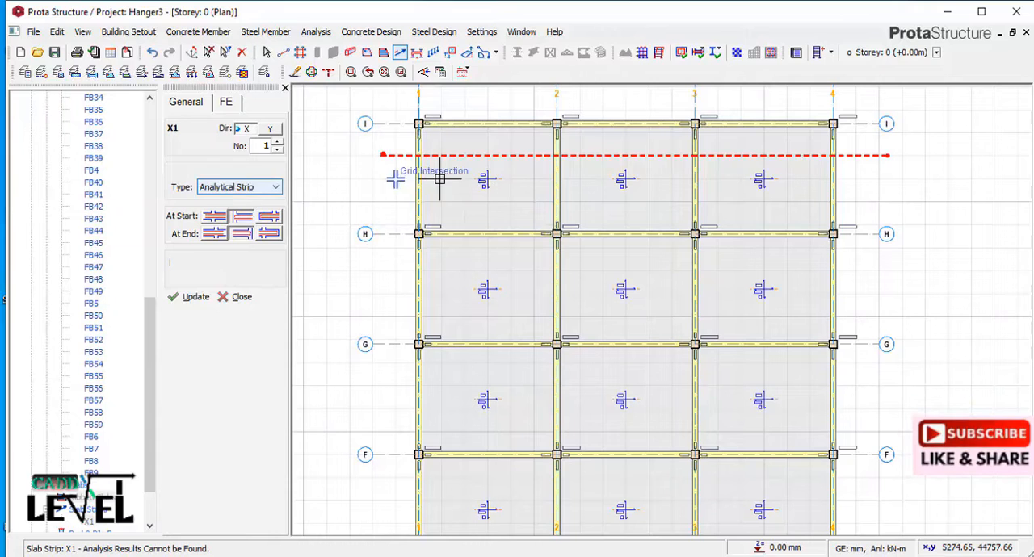
{"action": "key", "text": "Escape"}
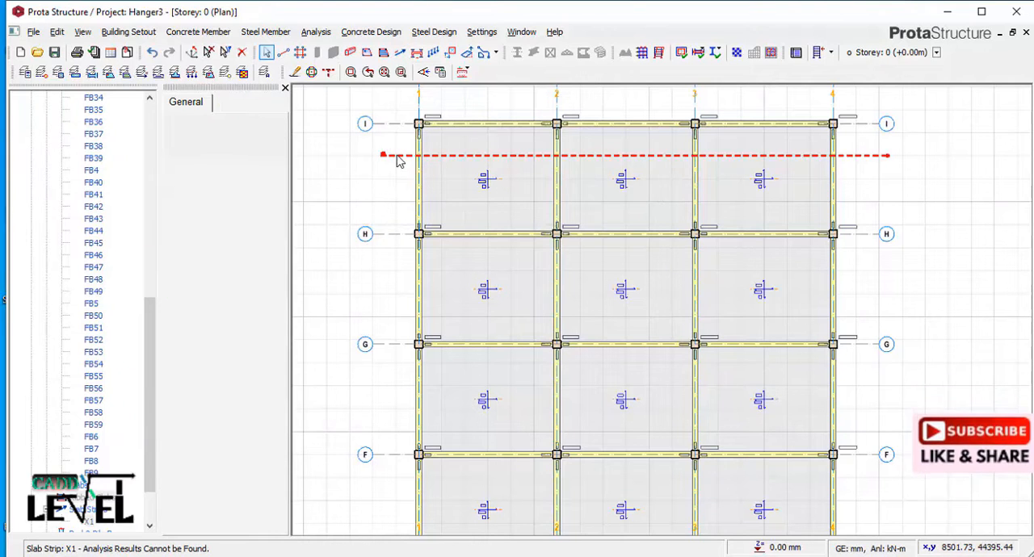
Delete the analytical slab strip between axes H and I and close the properties of the member.
{"action": "left_click", "coordinate": [396, 155]}
{"action": "left_click", "coordinate": [241, 53]}
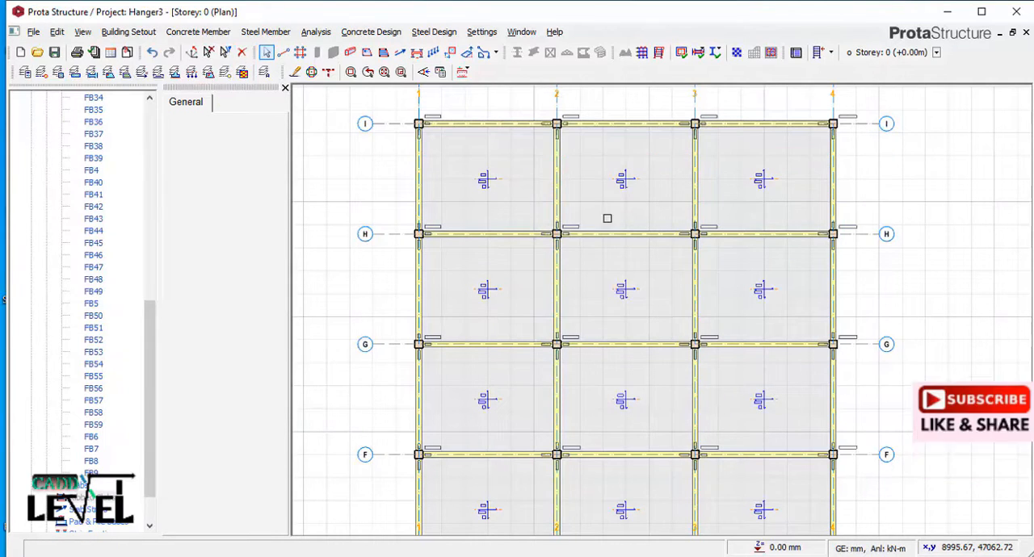
{"action": "scroll", "coordinate": [327, 228], "scroll_direction": "down", "scroll_amount": 2}
{"action": "scroll", "coordinate": [523, 244], "scroll_direction": "down", "scroll_amount": 2}
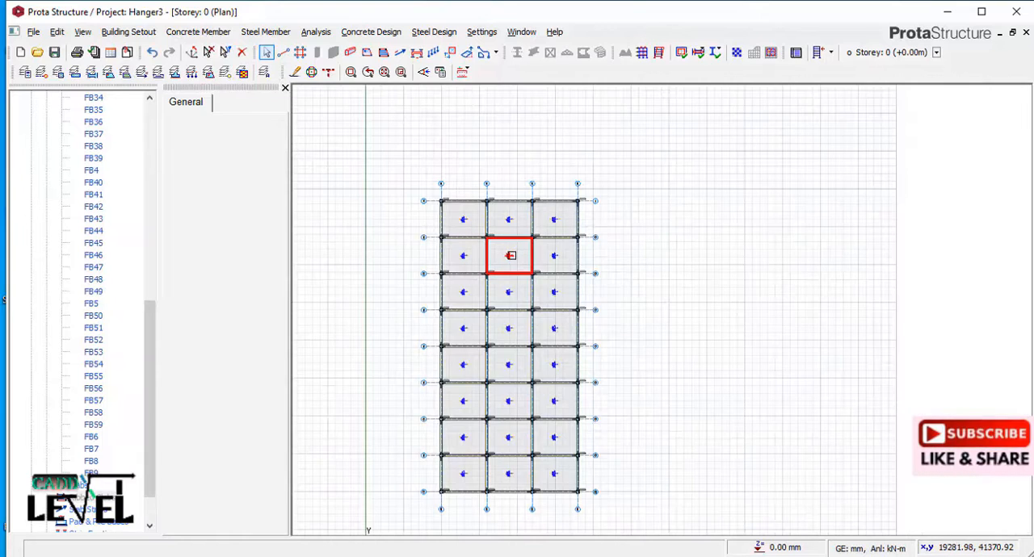
{"action": "scroll", "coordinate": [531, 240], "scroll_direction": "down", "scroll_amount": 1}
{"action": "scroll", "coordinate": [494, 332], "scroll_direction": "up", "scroll_amount": 1}
{"action": "scroll", "coordinate": [393, 226], "scroll_direction": "up", "scroll_amount": 2}
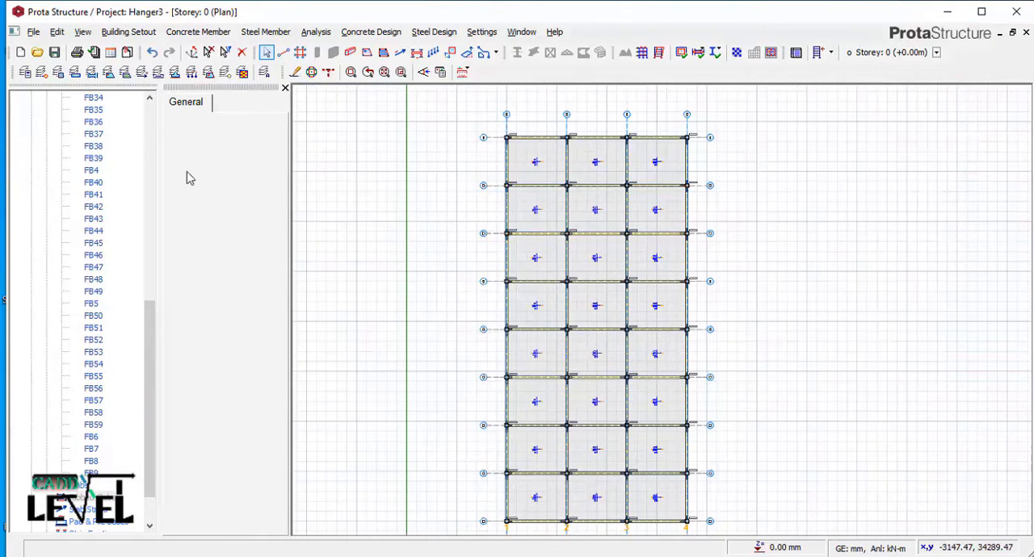
{"action": "left_click", "coordinate": [284, 89]}
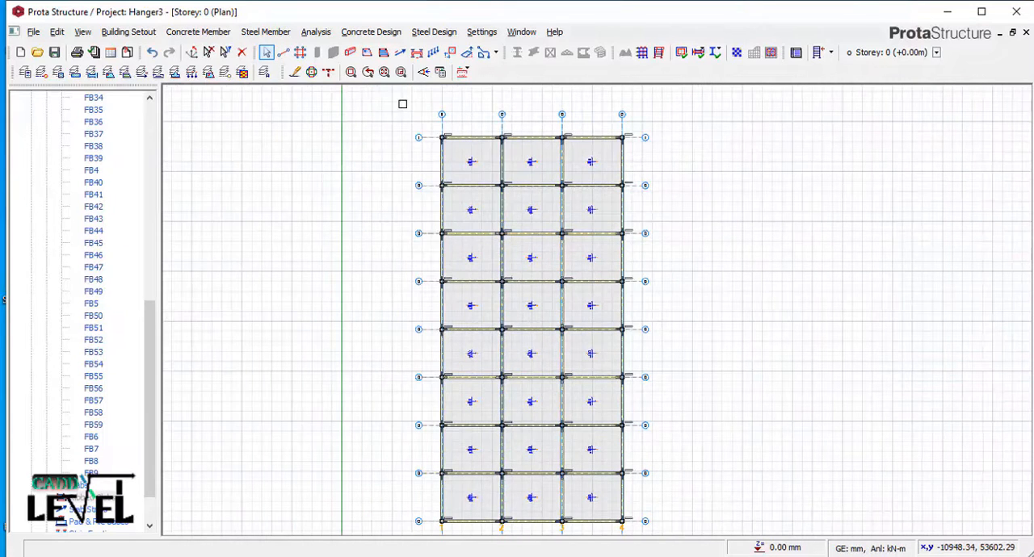
Insert an X-direction FE Strip X1, about 21.3 m long, across the three slabs between axes H and I.
{"action": "left_click", "coordinate": [399, 54]}
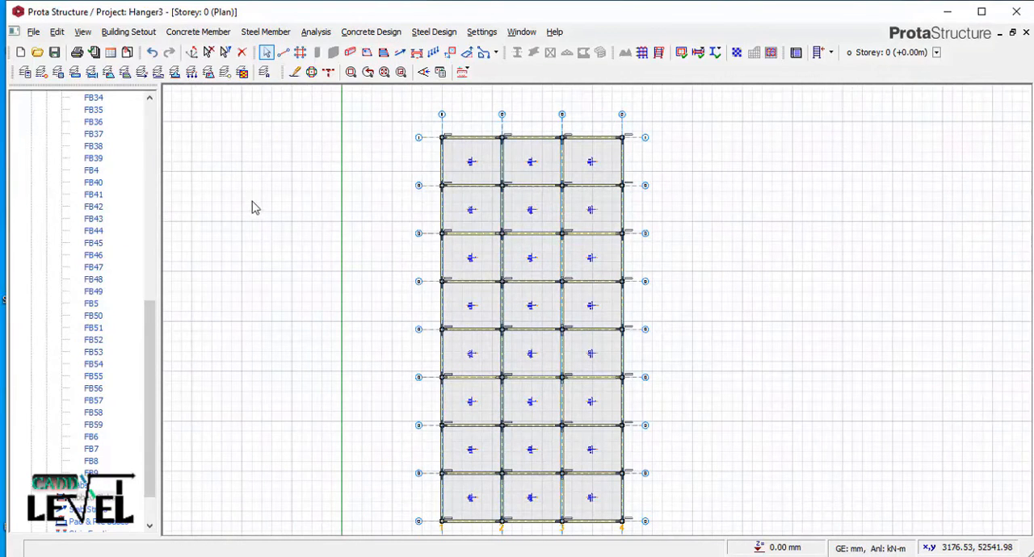
{"action": "left_click", "coordinate": [276, 186]}
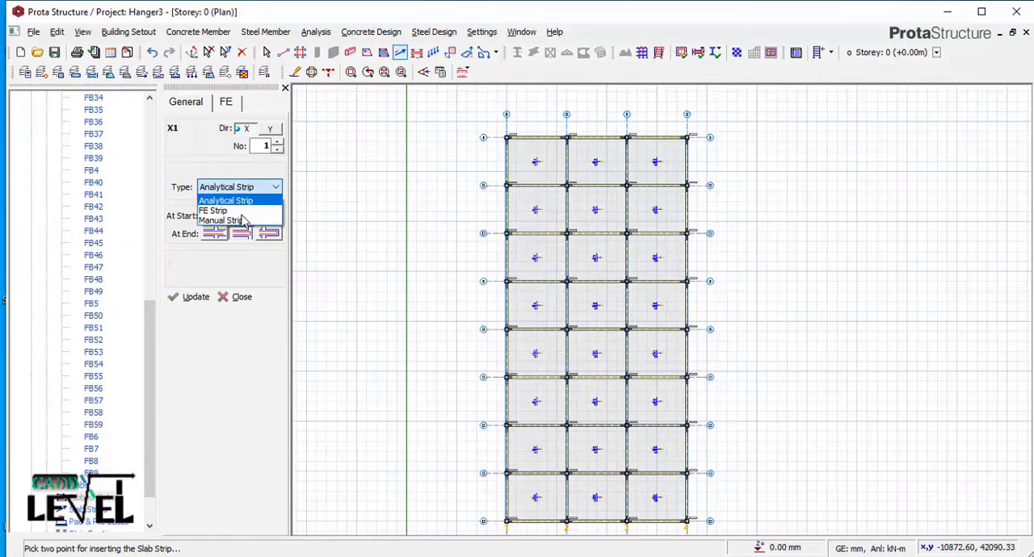
{"action": "left_click", "coordinate": [224, 210]}
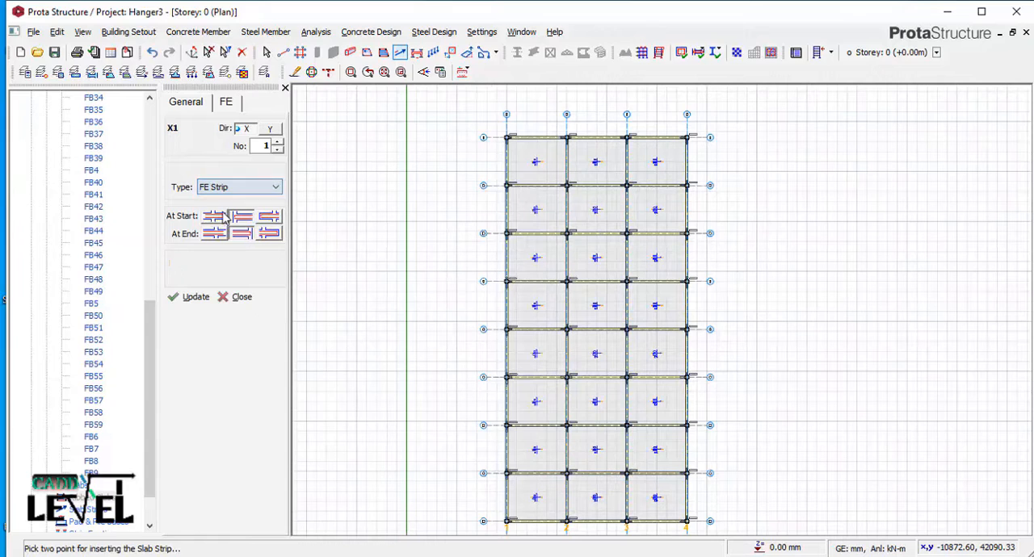
{"action": "left_click", "coordinate": [228, 102]}
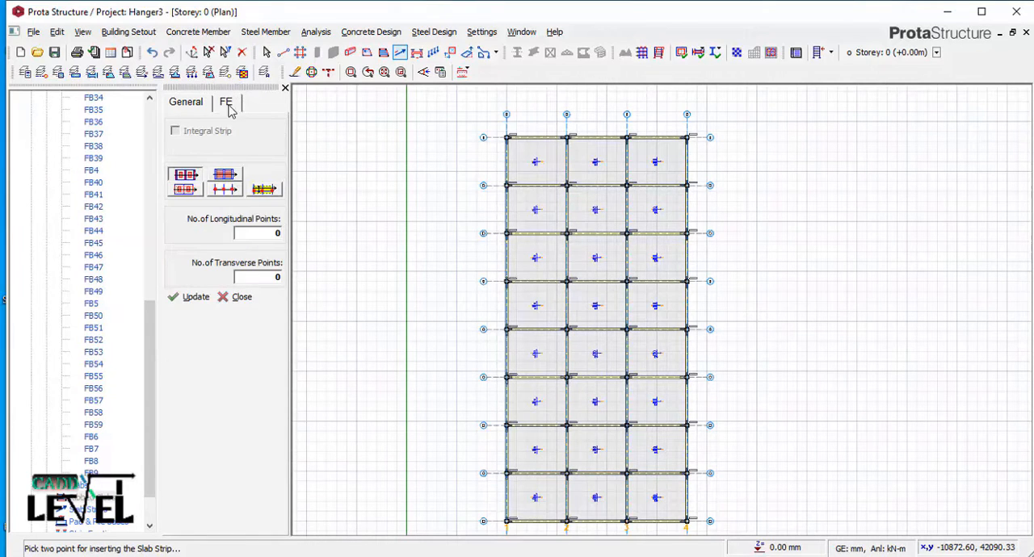
{"action": "left_click", "coordinate": [186, 105]}
{"action": "scroll", "coordinate": [700, 198], "scroll_direction": "up", "scroll_amount": 1}
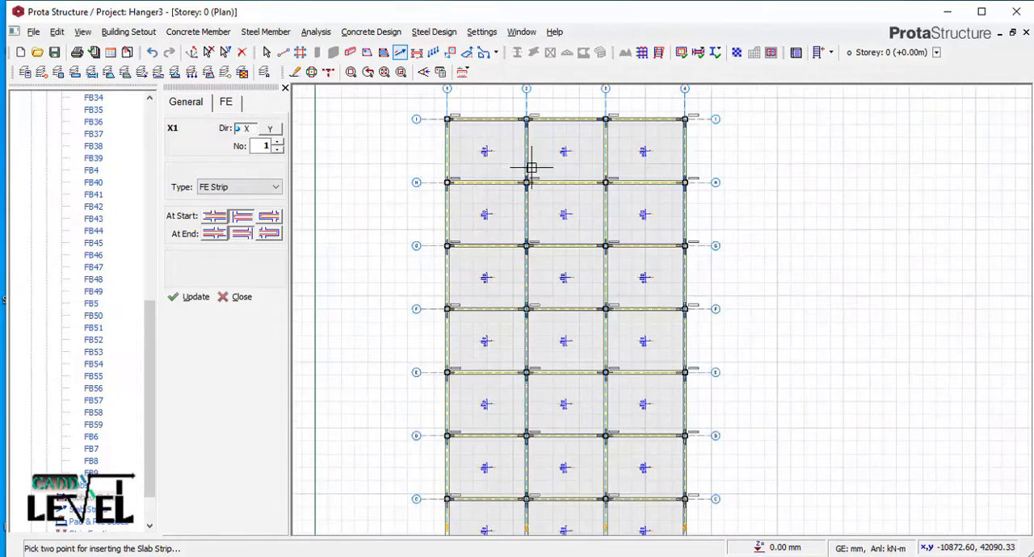
{"action": "left_click", "coordinate": [427, 150]}
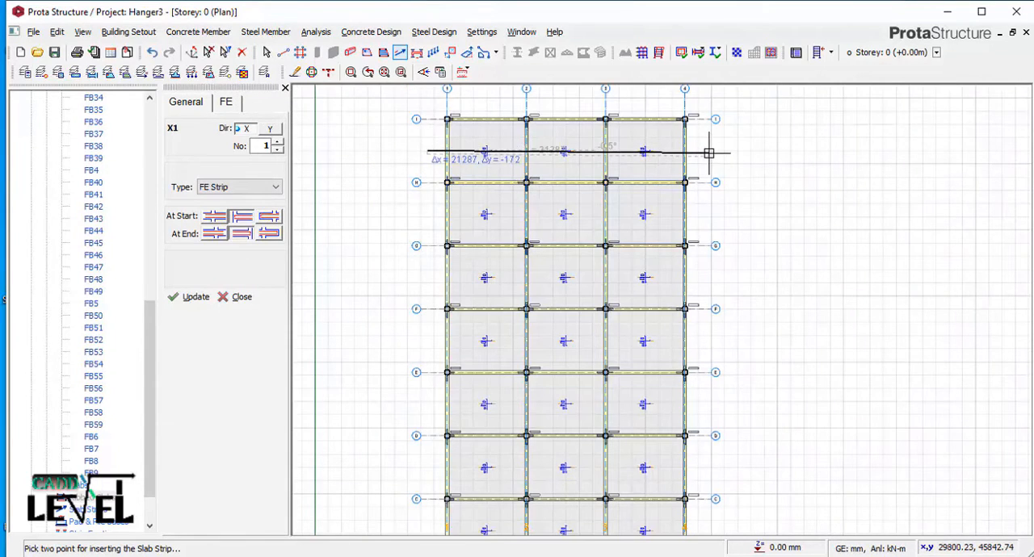
{"action": "left_click", "coordinate": [710, 150]}
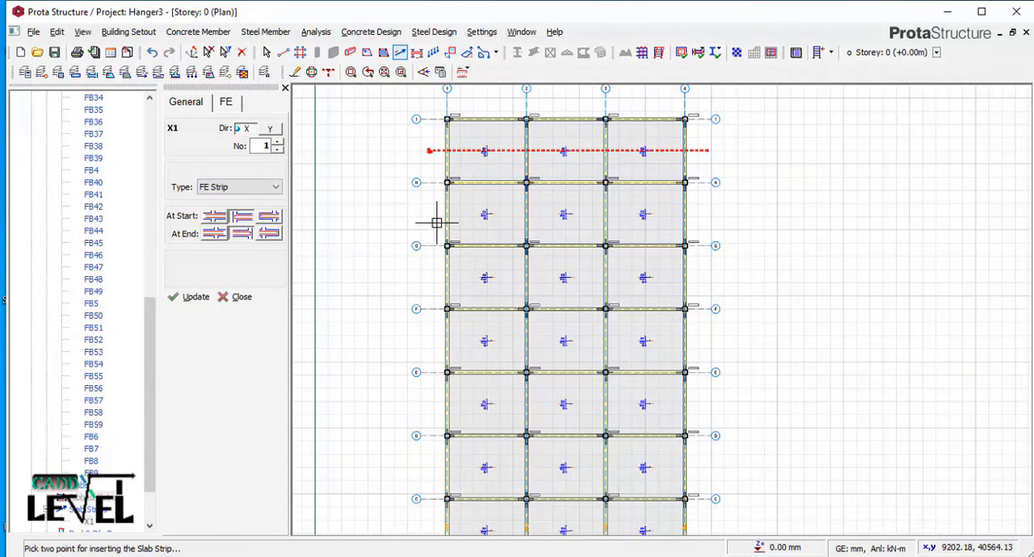
Insert X-direction FE Strips across the three slabs in each bay between axes C and H, one strip per bay.
{"action": "left_click", "coordinate": [433, 215]}
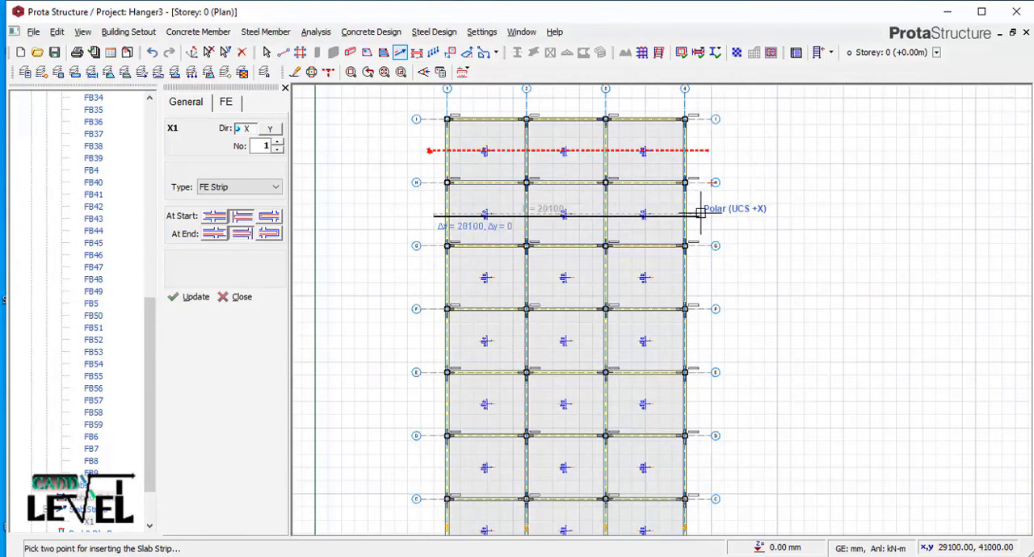
{"action": "left_click", "coordinate": [695, 216]}
{"action": "left_click", "coordinate": [423, 282]}
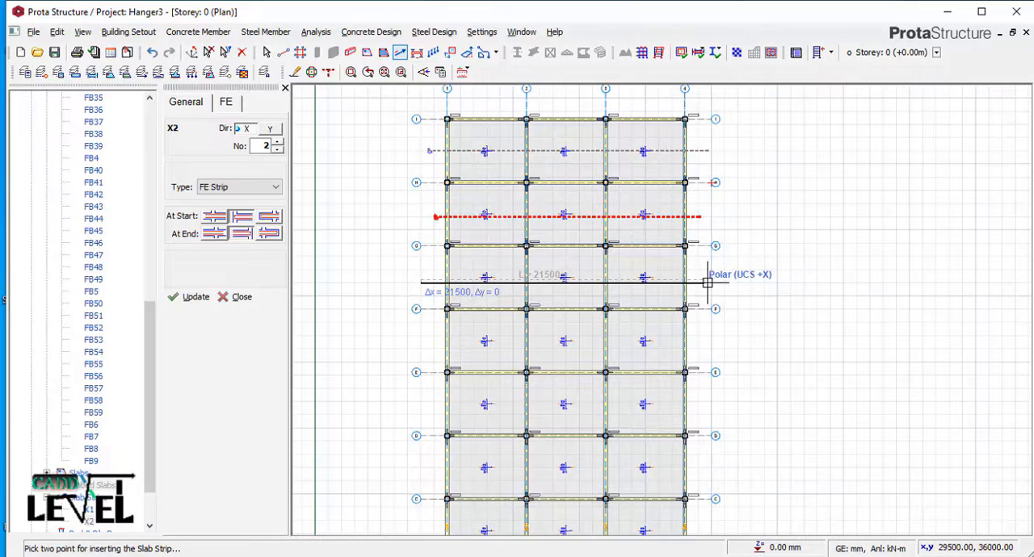
{"action": "left_click", "coordinate": [710, 282]}
{"action": "left_click", "coordinate": [429, 342]}
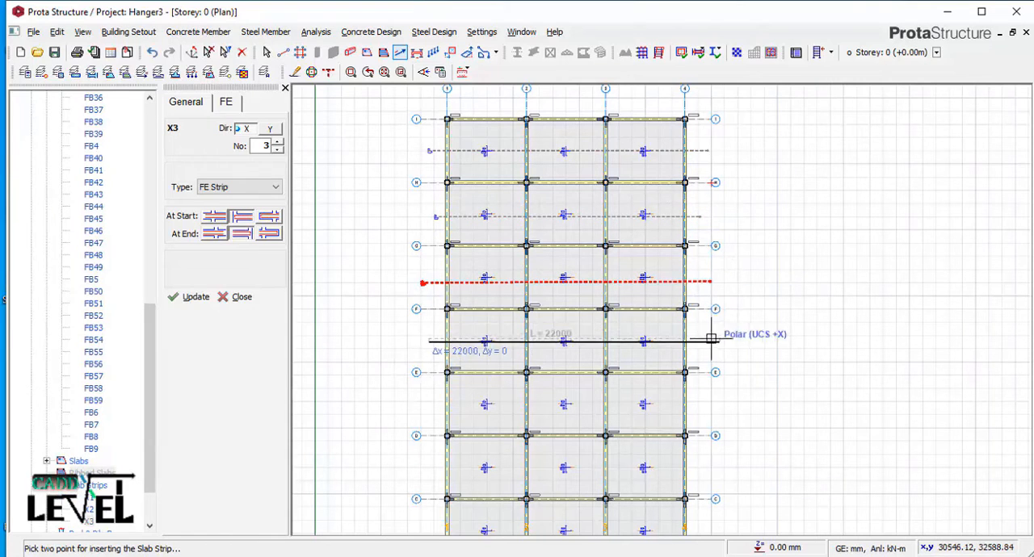
{"action": "left_click", "coordinate": [707, 342]}
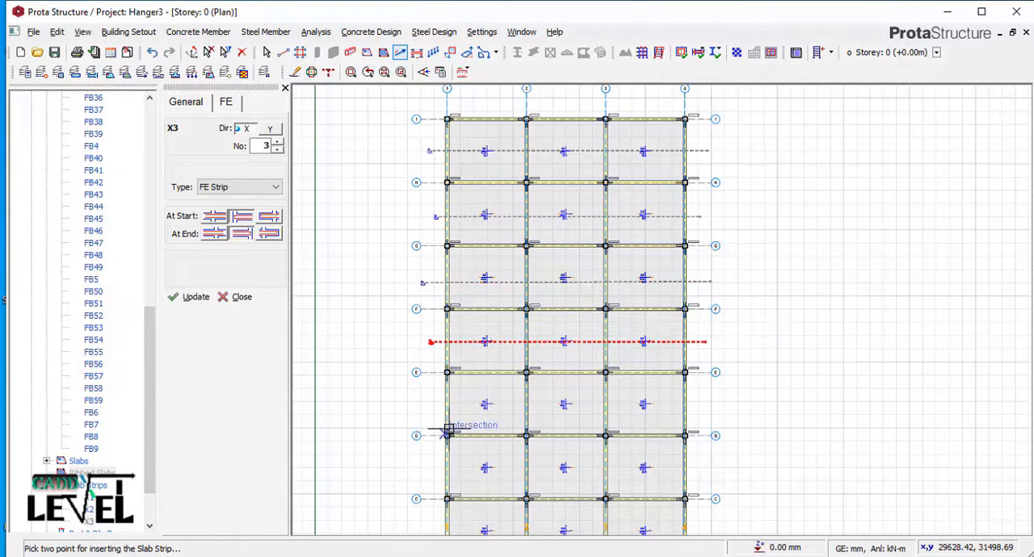
{"action": "left_click", "coordinate": [428, 401]}
{"action": "left_click", "coordinate": [703, 400]}
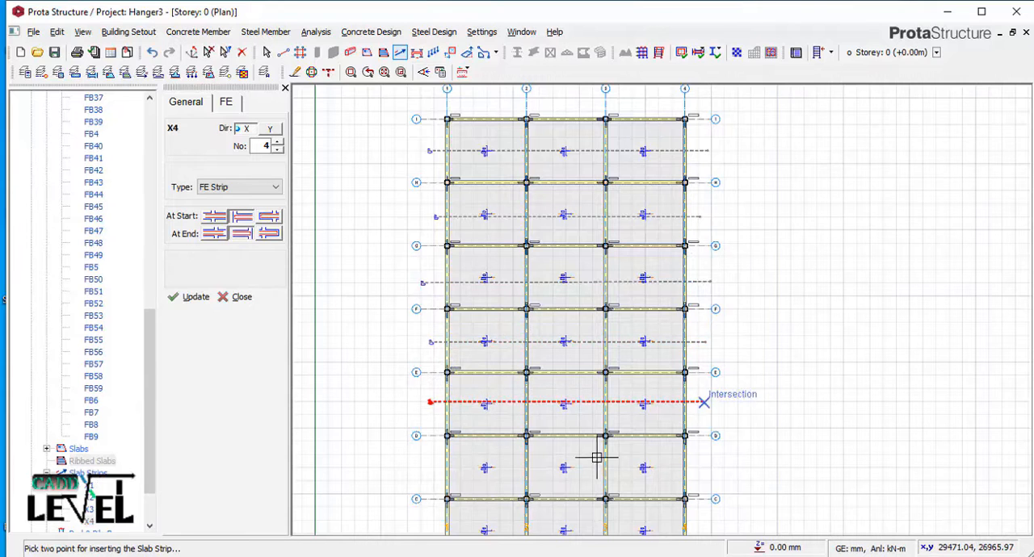
{"action": "left_click", "coordinate": [423, 469]}
{"action": "left_click", "coordinate": [706, 469]}
Insert an X-direction FE Strip about 21.8 m long across the three slabs between axes A and B.
{"action": "scroll", "coordinate": [718, 295], "scroll_direction": "down", "scroll_amount": 2}
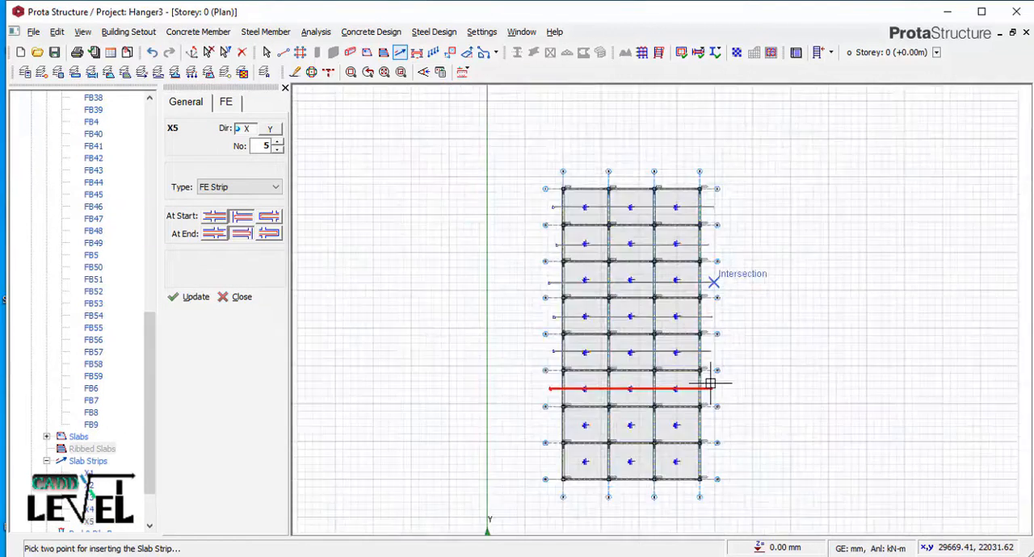
{"action": "scroll", "coordinate": [674, 505], "scroll_direction": "up", "scroll_amount": 1}
{"action": "middle_click_drag", "start_coordinate": [674, 505], "coordinate": [686, 441]}
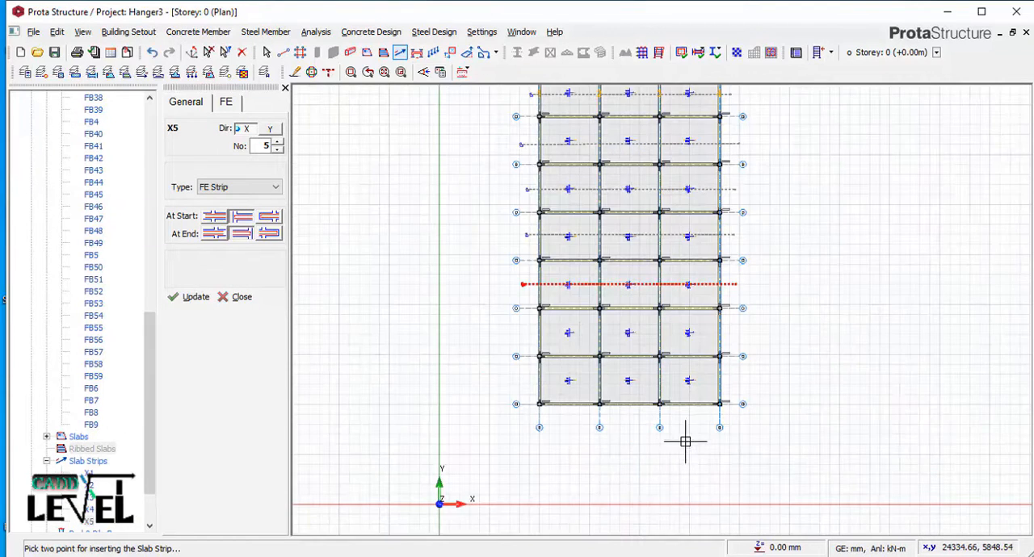
{"action": "left_click", "coordinate": [523, 379]}
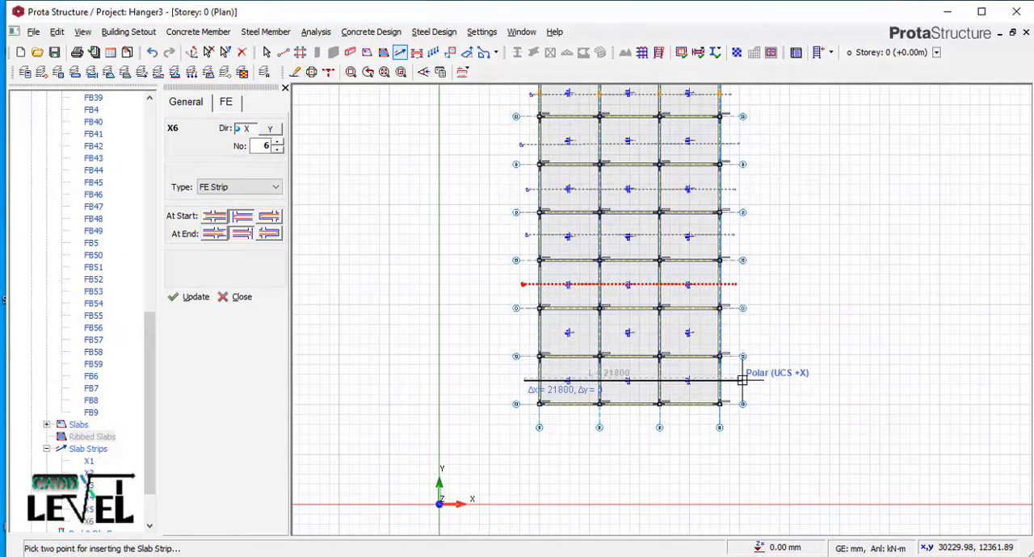
{"action": "left_click", "coordinate": [741, 380]}
Insert a Y-direction FE Strip Y1, about 43 m long, through all slabs between axes 1 and 2.
{"action": "left_click", "coordinate": [269, 129]}
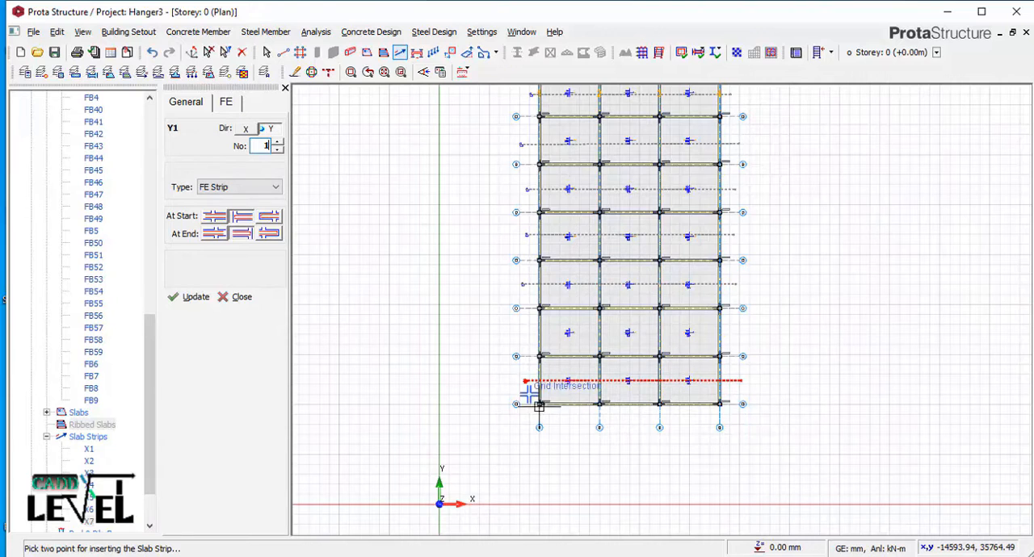
{"action": "scroll", "coordinate": [570, 429], "scroll_direction": "up", "scroll_amount": 1}
{"action": "left_click", "coordinate": [567, 430]}
{"action": "scroll", "coordinate": [570, 445], "scroll_direction": "down", "scroll_amount": 2}
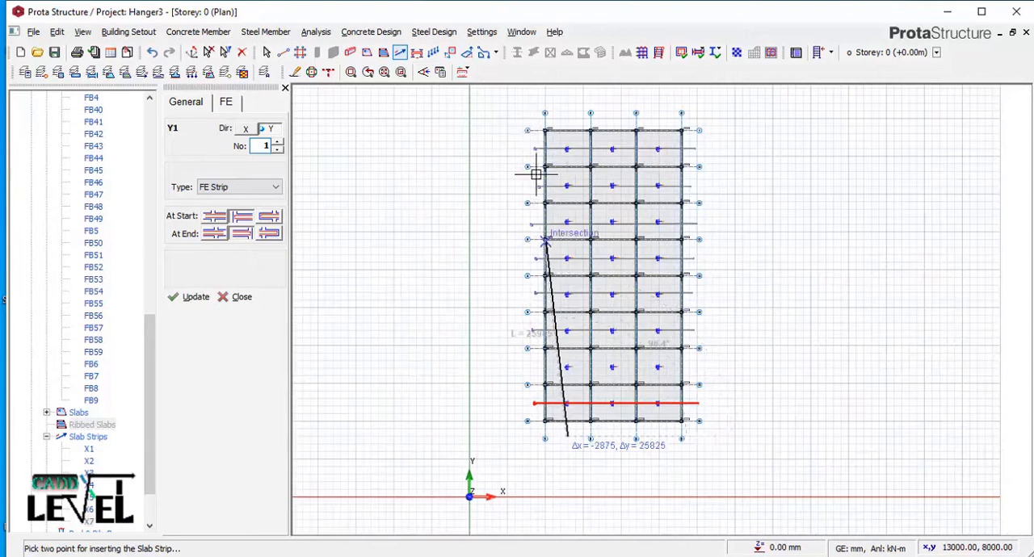
{"action": "left_click", "coordinate": [571, 117]}
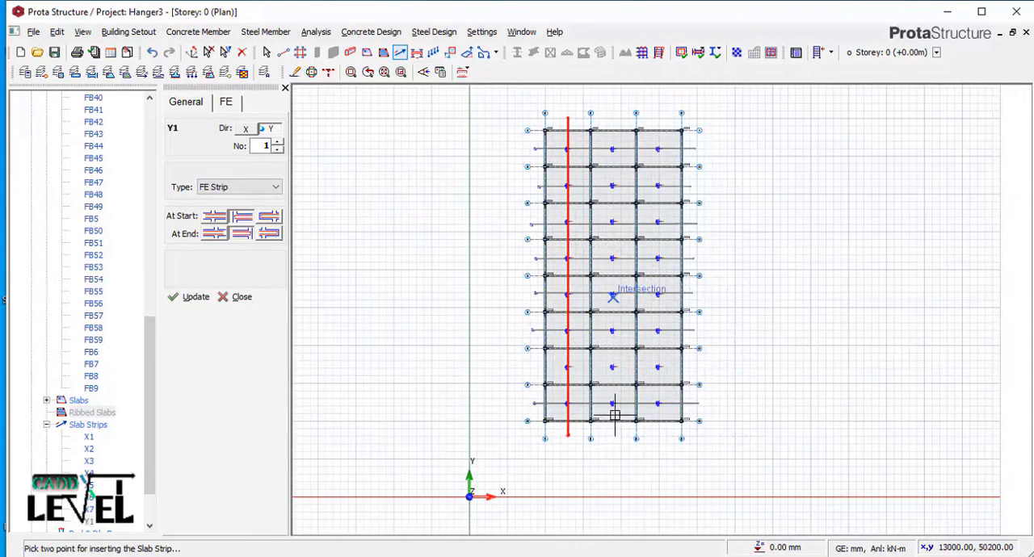
Insert Y-direction FE Strips Y2 and Y3 along the full slab length between axes 2 and 3 and axes 3 and 4.
{"action": "left_click", "coordinate": [619, 437]}
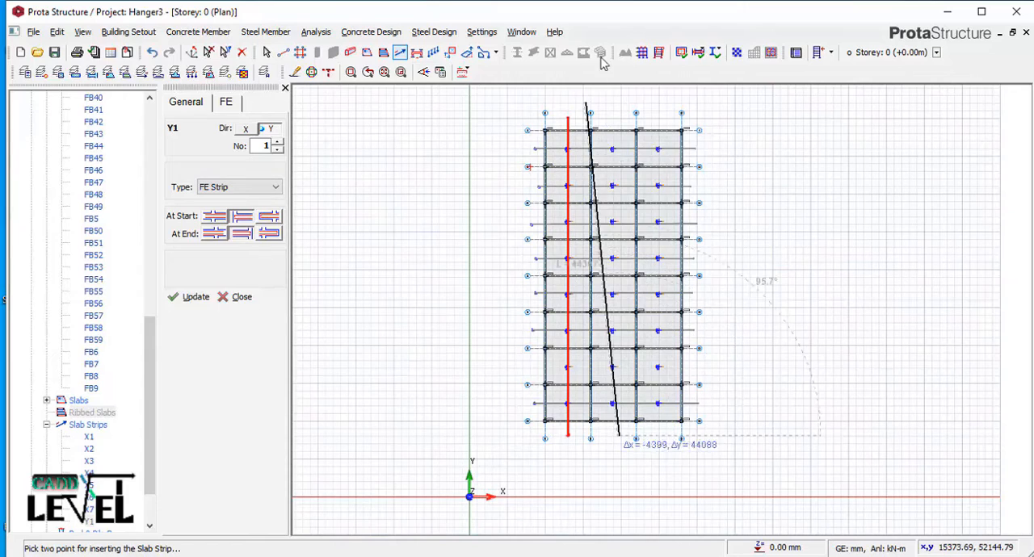
{"action": "left_click", "coordinate": [619, 106]}
{"action": "left_click", "coordinate": [663, 439]}
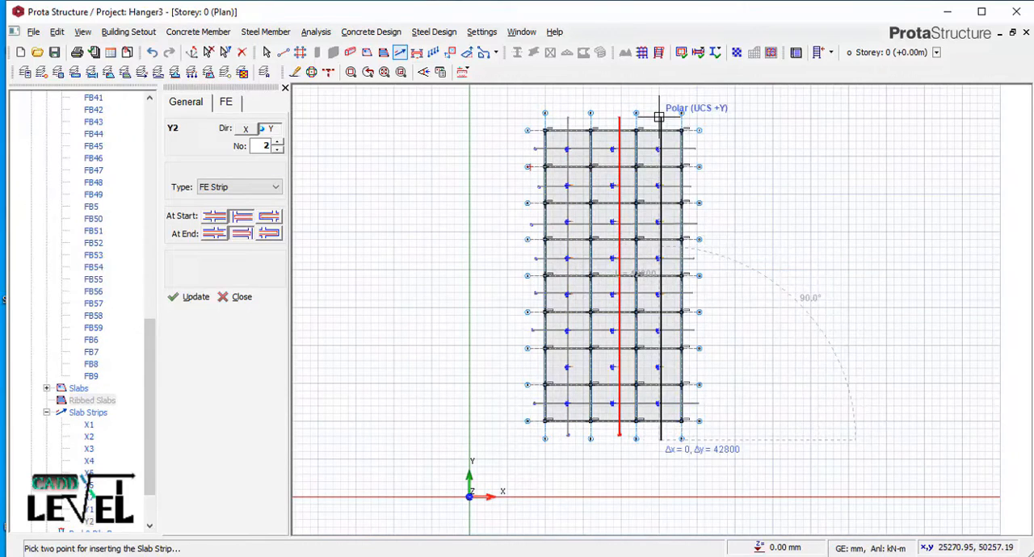
{"action": "left_click", "coordinate": [662, 108]}
{"action": "scroll", "coordinate": [675, 158], "scroll_direction": "up", "scroll_amount": 3}
{"action": "scroll", "coordinate": [675, 159], "scroll_direction": "down", "scroll_amount": 5}
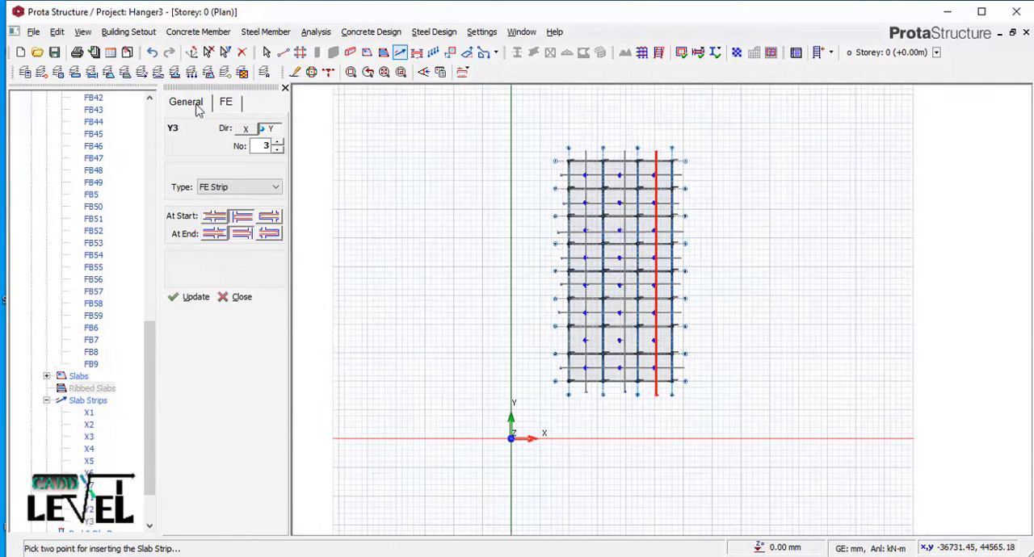
End slab strip insertion, save the project, and close the member properties.
{"action": "left_click", "coordinate": [238, 298]}
{"action": "left_click", "coordinate": [54, 51]}
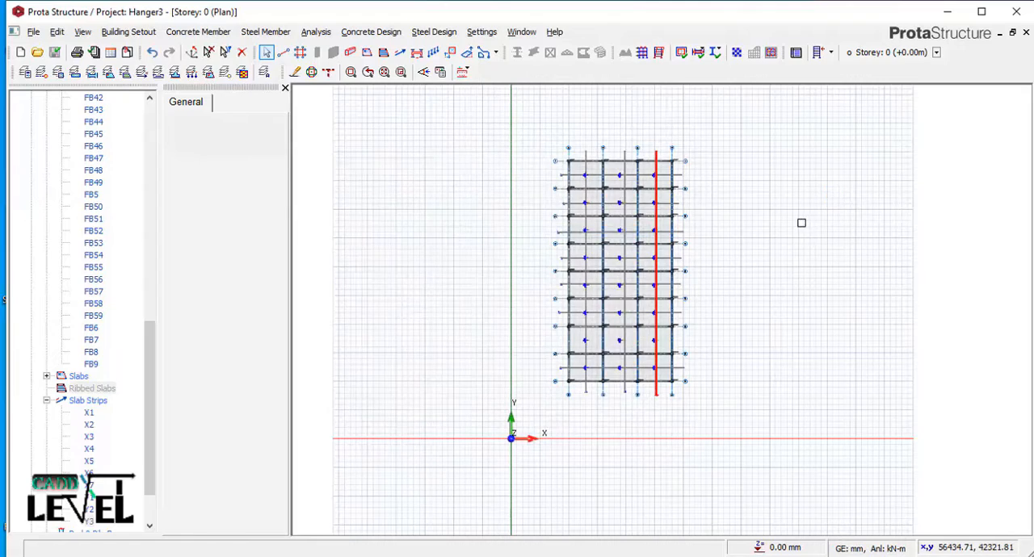
{"action": "scroll", "coordinate": [801, 221], "scroll_direction": "up", "scroll_amount": 3}
{"action": "scroll", "coordinate": [559, 191], "scroll_direction": "down", "scroll_amount": 3}
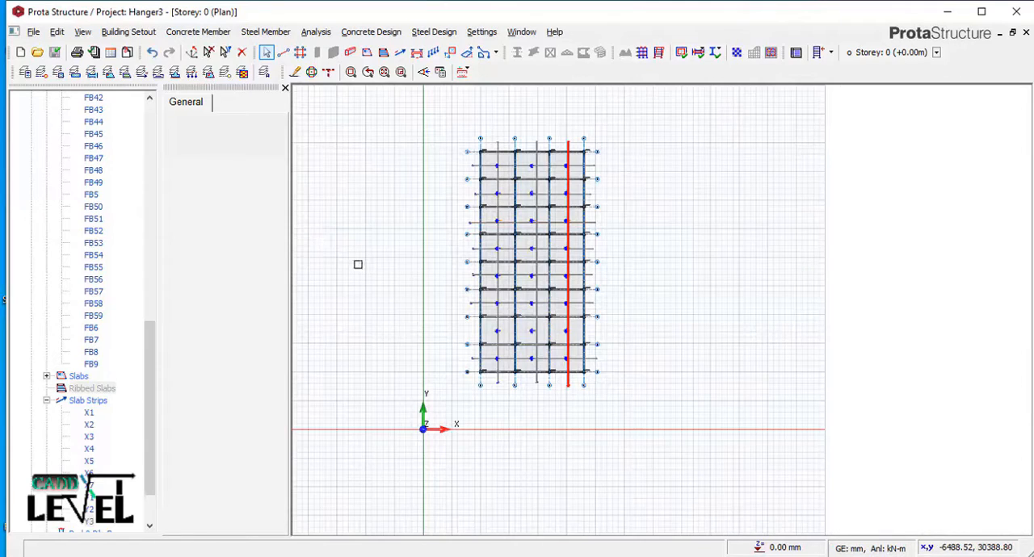
{"action": "left_click", "coordinate": [284, 89]}
{"action": "scroll", "coordinate": [449, 186], "scroll_direction": "up", "scroll_amount": 3}
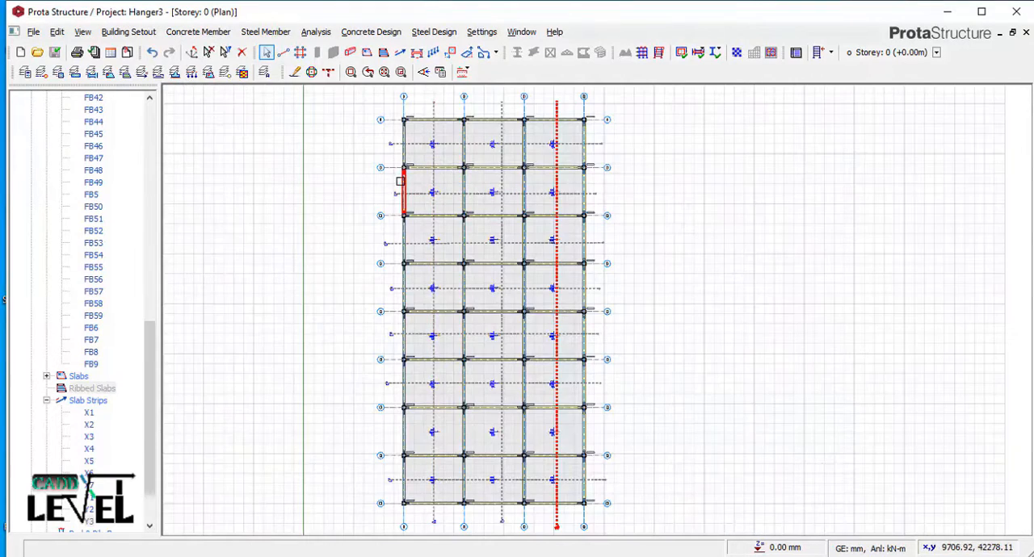
{"action": "scroll", "coordinate": [400, 180], "scroll_direction": "down", "scroll_amount": 2}
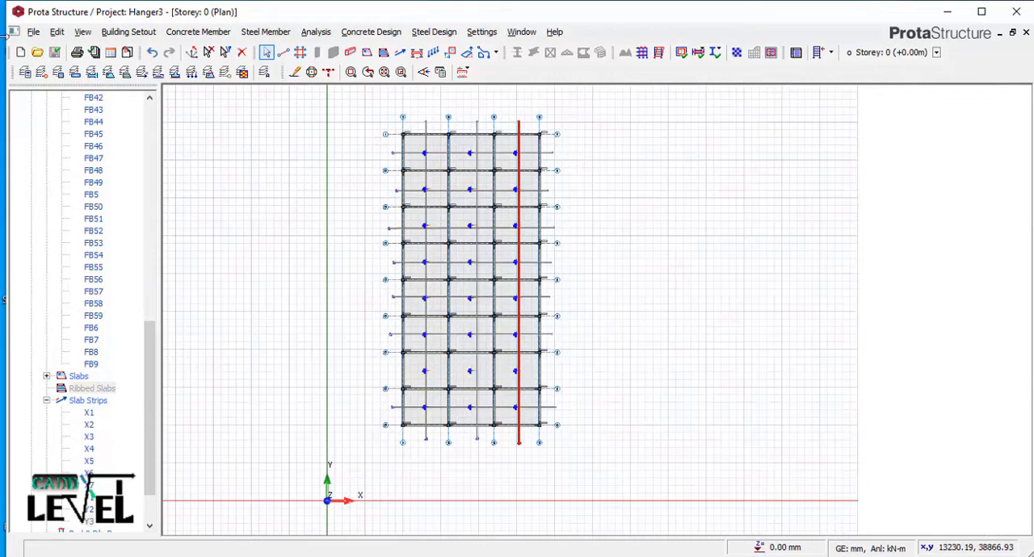
In FE Raft Foundation Analysis, enable the subgrade reaction values assigned to slabs and include column sections in the FE model.
{"action": "left_click", "coordinate": [316, 33]}
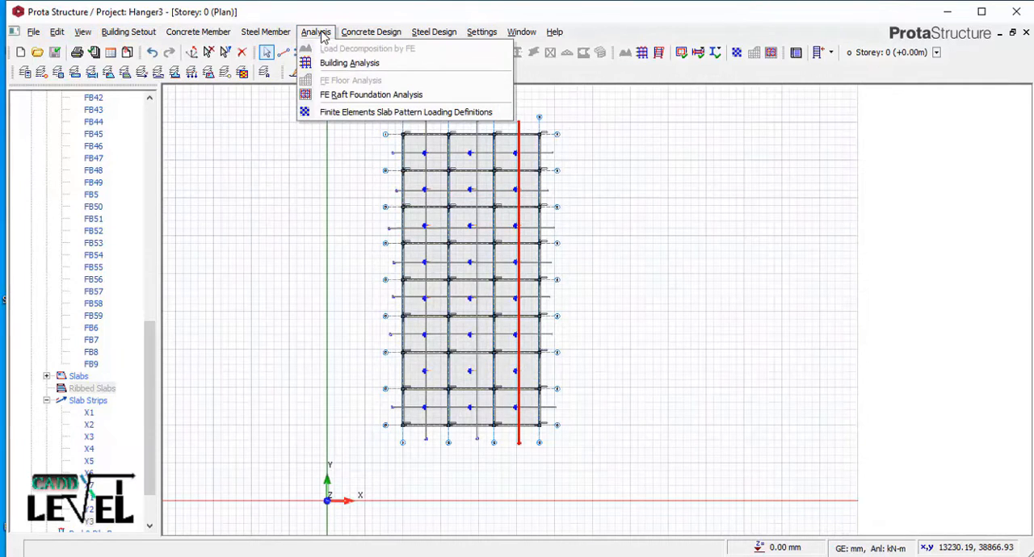
{"action": "left_click", "coordinate": [359, 95]}
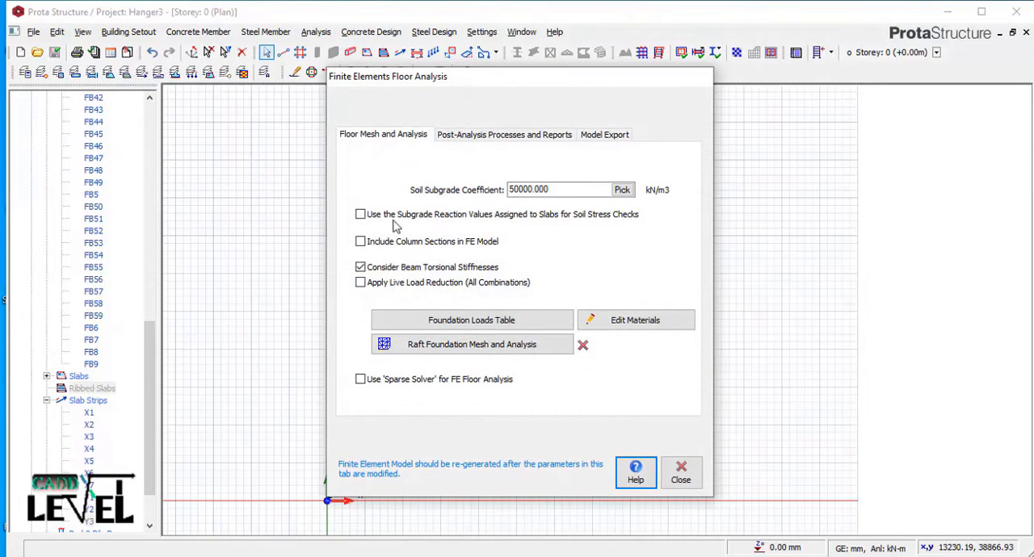
{"action": "left_click", "coordinate": [396, 215]}
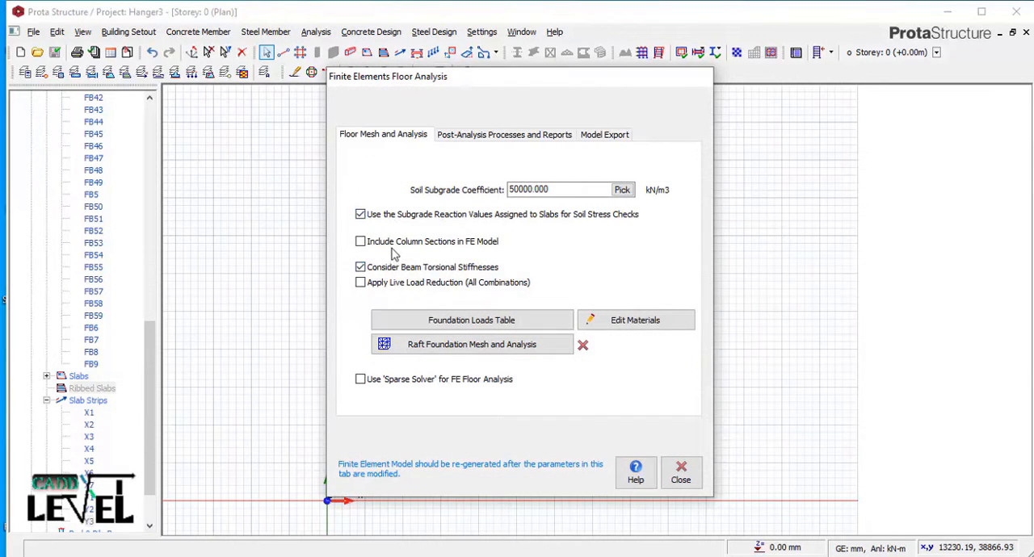
Generate the raft foundation mesh with a Uniformity Factor of 100 and close the mesh window to run the FE slab analysis.
{"action": "left_click", "coordinate": [462, 352]}
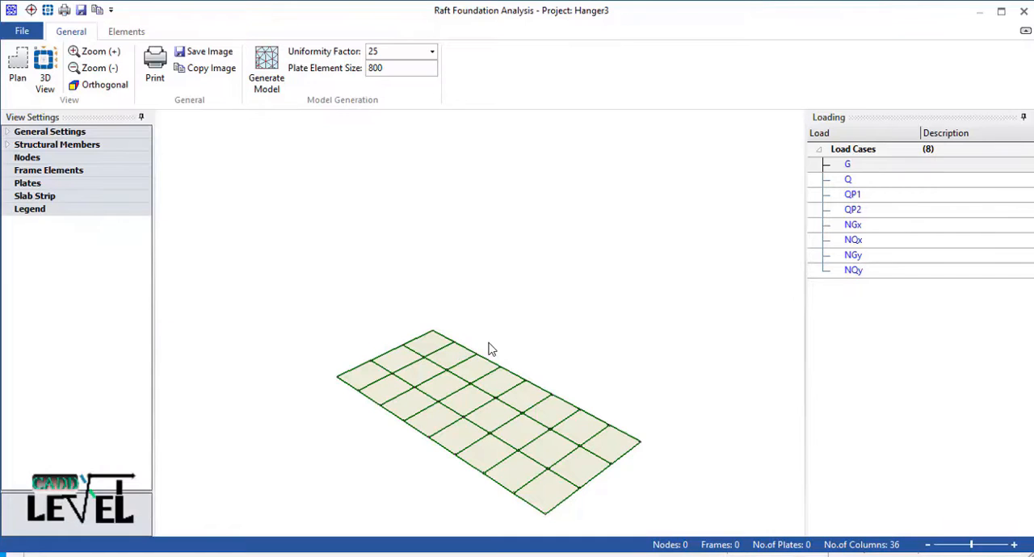
{"action": "left_click_drag", "start_coordinate": [447, 513], "coordinate": [454, 251]}
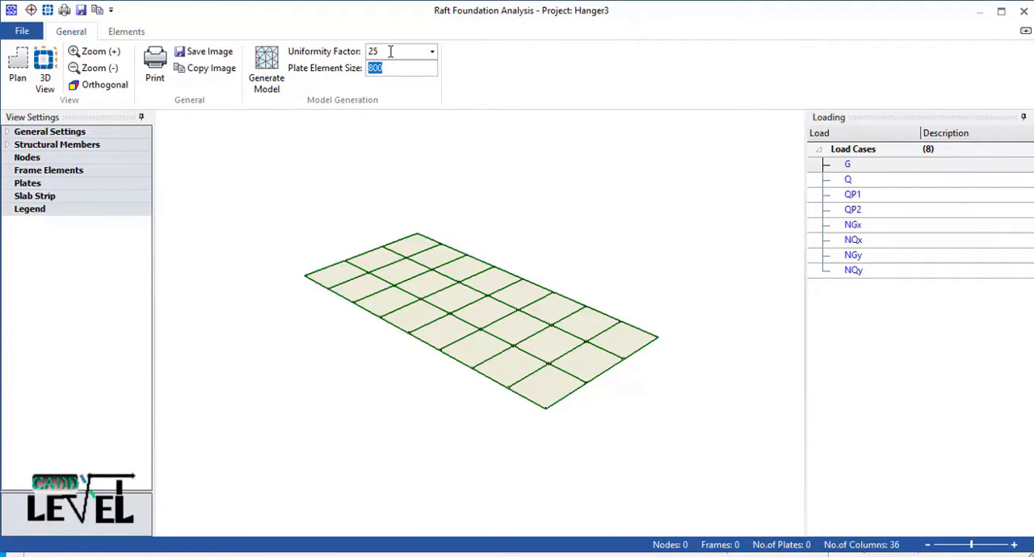
{"action": "left_click", "coordinate": [433, 53]}
{"action": "left_click", "coordinate": [359, 111]}
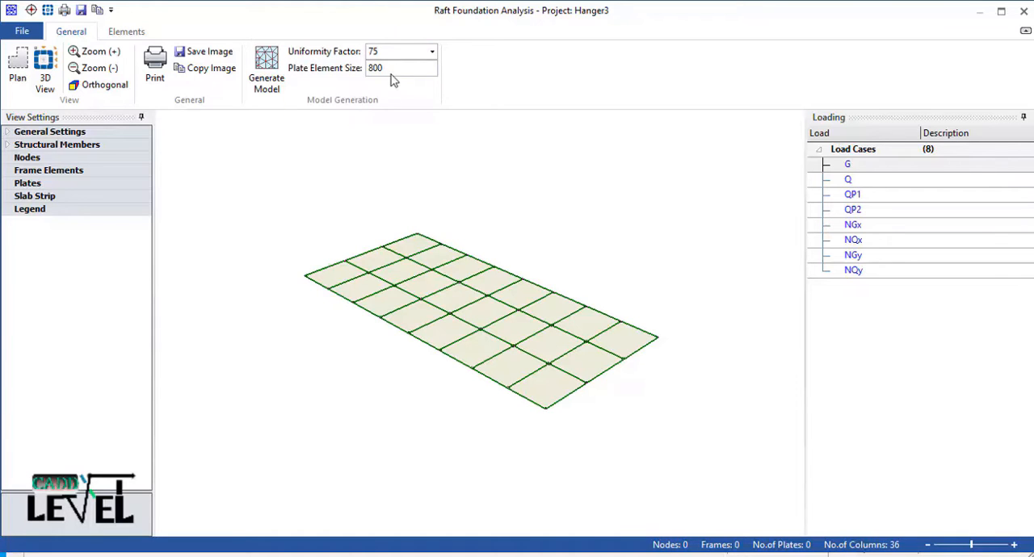
{"action": "left_click", "coordinate": [431, 51]}
{"action": "left_click", "coordinate": [332, 130]}
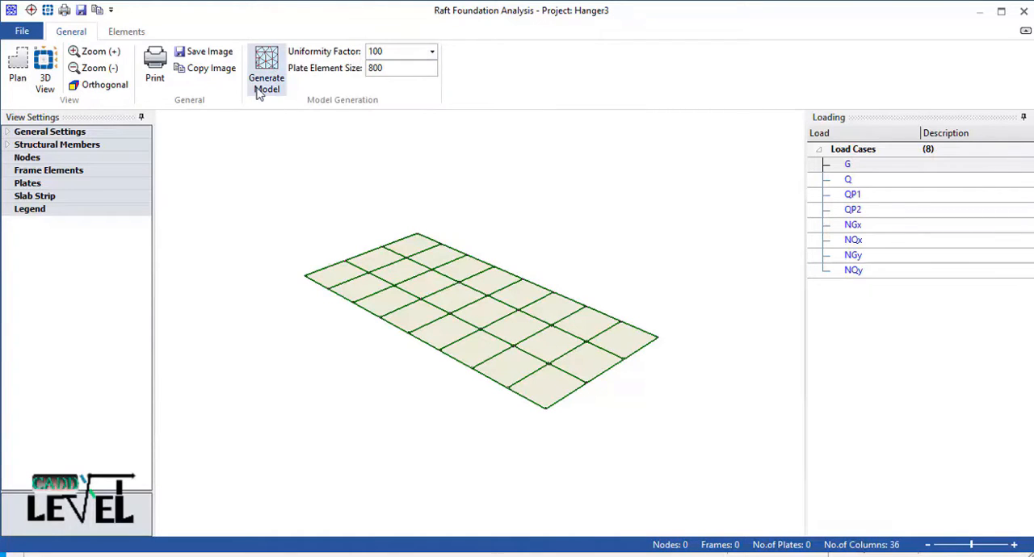
{"action": "left_click", "coordinate": [262, 85]}
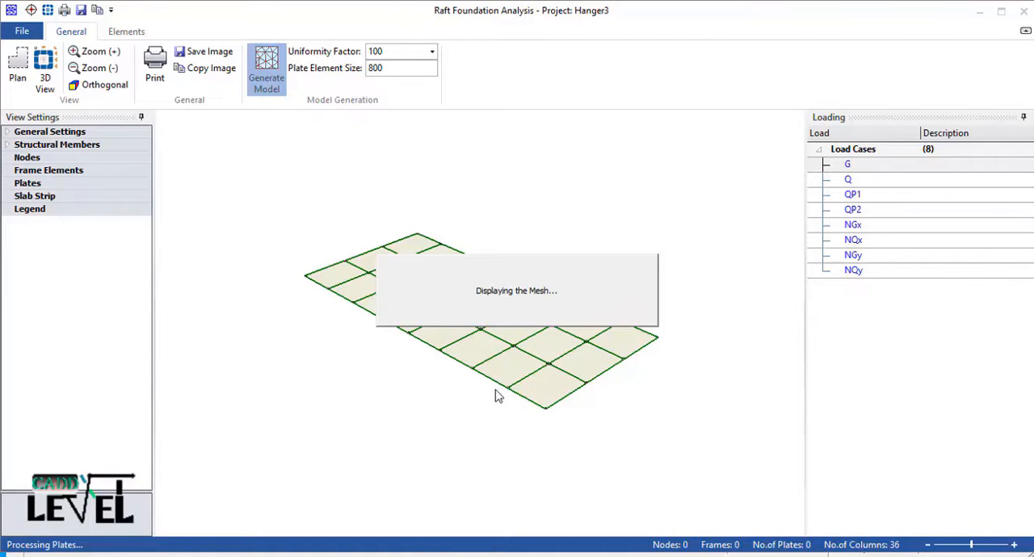
{"action": "scroll", "coordinate": [498, 392], "scroll_direction": "up", "scroll_amount": 2}
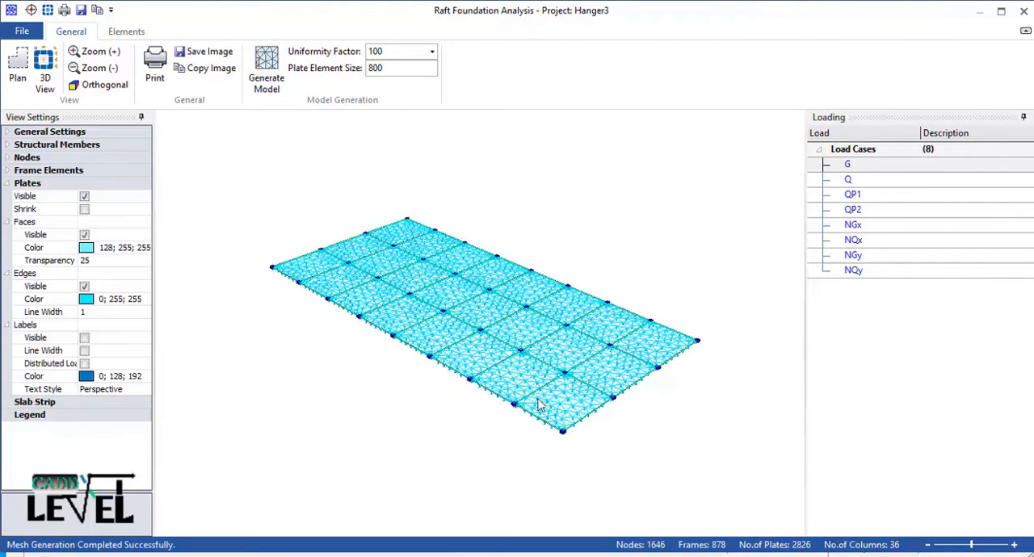
{"action": "left_click", "coordinate": [1024, 10]}
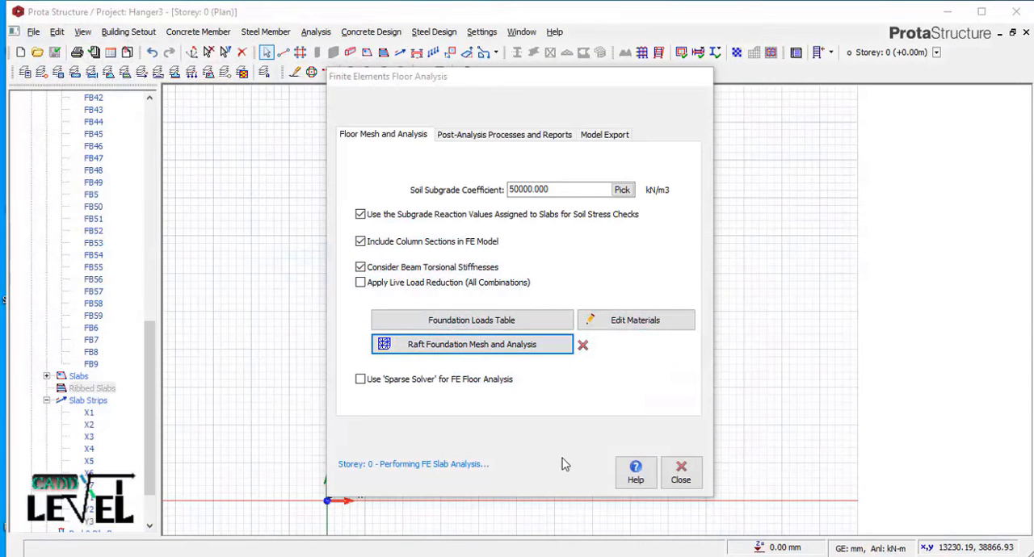
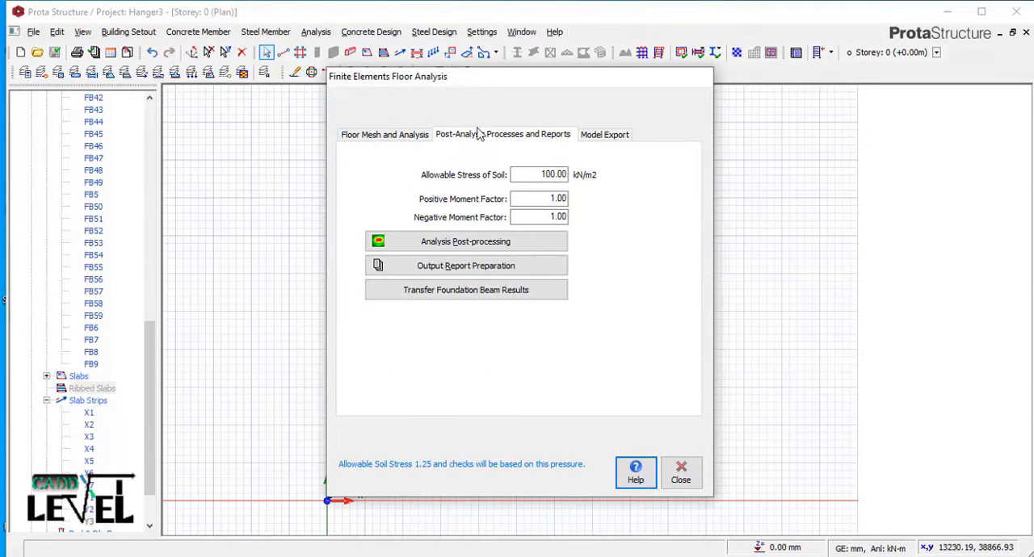
Open the raft analysis post-processing results, play the displacement animation of the slab mesh and stop it.
{"action": "left_click", "coordinate": [454, 243]}
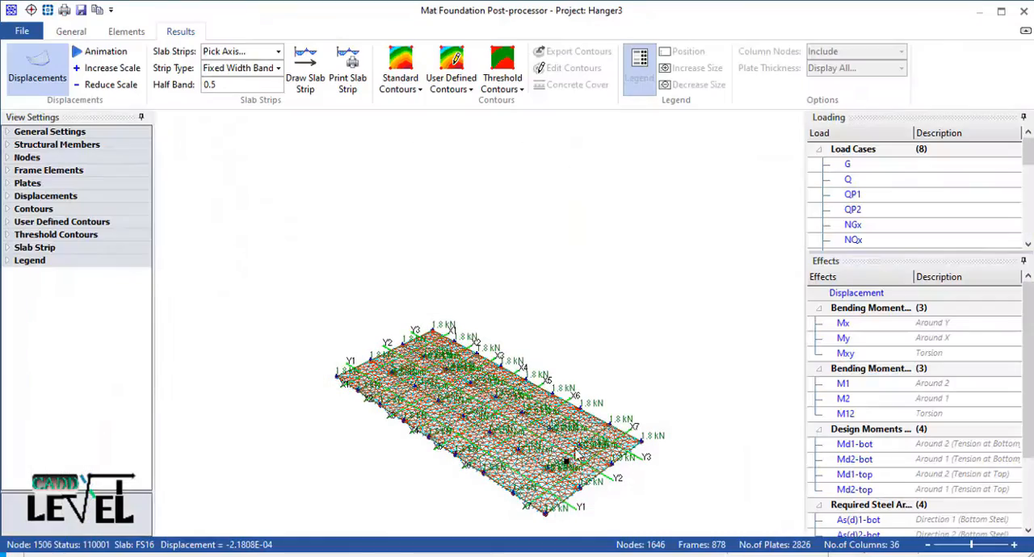
{"action": "scroll", "coordinate": [532, 394], "scroll_direction": "up", "scroll_amount": 5}
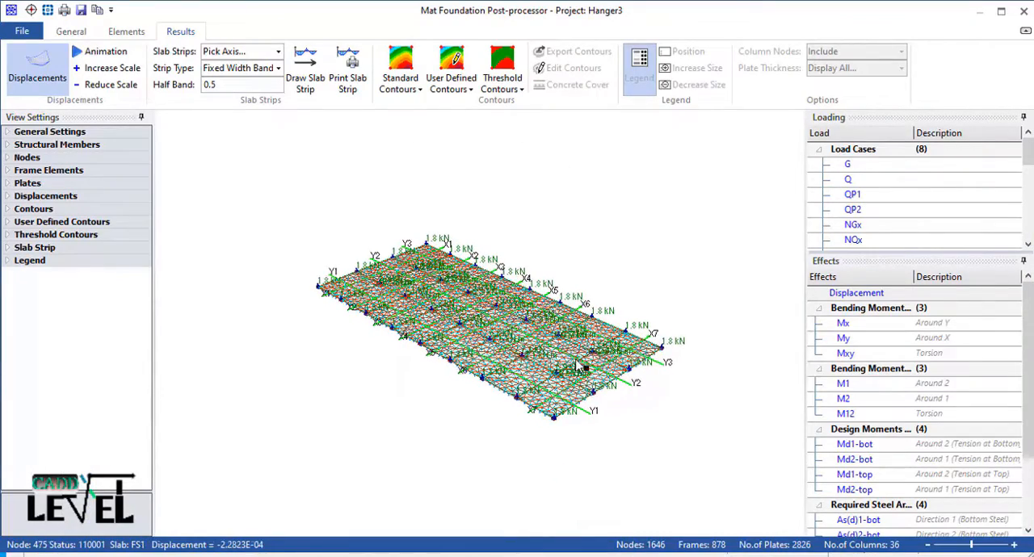
{"action": "scroll", "coordinate": [572, 376], "scroll_direction": "up", "scroll_amount": 2}
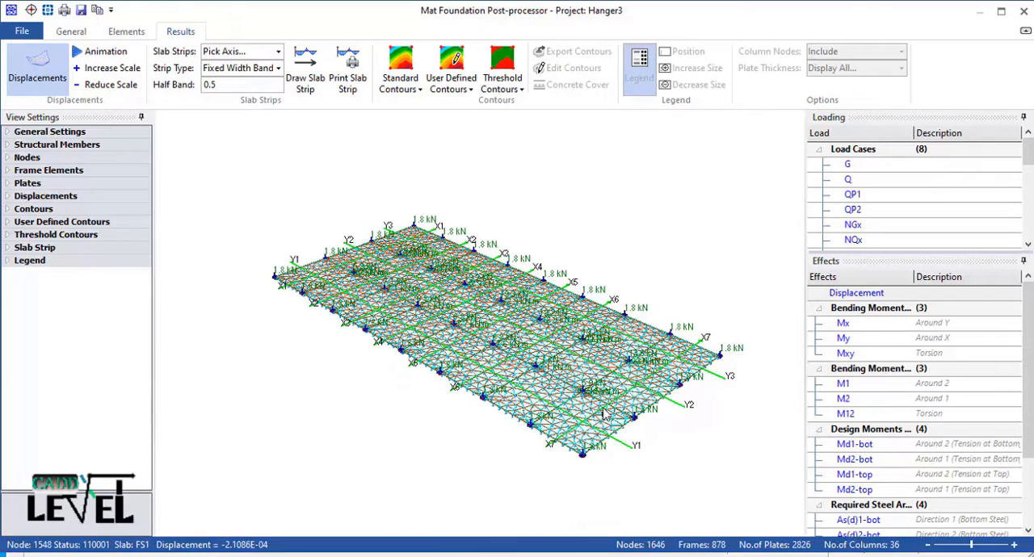
{"action": "left_click", "coordinate": [100, 52]}
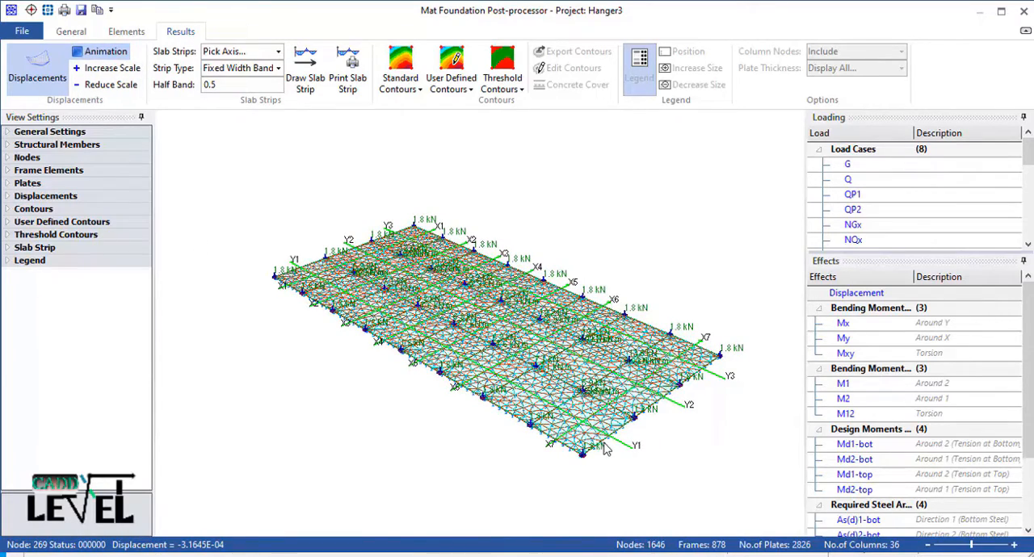
{"action": "scroll", "coordinate": [634, 477], "scroll_direction": "up", "scroll_amount": 1}
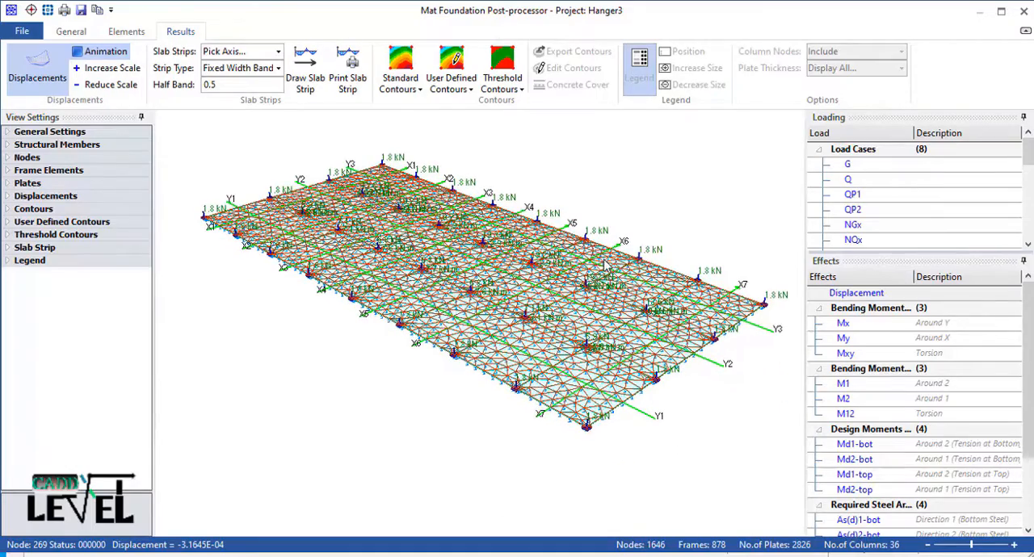
{"action": "left_click", "coordinate": [89, 57]}
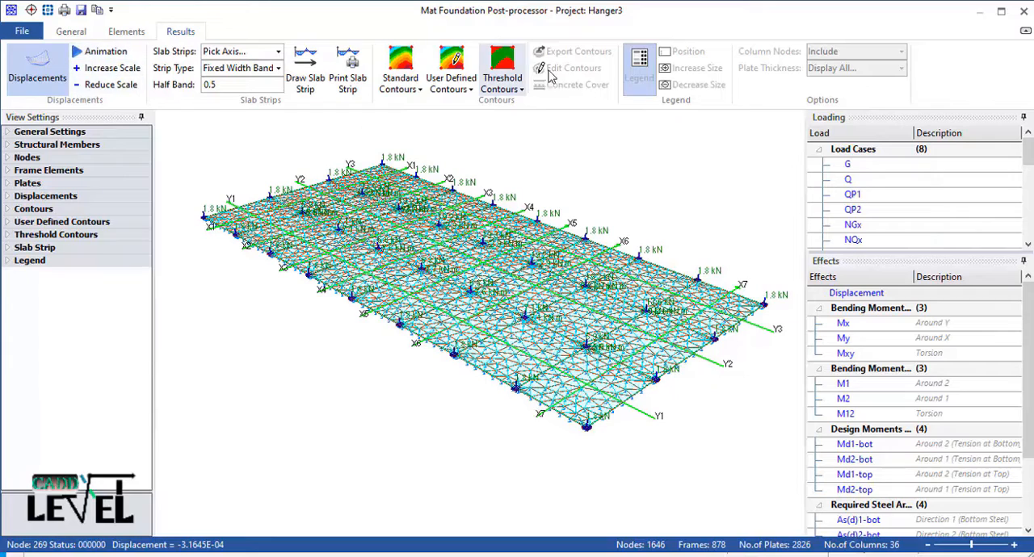
Display standard contours on the slab for displacement and for the bending moments M2 and M12.
{"action": "left_click", "coordinate": [401, 65]}
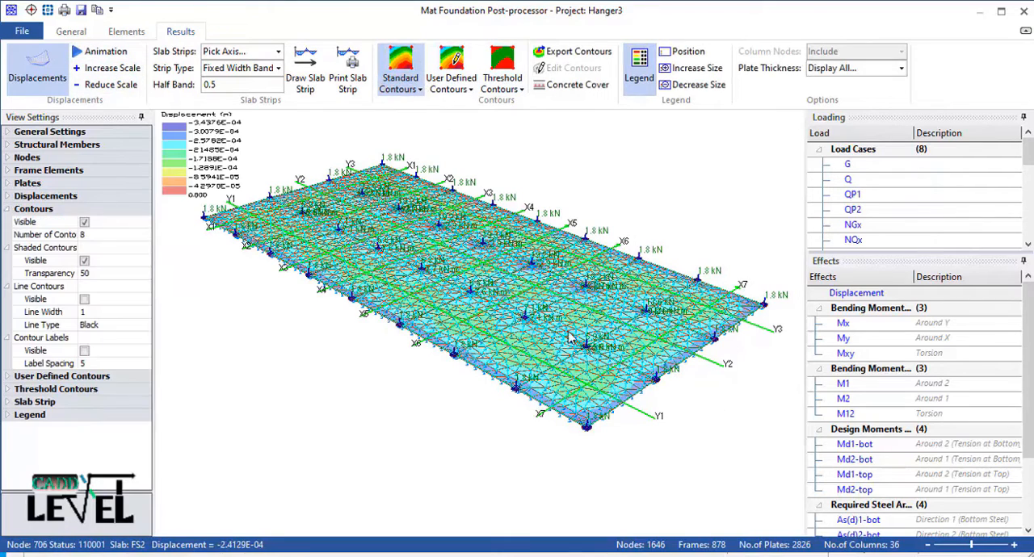
{"action": "scroll", "coordinate": [573, 339], "scroll_direction": "up", "scroll_amount": 2}
{"action": "scroll", "coordinate": [571, 354], "scroll_direction": "down", "scroll_amount": 1}
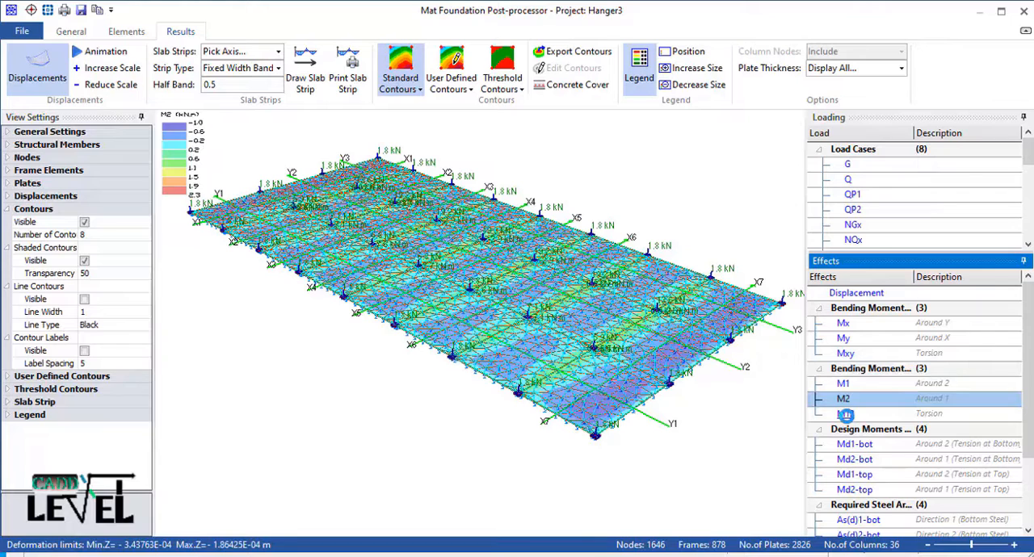
{"action": "left_click", "coordinate": [846, 415]}
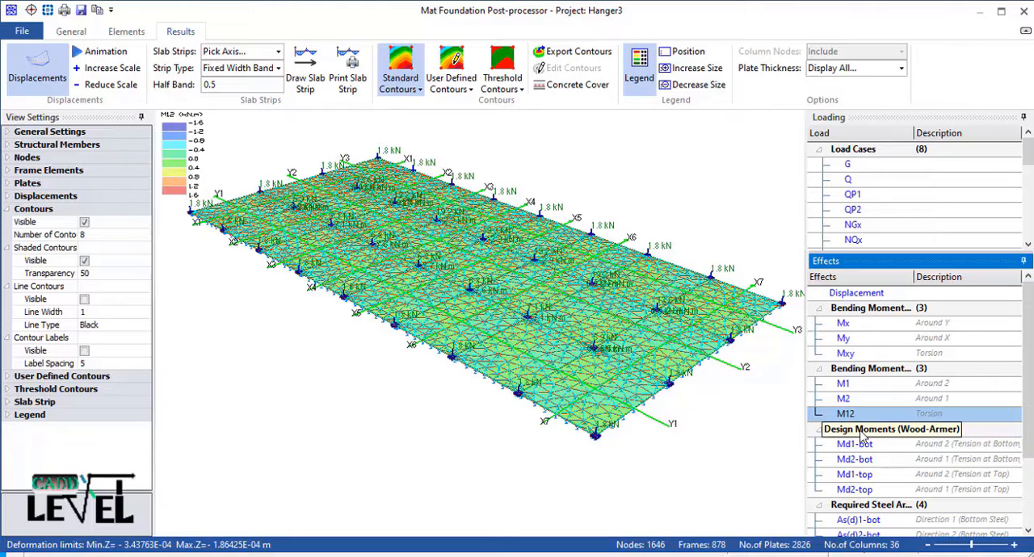
View the Wood-Armer design moment contours Md1-bot, Md2-bot, Md1-top and Md2-top.
{"action": "scroll", "coordinate": [1028, 388], "scroll_direction": "down", "scroll_amount": 2}
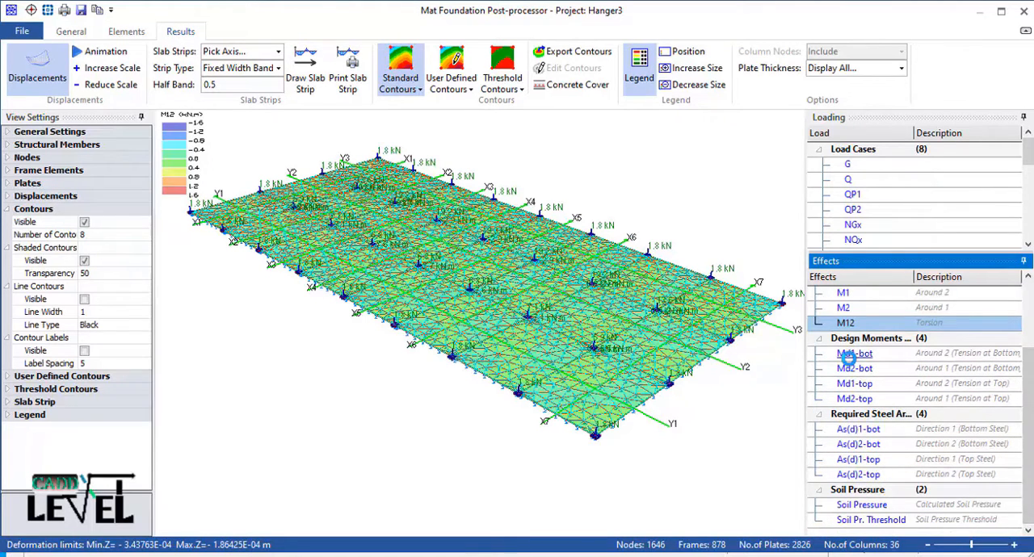
{"action": "left_click", "coordinate": [848, 357]}
{"action": "left_click", "coordinate": [852, 370]}
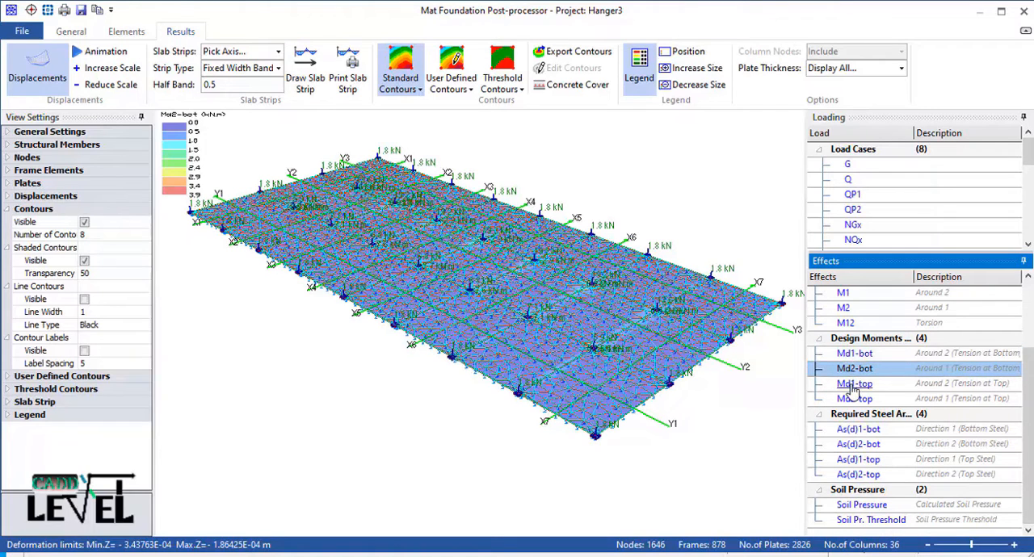
{"action": "left_click", "coordinate": [854, 386]}
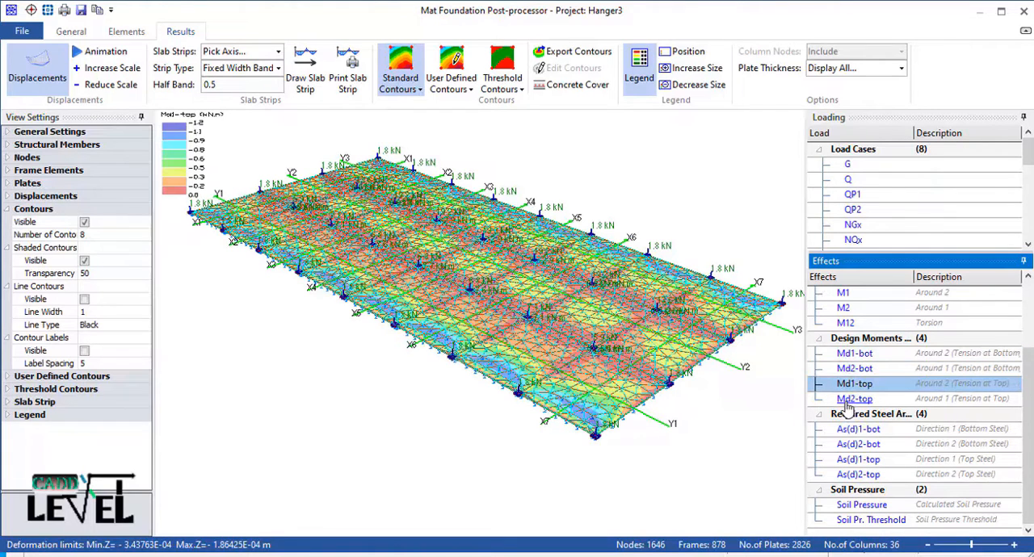
{"action": "left_click", "coordinate": [845, 400]}
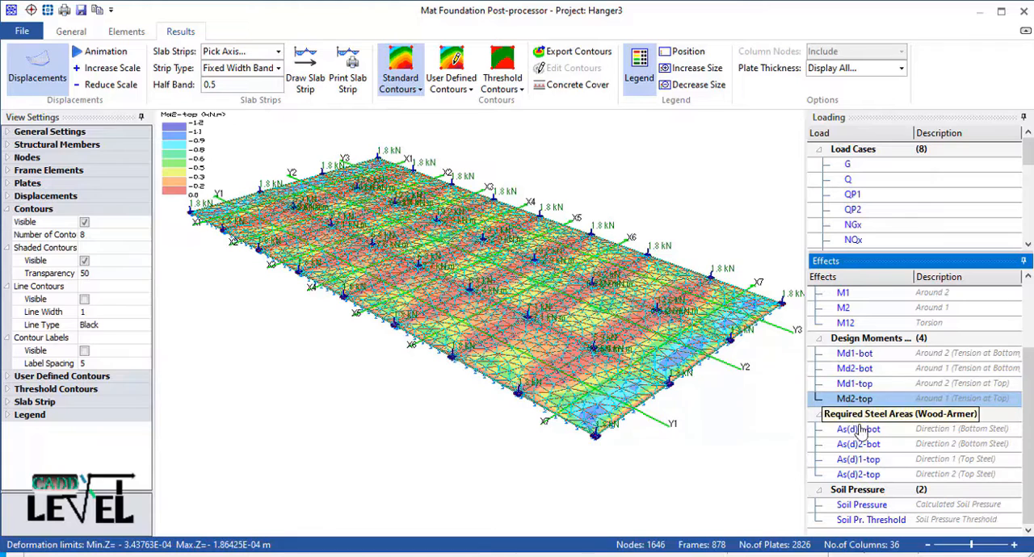
View the required steel area contours for bottom and top steel in both directions, plus the soil pressure and its threshold.
{"action": "left_click", "coordinate": [861, 430]}
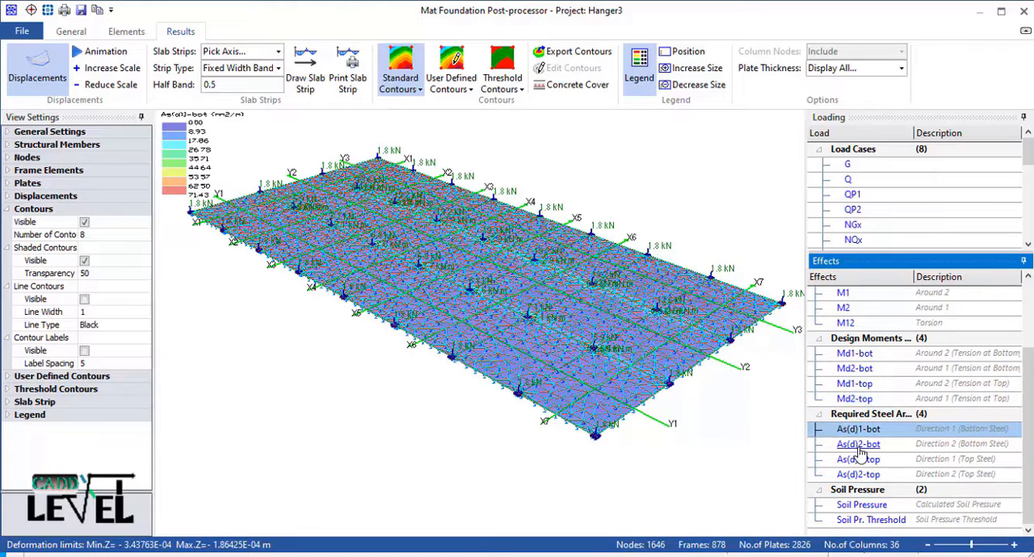
{"action": "left_click", "coordinate": [856, 445]}
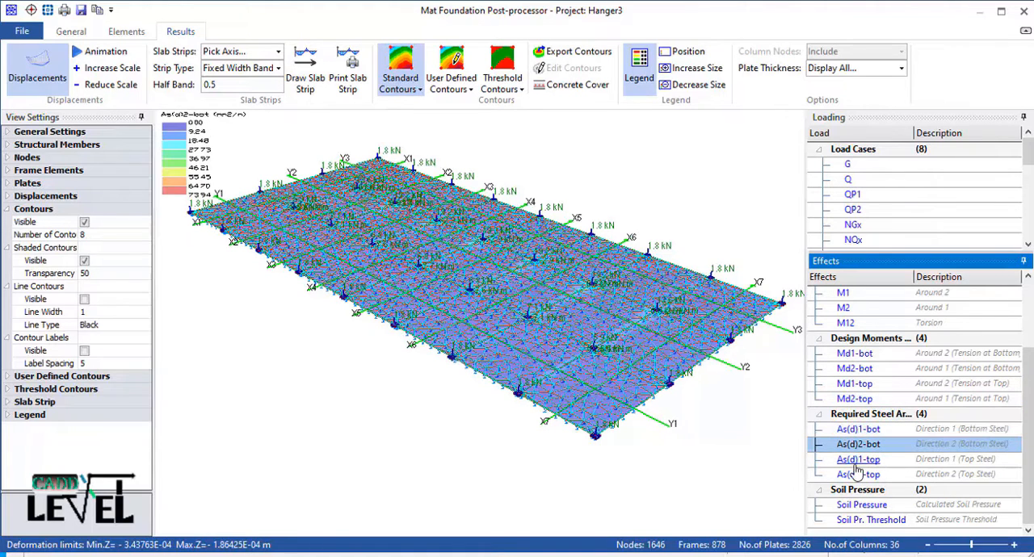
{"action": "left_click", "coordinate": [854, 460]}
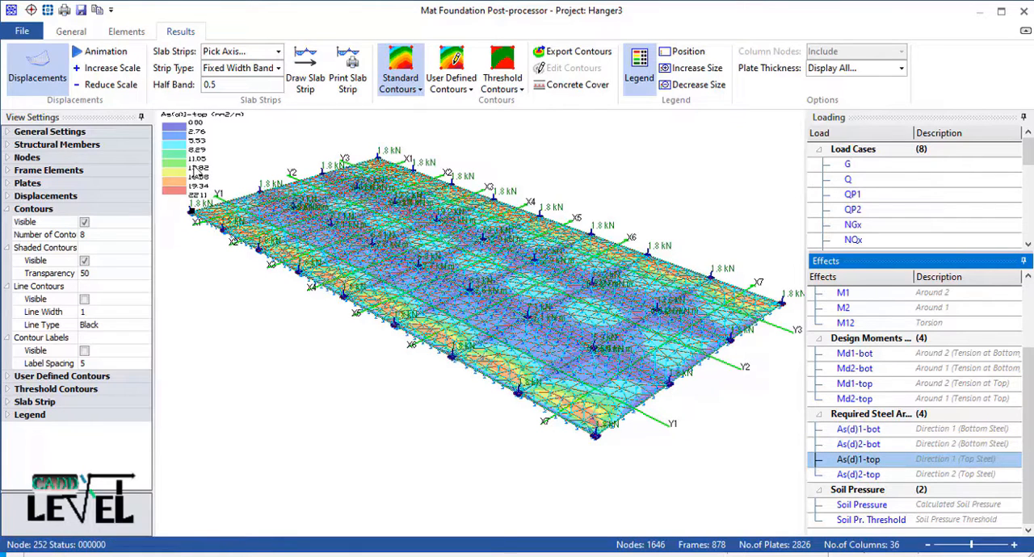
{"action": "scroll", "coordinate": [494, 277], "scroll_direction": "down", "scroll_amount": 1}
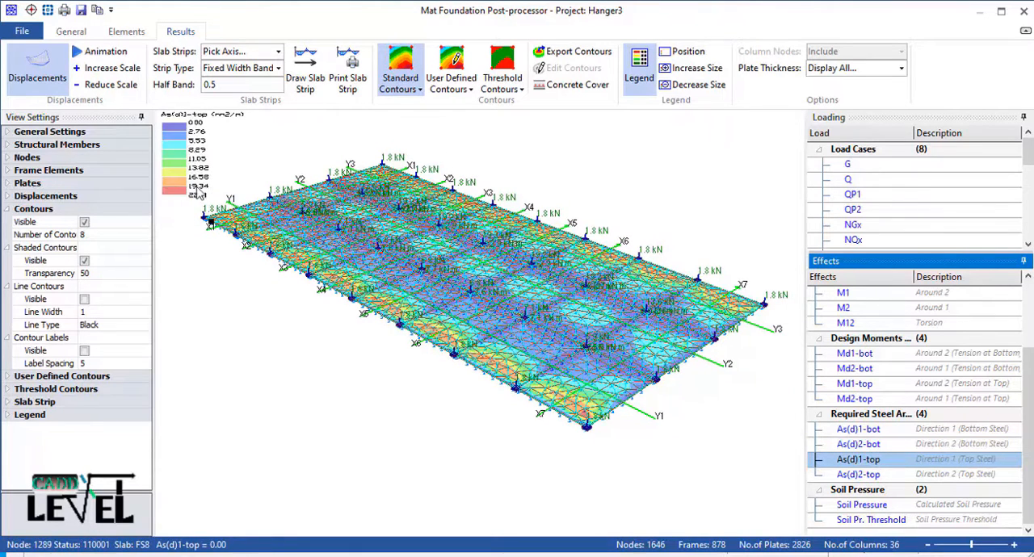
{"action": "scroll", "coordinate": [866, 481], "scroll_direction": "down", "scroll_amount": 1}
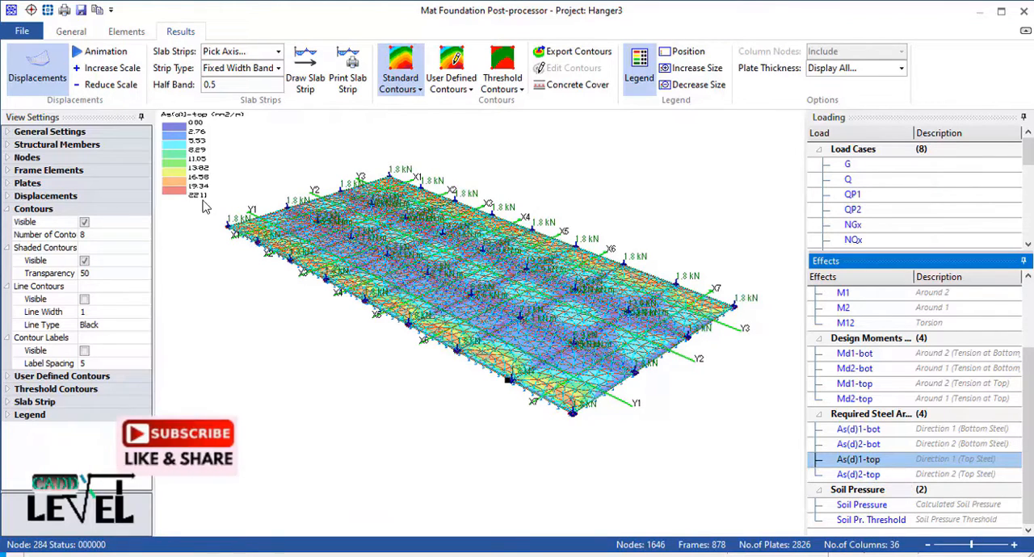
{"action": "left_click", "coordinate": [858, 475]}
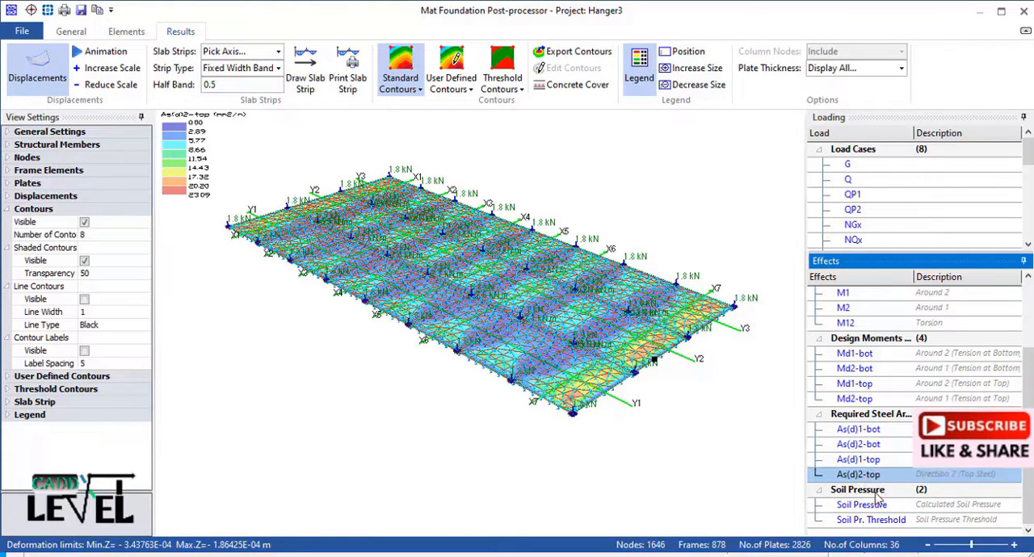
{"action": "left_click", "coordinate": [872, 503]}
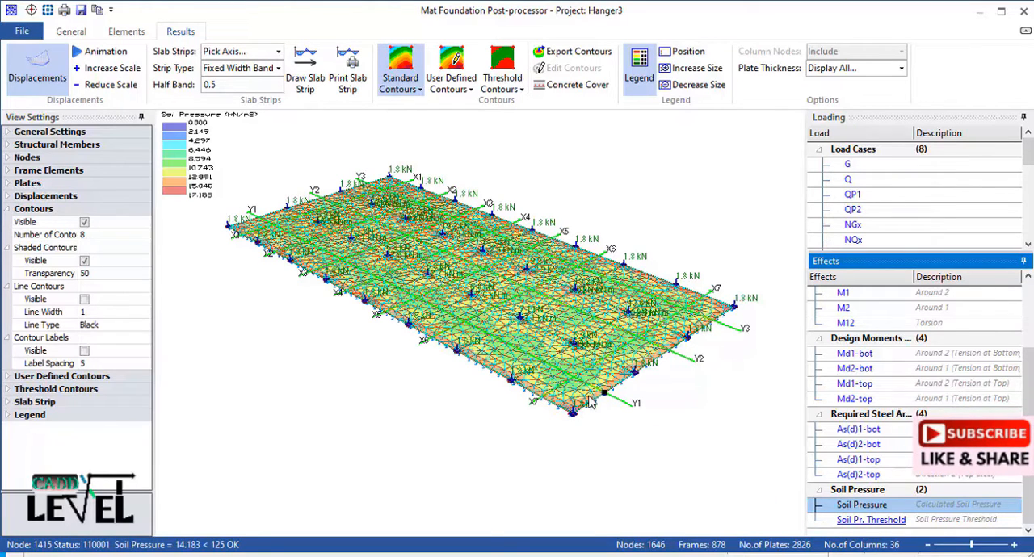
{"action": "key", "text": "Down"}
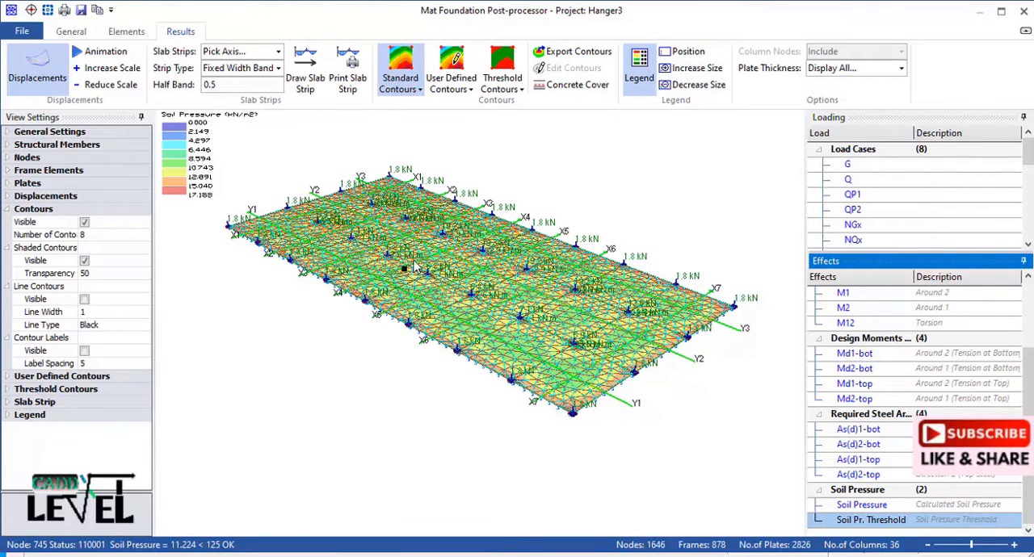
Exit the post-processor transferring slab strip FE results with plate torsion effects, transfer the foundation beam results and close the floor analysis.
{"action": "left_click", "coordinate": [1024, 11]}
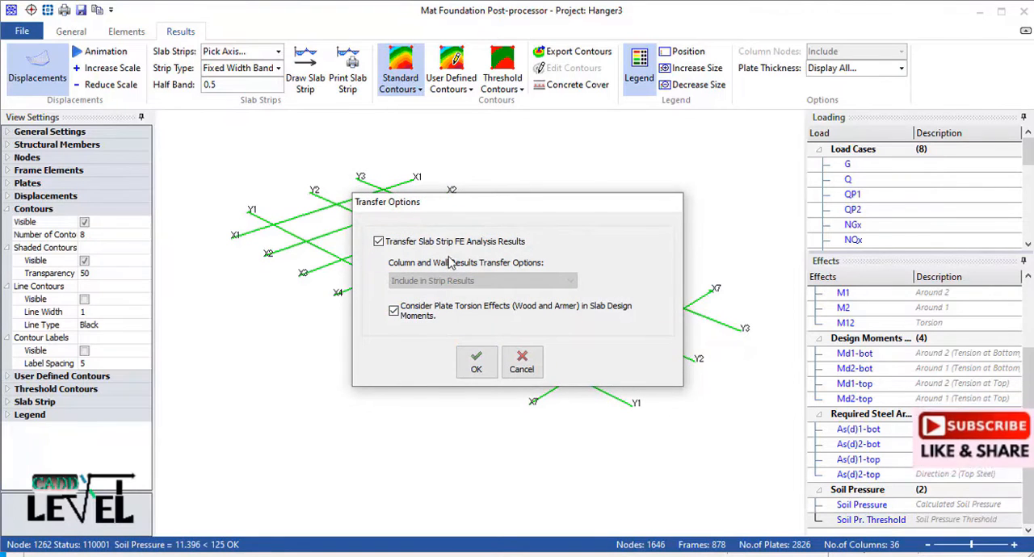
{"action": "left_click", "coordinate": [470, 367]}
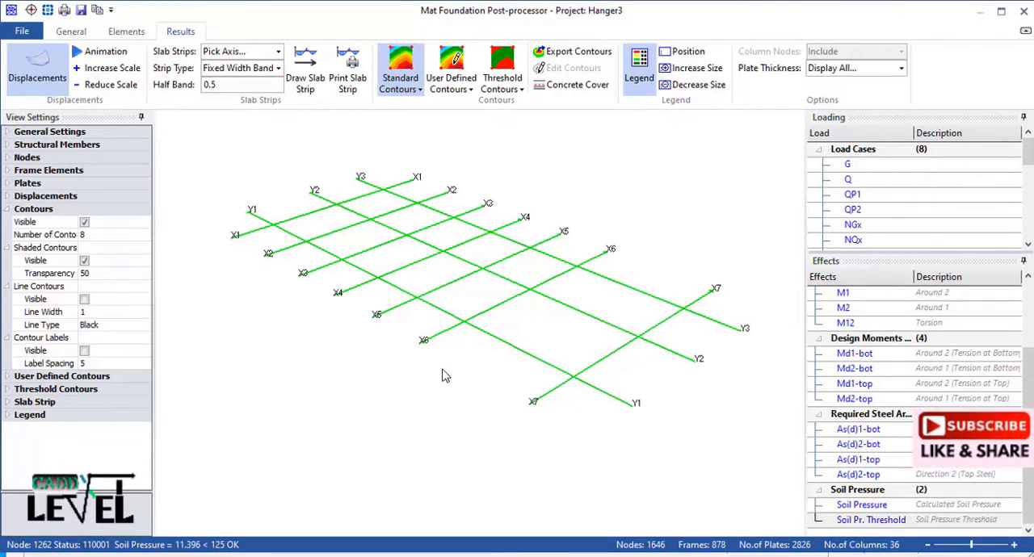
{"action": "key", "text": "alt+Tab"}
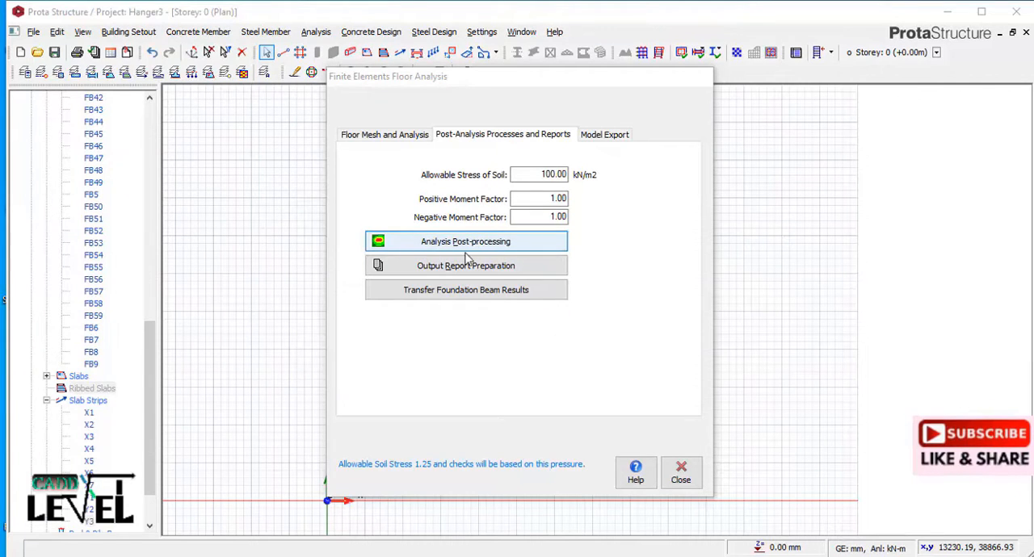
{"action": "left_click", "coordinate": [476, 300]}
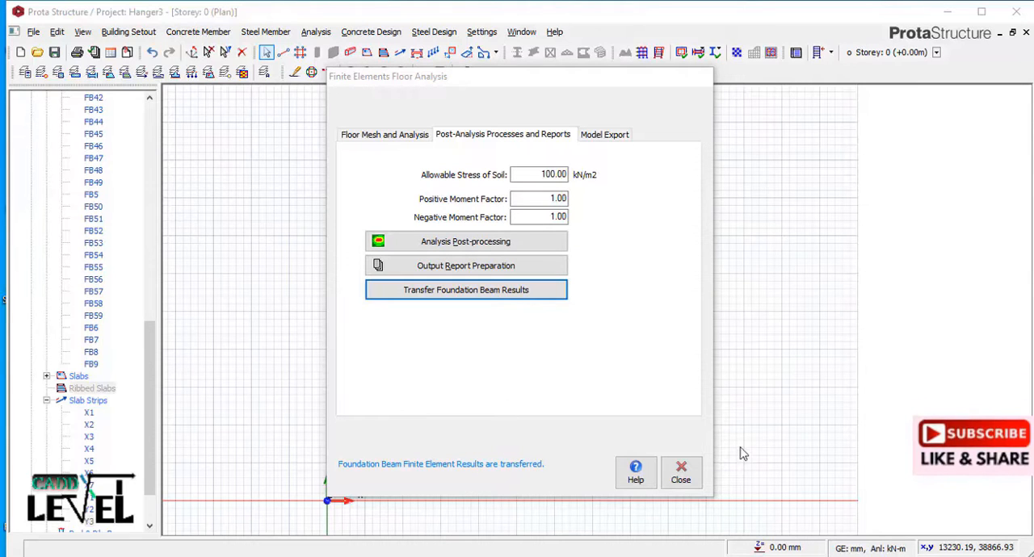
{"action": "left_click", "coordinate": [681, 472]}
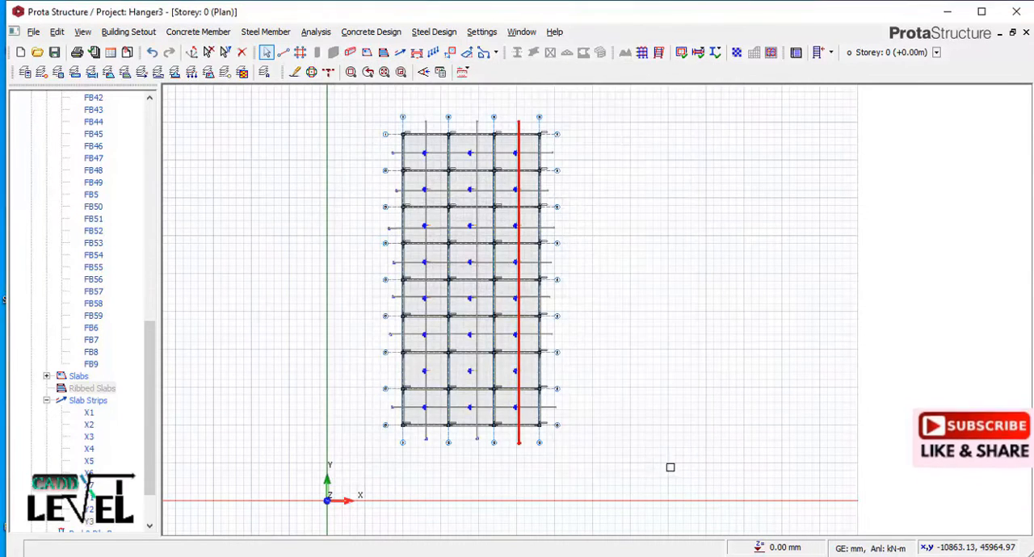
Update the slab steel bars on the Storey 0 plan from the slab strips.
{"action": "scroll", "coordinate": [330, 154], "scroll_direction": "up", "scroll_amount": 2}
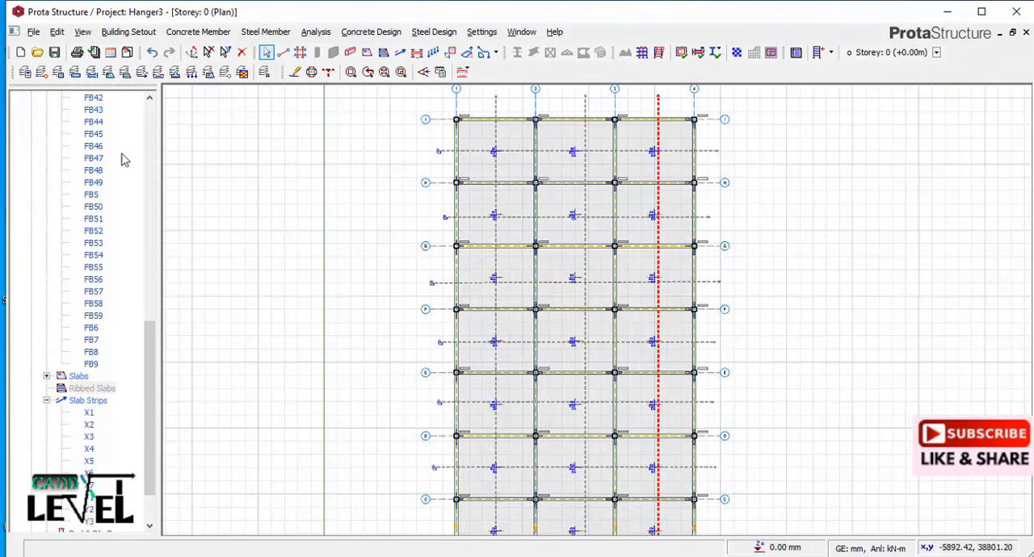
{"action": "left_click", "coordinate": [462, 72]}
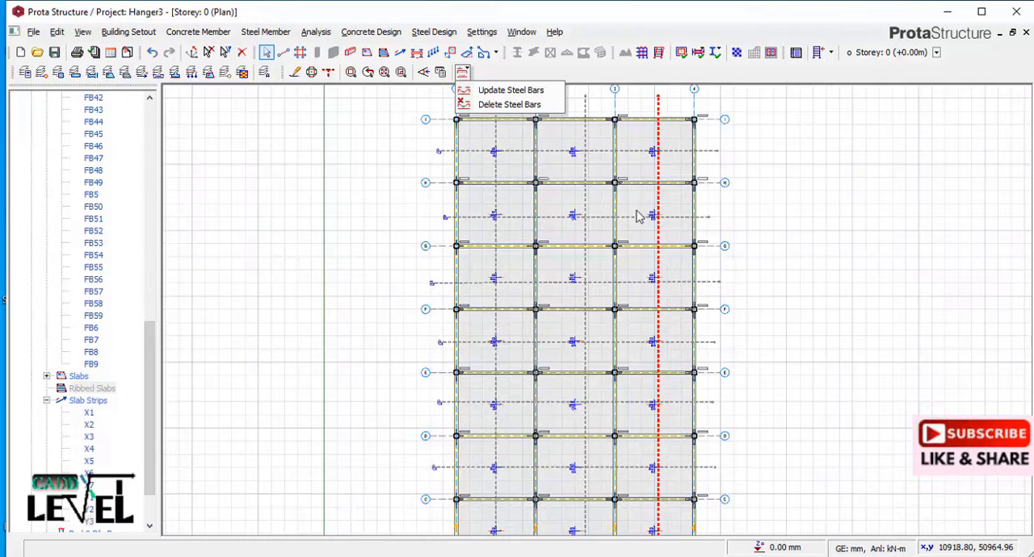
{"action": "left_click", "coordinate": [485, 90]}
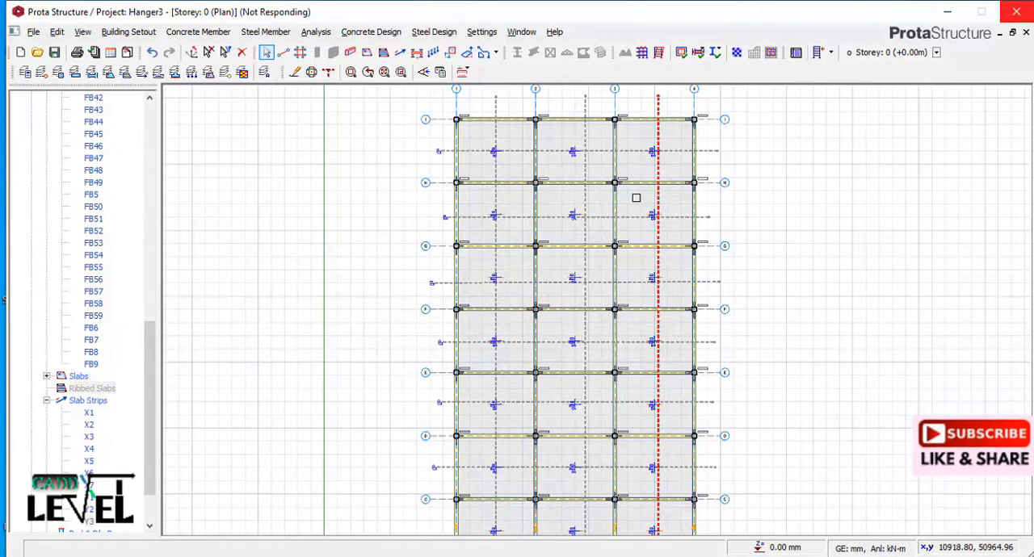
Examine the slab reinforcement bars and their labels in the panels around axis H on the plan.
{"action": "scroll", "coordinate": [598, 185], "scroll_direction": "up", "scroll_amount": 2}
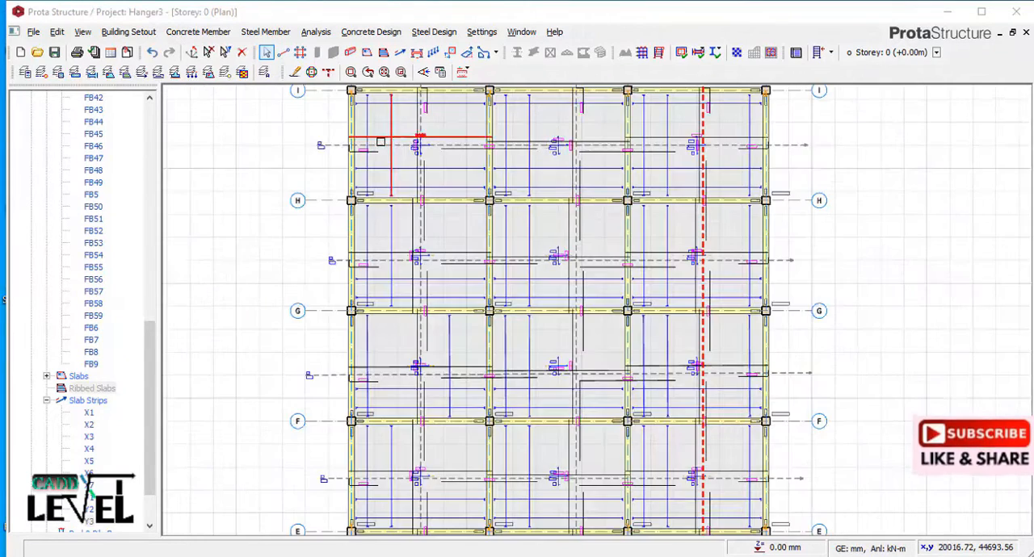
{"action": "scroll", "coordinate": [380, 141], "scroll_direction": "up", "scroll_amount": 4}
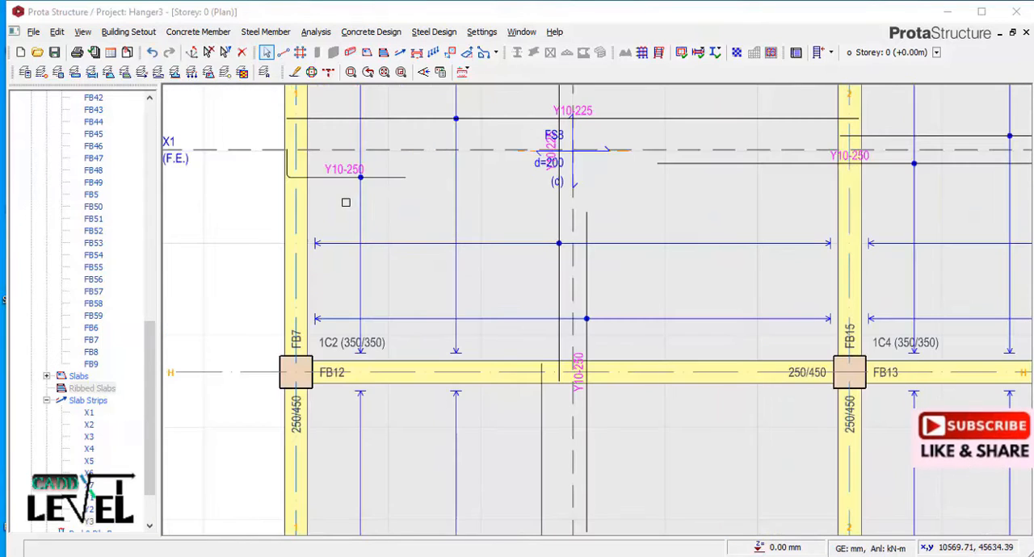
{"action": "scroll", "coordinate": [367, 258], "scroll_direction": "down", "scroll_amount": 1}
{"action": "scroll", "coordinate": [547, 177], "scroll_direction": "up", "scroll_amount": 1}
{"action": "scroll", "coordinate": [523, 162], "scroll_direction": "up", "scroll_amount": 1}
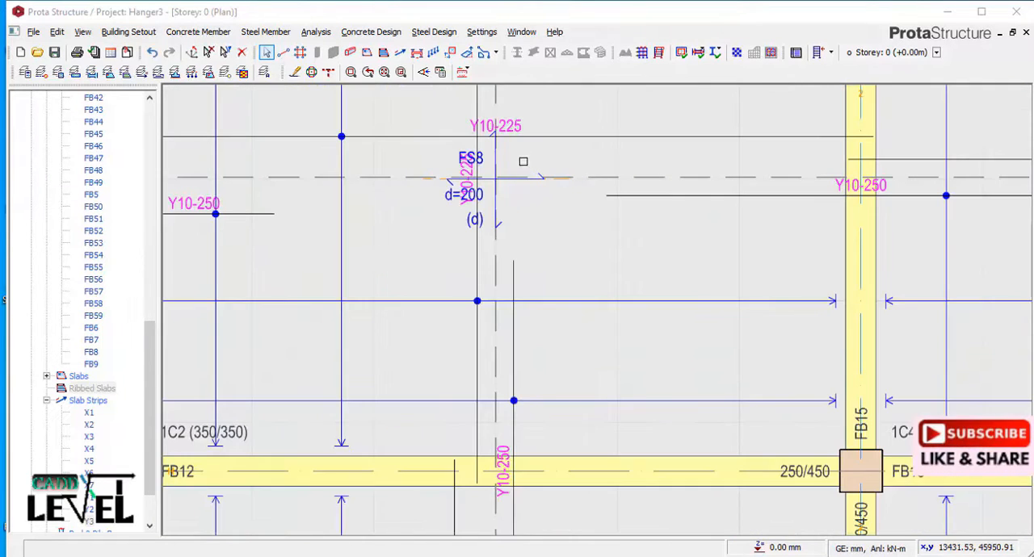
{"action": "scroll", "coordinate": [566, 152], "scroll_direction": "down", "scroll_amount": 3}
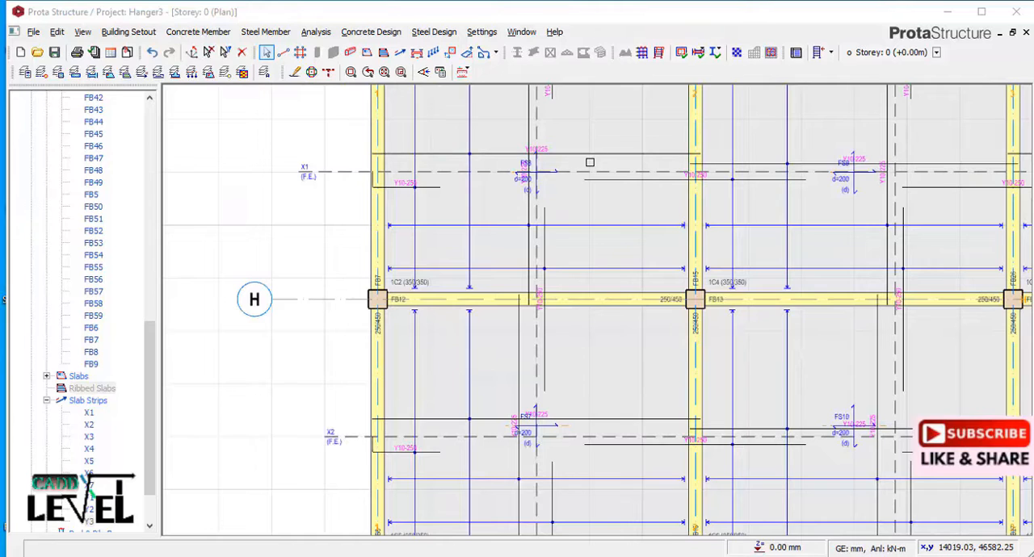
{"action": "scroll", "coordinate": [589, 162], "scroll_direction": "up", "scroll_amount": 2}
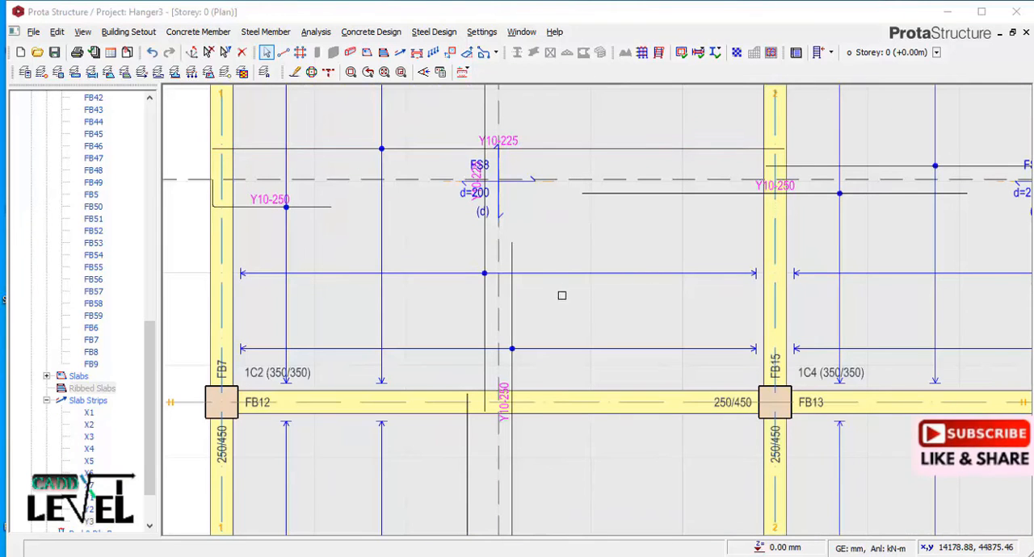
{"action": "scroll", "coordinate": [487, 382], "scroll_direction": "down", "scroll_amount": 2}
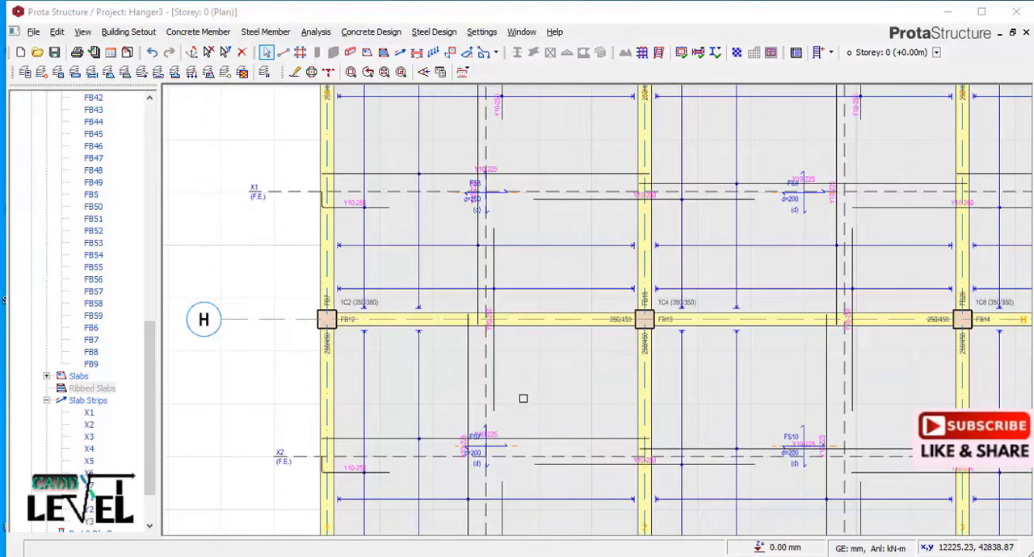
Examine the slab reinforcement bars across all panels of the Storey 0 plan, including the panels around axes B to D.
{"action": "scroll", "coordinate": [538, 229], "scroll_direction": "down", "scroll_amount": 4}
{"action": "scroll", "coordinate": [612, 467], "scroll_direction": "down", "scroll_amount": 2}
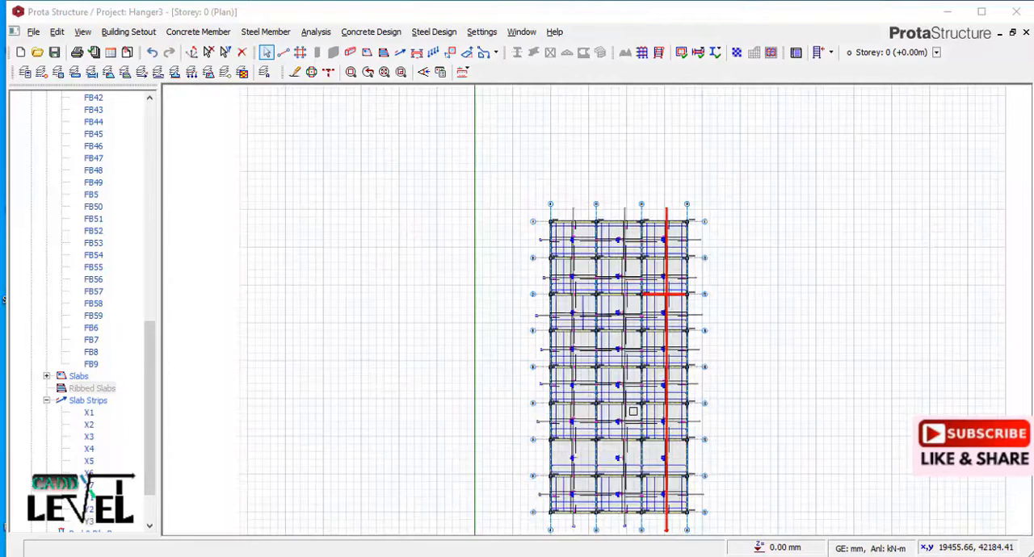
{"action": "scroll", "coordinate": [630, 484], "scroll_direction": "up", "scroll_amount": 2}
{"action": "scroll", "coordinate": [618, 384], "scroll_direction": "up", "scroll_amount": 2}
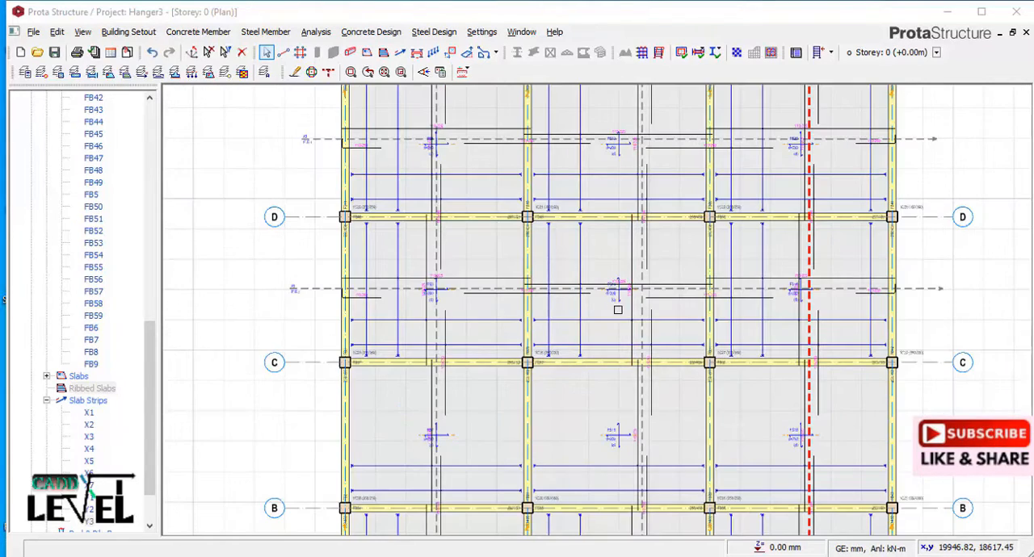
{"action": "scroll", "coordinate": [565, 291], "scroll_direction": "down", "scroll_amount": 2}
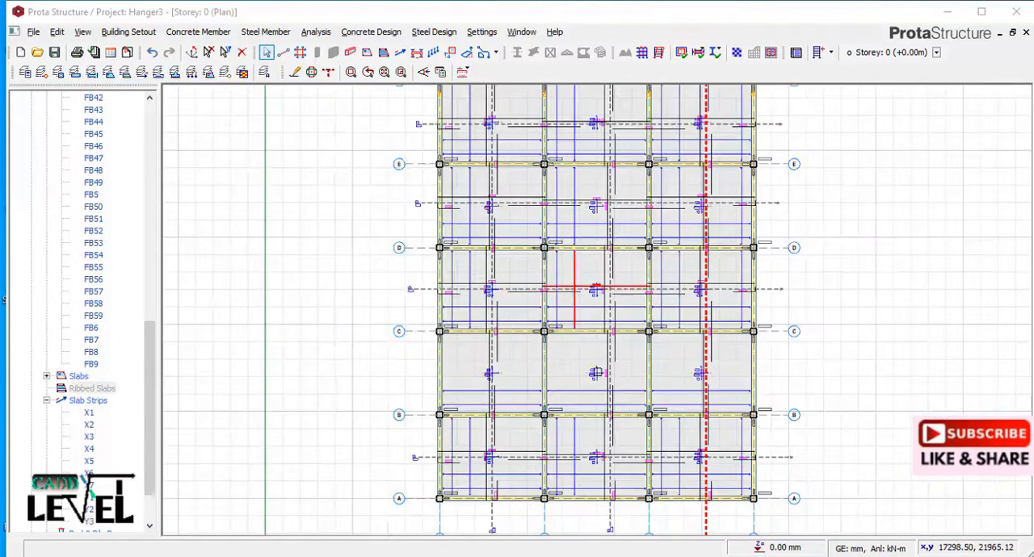
{"action": "scroll", "coordinate": [602, 244], "scroll_direction": "down", "scroll_amount": 2}
{"action": "scroll", "coordinate": [602, 244], "scroll_direction": "up", "scroll_amount": 1}
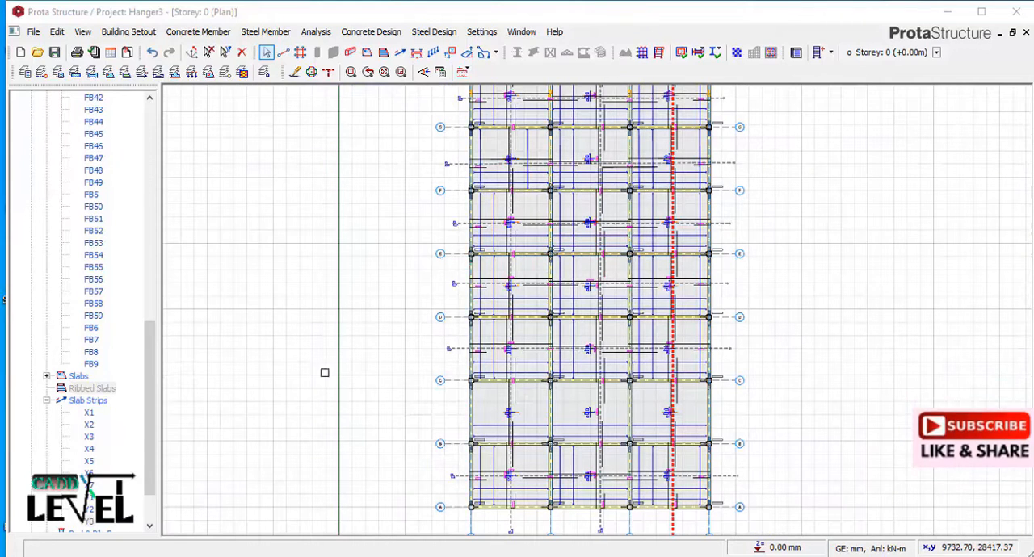
Run the batch reinforcement design for all Storey 0 foundation beams with the option to re-select all bars.
{"action": "left_click_drag", "start_coordinate": [150, 370], "coordinate": [149, 157]}
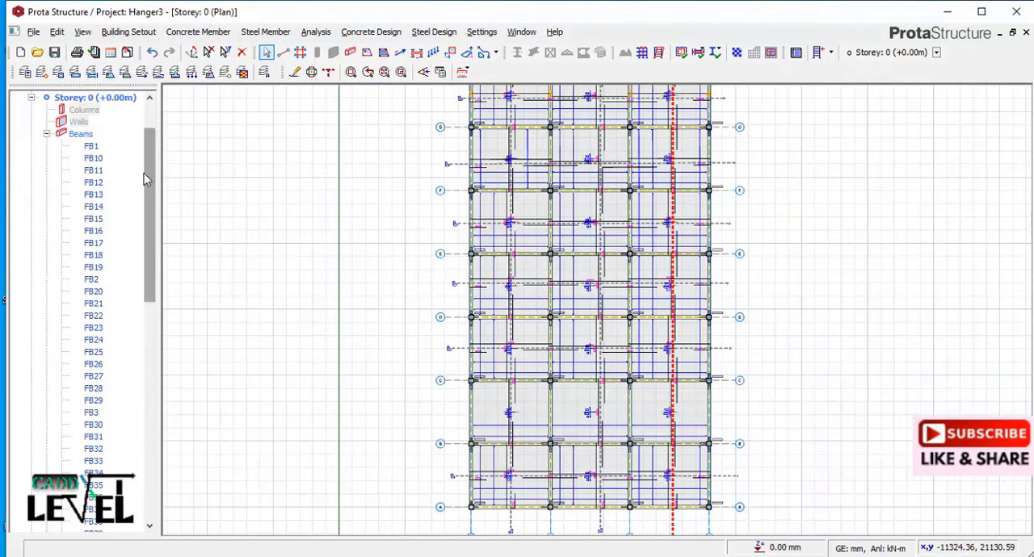
{"action": "right_click", "coordinate": [91, 137]}
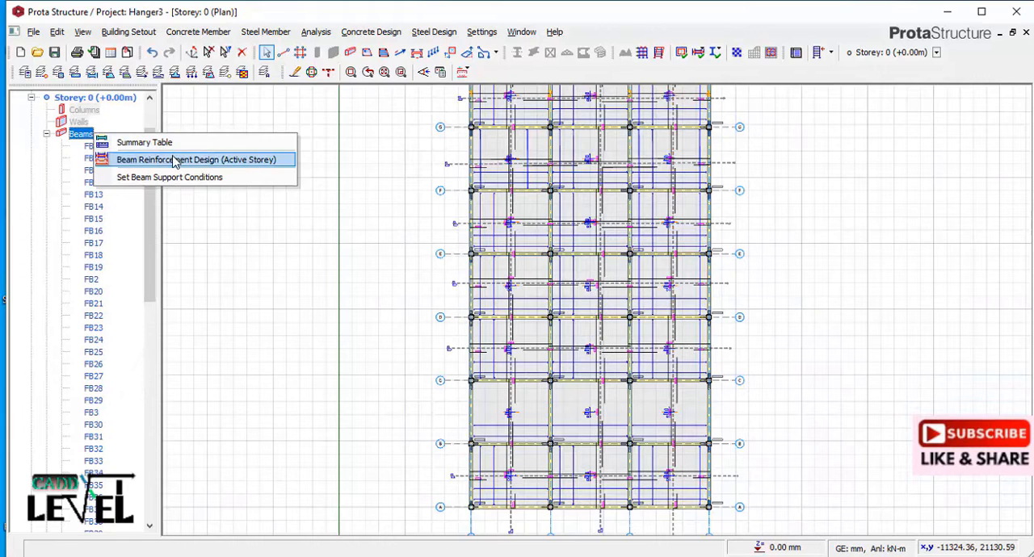
{"action": "left_click", "coordinate": [173, 158]}
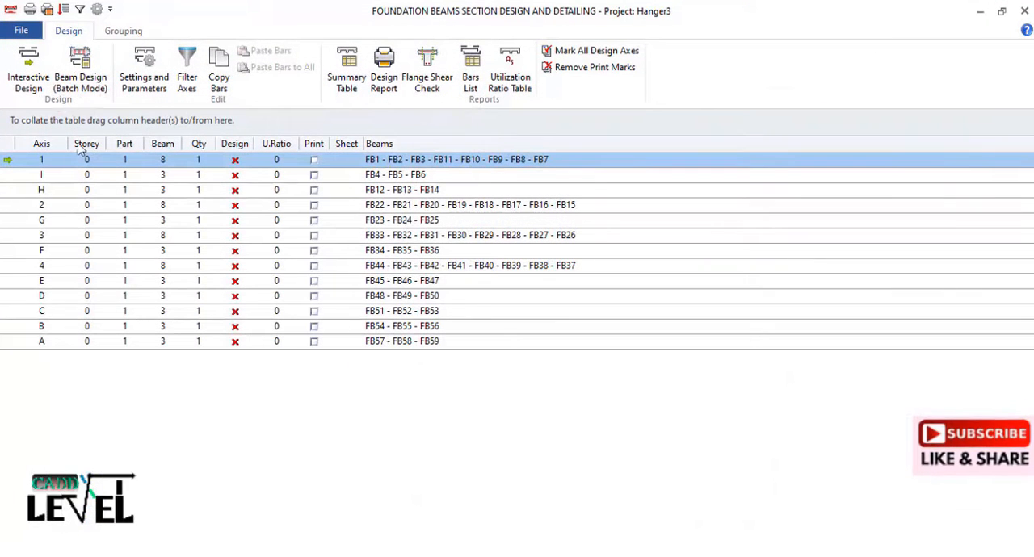
{"action": "left_click", "coordinate": [79, 70]}
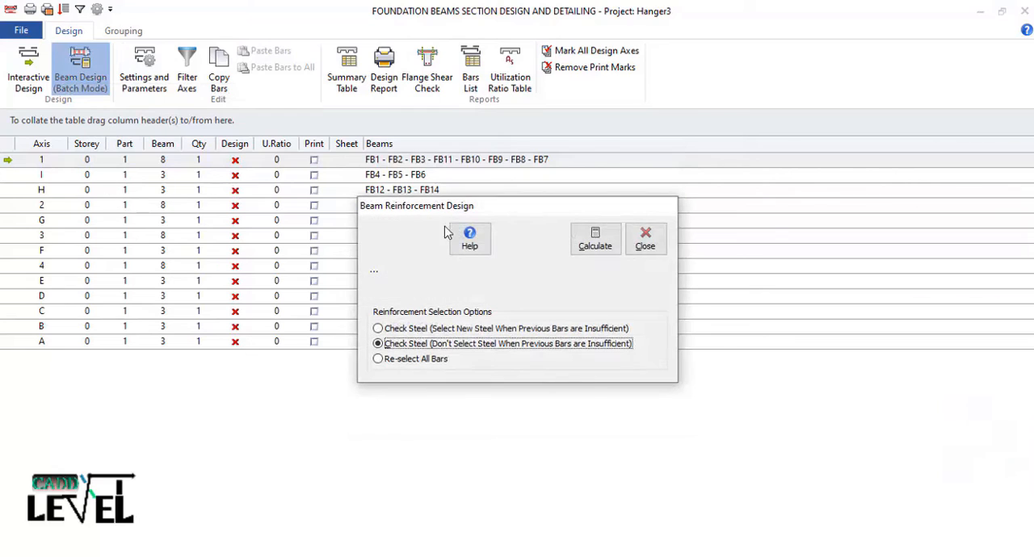
{"action": "left_click", "coordinate": [387, 364]}
{"action": "left_click", "coordinate": [595, 239]}
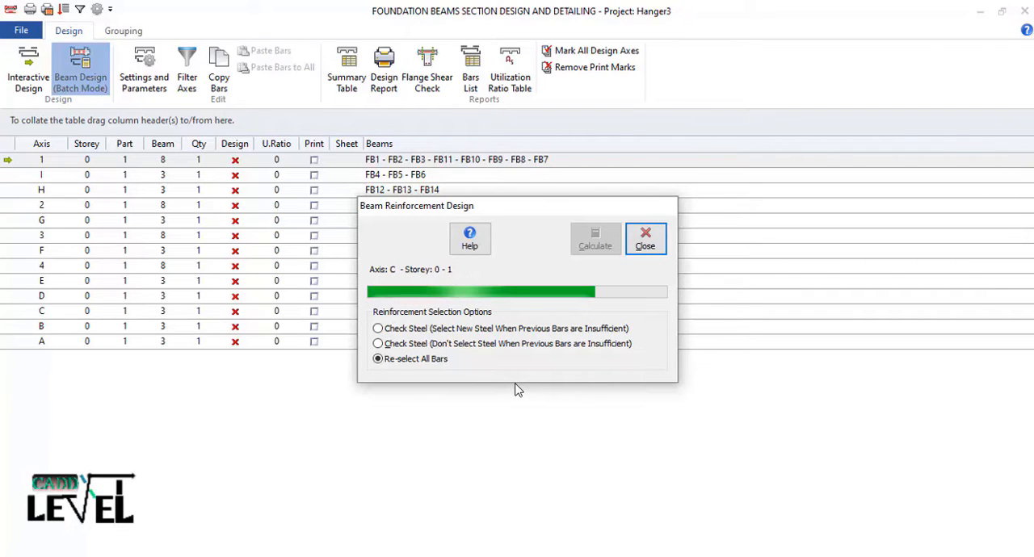
{"action": "left_click", "coordinate": [645, 239]}
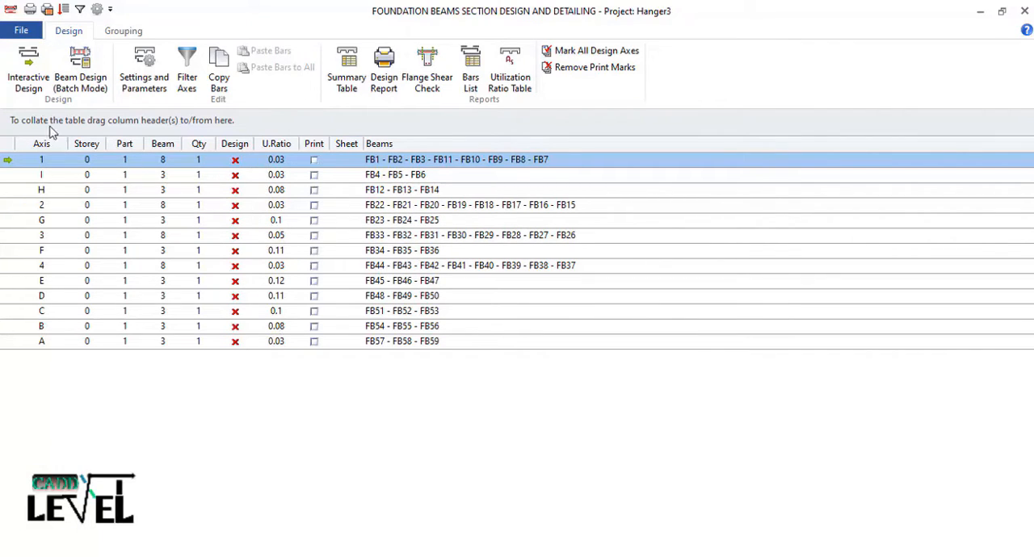
Open the interactive design of axis 1 and update the 1Y10-300 links of beams FB1 and FB2 from their shear checks.
{"action": "left_click", "coordinate": [24, 87]}
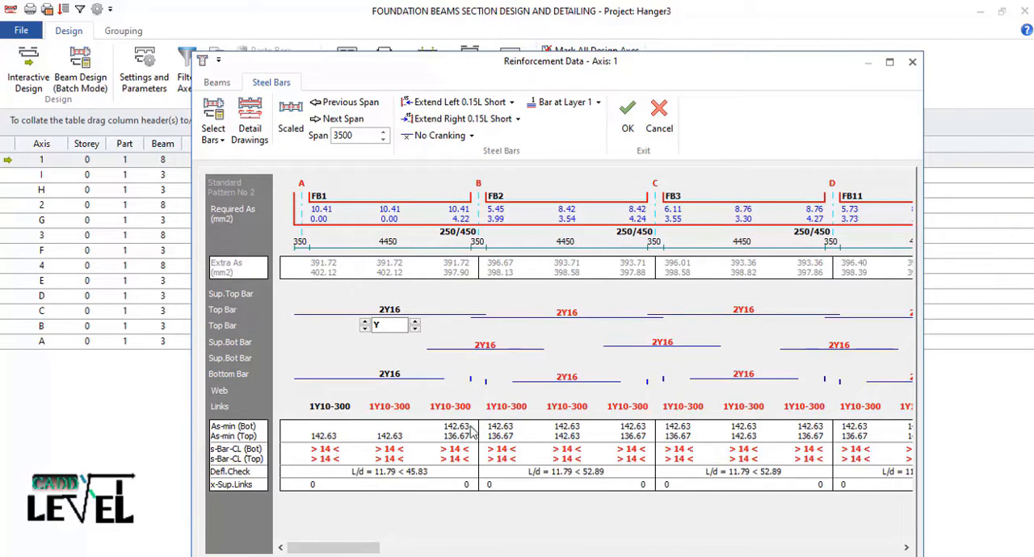
{"action": "left_click", "coordinate": [388, 411]}
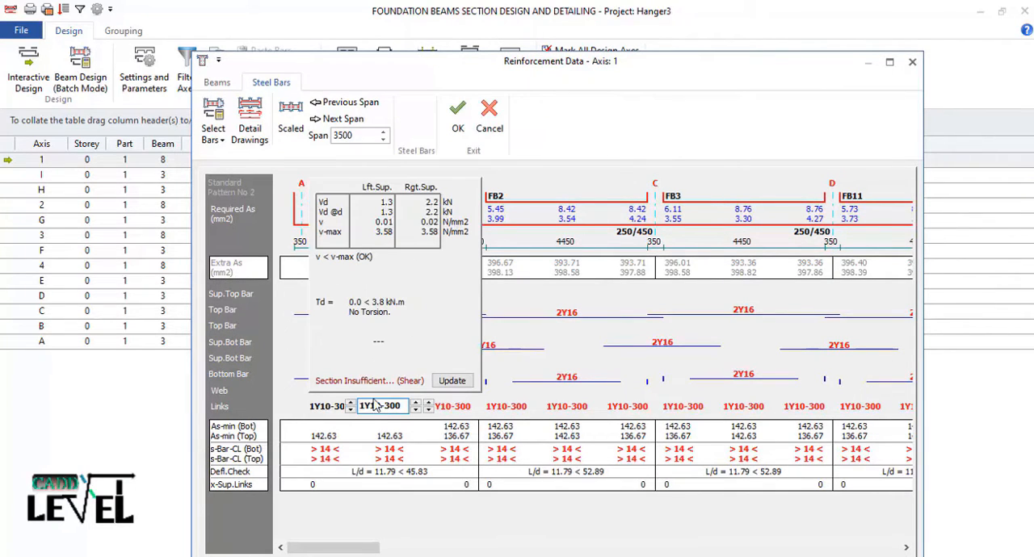
{"action": "left_click", "coordinate": [452, 380]}
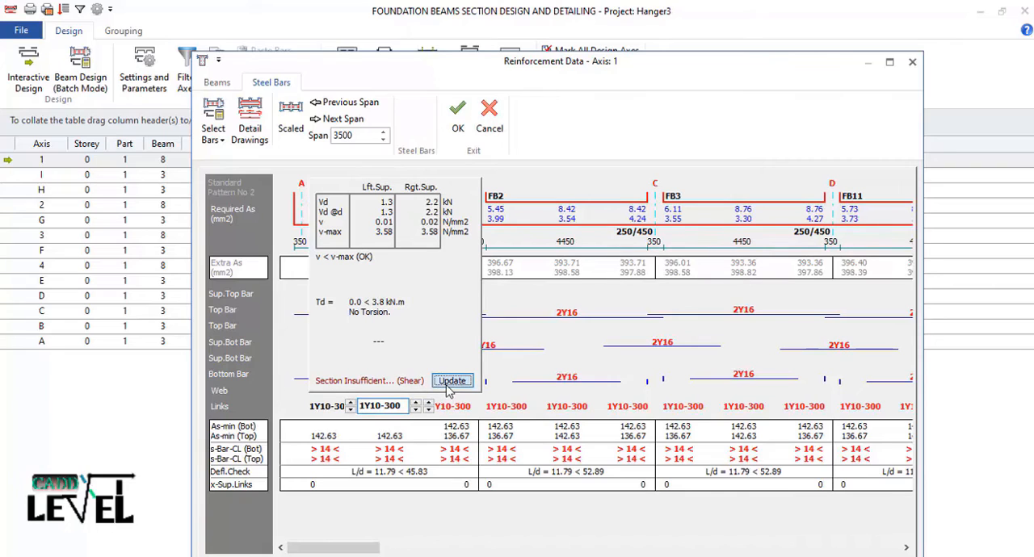
{"action": "left_click", "coordinate": [503, 407]}
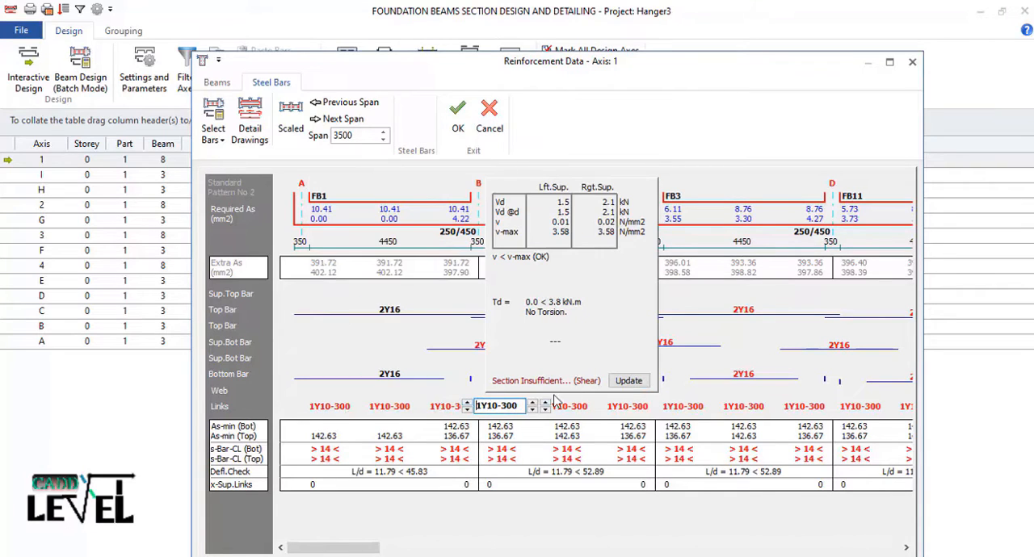
{"action": "left_click", "coordinate": [630, 381]}
{"action": "left_click", "coordinate": [626, 408]}
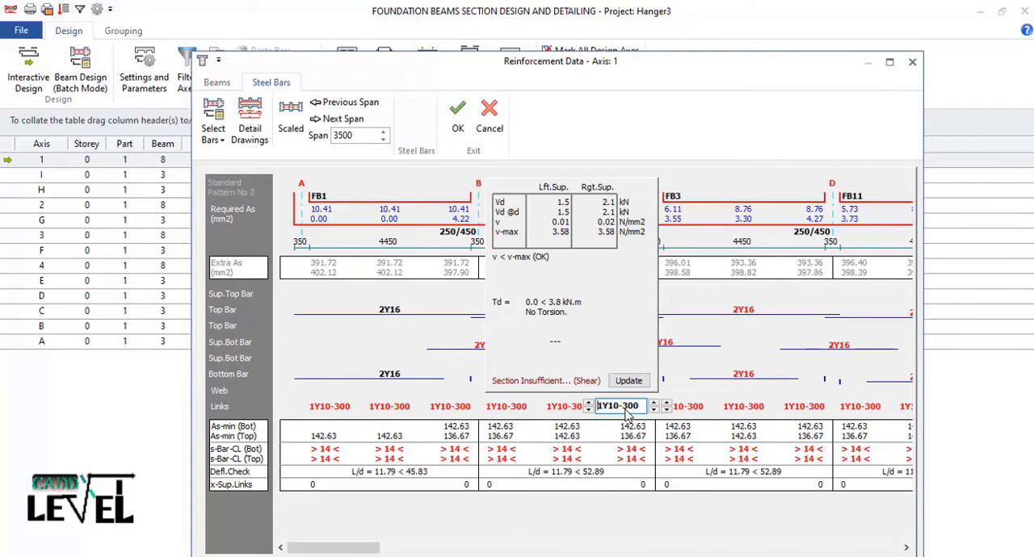
{"action": "left_click", "coordinate": [632, 386]}
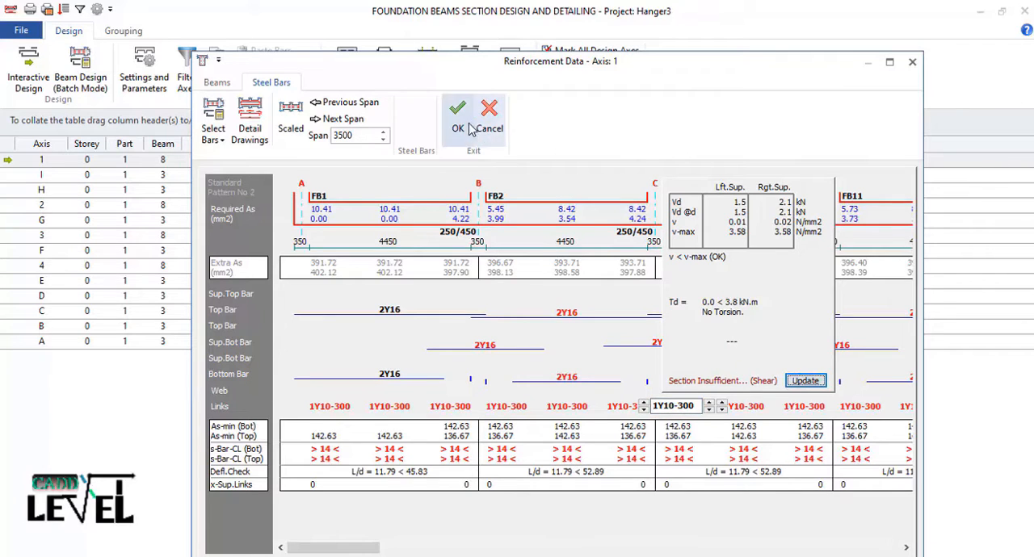
Review the bending and shear reinforcement calculations of beam FB1, then accept the axis 1 beam data.
{"action": "left_click", "coordinate": [216, 83]}
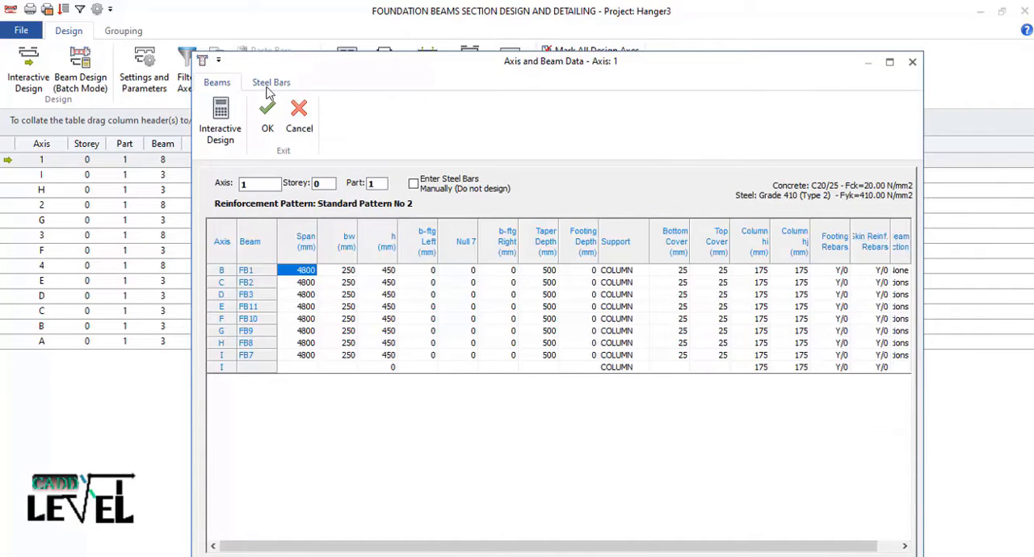
{"action": "left_click", "coordinate": [219, 121]}
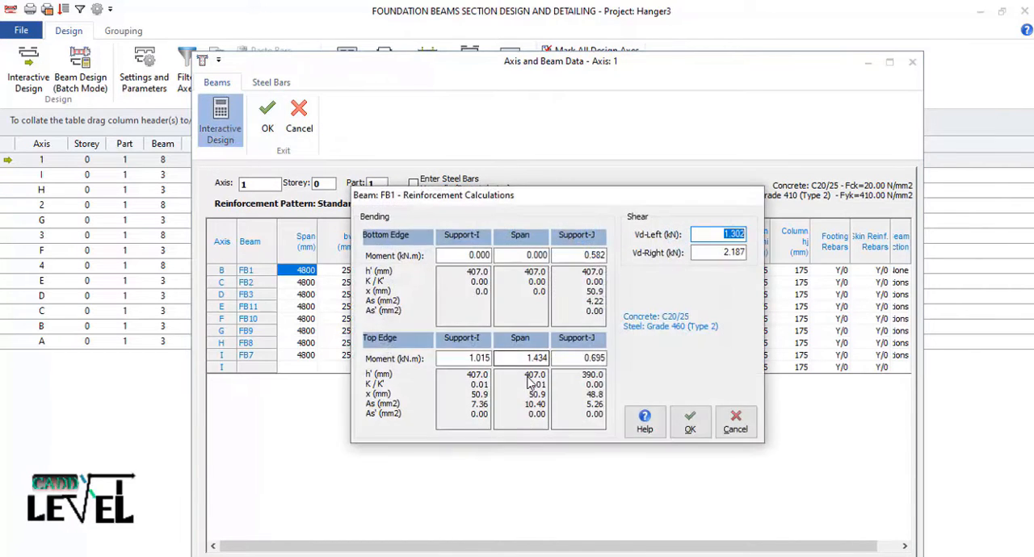
{"action": "left_click", "coordinate": [690, 422]}
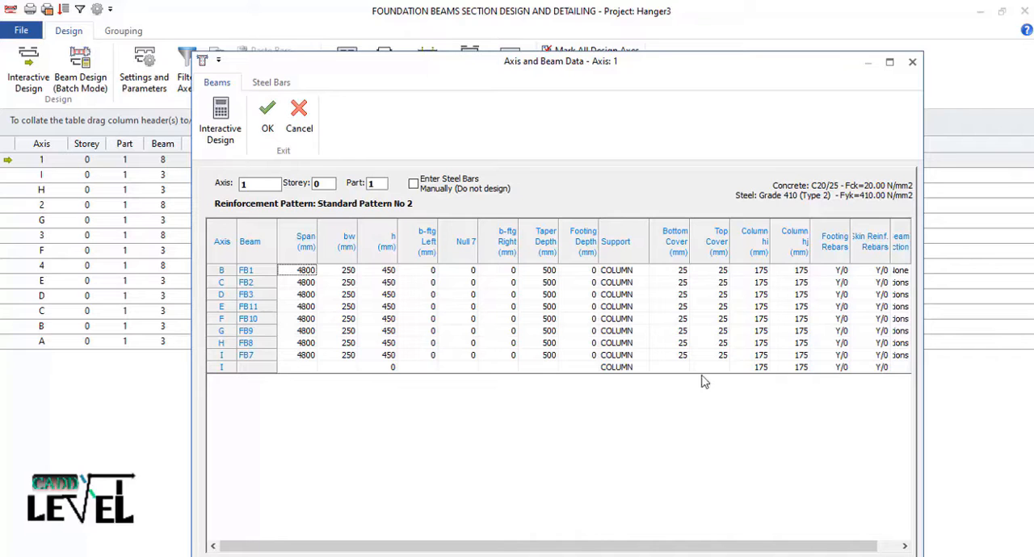
{"action": "left_click", "coordinate": [268, 120]}
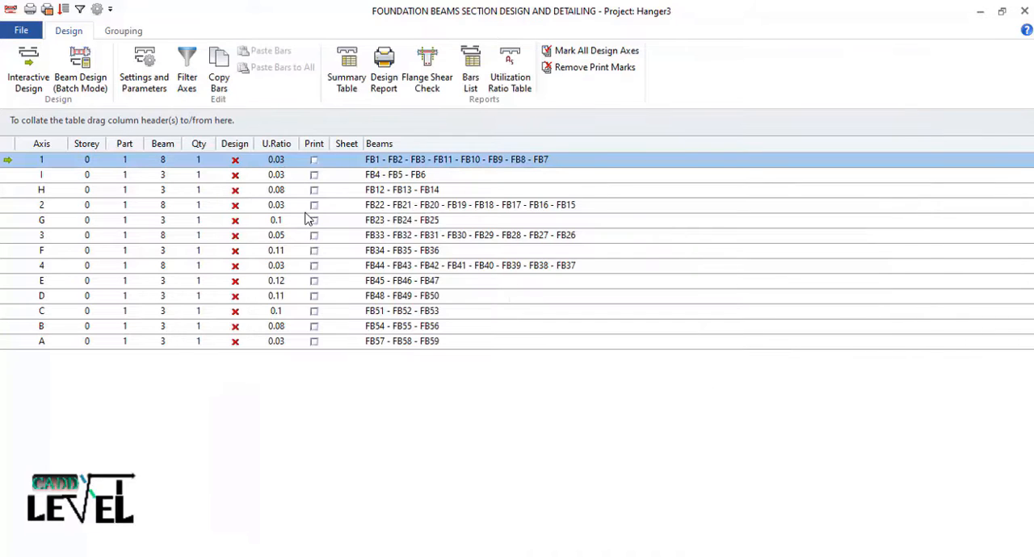
Review the steel bars of beams FB4 to FB6 on axis I in interactive design and accept them.
{"action": "left_click", "coordinate": [229, 177]}
{"action": "left_click", "coordinate": [28, 66]}
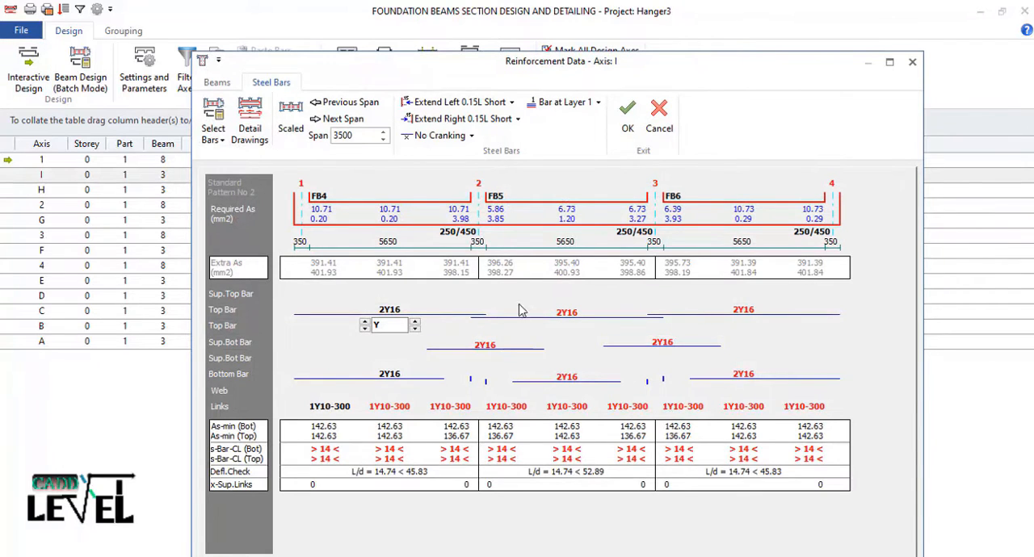
{"action": "left_click", "coordinate": [627, 114]}
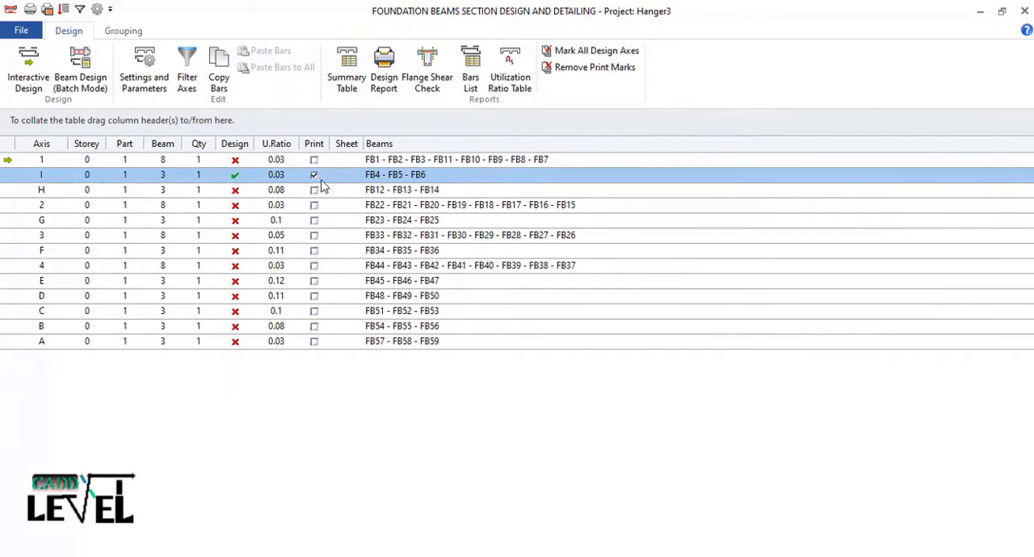
Check the bars and shear links of beams FB12 to FB14 on axis H in interactive design and accept them.
{"action": "left_click", "coordinate": [258, 194]}
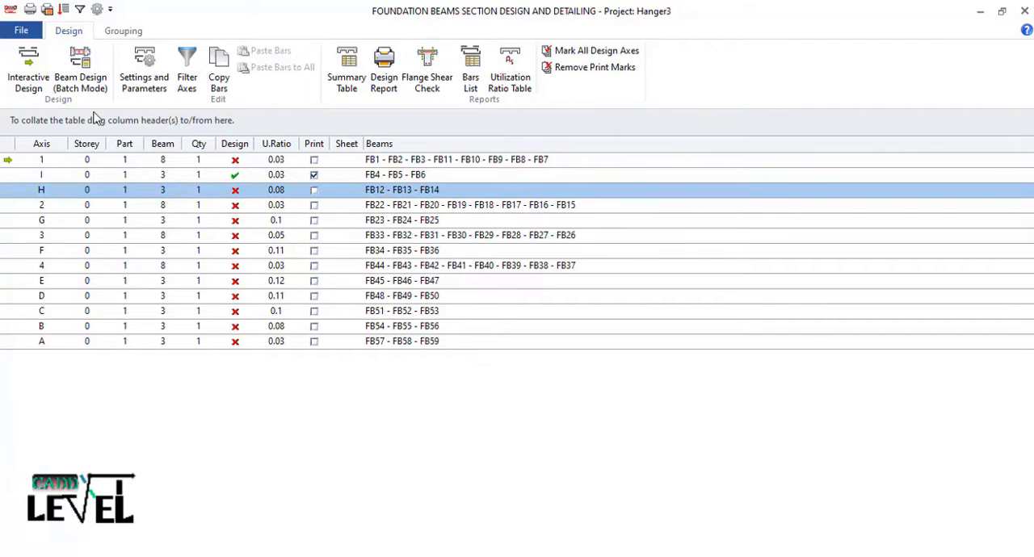
{"action": "left_click", "coordinate": [31, 75]}
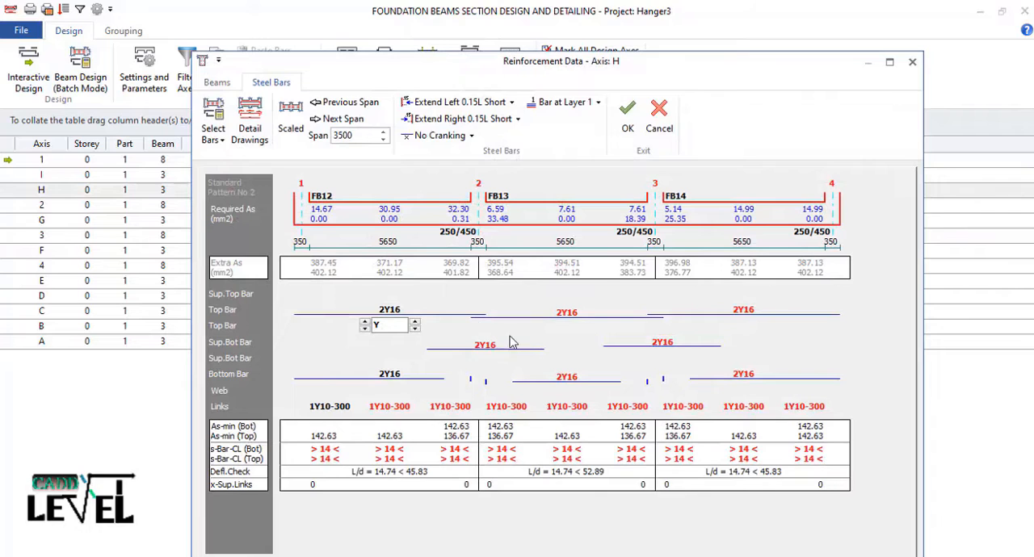
{"action": "left_click", "coordinate": [511, 343]}
{"action": "left_click", "coordinate": [566, 314]}
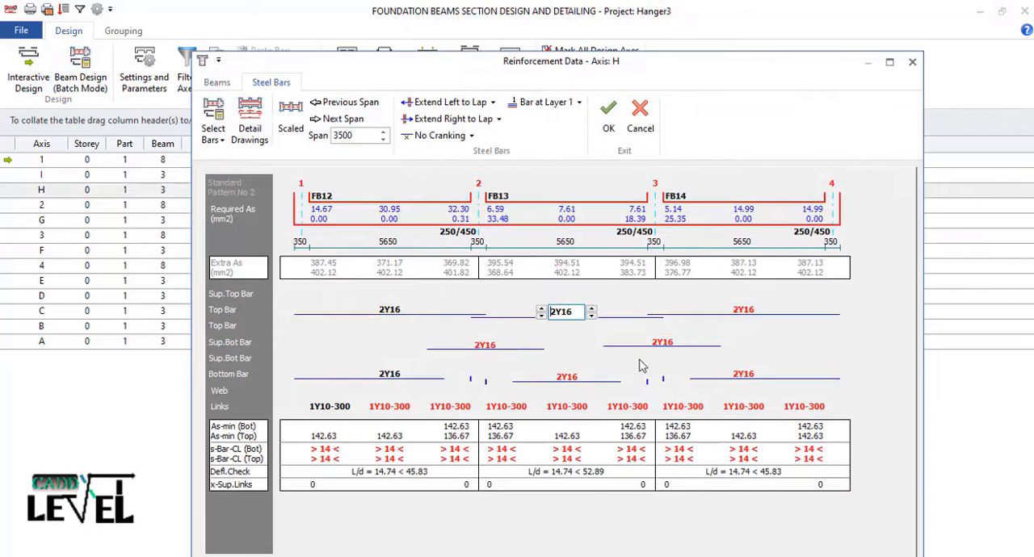
{"action": "left_click", "coordinate": [653, 346]}
{"action": "left_click", "coordinate": [743, 376]}
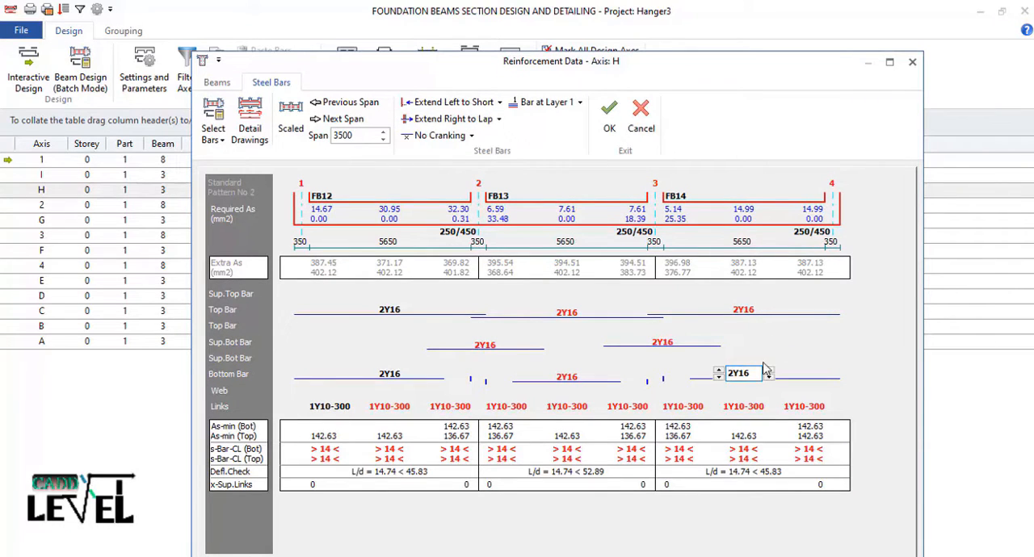
{"action": "left_click", "coordinate": [505, 406]}
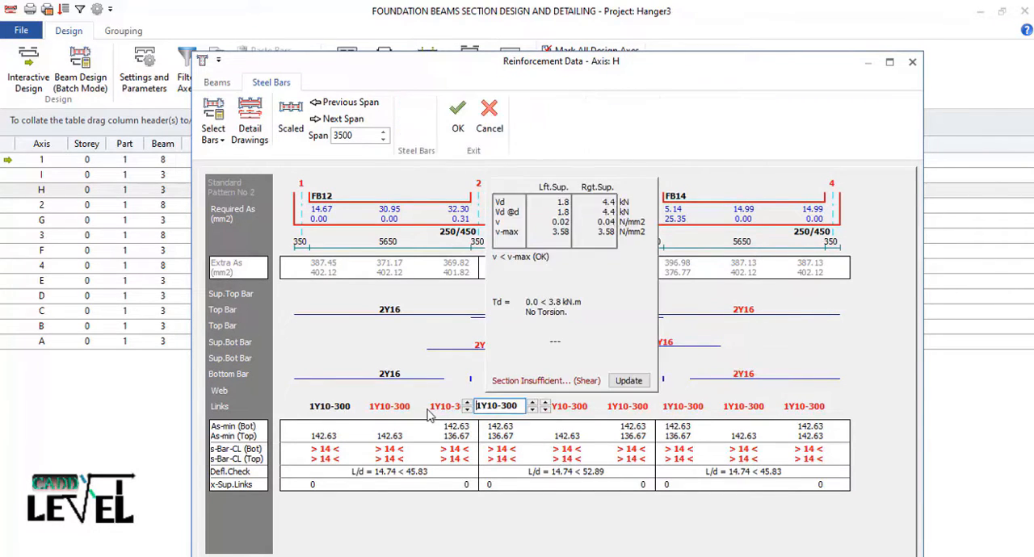
{"action": "left_click", "coordinate": [437, 408]}
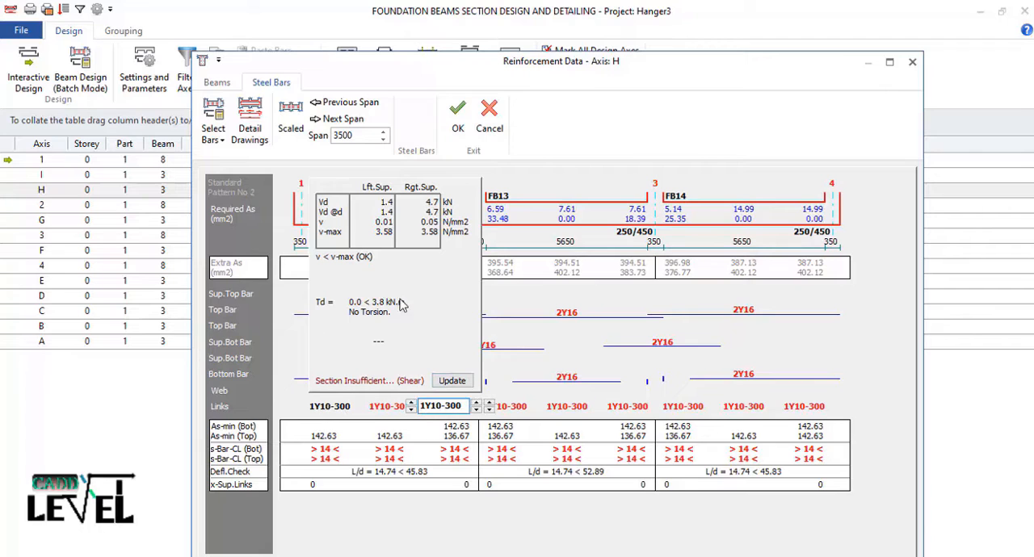
{"action": "left_click", "coordinate": [458, 117]}
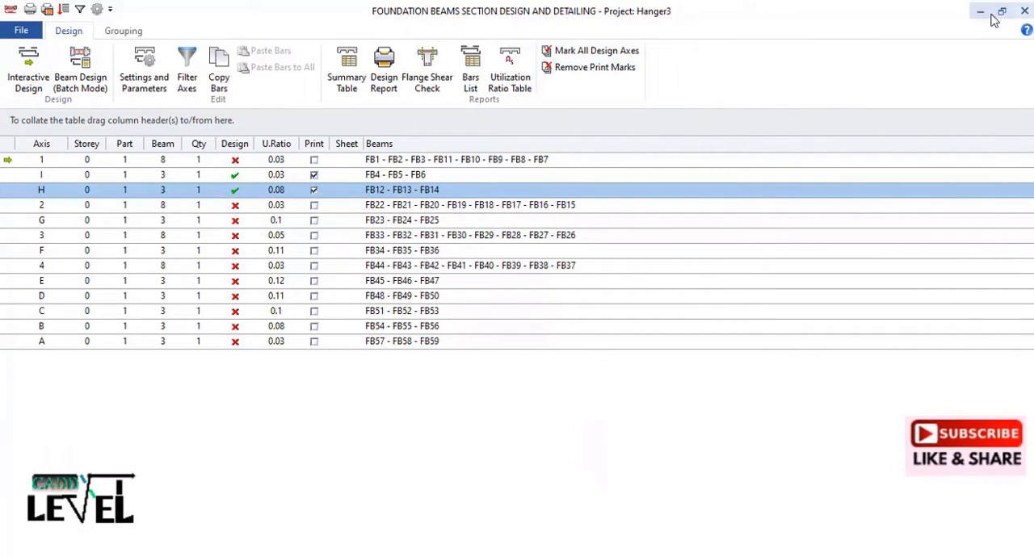
Close the foundation beam design, collapse the Storey 0 beam list and save the project.
{"action": "left_click", "coordinate": [1024, 10]}
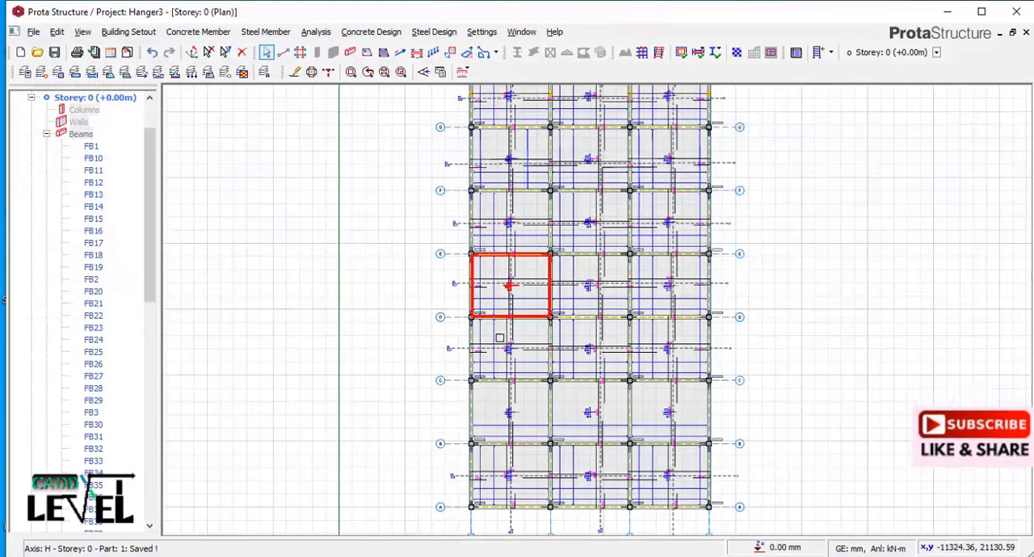
{"action": "scroll", "coordinate": [499, 336], "scroll_direction": "down", "scroll_amount": 3}
{"action": "scroll", "coordinate": [533, 364], "scroll_direction": "up", "scroll_amount": 3}
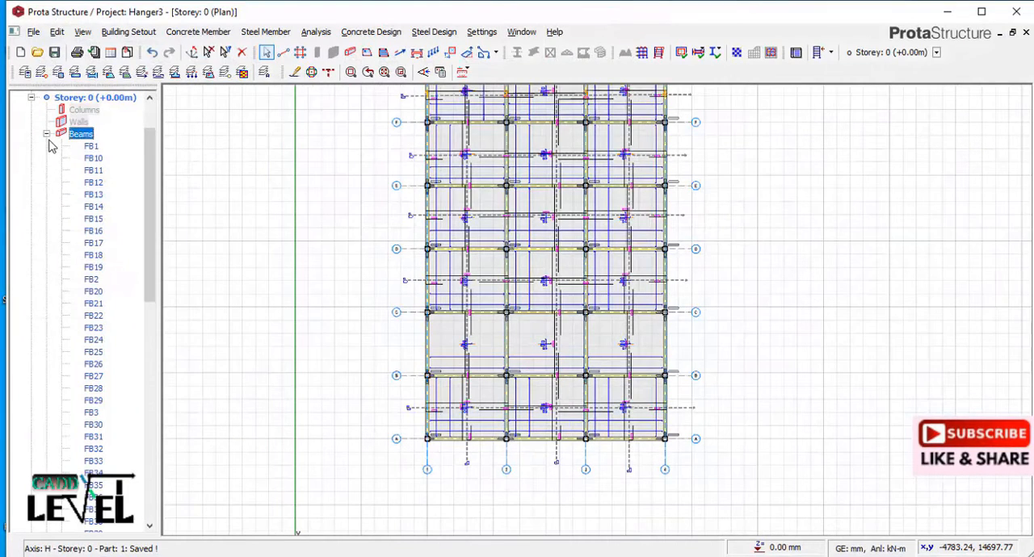
{"action": "left_click", "coordinate": [46, 134]}
{"action": "left_click", "coordinate": [54, 52]}
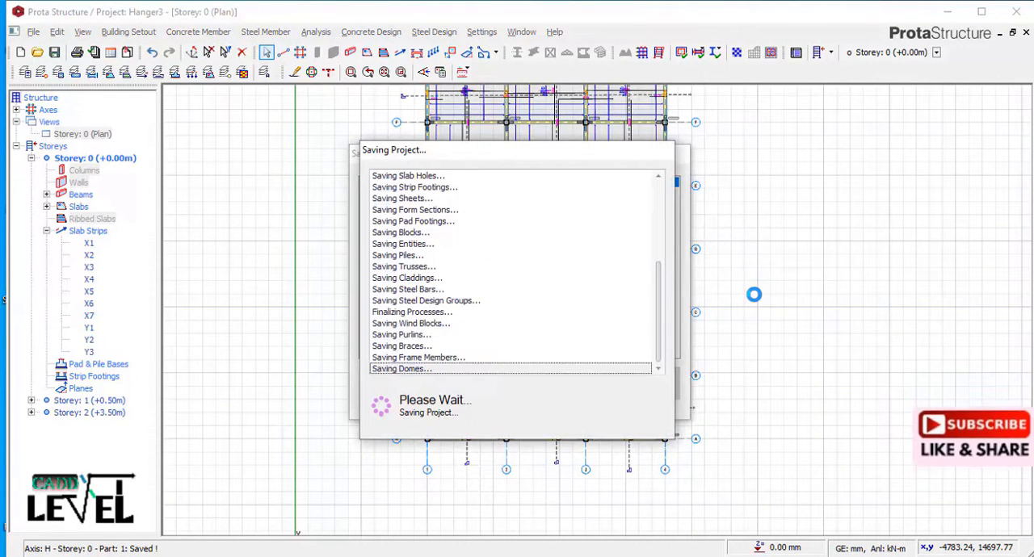
Switch the Storey 0 plan to a 3D view and window-select the short concrete columns along the base from the side.
{"action": "right_click", "coordinate": [100, 135]}
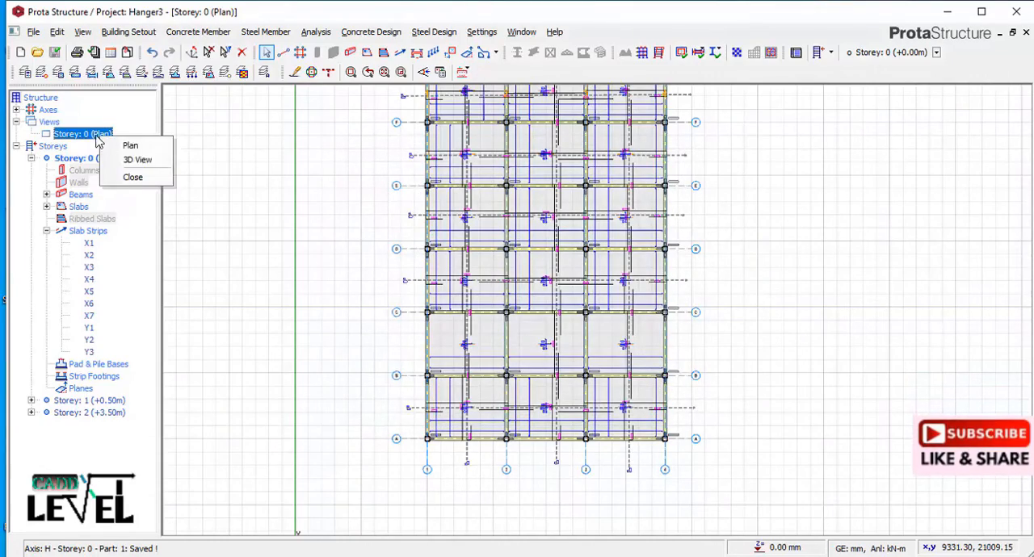
{"action": "left_click", "coordinate": [137, 160]}
{"action": "middle_click_drag", "start_coordinate": [651, 469], "coordinate": [536, 428]}
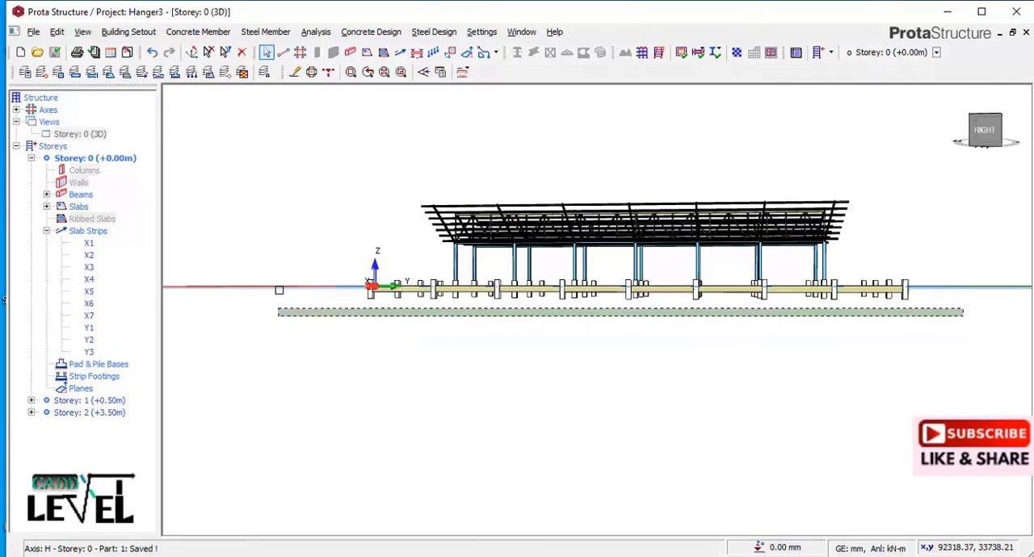
{"action": "left_click", "coordinate": [280, 296]}
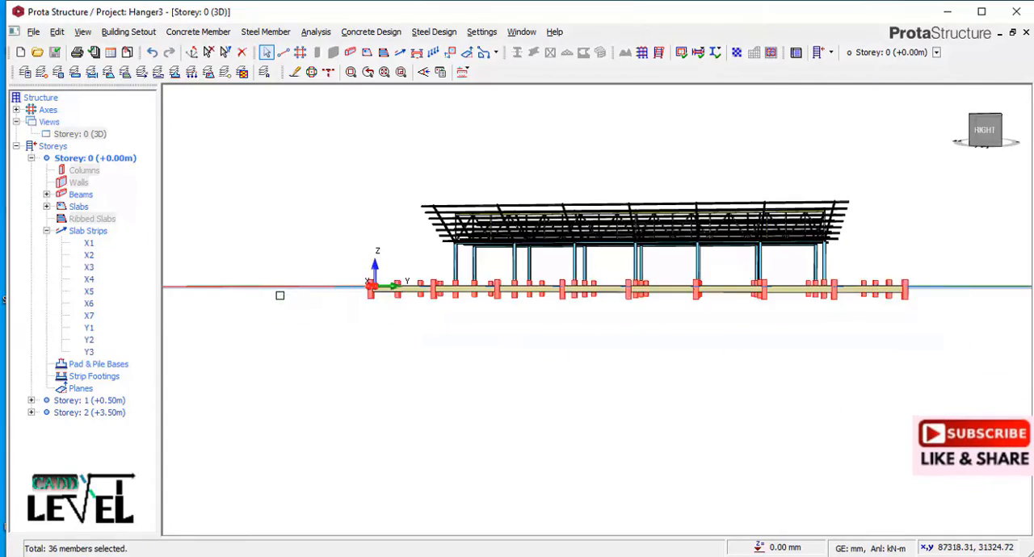
Start a pad base for the selected concrete columns and set its steel bars to Y16 in both X and Y directions.
{"action": "middle_click_drag", "start_coordinate": [389, 331], "coordinate": [363, 220]}
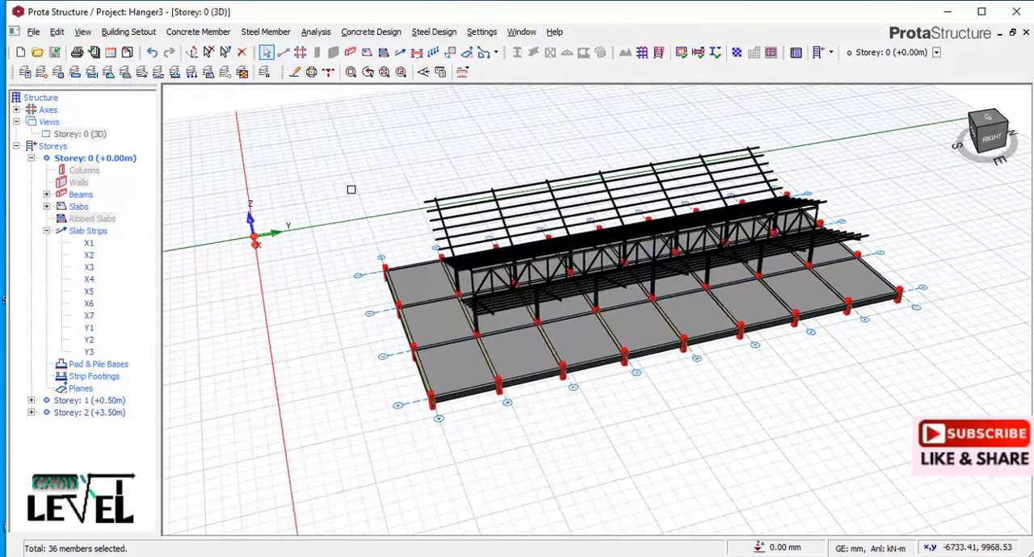
{"action": "right_click", "coordinate": [348, 136]}
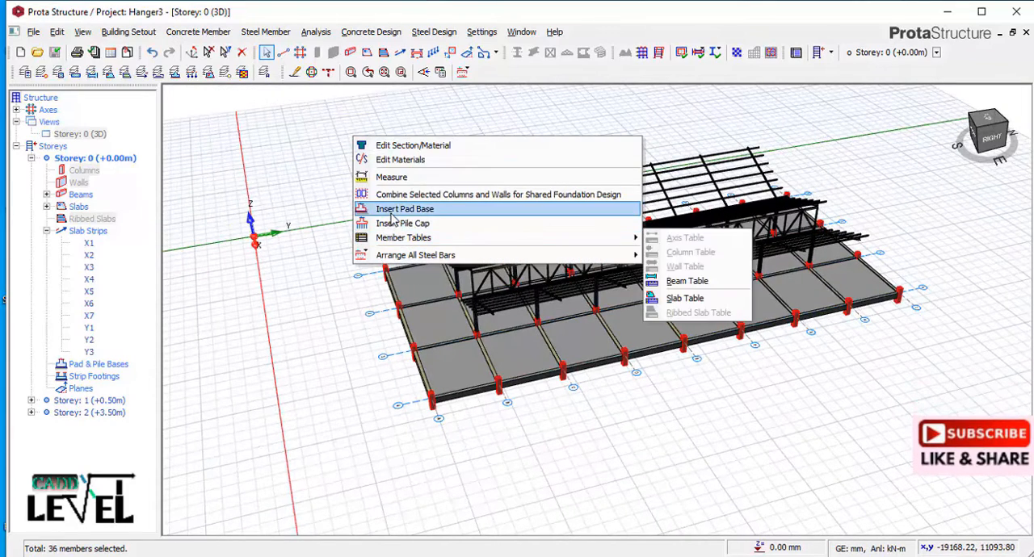
{"action": "left_click", "coordinate": [392, 212]}
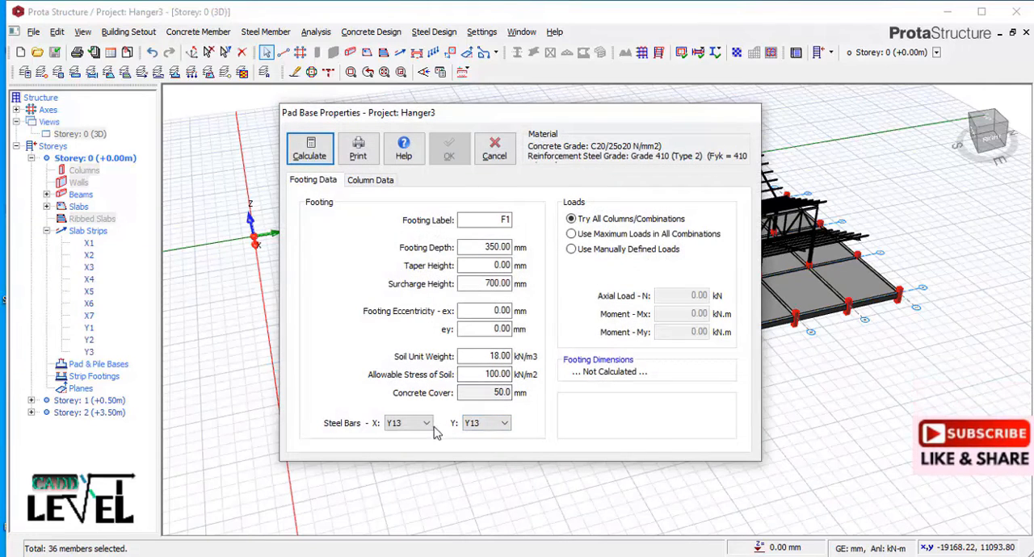
{"action": "left_click", "coordinate": [426, 423]}
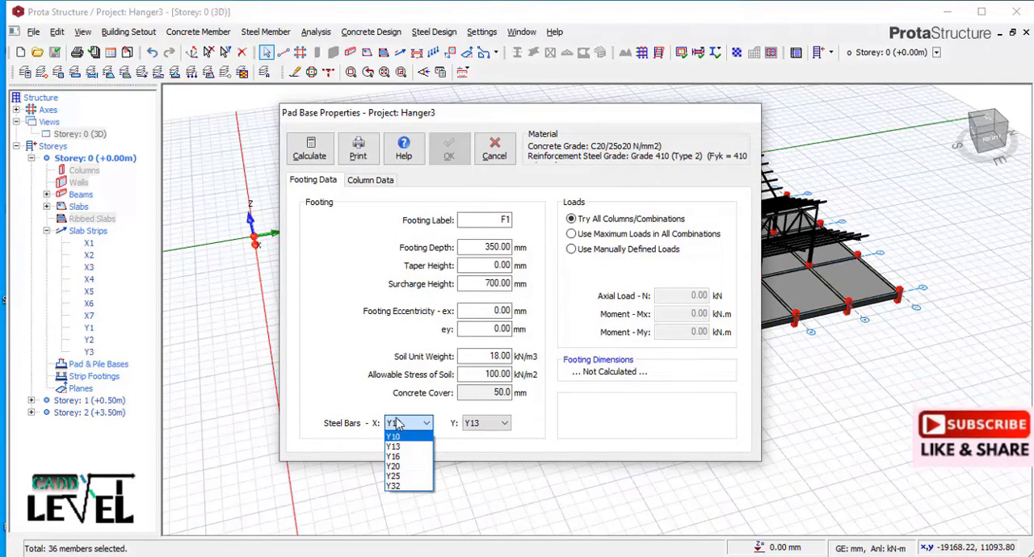
{"action": "left_click", "coordinate": [406, 458]}
{"action": "left_click", "coordinate": [480, 429]}
{"action": "left_click", "coordinate": [481, 458]}
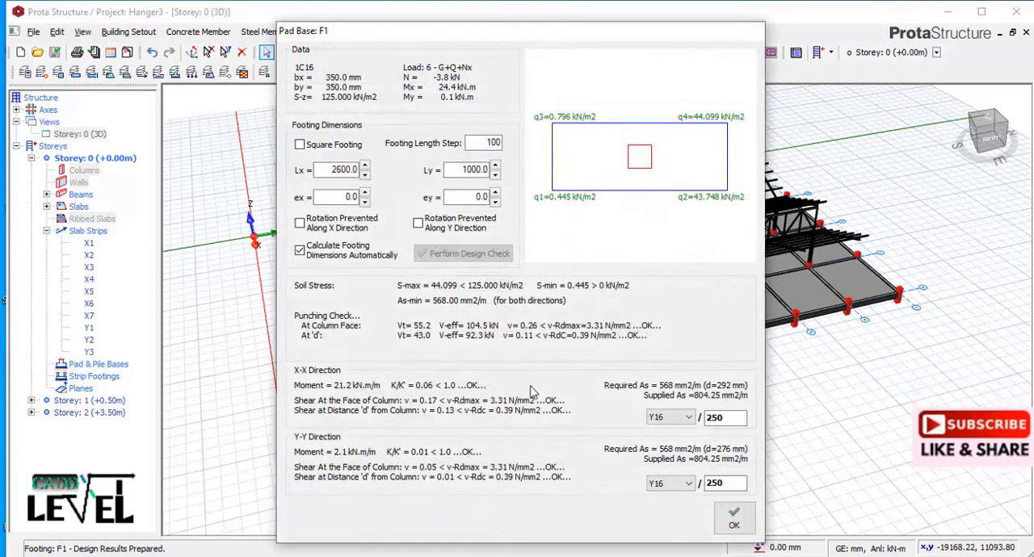
Calculate the pad base as a square footing, accept the design and insert the footings under the selected columns.
{"action": "left_click", "coordinate": [323, 147]}
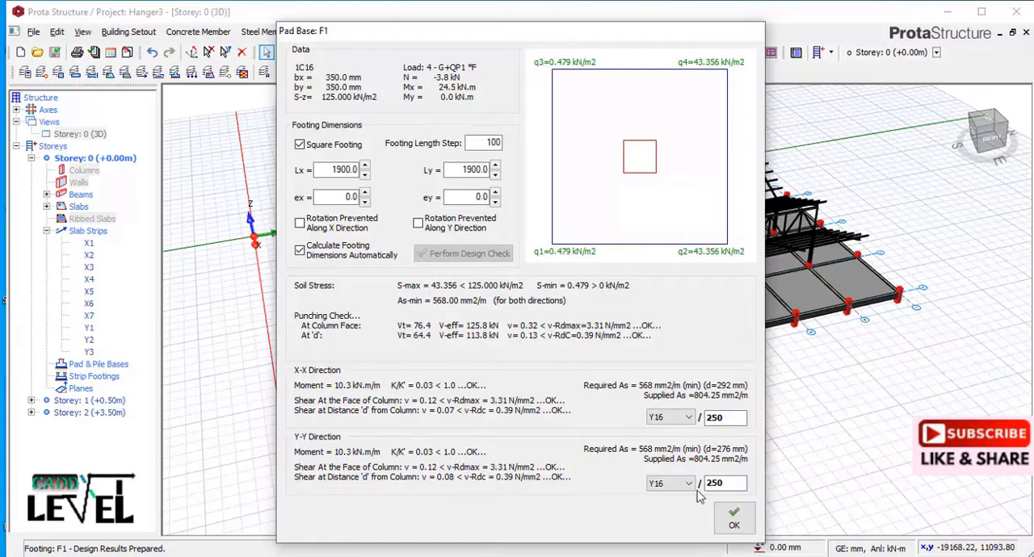
{"action": "left_click", "coordinate": [734, 522]}
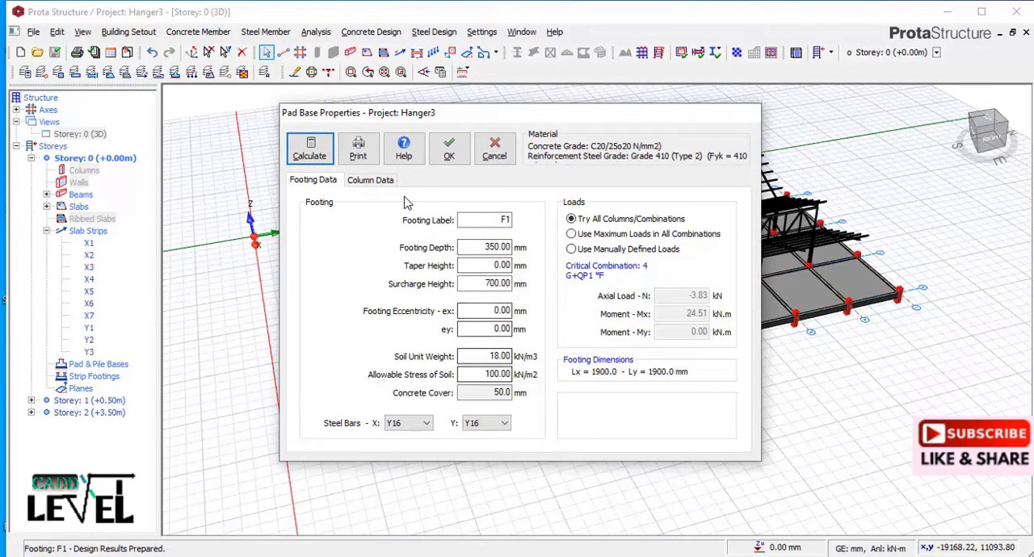
{"action": "left_click", "coordinate": [460, 154]}
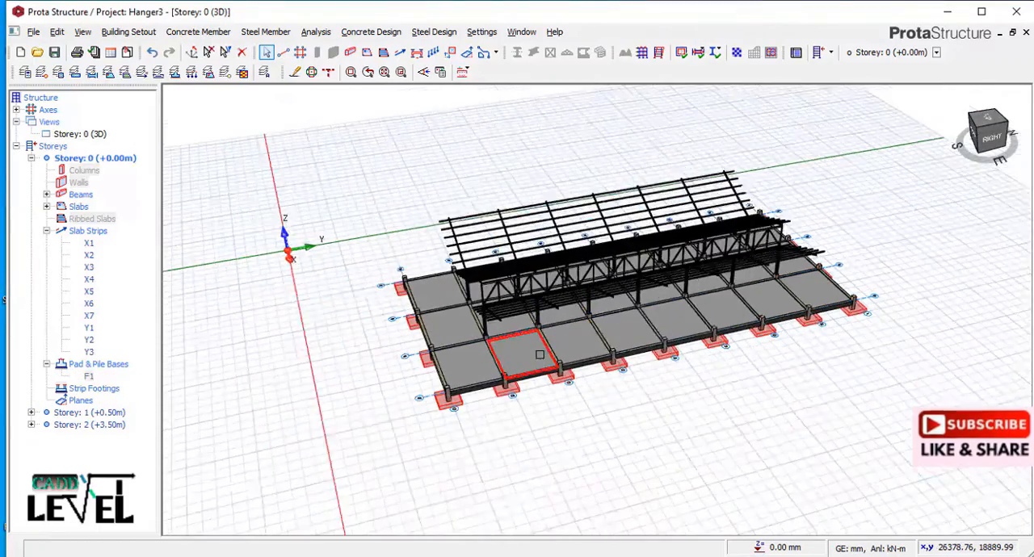
Examine the inserted pad bases around the slab perimeter from the front, side and back of the 3D model.
{"action": "mouse_move", "coordinate": [539, 354]}
{"action": "middle_mouse_down"}
{"action": "mouse_move", "coordinate": [522, 409]}
{"action": "mouse_move", "coordinate": [538, 336]}
{"action": "mouse_move", "coordinate": [684, 362]}
{"action": "mouse_move", "coordinate": [727, 394]}
{"action": "mouse_move", "coordinate": [692, 403]}
{"action": "mouse_move", "coordinate": [604, 393]}
{"action": "mouse_move", "coordinate": [589, 375]}
{"action": "mouse_move", "coordinate": [593, 386]}
{"action": "middle_mouse_up"}
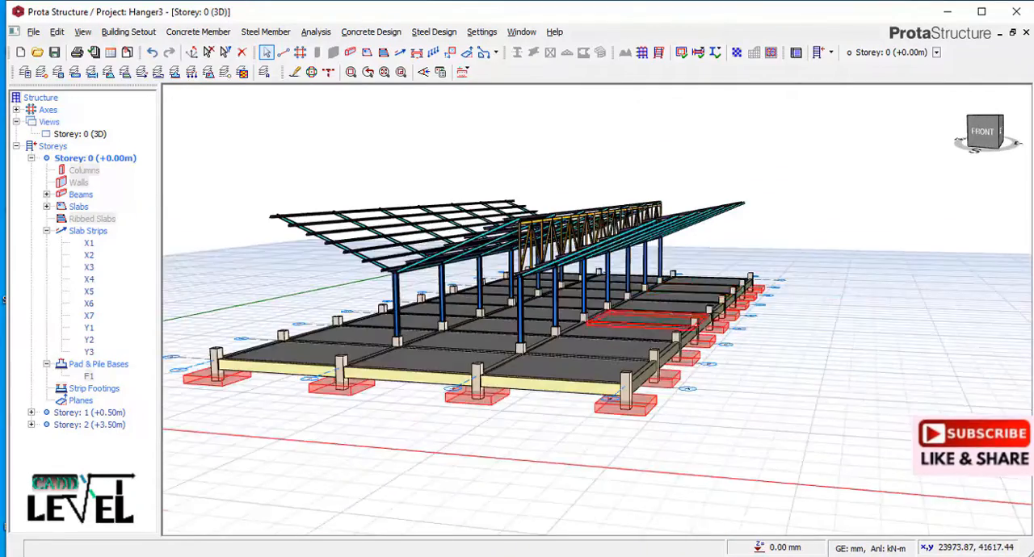
{"action": "scroll", "coordinate": [647, 322], "scroll_direction": "down", "scroll_amount": 2}
{"action": "middle_click_drag", "start_coordinate": [822, 348], "coordinate": [644, 361]}
{"action": "scroll", "coordinate": [776, 364], "scroll_direction": "up", "scroll_amount": 3}
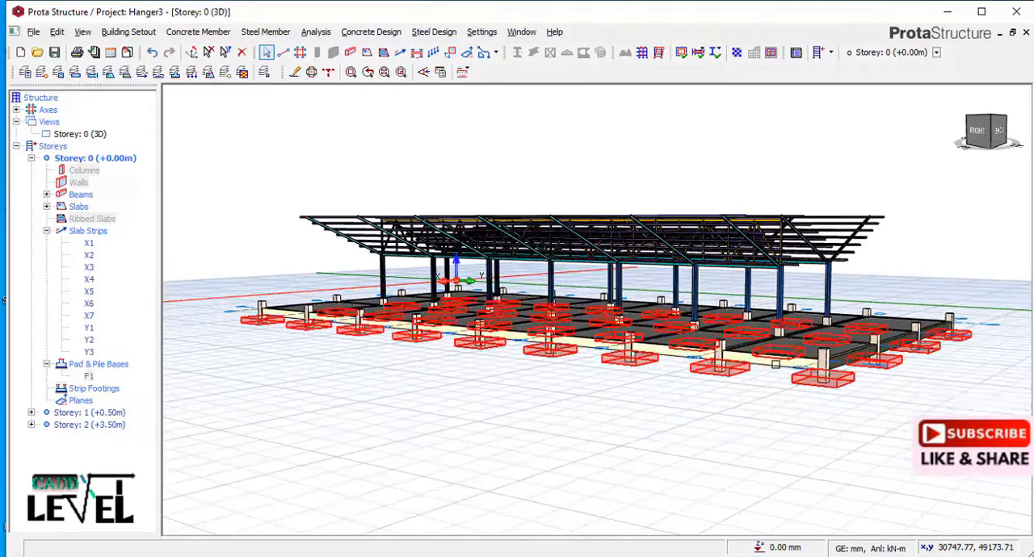
{"action": "scroll", "coordinate": [803, 402], "scroll_direction": "down", "scroll_amount": 2}
{"action": "middle_click_drag", "start_coordinate": [803, 401], "coordinate": [397, 425]}
{"action": "scroll", "coordinate": [498, 457], "scroll_direction": "up", "scroll_amount": 3}
{"action": "scroll", "coordinate": [498, 457], "scroll_direction": "down", "scroll_amount": 2}
{"action": "scroll", "coordinate": [582, 466], "scroll_direction": "up", "scroll_amount": 3}
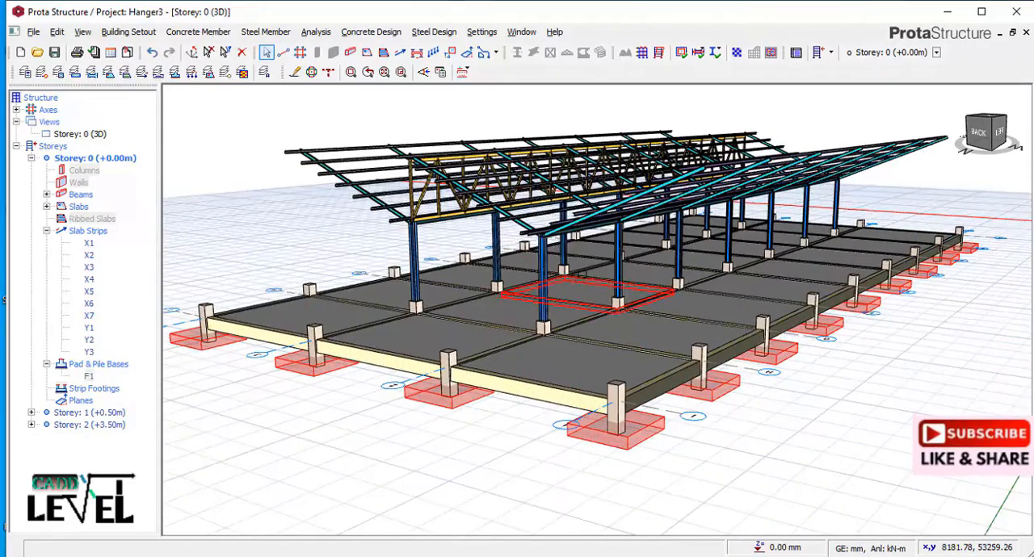
{"action": "scroll", "coordinate": [596, 480], "scroll_direction": "down", "scroll_amount": 2}
{"action": "mouse_move", "coordinate": [508, 452]}
{"action": "middle_mouse_down"}
{"action": "mouse_move", "coordinate": [566, 456]}
{"action": "mouse_move", "coordinate": [526, 451]}
{"action": "middle_mouse_up"}
{"action": "scroll", "coordinate": [590, 327], "scroll_direction": "up", "scroll_amount": 8}
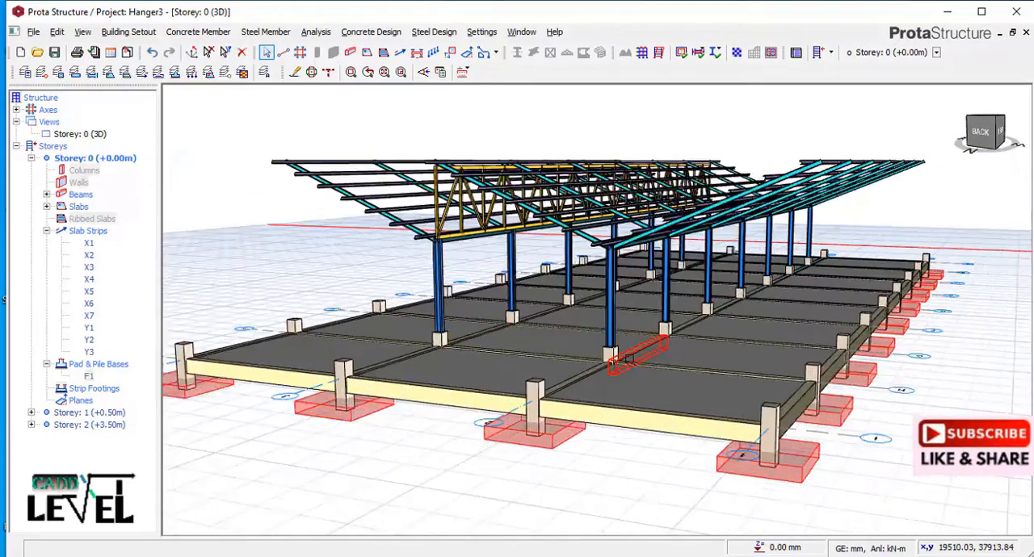
Inspect the steel column's base on its concrete stub and the rafter and purlin junction at the column top.
{"action": "scroll", "coordinate": [668, 302], "scroll_direction": "up", "scroll_amount": 3}
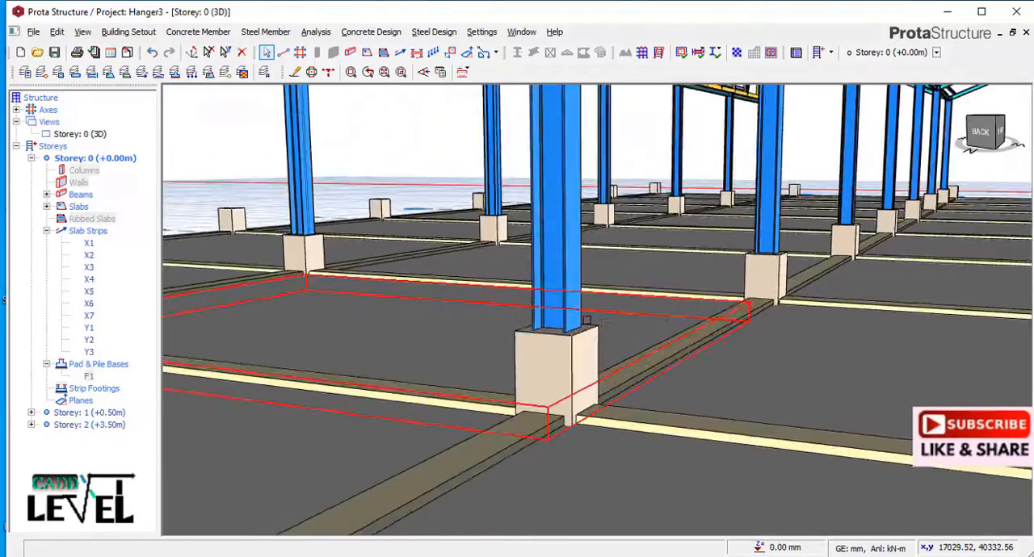
{"action": "middle_click_drag", "start_coordinate": [568, 333], "coordinate": [535, 420]}
{"action": "scroll", "coordinate": [517, 452], "scroll_direction": "down", "scroll_amount": 6}
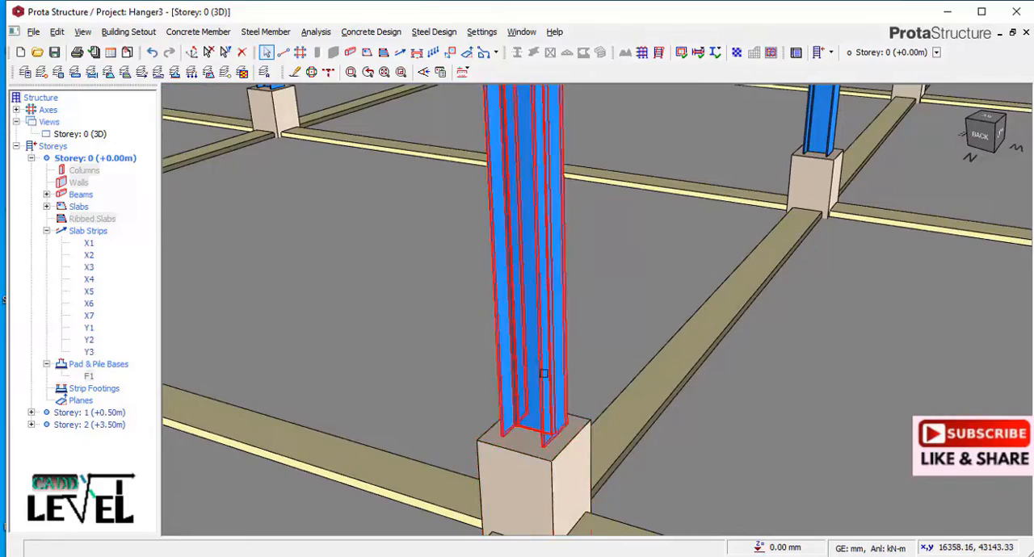
{"action": "scroll", "coordinate": [549, 412], "scroll_direction": "down", "scroll_amount": 5}
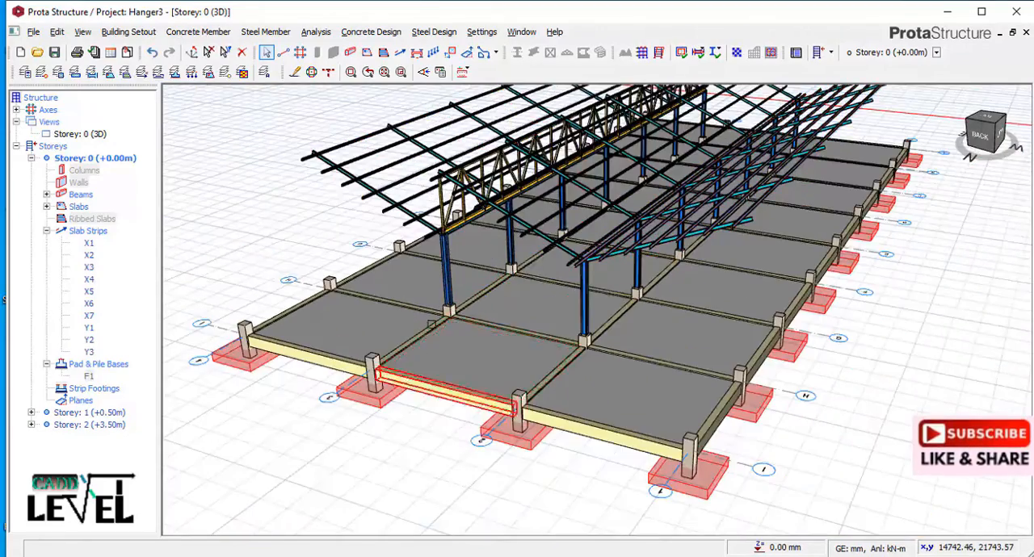
{"action": "scroll", "coordinate": [430, 323], "scroll_direction": "up", "scroll_amount": 8}
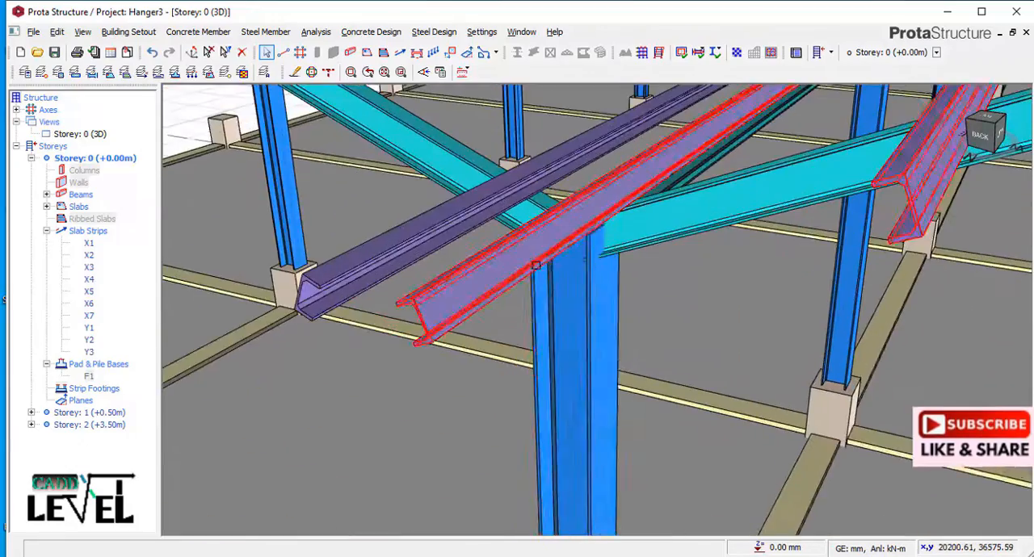
{"action": "scroll", "coordinate": [535, 265], "scroll_direction": "down", "scroll_amount": 6}
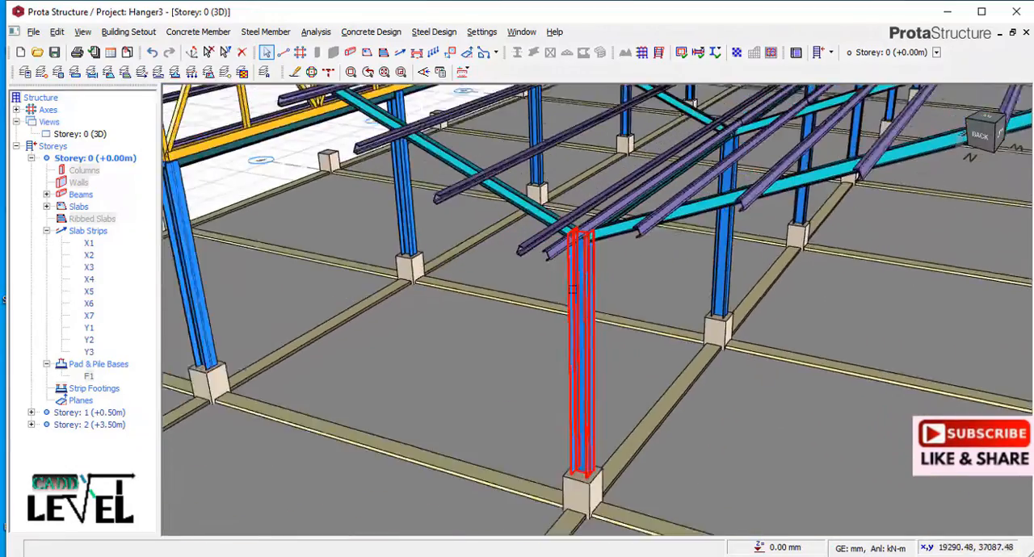
{"action": "scroll", "coordinate": [574, 290], "scroll_direction": "down", "scroll_amount": 6}
{"action": "mouse_move", "coordinate": [468, 393]}
{"action": "middle_mouse_down"}
{"action": "mouse_move", "coordinate": [522, 381]}
{"action": "mouse_move", "coordinate": [383, 393]}
{"action": "mouse_move", "coordinate": [443, 399]}
{"action": "mouse_move", "coordinate": [455, 383]}
{"action": "middle_mouse_up"}
{"action": "scroll", "coordinate": [598, 414], "scroll_direction": "up", "scroll_amount": 2}
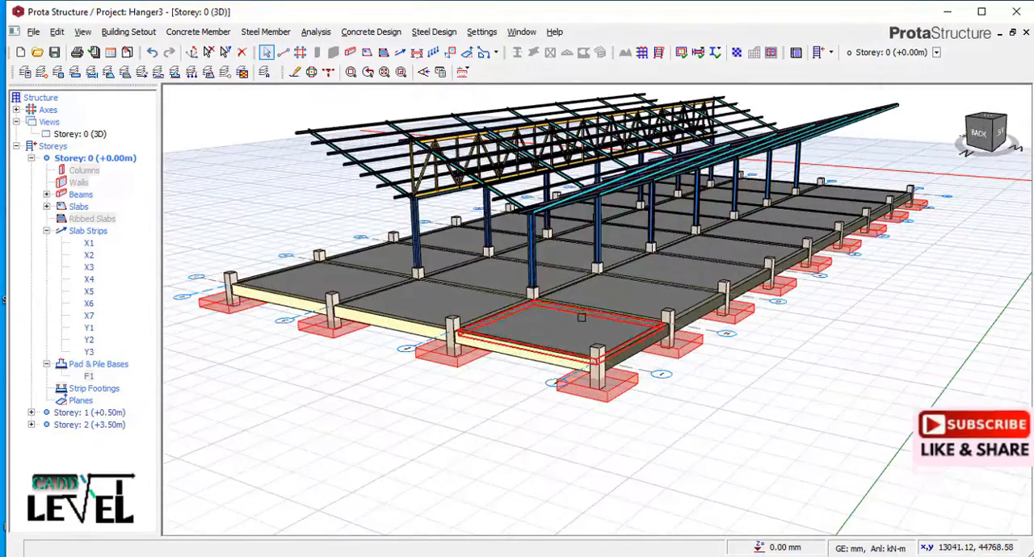
{"action": "scroll", "coordinate": [603, 432], "scroll_direction": "down", "scroll_amount": 3}
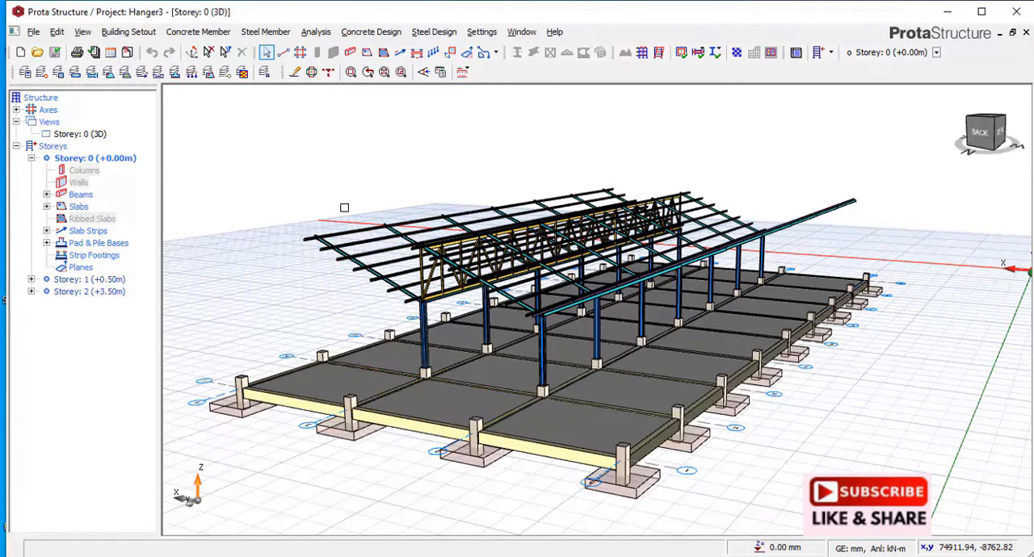
Review the steel member design checks of the end roof beam 2B27 (UKB127X76X13) and accept them.
{"action": "scroll", "coordinate": [553, 340], "scroll_direction": "up", "scroll_amount": 3}
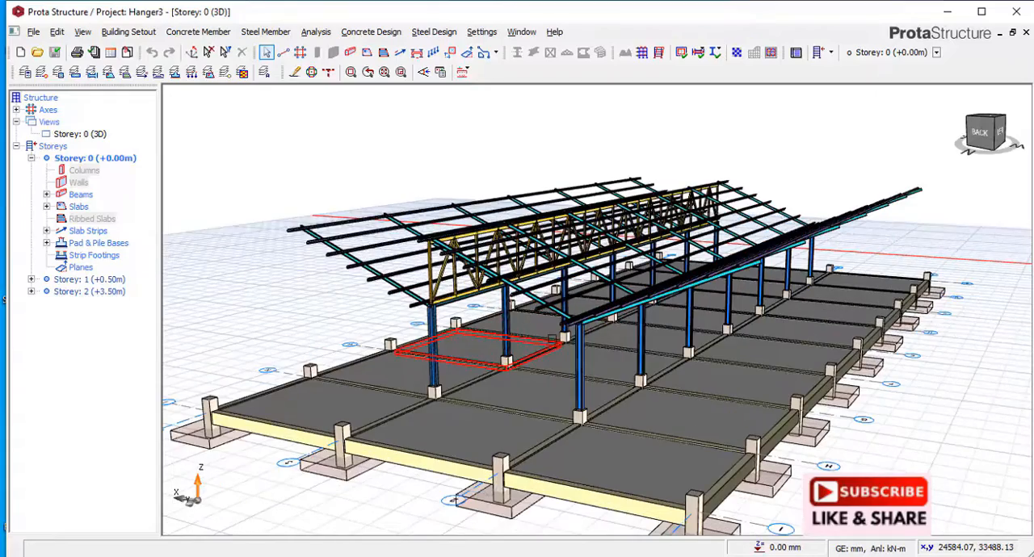
{"action": "middle_click_drag", "start_coordinate": [484, 352], "coordinate": [432, 337]}
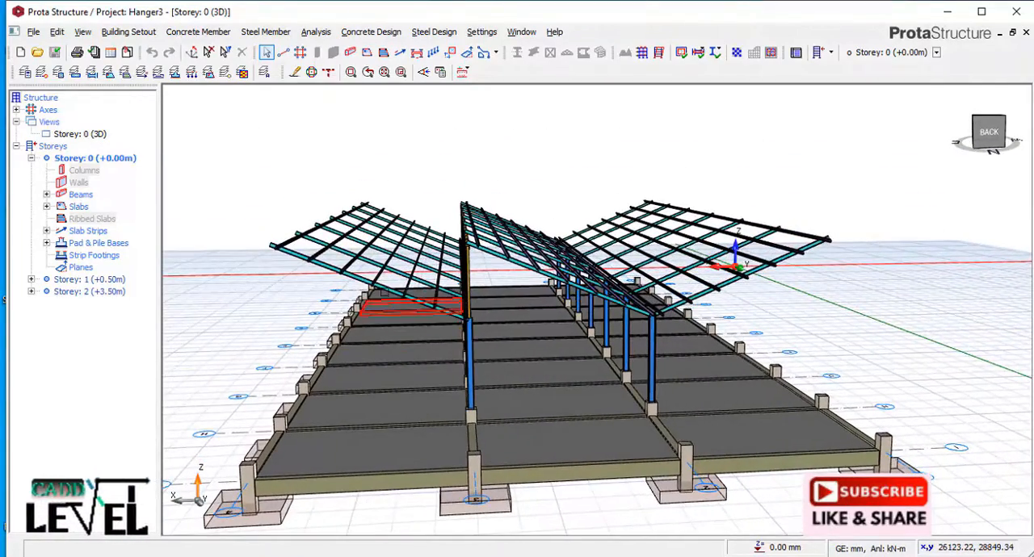
{"action": "left_click", "coordinate": [331, 263]}
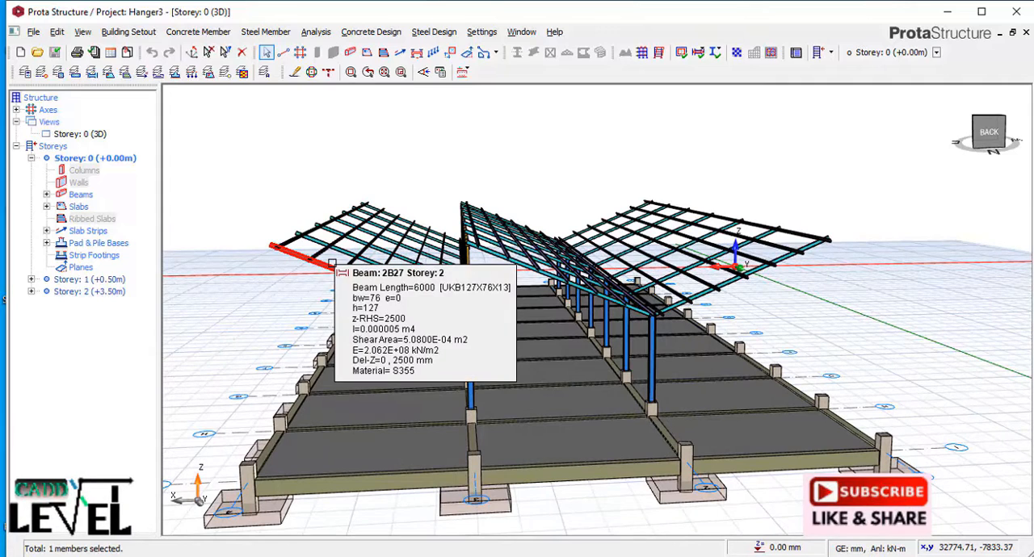
{"action": "right_click", "coordinate": [331, 263]}
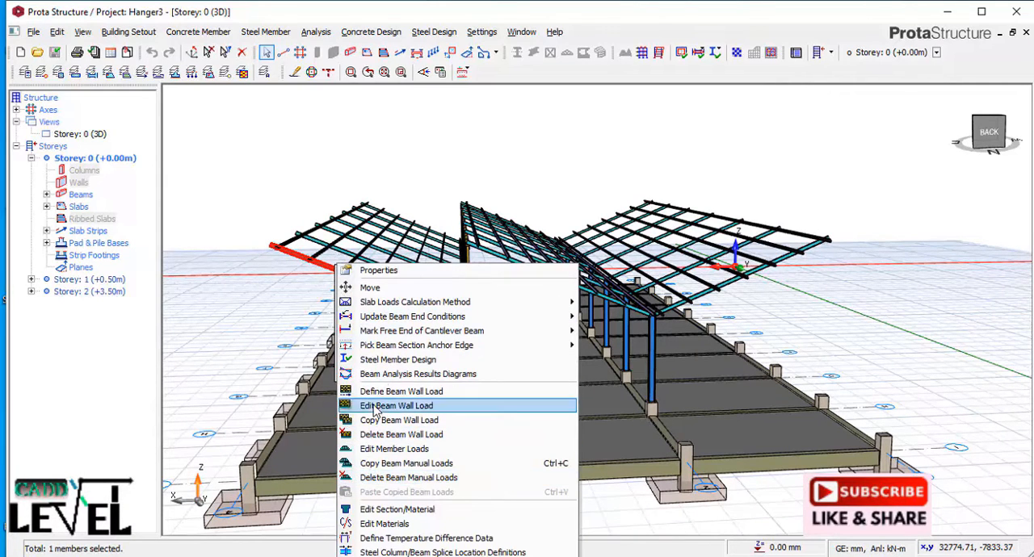
{"action": "left_click", "coordinate": [395, 360]}
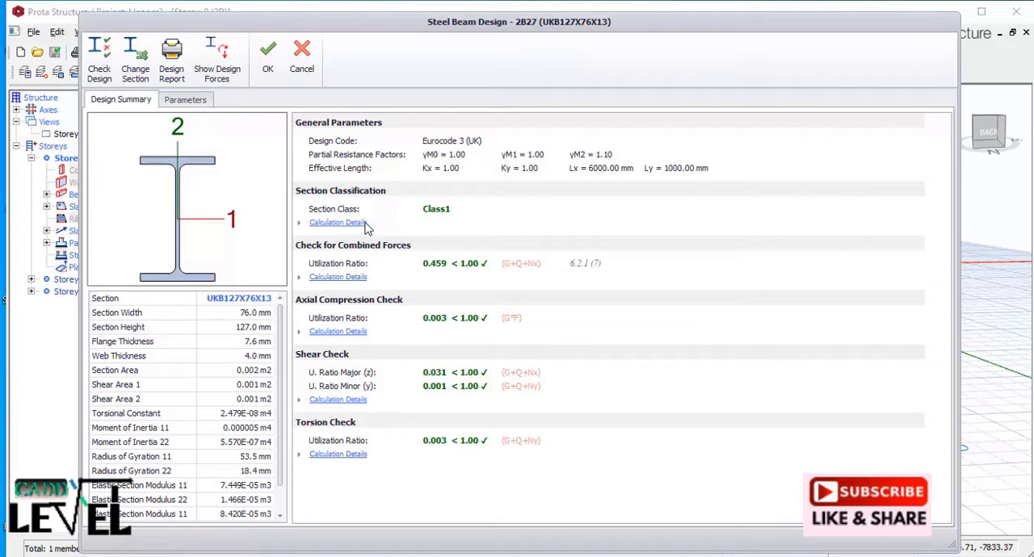
{"action": "left_click", "coordinate": [270, 68]}
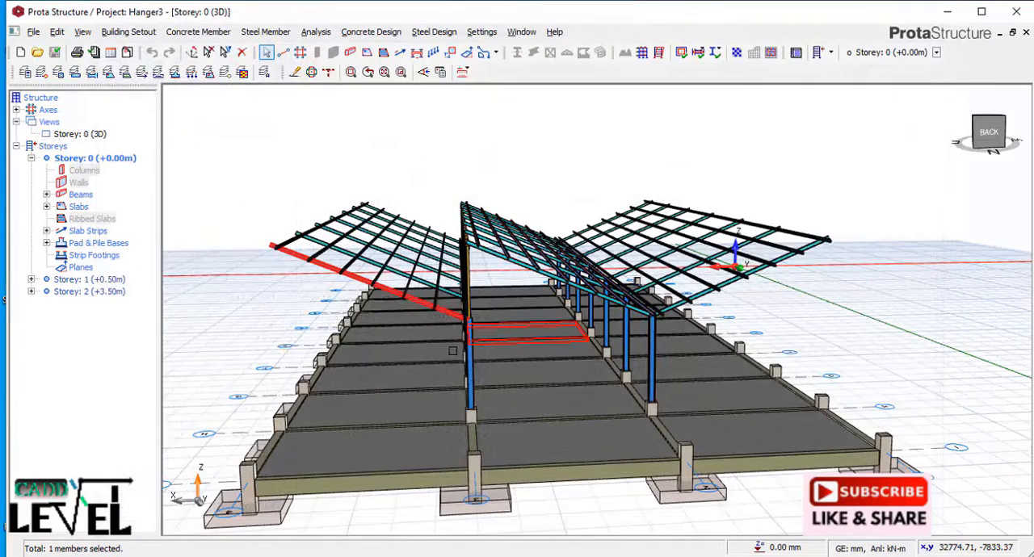
Load the hangar model into ProtaSteel and close the import log.
{"action": "scroll", "coordinate": [477, 332], "scroll_direction": "up", "scroll_amount": 1}
{"action": "scroll", "coordinate": [751, 370], "scroll_direction": "up", "scroll_amount": 1}
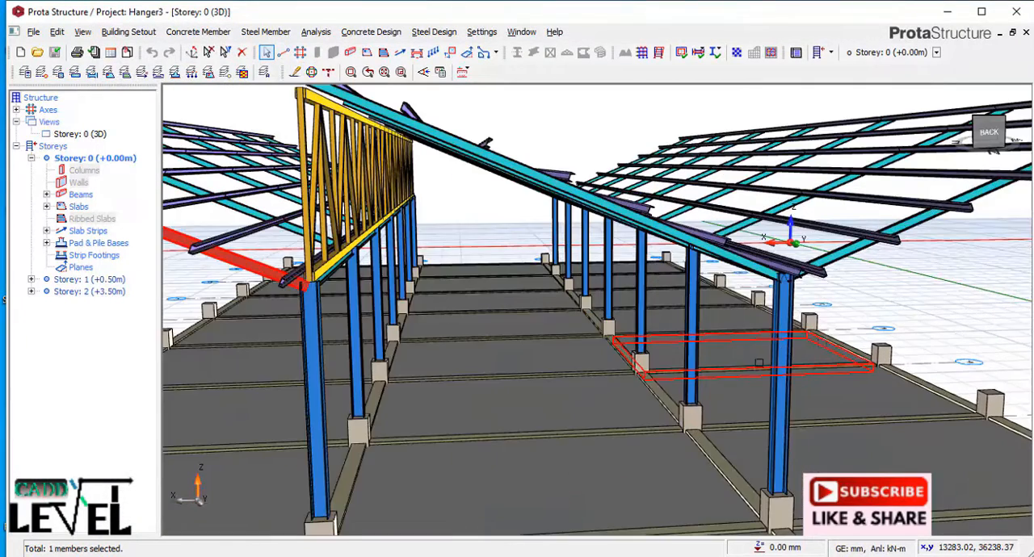
{"action": "scroll", "coordinate": [750, 372], "scroll_direction": "down", "scroll_amount": 2}
{"action": "scroll", "coordinate": [747, 391], "scroll_direction": "down", "scroll_amount": 1}
{"action": "scroll", "coordinate": [512, 372], "scroll_direction": "down", "scroll_amount": 1}
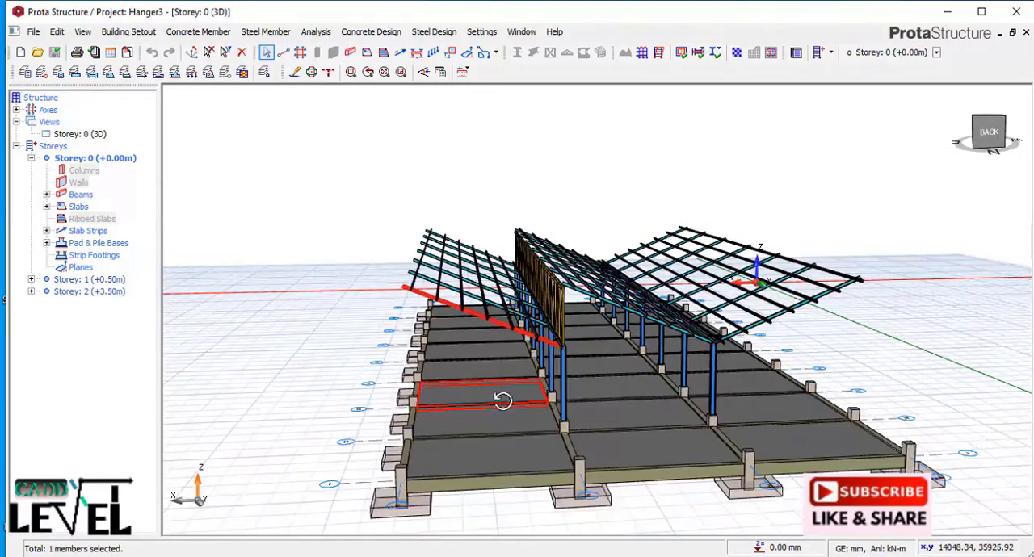
{"action": "middle_click_drag", "start_coordinate": [503, 402], "coordinate": [536, 387]}
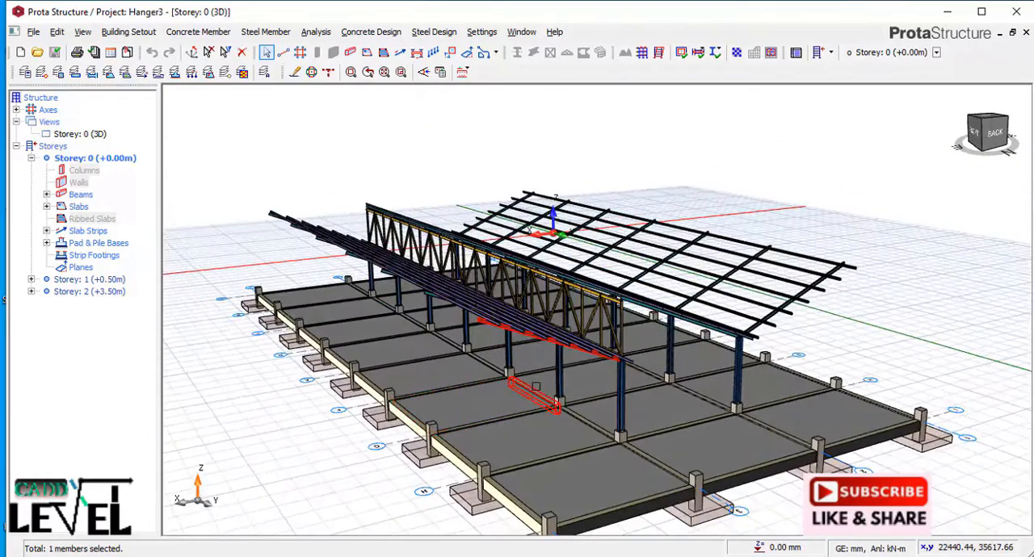
{"action": "left_click", "coordinate": [432, 32]}
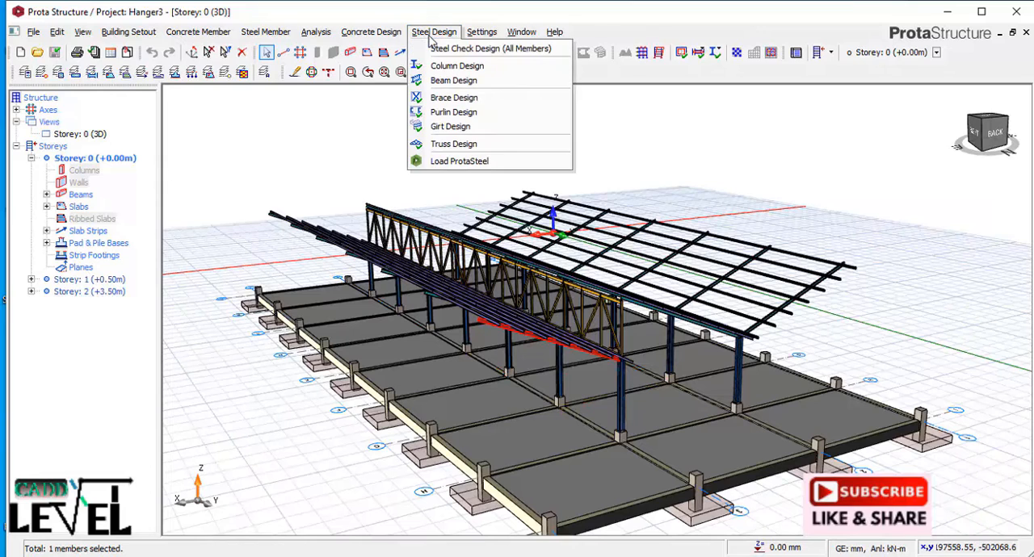
{"action": "left_click", "coordinate": [459, 161]}
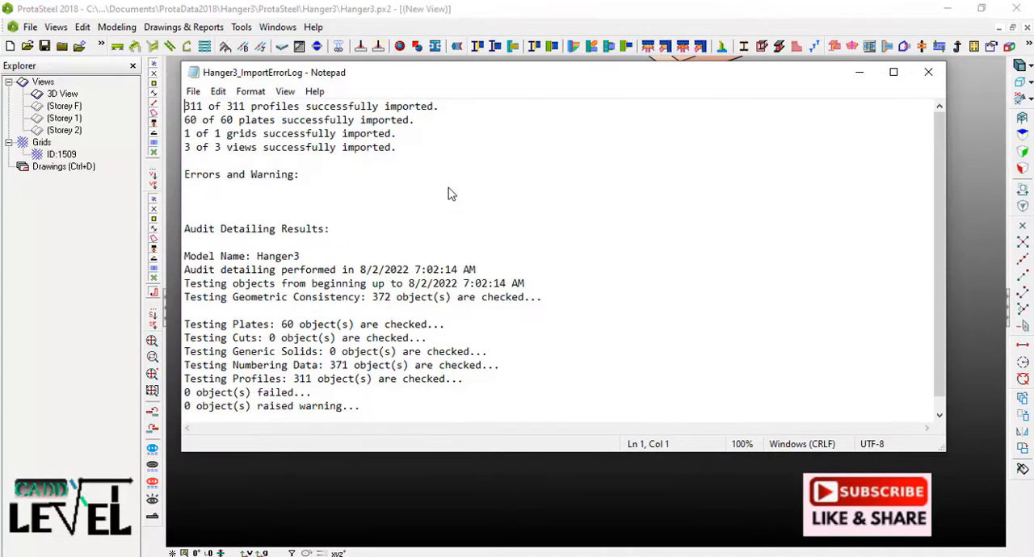
{"action": "left_click", "coordinate": [929, 72]}
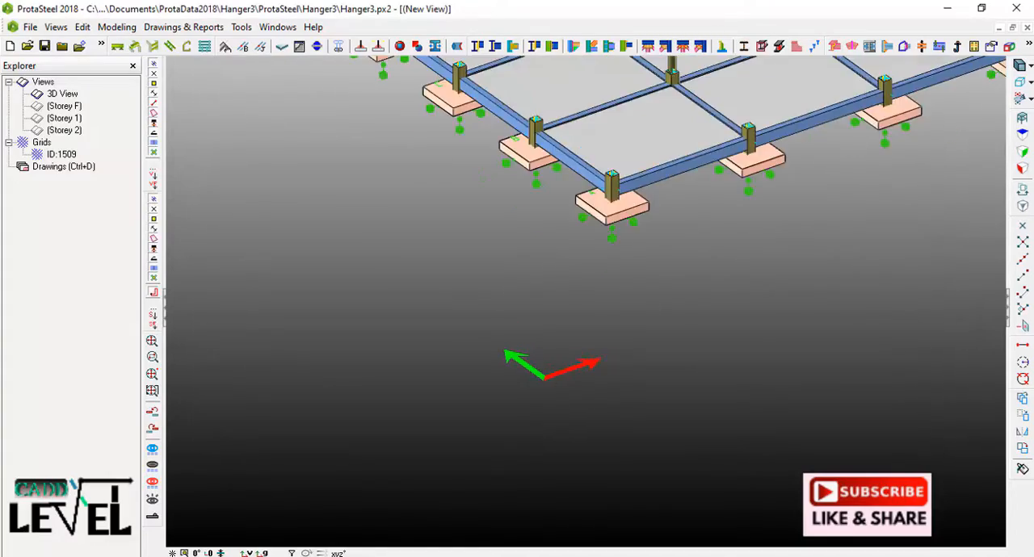
Examine the imported model in ProtaSteel, looking closely at the roof members meeting the corner steel column.
{"action": "scroll", "coordinate": [583, 348], "scroll_direction": "down", "scroll_amount": 5}
{"action": "scroll", "coordinate": [596, 263], "scroll_direction": "up", "scroll_amount": 8}
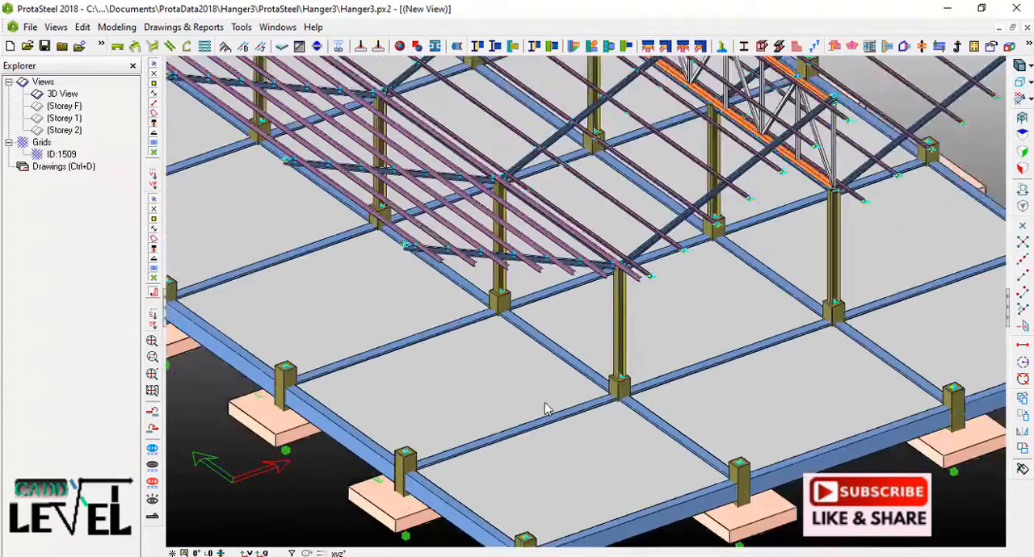
{"action": "scroll", "coordinate": [635, 363], "scroll_direction": "down", "scroll_amount": 2}
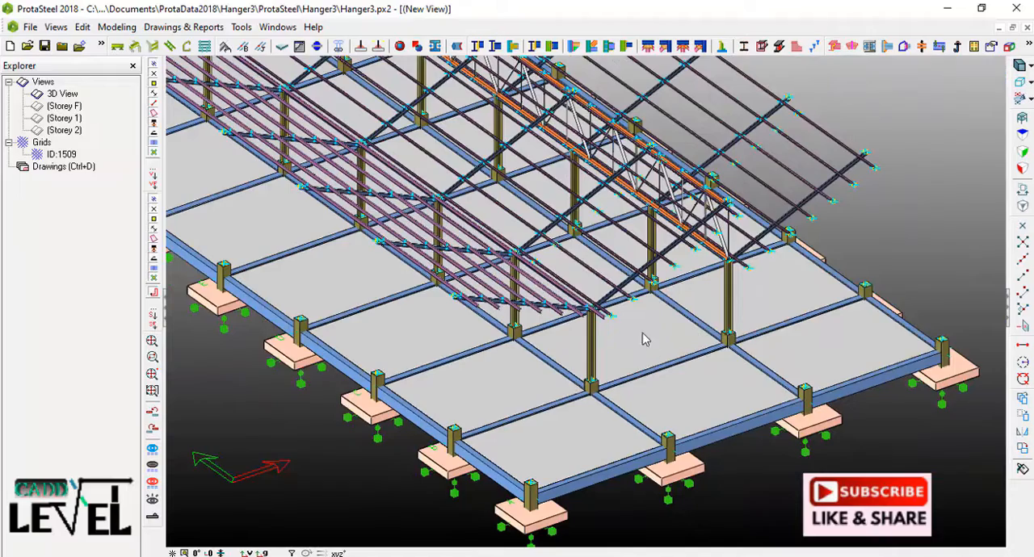
{"action": "scroll", "coordinate": [630, 327], "scroll_direction": "up", "scroll_amount": 2}
{"action": "scroll", "coordinate": [598, 343], "scroll_direction": "up", "scroll_amount": 3}
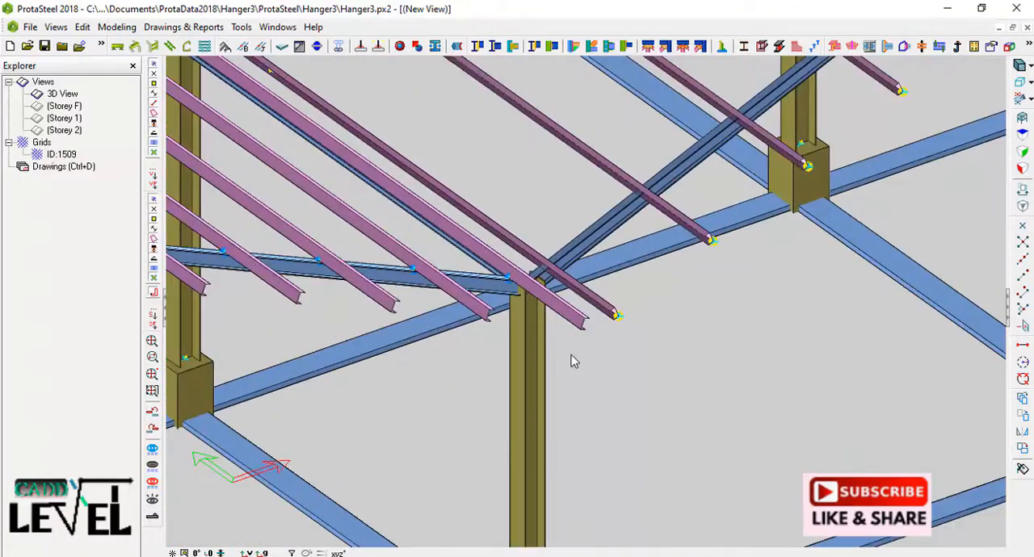
{"action": "scroll", "coordinate": [571, 361], "scroll_direction": "down", "scroll_amount": 6}
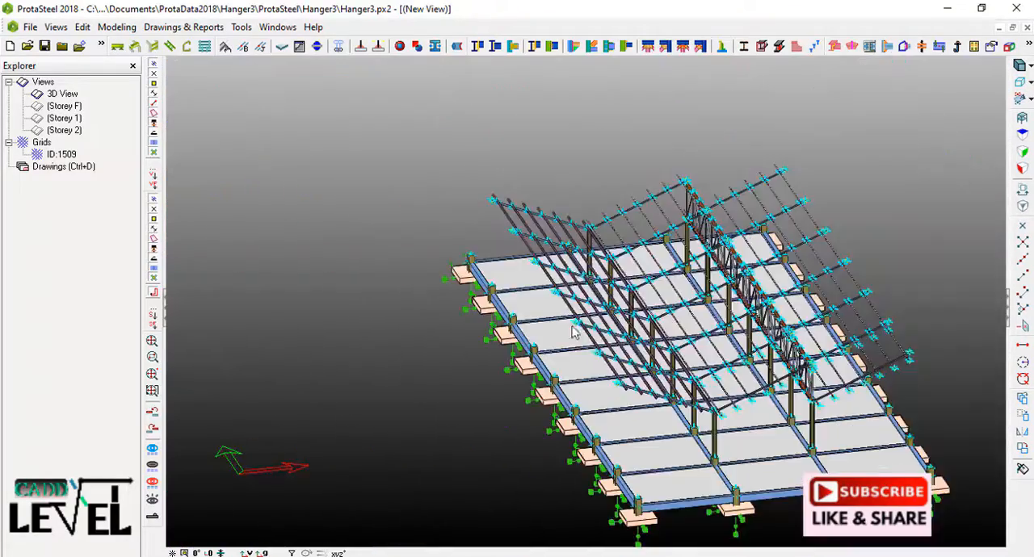
Examine the purlins crossing the end rafters and the junction of rafters and purlins at the top of the end steel column.
{"action": "scroll", "coordinate": [572, 331], "scroll_direction": "up", "scroll_amount": 5}
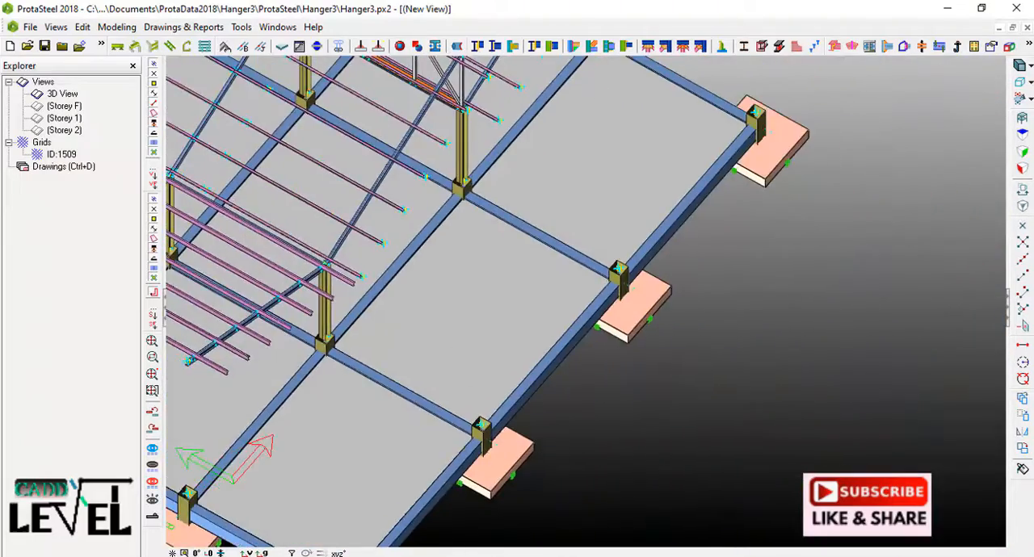
{"action": "scroll", "coordinate": [716, 347], "scroll_direction": "down", "scroll_amount": 5}
{"action": "scroll", "coordinate": [418, 192], "scroll_direction": "up", "scroll_amount": 6}
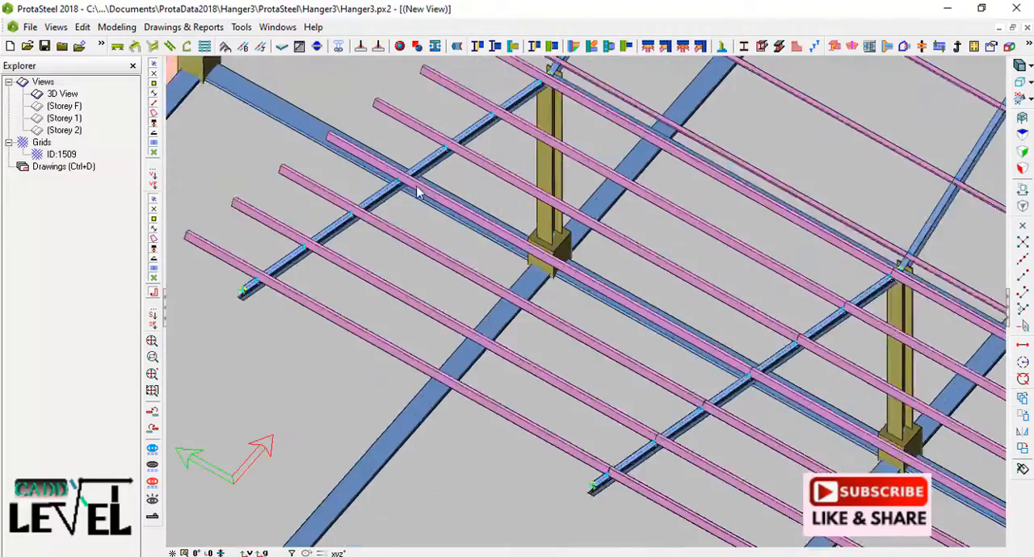
{"action": "scroll", "coordinate": [404, 177], "scroll_direction": "up", "scroll_amount": 2}
{"action": "scroll", "coordinate": [454, 200], "scroll_direction": "down", "scroll_amount": 1}
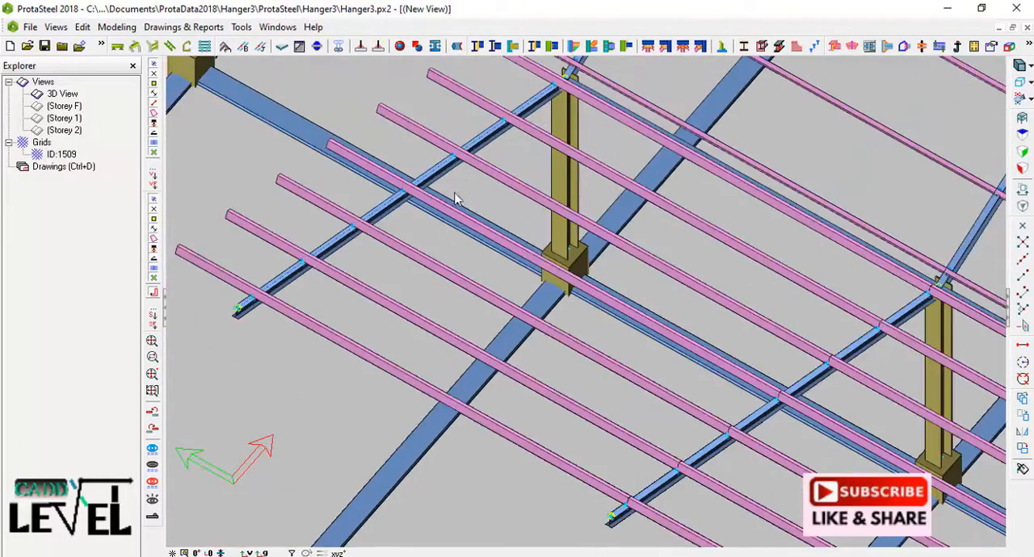
{"action": "left_click", "coordinate": [555, 125]}
{"action": "middle_click_drag", "start_coordinate": [545, 128], "coordinate": [608, 174]}
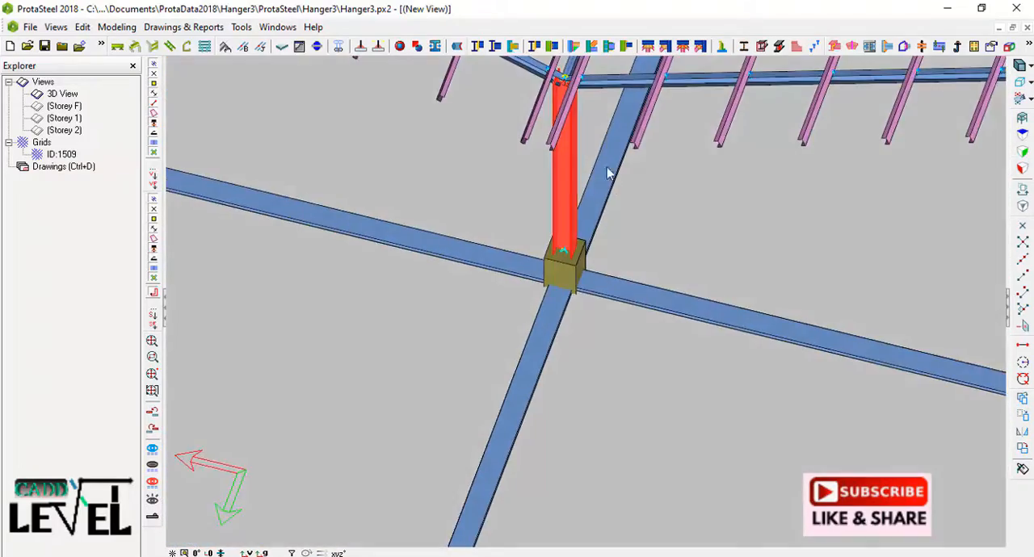
{"action": "scroll", "coordinate": [607, 174], "scroll_direction": "down", "scroll_amount": 4}
{"action": "scroll", "coordinate": [614, 209], "scroll_direction": "up", "scroll_amount": 8}
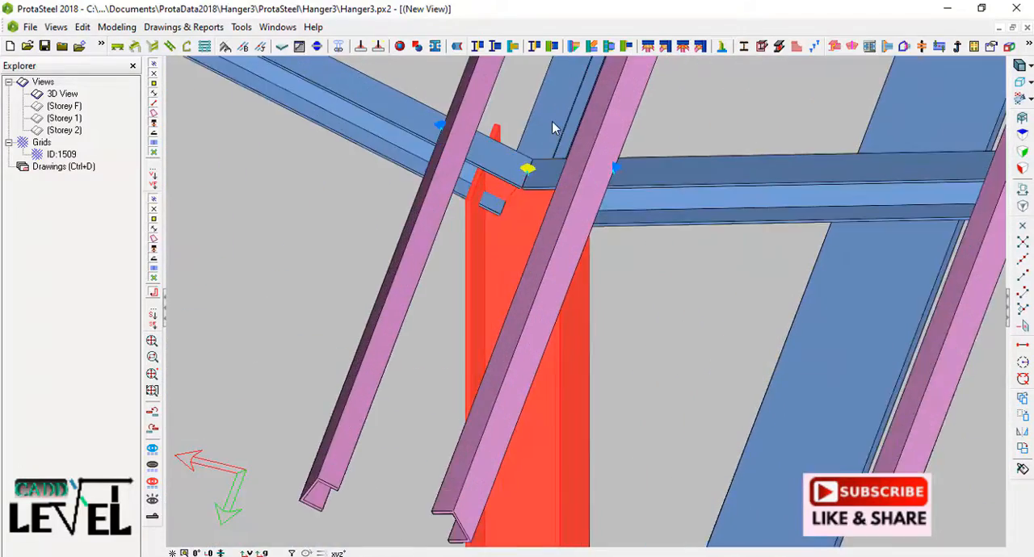
{"action": "scroll", "coordinate": [554, 128], "scroll_direction": "down", "scroll_amount": 1}
{"action": "scroll", "coordinate": [554, 217], "scroll_direction": "down", "scroll_amount": 3}
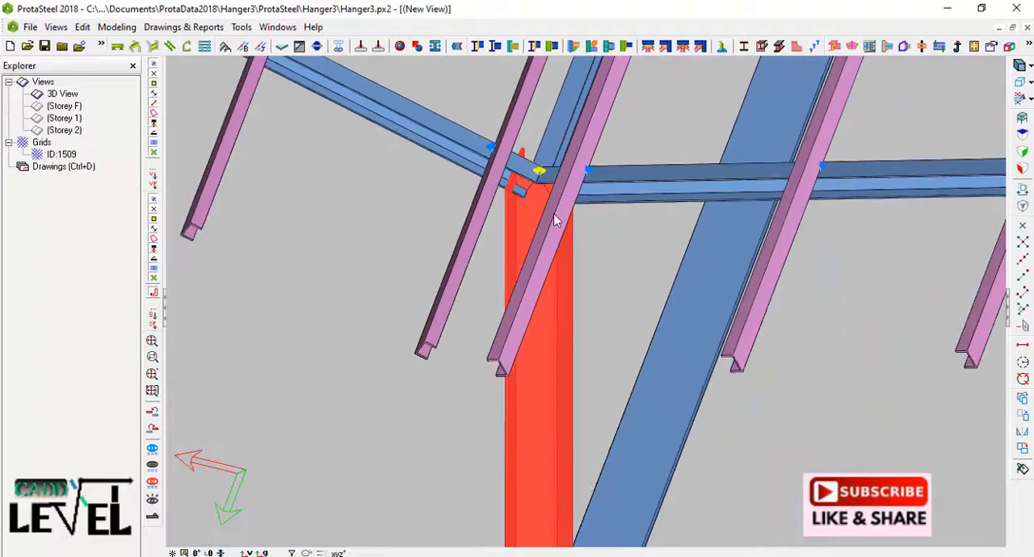
{"action": "scroll", "coordinate": [540, 237], "scroll_direction": "up", "scroll_amount": 3}
{"action": "scroll", "coordinate": [541, 237], "scroll_direction": "down", "scroll_amount": 4}
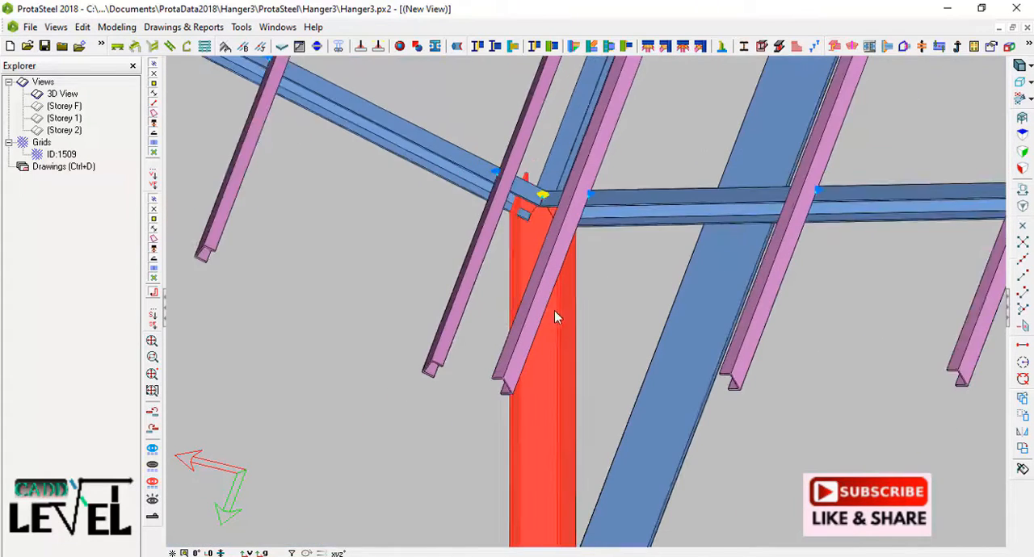
{"action": "scroll", "coordinate": [581, 324], "scroll_direction": "up", "scroll_amount": 3}
{"action": "scroll", "coordinate": [580, 324], "scroll_direction": "up", "scroll_amount": 1}
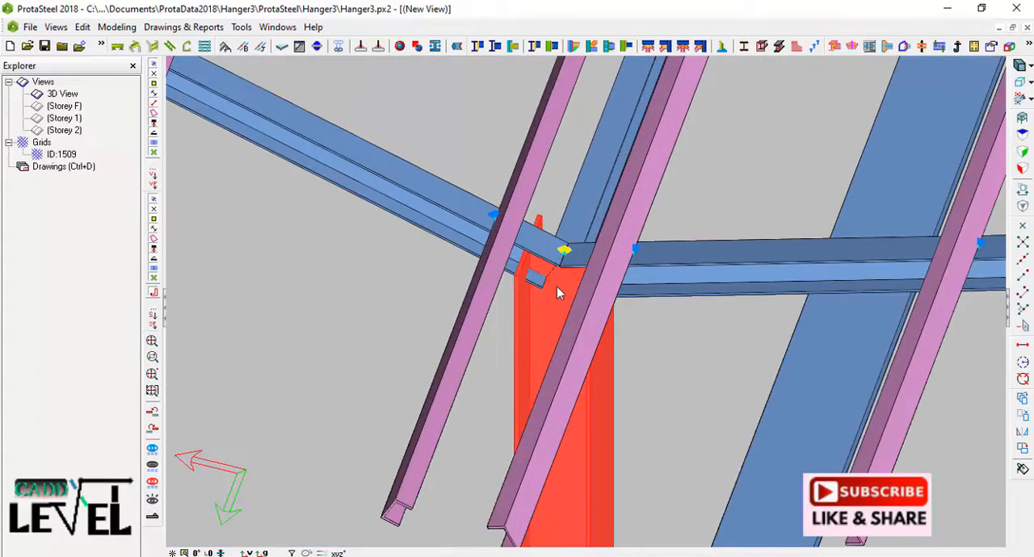
{"action": "scroll", "coordinate": [424, 316], "scroll_direction": "down", "scroll_amount": 2}
{"action": "scroll", "coordinate": [498, 284], "scroll_direction": "up", "scroll_amount": 4}
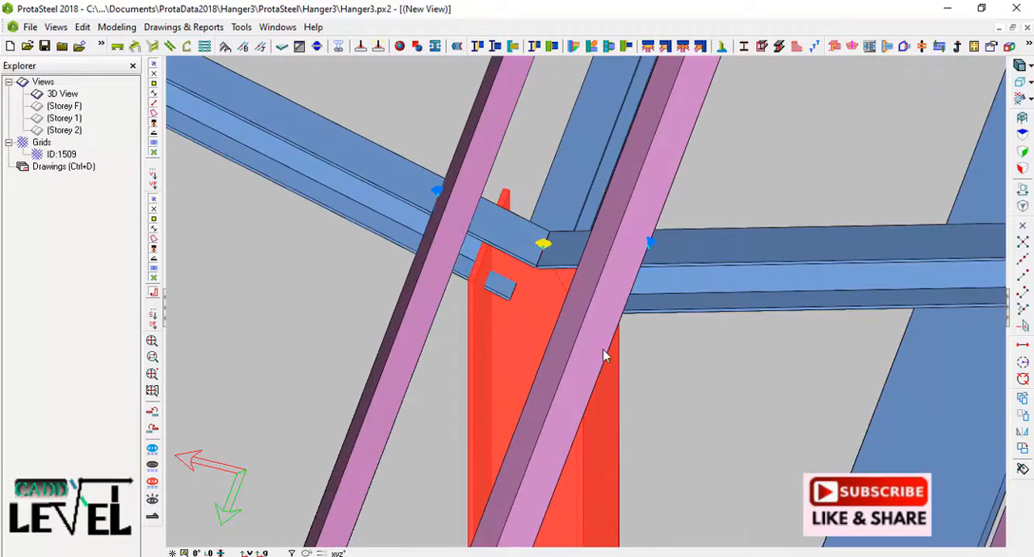
{"action": "scroll", "coordinate": [498, 283], "scroll_direction": "down", "scroll_amount": 2}
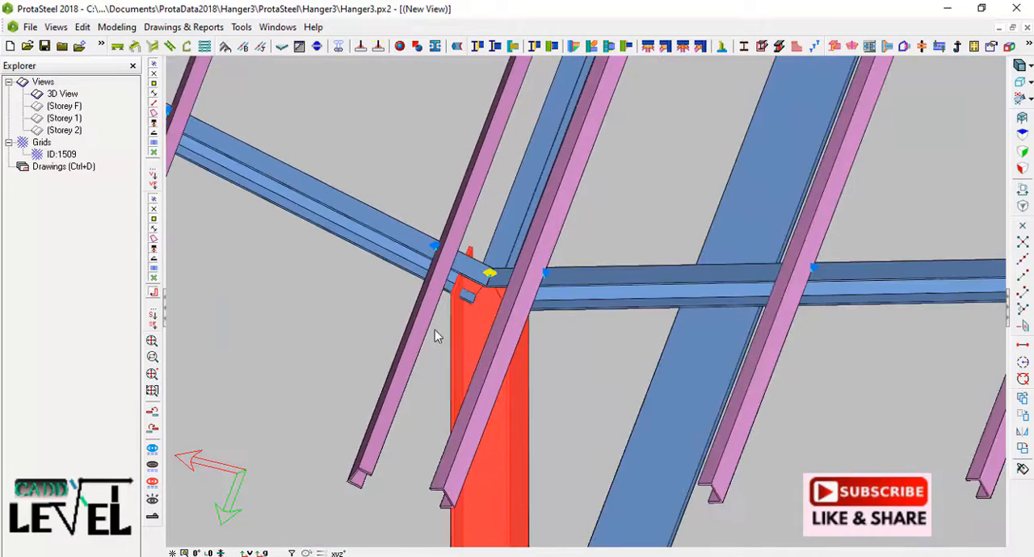
{"action": "scroll", "coordinate": [521, 284], "scroll_direction": "up", "scroll_amount": 2}
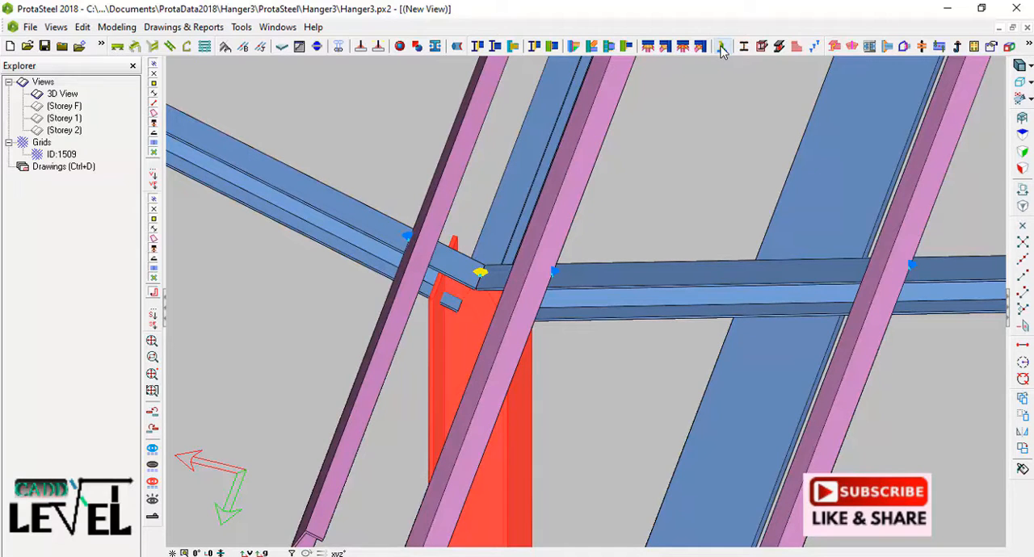
Set up a Purlin/Girt connection with the Angle Type support and accept its properties.
{"action": "left_click", "coordinate": [722, 47]}
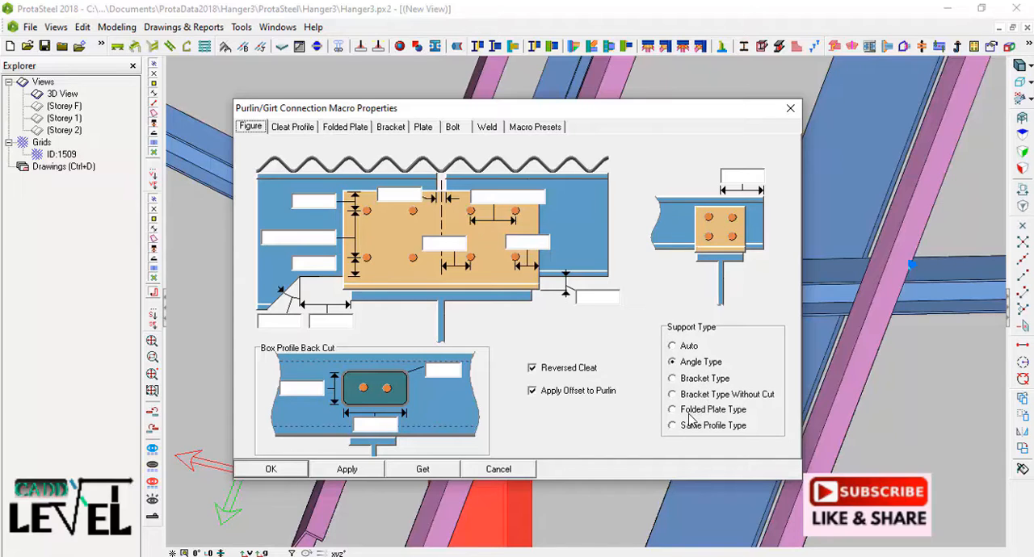
{"action": "left_click", "coordinate": [680, 365]}
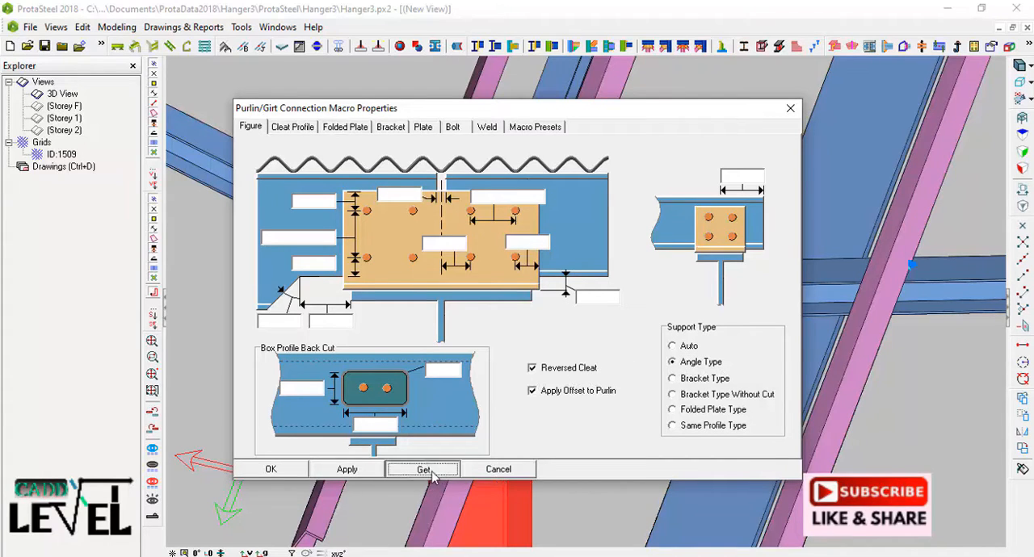
{"action": "left_click", "coordinate": [271, 469]}
Apply the purlin connection between the truss-side end rafter and the purlin nearest the column head.
{"action": "scroll", "coordinate": [534, 378], "scroll_direction": "up", "scroll_amount": 3}
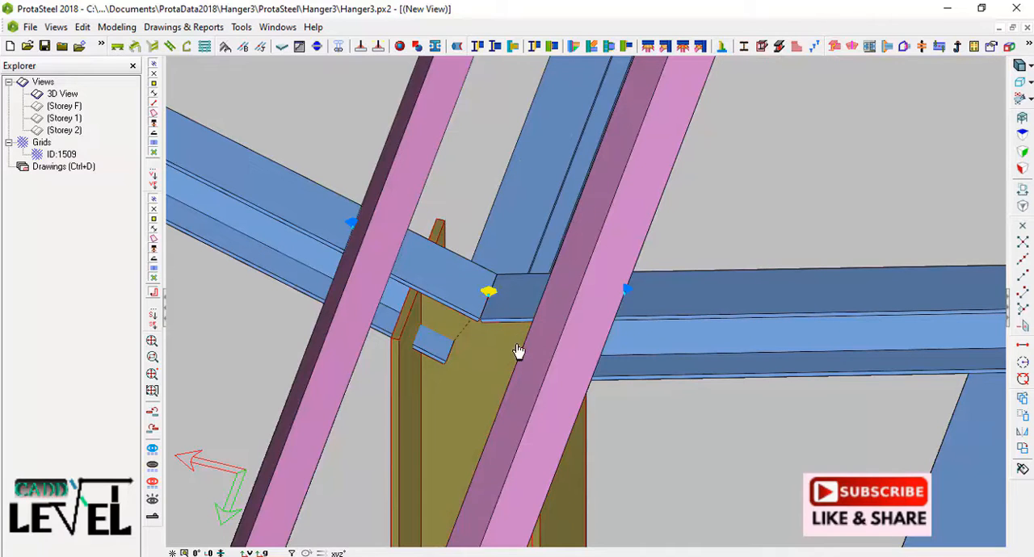
{"action": "scroll", "coordinate": [577, 461], "scroll_direction": "down", "scroll_amount": 3}
{"action": "scroll", "coordinate": [509, 315], "scroll_direction": "up", "scroll_amount": 3}
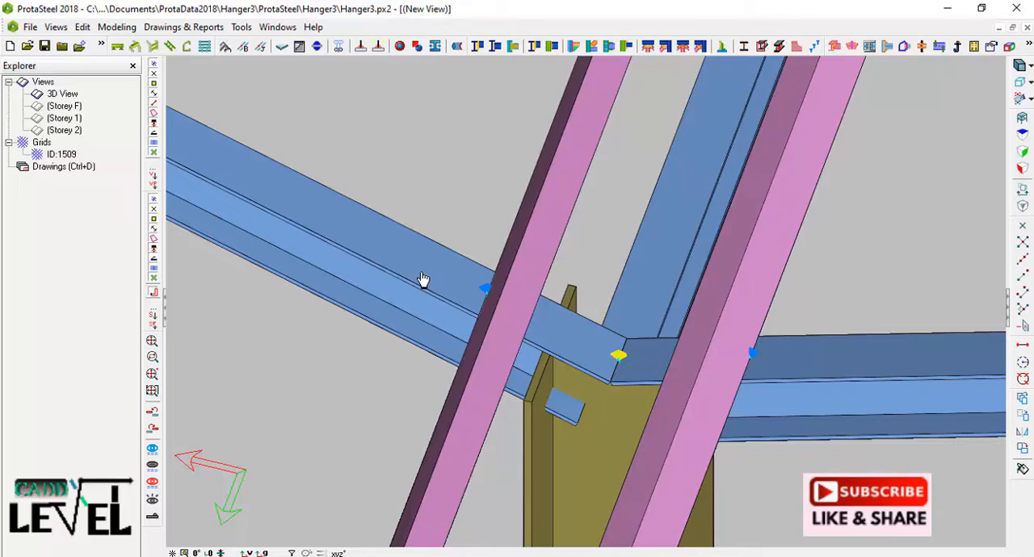
{"action": "left_click", "coordinate": [418, 297]}
{"action": "left_click", "coordinate": [511, 316]}
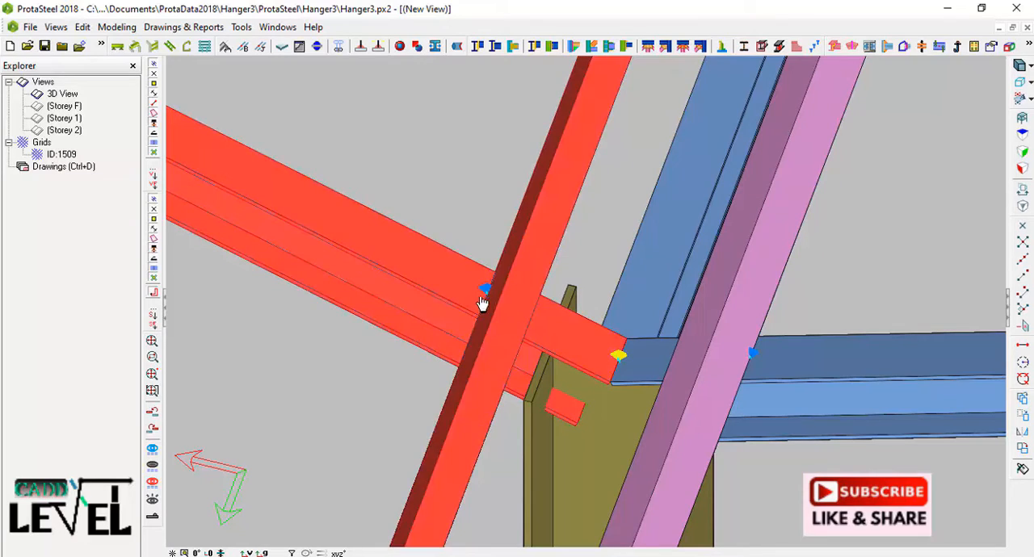
{"action": "middle_click", "coordinate": [489, 243]}
{"action": "middle_click", "coordinate": [490, 243]}
Apply the same purlin connection between the outer overhanging end rafter and its first purlin beside the column head.
{"action": "scroll", "coordinate": [498, 426], "scroll_direction": "up", "scroll_amount": 3}
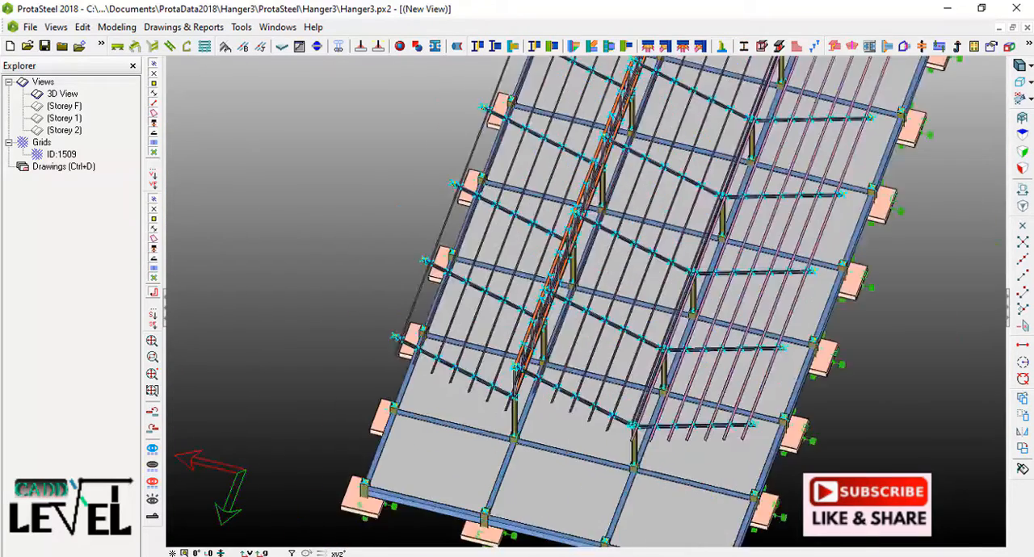
{"action": "scroll", "coordinate": [508, 408], "scroll_direction": "up", "scroll_amount": 5}
{"action": "scroll", "coordinate": [522, 374], "scroll_direction": "down", "scroll_amount": 2}
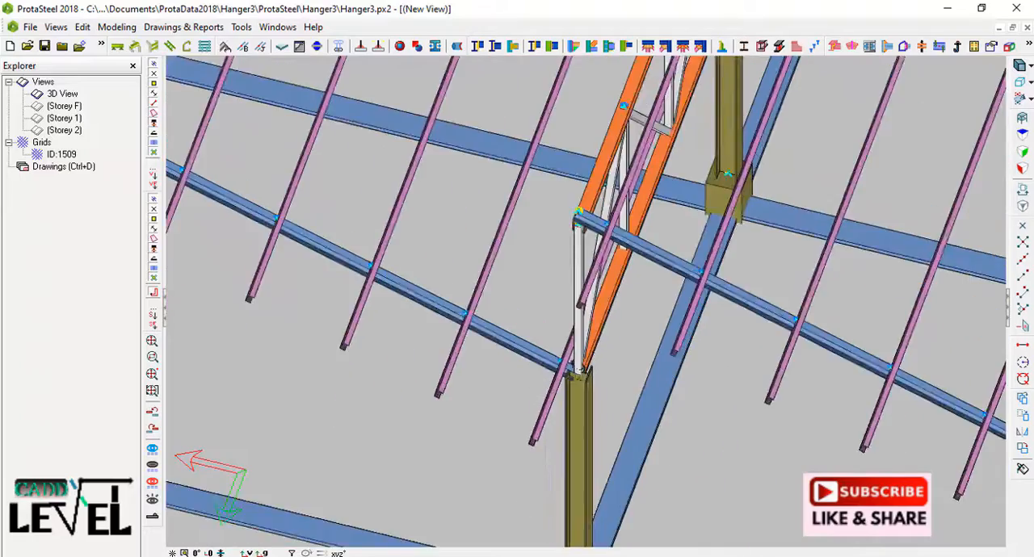
{"action": "scroll", "coordinate": [552, 410], "scroll_direction": "down", "scroll_amount": 4}
{"action": "scroll", "coordinate": [739, 416], "scroll_direction": "down", "scroll_amount": 2}
{"action": "scroll", "coordinate": [772, 475], "scroll_direction": "up", "scroll_amount": 3}
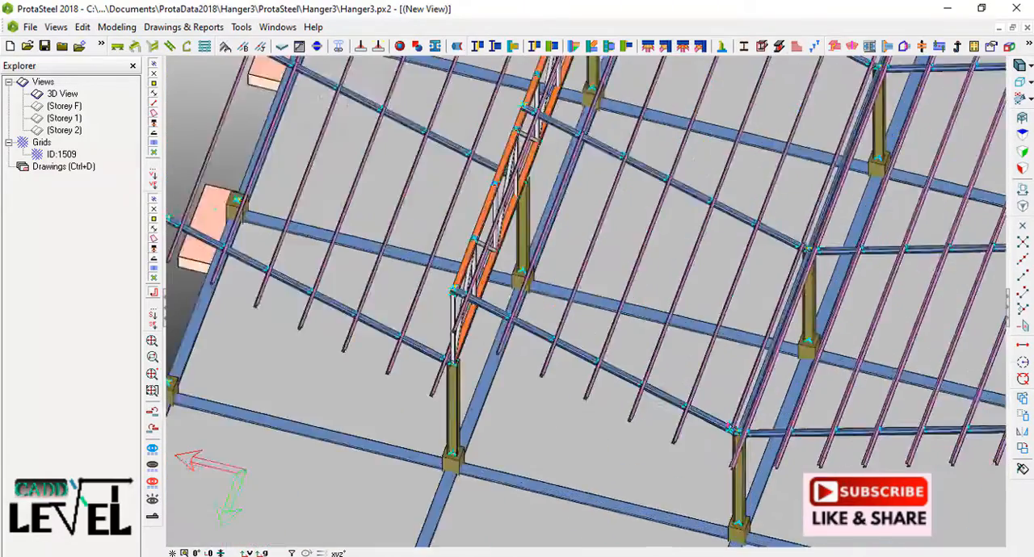
{"action": "scroll", "coordinate": [731, 428], "scroll_direction": "up", "scroll_amount": 5}
{"action": "scroll", "coordinate": [589, 331], "scroll_direction": "up", "scroll_amount": 1}
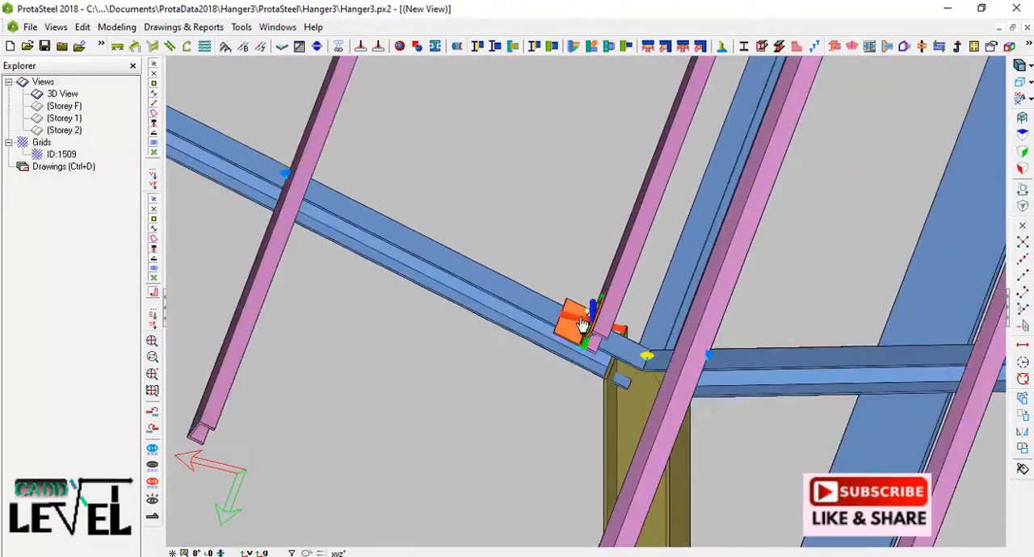
{"action": "scroll", "coordinate": [586, 327], "scroll_direction": "down", "scroll_amount": 3}
{"action": "scroll", "coordinate": [687, 363], "scroll_direction": "up", "scroll_amount": 3}
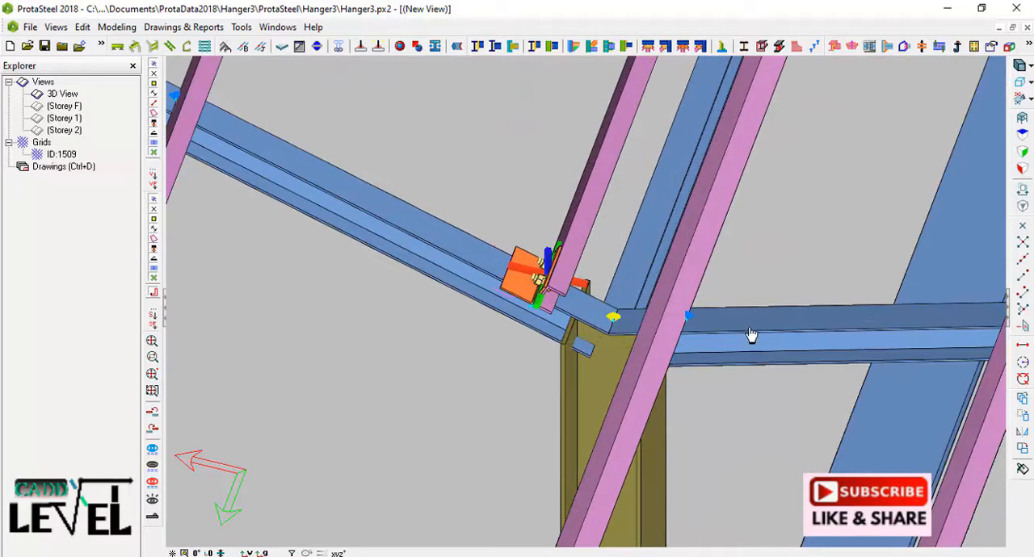
{"action": "left_click", "coordinate": [777, 330]}
{"action": "left_click", "coordinate": [691, 292]}
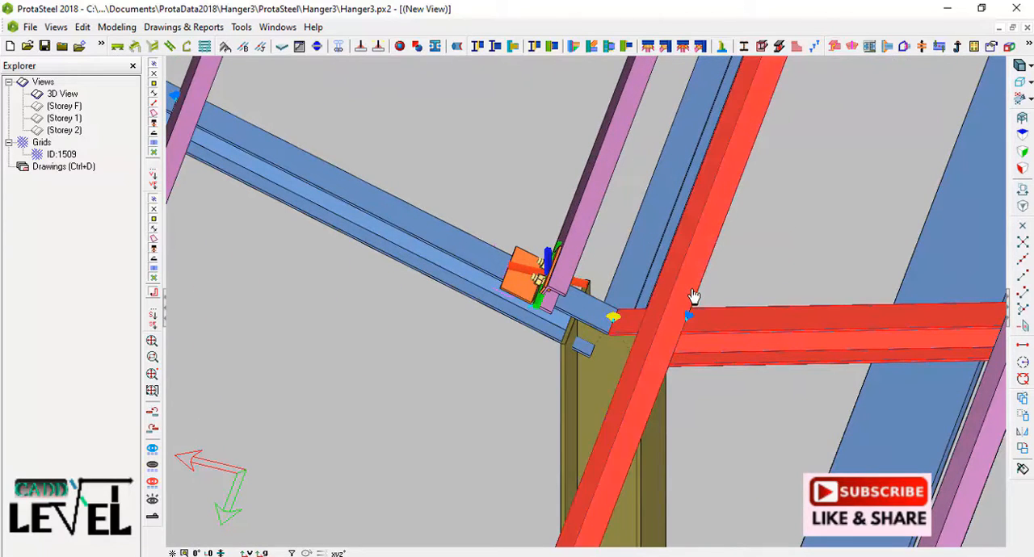
Connect the second and third purlins from the column to the truss-side end rafter with the same angle cleats.
{"action": "scroll", "coordinate": [693, 323], "scroll_direction": "up", "scroll_amount": 1}
{"action": "scroll", "coordinate": [614, 373], "scroll_direction": "down", "scroll_amount": 4}
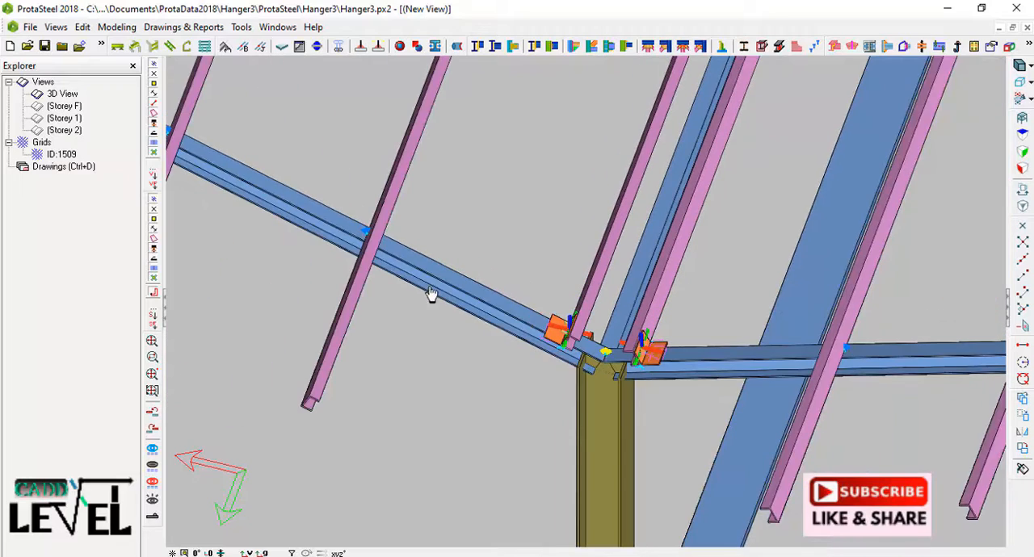
{"action": "left_click", "coordinate": [394, 238]}
{"action": "left_click", "coordinate": [378, 230]}
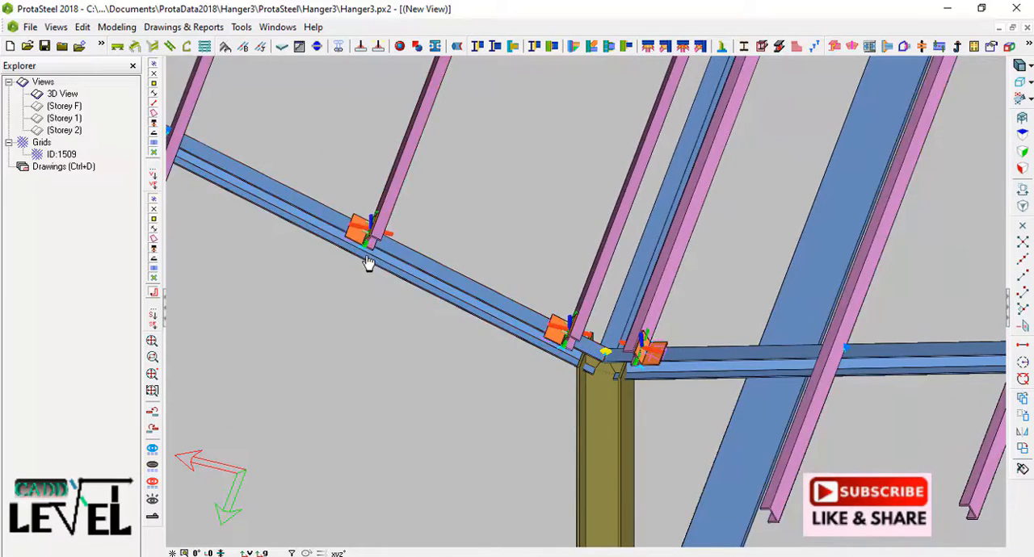
{"action": "scroll", "coordinate": [364, 242], "scroll_direction": "up", "scroll_amount": 3}
{"action": "scroll", "coordinate": [388, 259], "scroll_direction": "down", "scroll_amount": 5}
{"action": "scroll", "coordinate": [347, 269], "scroll_direction": "up", "scroll_amount": 2}
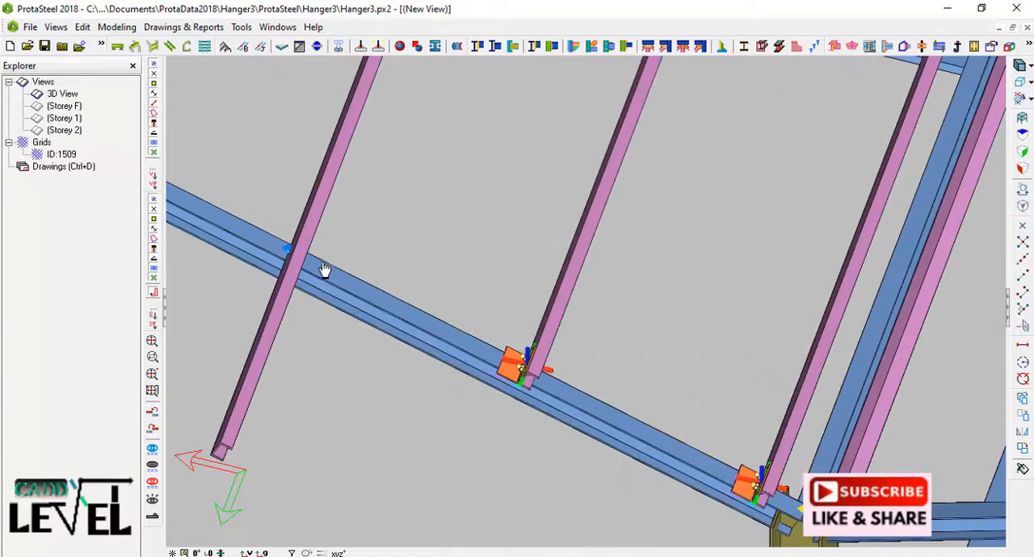
{"action": "left_click", "coordinate": [323, 270]}
{"action": "left_click", "coordinate": [305, 259]}
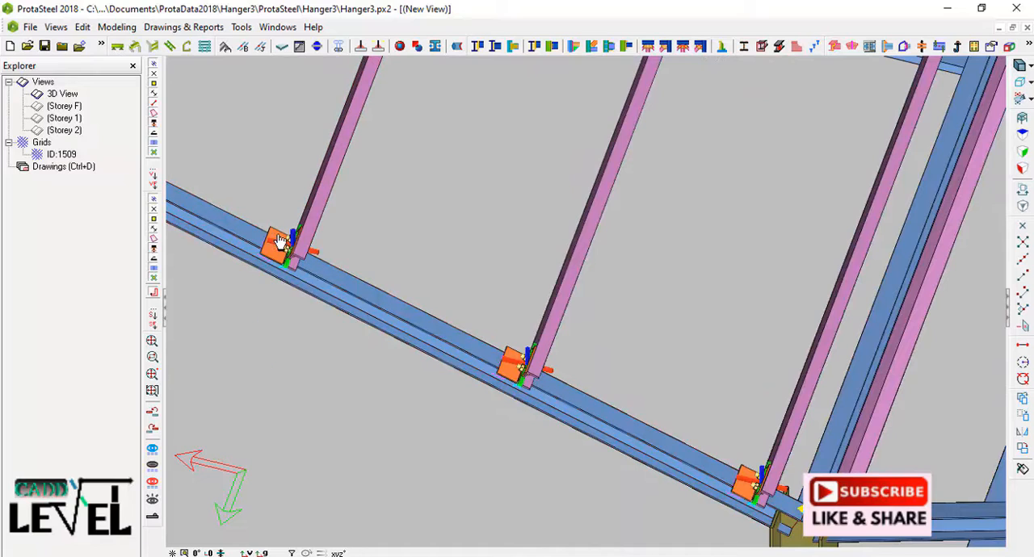
Connect the second purlin from the column to the outer overhanging end rafter with an angle cleat.
{"action": "scroll", "coordinate": [283, 234], "scroll_direction": "up", "scroll_amount": 1}
{"action": "scroll", "coordinate": [463, 224], "scroll_direction": "down", "scroll_amount": 4}
{"action": "scroll", "coordinate": [694, 310], "scroll_direction": "up", "scroll_amount": 3}
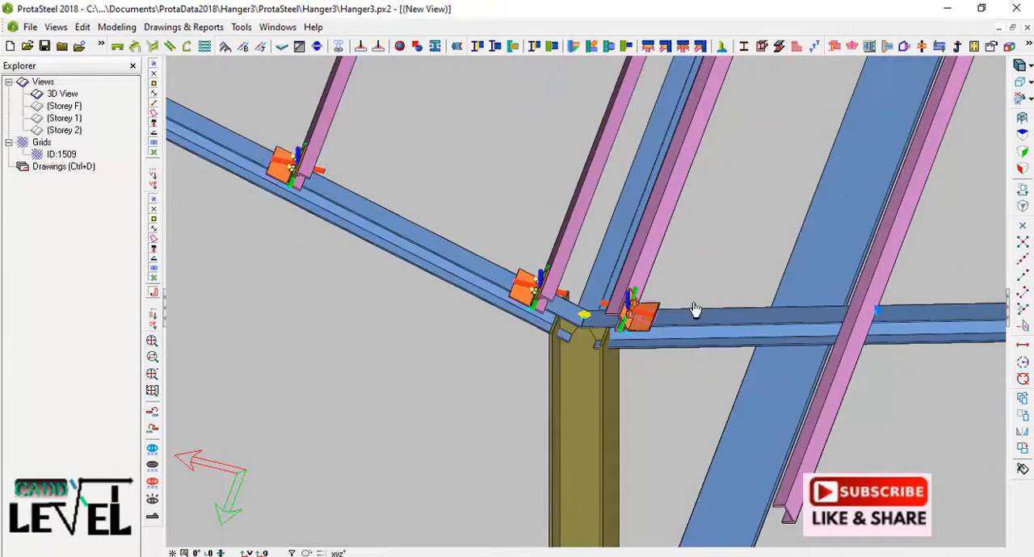
{"action": "scroll", "coordinate": [694, 310], "scroll_direction": "down", "scroll_amount": 1}
{"action": "left_click", "coordinate": [743, 320]}
{"action": "left_click", "coordinate": [763, 333]}
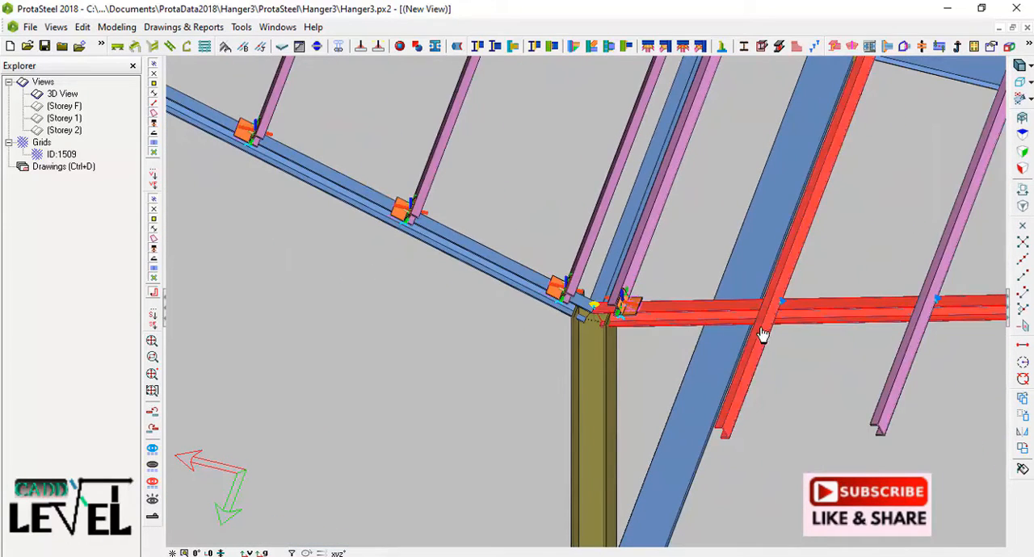
{"action": "scroll", "coordinate": [762, 331], "scroll_direction": "up", "scroll_amount": 4}
{"action": "scroll", "coordinate": [697, 354], "scroll_direction": "down", "scroll_amount": 5}
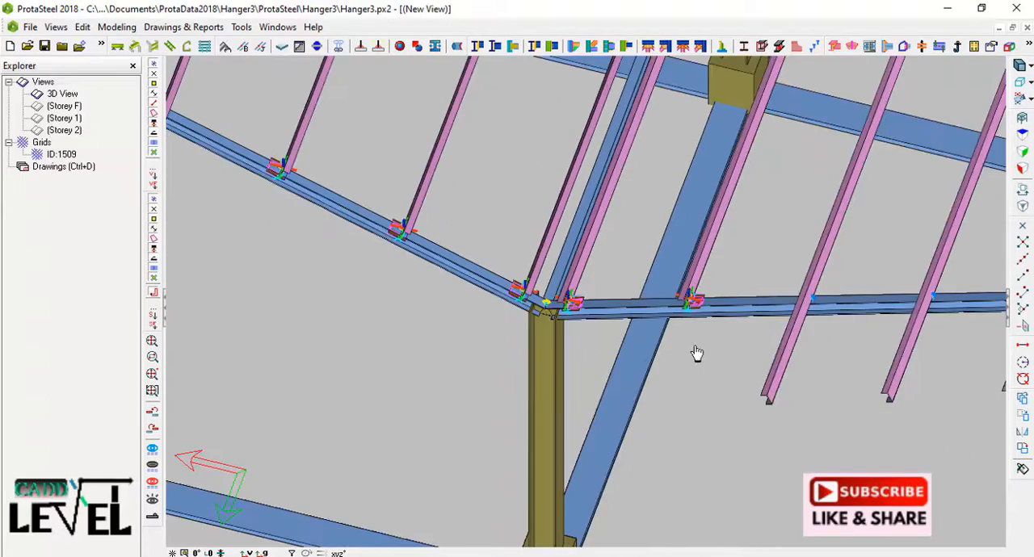
Connect the third and fourth purlins from the column to the outer overhanging end rafter with angle cleats.
{"action": "scroll", "coordinate": [696, 354], "scroll_direction": "up", "scroll_amount": 4}
{"action": "left_click", "coordinate": [748, 290]}
{"action": "left_click", "coordinate": [793, 341]}
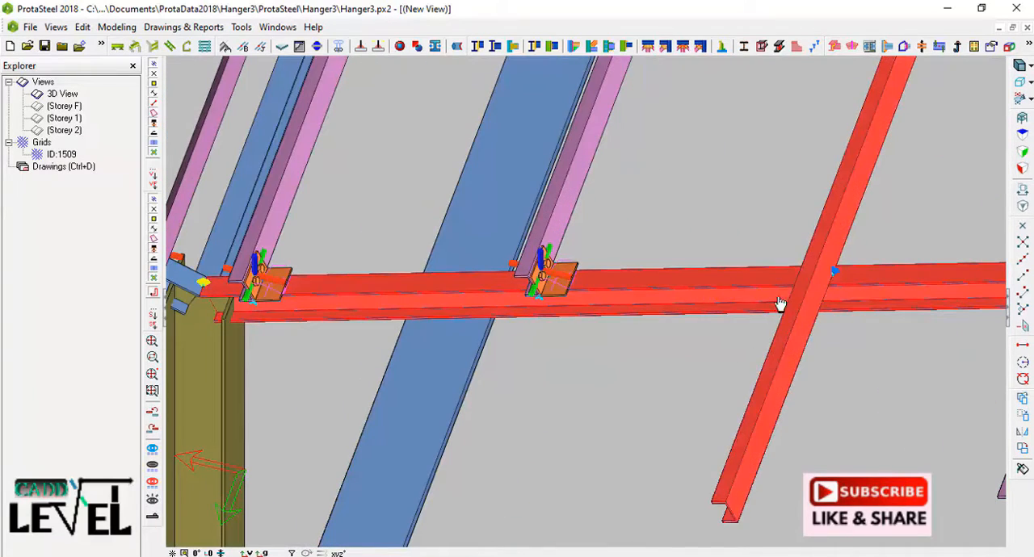
{"action": "scroll", "coordinate": [819, 308], "scroll_direction": "down", "scroll_amount": 4}
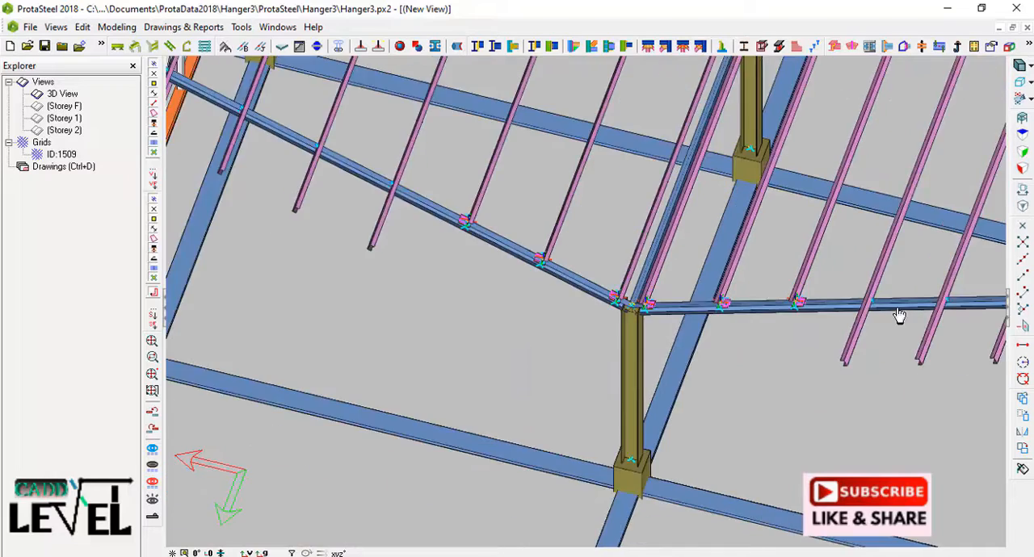
{"action": "scroll", "coordinate": [899, 315], "scroll_direction": "up", "scroll_amount": 4}
{"action": "left_click", "coordinate": [807, 305]}
{"action": "left_click", "coordinate": [853, 307]}
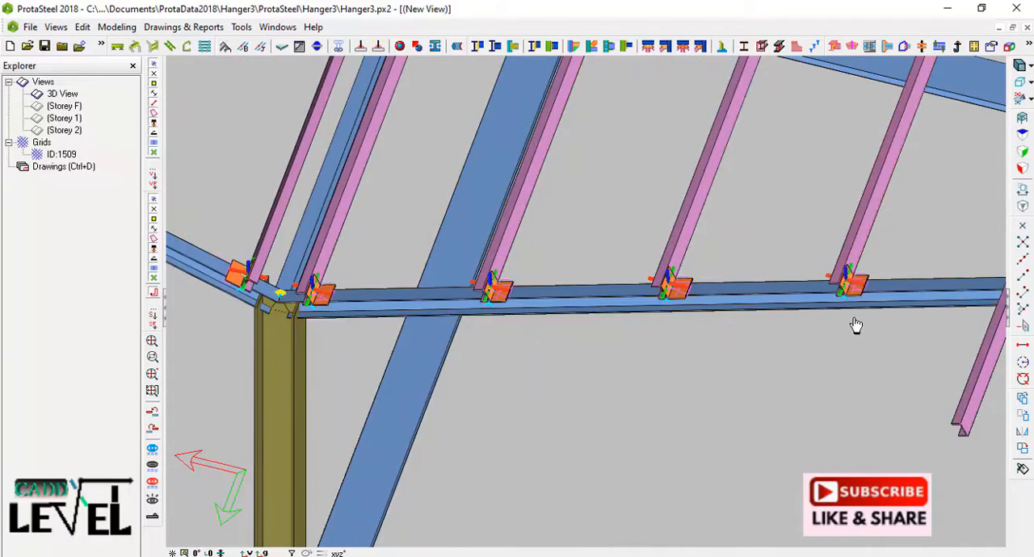
Inspect the bolted angle cleats on both rafters beside the column head and end the purlin connection command.
{"action": "scroll", "coordinate": [856, 325], "scroll_direction": "down", "scroll_amount": 3}
{"action": "scroll", "coordinate": [703, 353], "scroll_direction": "up", "scroll_amount": 6}
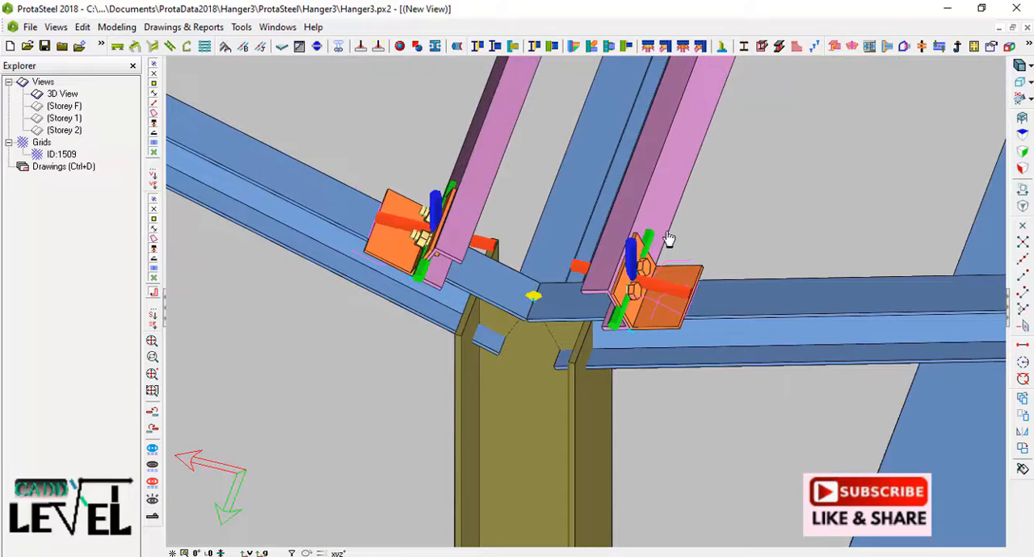
{"action": "scroll", "coordinate": [669, 239], "scroll_direction": "down", "scroll_amount": 2}
{"action": "scroll", "coordinate": [691, 250], "scroll_direction": "up", "scroll_amount": 1}
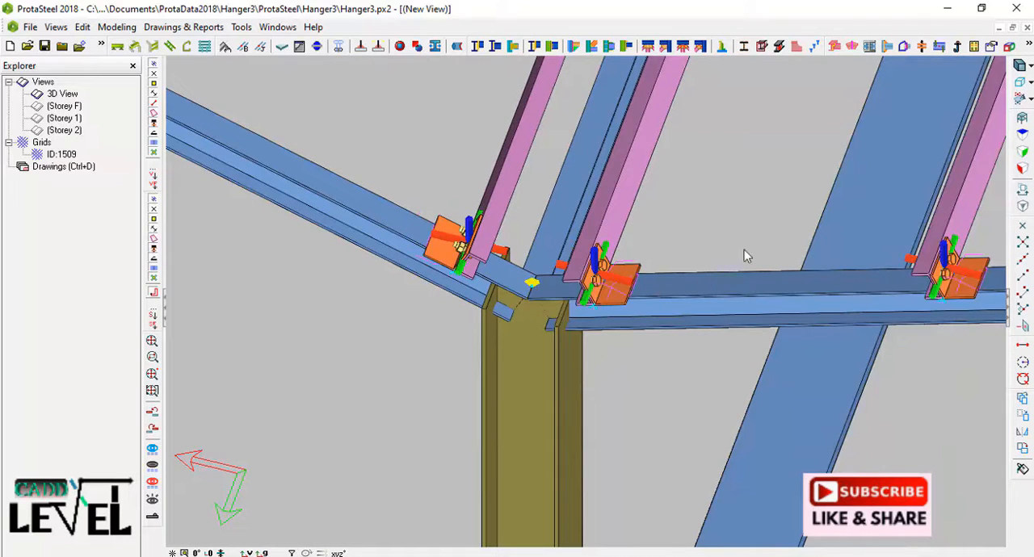
{"action": "scroll", "coordinate": [542, 339], "scroll_direction": "up", "scroll_amount": 2}
{"action": "scroll", "coordinate": [542, 339], "scroll_direction": "down", "scroll_amount": 1}
{"action": "scroll", "coordinate": [547, 347], "scroll_direction": "up", "scroll_amount": 1}
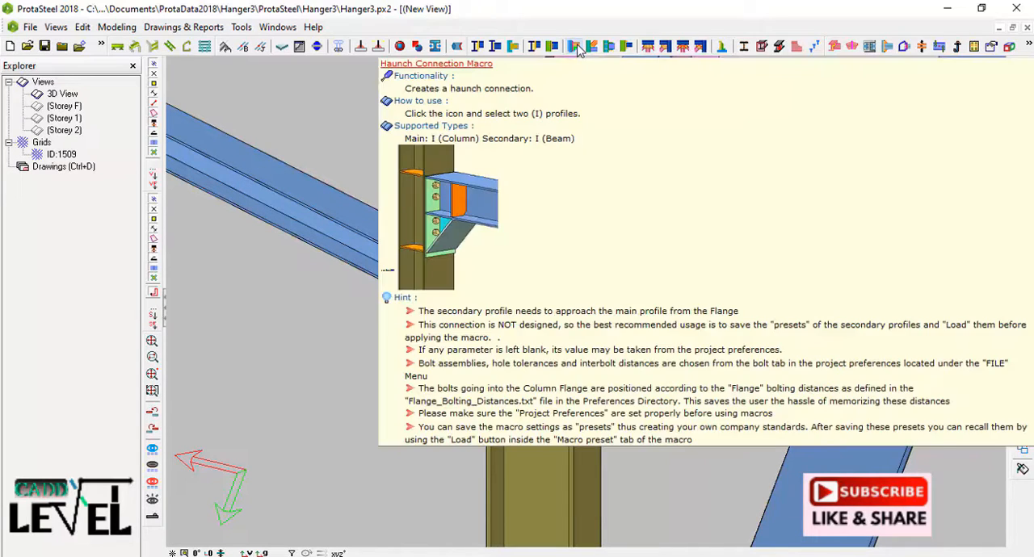
Connect the outer overhanging end rafter to the column head with a haunch connection.
{"action": "scroll", "coordinate": [597, 387], "scroll_direction": "up", "scroll_amount": 3}
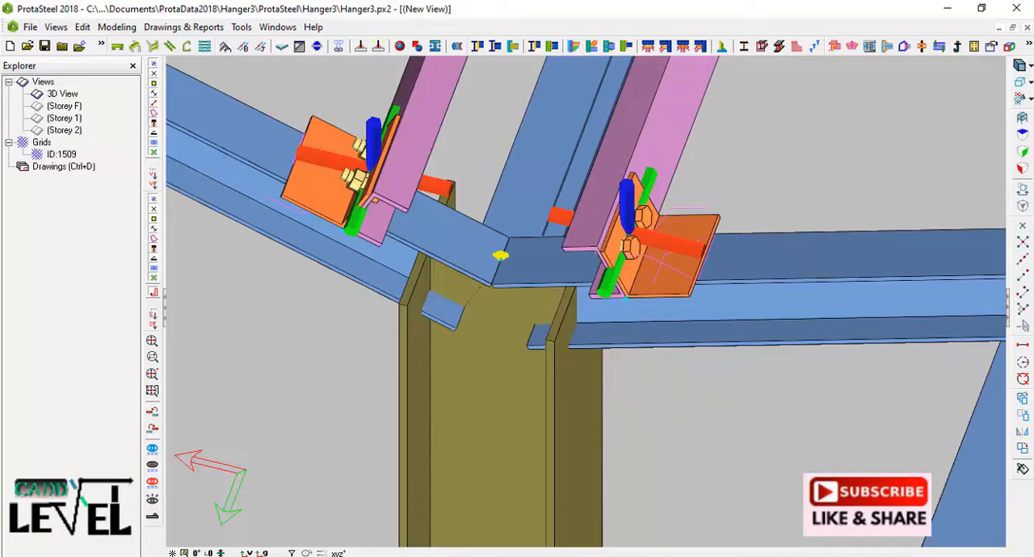
{"action": "scroll", "coordinate": [609, 428], "scroll_direction": "down", "scroll_amount": 2}
{"action": "left_click", "coordinate": [584, 387]}
{"action": "left_click", "coordinate": [739, 297]}
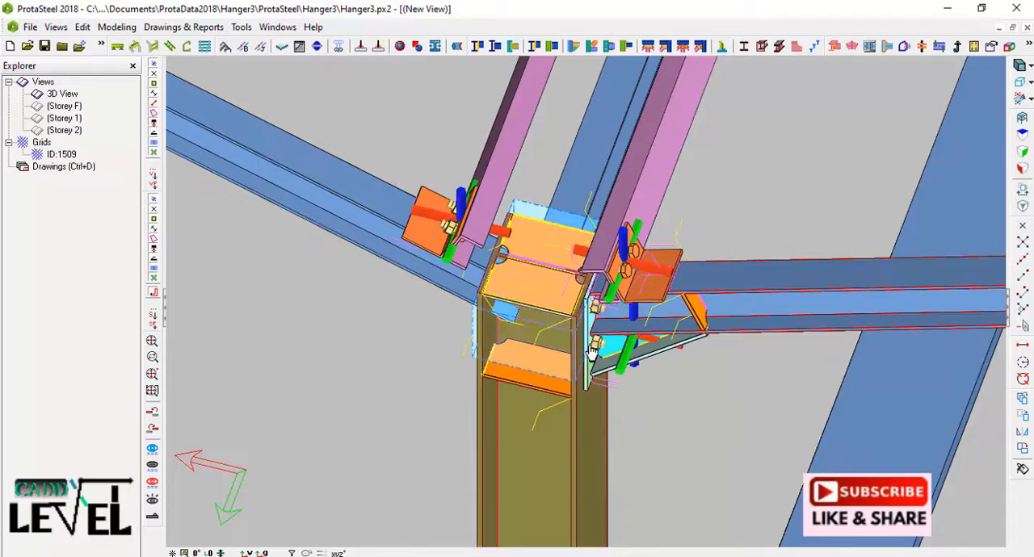
{"action": "scroll", "coordinate": [666, 333], "scroll_direction": "up", "scroll_amount": 3}
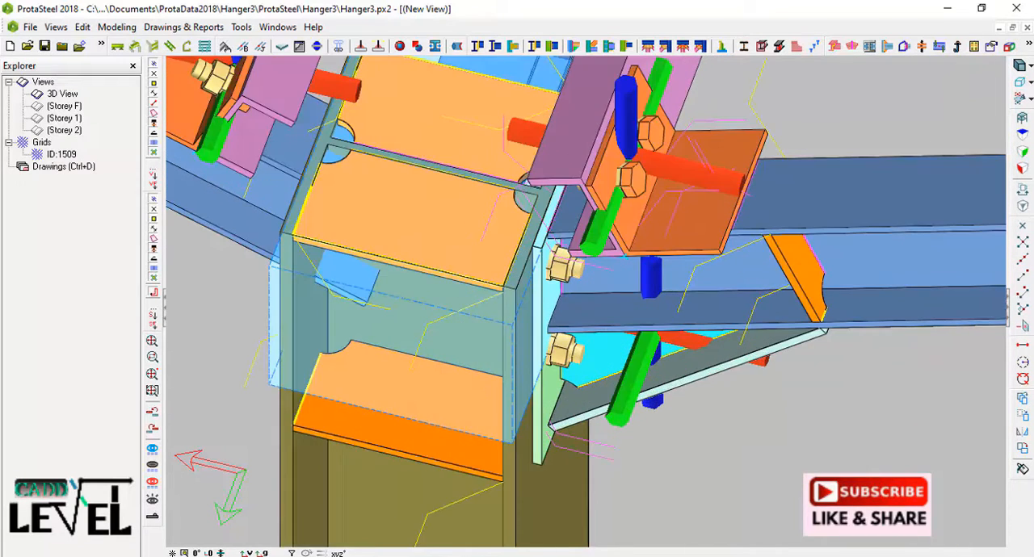
Add the same haunch connection between the column and the truss-side end rafter and end the command.
{"action": "scroll", "coordinate": [489, 464], "scroll_direction": "down", "scroll_amount": 3}
{"action": "left_click", "coordinate": [485, 426]}
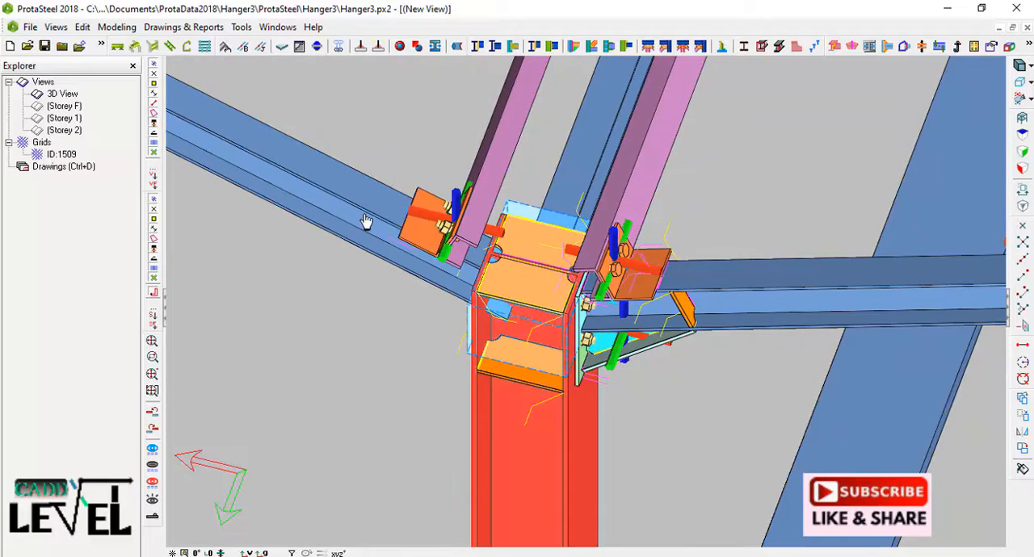
{"action": "left_click", "coordinate": [365, 222]}
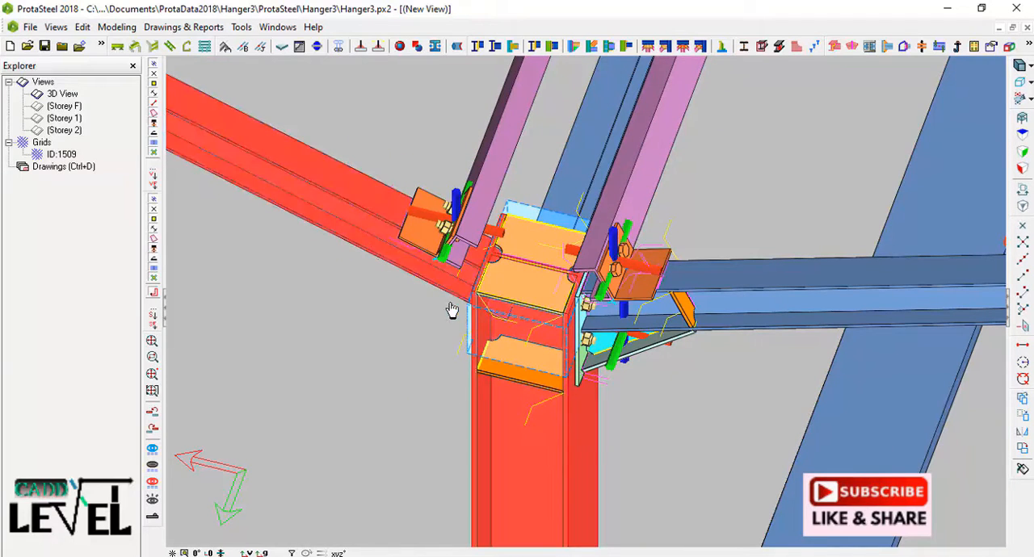
{"action": "right_click", "coordinate": [691, 217]}
{"action": "left_click", "coordinate": [737, 227]}
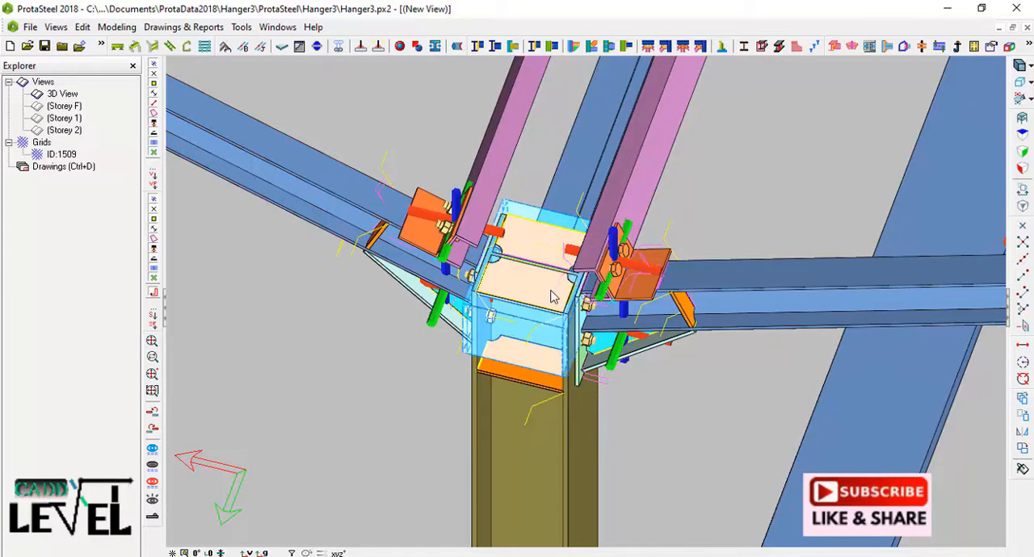
Turn off the visibility of the macro symbols at the column head connections.
{"action": "scroll", "coordinate": [551, 296], "scroll_direction": "down", "scroll_amount": 1}
{"action": "scroll", "coordinate": [530, 367], "scroll_direction": "up", "scroll_amount": 2}
{"action": "left_click", "coordinate": [519, 394]}
{"action": "middle_click_drag", "start_coordinate": [490, 353], "coordinate": [557, 355], "text": "ctrl"}
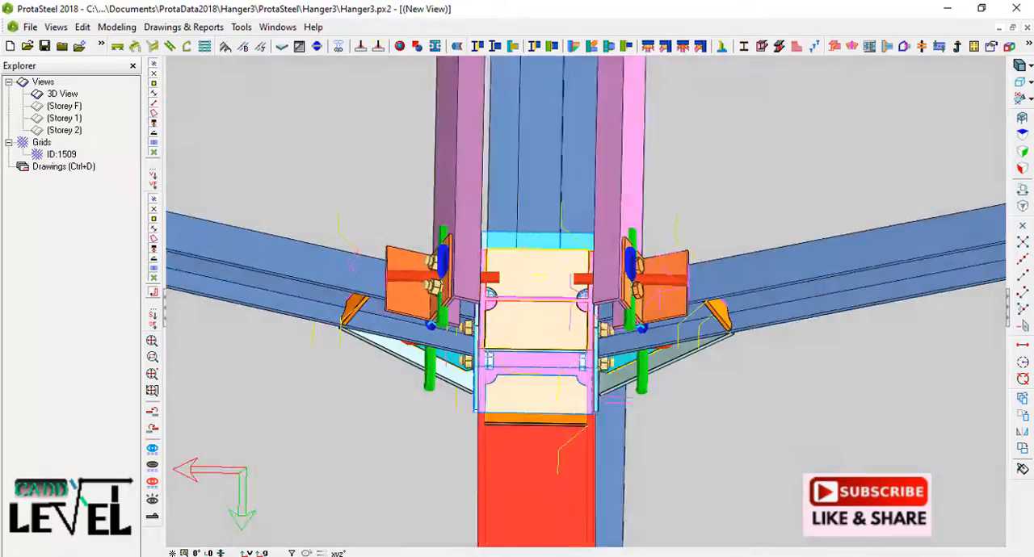
{"action": "middle_click_drag", "start_coordinate": [517, 428], "coordinate": [566, 420], "text": "ctrl"}
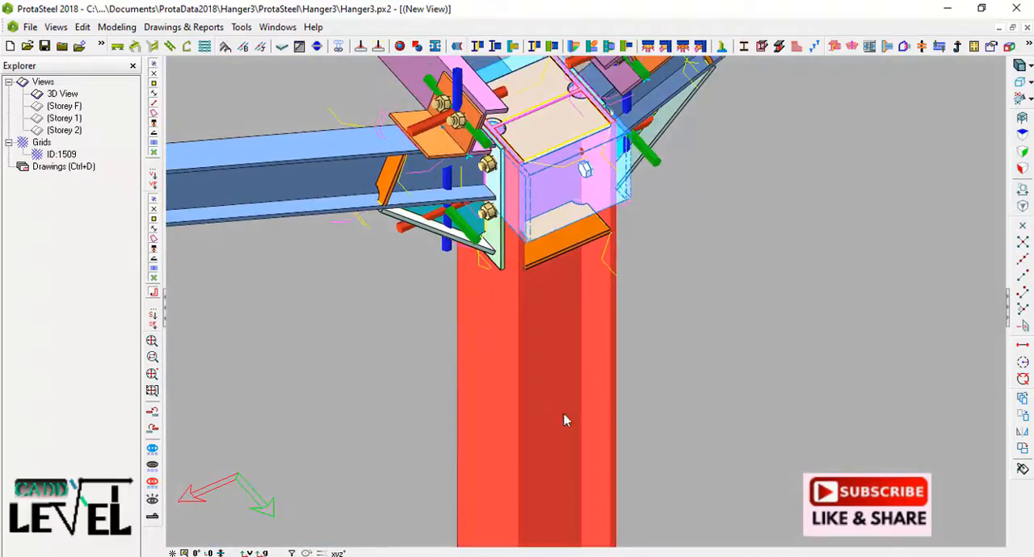
{"action": "scroll", "coordinate": [565, 420], "scroll_direction": "down", "scroll_amount": 1}
{"action": "scroll", "coordinate": [658, 280], "scroll_direction": "up", "scroll_amount": 2}
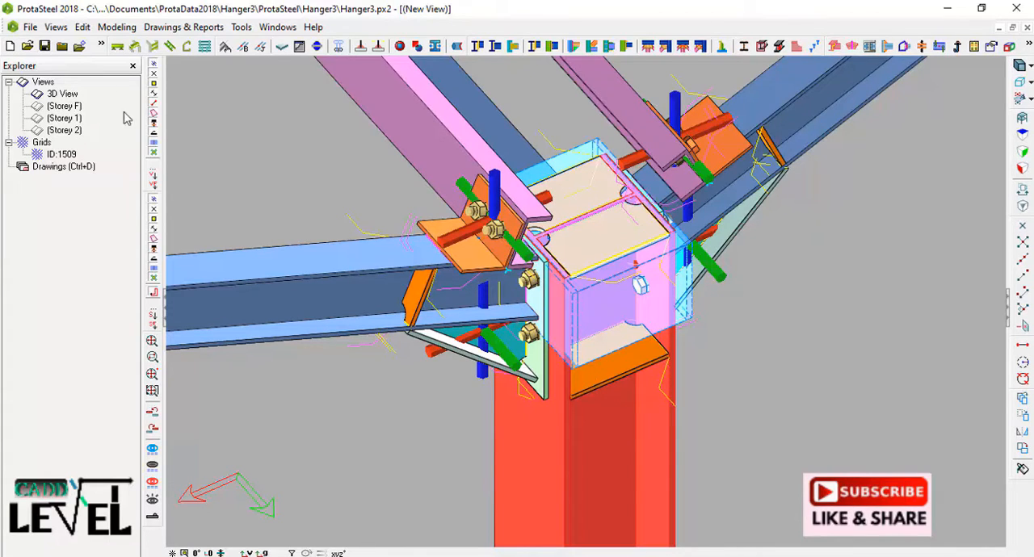
{"action": "left_click", "coordinate": [154, 156]}
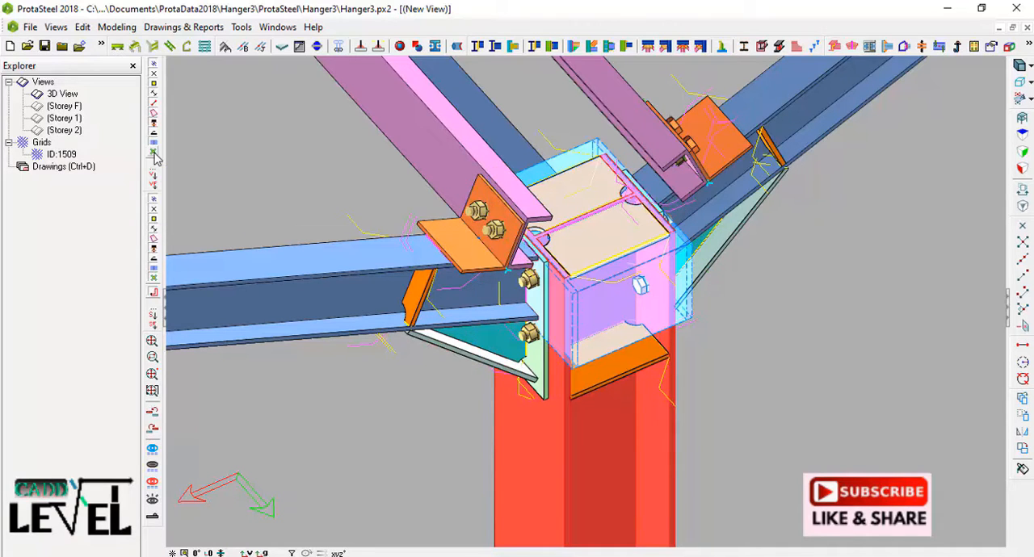
{"action": "scroll", "coordinate": [578, 307], "scroll_direction": "up", "scroll_amount": 5}
{"action": "scroll", "coordinate": [647, 259], "scroll_direction": "down", "scroll_amount": 2}
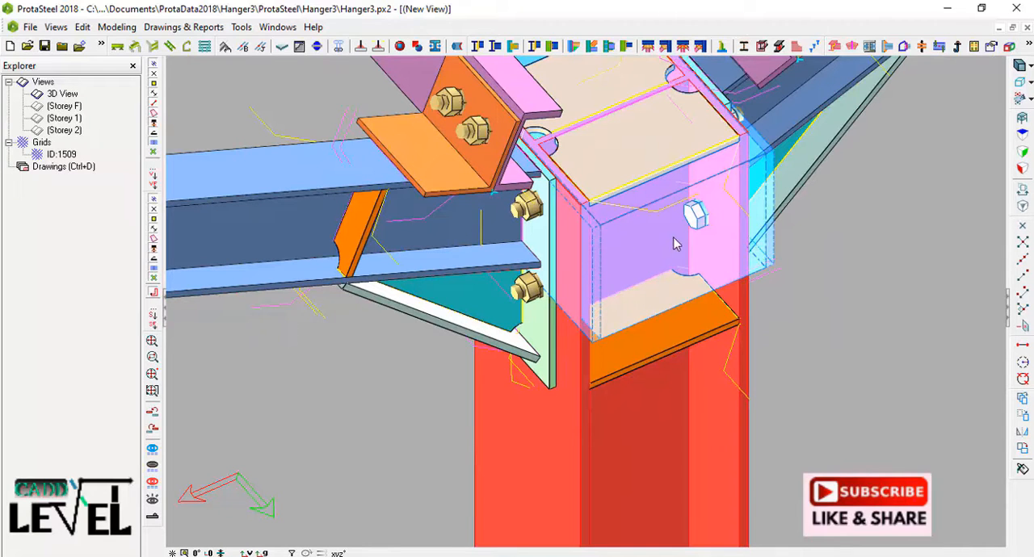
Hide the transparent cut volumes around the column head and select the column to check its stiffeners and haunches.
{"action": "scroll", "coordinate": [661, 256], "scroll_direction": "down", "scroll_amount": 3}
{"action": "scroll", "coordinate": [654, 246], "scroll_direction": "up", "scroll_amount": 3}
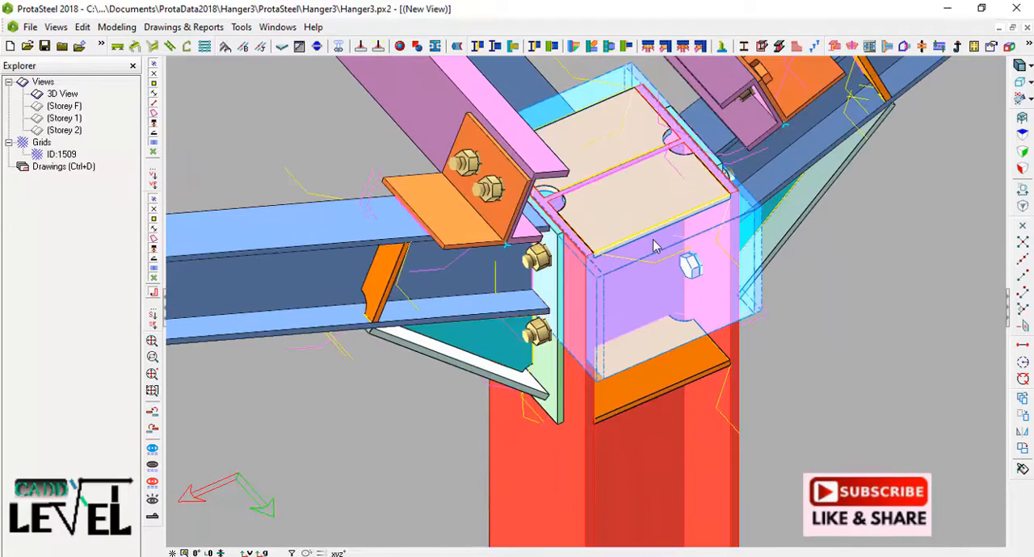
{"action": "left_click", "coordinate": [633, 299]}
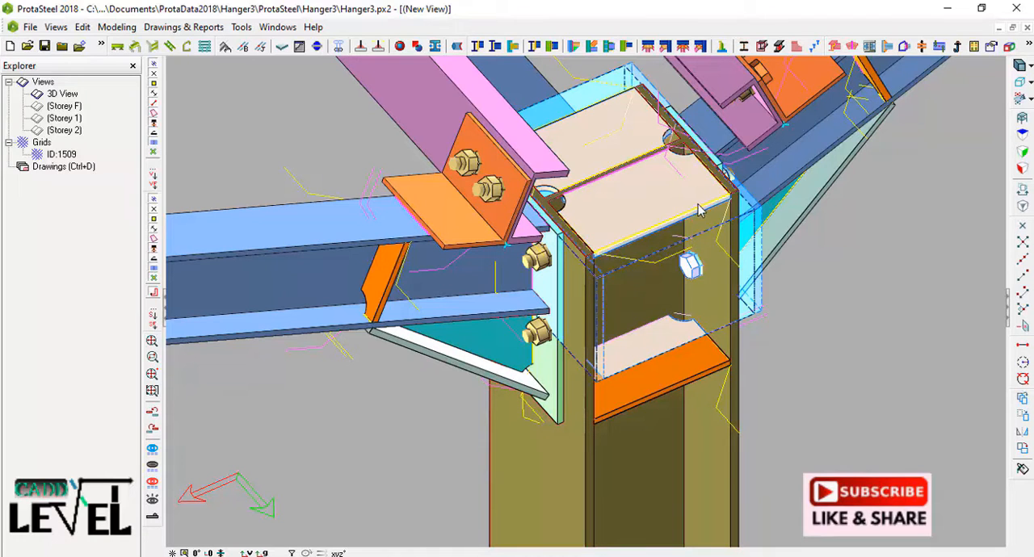
{"action": "scroll", "coordinate": [643, 343], "scroll_direction": "down", "scroll_amount": 1}
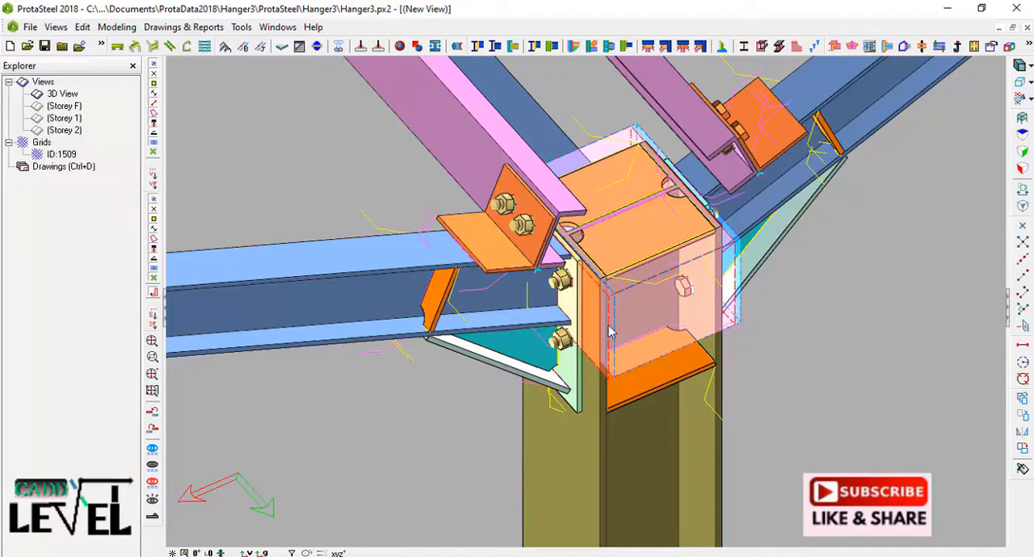
{"action": "left_click", "coordinate": [153, 145]}
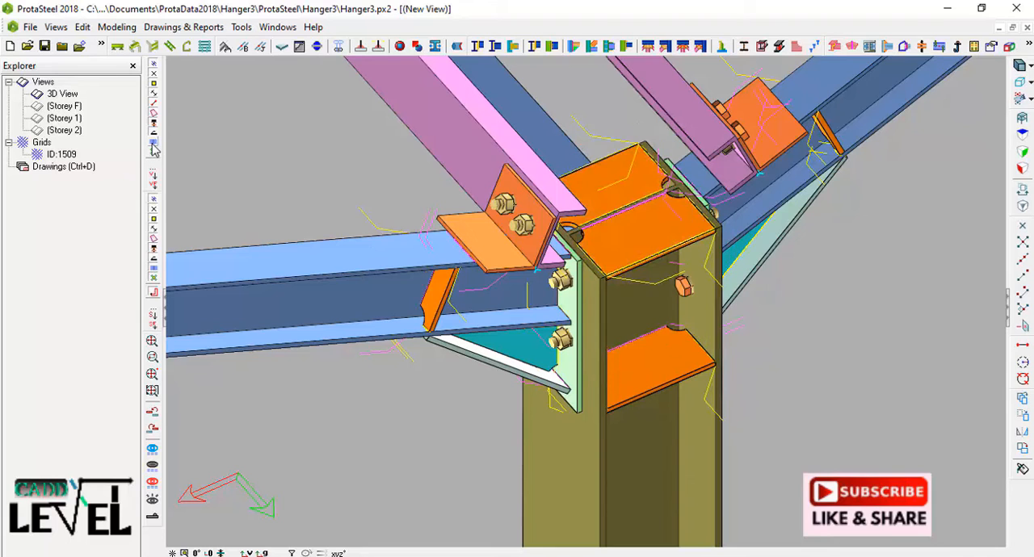
{"action": "scroll", "coordinate": [702, 224], "scroll_direction": "down", "scroll_amount": 3}
{"action": "scroll", "coordinate": [688, 294], "scroll_direction": "up", "scroll_amount": 5}
{"action": "scroll", "coordinate": [618, 305], "scroll_direction": "down", "scroll_amount": 2}
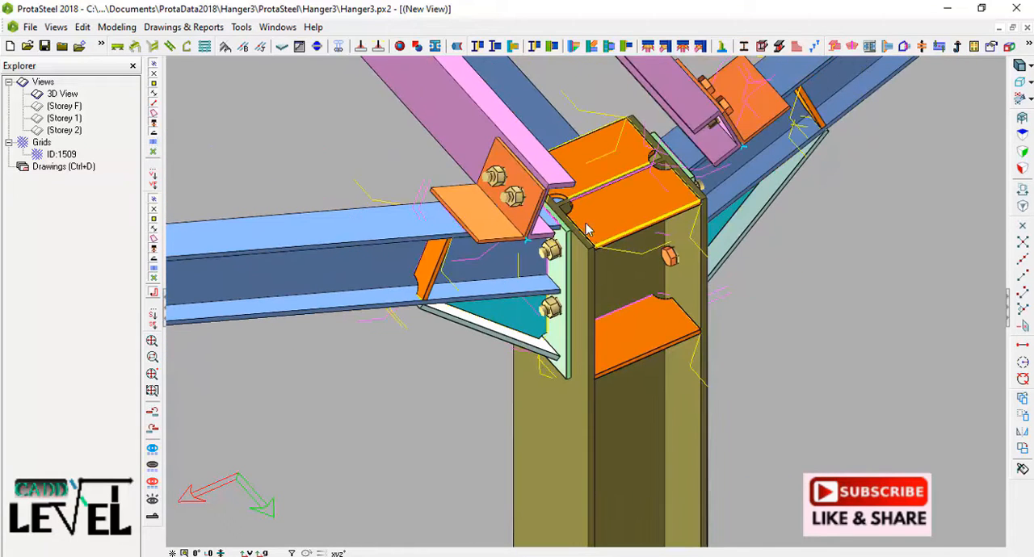
{"action": "left_click", "coordinate": [543, 396]}
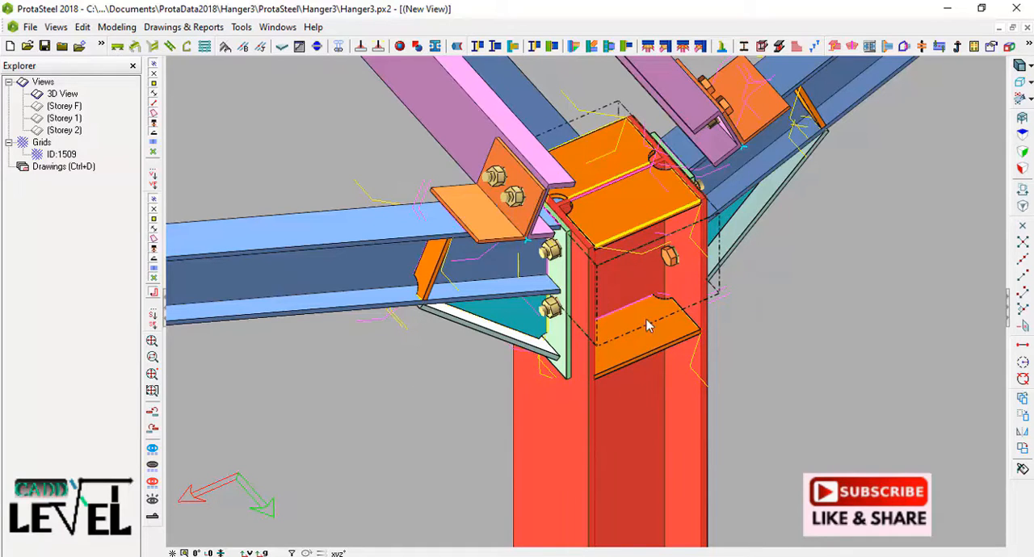
Connect the longitudinal beam to the column web with a bolted plate connection and end the command.
{"action": "scroll", "coordinate": [666, 286], "scroll_direction": "down", "scroll_amount": 2}
{"action": "middle_click_drag", "start_coordinate": [517, 324], "coordinate": [575, 255]}
{"action": "scroll", "coordinate": [575, 255], "scroll_direction": "up", "scroll_amount": 5}
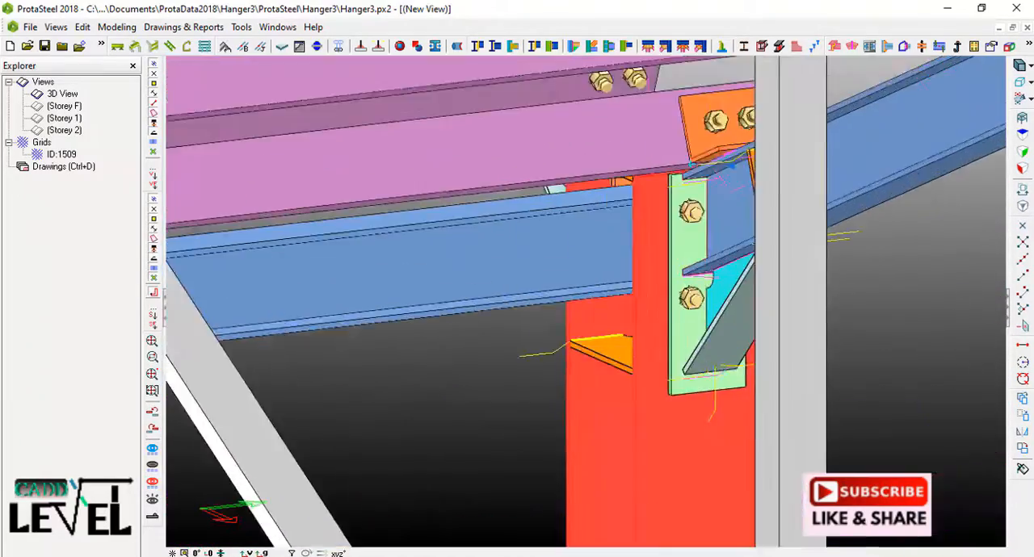
{"action": "left_click", "coordinate": [329, 337]}
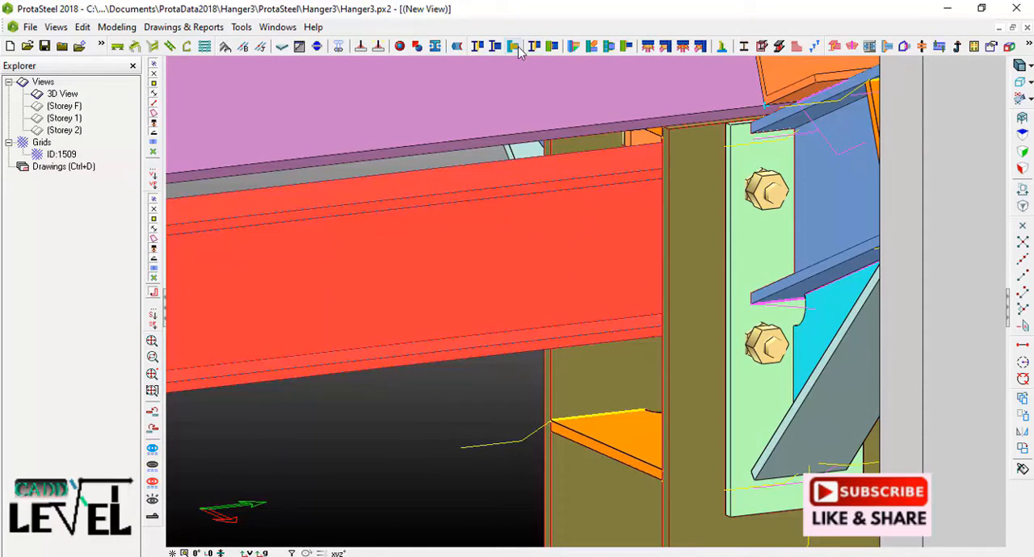
{"action": "mouse_move", "coordinate": [518, 46]}
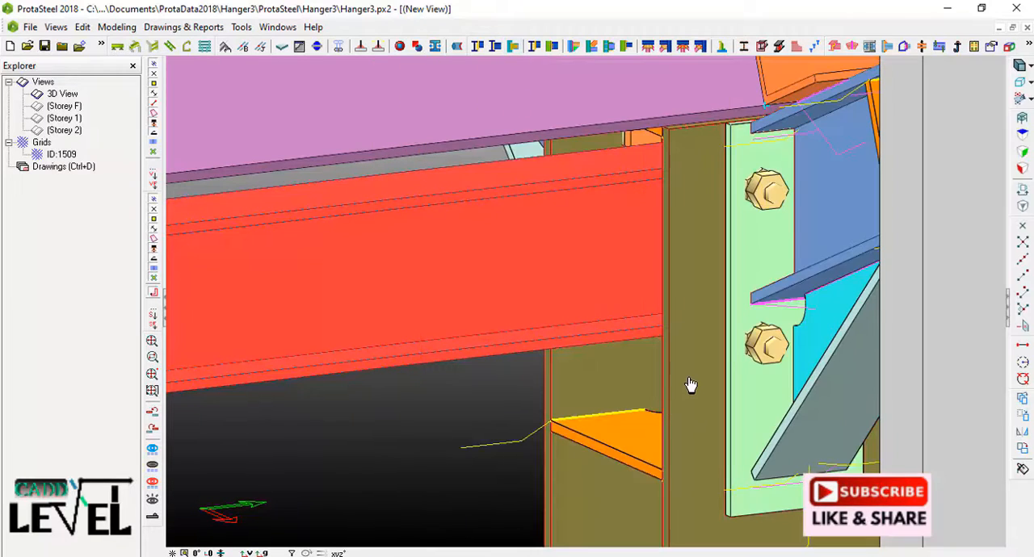
{"action": "left_click", "coordinate": [346, 356]}
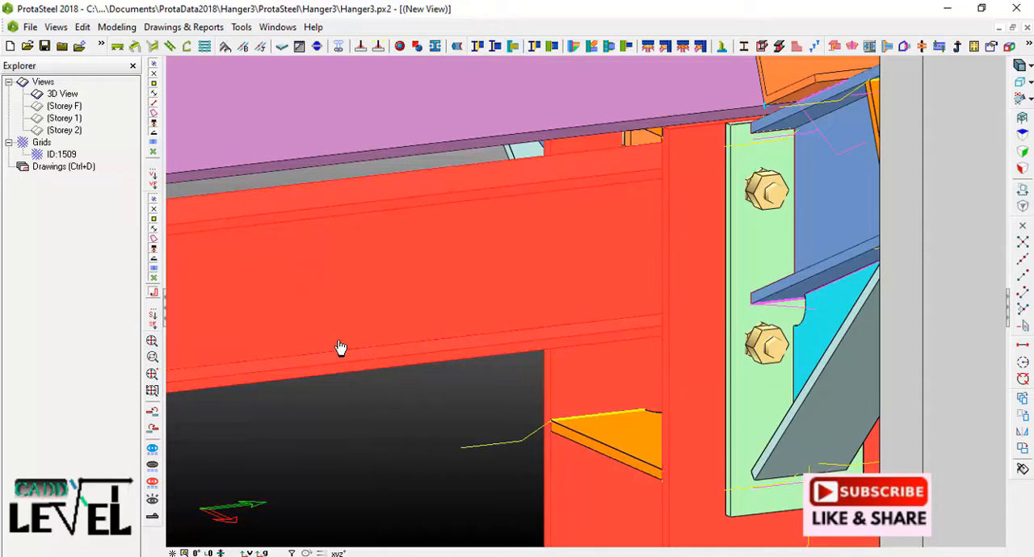
{"action": "scroll", "coordinate": [546, 323], "scroll_direction": "down", "scroll_amount": 3}
{"action": "scroll", "coordinate": [581, 332], "scroll_direction": "up", "scroll_amount": 2}
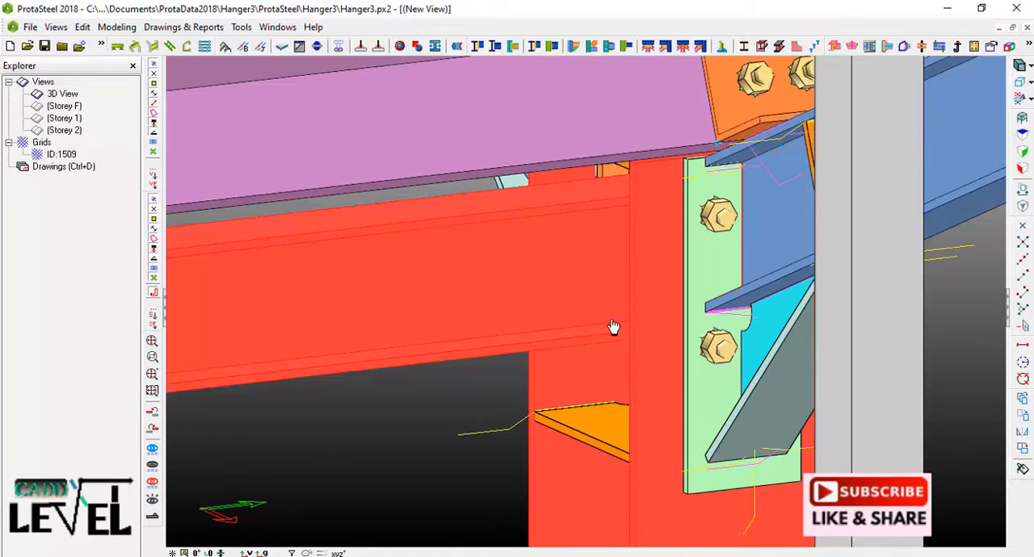
{"action": "scroll", "coordinate": [616, 318], "scroll_direction": "down", "scroll_amount": 2}
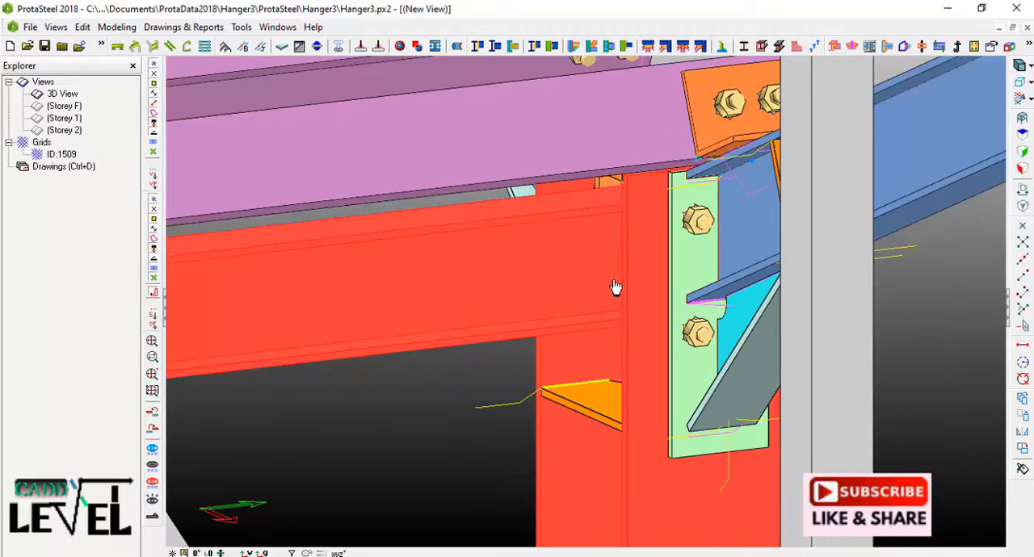
{"action": "key", "text": "Escape"}
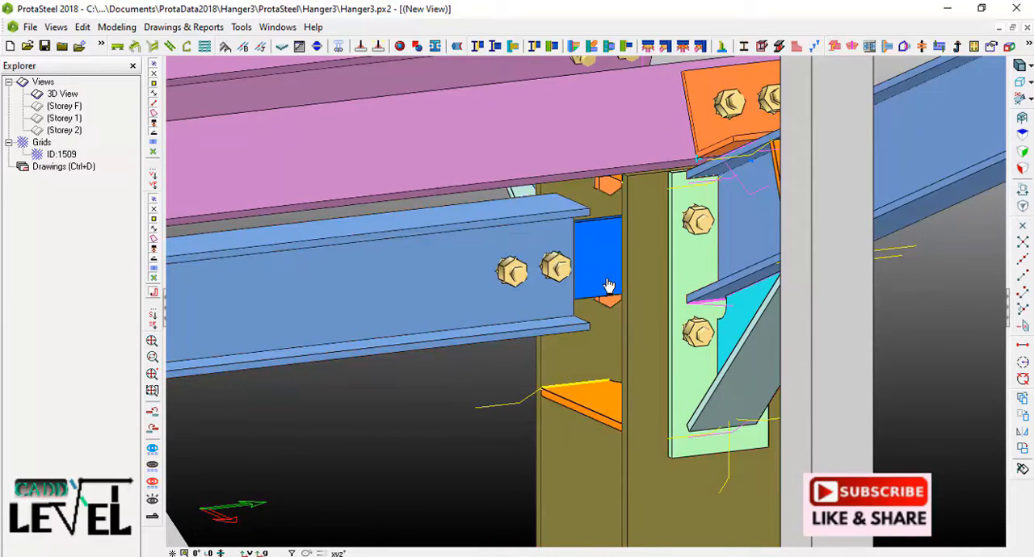
{"action": "scroll", "coordinate": [554, 285], "scroll_direction": "up", "scroll_amount": 1}
{"action": "scroll", "coordinate": [555, 287], "scroll_direction": "down", "scroll_amount": 4}
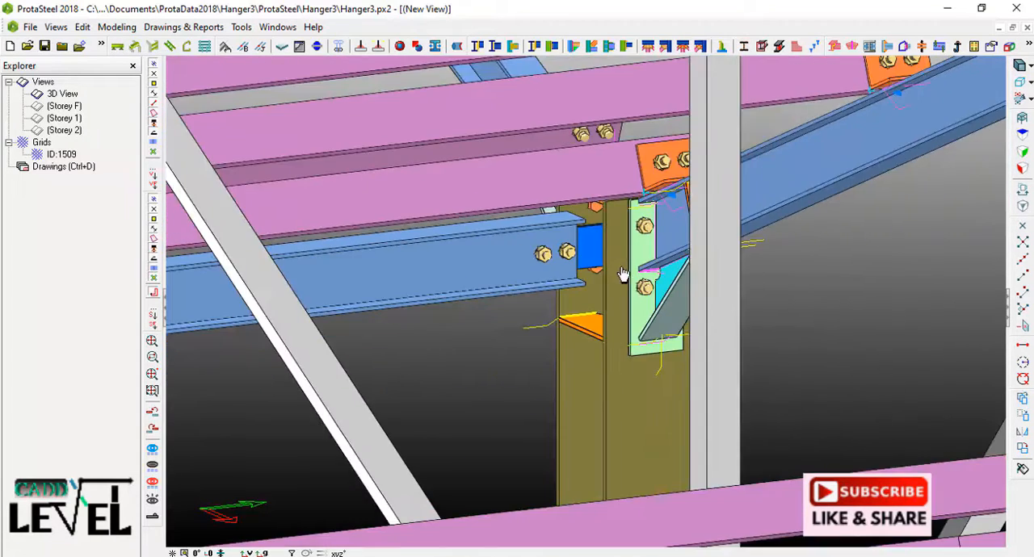
{"action": "right_click", "coordinate": [800, 290]}
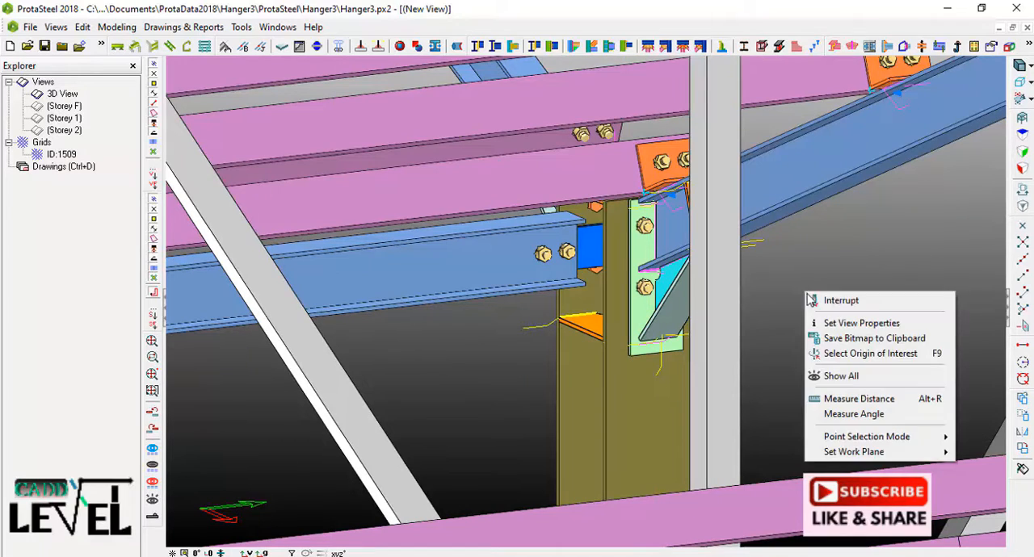
{"action": "left_click", "coordinate": [815, 297]}
Connect the fourth purlin from the column to the truss-side end rafter with an angle cleat.
{"action": "scroll", "coordinate": [736, 312], "scroll_direction": "down", "scroll_amount": 3}
{"action": "scroll", "coordinate": [677, 370], "scroll_direction": "up", "scroll_amount": 2}
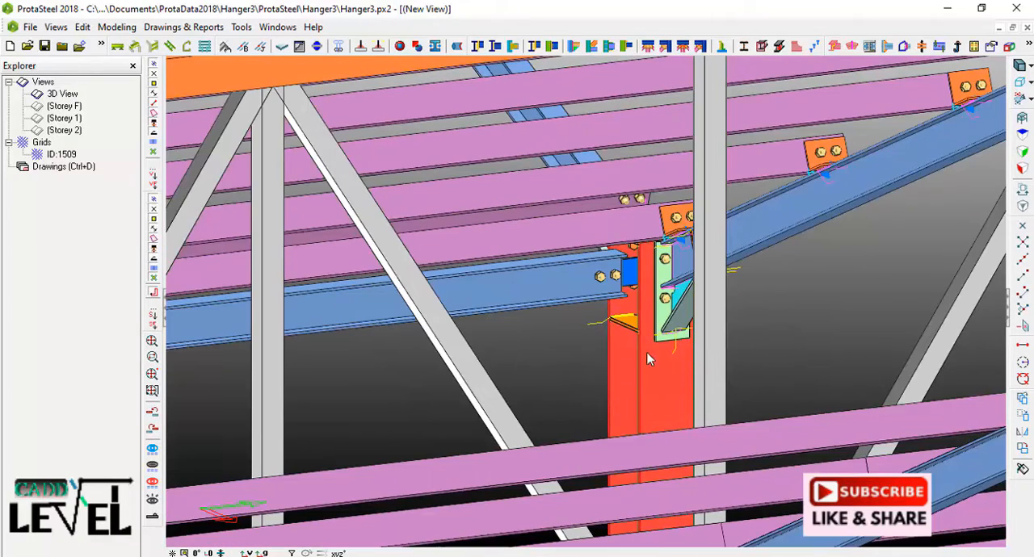
{"action": "middle_click_drag", "start_coordinate": [667, 344], "coordinate": [432, 251]}
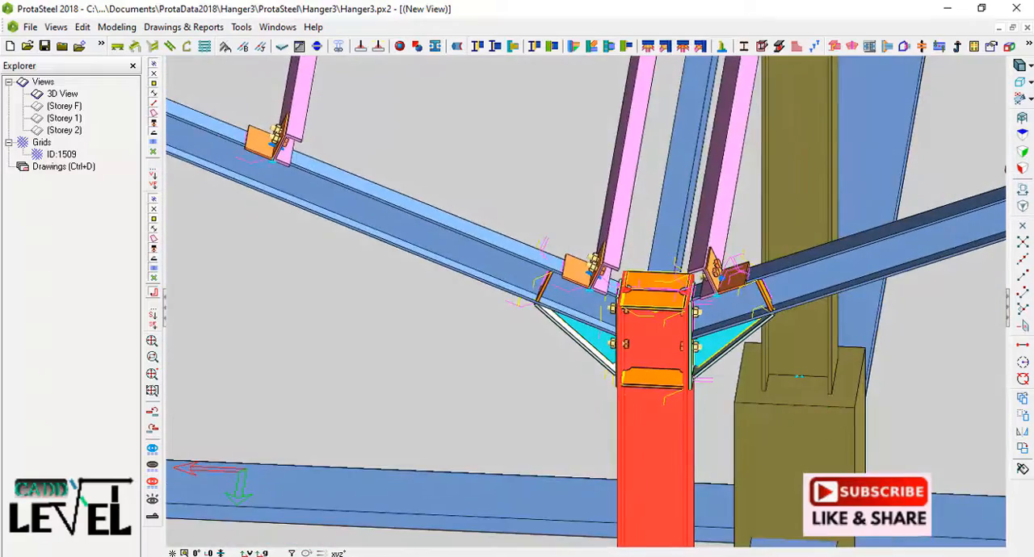
{"action": "scroll", "coordinate": [660, 359], "scroll_direction": "down", "scroll_amount": 5}
{"action": "scroll", "coordinate": [661, 360], "scroll_direction": "up", "scroll_amount": 5}
{"action": "scroll", "coordinate": [638, 339], "scroll_direction": "down", "scroll_amount": 5}
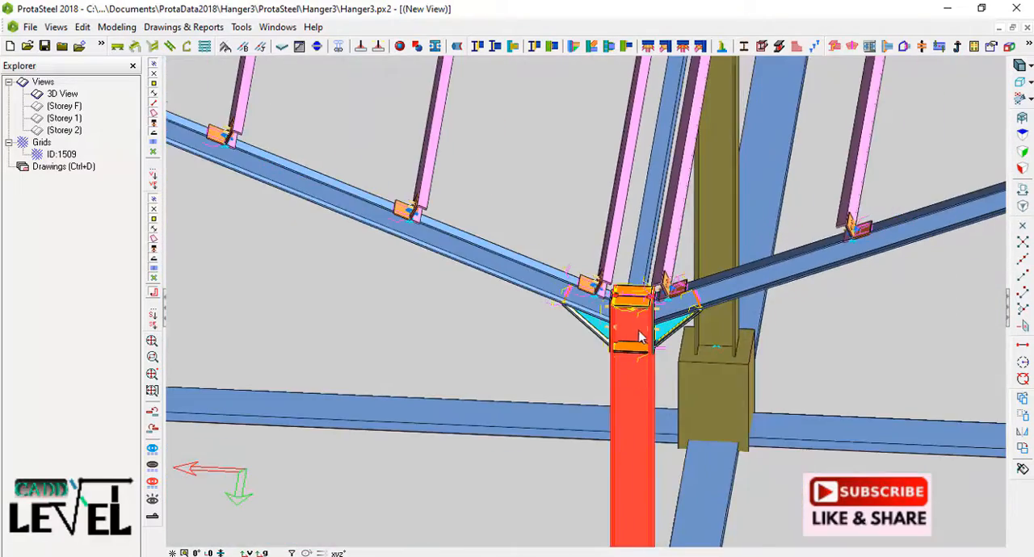
{"action": "scroll", "coordinate": [638, 339], "scroll_direction": "up", "scroll_amount": 6}
{"action": "scroll", "coordinate": [642, 388], "scroll_direction": "down", "scroll_amount": 6}
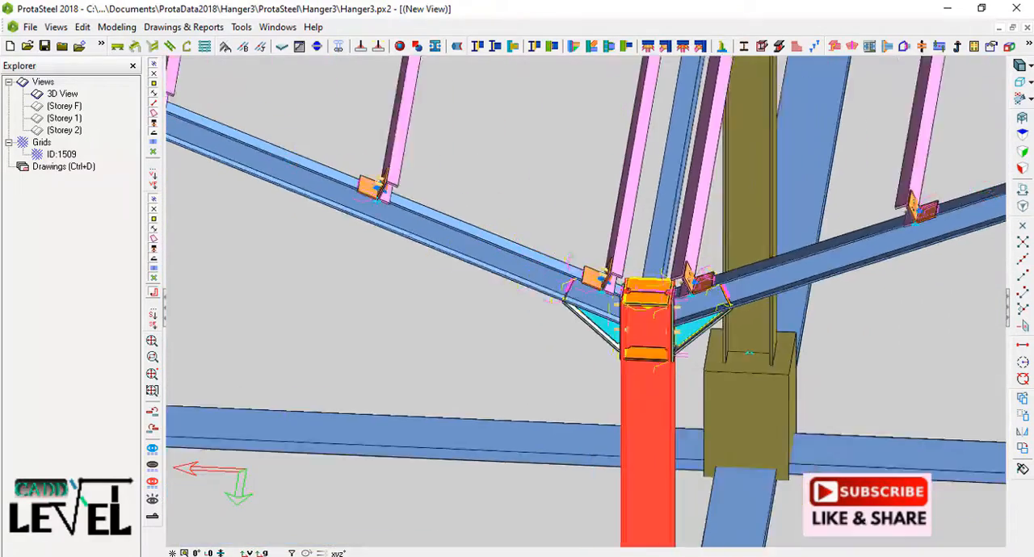
{"action": "scroll", "coordinate": [461, 291], "scroll_direction": "up", "scroll_amount": 5}
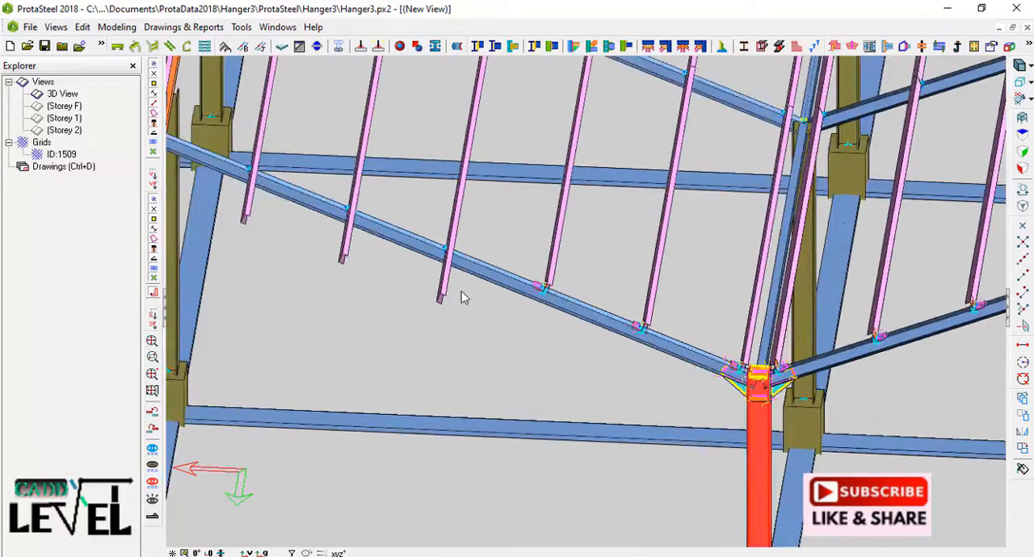
{"action": "scroll", "coordinate": [607, 404], "scroll_direction": "down", "scroll_amount": 4}
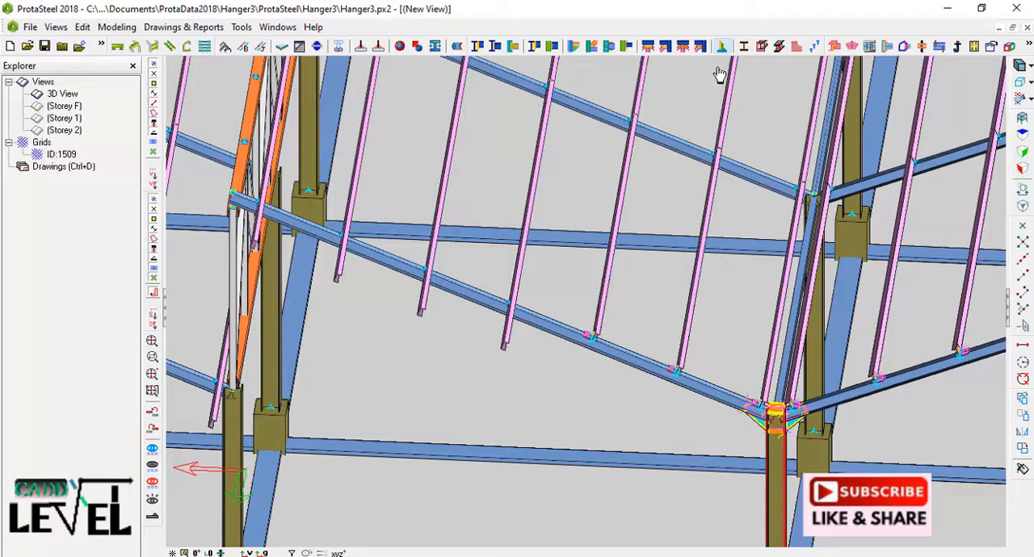
{"action": "scroll", "coordinate": [538, 346], "scroll_direction": "up", "scroll_amount": 6}
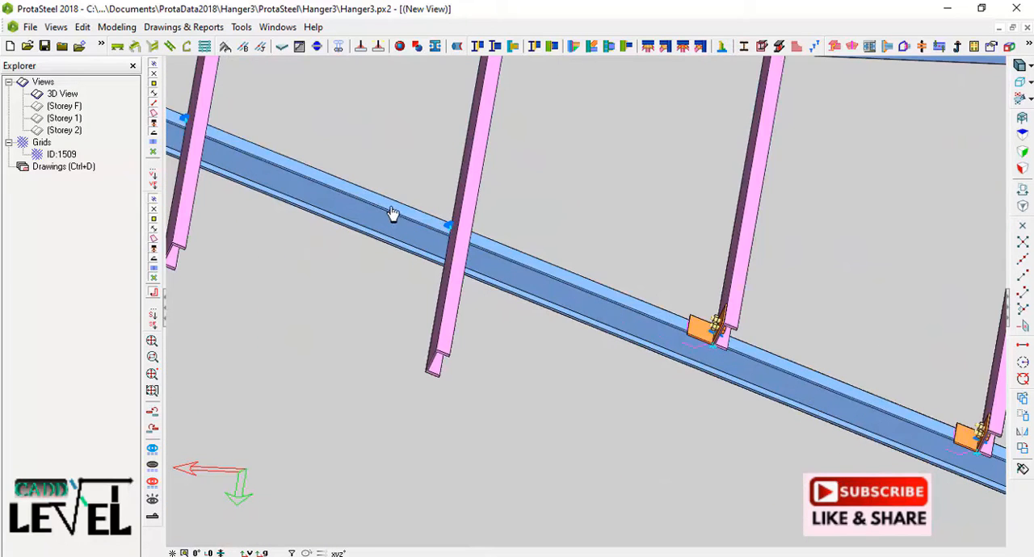
{"action": "left_click", "coordinate": [395, 219]}
{"action": "left_click", "coordinate": [451, 291]}
{"action": "right_click", "coordinate": [461, 254]}
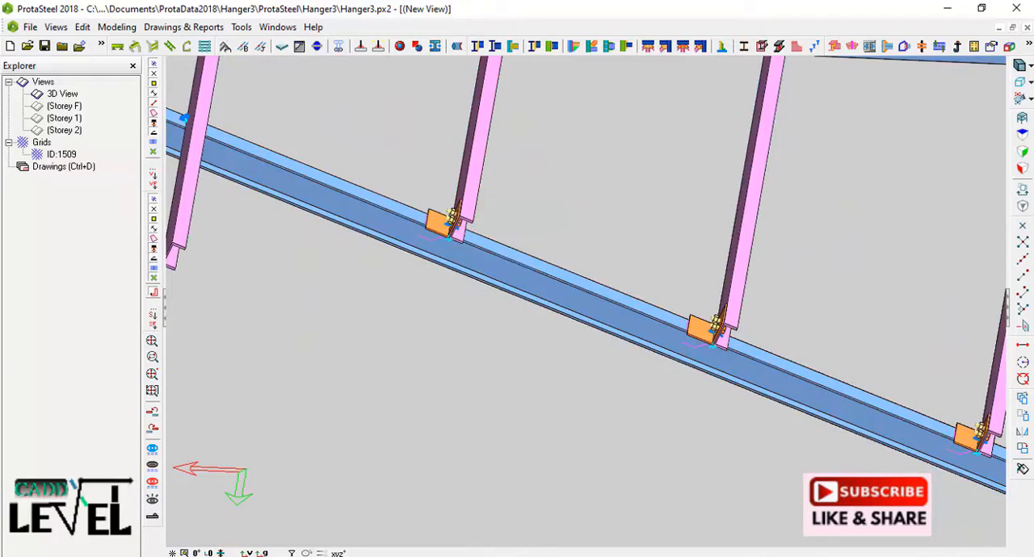
Connect the fifth purlin from the column to the truss-side end rafter with an angle cleat.
{"action": "scroll", "coordinate": [472, 257], "scroll_direction": "down", "scroll_amount": 5}
{"action": "scroll", "coordinate": [348, 222], "scroll_direction": "up", "scroll_amount": 6}
{"action": "left_click", "coordinate": [277, 129]}
{"action": "left_click", "coordinate": [339, 198]}
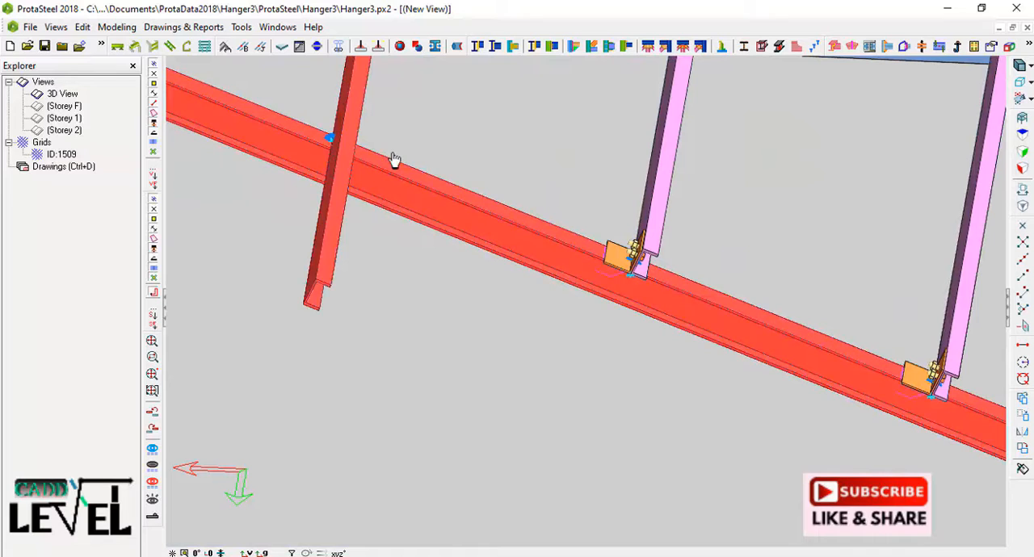
{"action": "right_click", "coordinate": [395, 161]}
Connect the sixth purlin from the column to the truss-side end rafter with an angle cleat.
{"action": "scroll", "coordinate": [517, 339], "scroll_direction": "down", "scroll_amount": 4}
{"action": "scroll", "coordinate": [339, 258], "scroll_direction": "up", "scroll_amount": 5}
{"action": "left_click", "coordinate": [369, 231]}
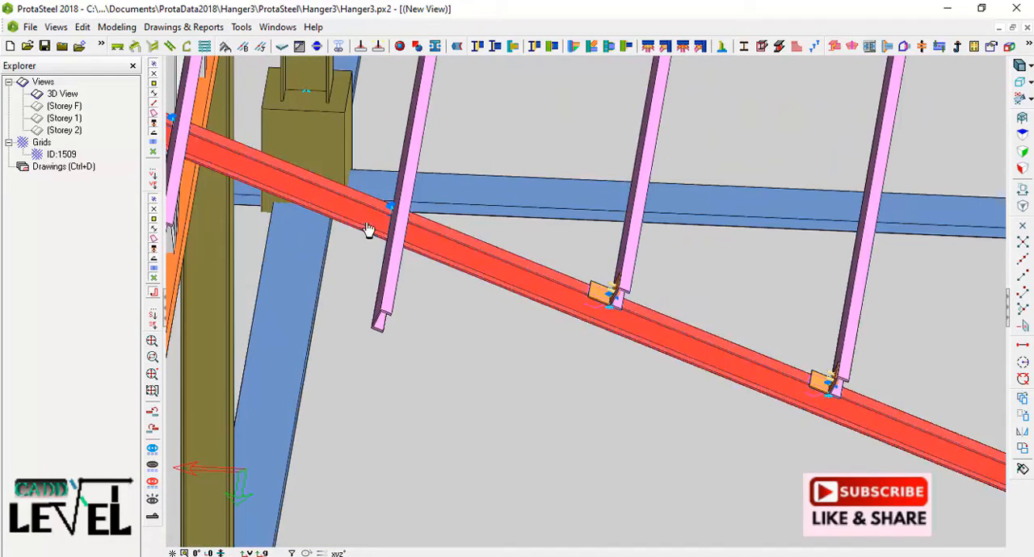
{"action": "left_click", "coordinate": [392, 265]}
{"action": "right_click", "coordinate": [421, 338]}
{"action": "scroll", "coordinate": [421, 338], "scroll_direction": "down", "scroll_amount": 4}
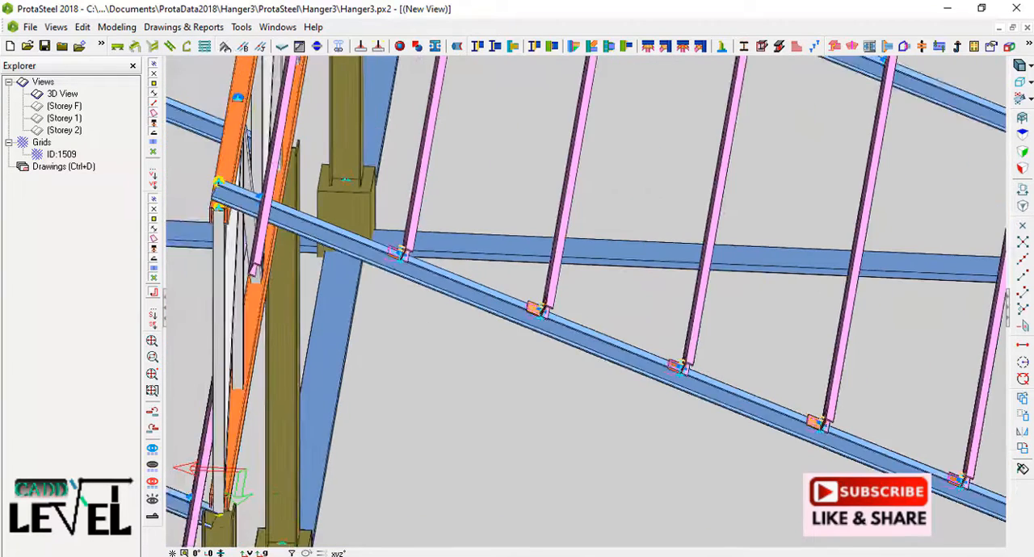
Connect the last purlin beside the truss to the truss-side end rafter with an angle cleat.
{"action": "scroll", "coordinate": [347, 235], "scroll_direction": "up", "scroll_amount": 5}
{"action": "left_click", "coordinate": [269, 222]}
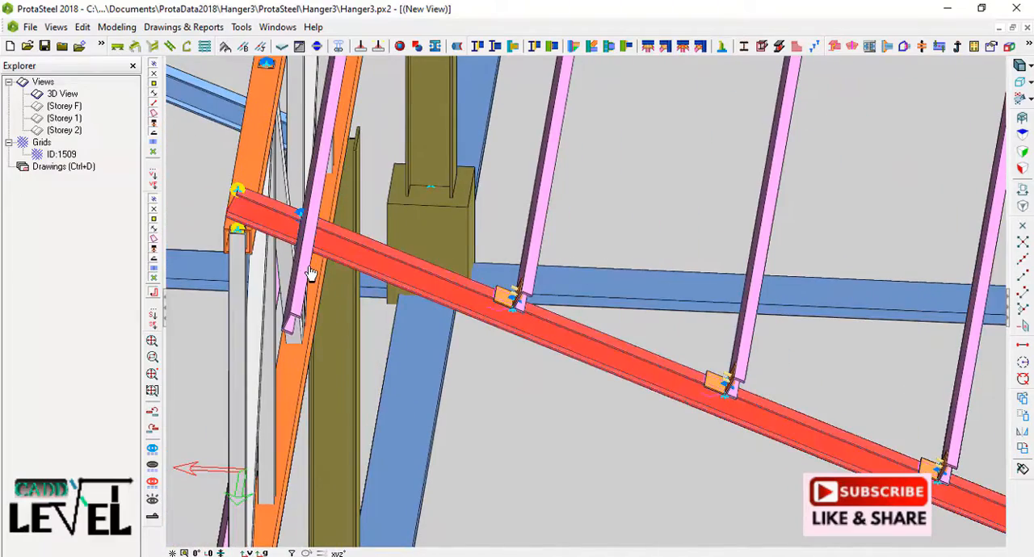
{"action": "left_click", "coordinate": [311, 275]}
{"action": "right_click", "coordinate": [360, 275]}
{"action": "scroll", "coordinate": [363, 277], "scroll_direction": "down", "scroll_amount": 3}
{"action": "scroll", "coordinate": [819, 312], "scroll_direction": "down", "scroll_amount": 3}
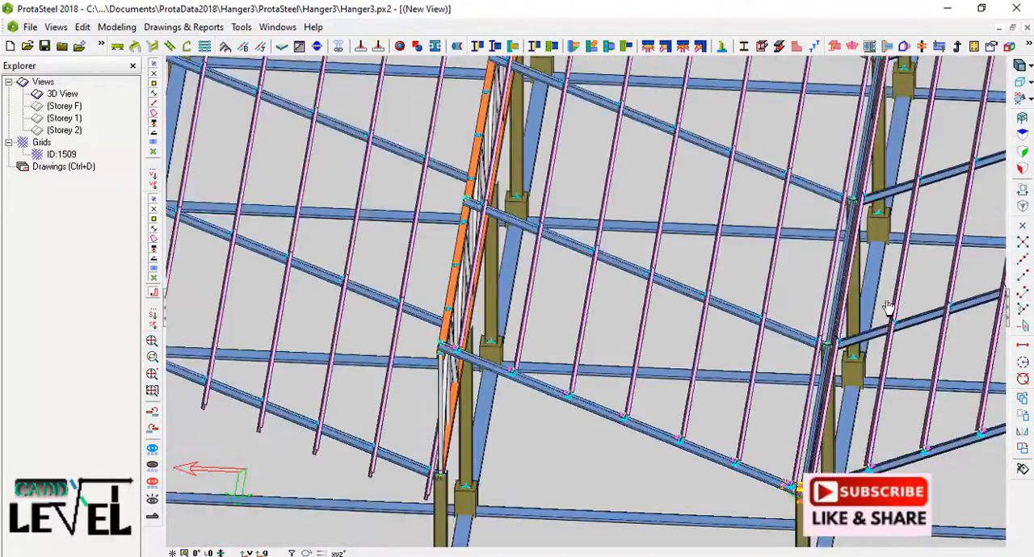
Connect the first purlin beside the column to the adjacent interior truss-side rafter with an angle cleat.
{"action": "scroll", "coordinate": [888, 307], "scroll_direction": "up", "scroll_amount": 6}
{"action": "scroll", "coordinate": [927, 358], "scroll_direction": "up", "scroll_amount": 4}
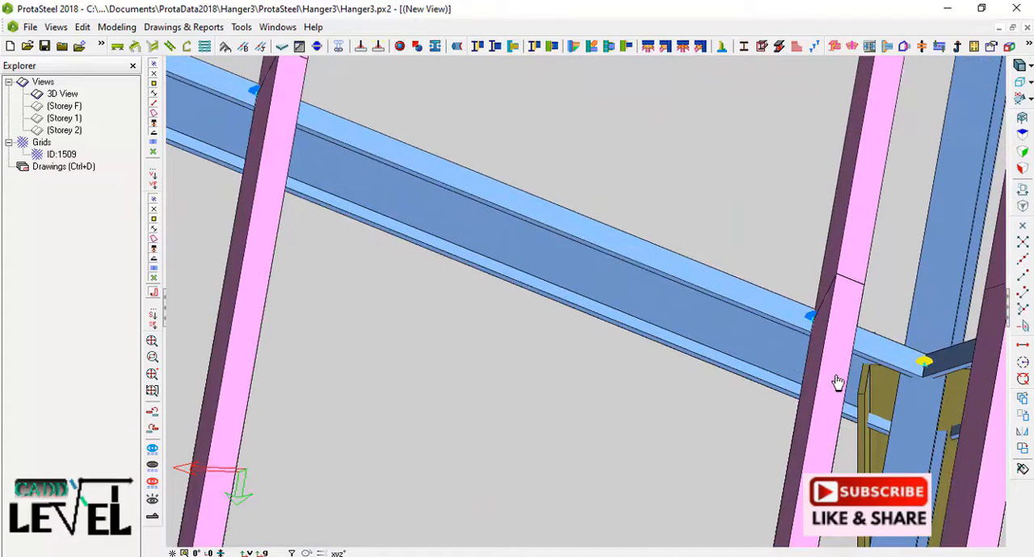
{"action": "left_click", "coordinate": [719, 324]}
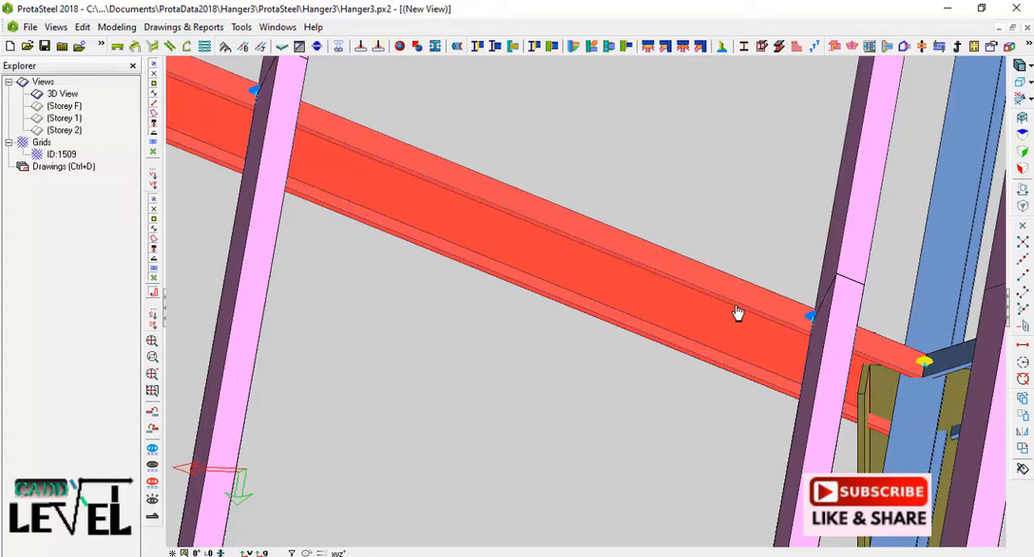
{"action": "left_click", "coordinate": [847, 295]}
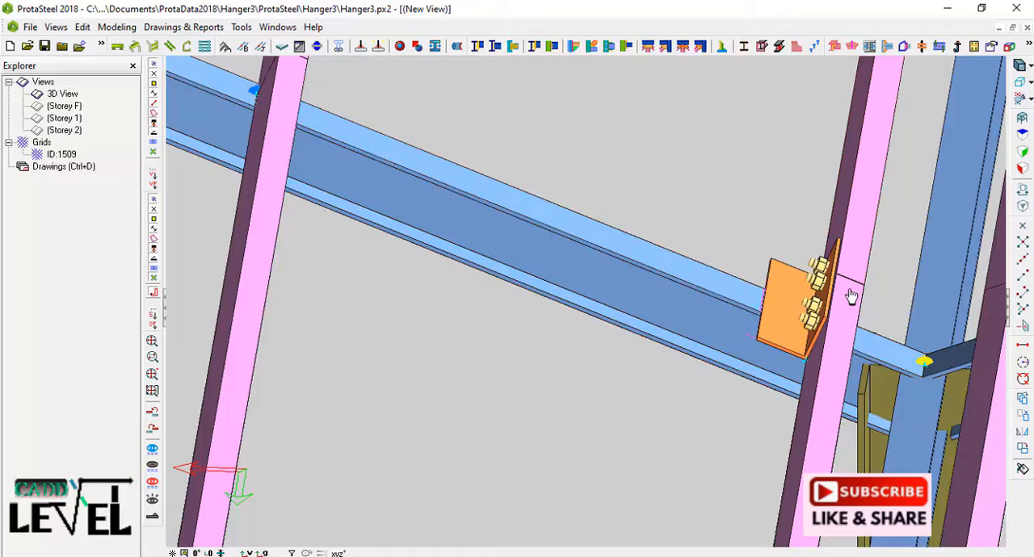
{"action": "scroll", "coordinate": [835, 299], "scroll_direction": "up", "scroll_amount": 3}
{"action": "scroll", "coordinate": [619, 312], "scroll_direction": "down", "scroll_amount": 5}
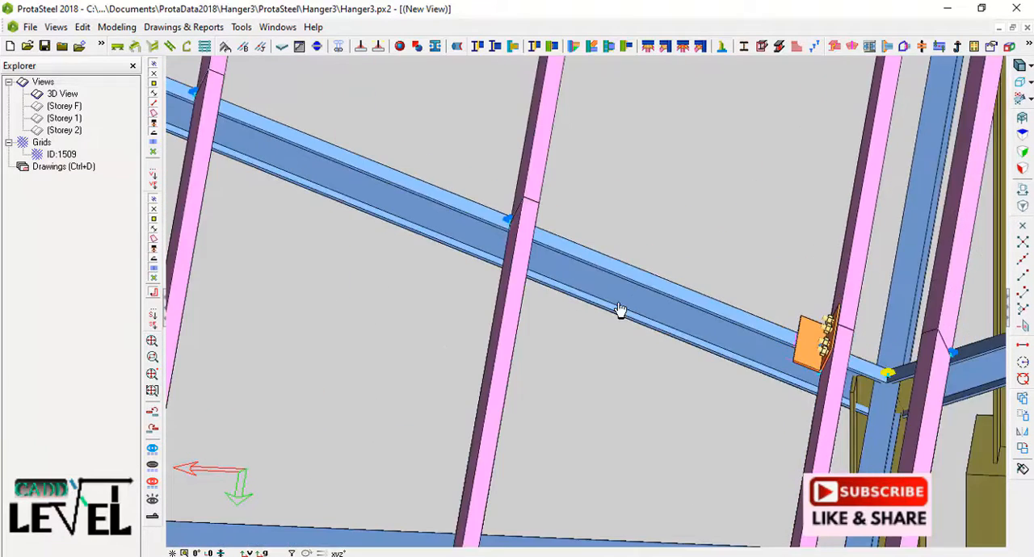
Connect the second purlin from the column to the interior truss-side rafter with an angle cleat.
{"action": "scroll", "coordinate": [464, 221], "scroll_direction": "up", "scroll_amount": 5}
{"action": "left_click", "coordinate": [544, 250]}
{"action": "left_click", "coordinate": [583, 160]}
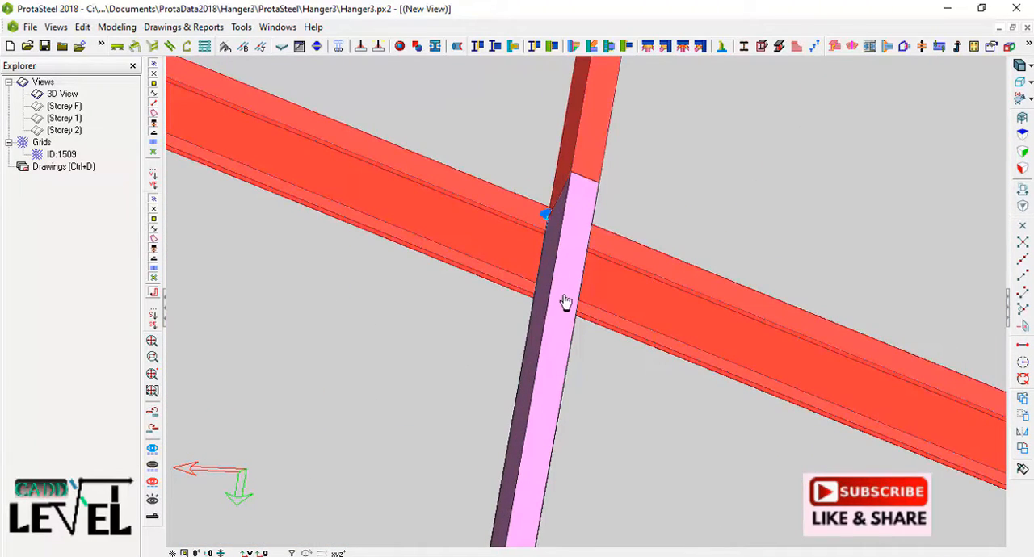
{"action": "left_click", "coordinate": [566, 287]}
{"action": "scroll", "coordinate": [501, 299], "scroll_direction": "down", "scroll_amount": 3}
Connect the third purlin from the column to the interior truss-side rafter with an angle cleat.
{"action": "scroll", "coordinate": [469, 266], "scroll_direction": "up", "scroll_amount": 2}
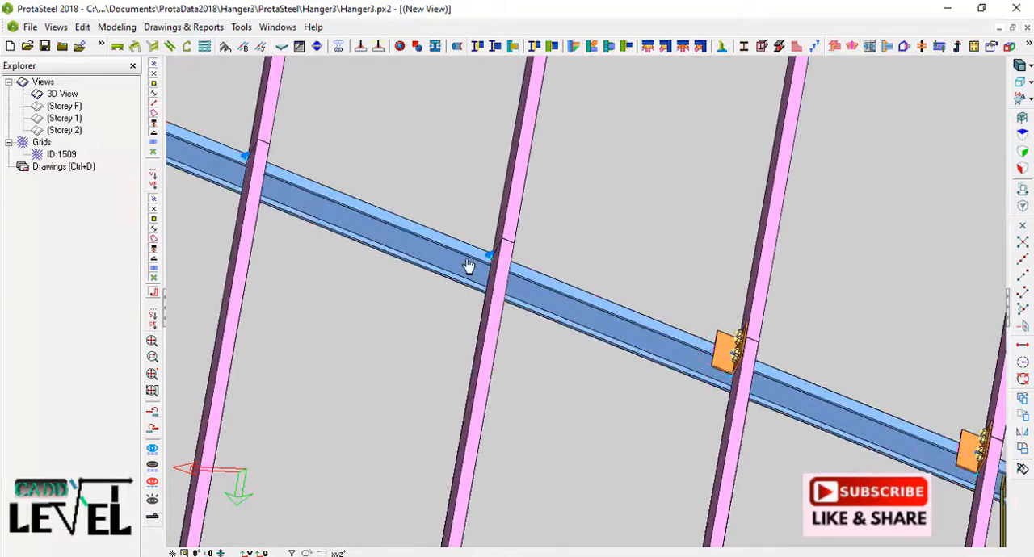
{"action": "left_click", "coordinate": [491, 229]}
{"action": "left_click", "coordinate": [504, 229]}
{"action": "left_click", "coordinate": [500, 288]}
Connect the fourth purlin from the column to the interior truss-side rafter with an angle cleat.
{"action": "left_click", "coordinate": [226, 158]}
{"action": "left_click", "coordinate": [267, 120]}
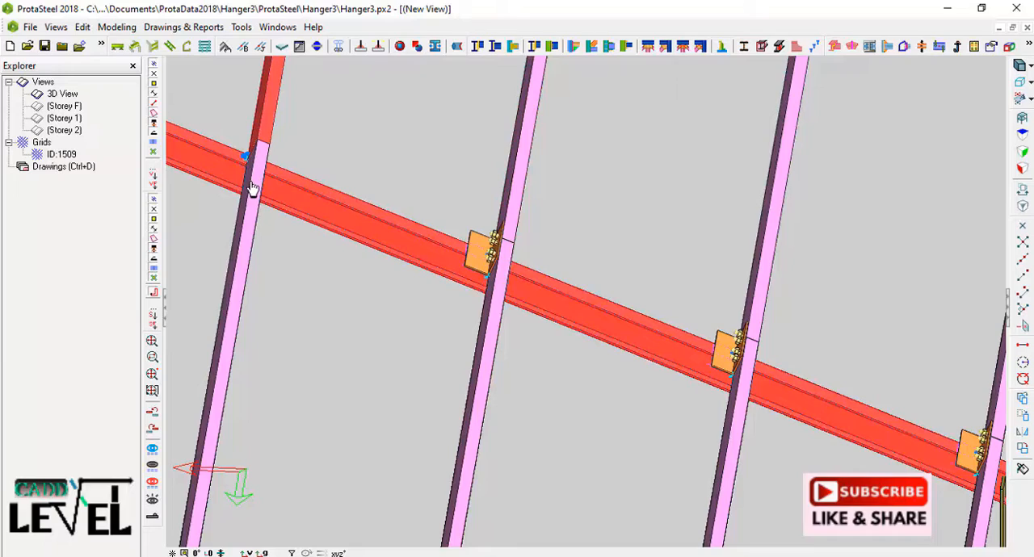
{"action": "left_click", "coordinate": [252, 189]}
{"action": "scroll", "coordinate": [766, 429], "scroll_direction": "down", "scroll_amount": 4}
Connect the fifth purlin from the column to the interior truss-side rafter with an angle cleat.
{"action": "scroll", "coordinate": [390, 279], "scroll_direction": "up", "scroll_amount": 5}
{"action": "left_click", "coordinate": [508, 264]}
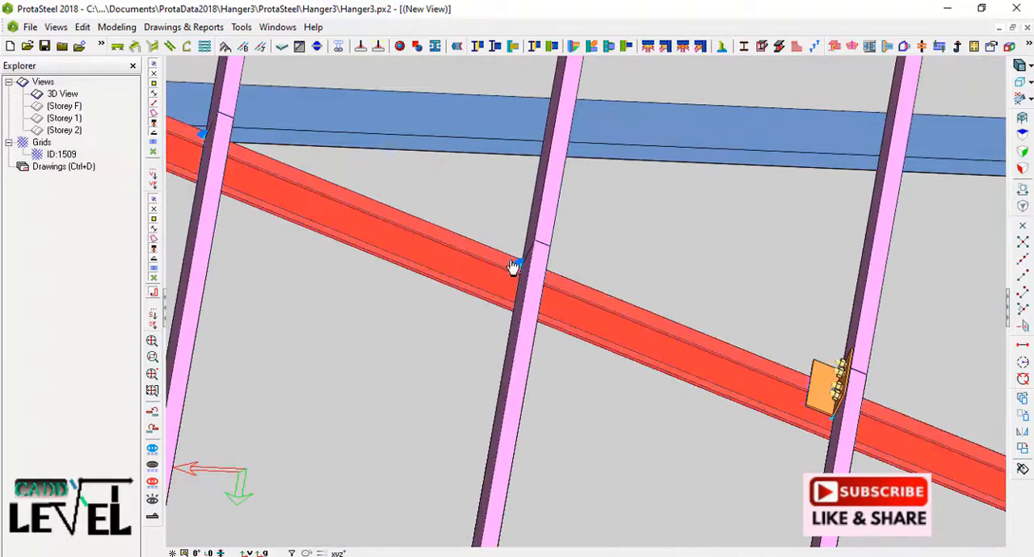
{"action": "left_click", "coordinate": [537, 228]}
{"action": "left_click", "coordinate": [531, 288]}
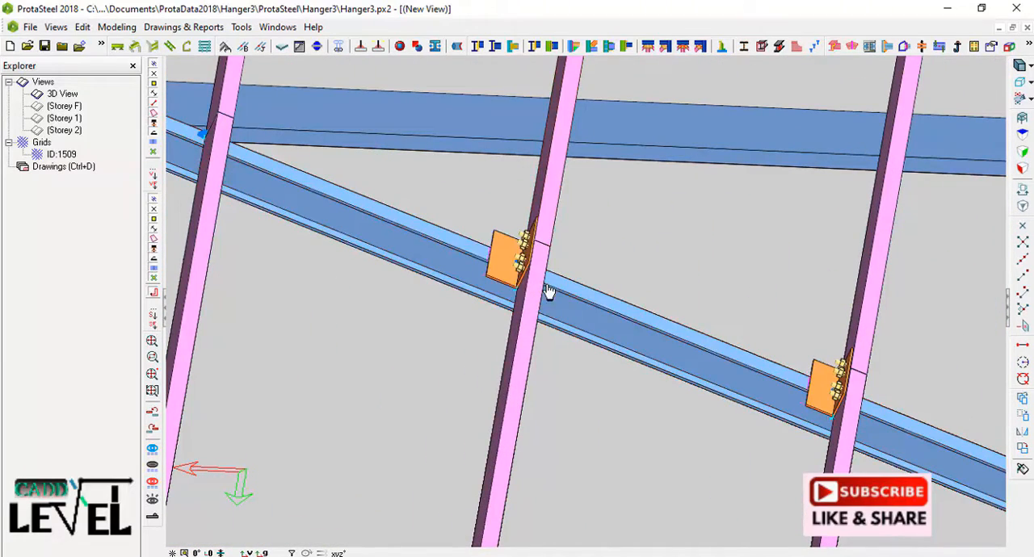
{"action": "scroll", "coordinate": [453, 307], "scroll_direction": "down", "scroll_amount": 3}
Connect the sixth purlin from the column to the interior truss-side rafter with an angle cleat.
{"action": "left_click", "coordinate": [353, 222]}
{"action": "left_click", "coordinate": [386, 173]}
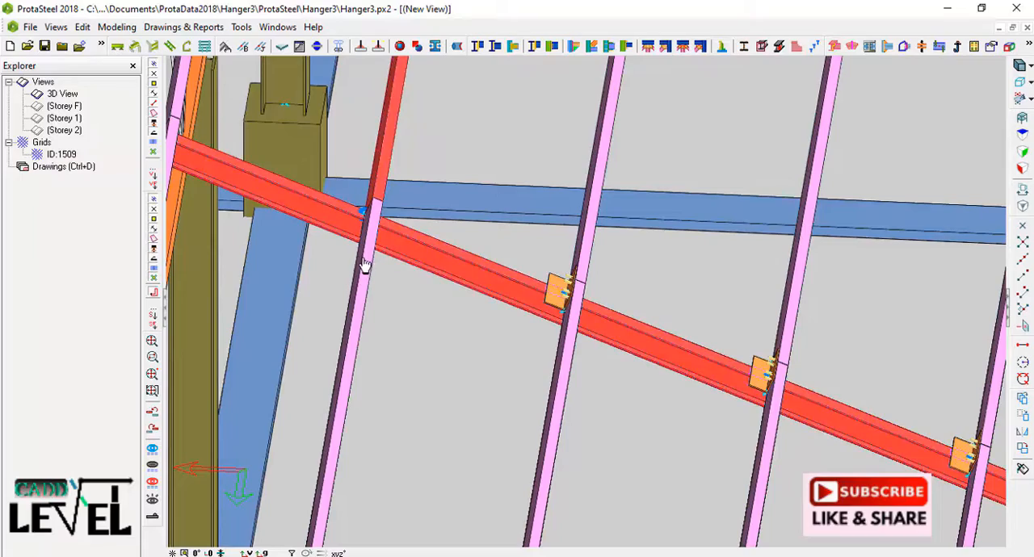
{"action": "left_click", "coordinate": [372, 261]}
{"action": "scroll", "coordinate": [336, 212], "scroll_direction": "down", "scroll_amount": 4}
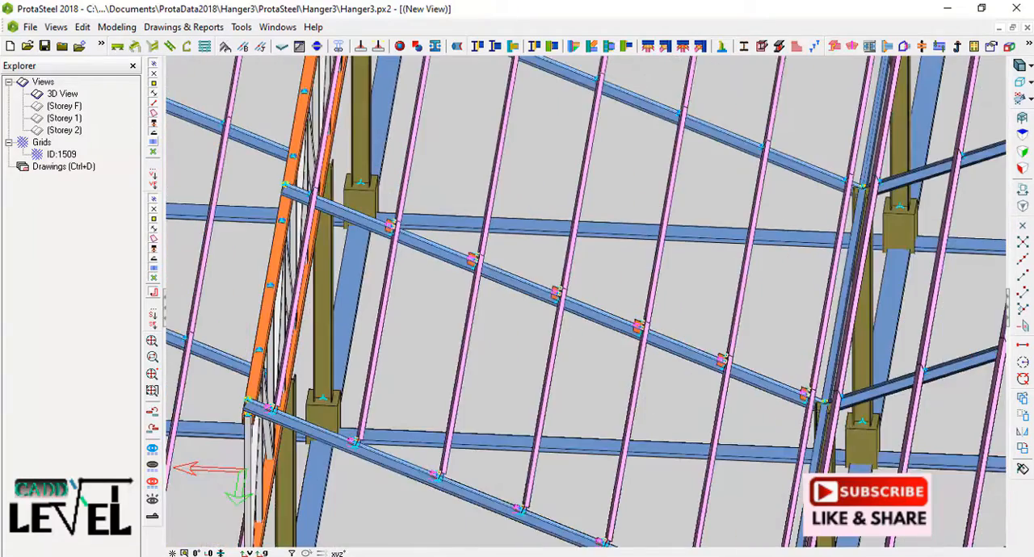
Examine the purlin cleats along the end and interior rafters and the haunched joint at the end column.
{"action": "scroll", "coordinate": [720, 374], "scroll_direction": "up", "scroll_amount": 3}
{"action": "scroll", "coordinate": [562, 251], "scroll_direction": "up", "scroll_amount": 1}
{"action": "scroll", "coordinate": [511, 307], "scroll_direction": "down", "scroll_amount": 3}
{"action": "scroll", "coordinate": [461, 362], "scroll_direction": "up", "scroll_amount": 1}
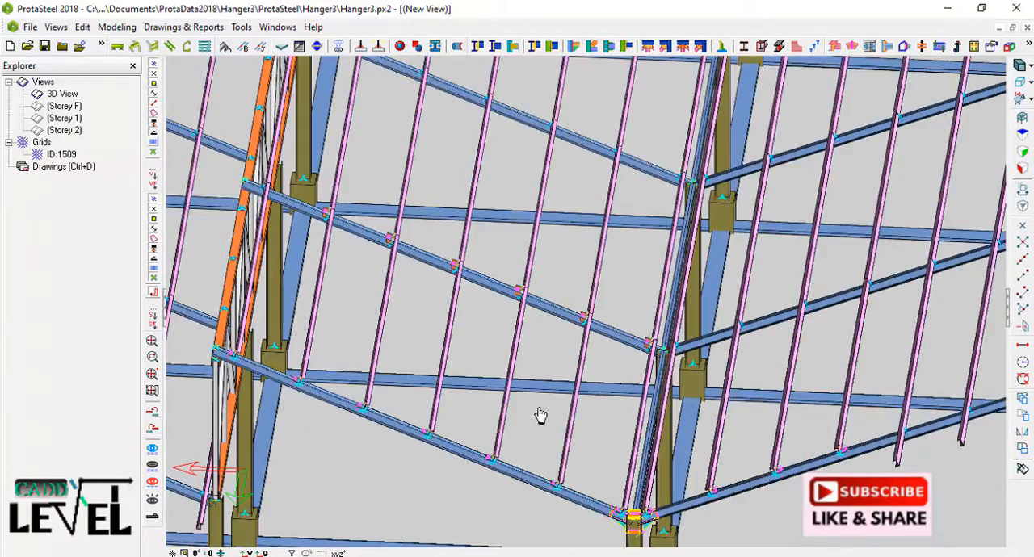
{"action": "scroll", "coordinate": [616, 311], "scroll_direction": "up", "scroll_amount": 2}
{"action": "scroll", "coordinate": [565, 409], "scroll_direction": "down", "scroll_amount": 1}
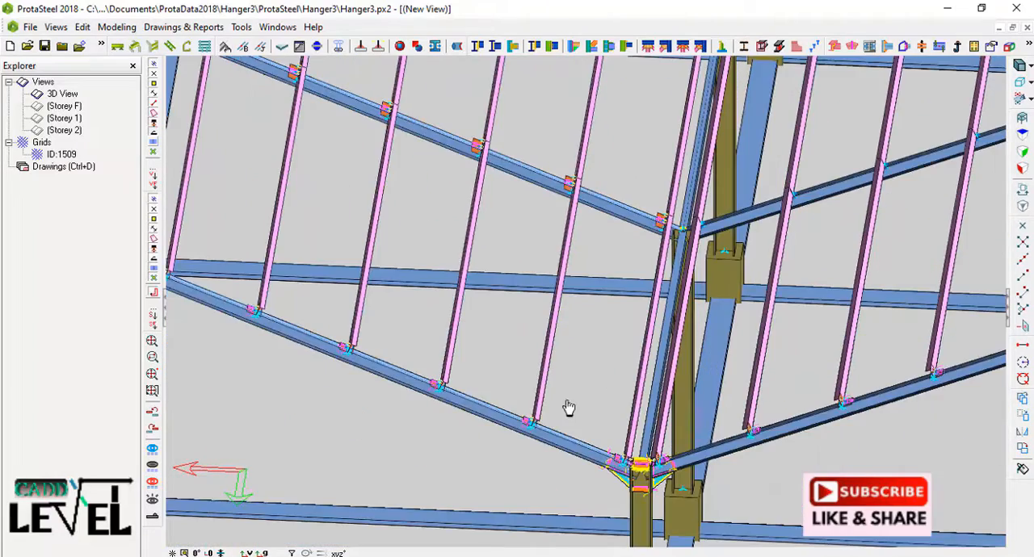
{"action": "scroll", "coordinate": [540, 480], "scroll_direction": "up", "scroll_amount": 3}
{"action": "scroll", "coordinate": [525, 346], "scroll_direction": "down", "scroll_amount": 4}
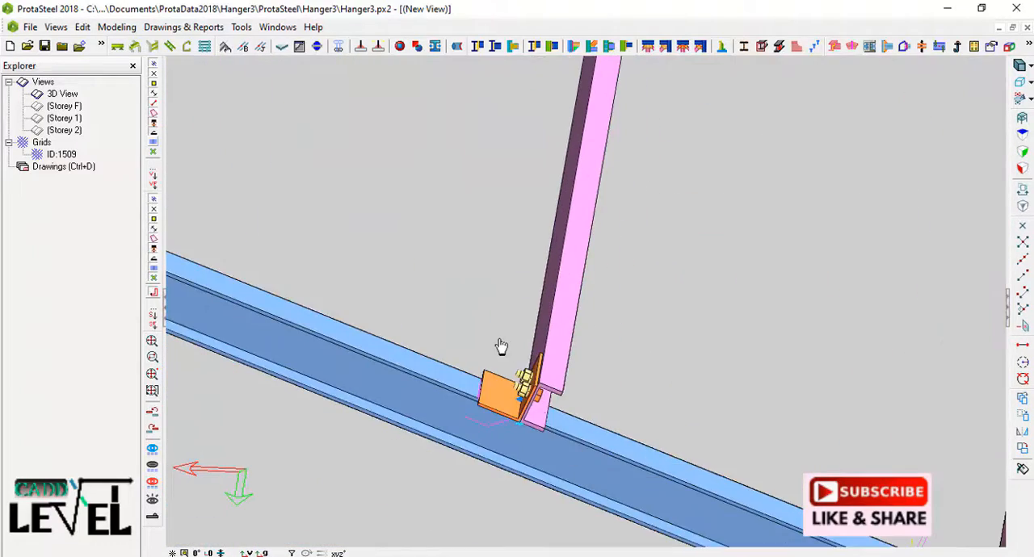
{"action": "scroll", "coordinate": [499, 365], "scroll_direction": "up", "scroll_amount": 4}
{"action": "scroll", "coordinate": [499, 365], "scroll_direction": "down", "scroll_amount": 3}
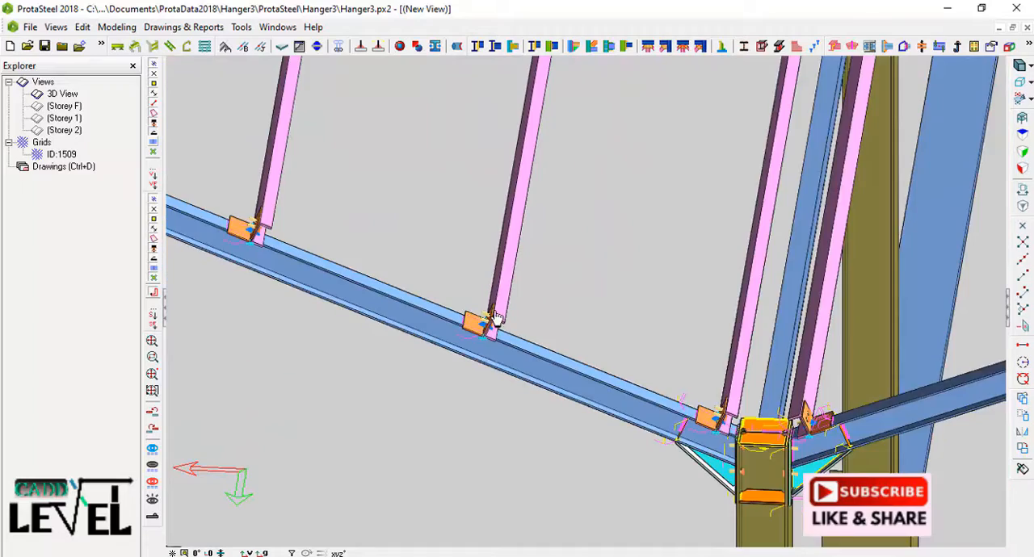
{"action": "scroll", "coordinate": [677, 402], "scroll_direction": "up", "scroll_amount": 1}
{"action": "scroll", "coordinate": [676, 402], "scroll_direction": "down", "scroll_amount": 2}
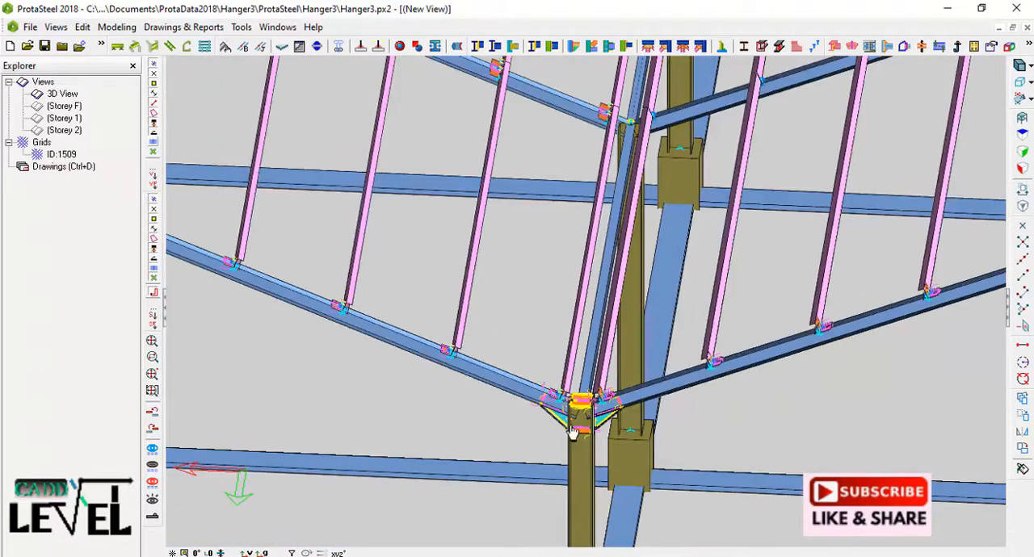
{"action": "scroll", "coordinate": [612, 411], "scroll_direction": "up", "scroll_amount": 2}
{"action": "scroll", "coordinate": [595, 374], "scroll_direction": "down", "scroll_amount": 2}
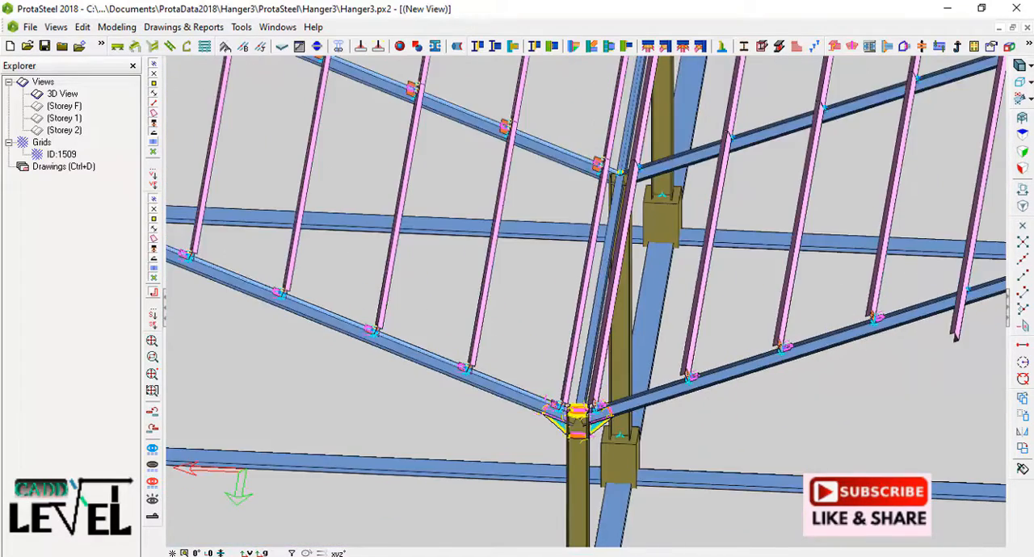
Connect the truss-side rafter to the interior column with a bolted, stiffened haunch connection.
{"action": "scroll", "coordinate": [628, 183], "scroll_direction": "up", "scroll_amount": 3}
{"action": "scroll", "coordinate": [631, 194], "scroll_direction": "up", "scroll_amount": 3}
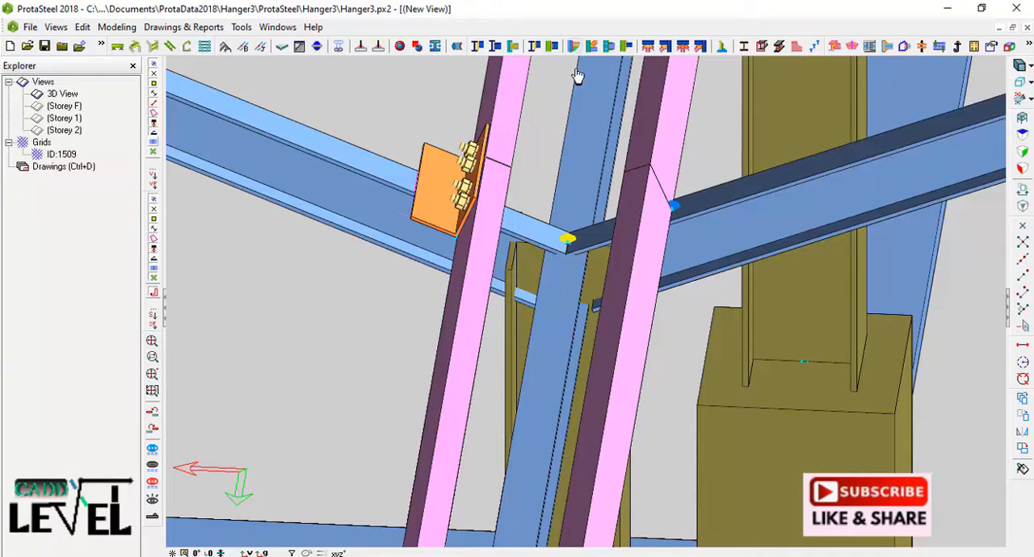
{"action": "left_click", "coordinate": [510, 339]}
{"action": "left_click", "coordinate": [380, 248]}
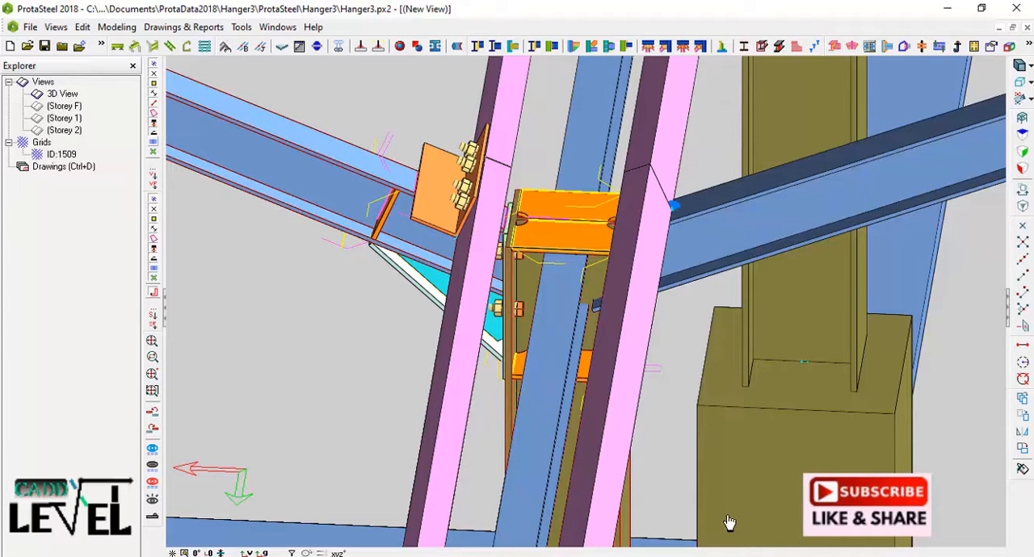
Connect the opposite rafter to the same interior column with a bolted, stiffened haunch connection and end the command.
{"action": "left_click", "coordinate": [634, 522]}
{"action": "left_click", "coordinate": [755, 220]}
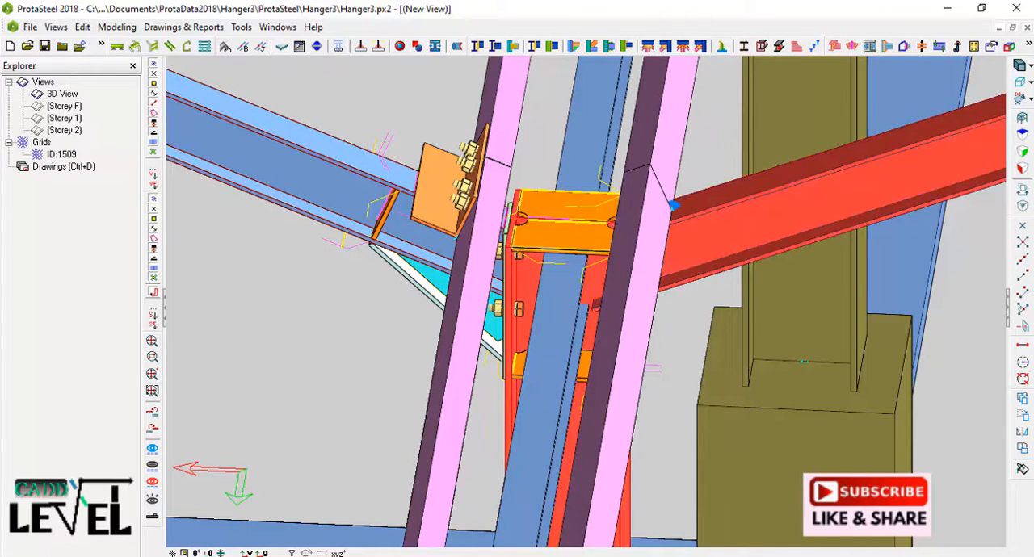
{"action": "scroll", "coordinate": [824, 225], "scroll_direction": "down", "scroll_amount": 3}
{"action": "scroll", "coordinate": [685, 173], "scroll_direction": "up", "scroll_amount": 2}
{"action": "scroll", "coordinate": [686, 173], "scroll_direction": "down", "scroll_amount": 3}
{"action": "scroll", "coordinate": [683, 166], "scroll_direction": "up", "scroll_amount": 2}
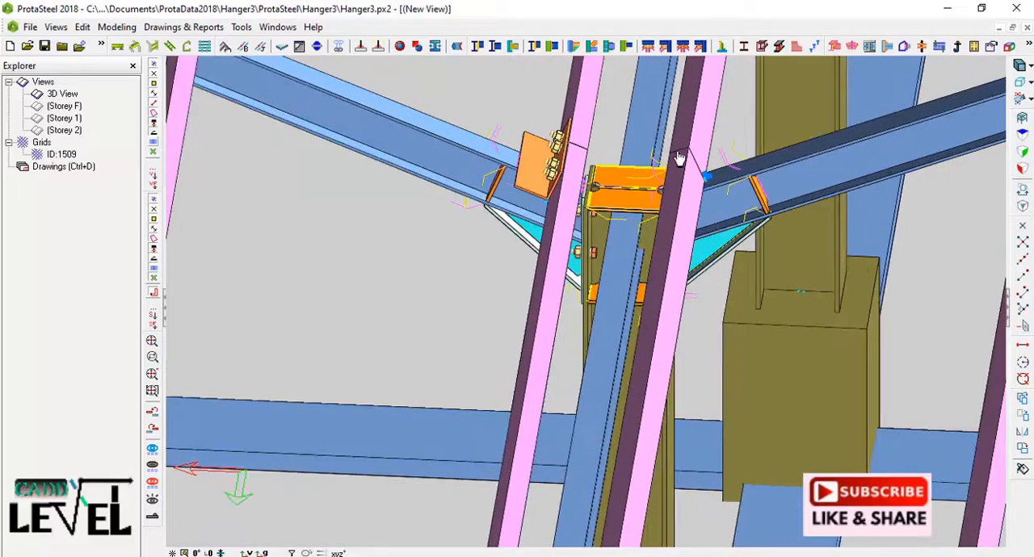
{"action": "scroll", "coordinate": [678, 158], "scroll_direction": "up", "scroll_amount": 1}
{"action": "scroll", "coordinate": [628, 282], "scroll_direction": "up", "scroll_amount": 1}
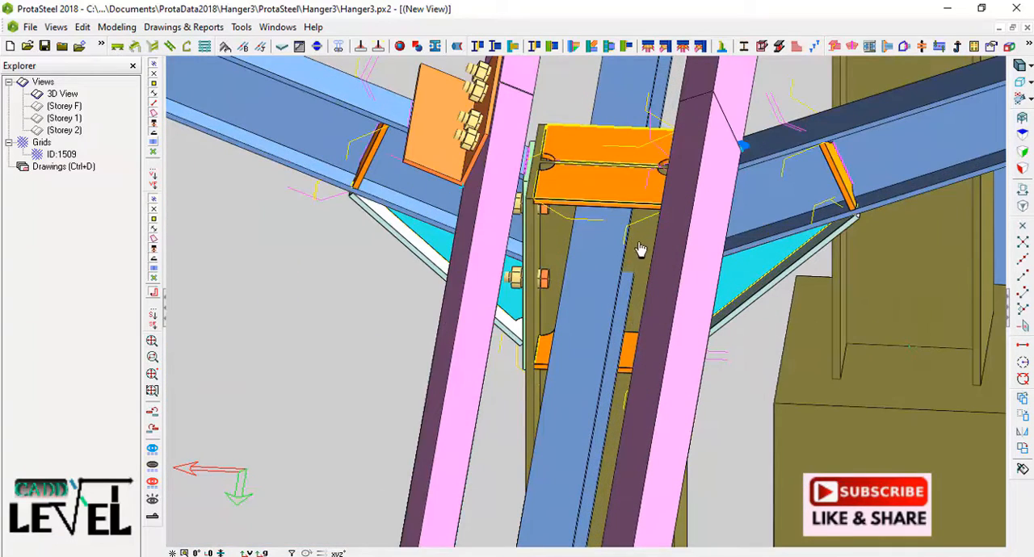
{"action": "scroll", "coordinate": [604, 319], "scroll_direction": "down", "scroll_amount": 1}
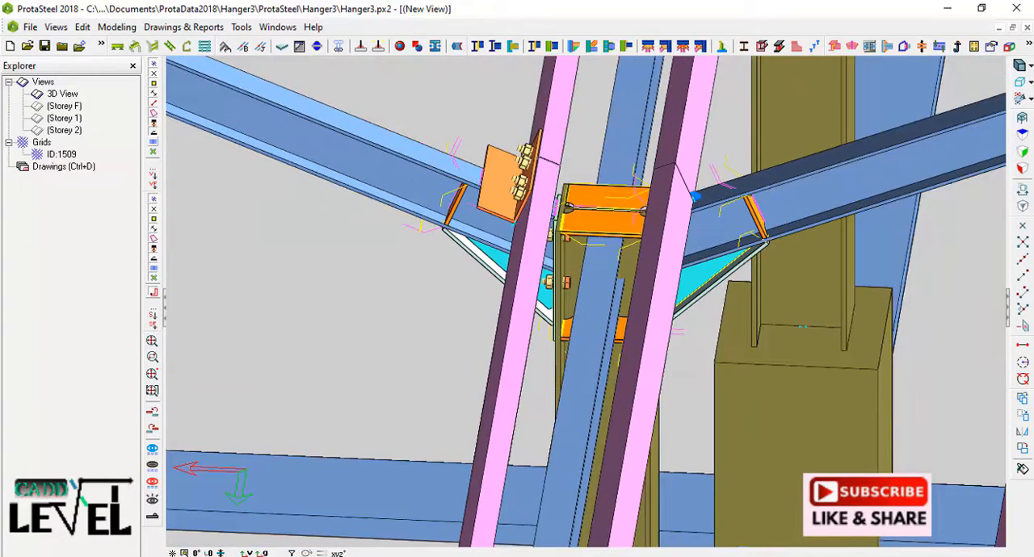
{"action": "scroll", "coordinate": [594, 350], "scroll_direction": "up", "scroll_amount": 1}
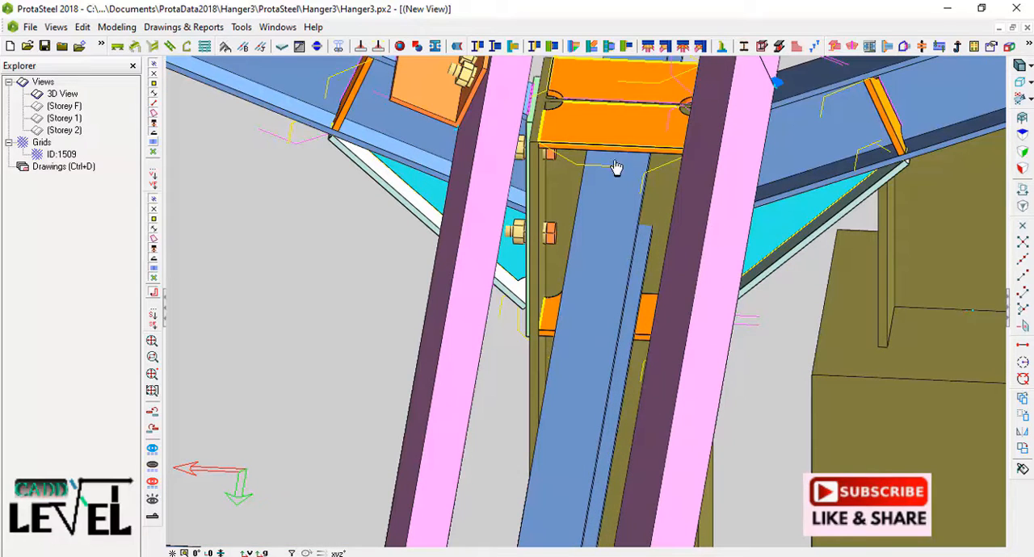
{"action": "right_click", "coordinate": [628, 229]}
{"action": "key", "text": "Escape"}
Connect the longitudinal beam to the interior column's web with a bolted plate connection and end the command.
{"action": "scroll", "coordinate": [590, 339], "scroll_direction": "down", "scroll_amount": 1}
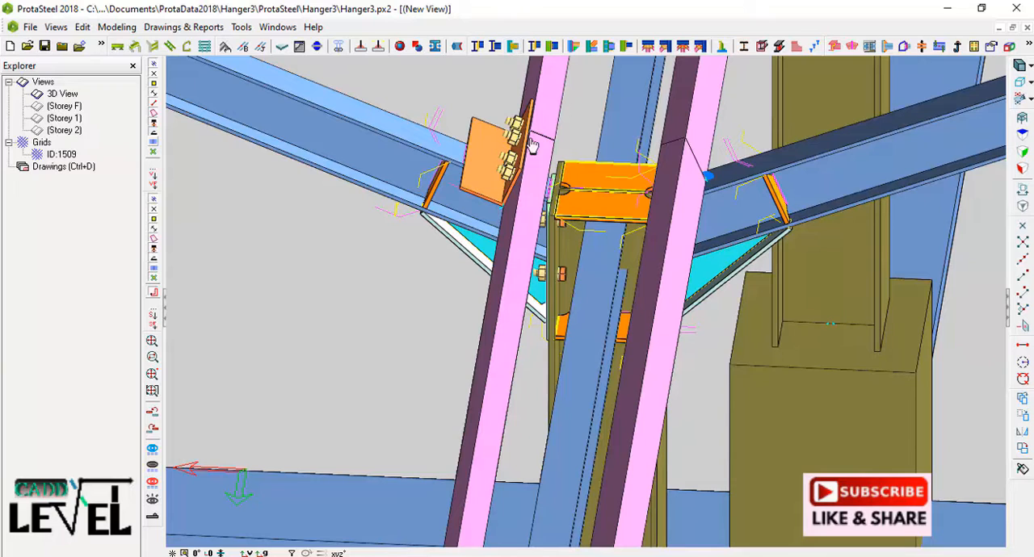
{"action": "left_click", "coordinate": [665, 478]}
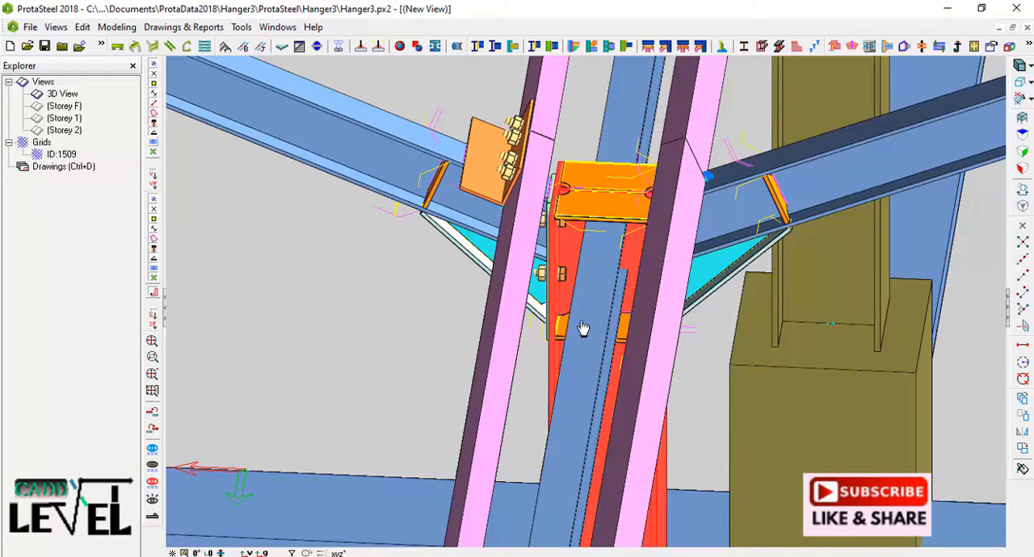
{"action": "left_click", "coordinate": [589, 350]}
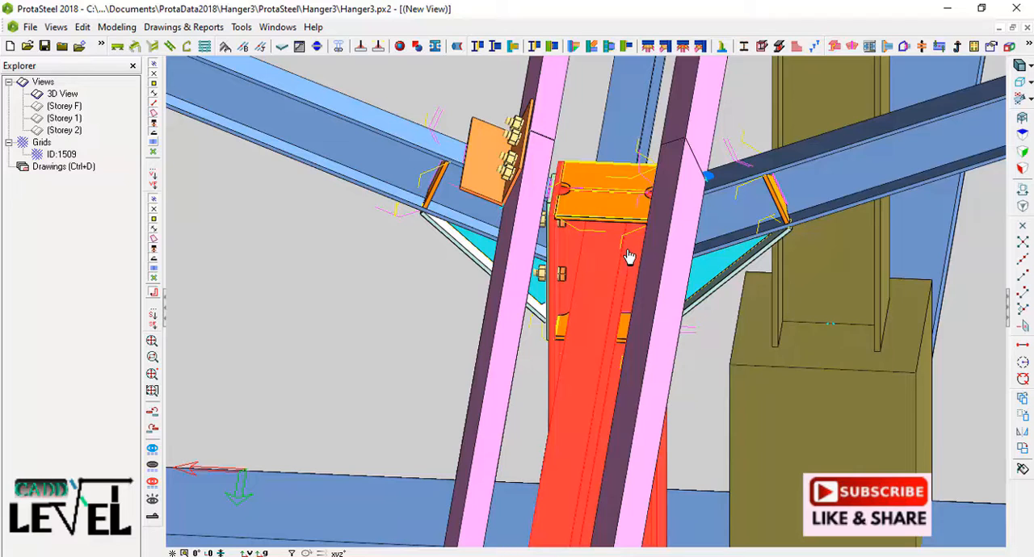
{"action": "scroll", "coordinate": [627, 266], "scroll_direction": "up", "scroll_amount": 5}
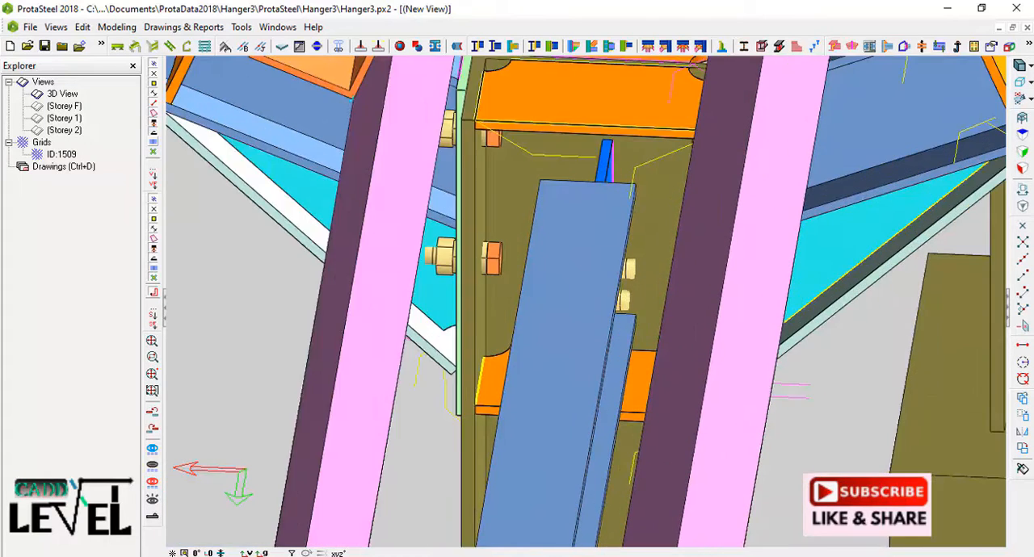
{"action": "scroll", "coordinate": [618, 293], "scroll_direction": "down", "scroll_amount": 3}
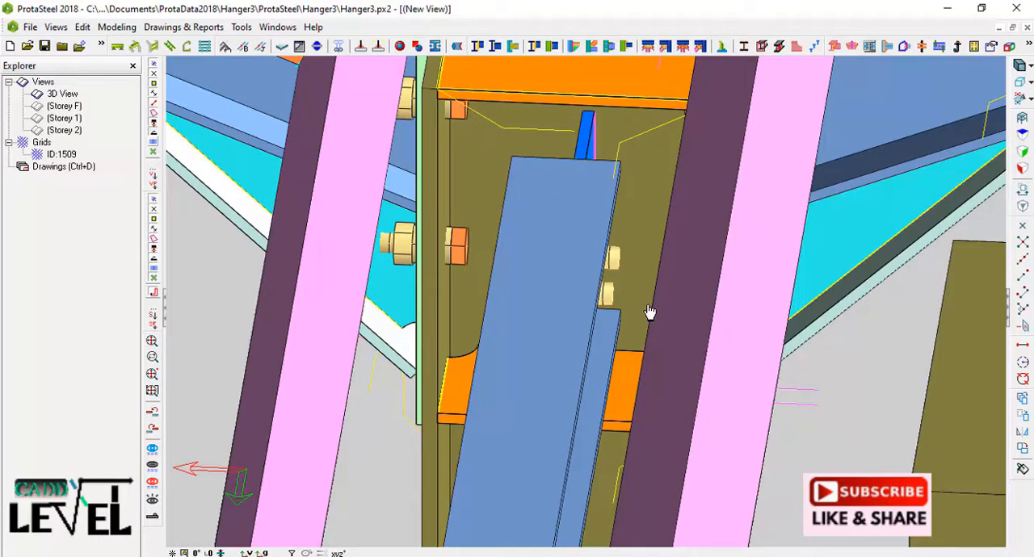
{"action": "right_click", "coordinate": [636, 280]}
Select the interior column and check the beam's bolted web plate, the stiffeners and the haunch from the side.
{"action": "left_click", "coordinate": [652, 290]}
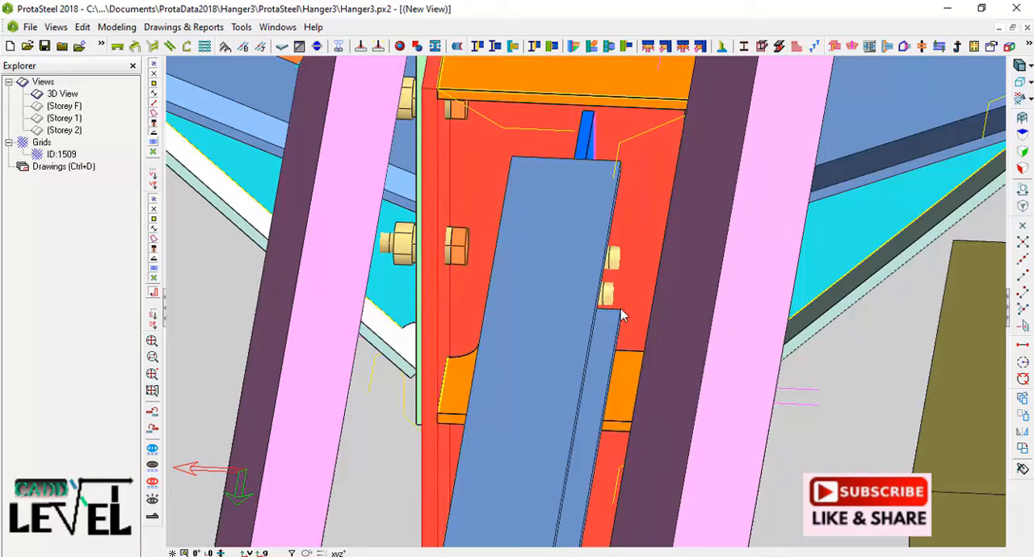
{"action": "middle_click_drag", "start_coordinate": [611, 326], "coordinate": [604, 361], "text": "ctrl"}
{"action": "scroll", "coordinate": [604, 360], "scroll_direction": "down", "scroll_amount": 3}
{"action": "scroll", "coordinate": [581, 176], "scroll_direction": "up", "scroll_amount": 1}
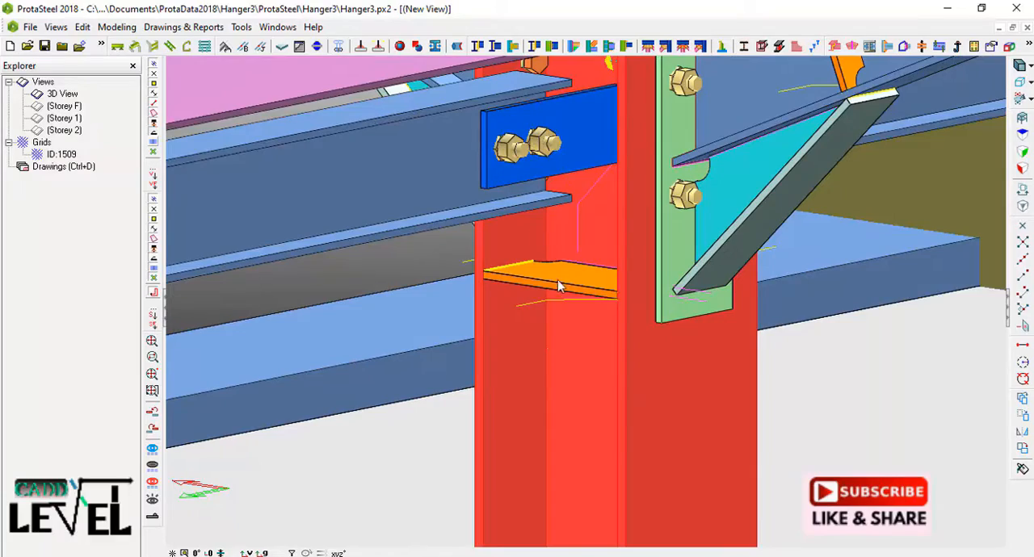
Review the finished haunch and beam connections on the corner and interior columns in relation to the surrounding roof framing.
{"action": "scroll", "coordinate": [606, 336], "scroll_direction": "down", "scroll_amount": 6}
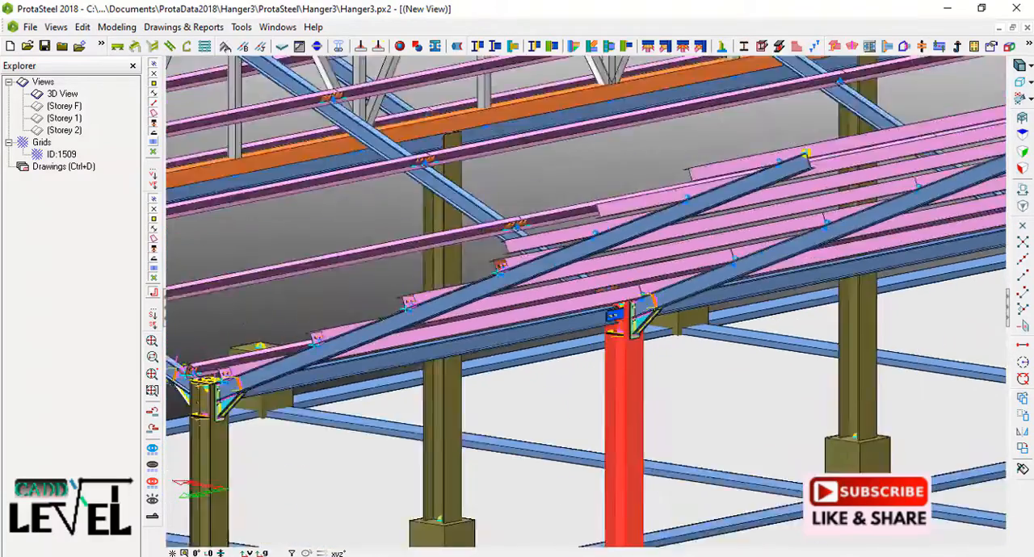
{"action": "scroll", "coordinate": [606, 331], "scroll_direction": "down", "scroll_amount": 2}
{"action": "middle_click_drag", "start_coordinate": [550, 353], "coordinate": [553, 316], "text": "ctrl"}
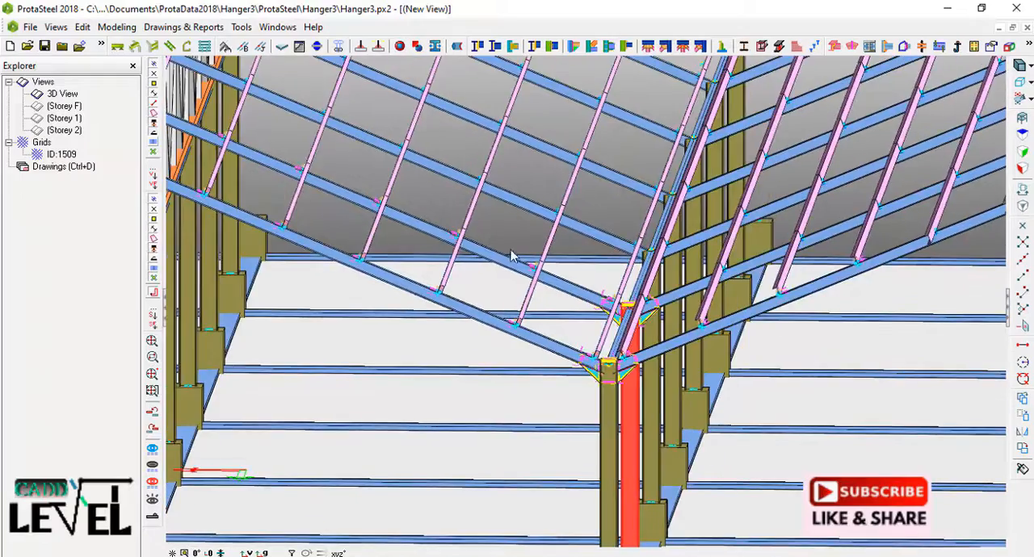
{"action": "scroll", "coordinate": [533, 283], "scroll_direction": "up", "scroll_amount": 2}
{"action": "scroll", "coordinate": [776, 266], "scroll_direction": "up", "scroll_amount": 3}
{"action": "scroll", "coordinate": [568, 288], "scroll_direction": "down", "scroll_amount": 2}
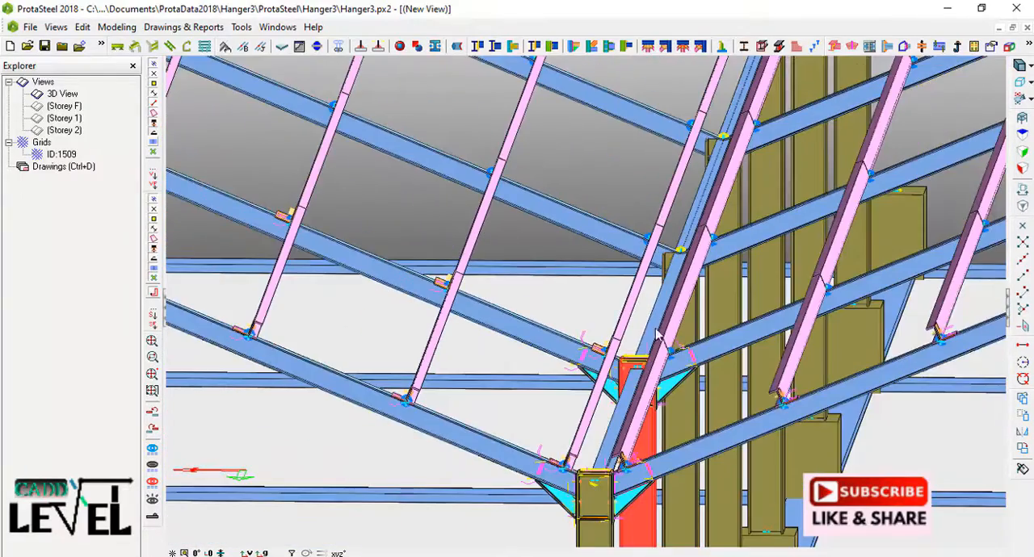
{"action": "scroll", "coordinate": [638, 385], "scroll_direction": "down", "scroll_amount": 3}
{"action": "middle_click_drag", "start_coordinate": [639, 418], "coordinate": [688, 342], "text": "ctrl"}
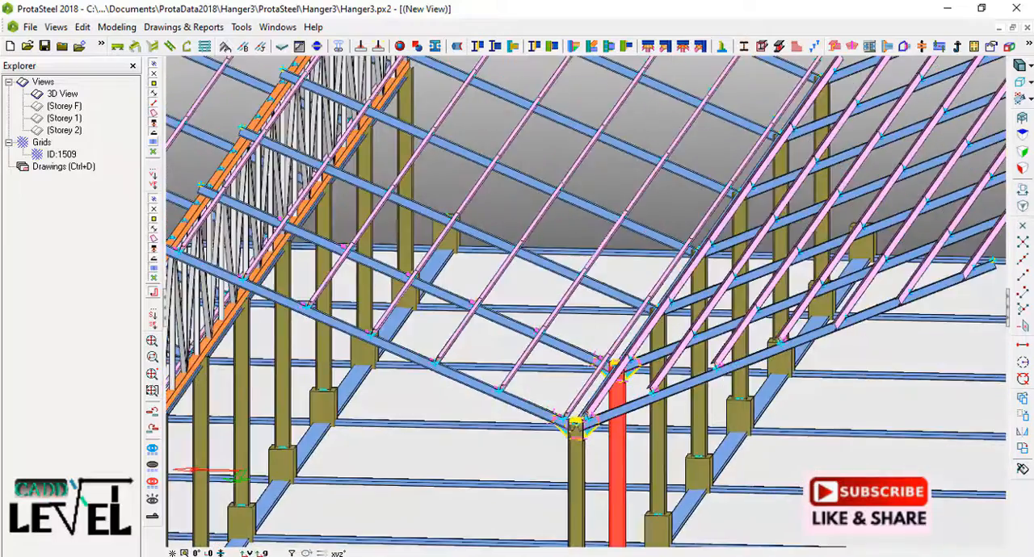
{"action": "scroll", "coordinate": [688, 342], "scroll_direction": "down", "scroll_amount": 3}
{"action": "scroll", "coordinate": [644, 434], "scroll_direction": "up", "scroll_amount": 2}
{"action": "scroll", "coordinate": [643, 389], "scroll_direction": "up", "scroll_amount": 2}
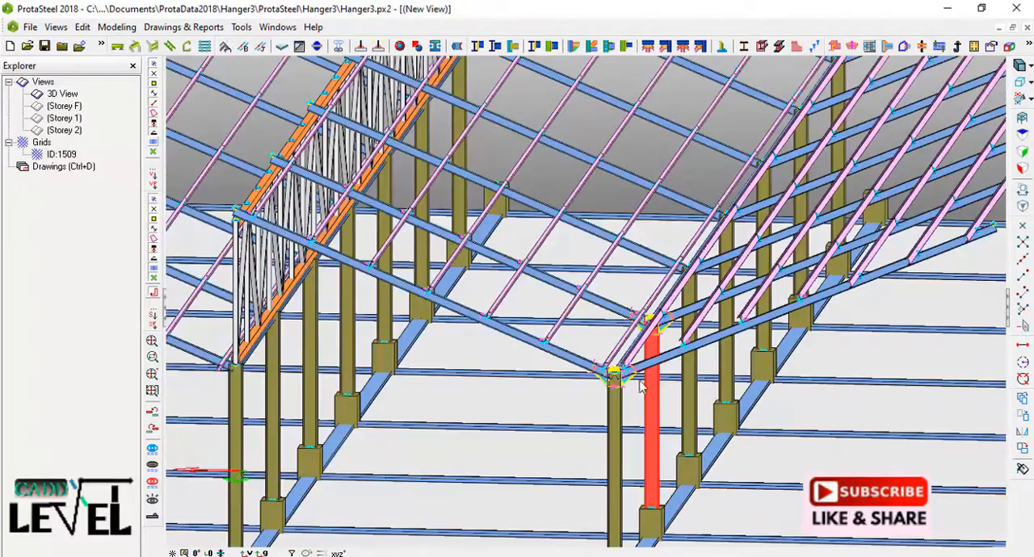
{"action": "scroll", "coordinate": [640, 404], "scroll_direction": "down", "scroll_amount": 3}
{"action": "scroll", "coordinate": [640, 406], "scroll_direction": "up", "scroll_amount": 4}
{"action": "scroll", "coordinate": [788, 376], "scroll_direction": "down", "scroll_amount": 3}
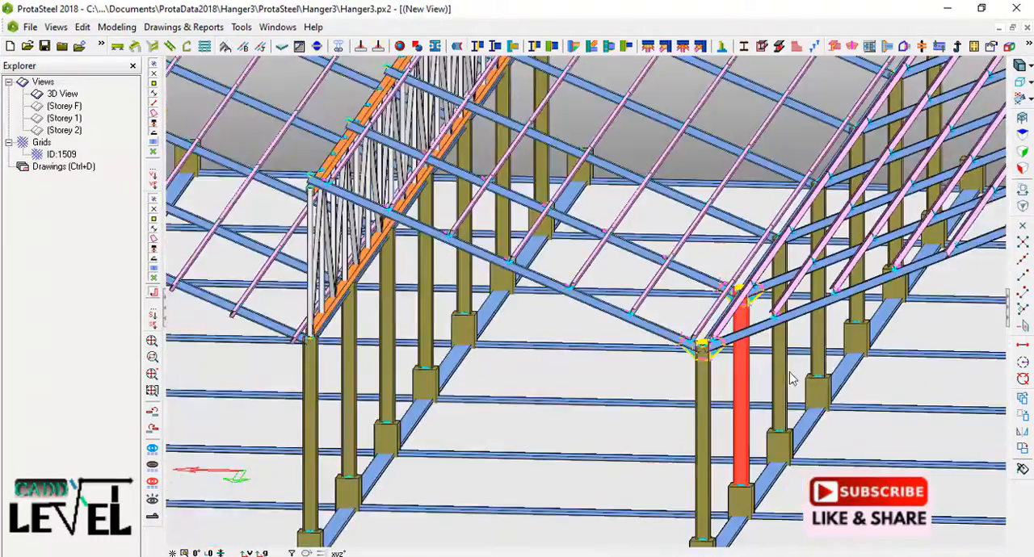
Examine the unconnected joint at the truss-end column, selecting the incoming rafter and the truss's bottom chord to identify them.
{"action": "scroll", "coordinate": [428, 356], "scroll_direction": "up", "scroll_amount": 4}
{"action": "scroll", "coordinate": [413, 305], "scroll_direction": "up", "scroll_amount": 5}
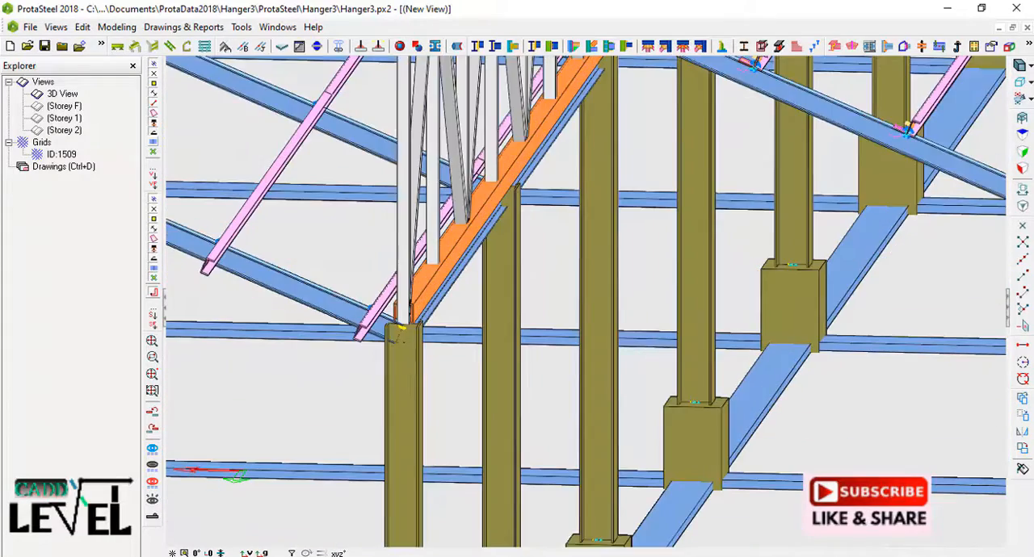
{"action": "scroll", "coordinate": [388, 287], "scroll_direction": "up", "scroll_amount": 3}
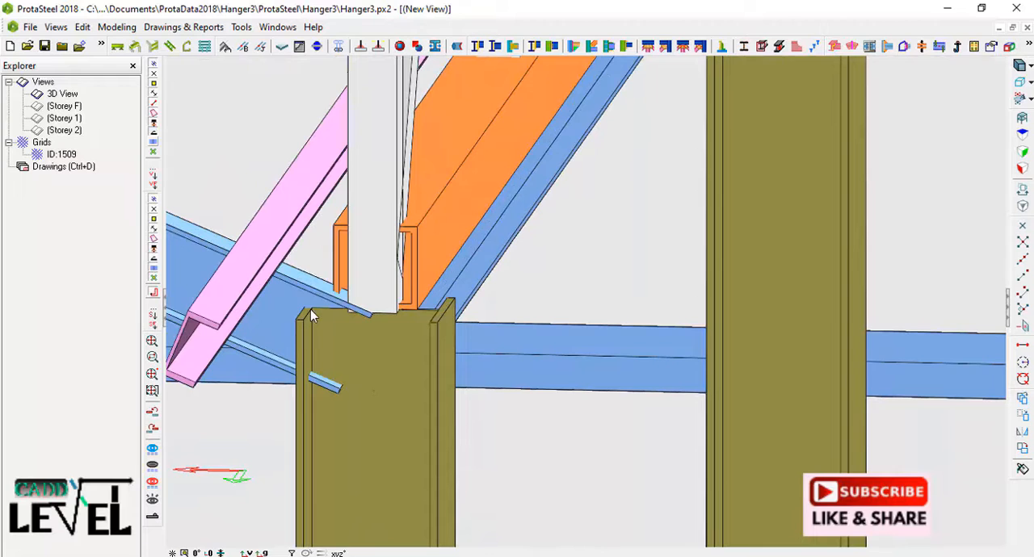
{"action": "scroll", "coordinate": [525, 325], "scroll_direction": "down", "scroll_amount": 4}
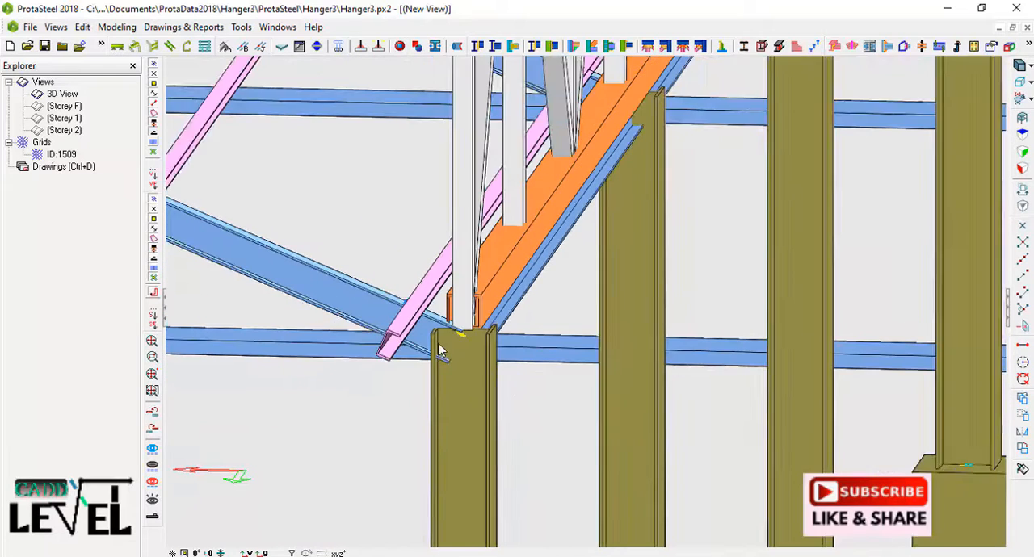
{"action": "scroll", "coordinate": [438, 345], "scroll_direction": "up", "scroll_amount": 1}
{"action": "left_click", "coordinate": [327, 288]}
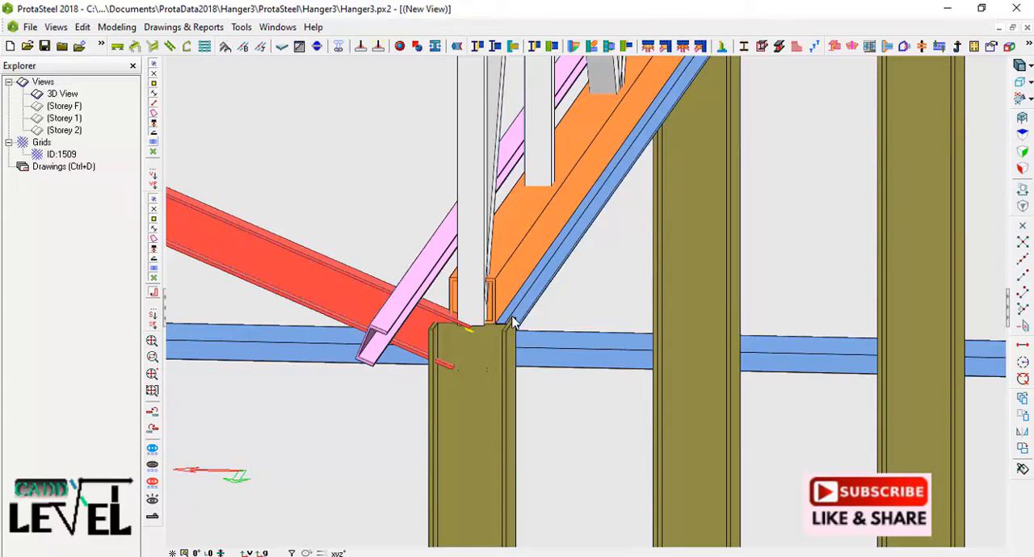
{"action": "scroll", "coordinate": [494, 278], "scroll_direction": "up", "scroll_amount": 2}
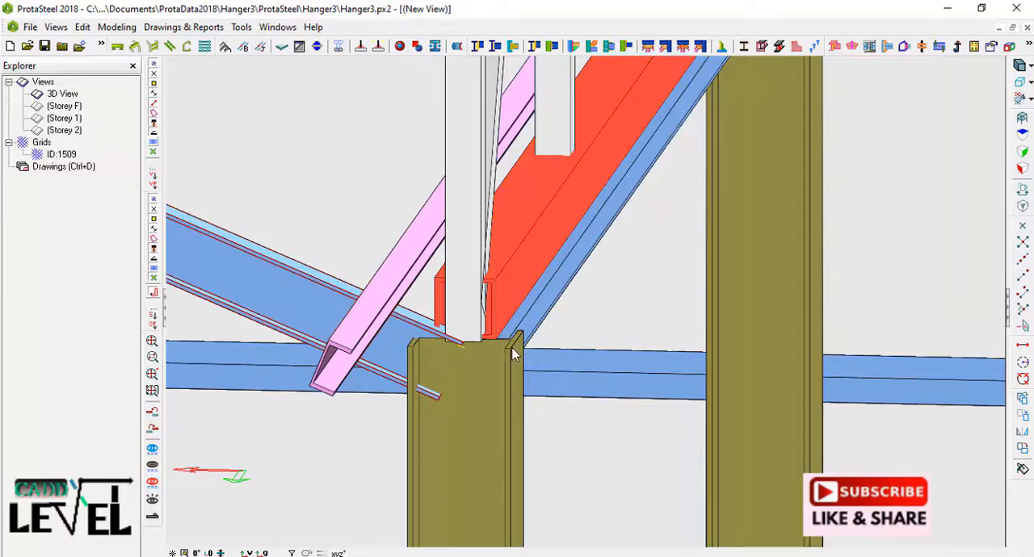
{"action": "scroll", "coordinate": [457, 368], "scroll_direction": "down", "scroll_amount": 5}
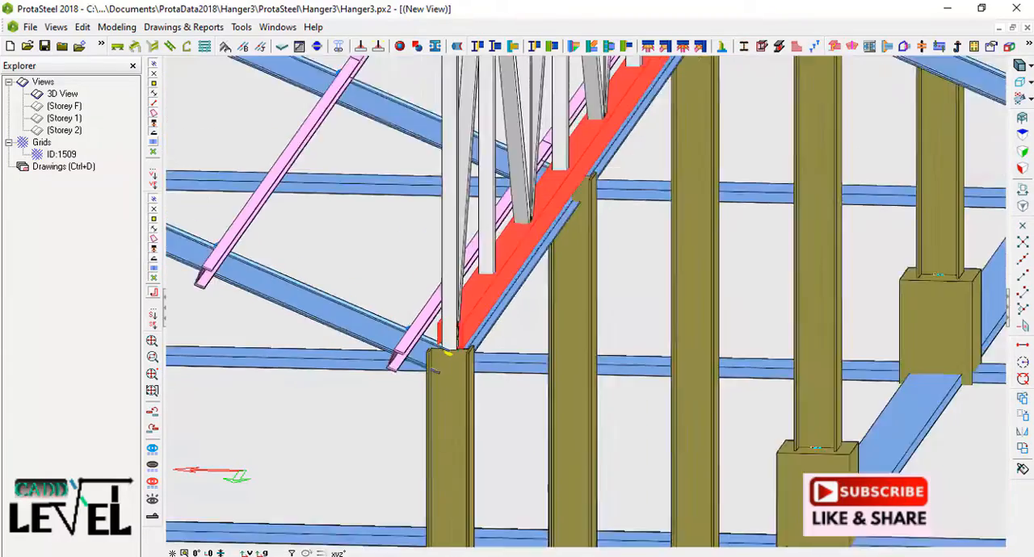
{"action": "scroll", "coordinate": [457, 368], "scroll_direction": "down", "scroll_amount": 3}
{"action": "scroll", "coordinate": [452, 355], "scroll_direction": "up", "scroll_amount": 5}
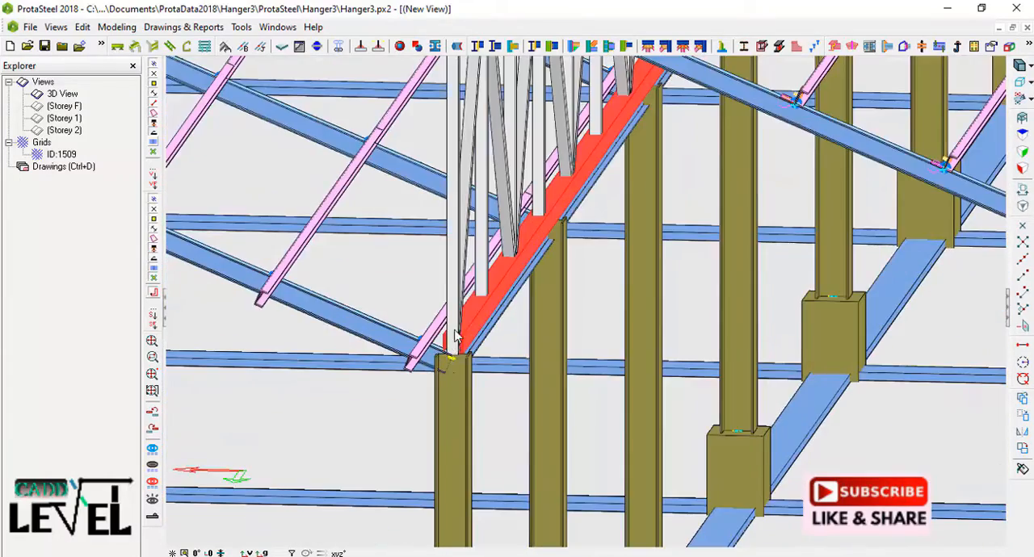
Inspect the column bases where the steel columns meet the concrete pedestals along the truss line.
{"action": "scroll", "coordinate": [485, 356], "scroll_direction": "down", "scroll_amount": 4}
{"action": "scroll", "coordinate": [510, 464], "scroll_direction": "up", "scroll_amount": 7}
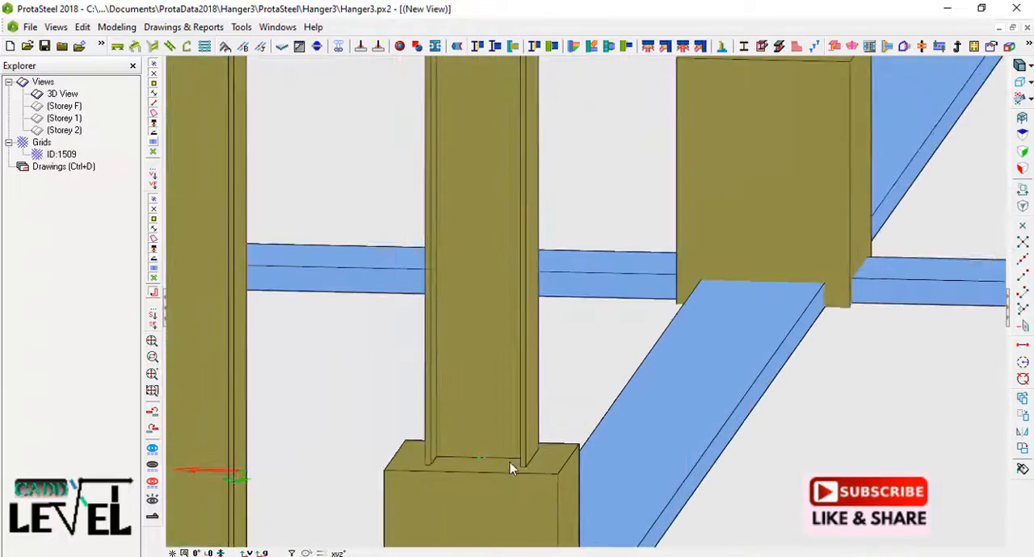
{"action": "scroll", "coordinate": [509, 462], "scroll_direction": "up", "scroll_amount": 2}
{"action": "scroll", "coordinate": [477, 441], "scroll_direction": "down", "scroll_amount": 4}
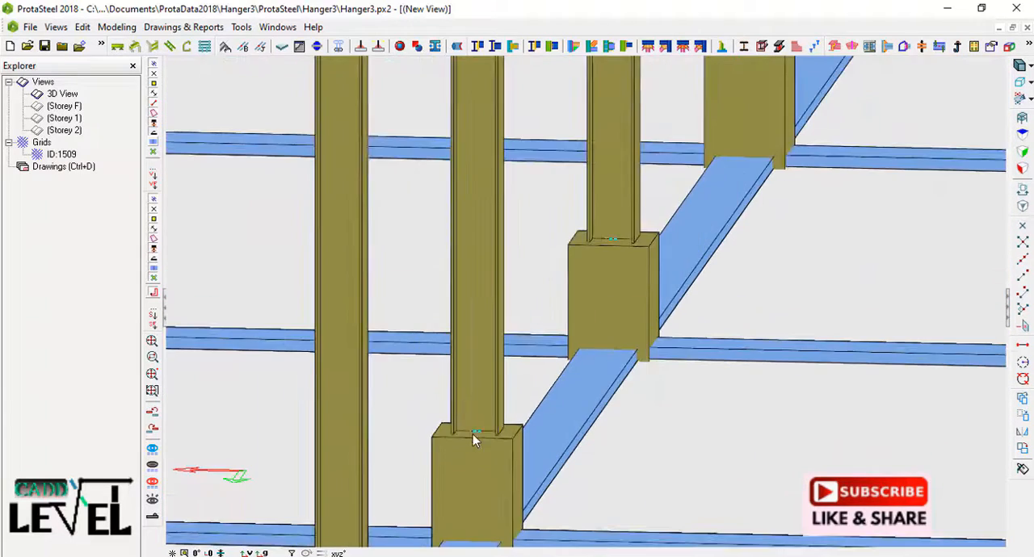
{"action": "scroll", "coordinate": [469, 416], "scroll_direction": "up", "scroll_amount": 3}
{"action": "scroll", "coordinate": [380, 403], "scroll_direction": "up", "scroll_amount": 2}
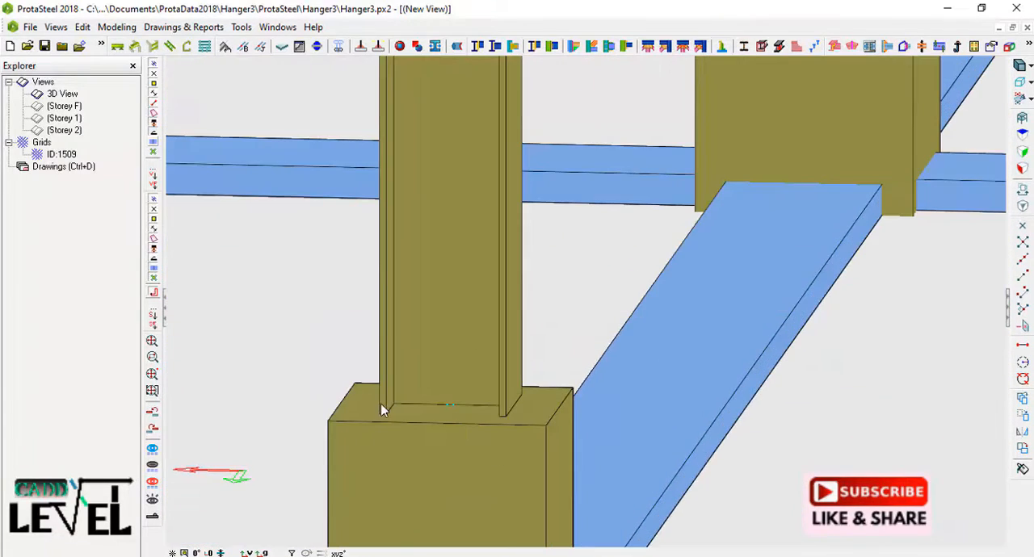
{"action": "scroll", "coordinate": [454, 394], "scroll_direction": "down", "scroll_amount": 4}
{"action": "scroll", "coordinate": [460, 400], "scroll_direction": "down", "scroll_amount": 5}
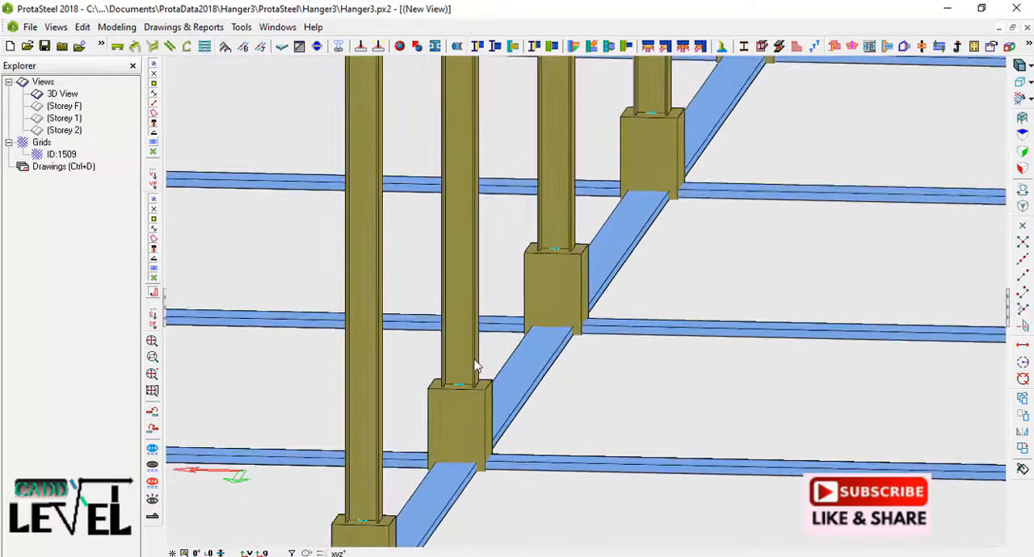
{"action": "scroll", "coordinate": [420, 460], "scroll_direction": "up", "scroll_amount": 6}
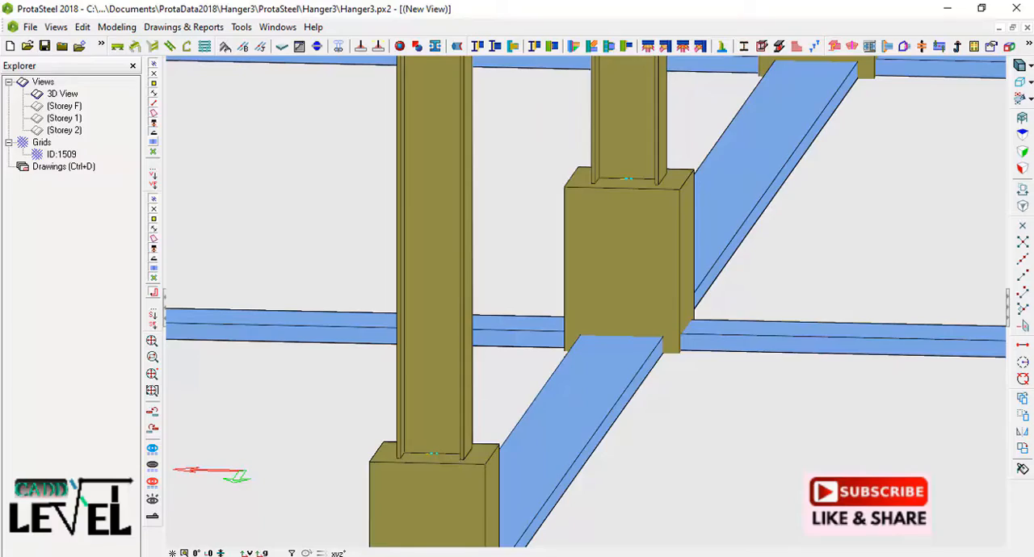
{"action": "scroll", "coordinate": [454, 461], "scroll_direction": "down", "scroll_amount": 6}
{"action": "scroll", "coordinate": [679, 456], "scroll_direction": "down", "scroll_amount": 3}
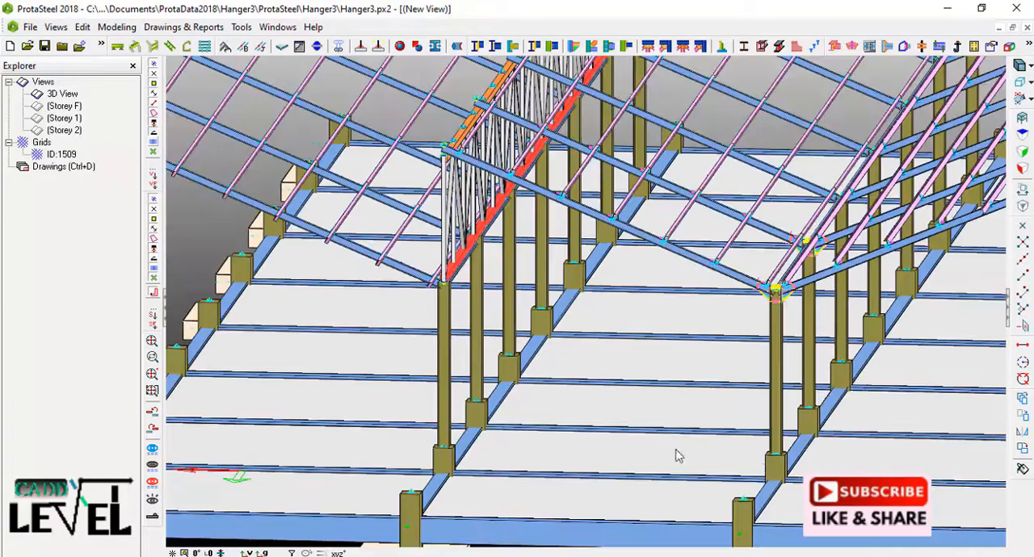
Recheck the haunched rafter connections at the tops of the corner and interior columns against the whole frame.
{"action": "scroll", "coordinate": [796, 340], "scroll_direction": "up", "scroll_amount": 3}
{"action": "scroll", "coordinate": [763, 286], "scroll_direction": "up", "scroll_amount": 5}
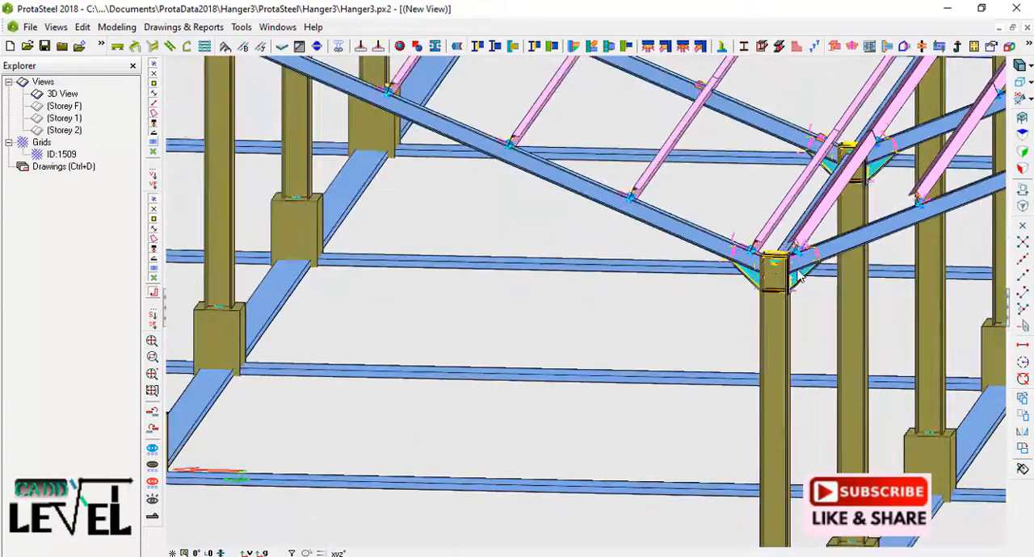
{"action": "scroll", "coordinate": [689, 356], "scroll_direction": "down", "scroll_amount": 5}
{"action": "scroll", "coordinate": [792, 363], "scroll_direction": "up", "scroll_amount": 3}
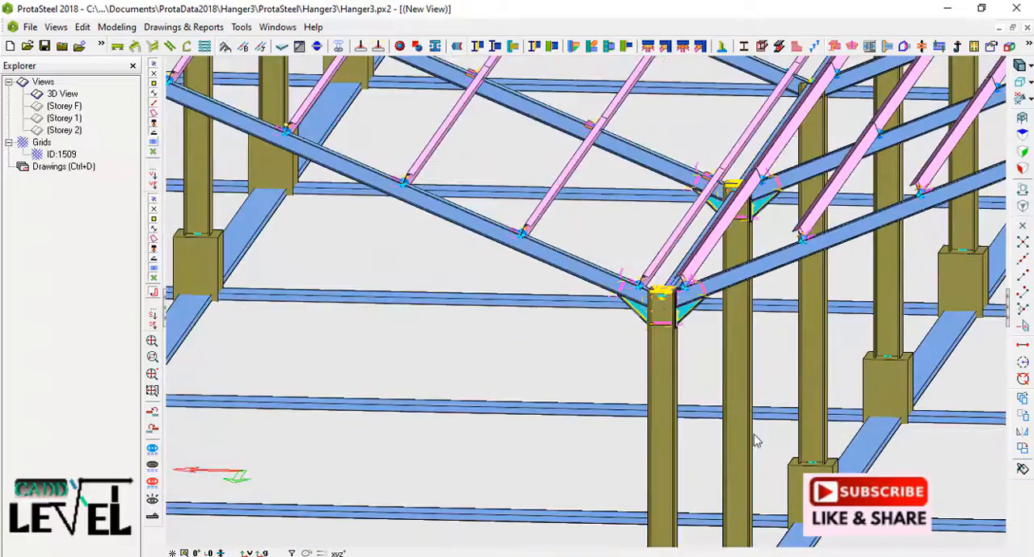
{"action": "scroll", "coordinate": [754, 439], "scroll_direction": "down", "scroll_amount": 5}
{"action": "scroll", "coordinate": [630, 380], "scroll_direction": "up", "scroll_amount": 5}
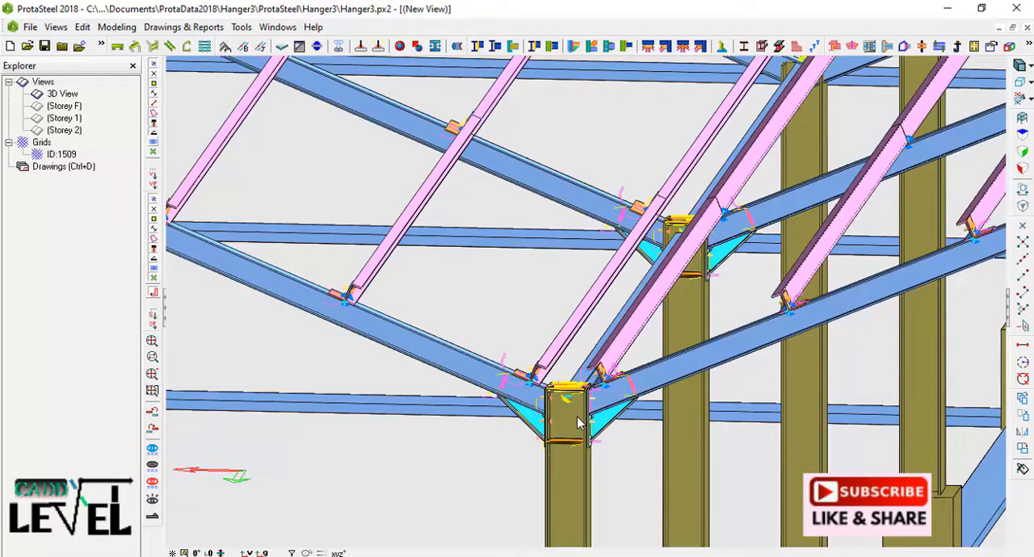
{"action": "scroll", "coordinate": [580, 422], "scroll_direction": "down", "scroll_amount": 5}
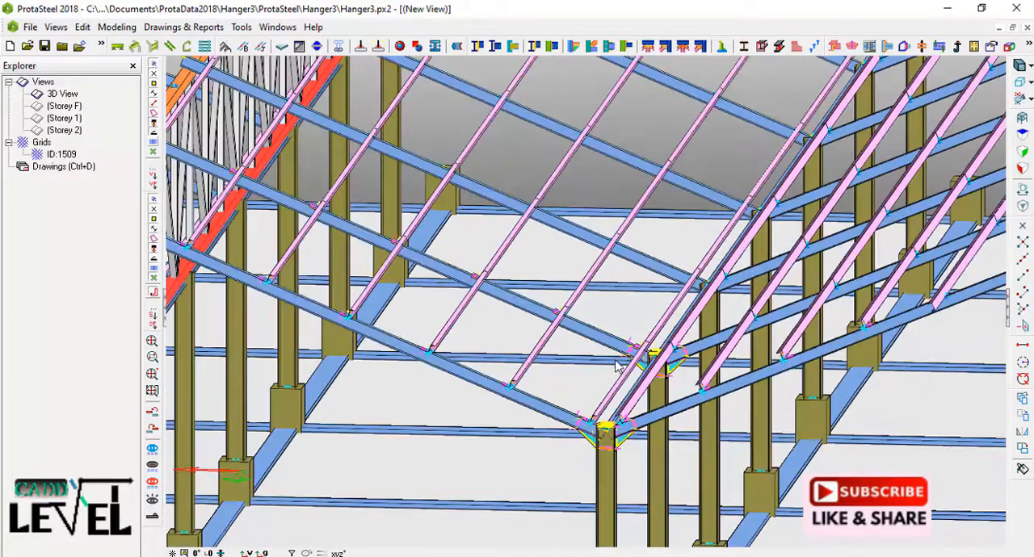
{"action": "scroll", "coordinate": [619, 363], "scroll_direction": "up", "scroll_amount": 1}
{"action": "scroll", "coordinate": [664, 373], "scroll_direction": "down", "scroll_amount": 2}
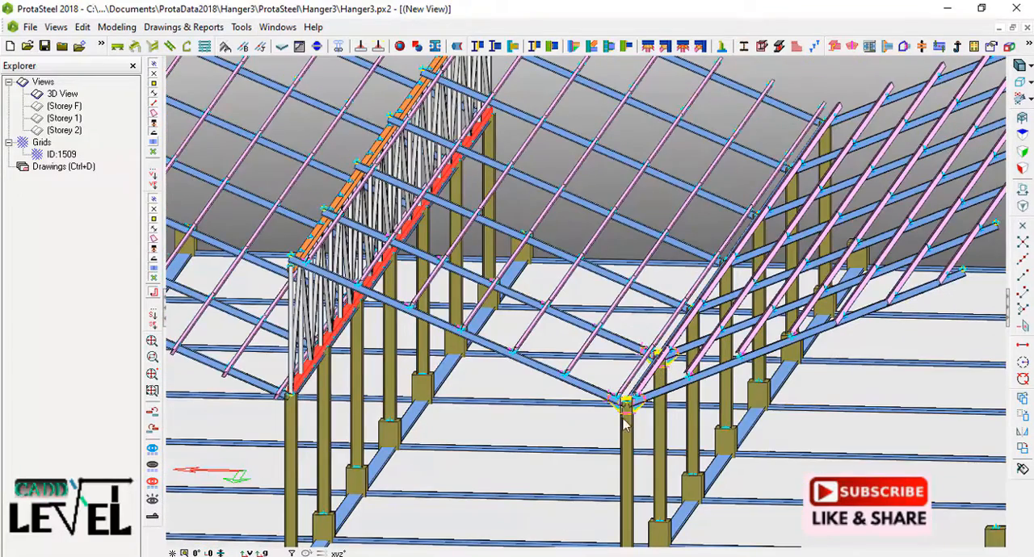